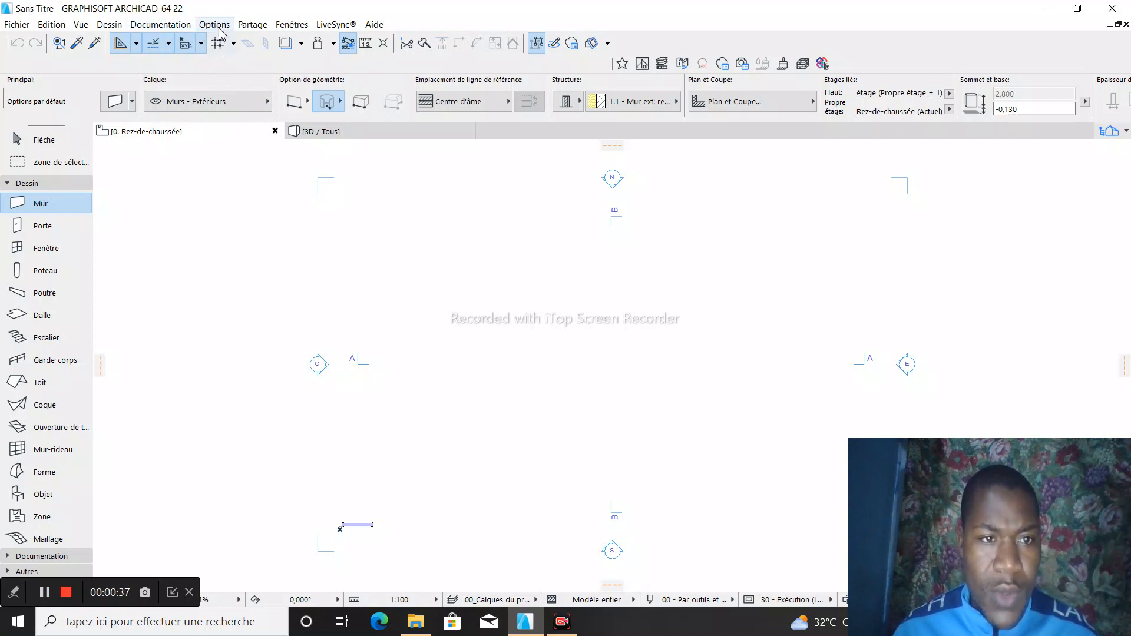
- Open the project's working units settings and set the length unit to mètre with 2 decimals
click(214, 25)
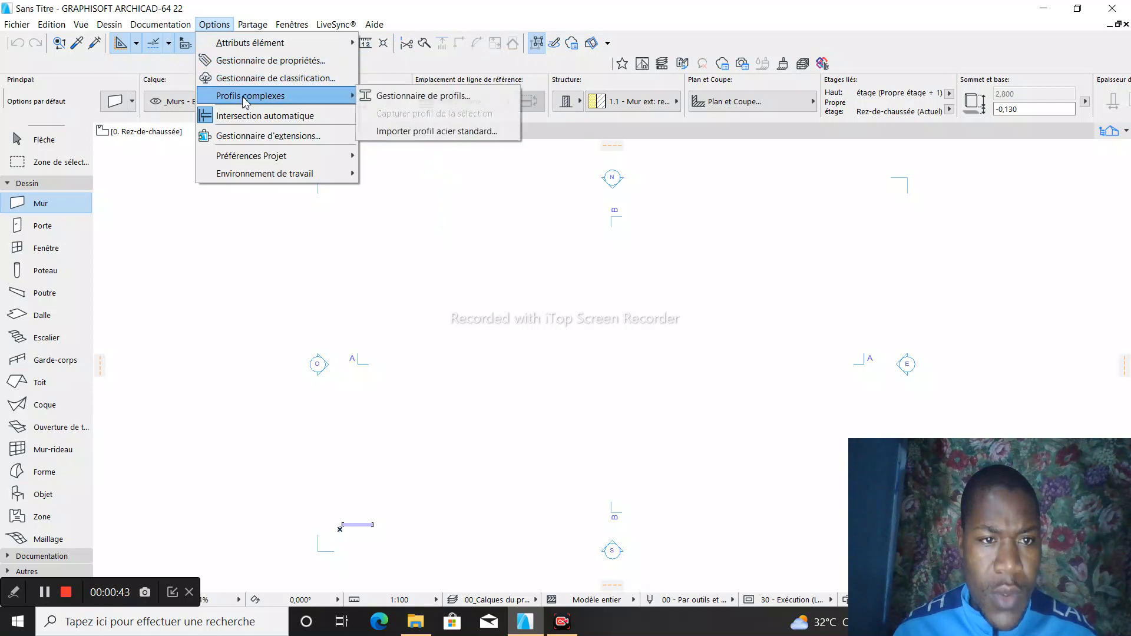
mouse_move(229, 157)
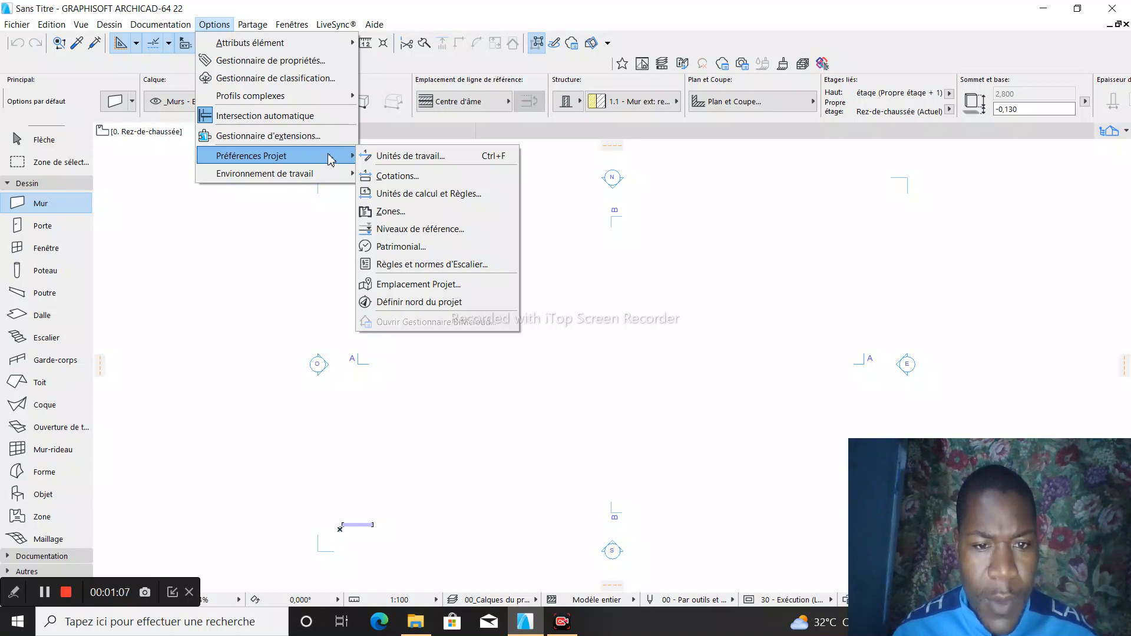
click(438, 155)
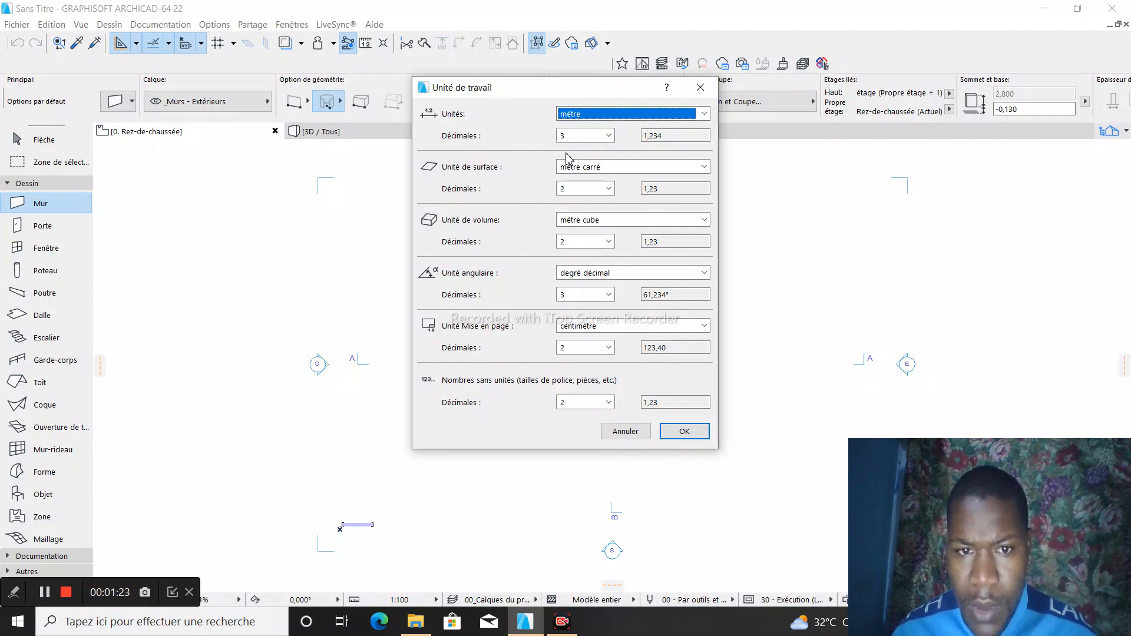
click(704, 115)
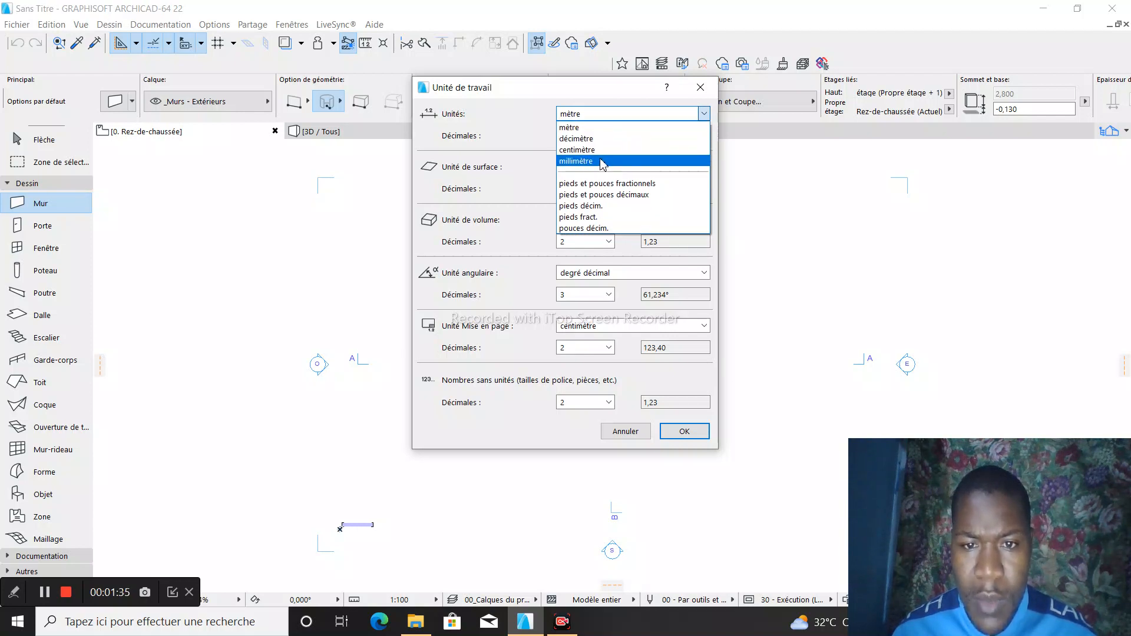
click(609, 129)
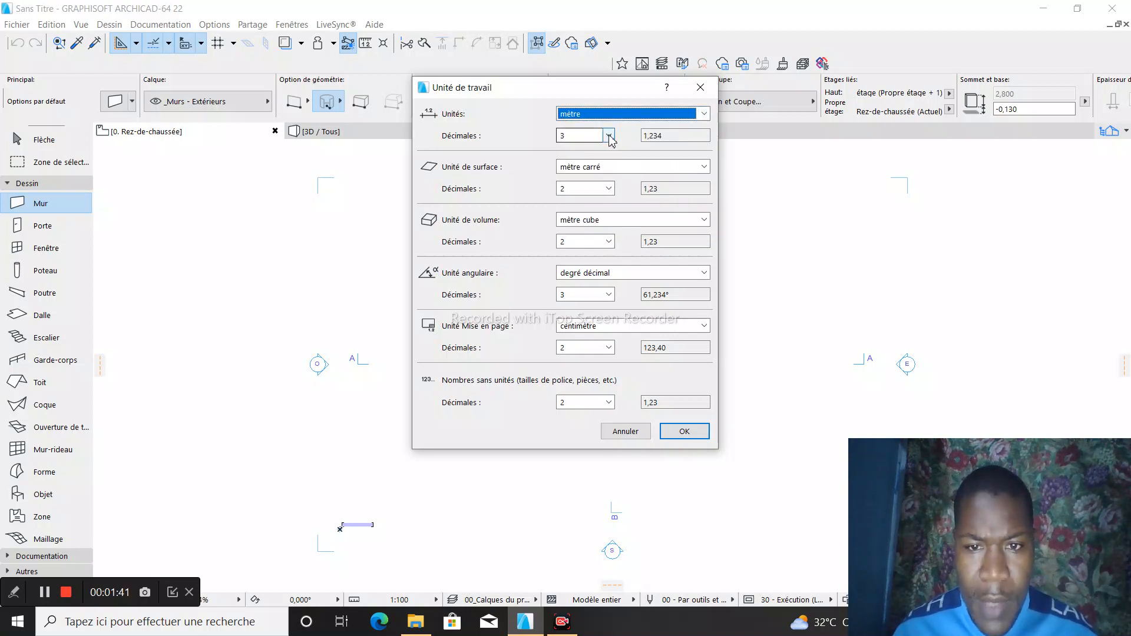
click(609, 136)
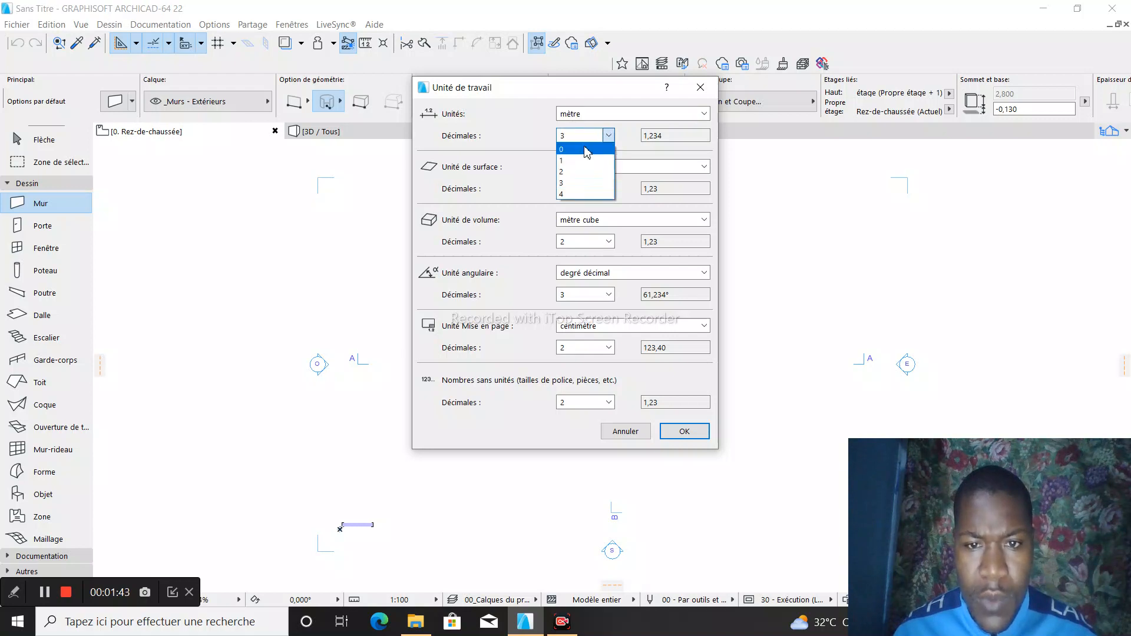
click(572, 170)
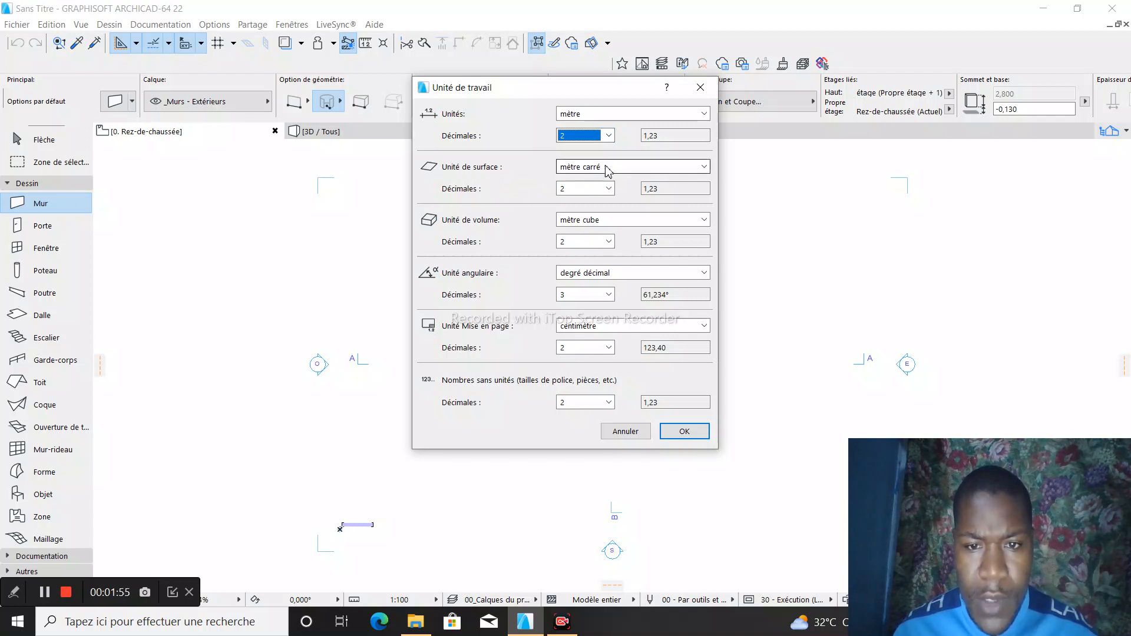
- Set the area unit to mètre carré and the volume unit to mètre cube with 2 decimals
click(706, 168)
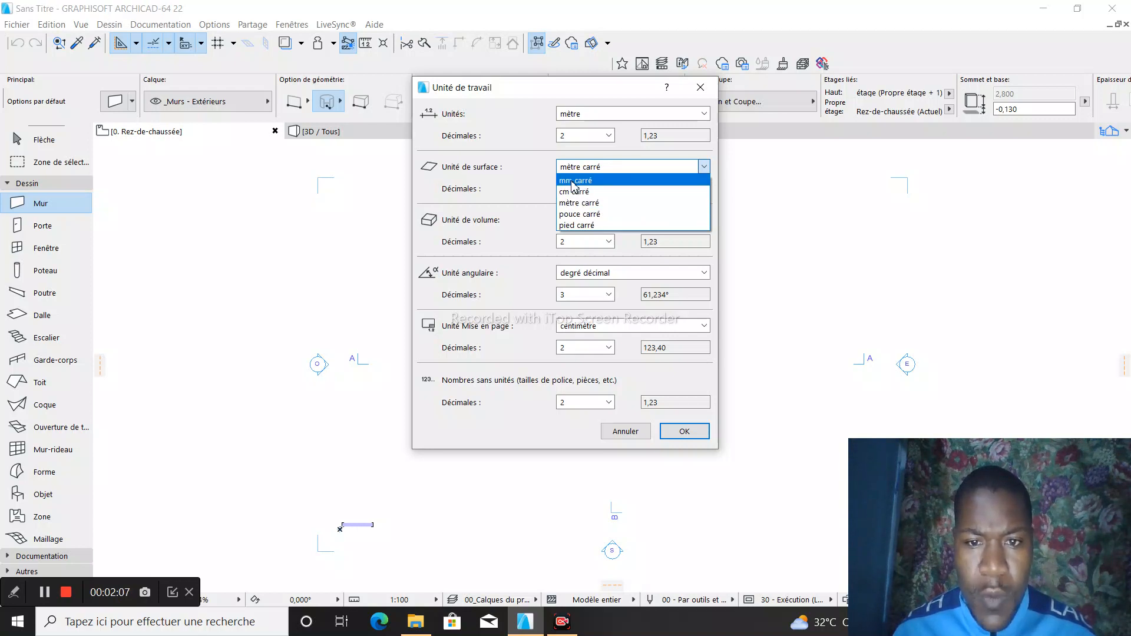
click(697, 170)
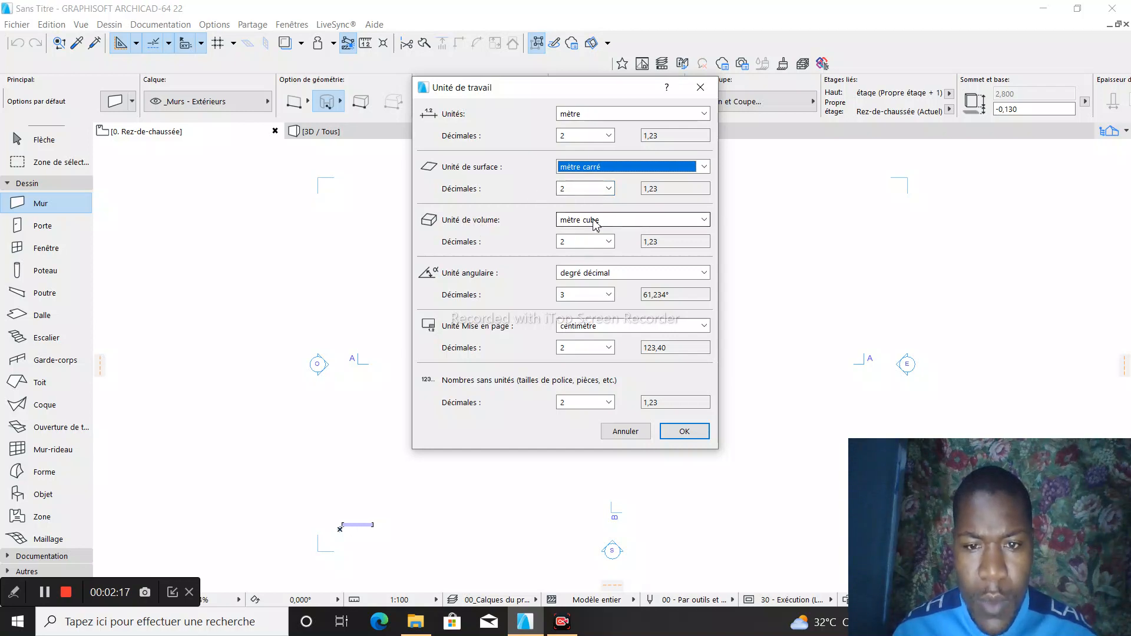
click(702, 221)
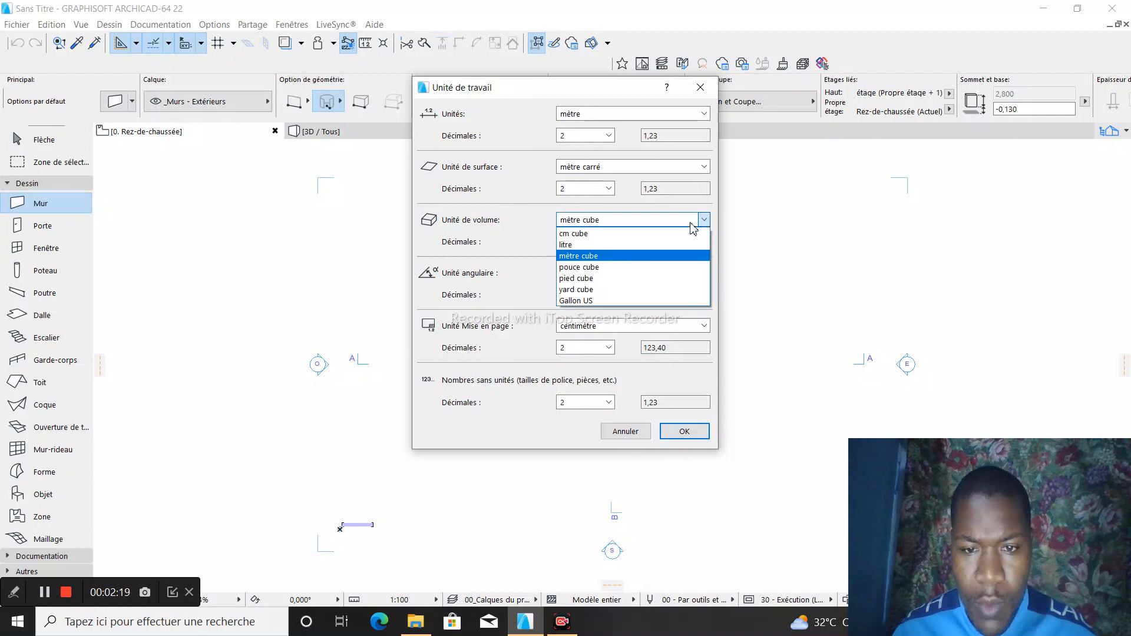
click(588, 223)
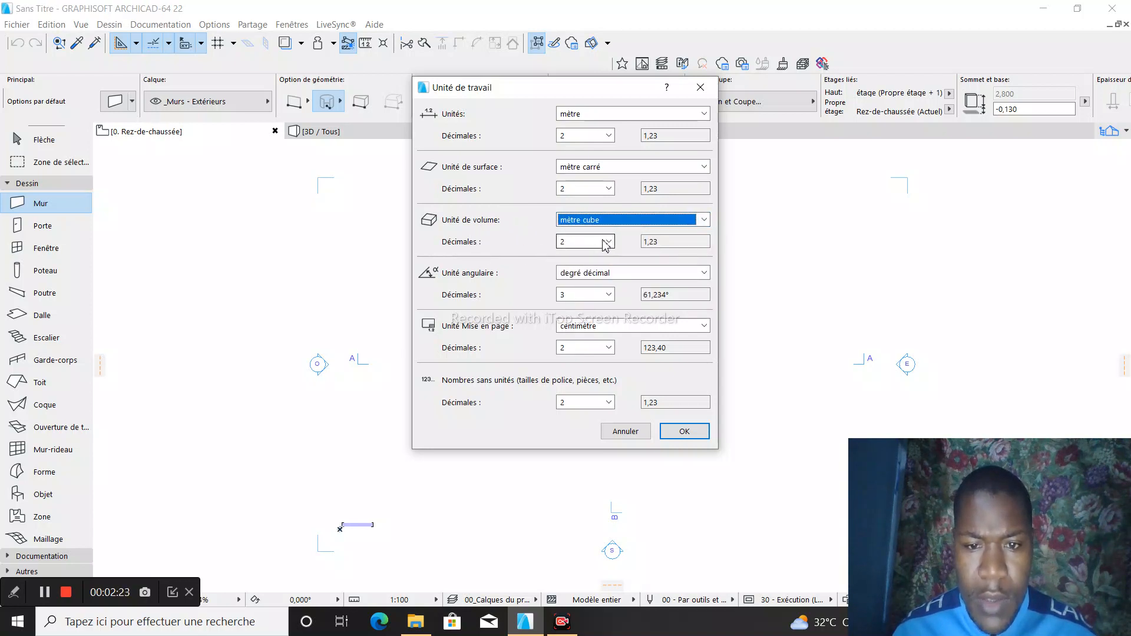
click(607, 243)
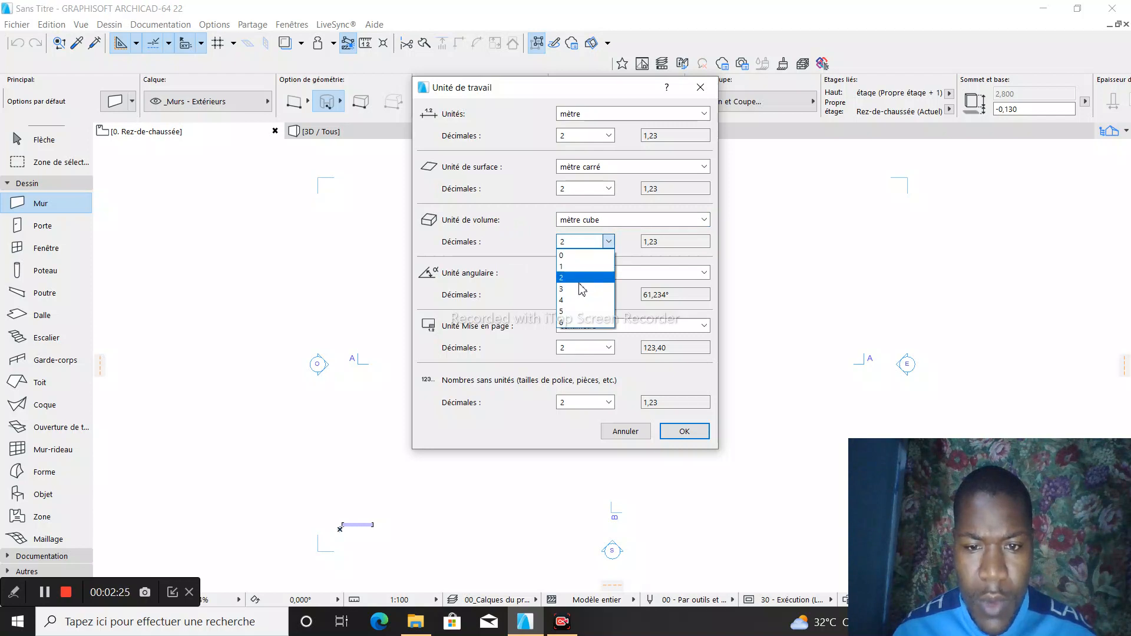
click(609, 245)
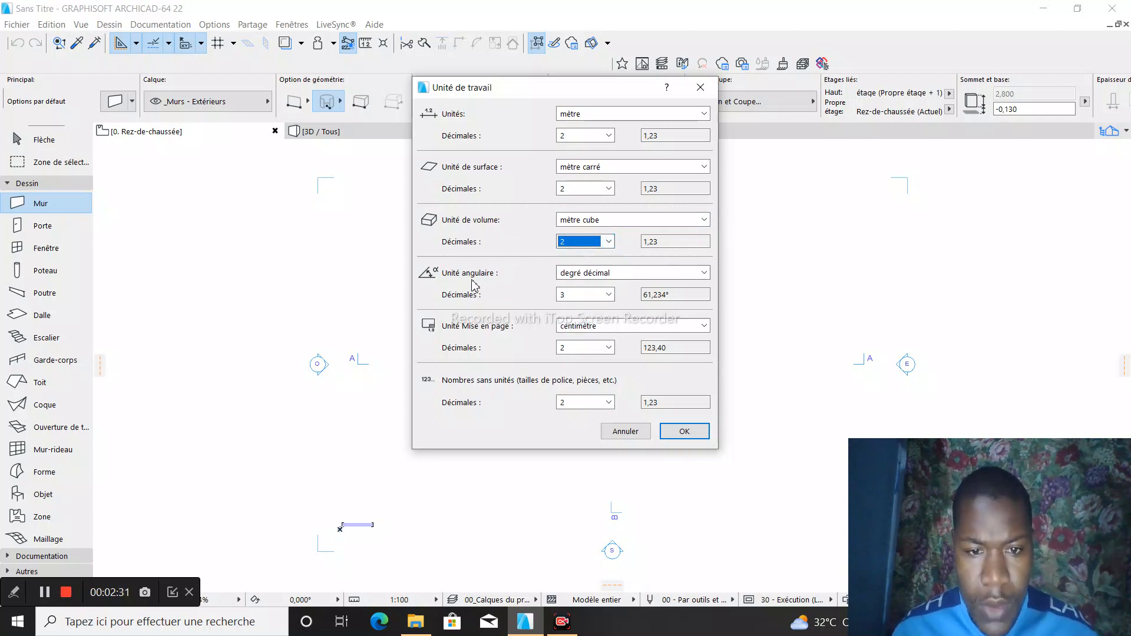
- Set the angular unit to degré décimal with 2 decimals
click(702, 275)
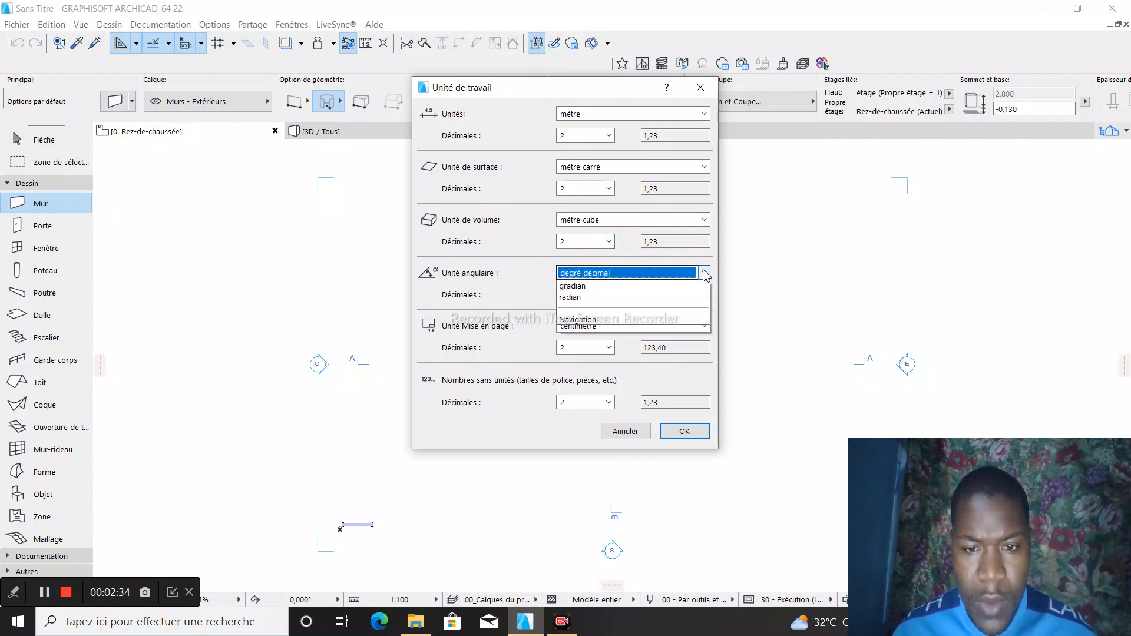
click(611, 278)
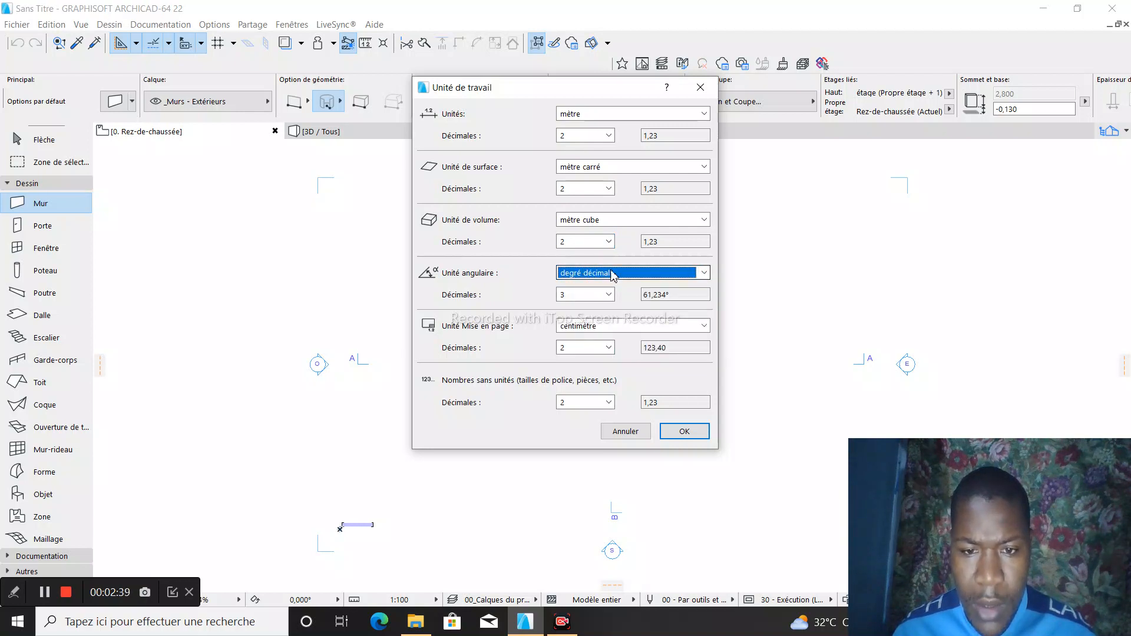
click(608, 295)
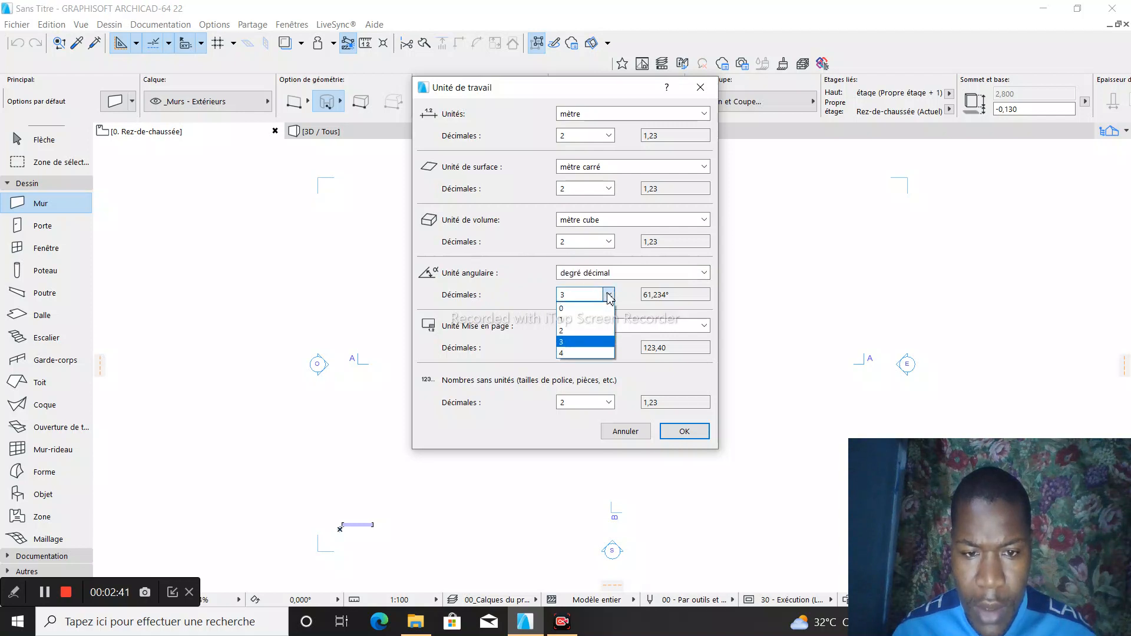
click(587, 330)
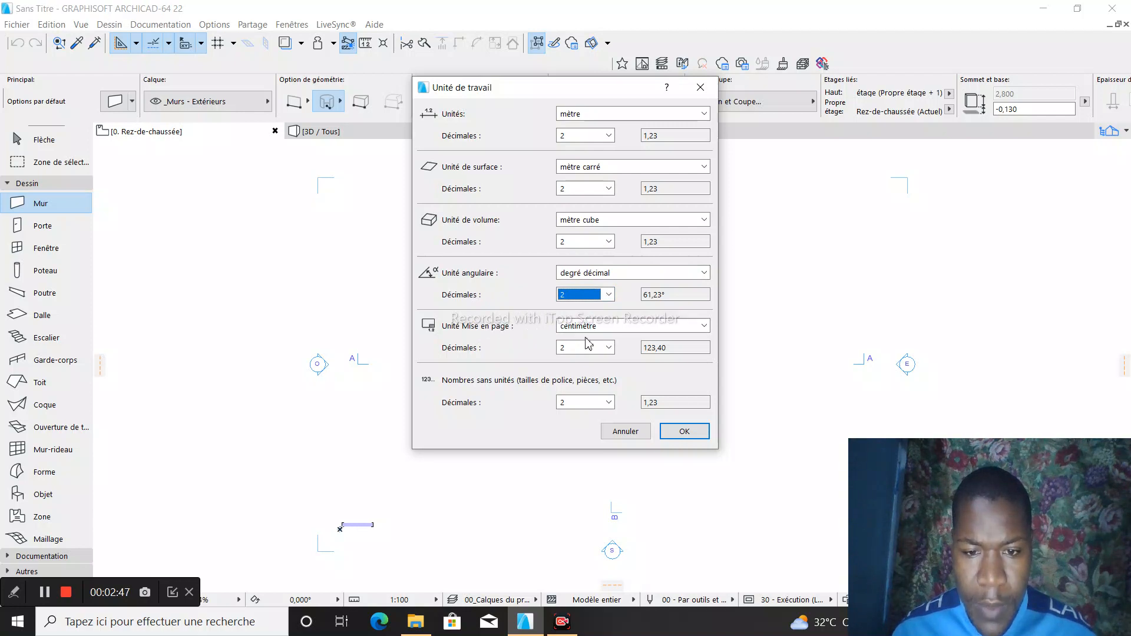
- Set the layout unit (Unité Mise en page) to millimètre with 1 decimal
click(704, 327)
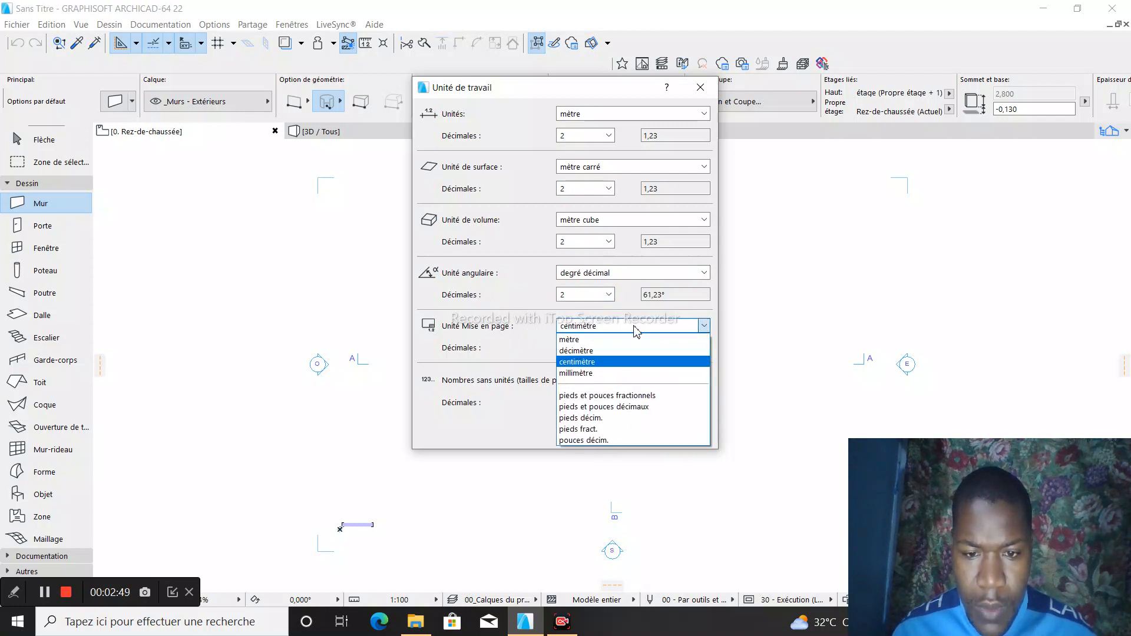
click(595, 342)
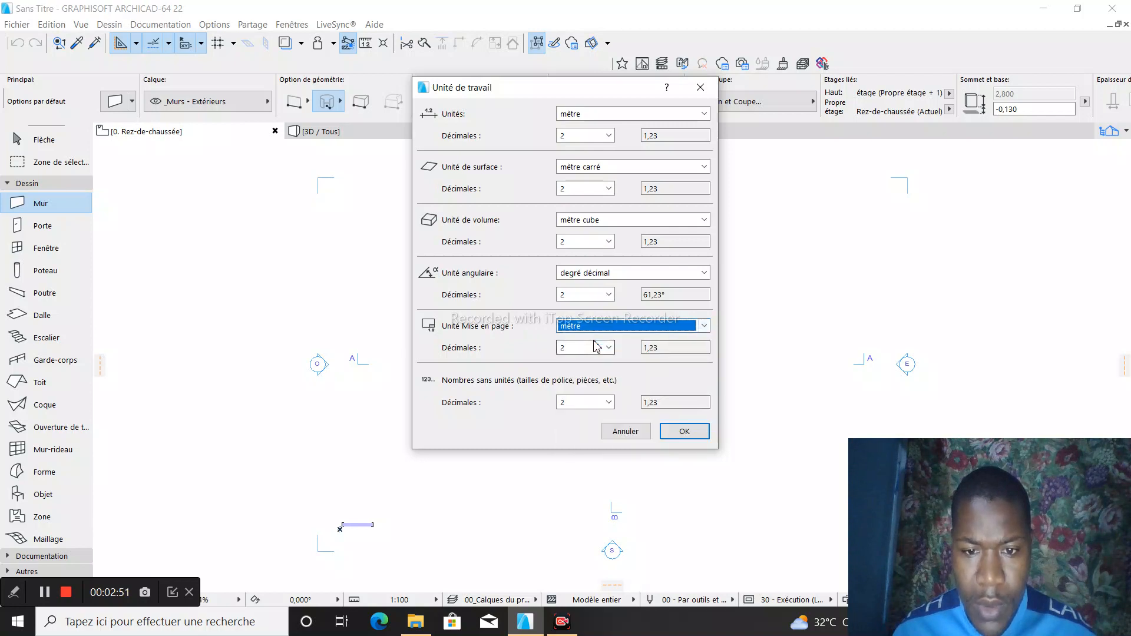
click(704, 325)
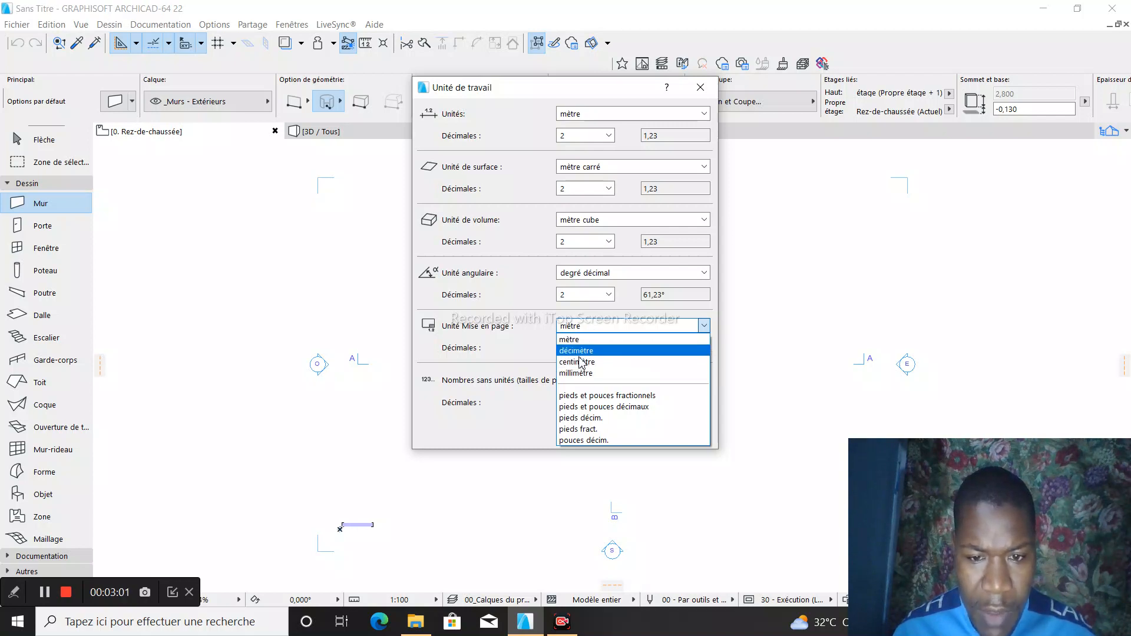
click(587, 374)
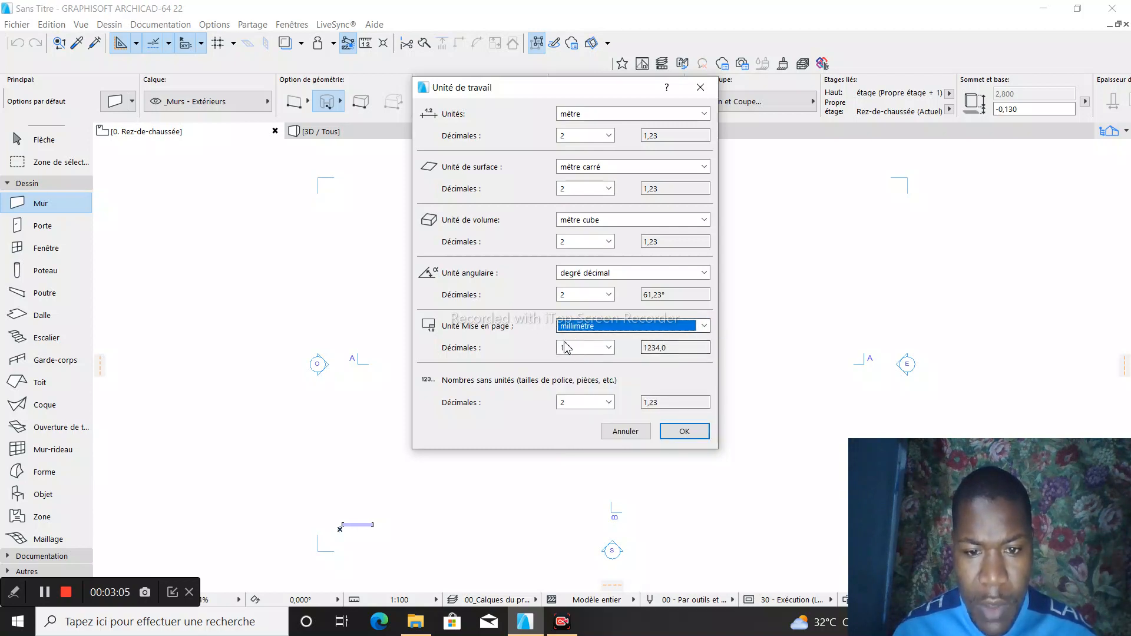
click(609, 349)
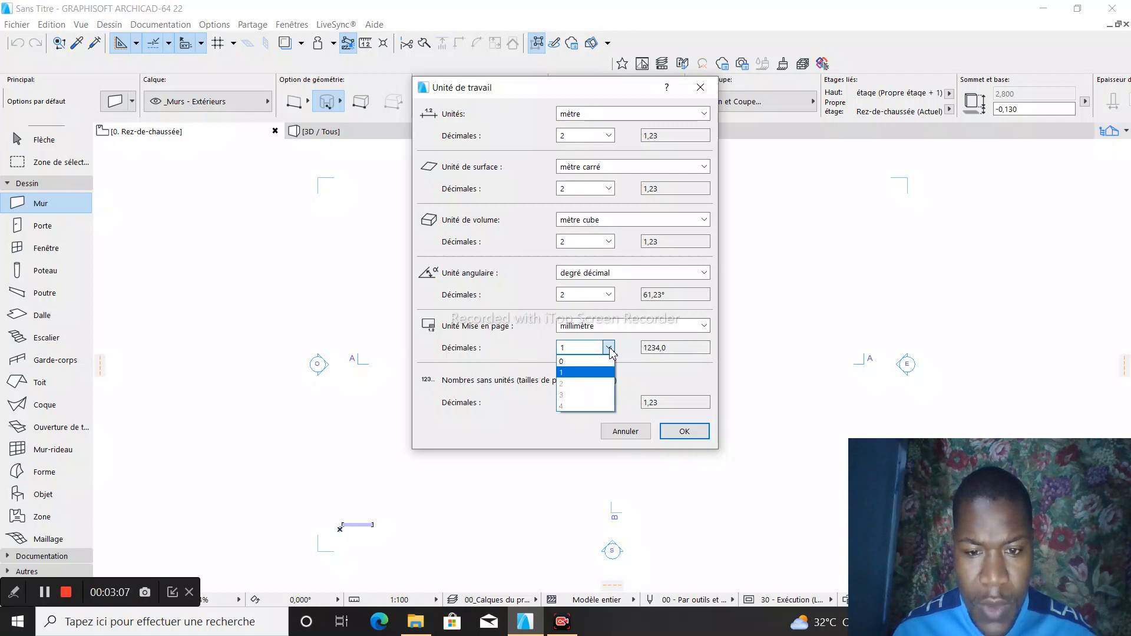
click(588, 373)
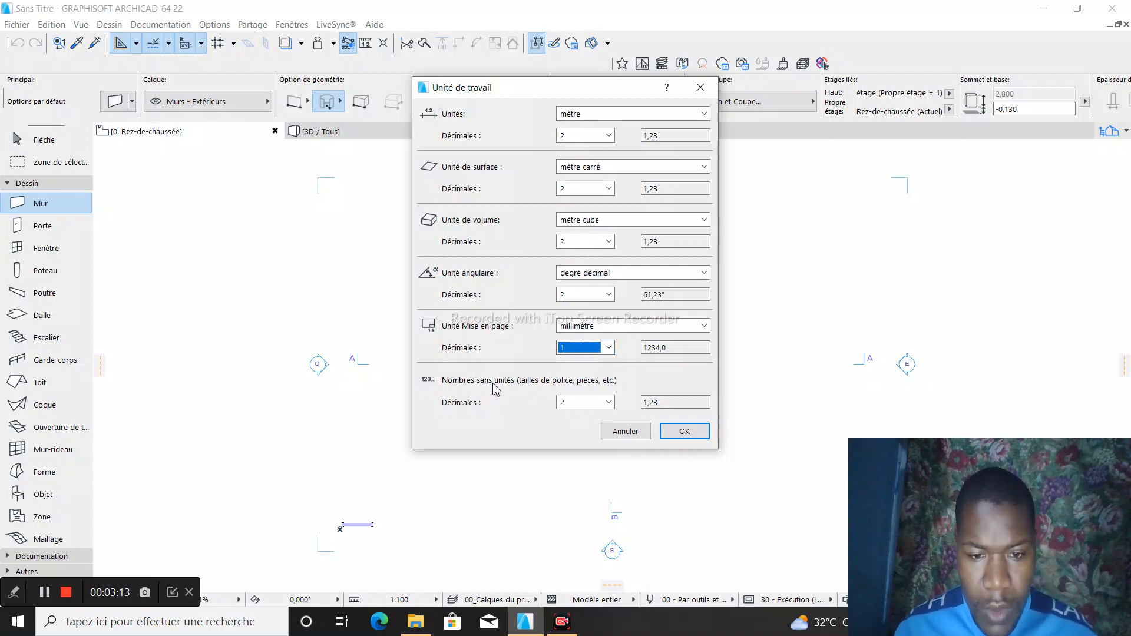
- Set numbers without units to 2 decimals and apply the working unit settings
click(607, 406)
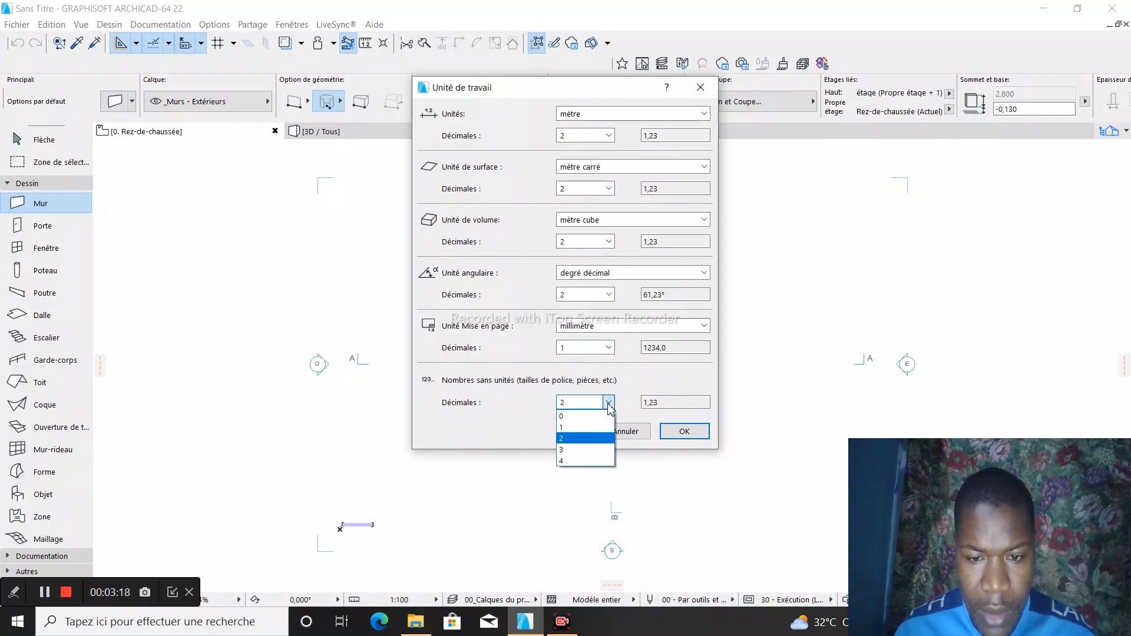
click(583, 441)
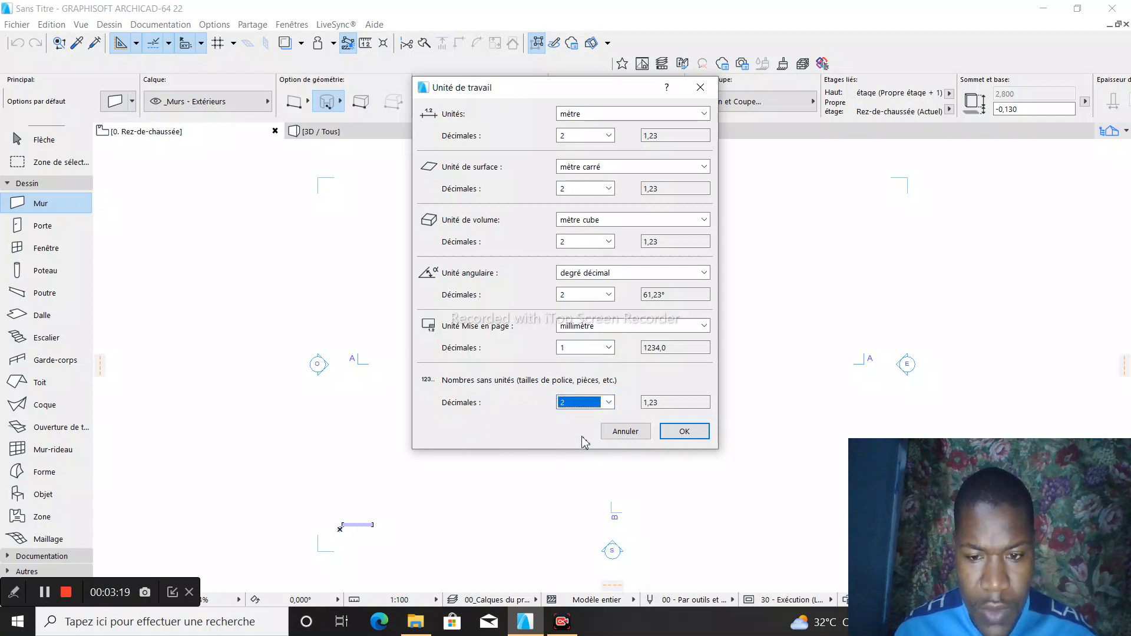
click(684, 434)
scroll(558, 311, down, 1)
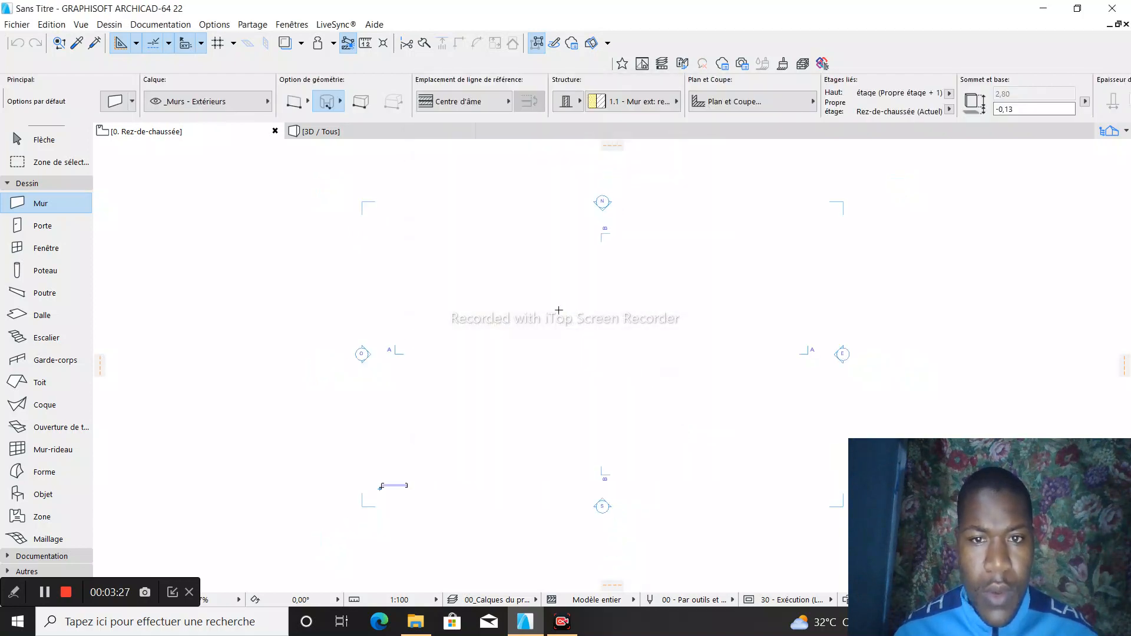
scroll(520, 235, down, 2)
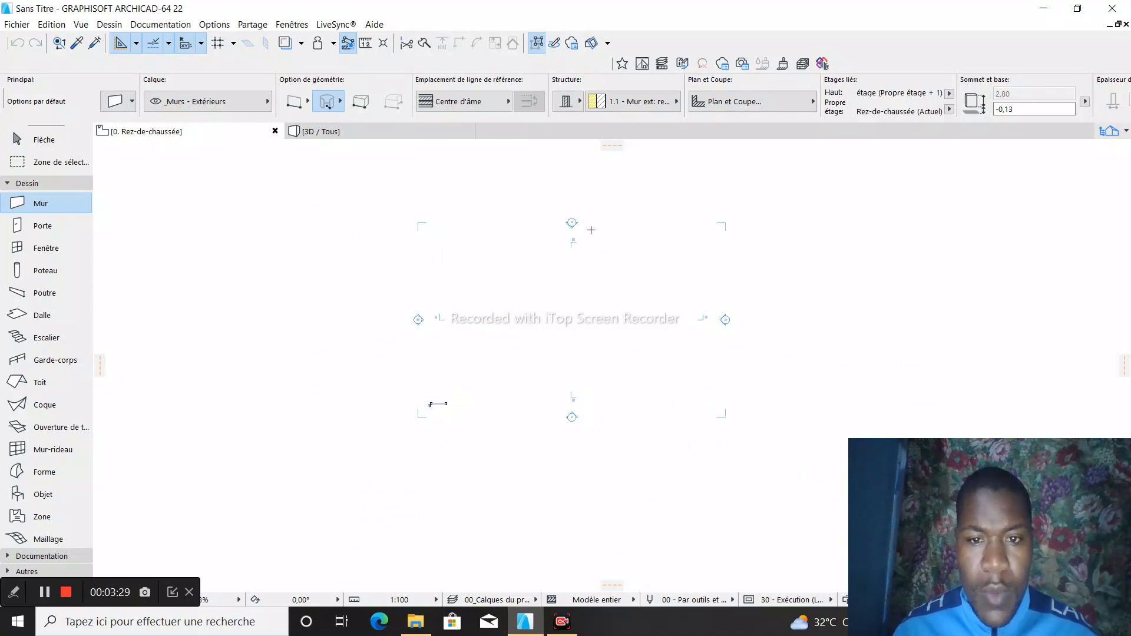
scroll(592, 236, up, 3)
scroll(470, 206, down, 2)
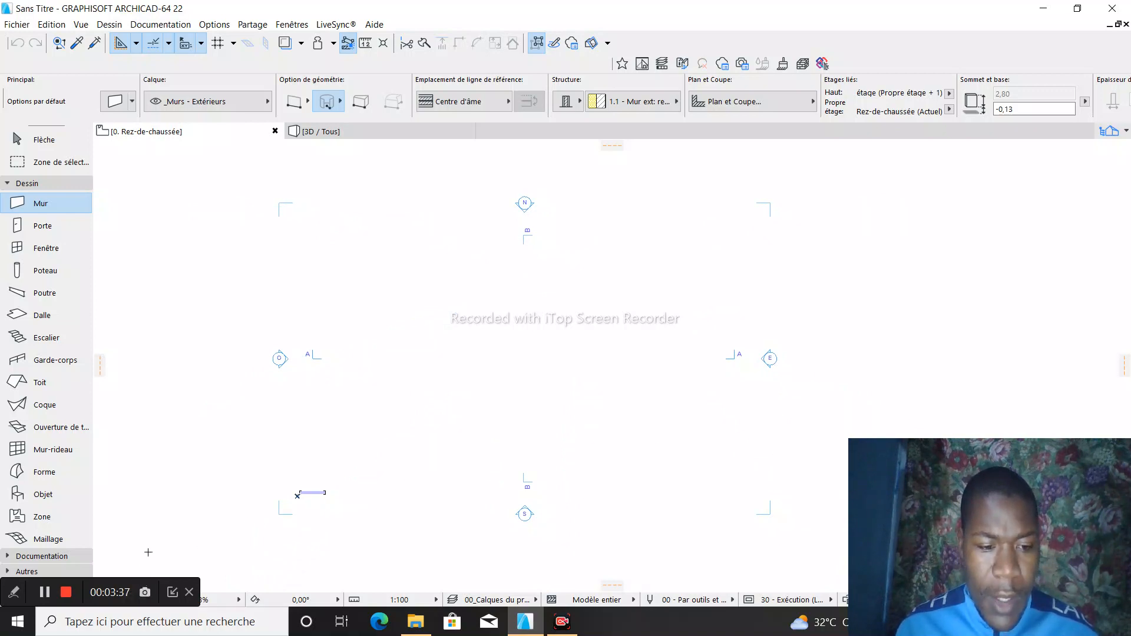
scroll(689, 171, down, 2)
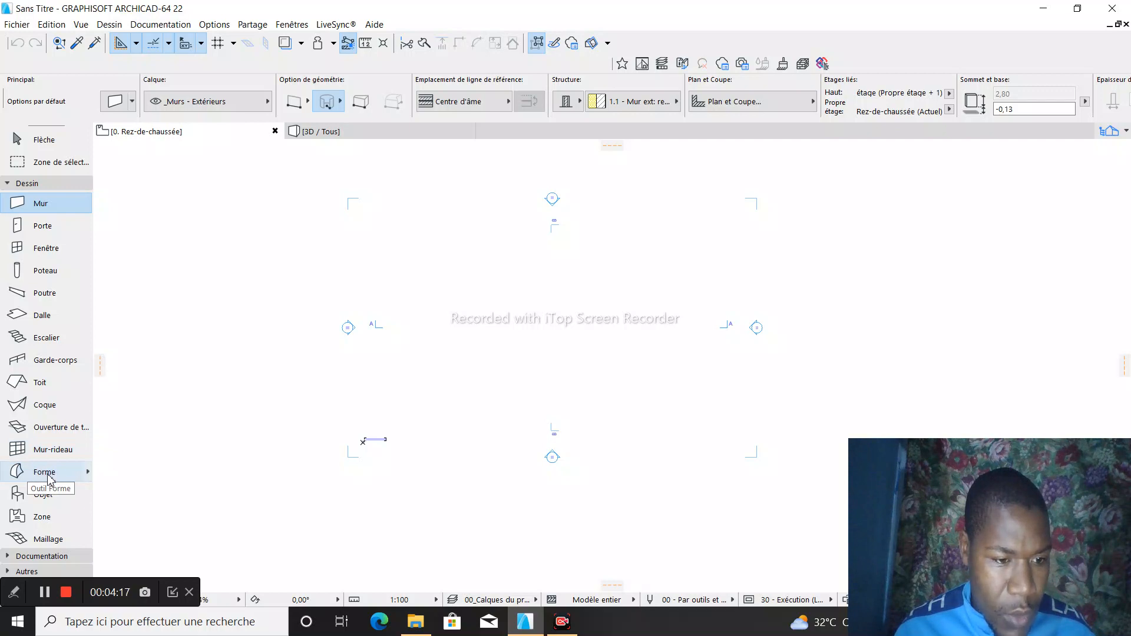
- Open the Object tool's default settings and browse the Chaises et sièges, Caissons et étagères and Accessoires mobilier library folders
click(41, 495)
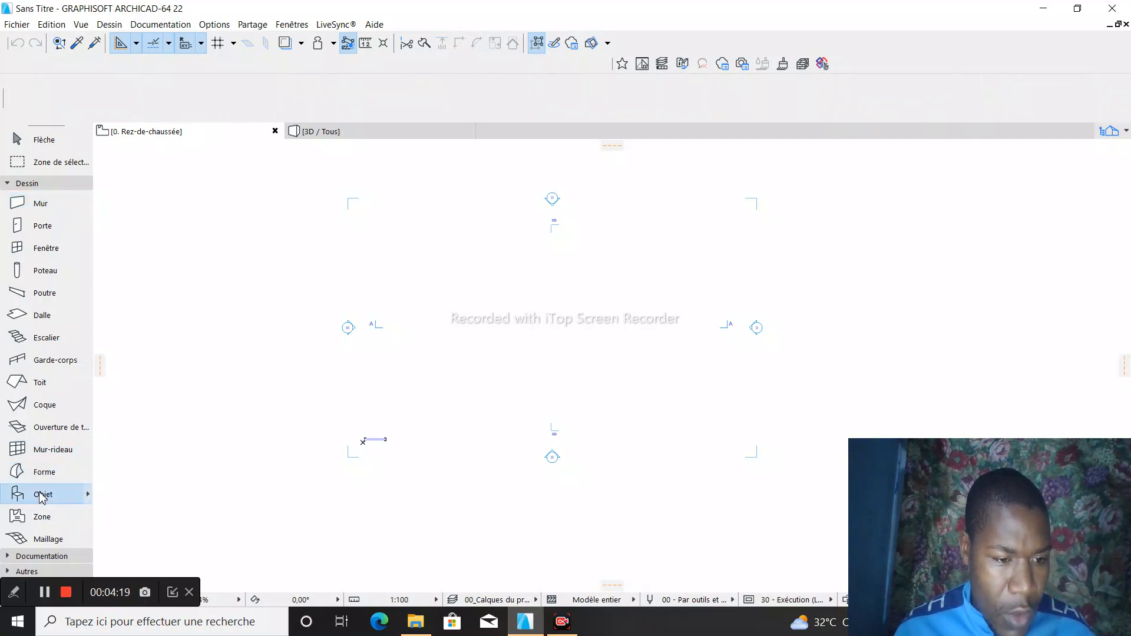
double_click(42, 496)
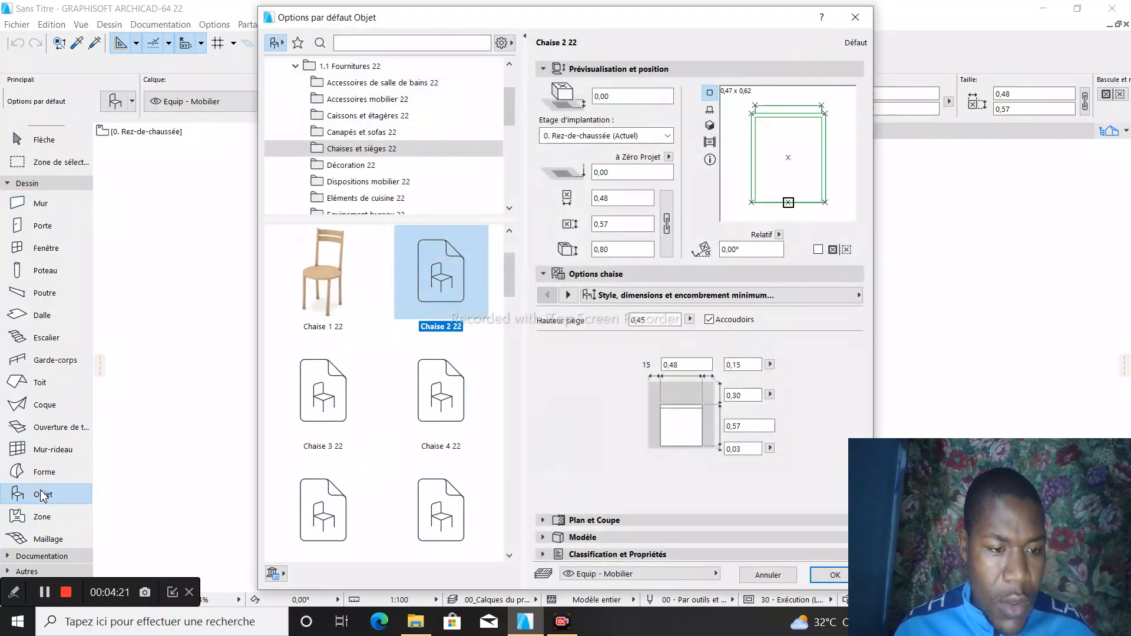
scroll(343, 322, down, 5)
scroll(343, 322, down, 6)
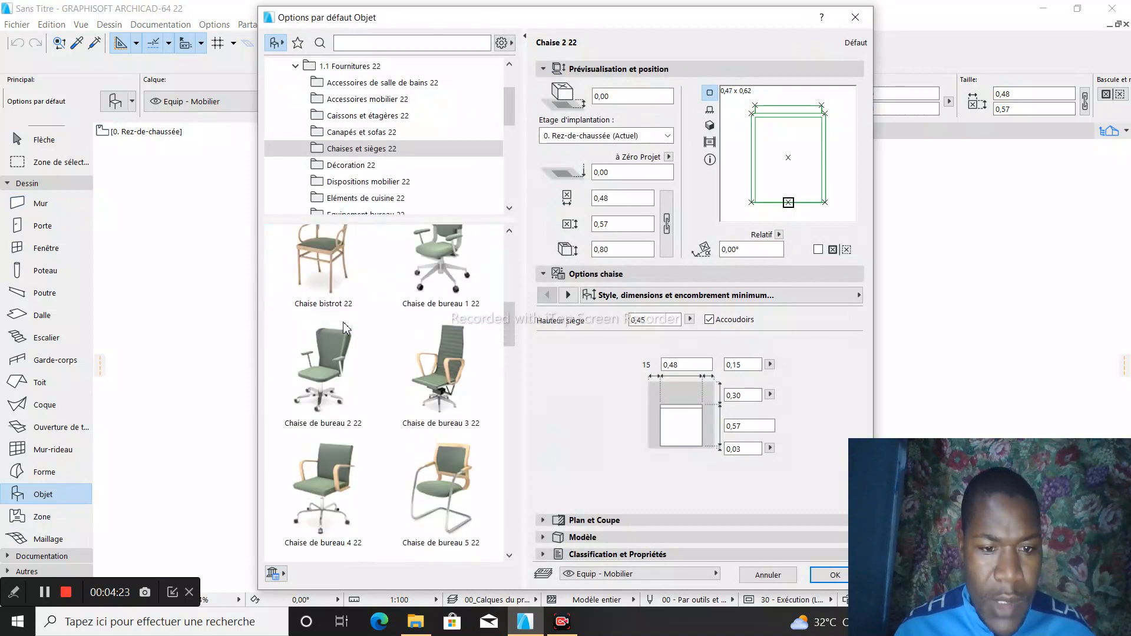
click(348, 116)
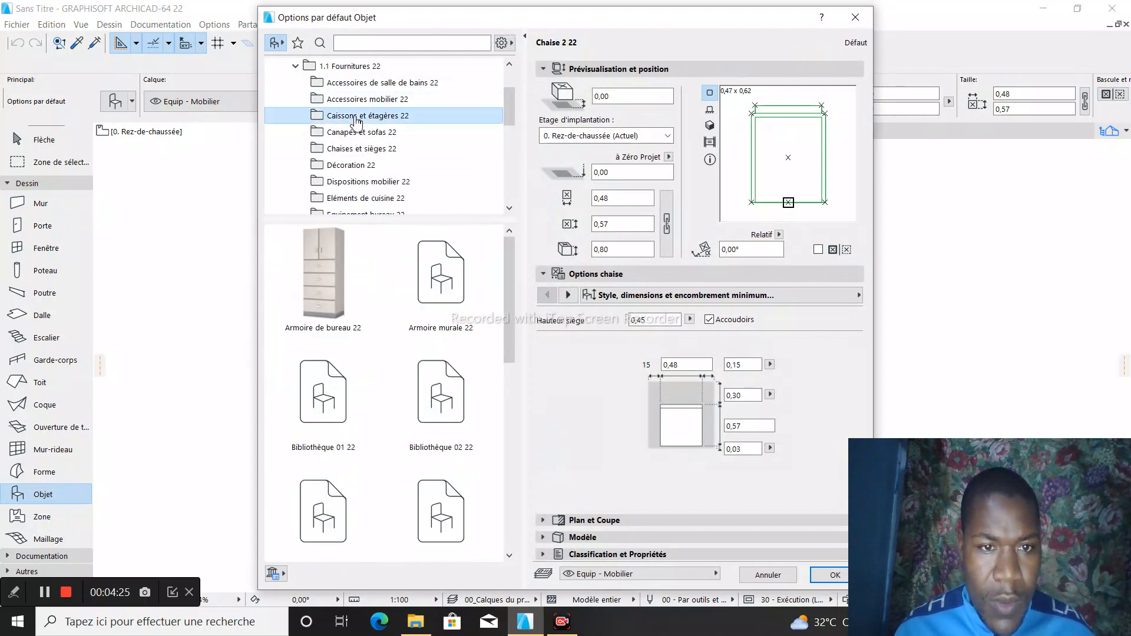
scroll(379, 310, down, 5)
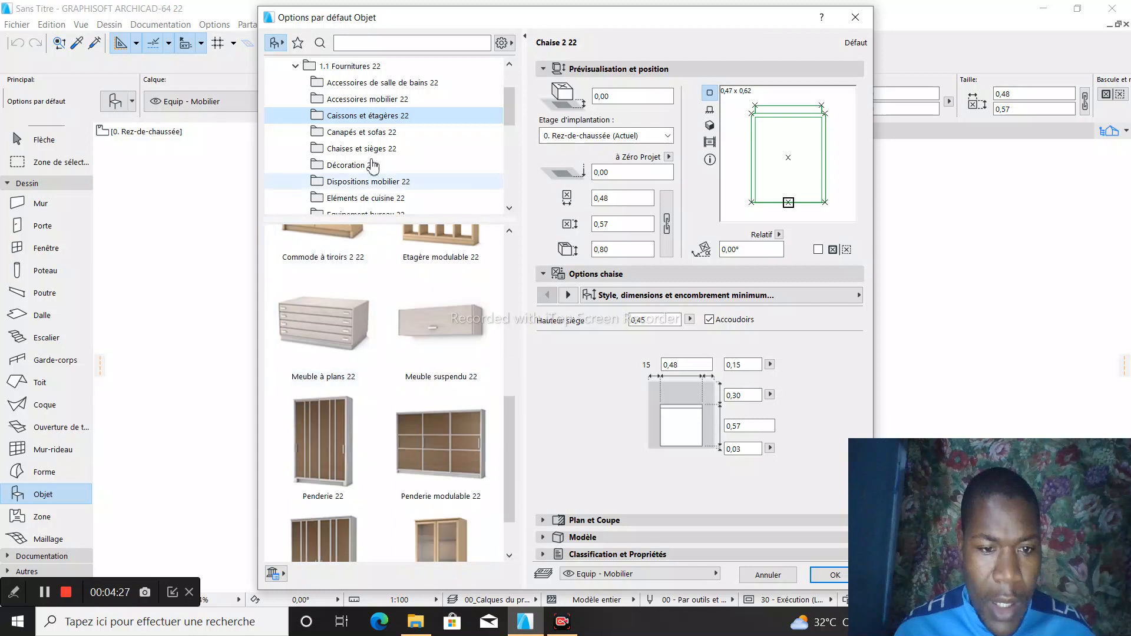
click(366, 101)
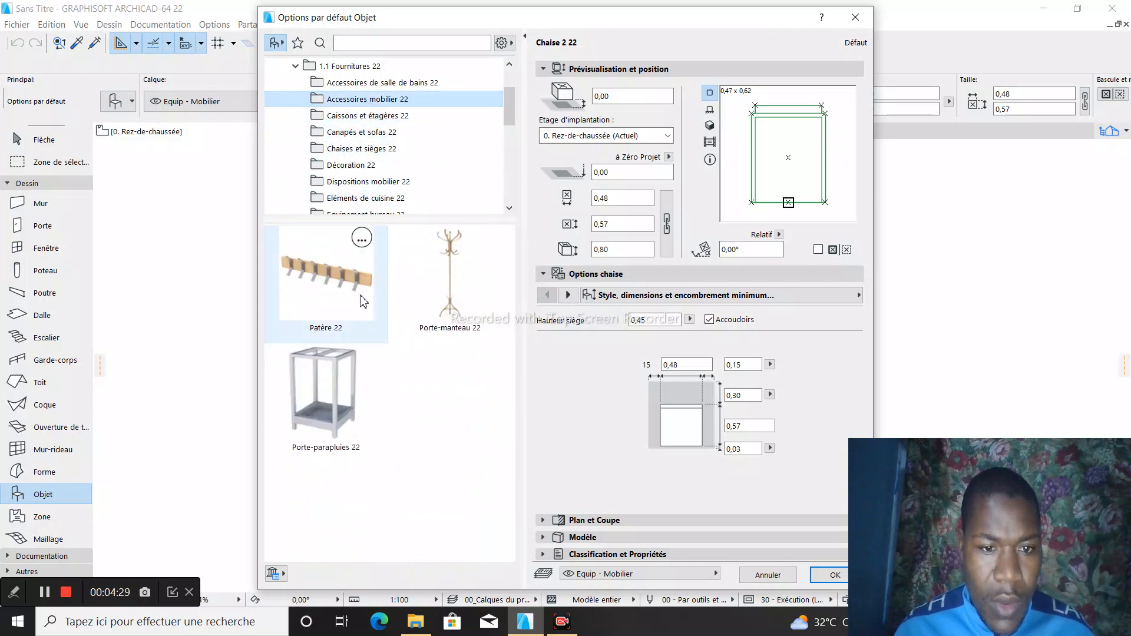
- Browse the Eléments de cuisine, Mobilier scolaire and Mobilier de cuisine folders of the object library
click(377, 198)
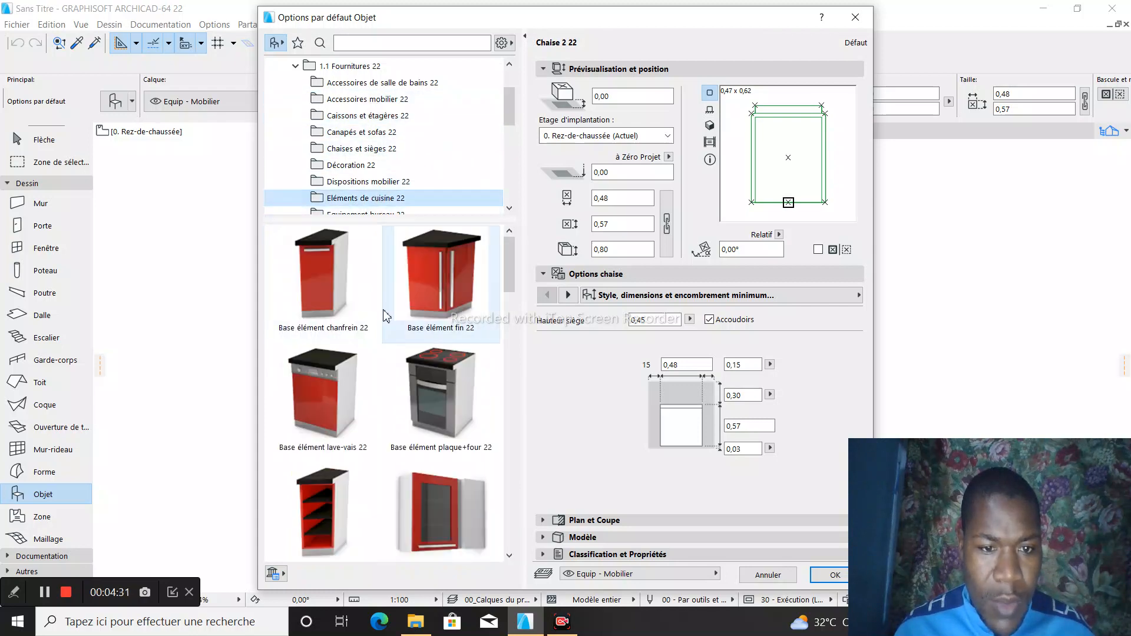
scroll(384, 321, down, 3)
scroll(384, 327, down, 5)
scroll(388, 147, down, 3)
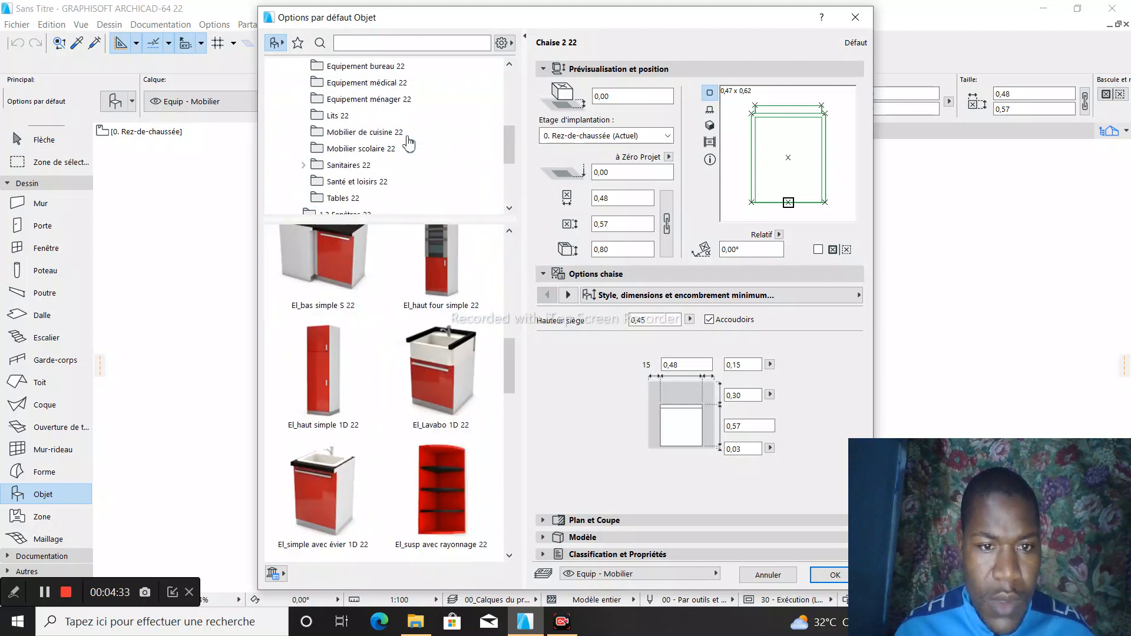
click(380, 151)
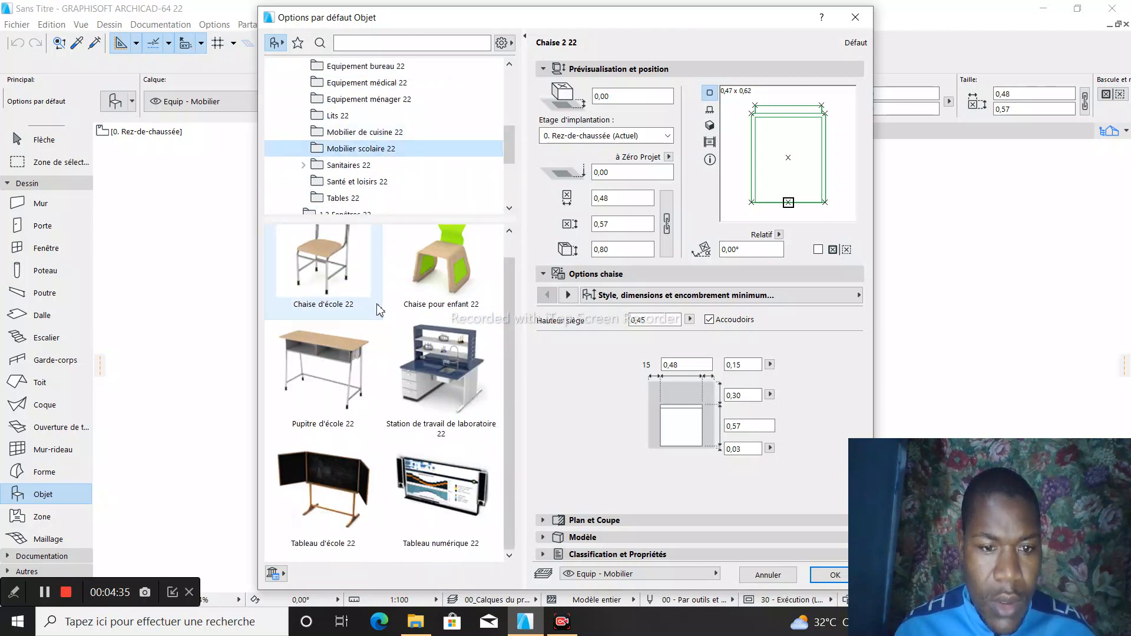
click(378, 132)
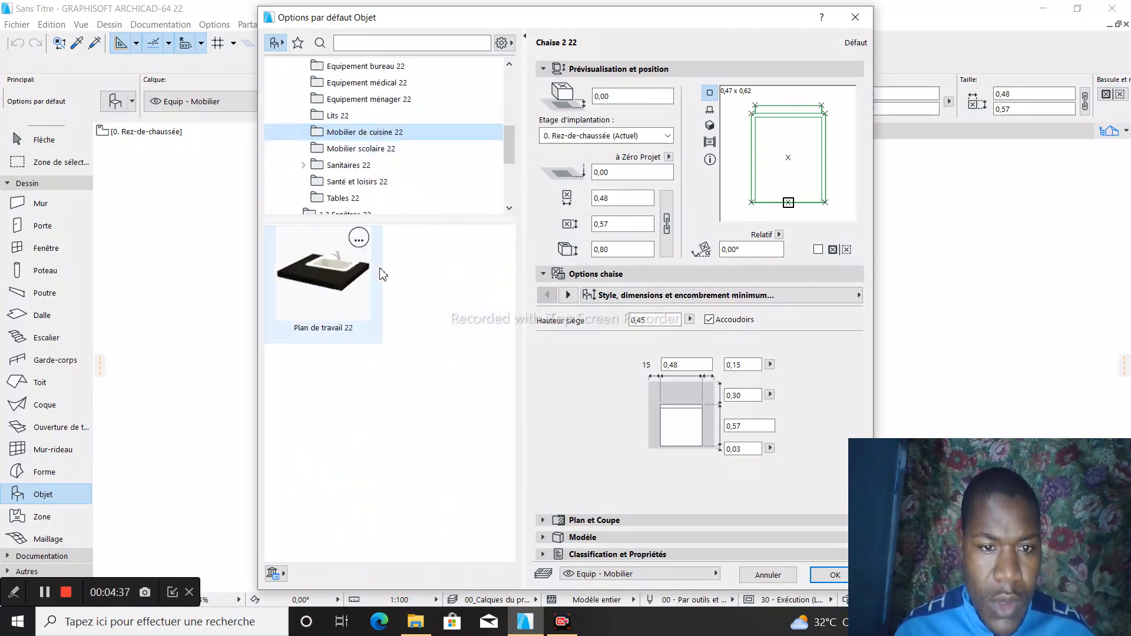
scroll(391, 157, down, 3)
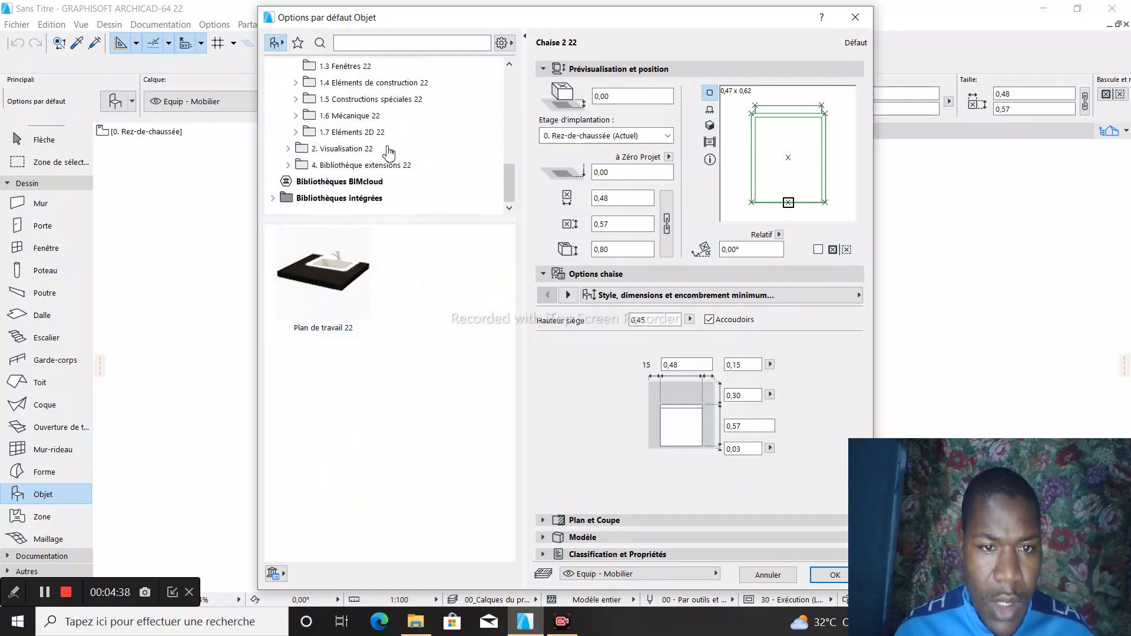
- Browse the Jardin, Parc et rue and Bibliothèque extensions folders of the object library, and close the object settings unchanged
click(359, 148)
double_click(328, 268)
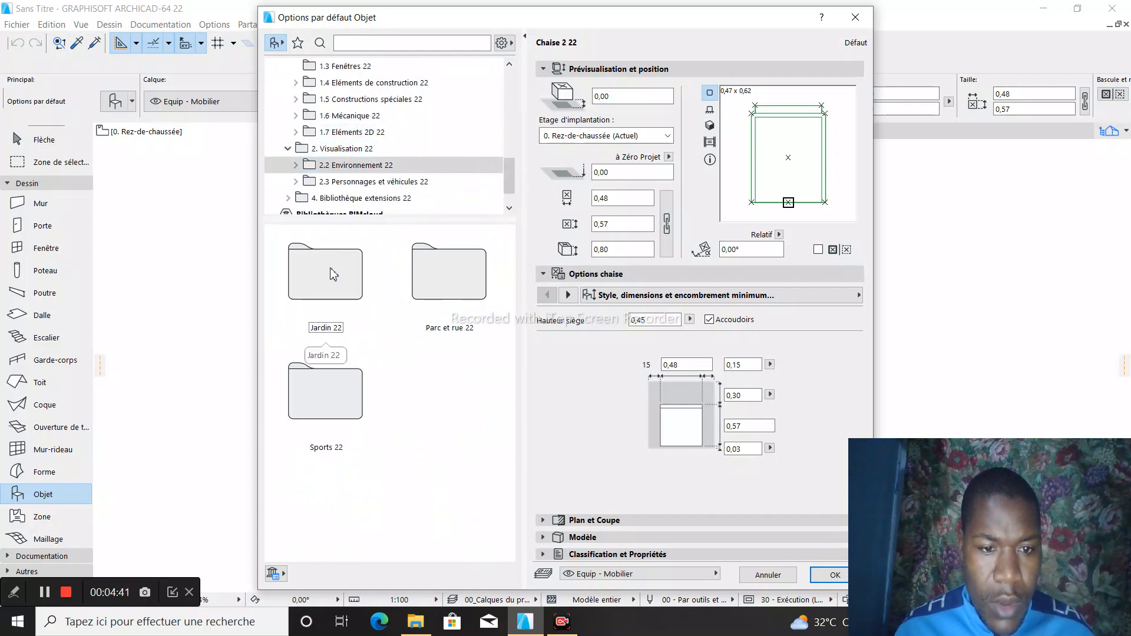
click(329, 266)
double_click(329, 266)
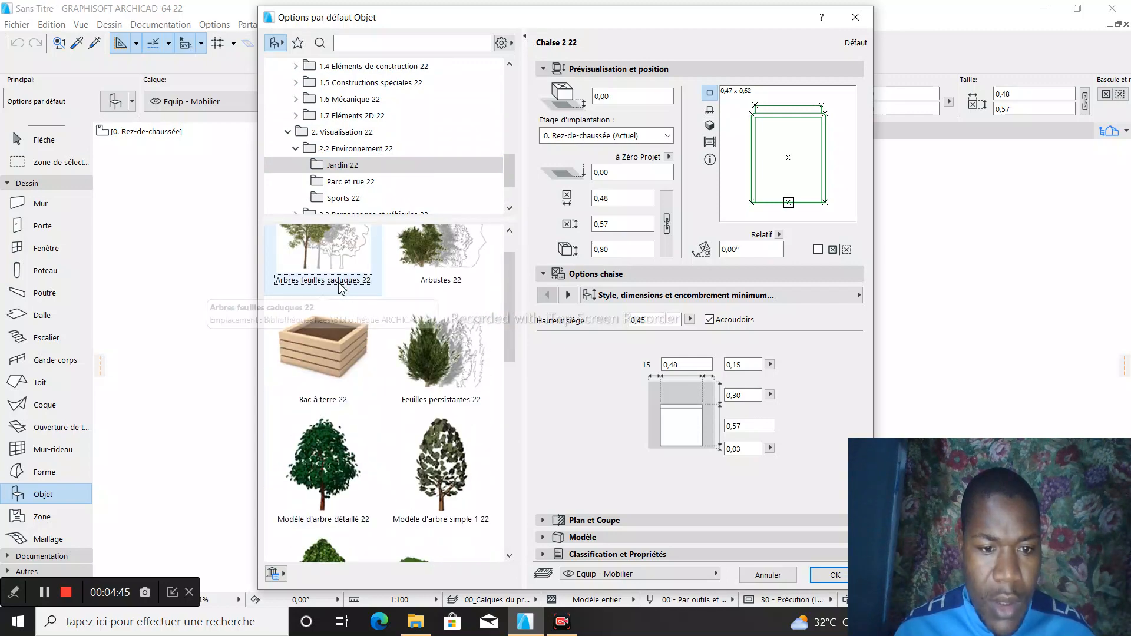
scroll(339, 289, down, 8)
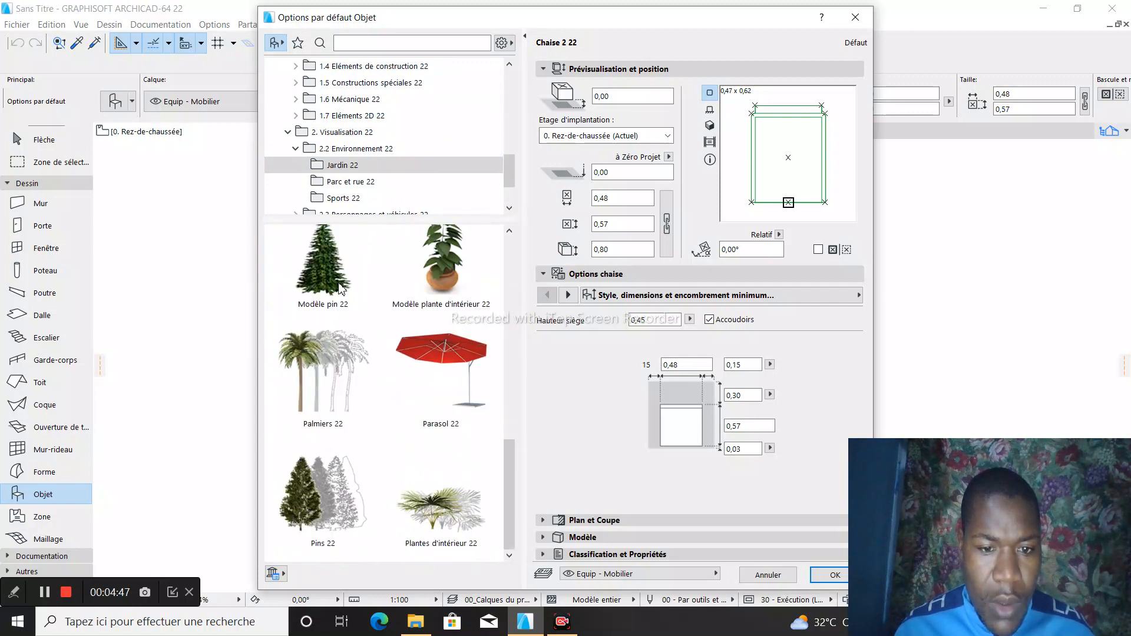
click(351, 182)
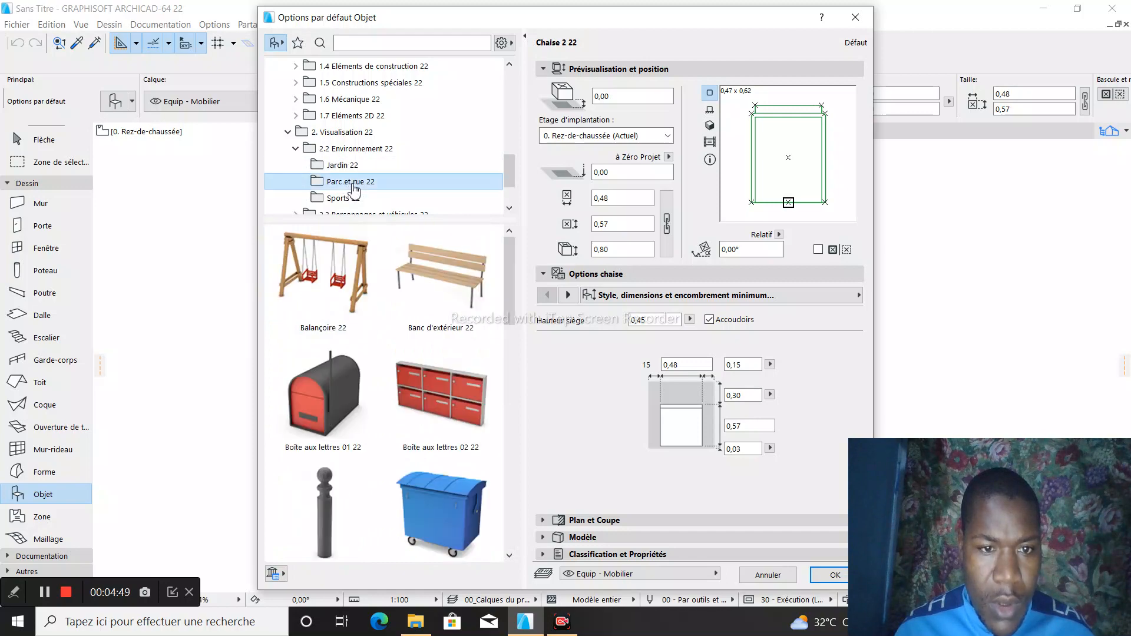
scroll(355, 174, down, 1)
click(360, 165)
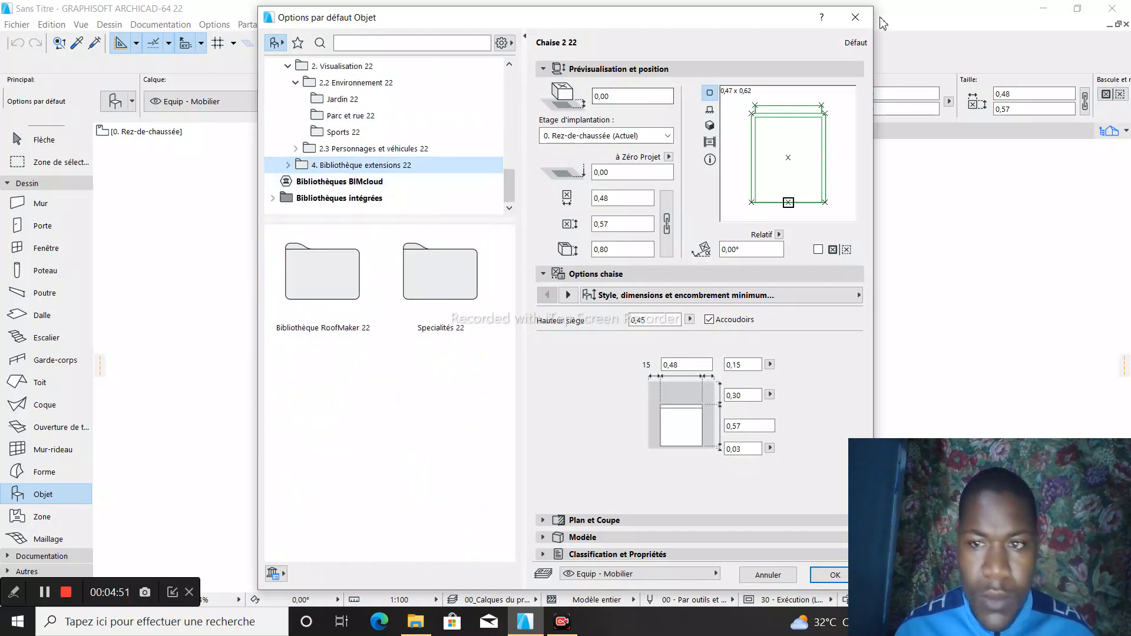
click(855, 17)
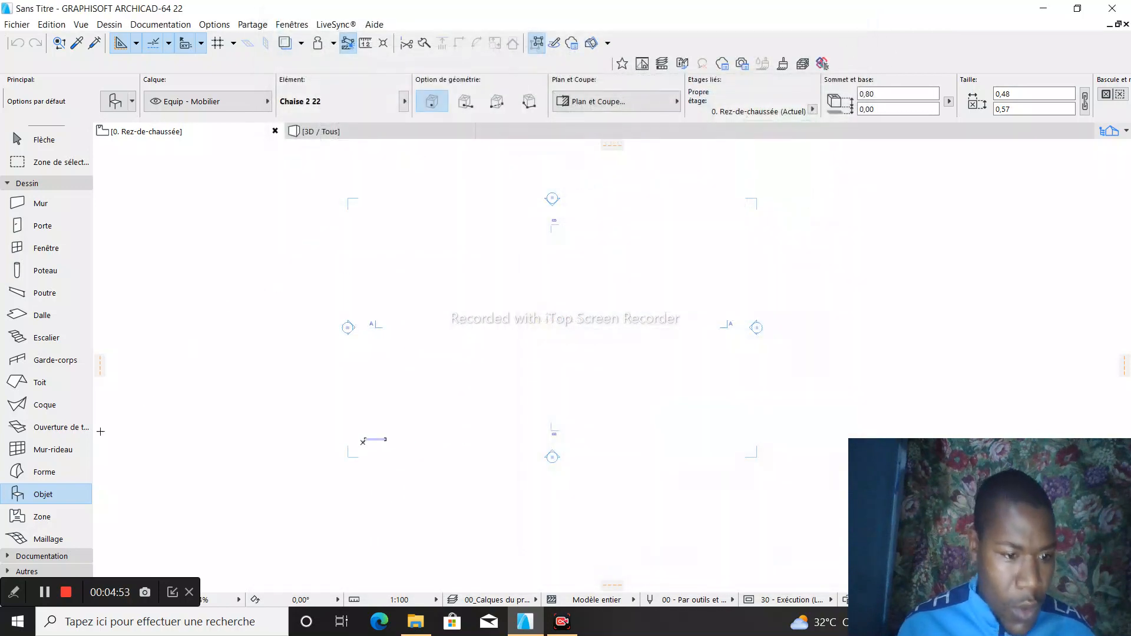
- Examine the default settings of the Zone tool and of the Maillage tool, leaving both unchanged
click(38, 519)
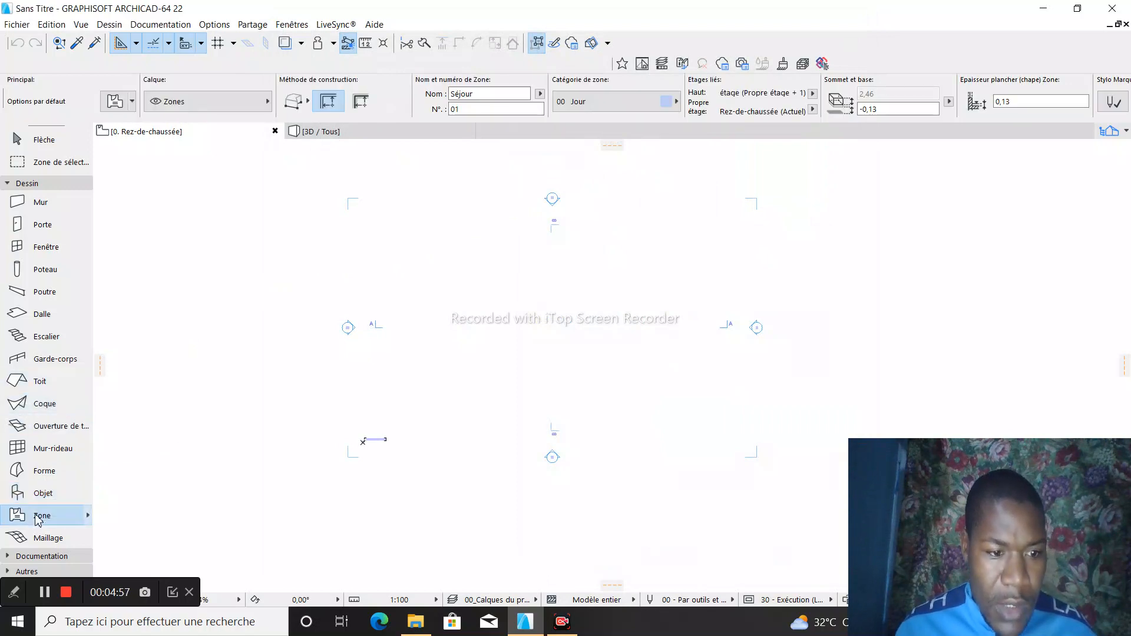
double_click(37, 519)
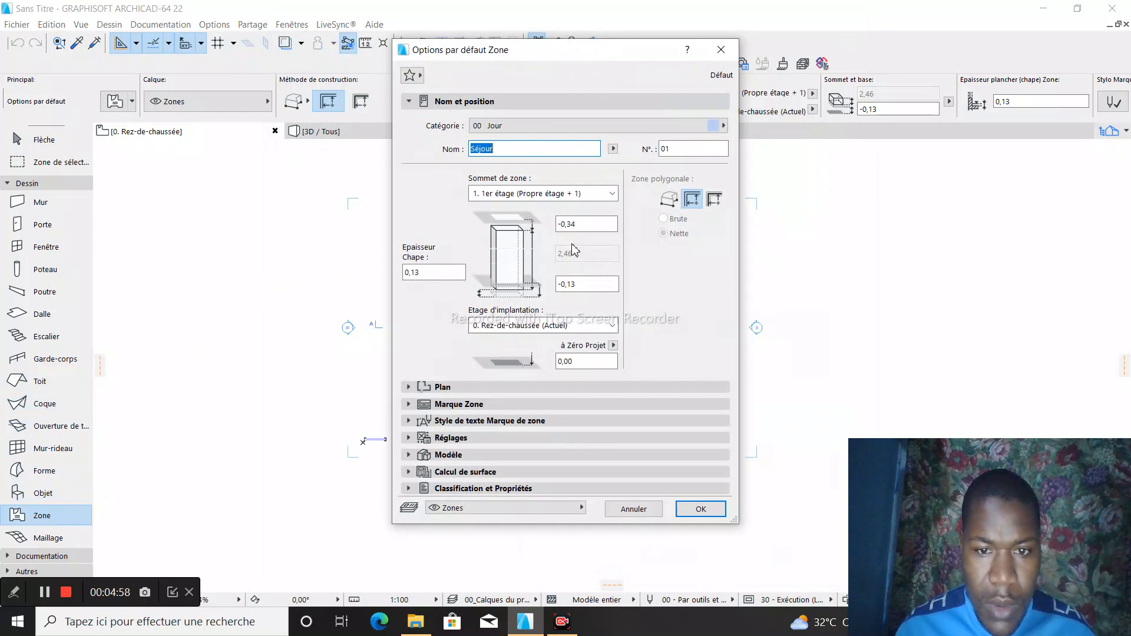
click(721, 50)
double_click(21, 539)
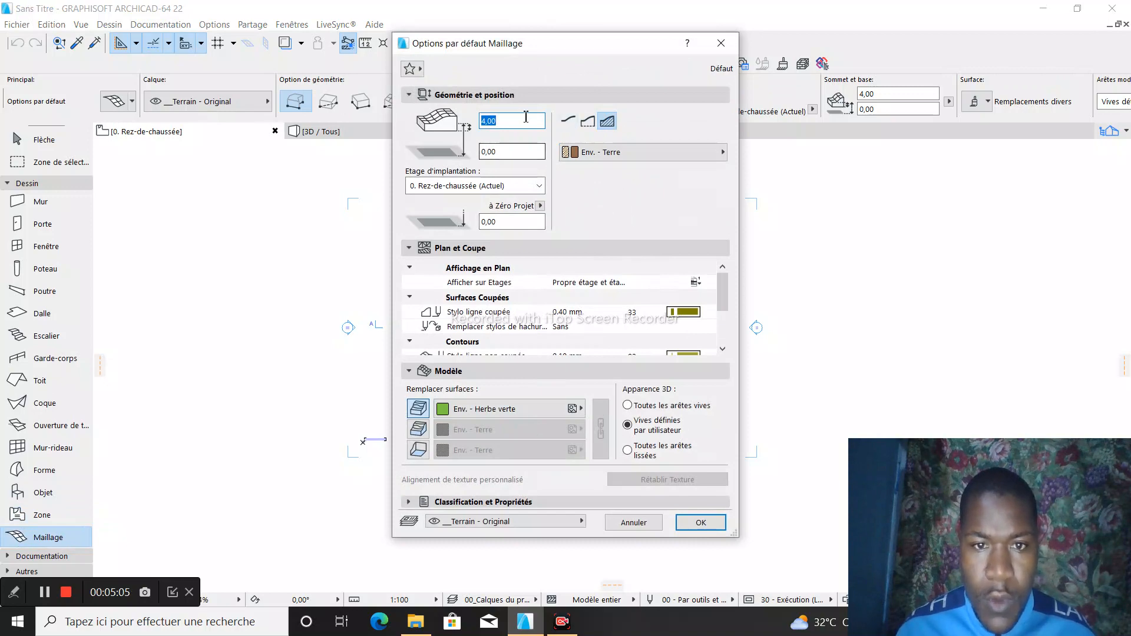
click(721, 43)
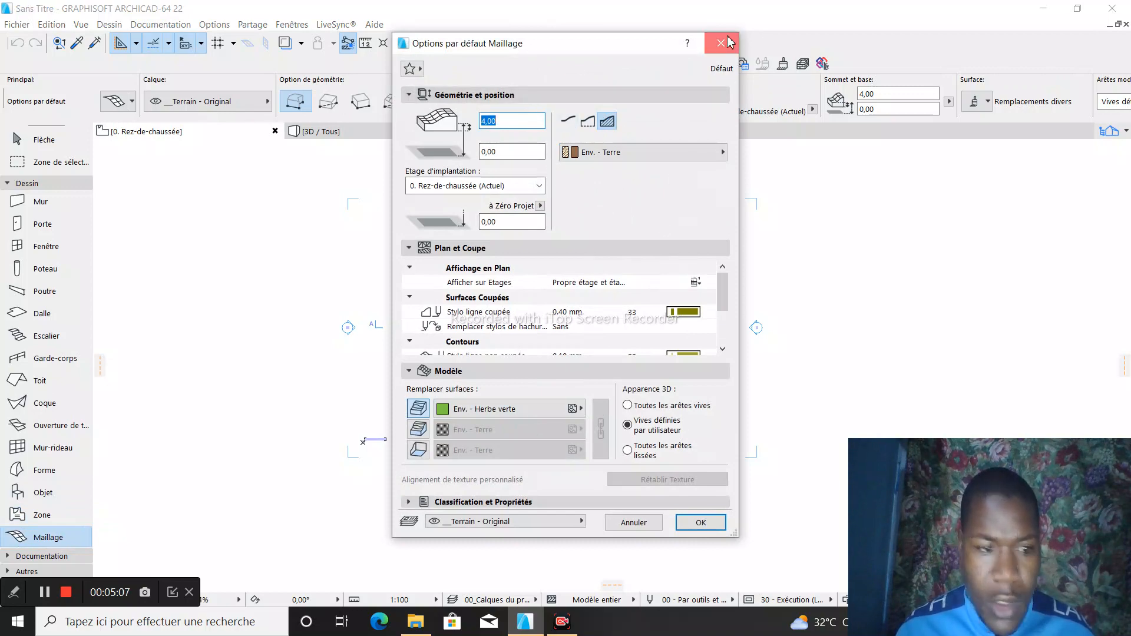
- Look through the Maillage tool's favorites, such as 01 - Terrain modifié, without applying any
click(89, 538)
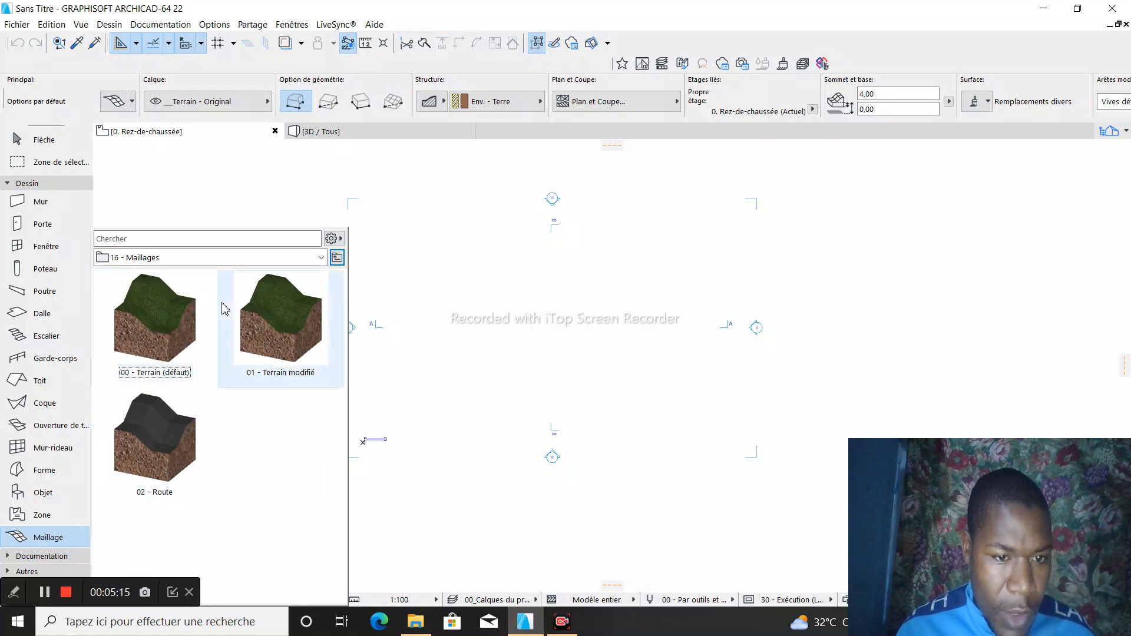
click(274, 314)
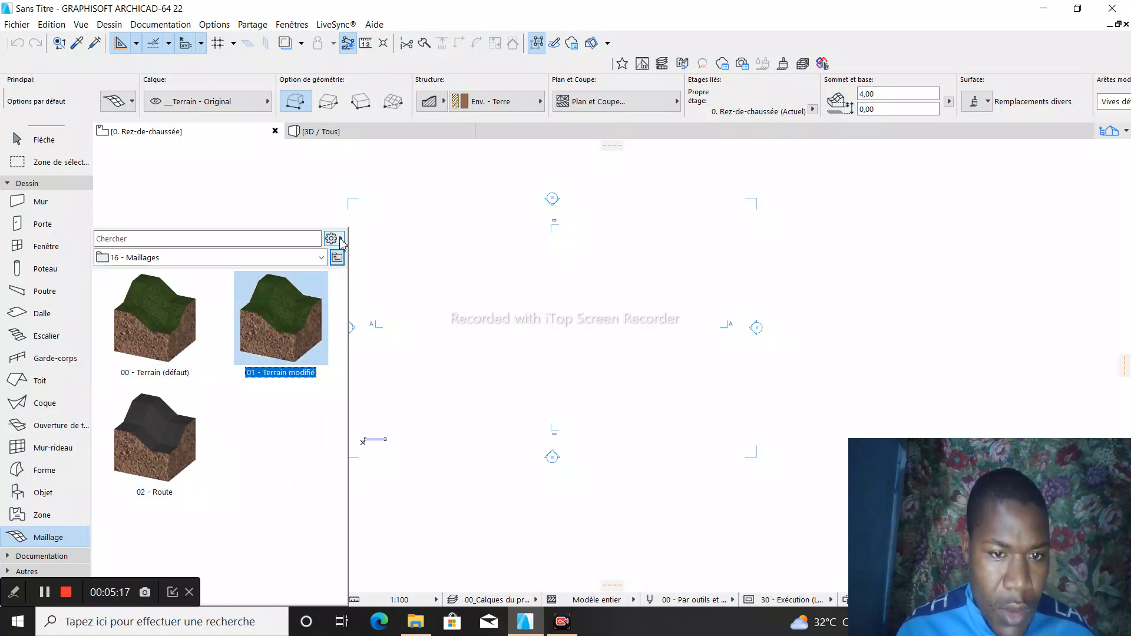
click(340, 239)
click(337, 240)
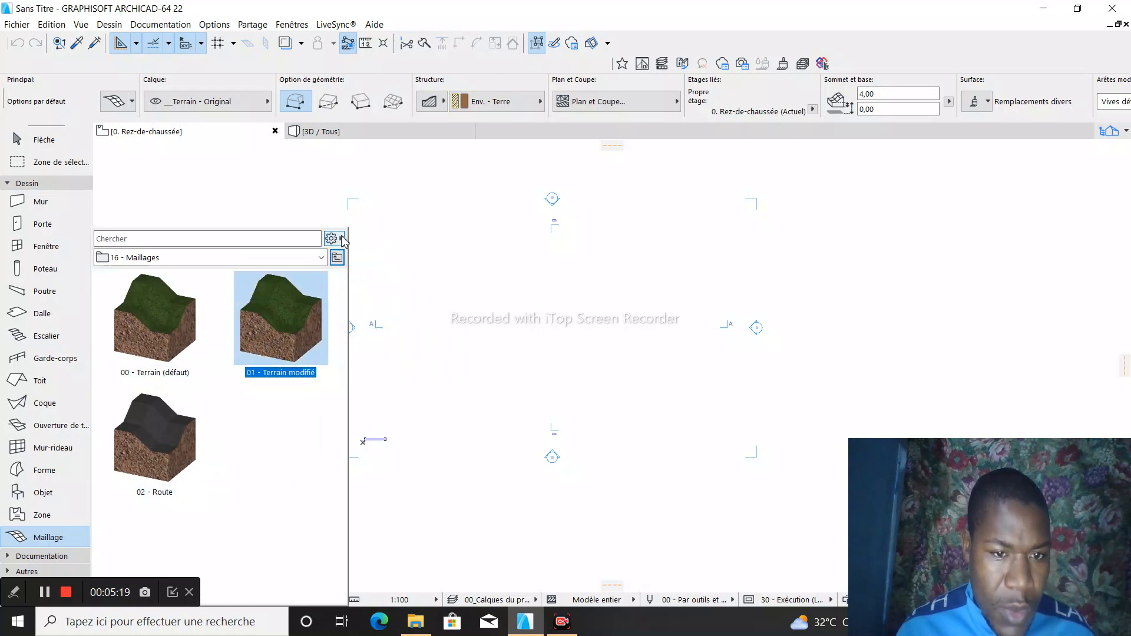
click(340, 237)
click(342, 202)
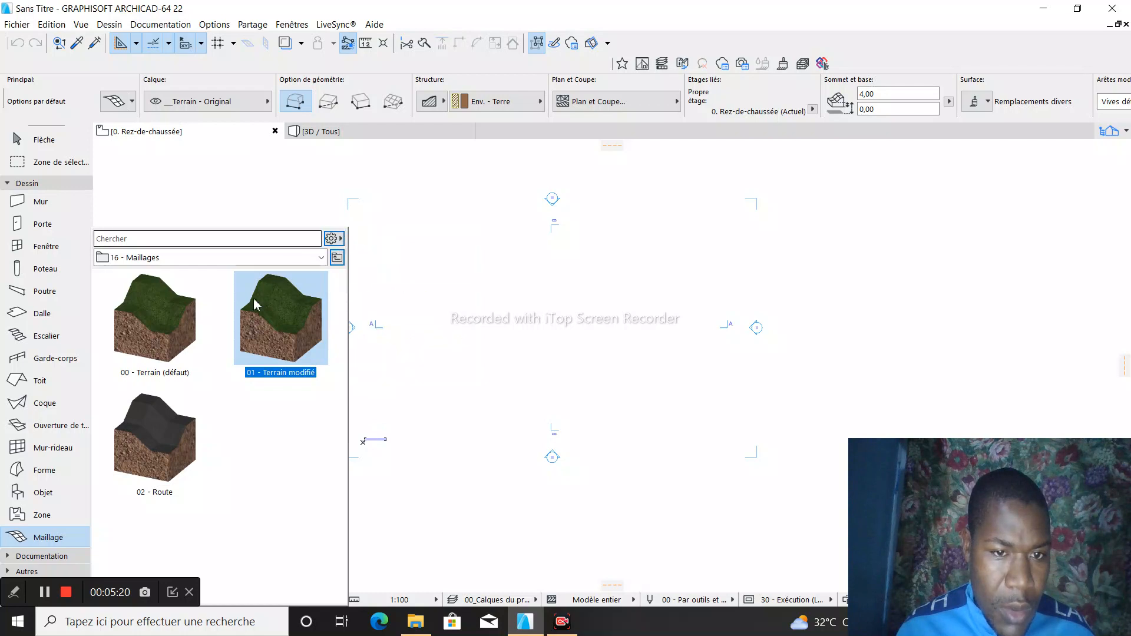
click(259, 191)
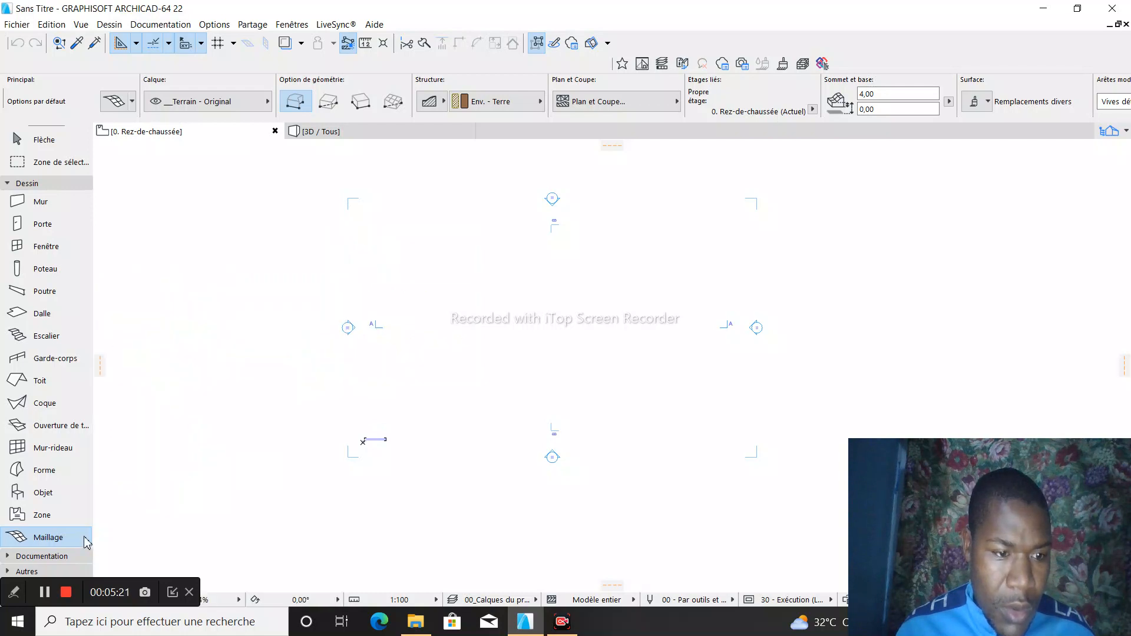
- Set the default mesh height (Hauteur Maillage) to 0,20
double_click(36, 538)
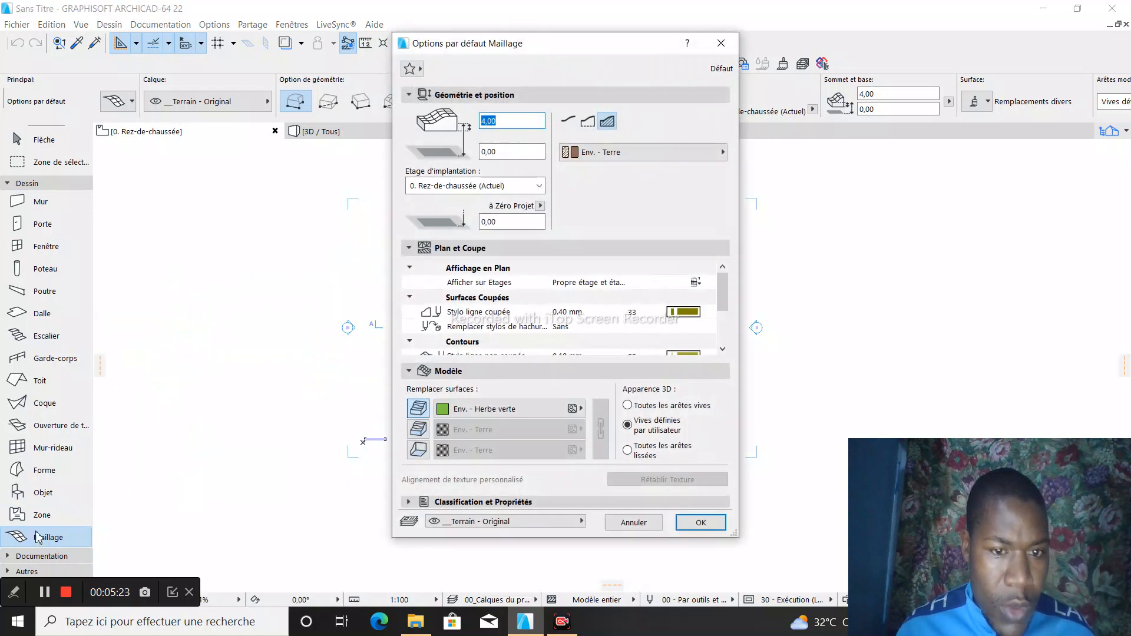
click(500, 121)
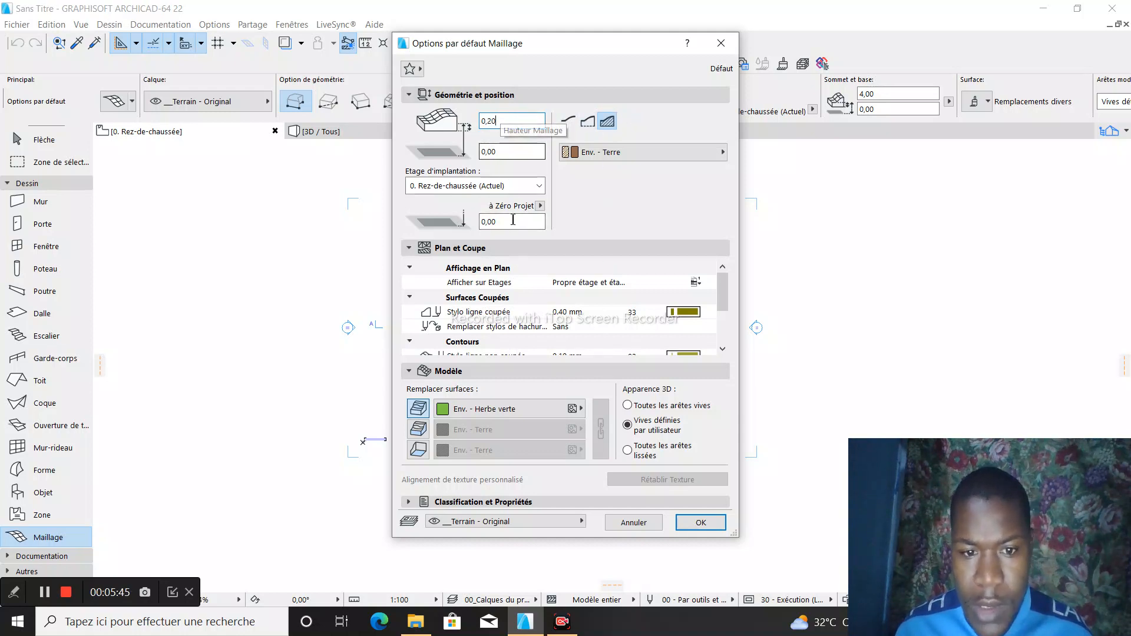
click(699, 523)
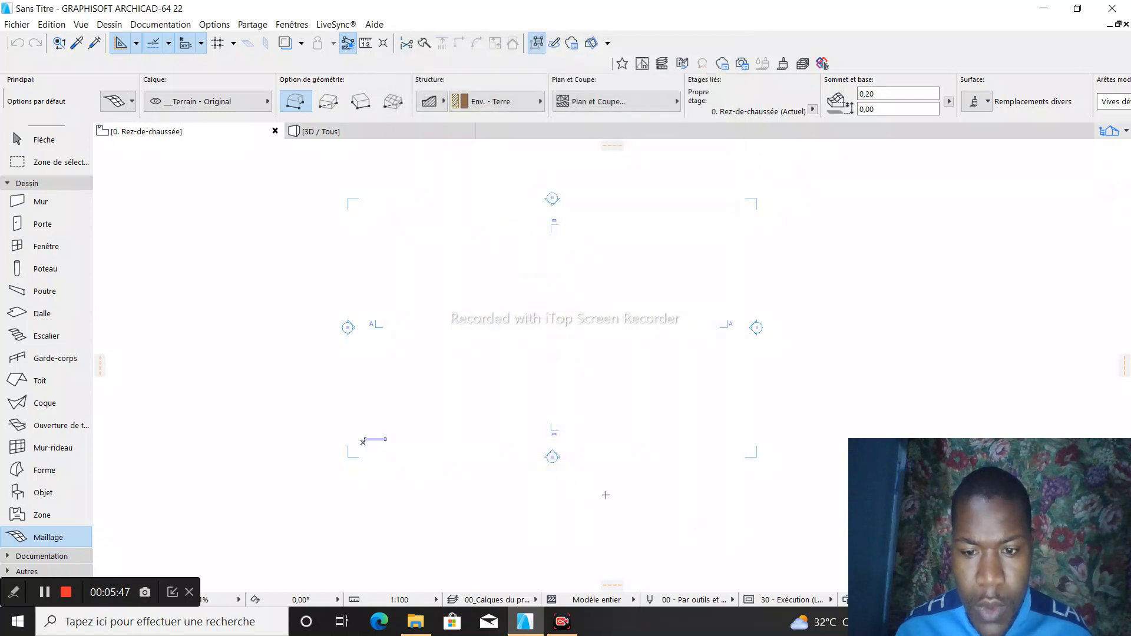
- Draw a terrain mesh on the ground floor plan with the rectangular geometry method, covering most of the area between the elevation markers
scroll(483, 365, down, 3)
click(447, 278)
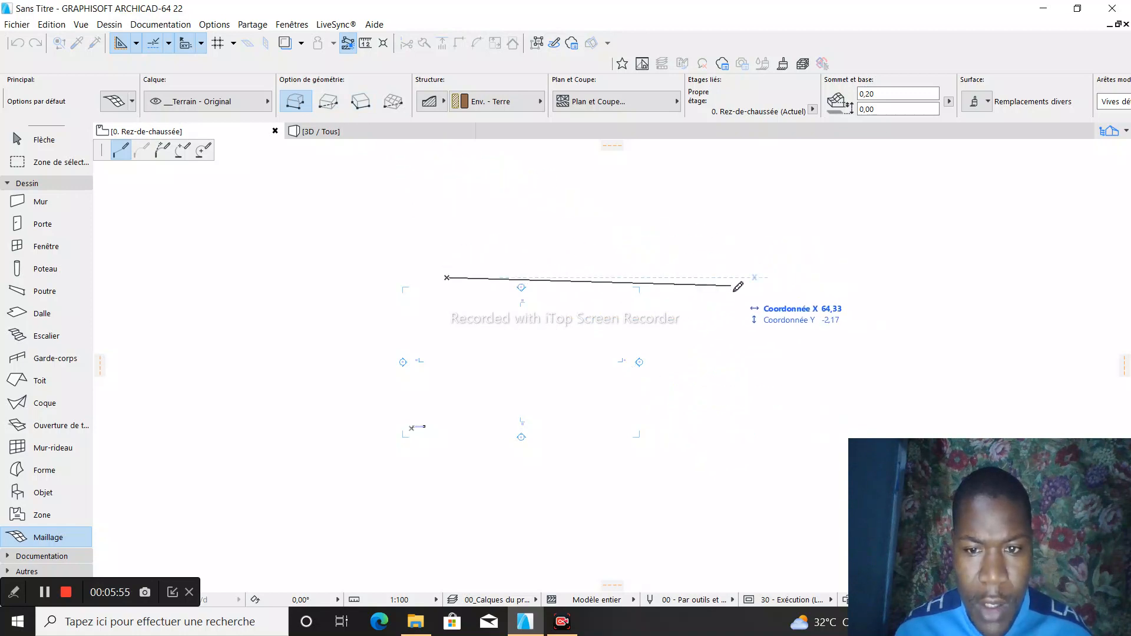
click(330, 105)
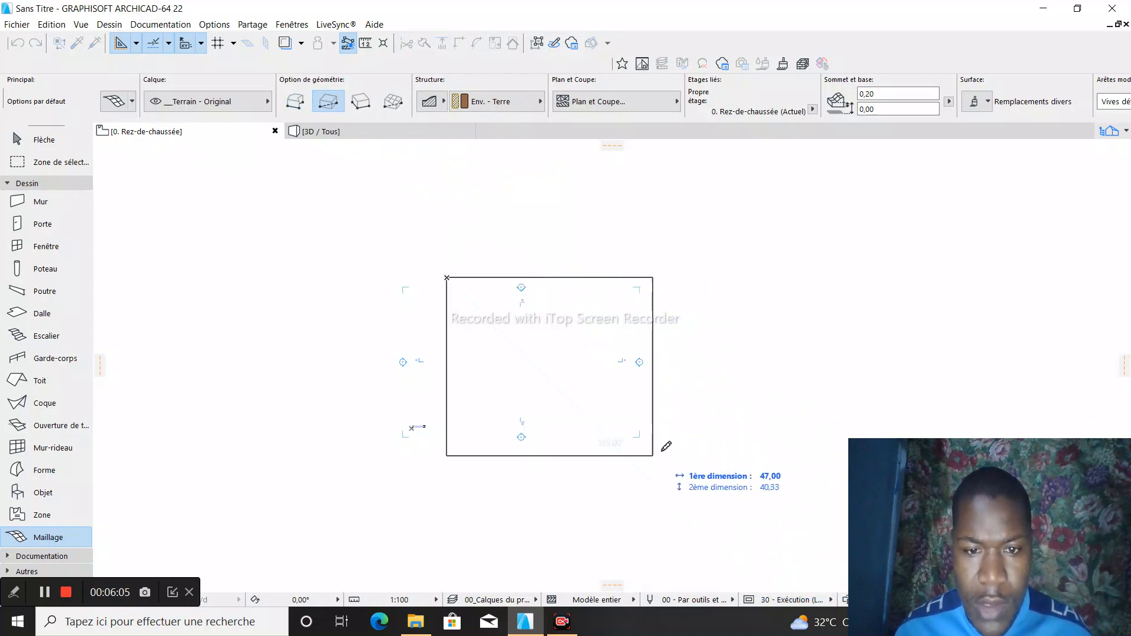
click(712, 512)
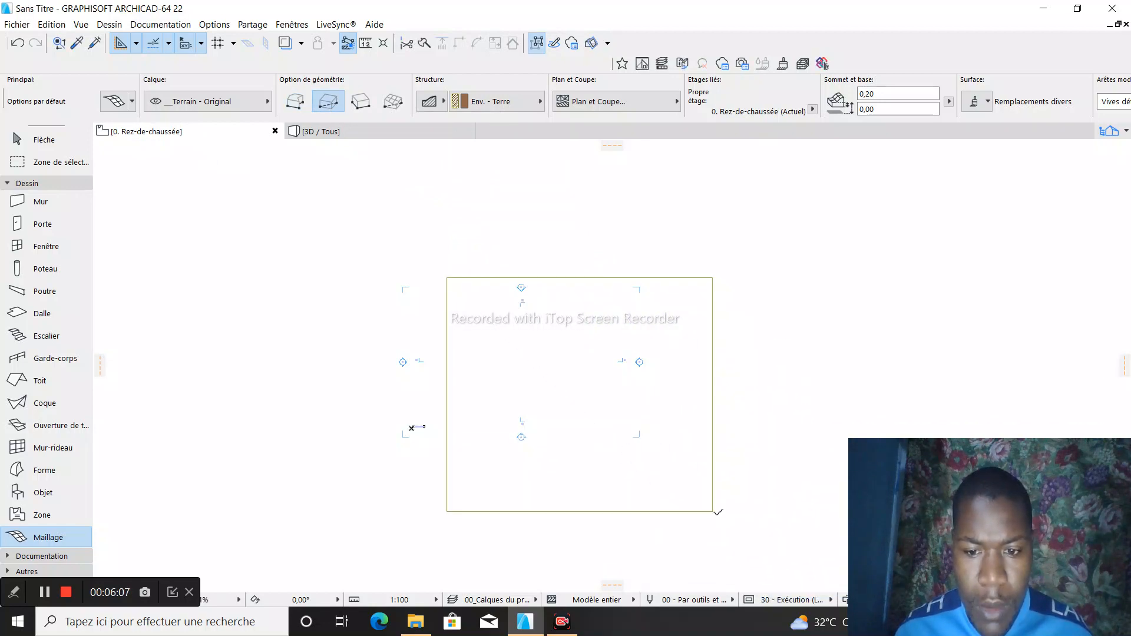
- Display the rectangular terrain mesh in the 3D view and fit it into sight
scroll(718, 512, up, 3)
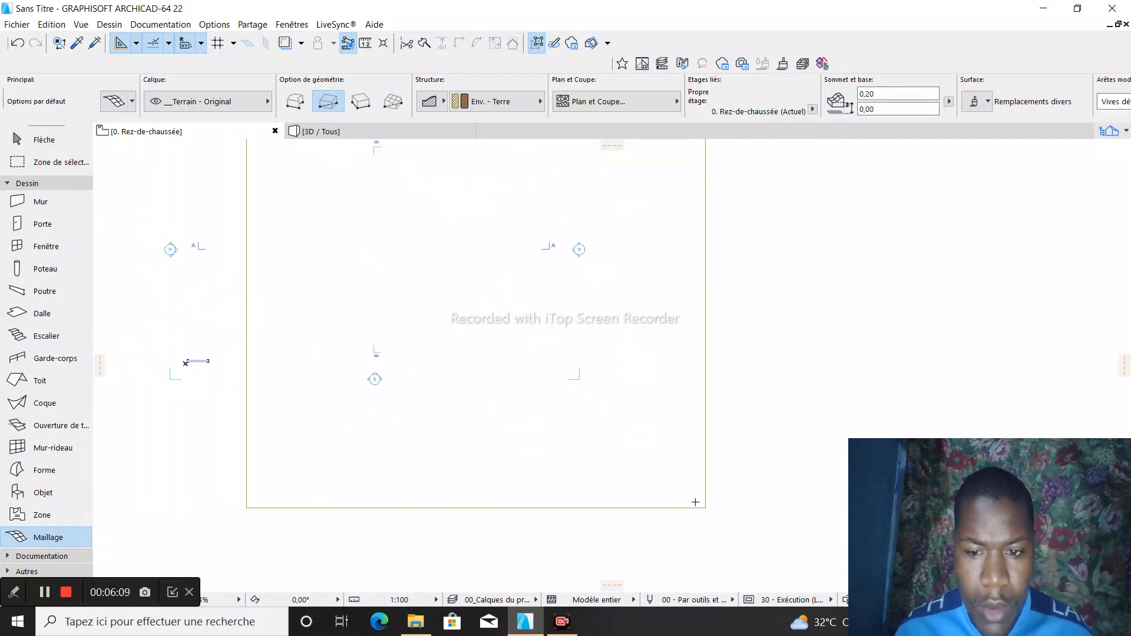
click(373, 135)
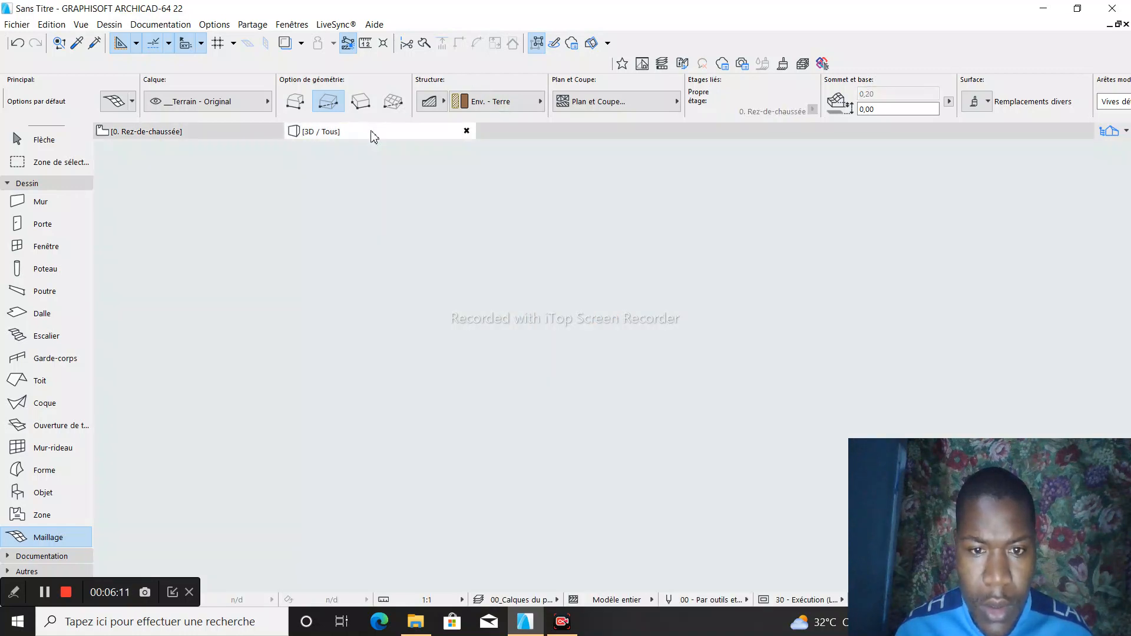
scroll(348, 301, down, 3)
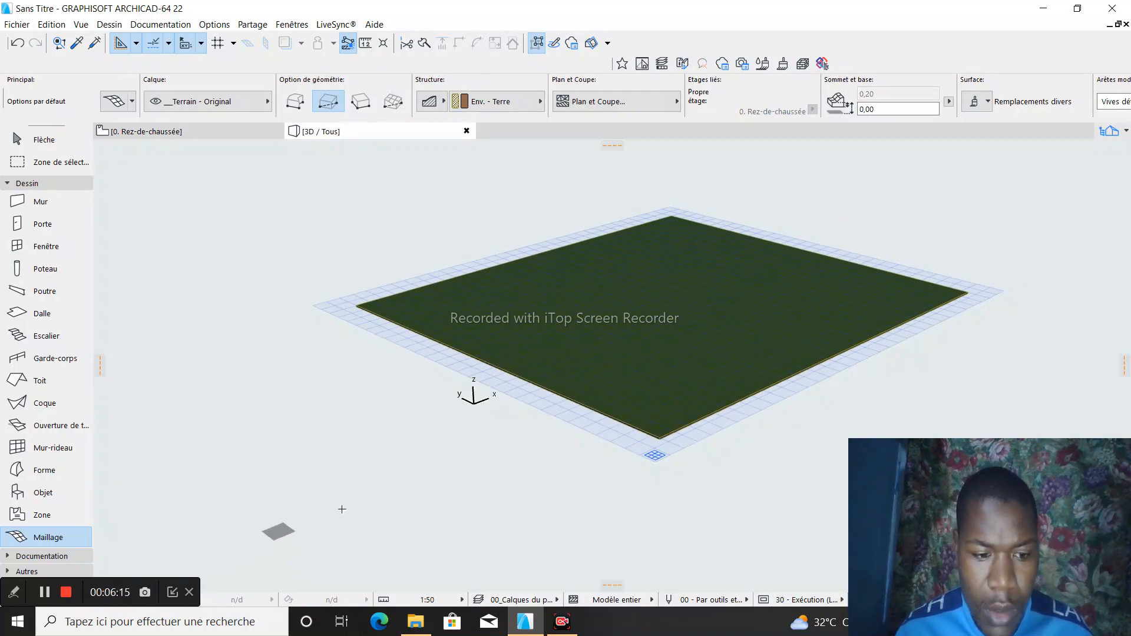
- Examine the terrain mesh's surface and edges up close and from afar in the 3D view
scroll(907, 371, up, 5)
scroll(588, 270, up, 4)
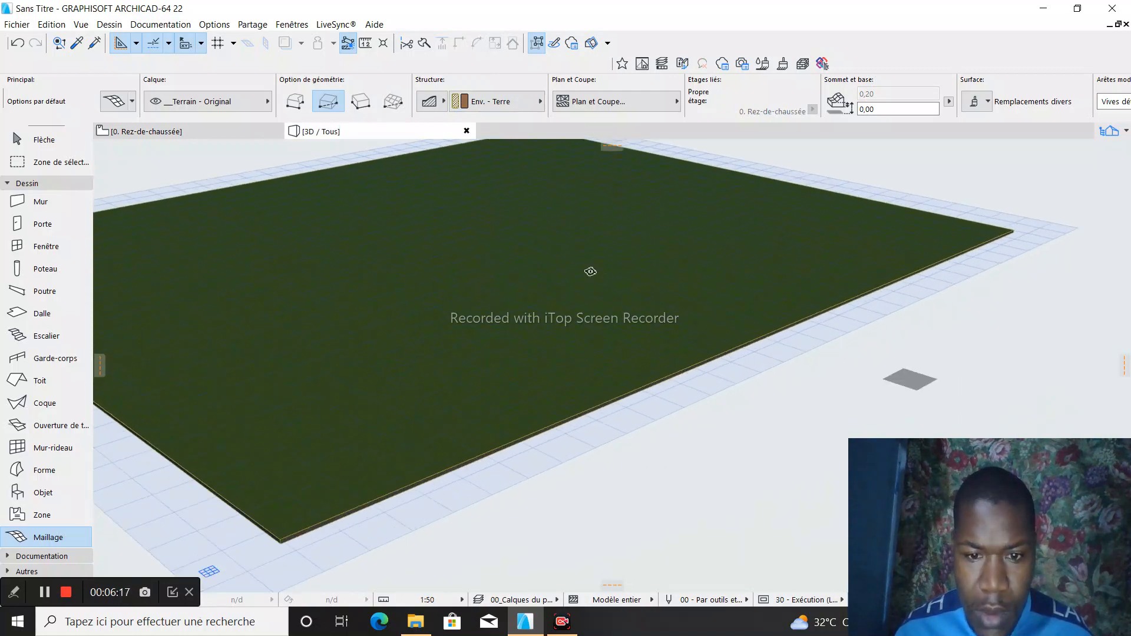
scroll(459, 391, down, 3)
scroll(308, 447, up, 2)
scroll(308, 448, up, 6)
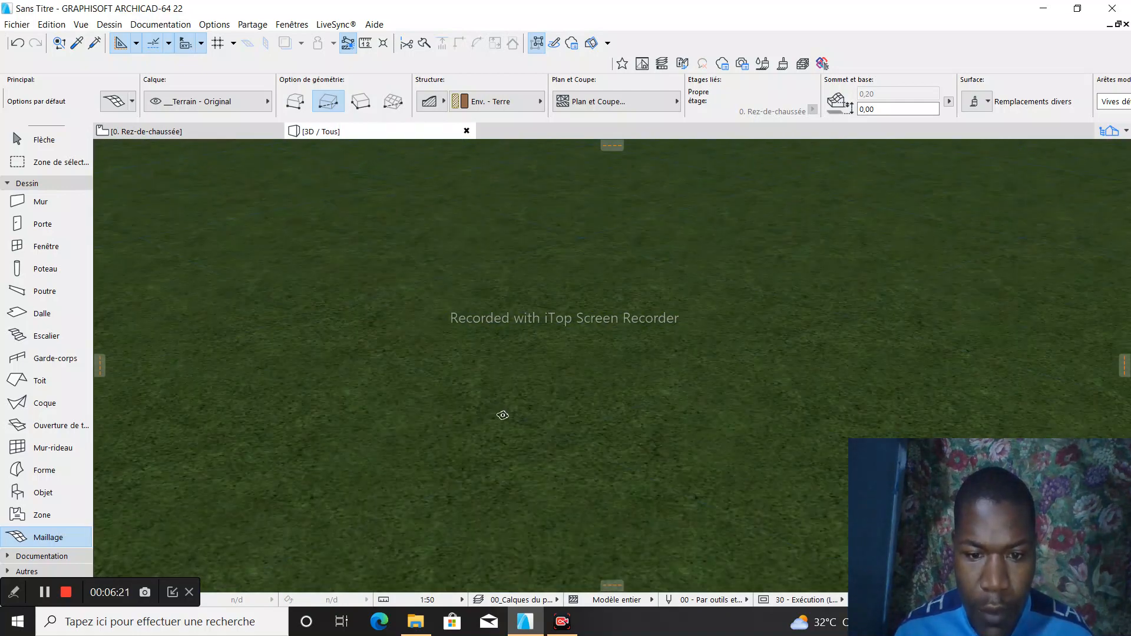
scroll(250, 419, down, 5)
scroll(225, 422, down, 2)
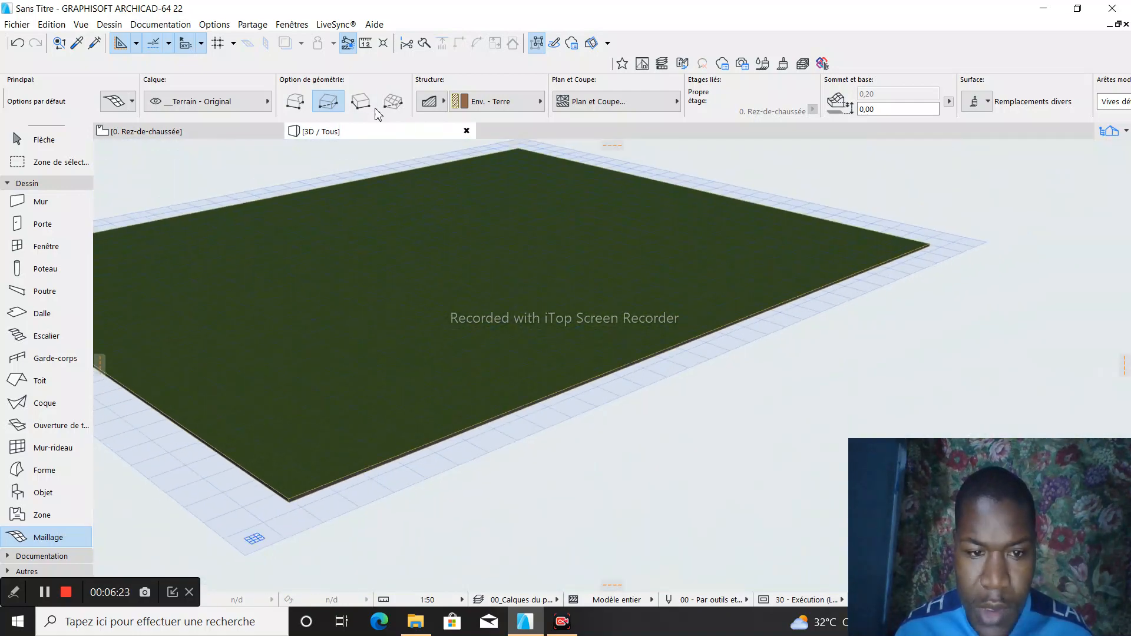
scroll(437, 252, down, 3)
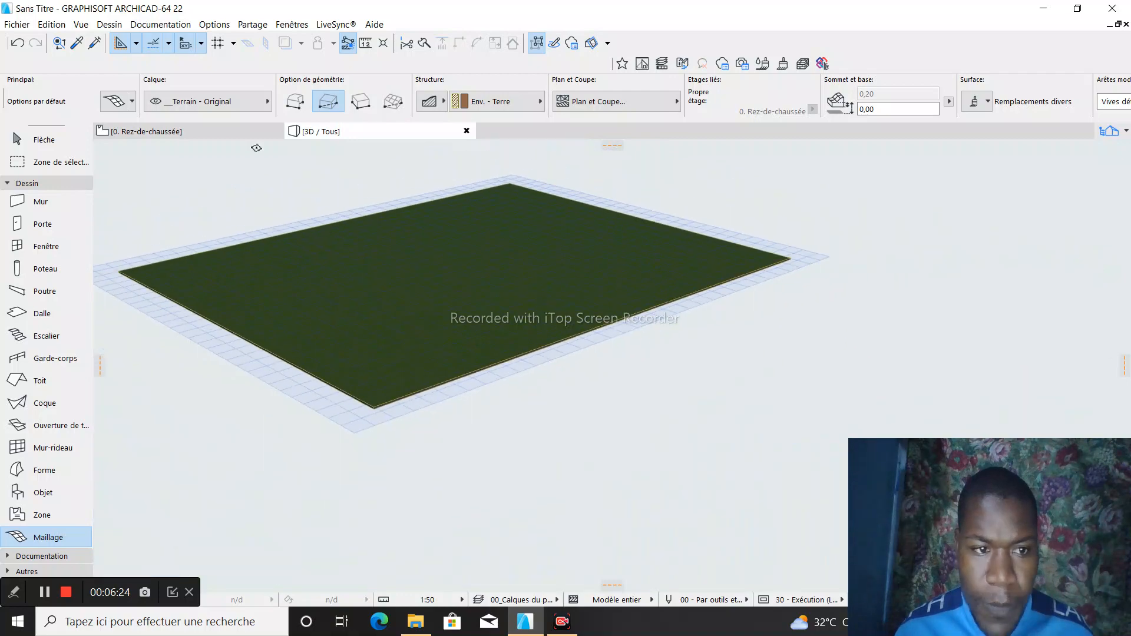
- Return to the ground floor plan and activate the Flèche selection tool
click(173, 132)
click(41, 140)
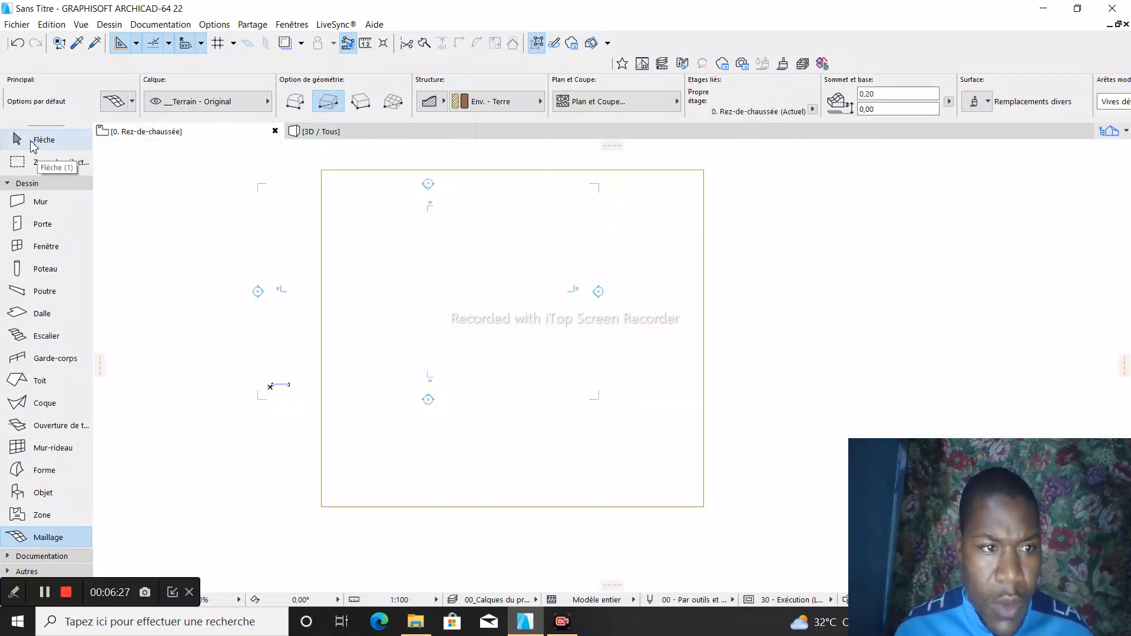
click(388, 171)
right_click(387, 174)
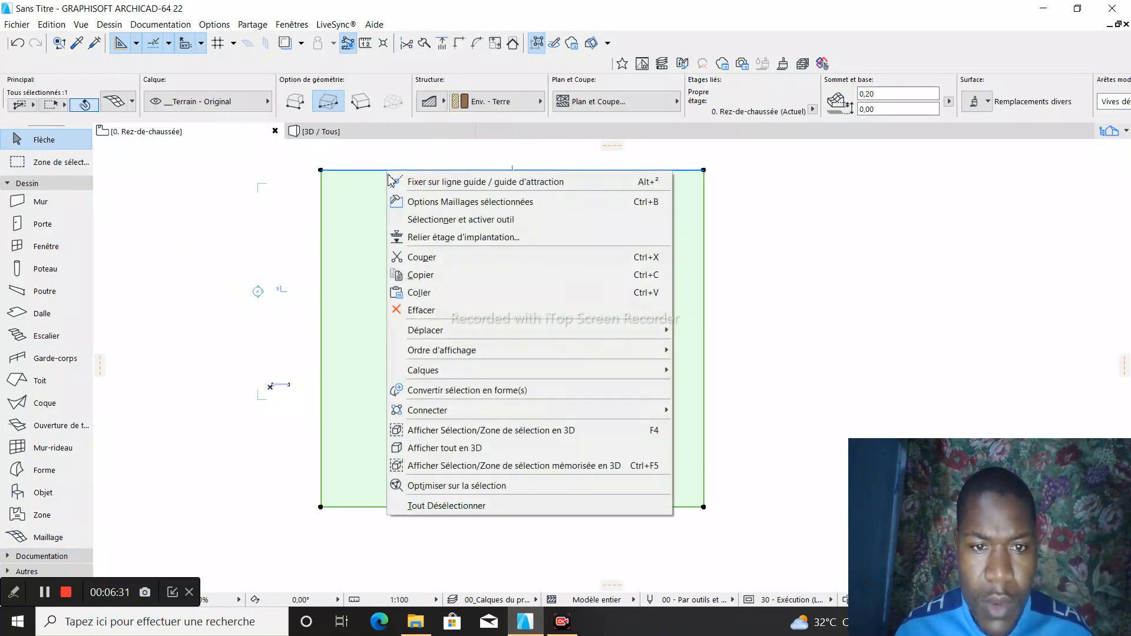
click(355, 156)
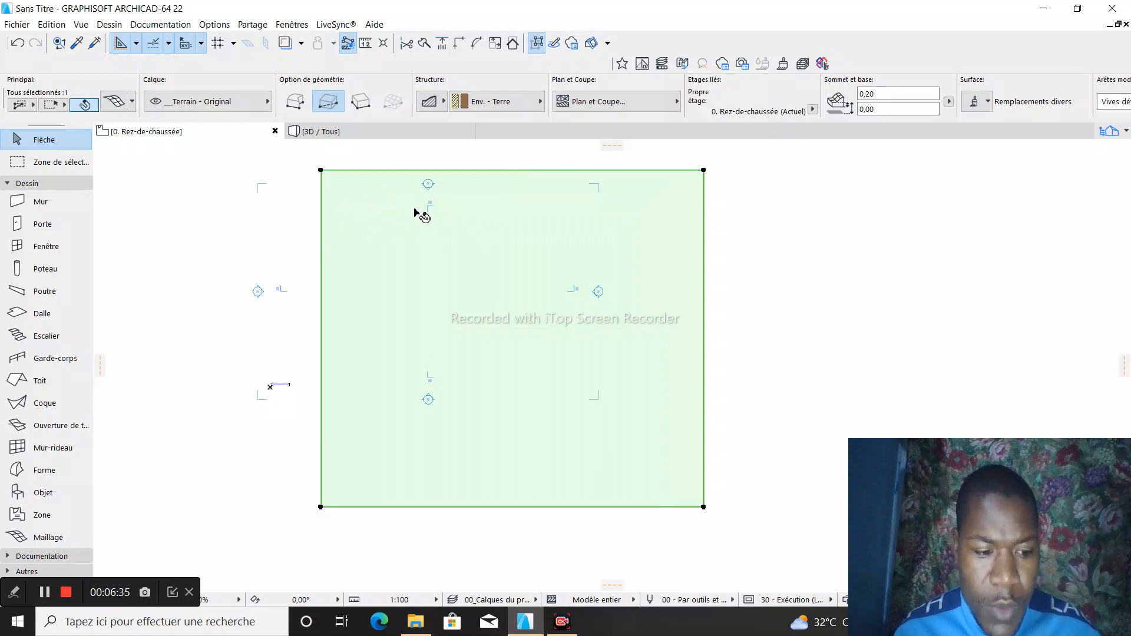
key(Escape)
click(423, 226)
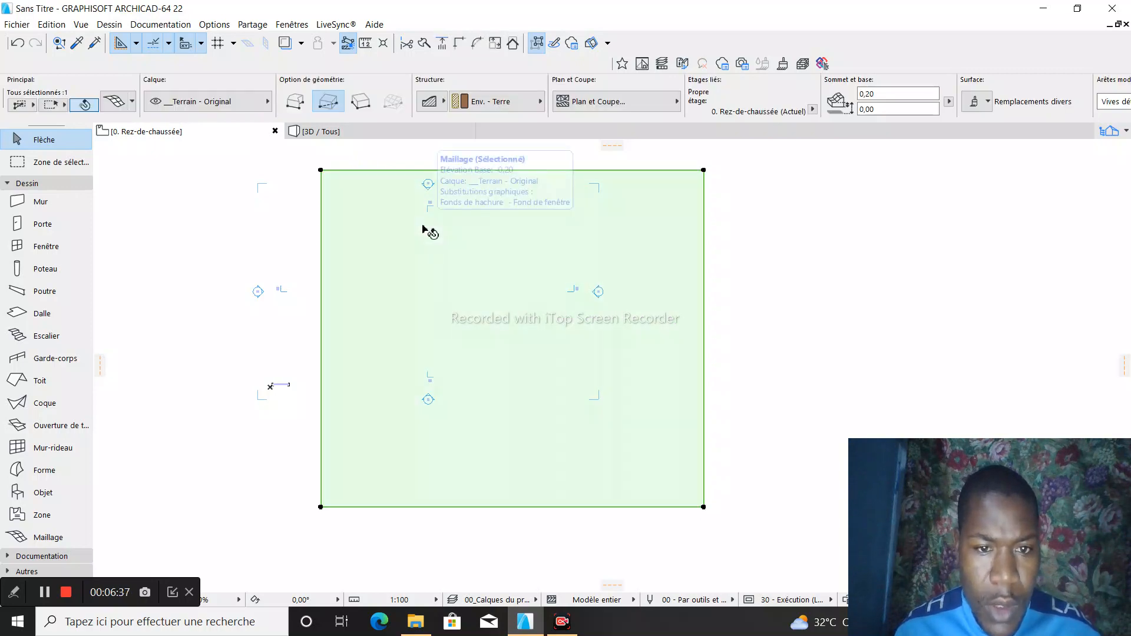
key(Escape)
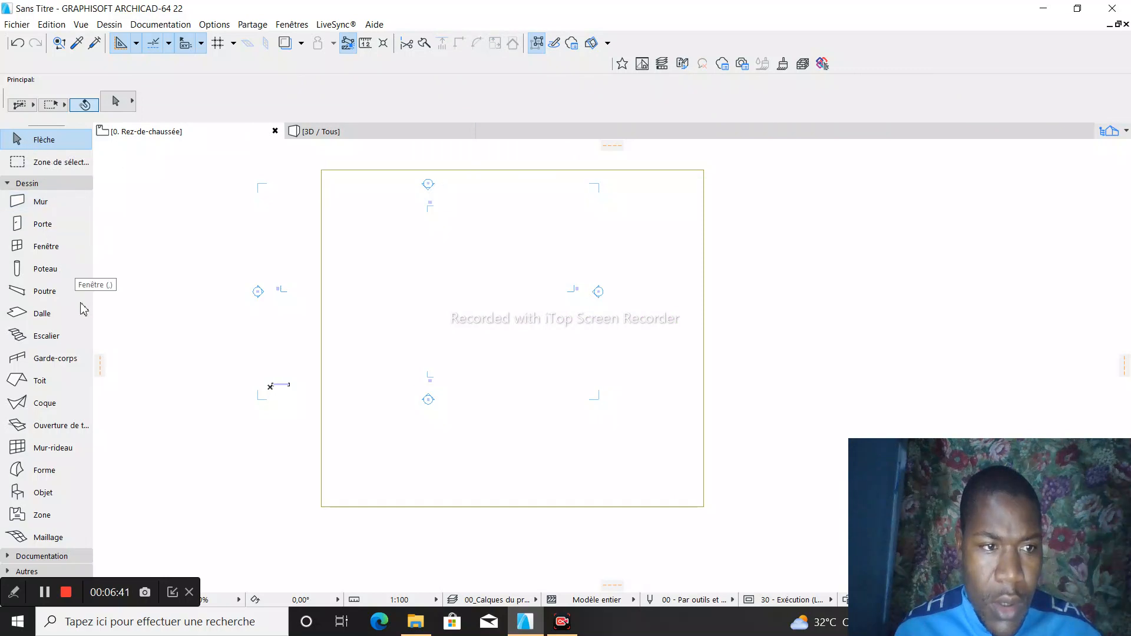
click(47, 536)
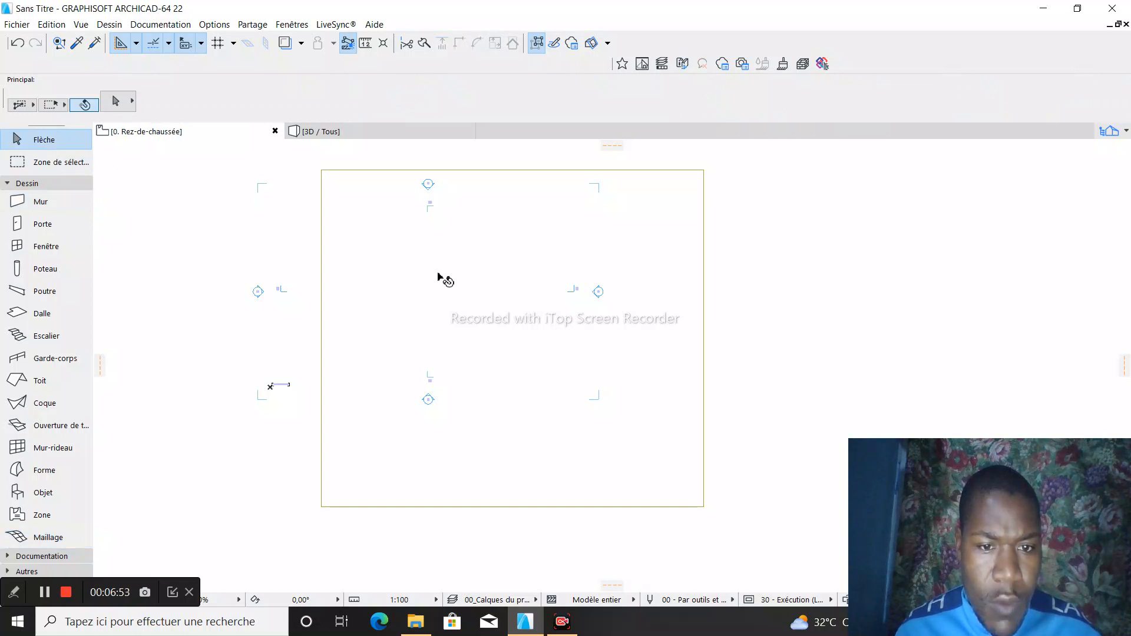
- Select the rectangular terrain mesh on the ground floor plan and delete it
click(500, 288)
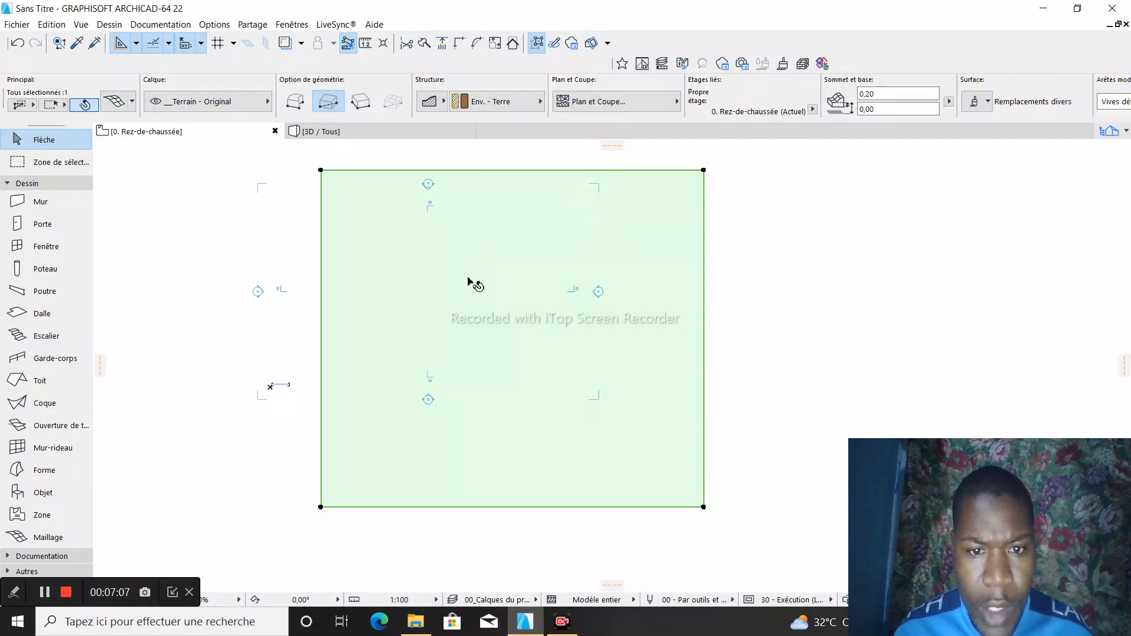
right_click(469, 278)
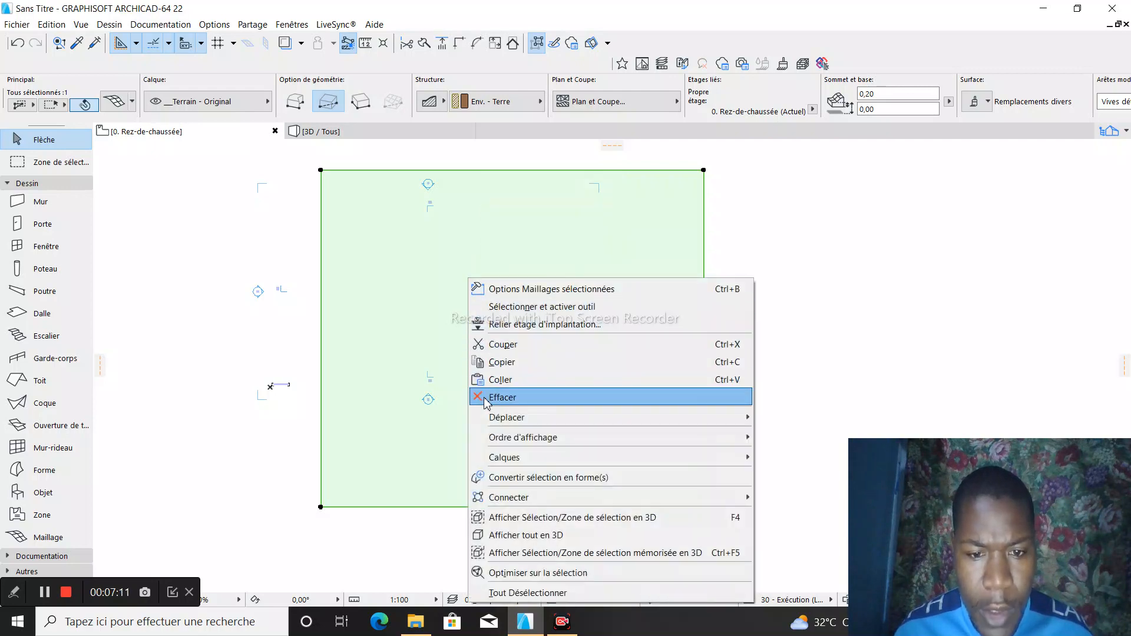
click(502, 398)
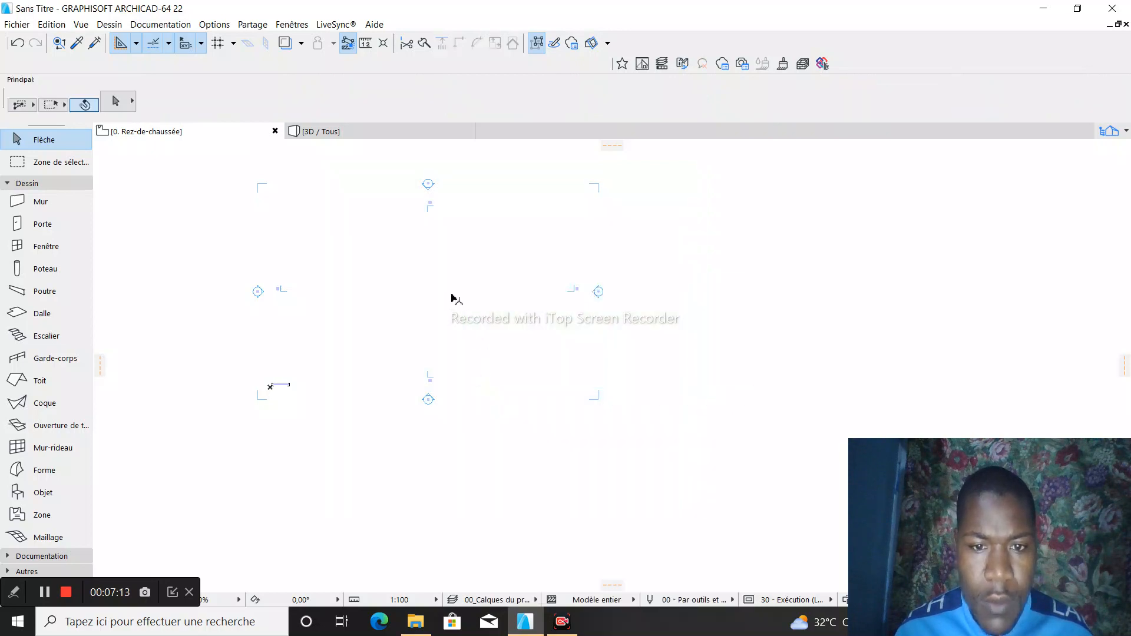
scroll(442, 296, down, 2)
scroll(405, 305, up, 1)
scroll(404, 305, up, 1)
scroll(423, 303, down, 1)
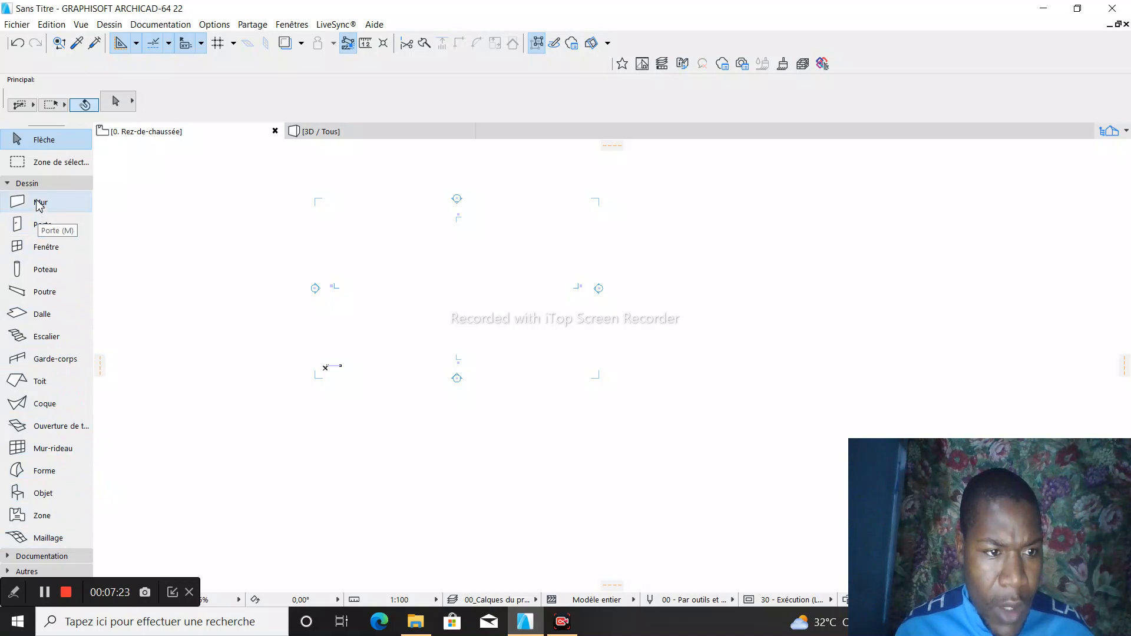
- Collapse the Dessin tool group and expand the Documentation tool group
click(34, 557)
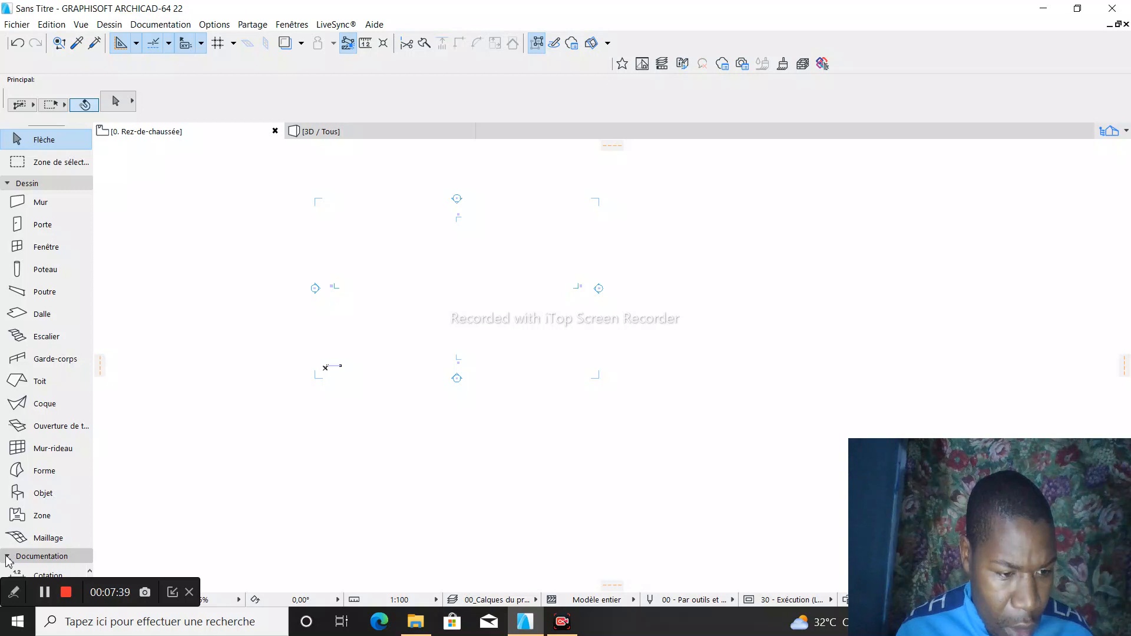
click(90, 559)
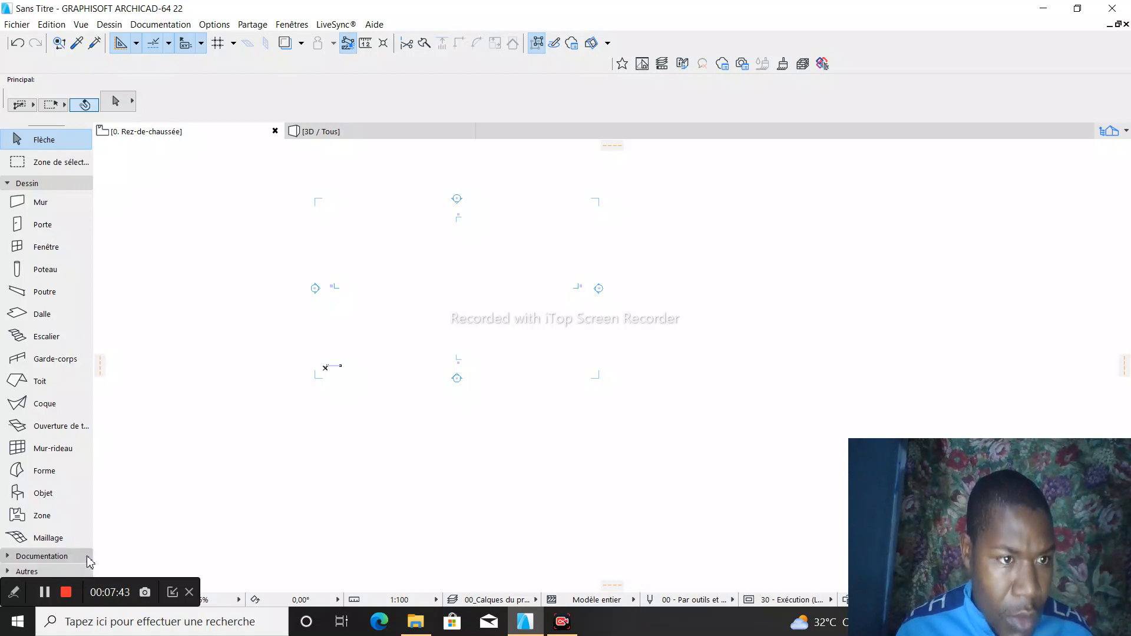
click(9, 183)
click(24, 199)
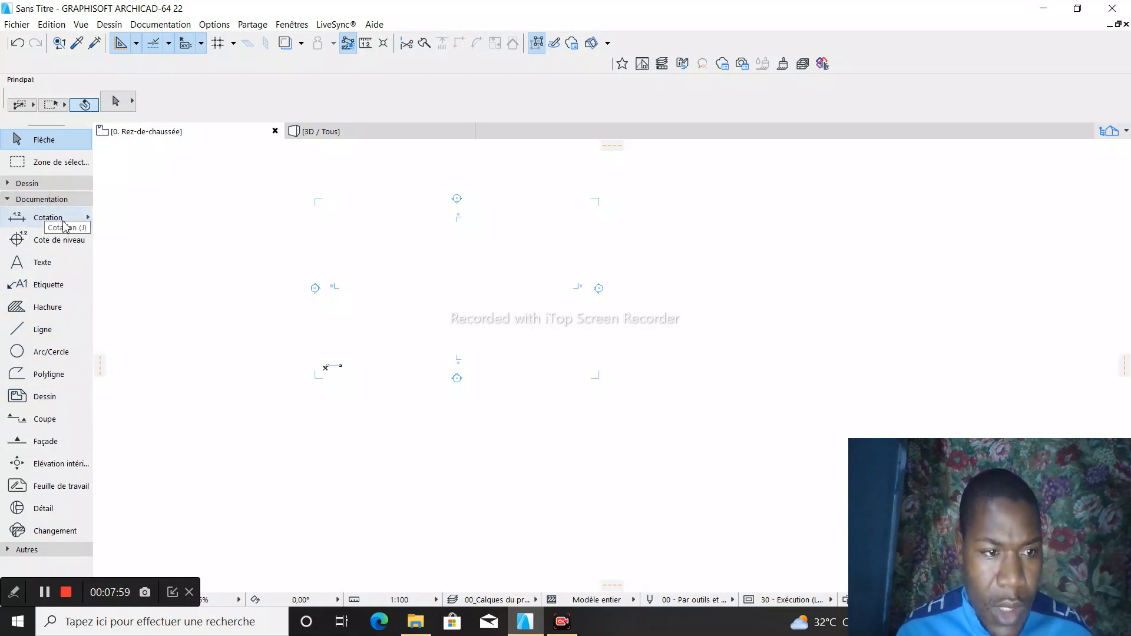
- Look through the Cotation tool's favorites in 17 - Cotations, such as 03 - 100e Cotations int. 2mm, without applying any
click(87, 218)
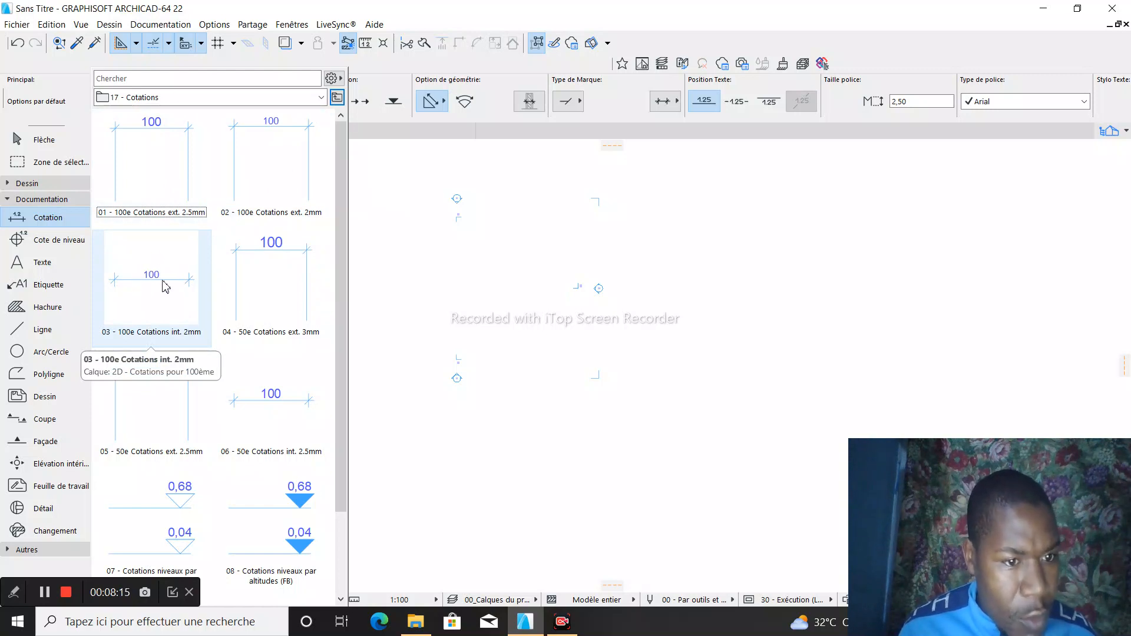
scroll(259, 401, down, 2)
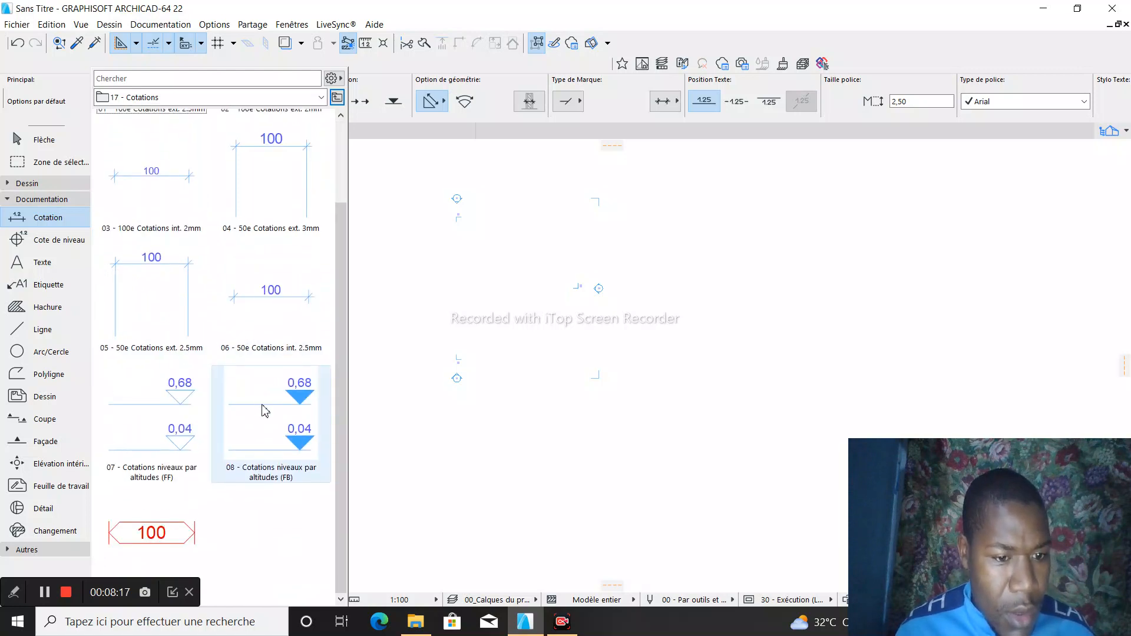
scroll(256, 383, up, 1)
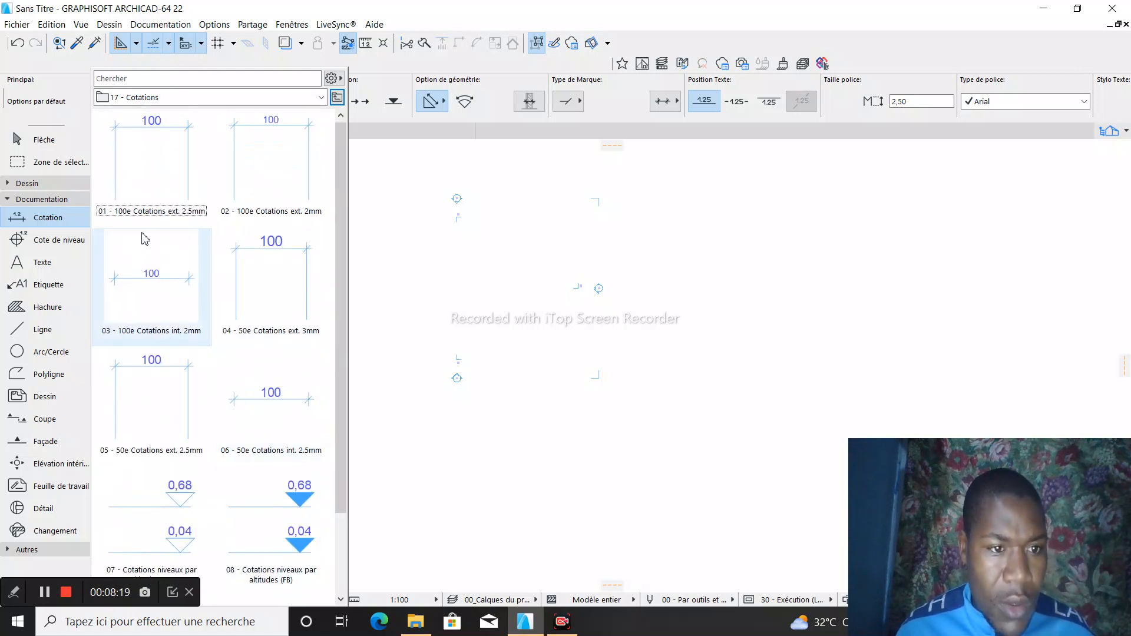
scroll(172, 194, up, 1)
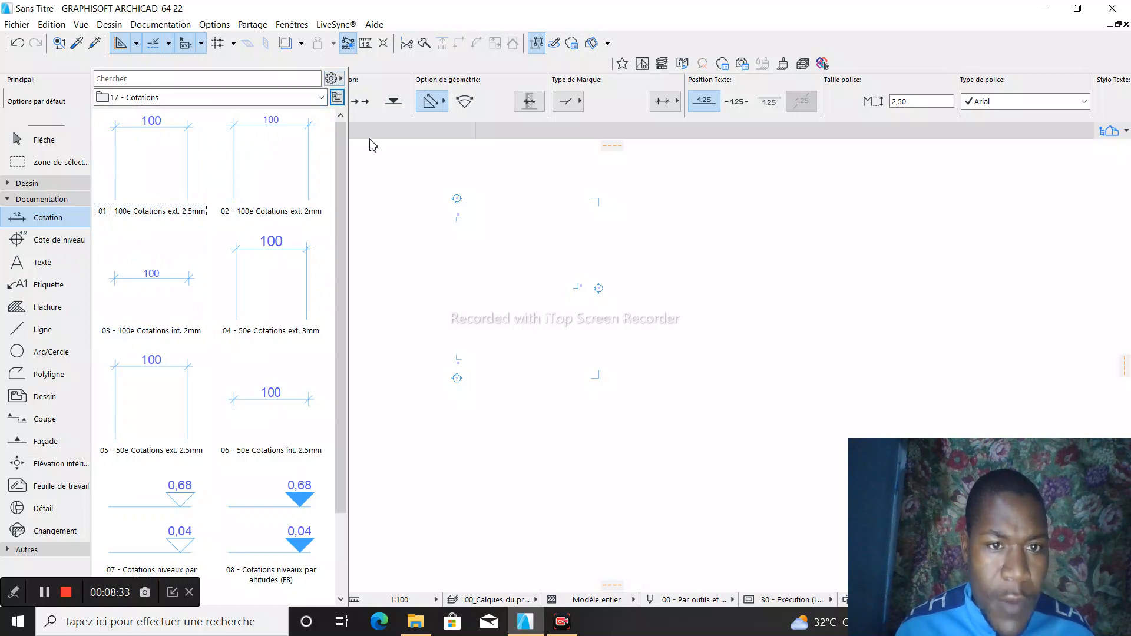
click(455, 272)
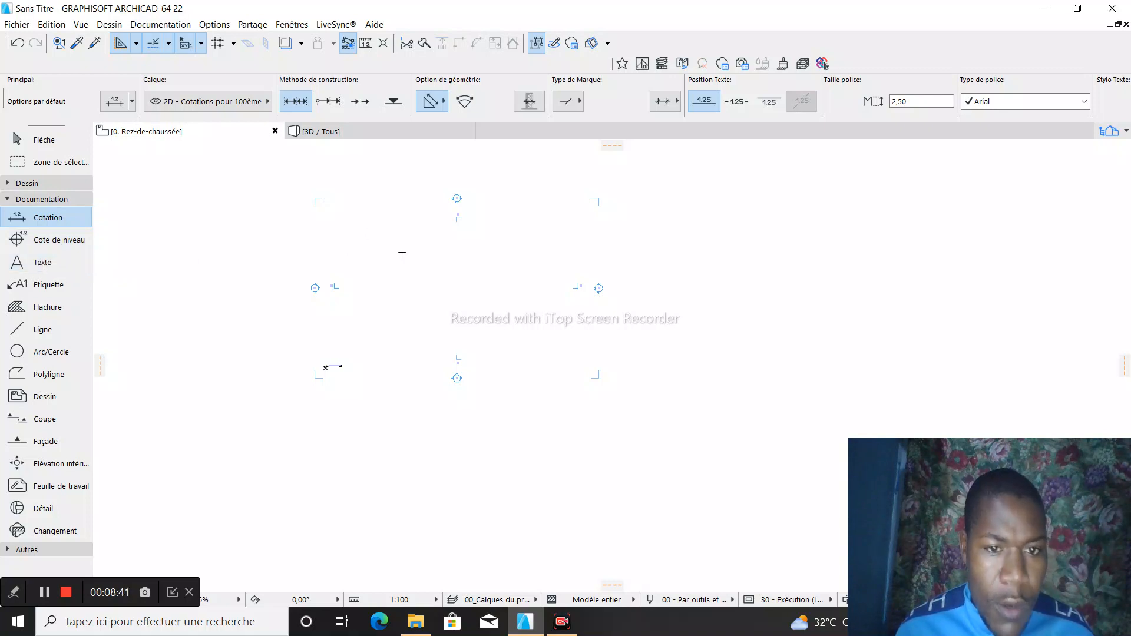
- Accept the default Texte settings and place the text BONJOUR between the elevation markers on the ground floor plan
double_click(30, 263)
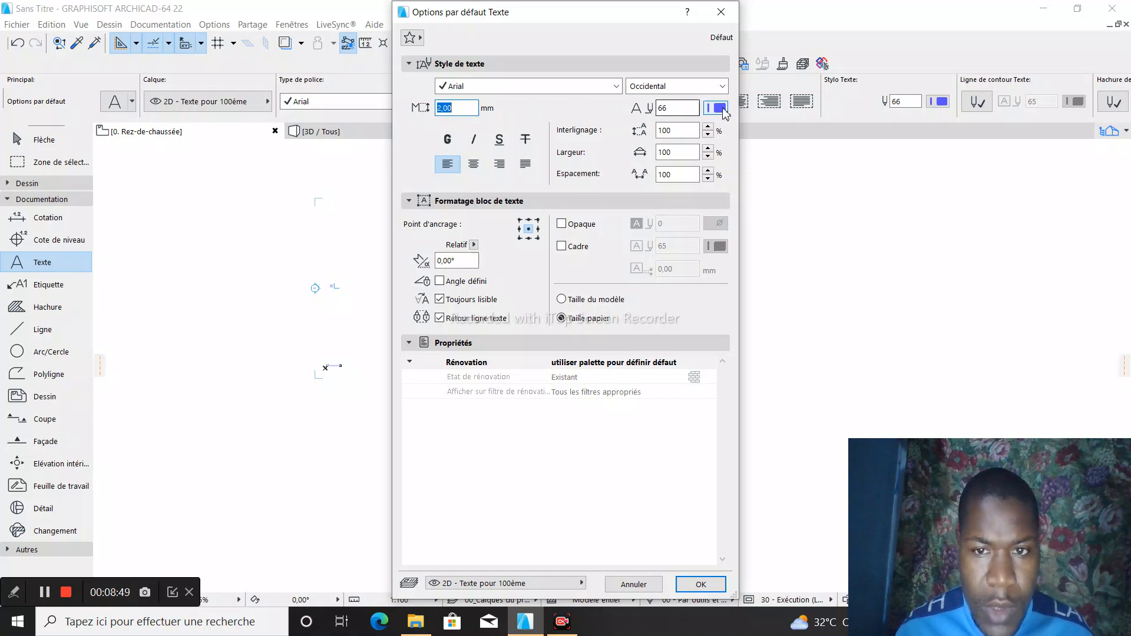
click(699, 584)
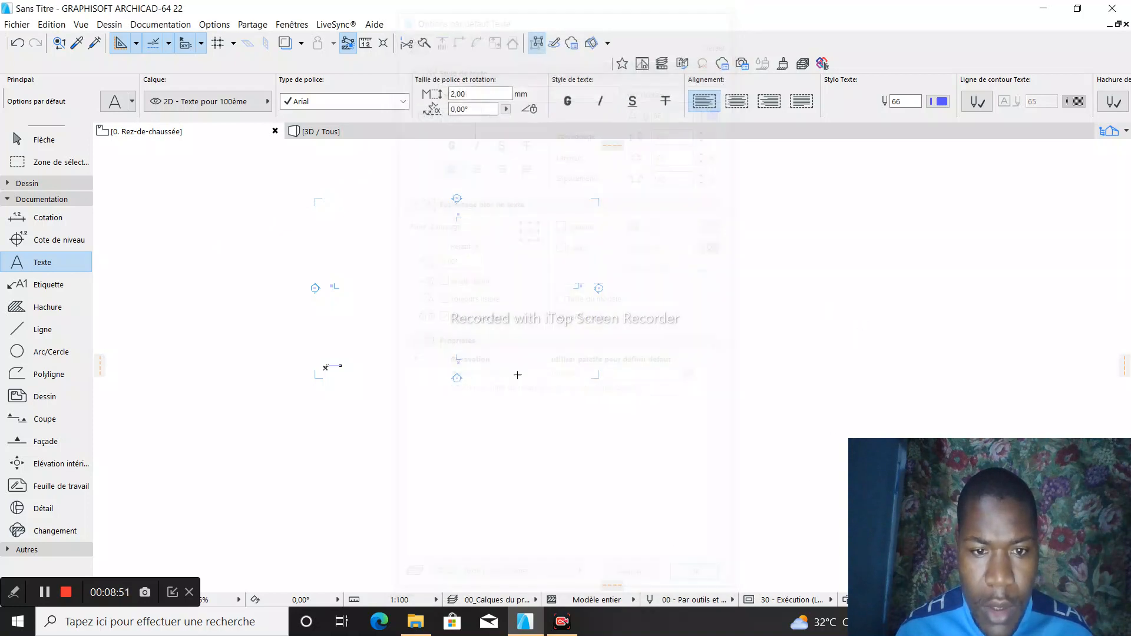
click(441, 259)
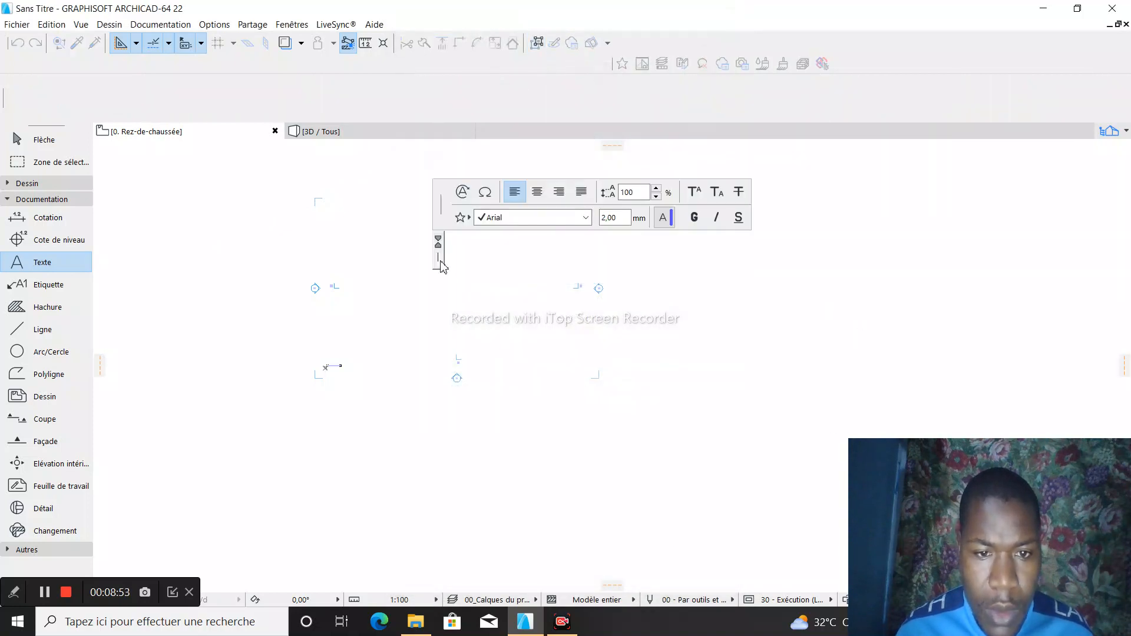
click(415, 319)
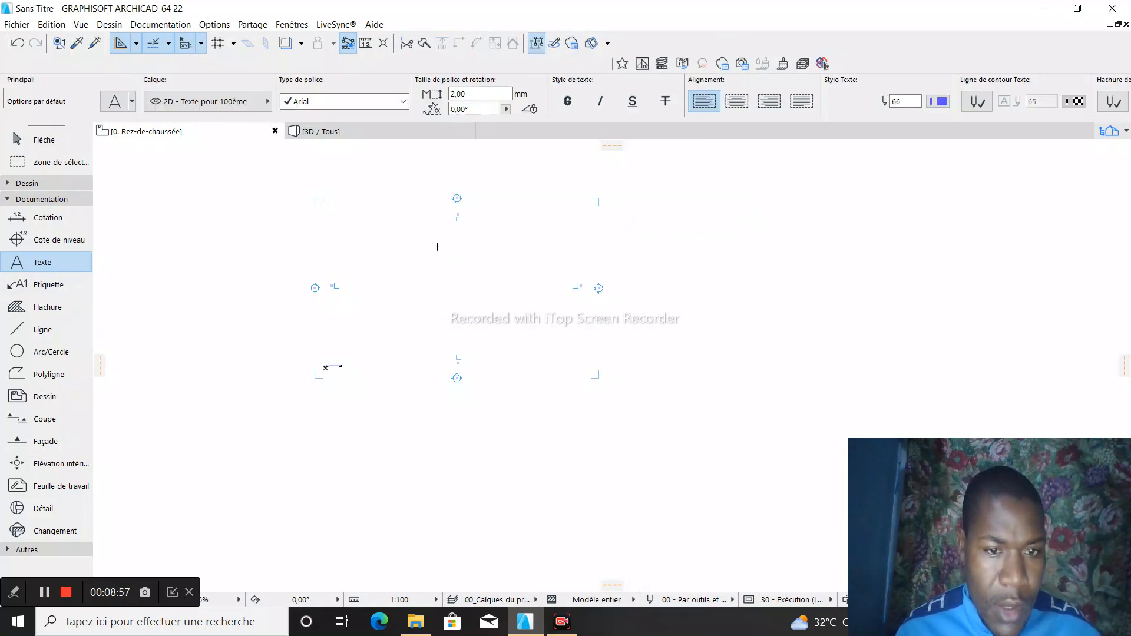
click(488, 255)
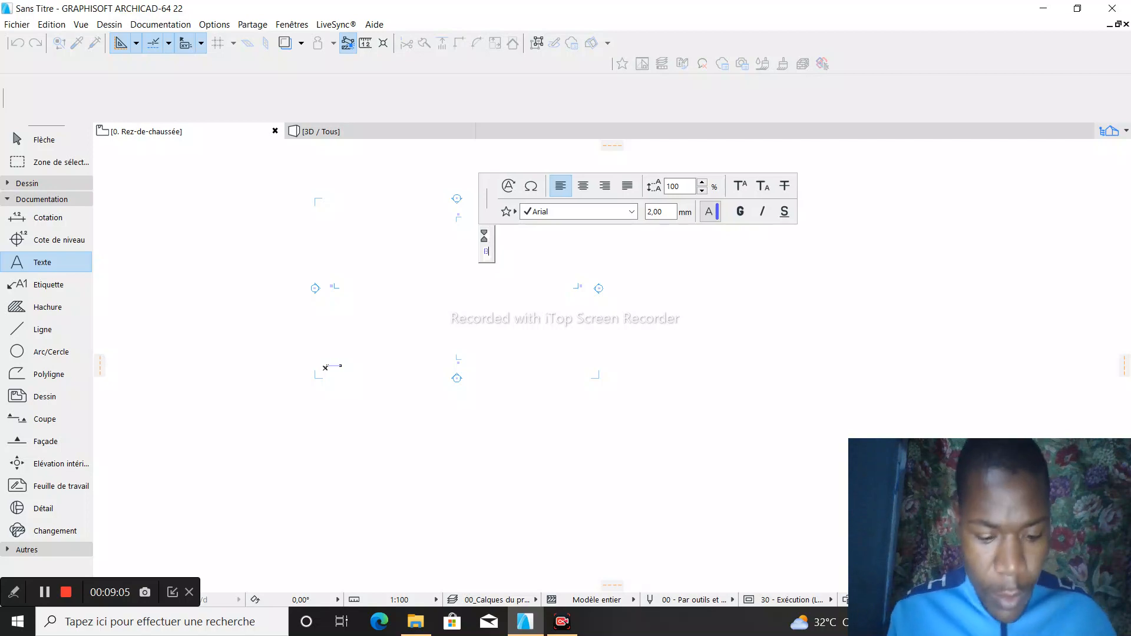
text(BONJOUR)
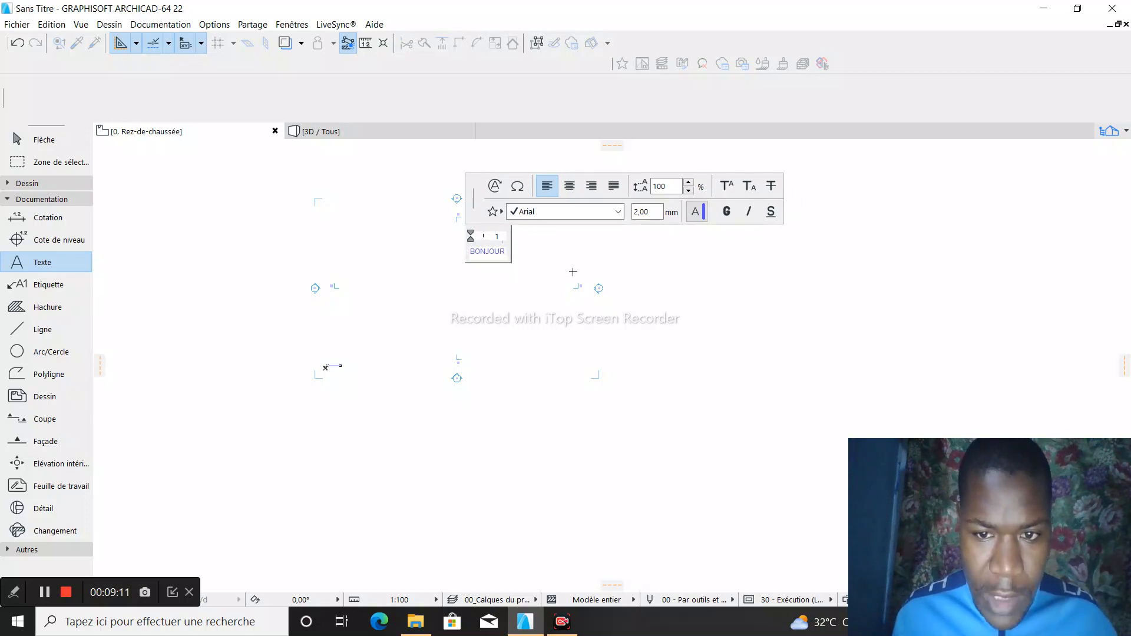
click(541, 253)
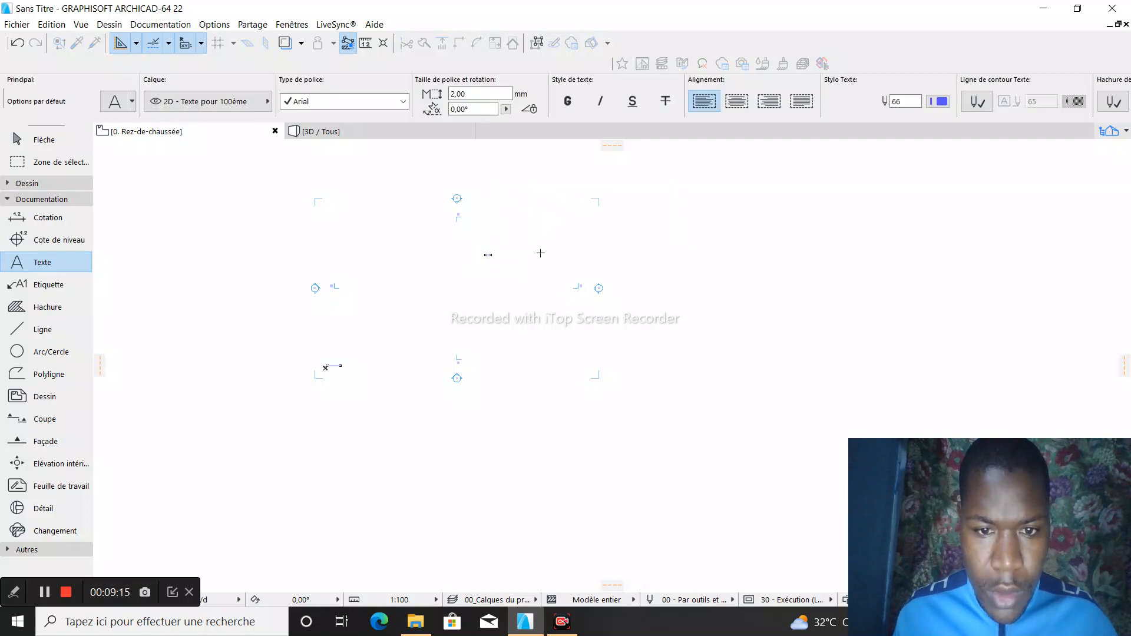
- Examine the BONJOUR text on the ground floor plan at several zoom levels
scroll(484, 260, up, 5)
scroll(492, 251, up, 5)
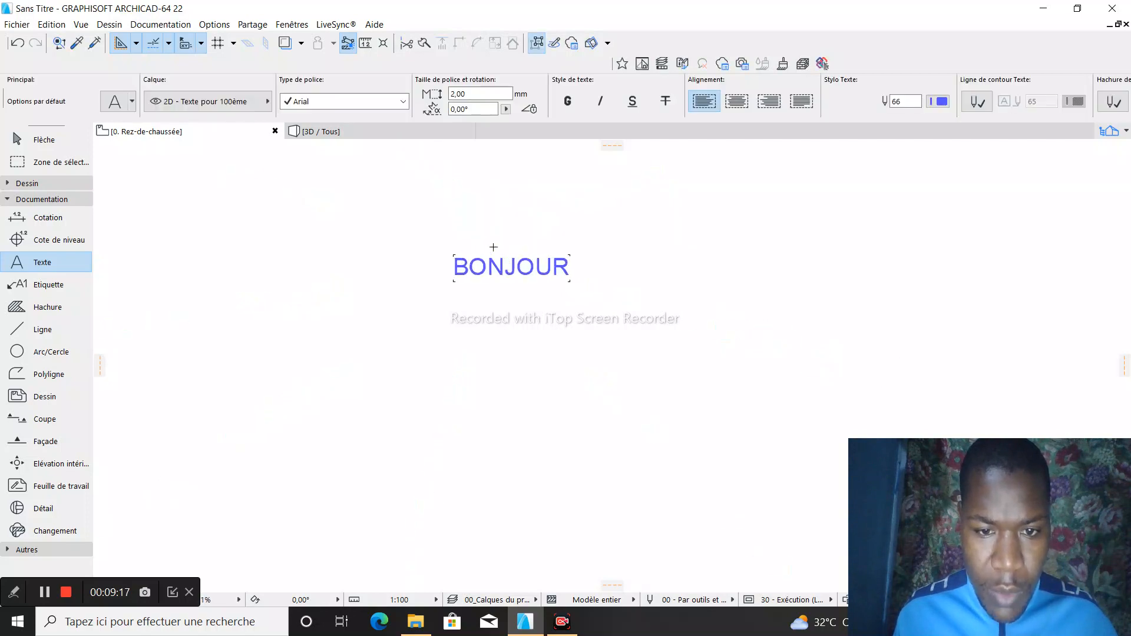
scroll(463, 263, down, 3)
scroll(464, 263, up, 2)
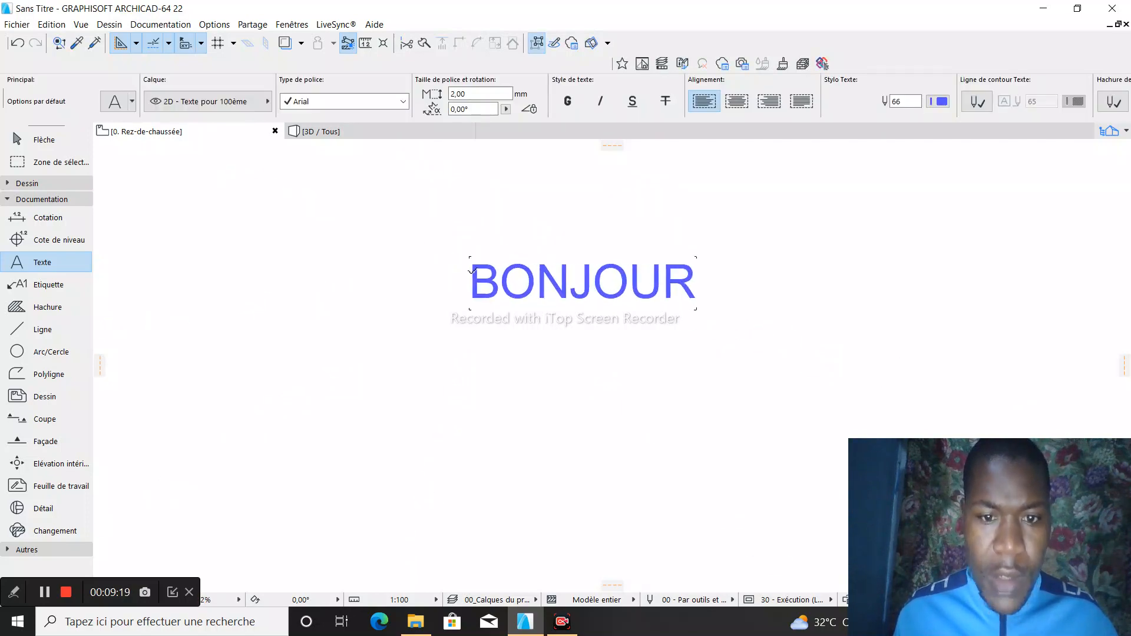
scroll(467, 271, down, 3)
scroll(519, 275, up, 4)
scroll(463, 272, down, 4)
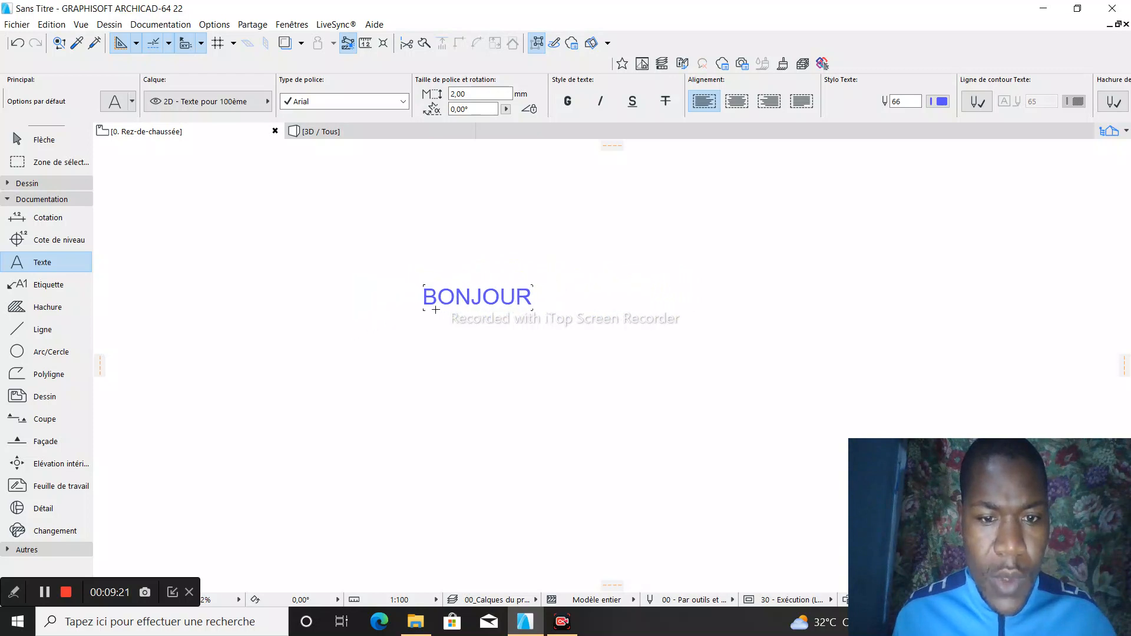
scroll(463, 272, up, 2)
scroll(464, 272, down, 2)
scroll(463, 272, up, 1)
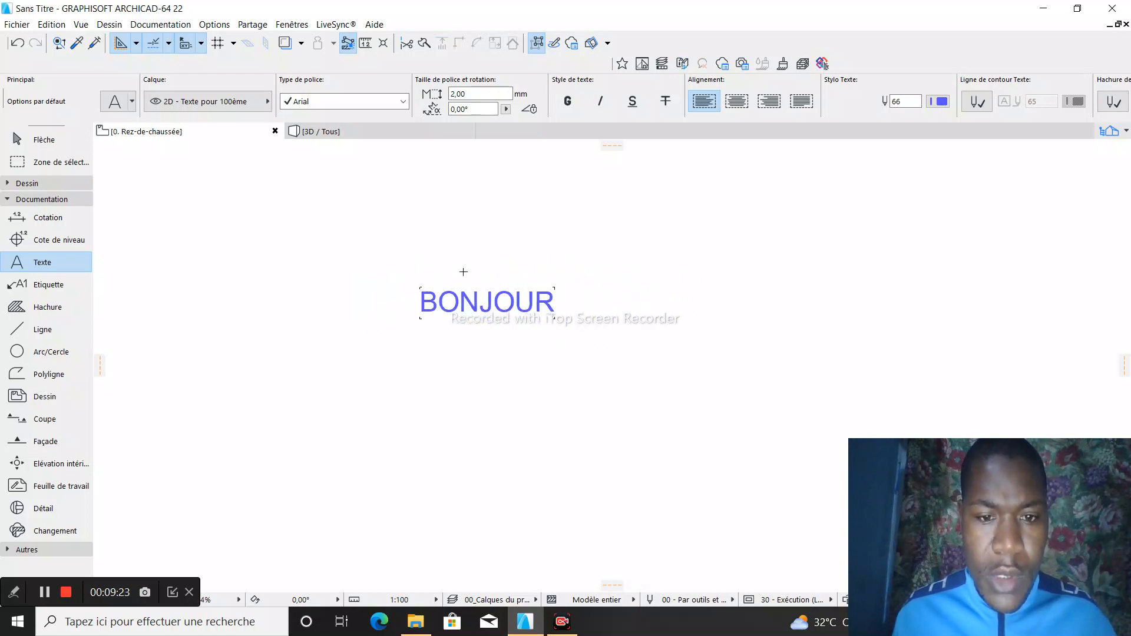
scroll(431, 324, down, 6)
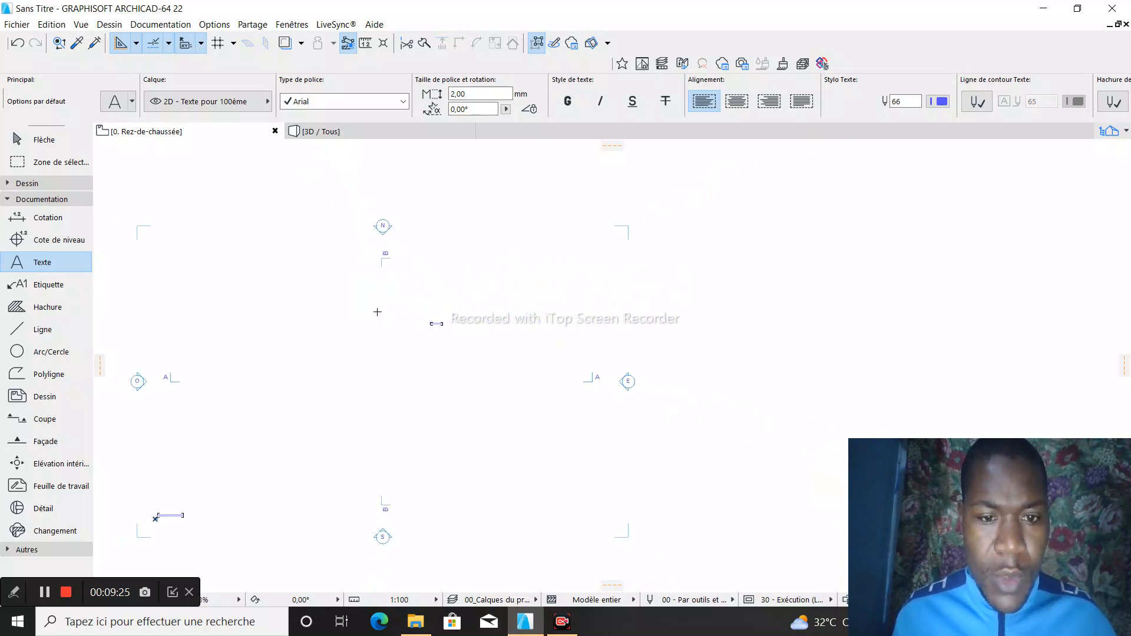
scroll(435, 324, up, 7)
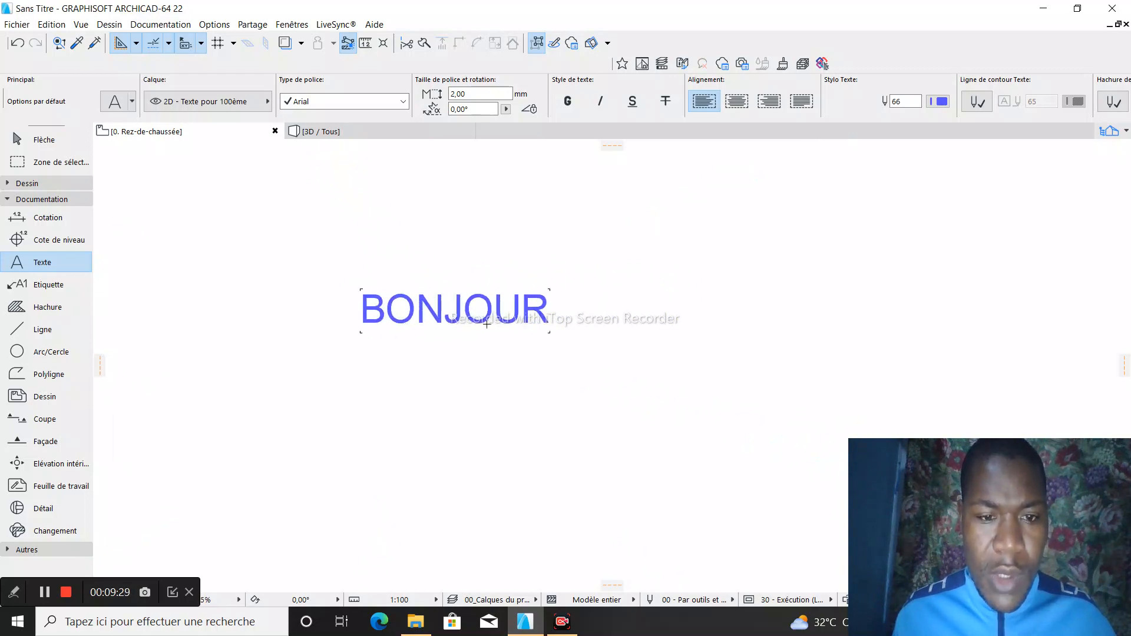
- Delete the BONJOUR text from the ground floor plan
key(Escape)
click(457, 312)
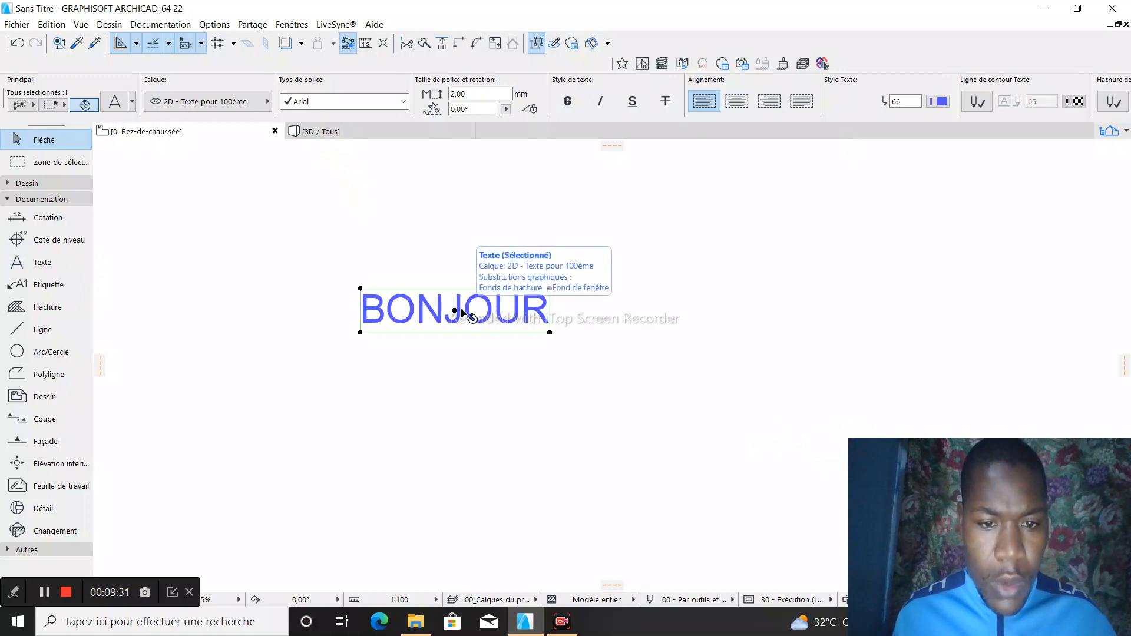
right_click(461, 310)
click(505, 412)
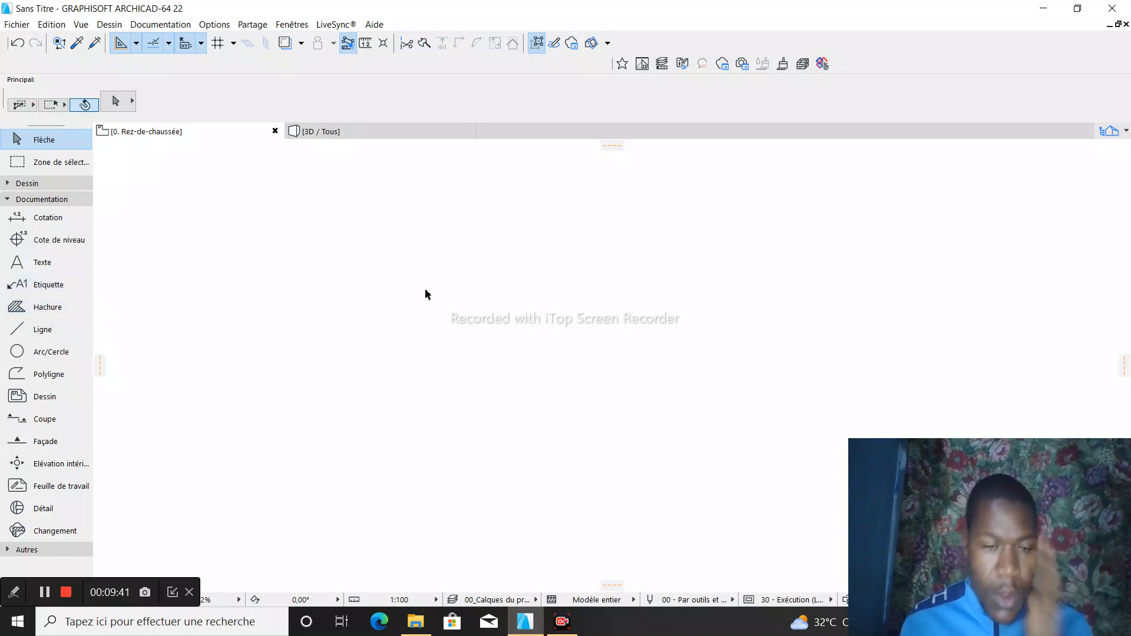
- Try drawing a rectangle with the Ligne tool's rectangle geometry on the ground floor plan
click(39, 331)
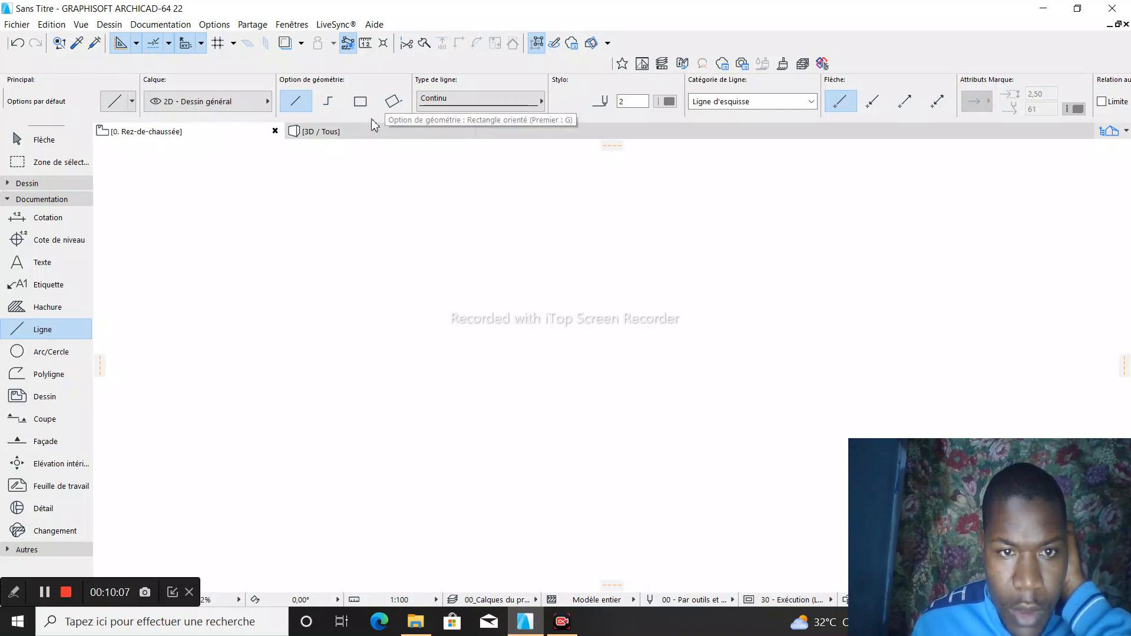
click(360, 102)
click(419, 237)
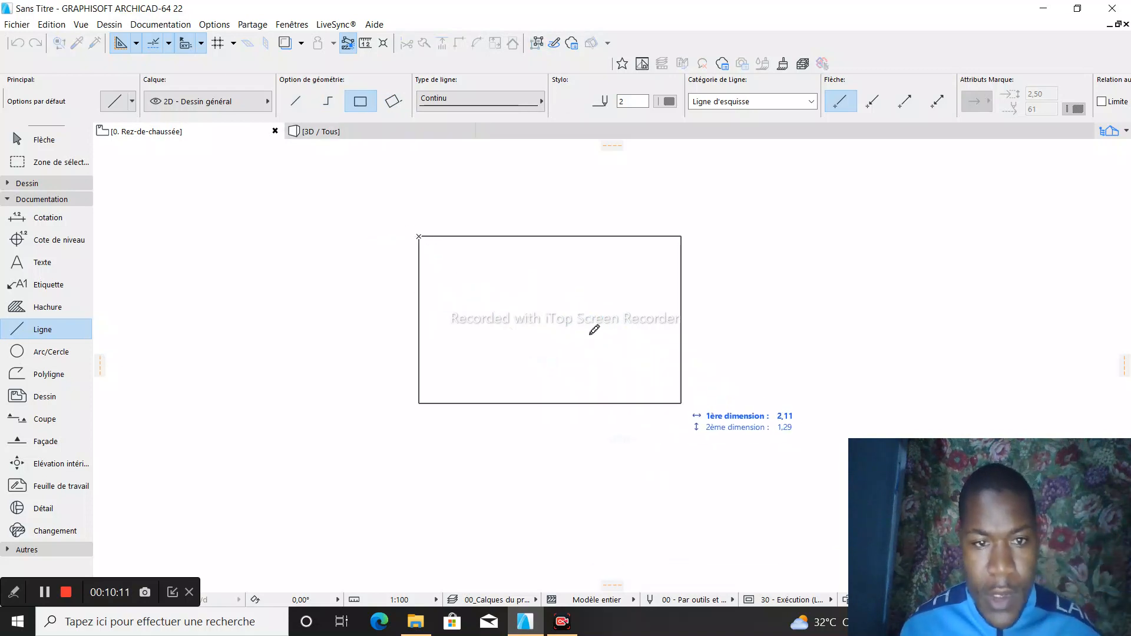
- Try the Ligne tool's chained geometry with four orthogonal segments running down, right, up and right, then cancel the chain
click(328, 101)
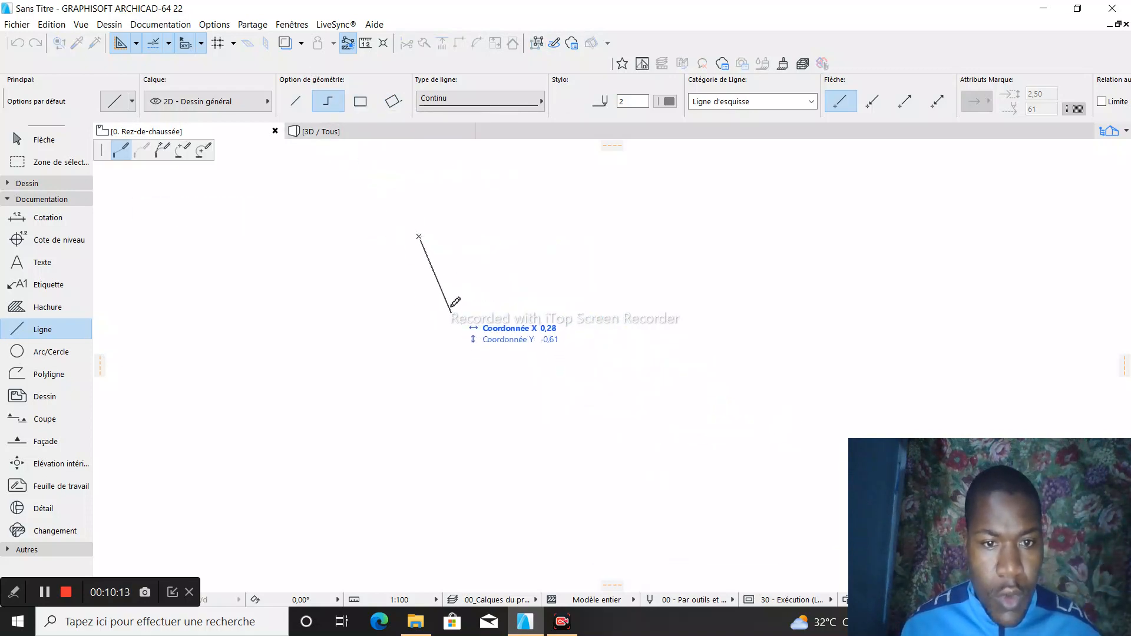
click(419, 322)
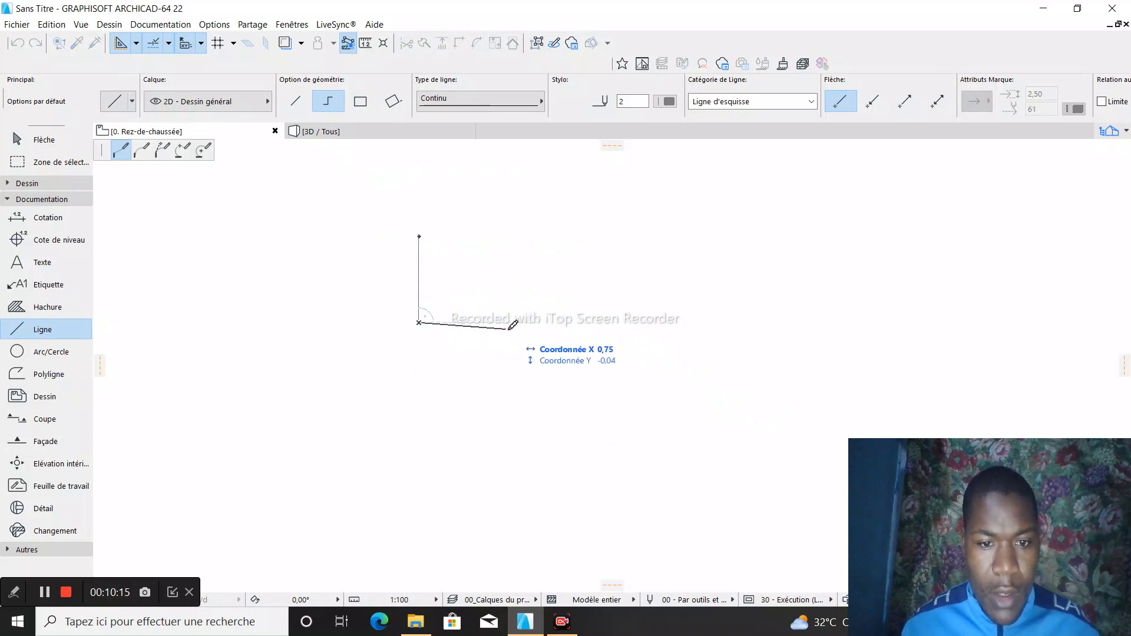
click(542, 323)
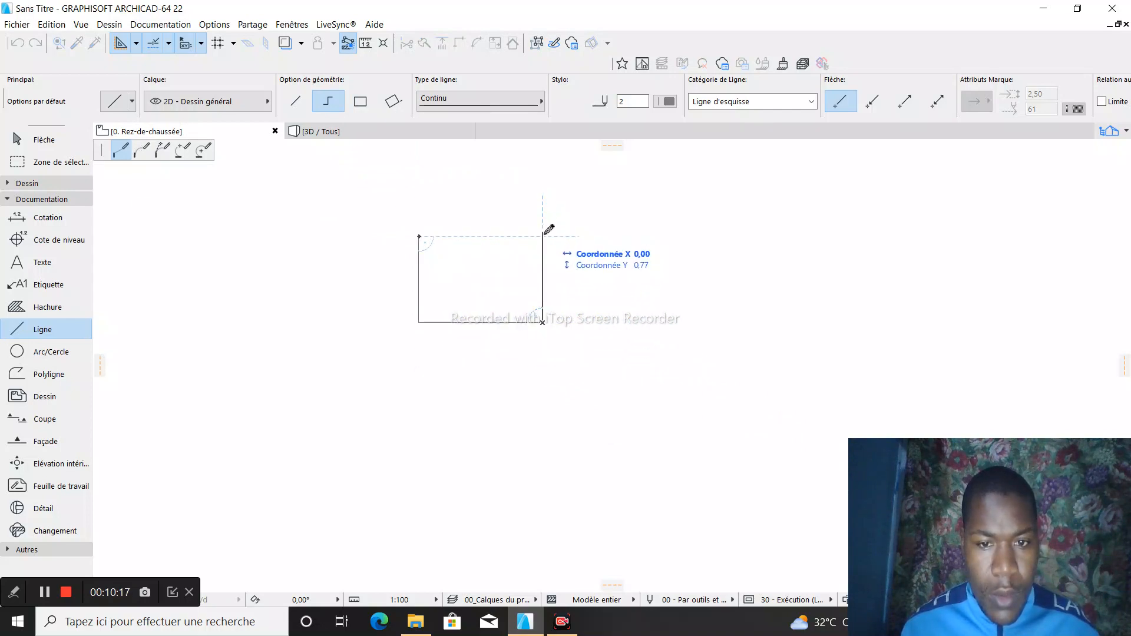
click(543, 236)
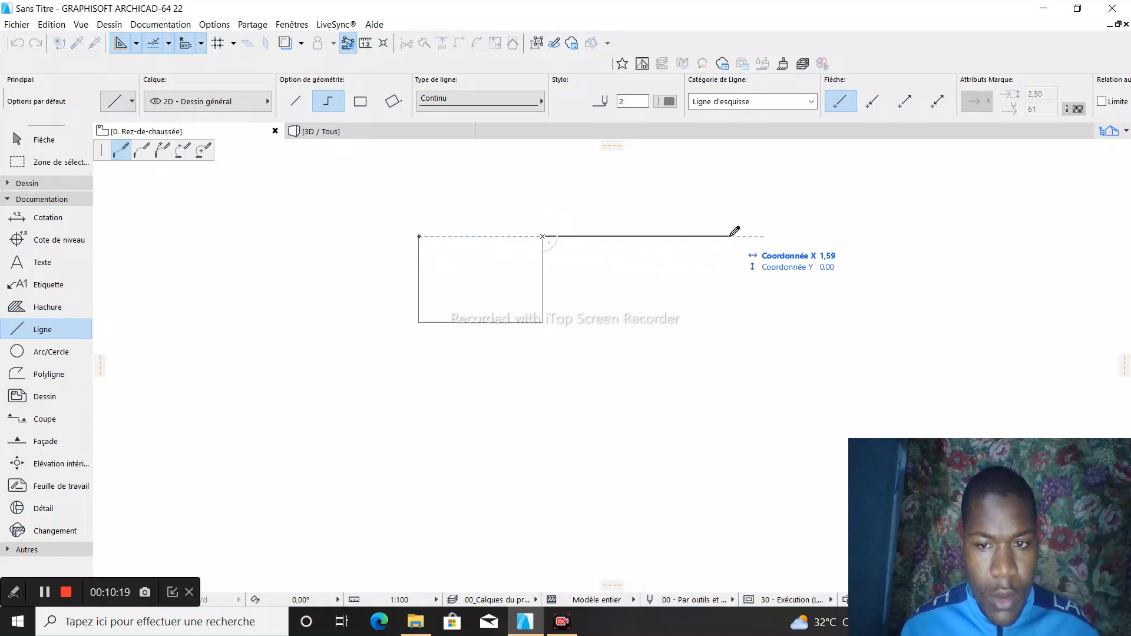
click(730, 237)
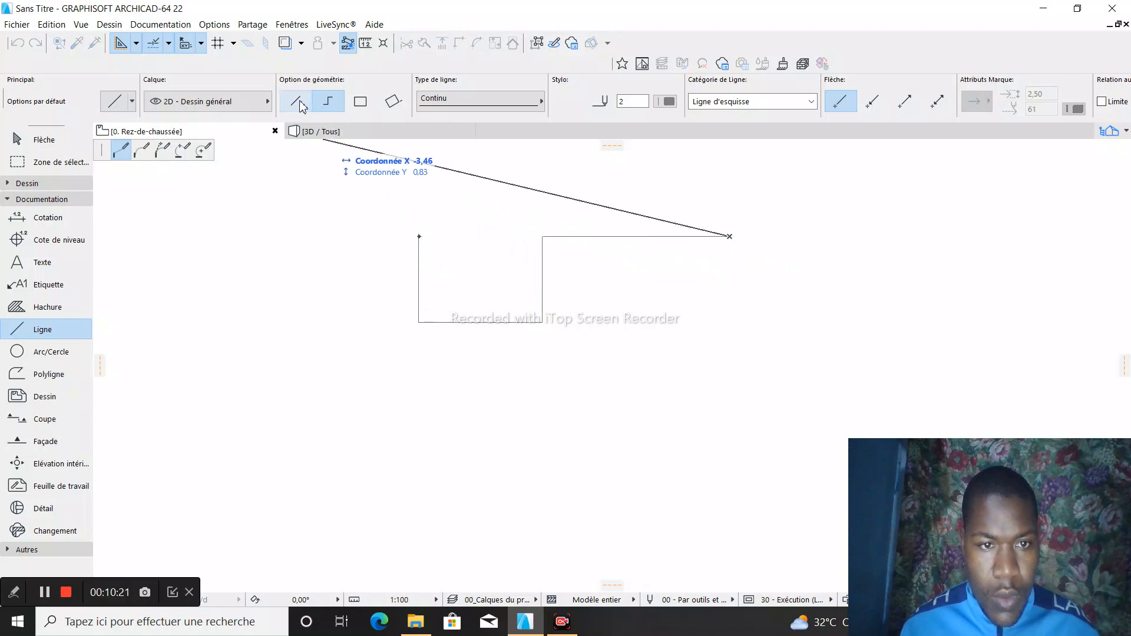
key(Escape)
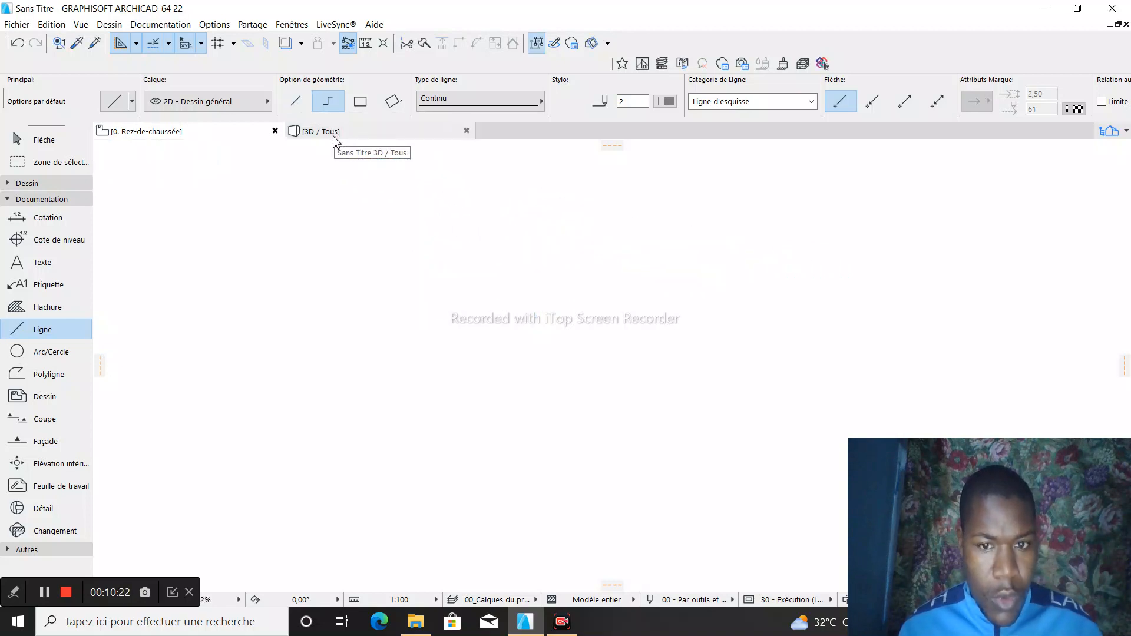
- Try the Ligne tool's oriented rectangle geometry with a slanted first side, then cancel it
click(393, 100)
click(432, 341)
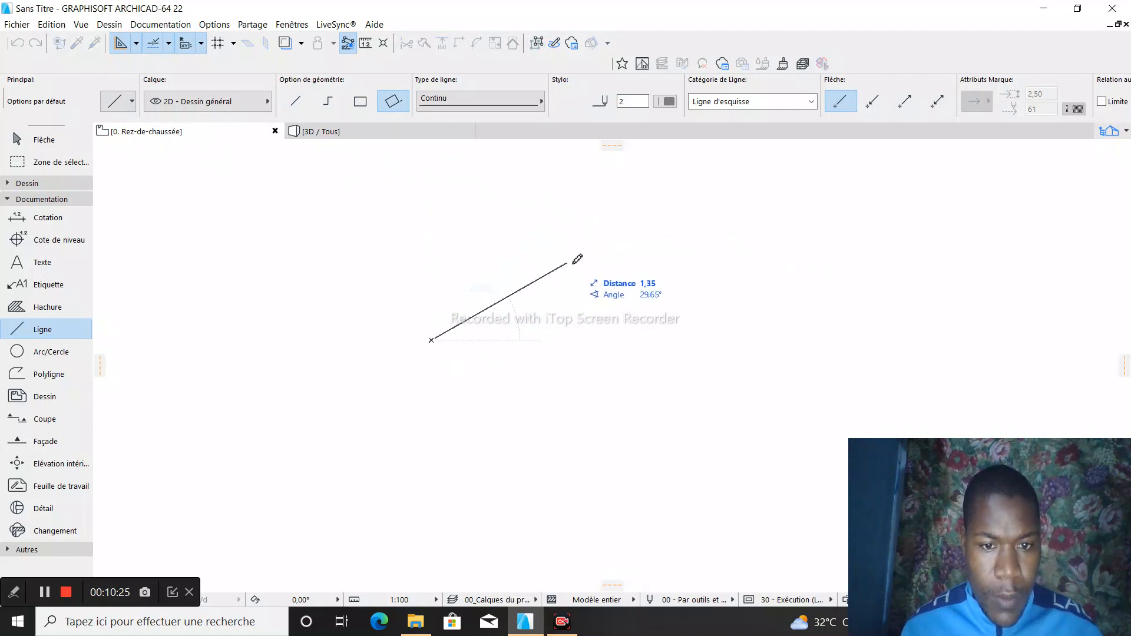
click(627, 252)
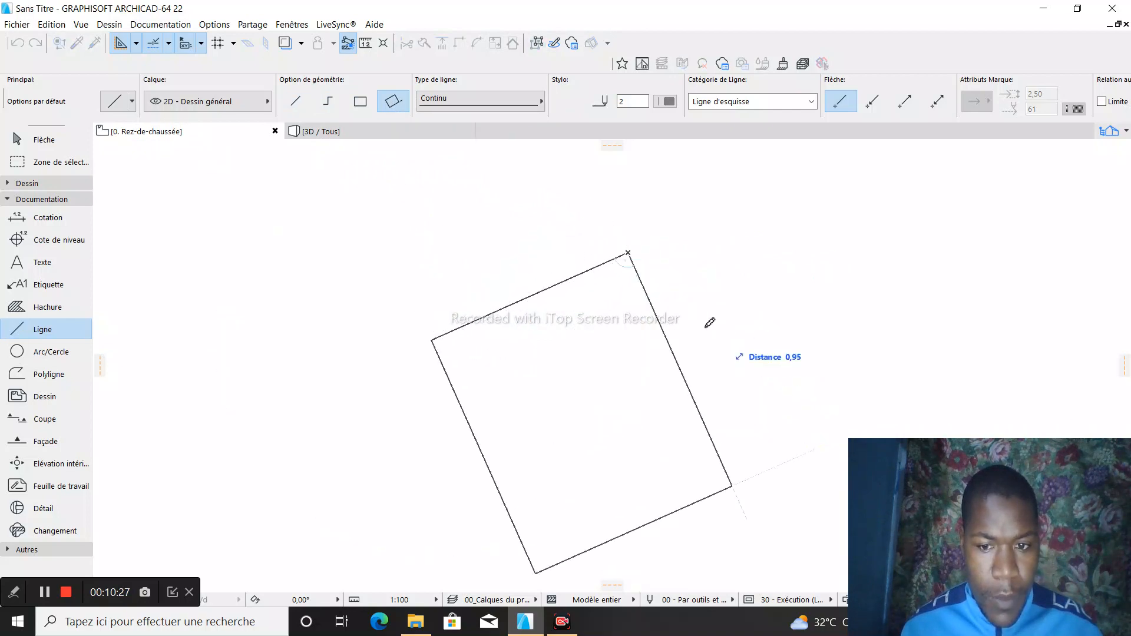
key(Escape)
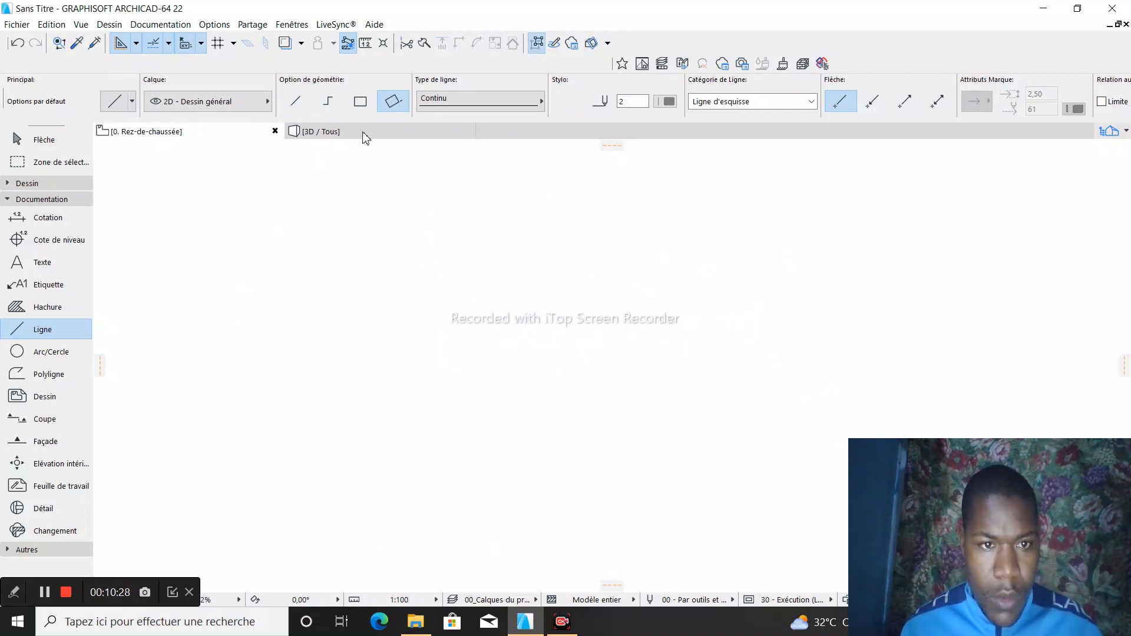
- Draw a single slanted line about 2.7 across and 0.9 high on the ground floor plan
click(295, 101)
click(399, 341)
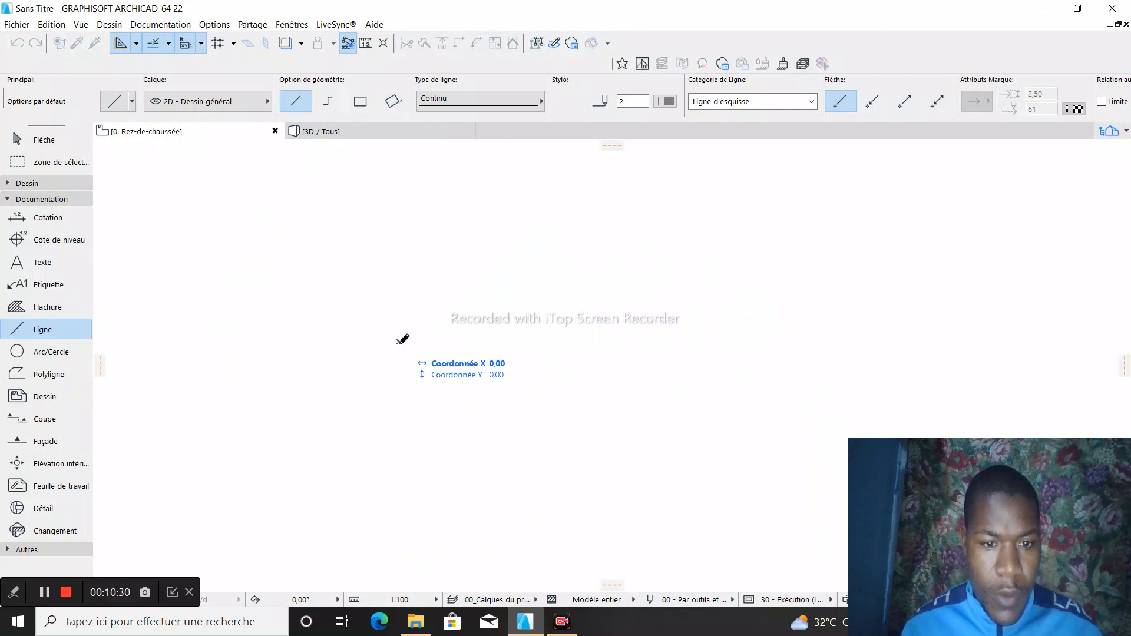
click(722, 234)
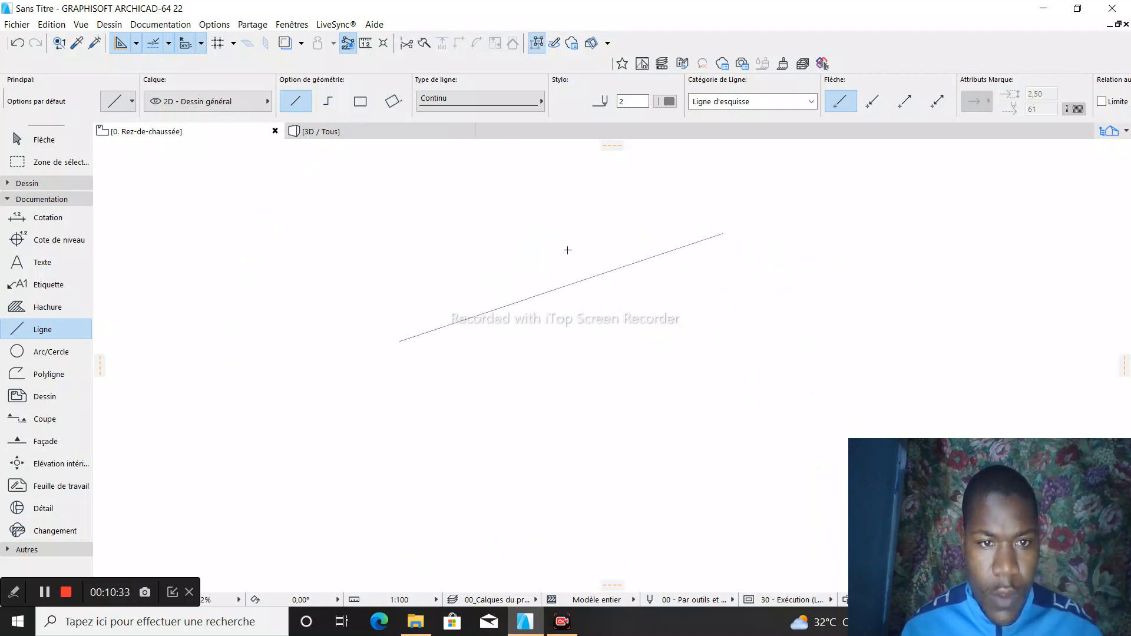
- Select the slanted line and delete it
key(Escape)
click(532, 272)
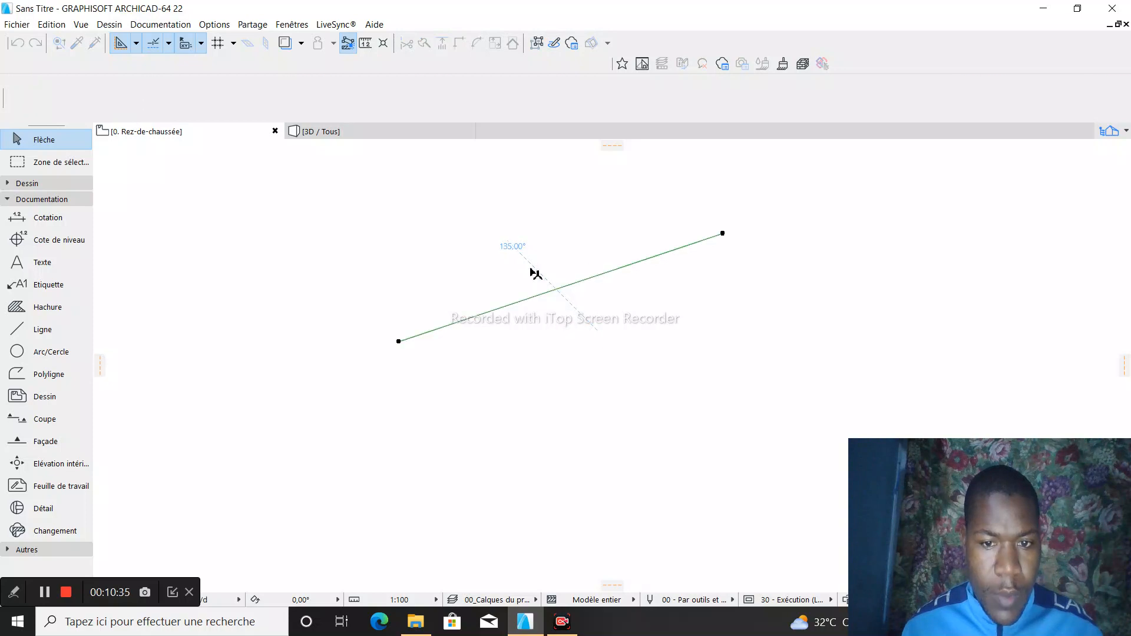
right_click(531, 270)
click(582, 369)
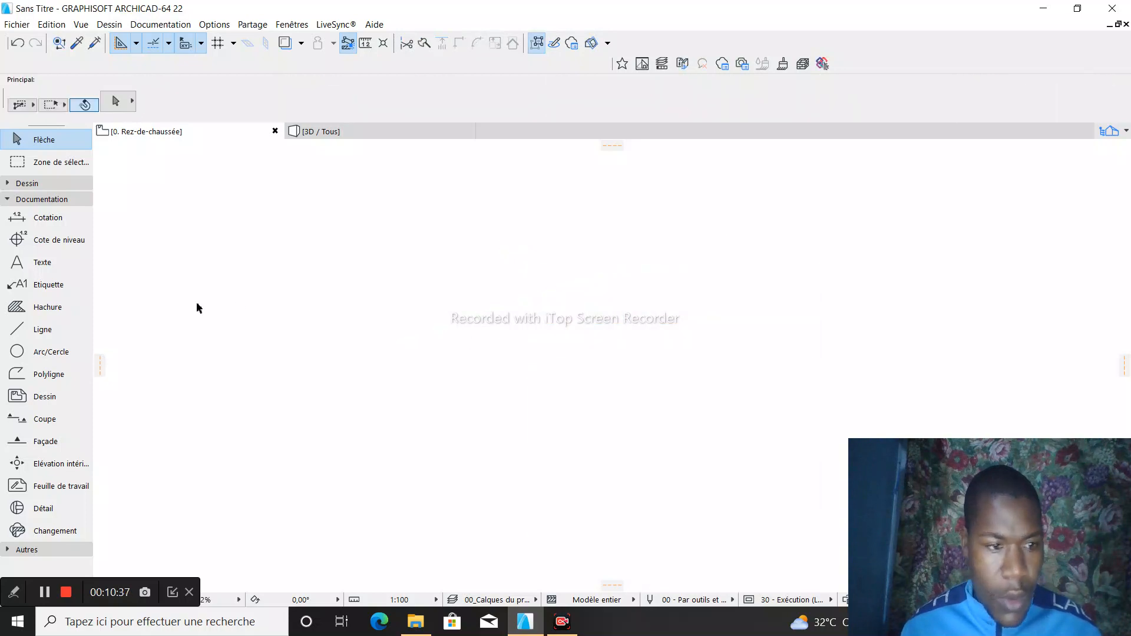
- Draw a full circle with a radius of 1 using the Arc/Cercle tool's centre geometry
click(39, 354)
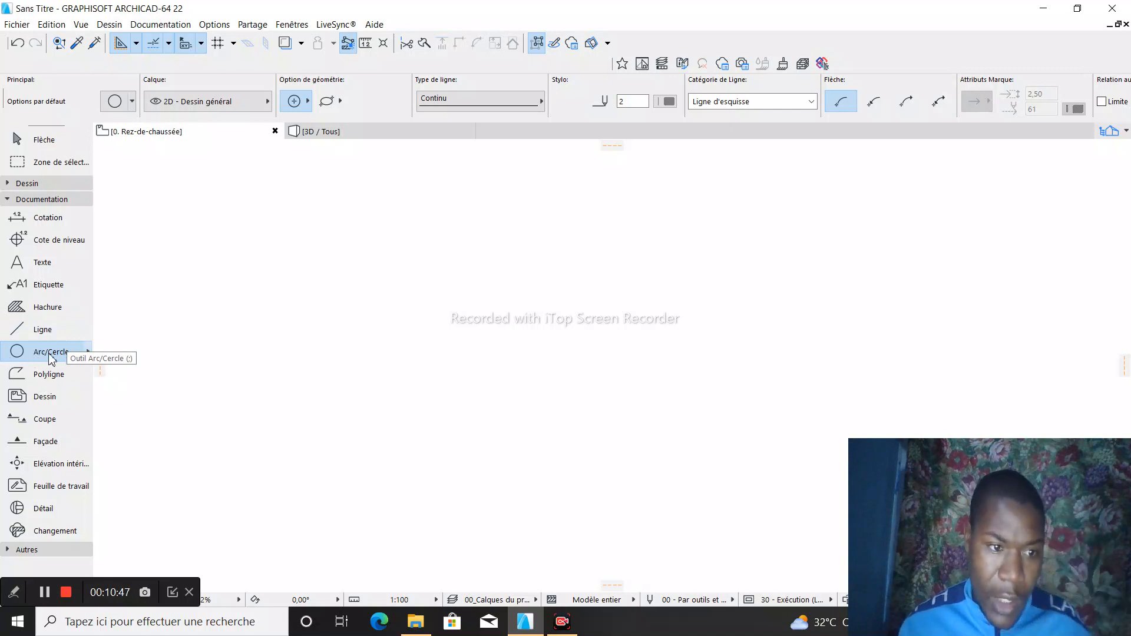
click(458, 250)
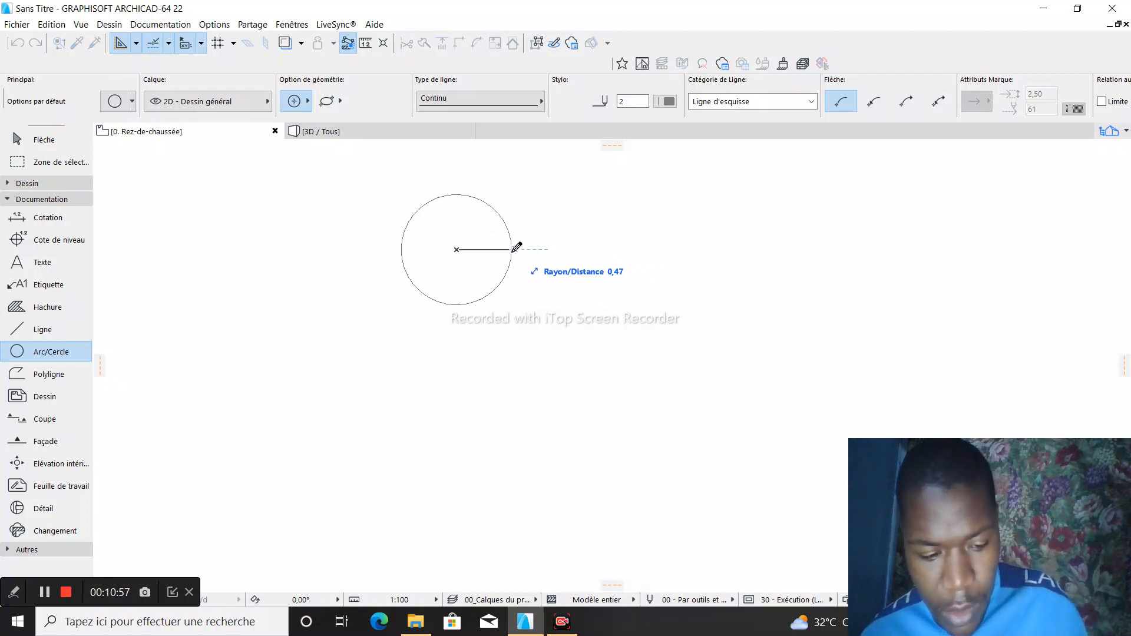
text(1)
key(Return)
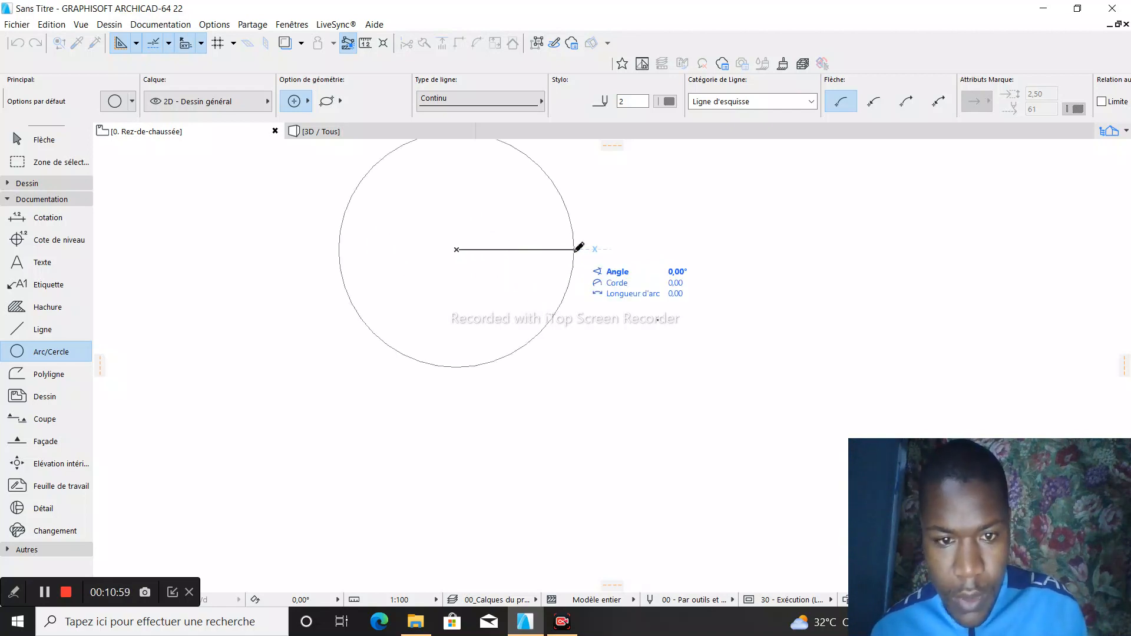
click(579, 248)
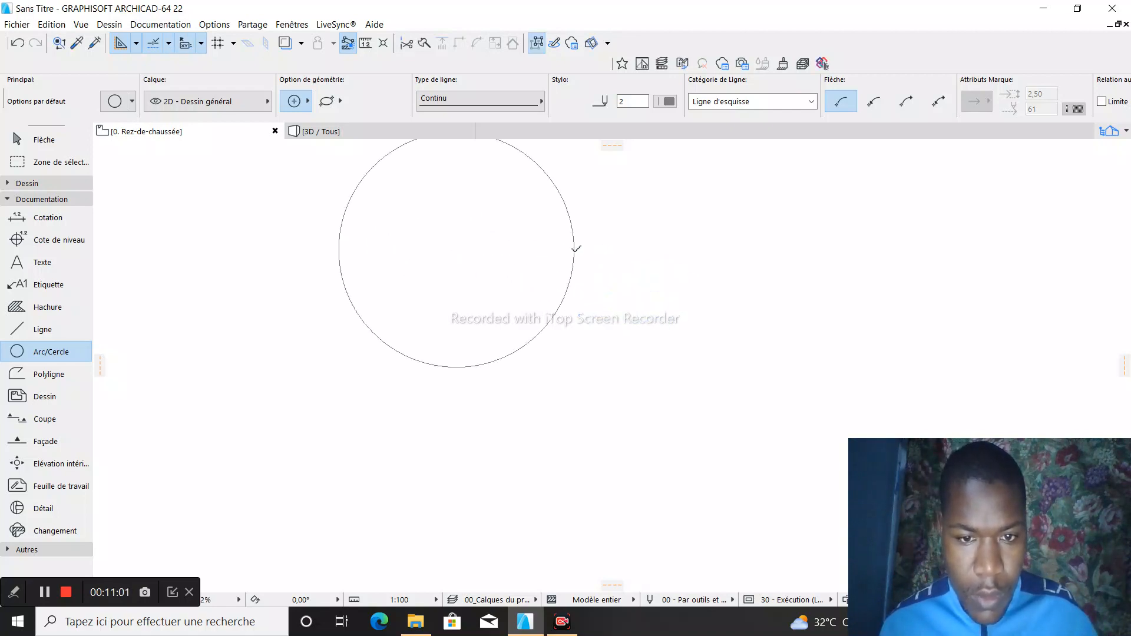
scroll(440, 215, down, 2)
scroll(437, 194, up, 2)
scroll(469, 265, down, 4)
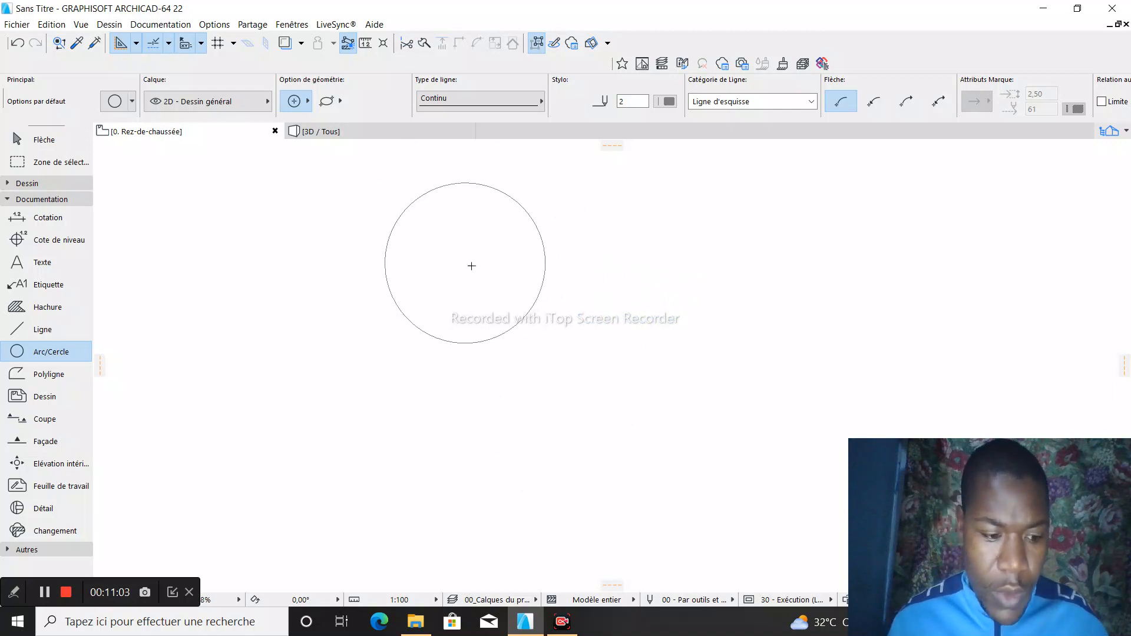
- Select the circle and delete it from the ground floor plan
key(Escape)
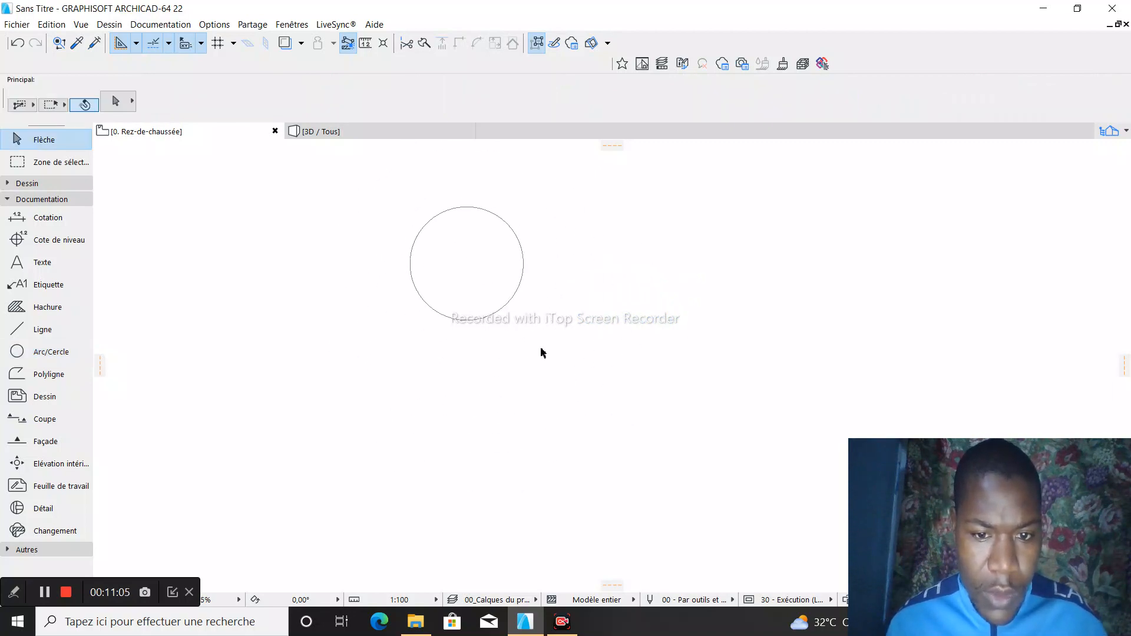
drag(541, 352, 375, 200)
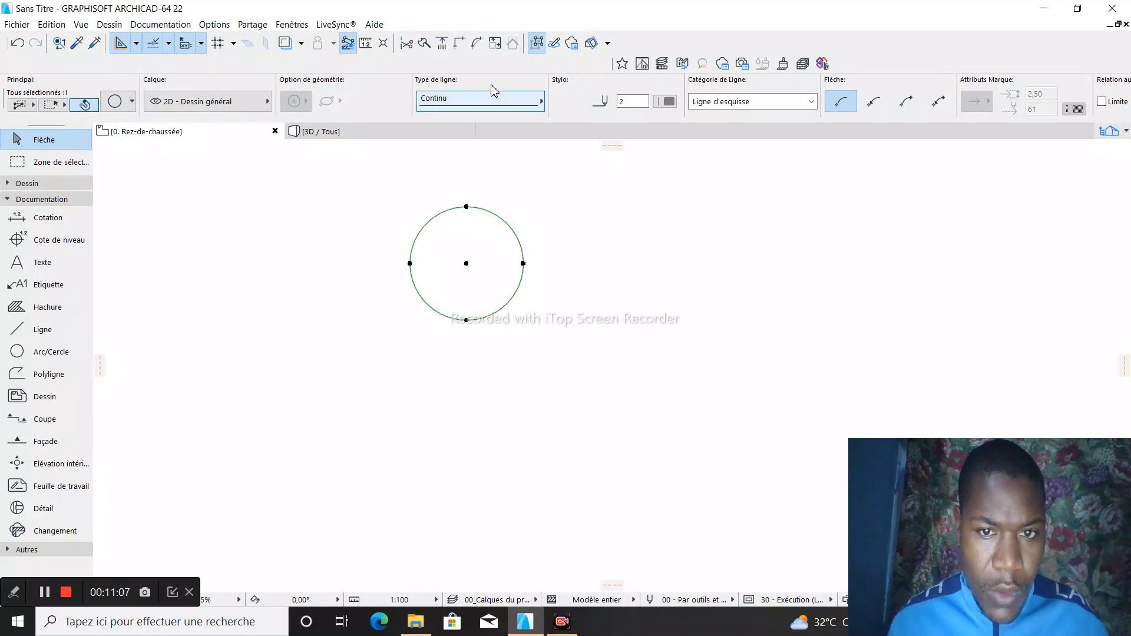
right_click(494, 289)
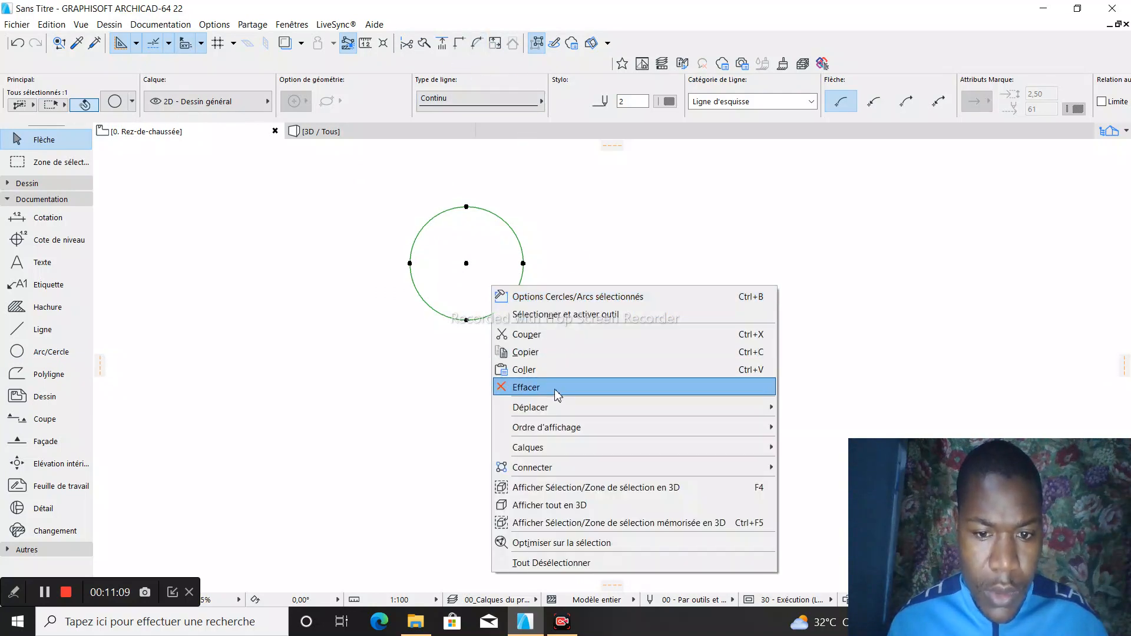
click(501, 386)
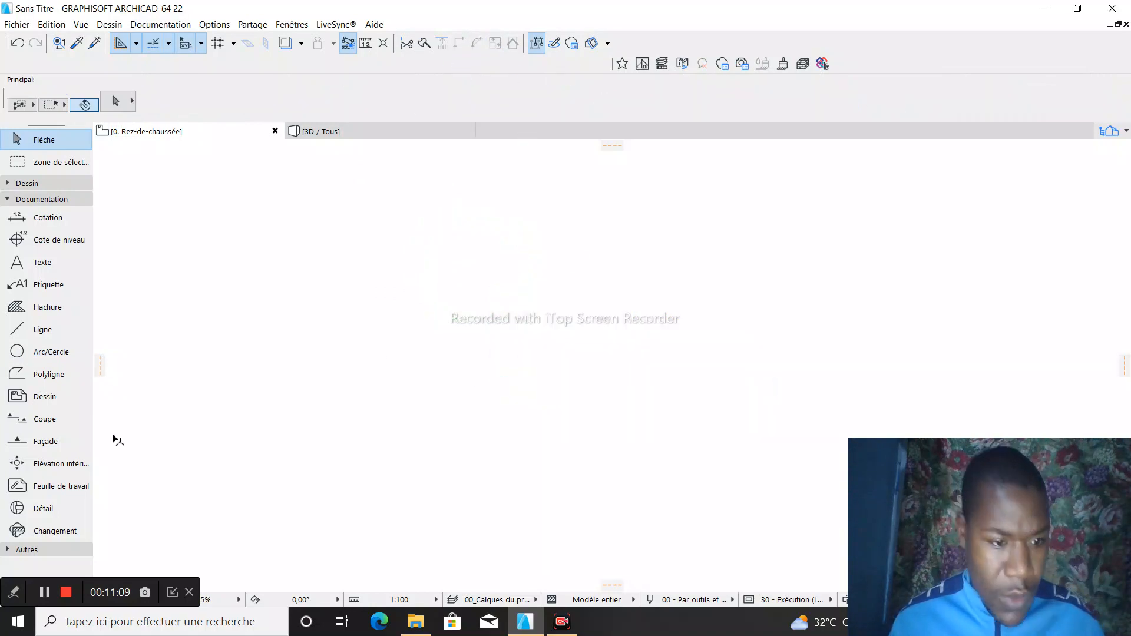
- Draw a closed, stepped L-shaped polyline with right-angled corners and a small rectangular notch on the ground floor plan
click(36, 378)
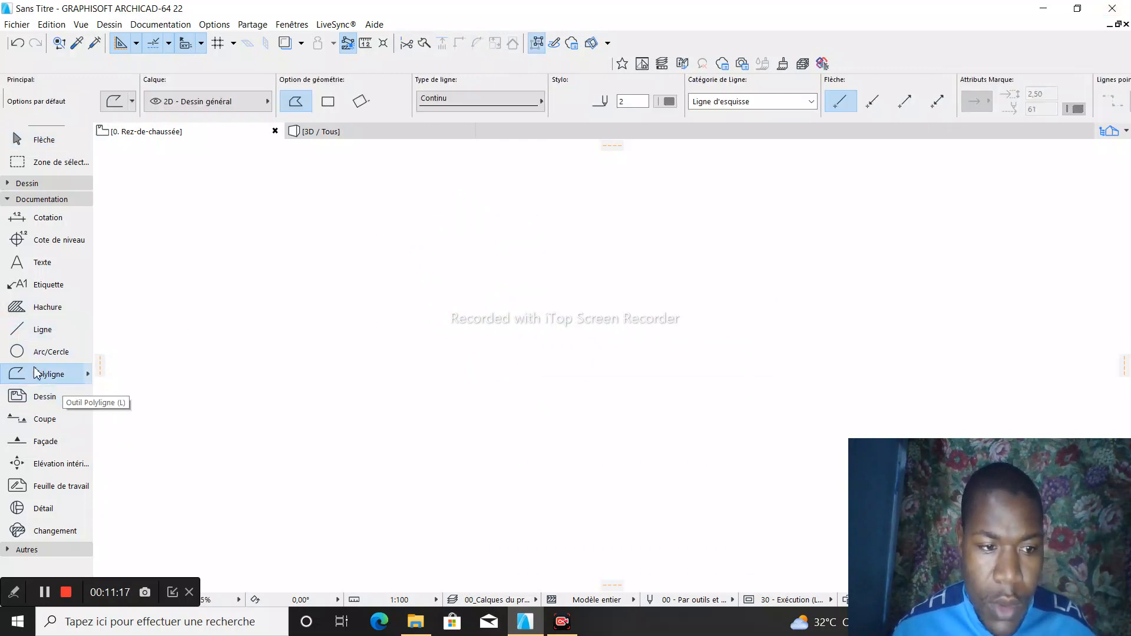
click(419, 234)
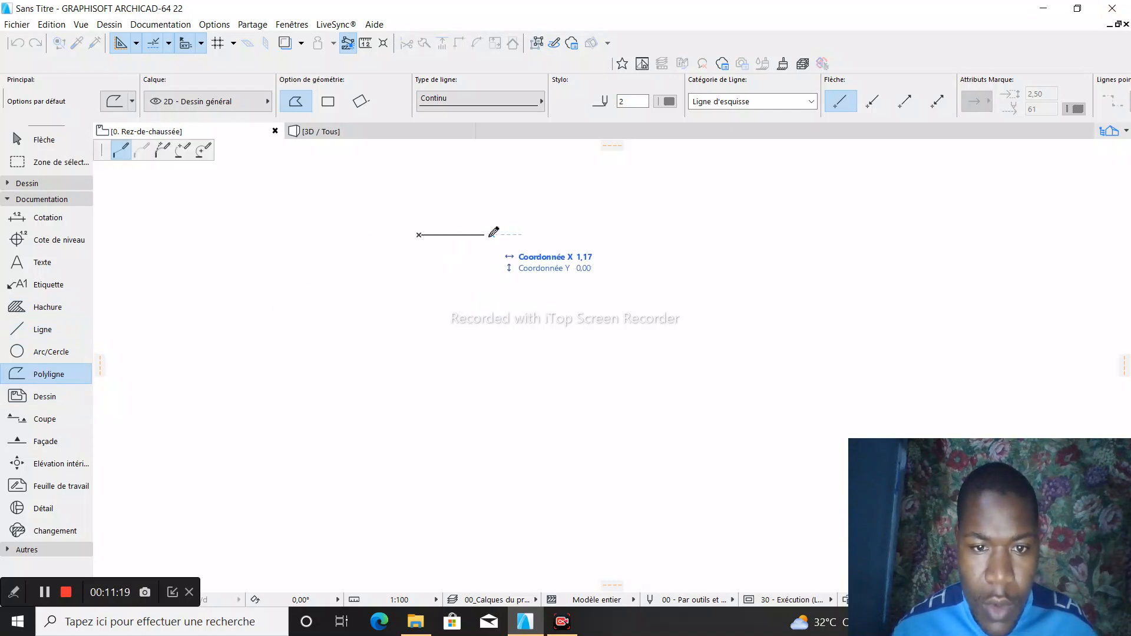
click(495, 234)
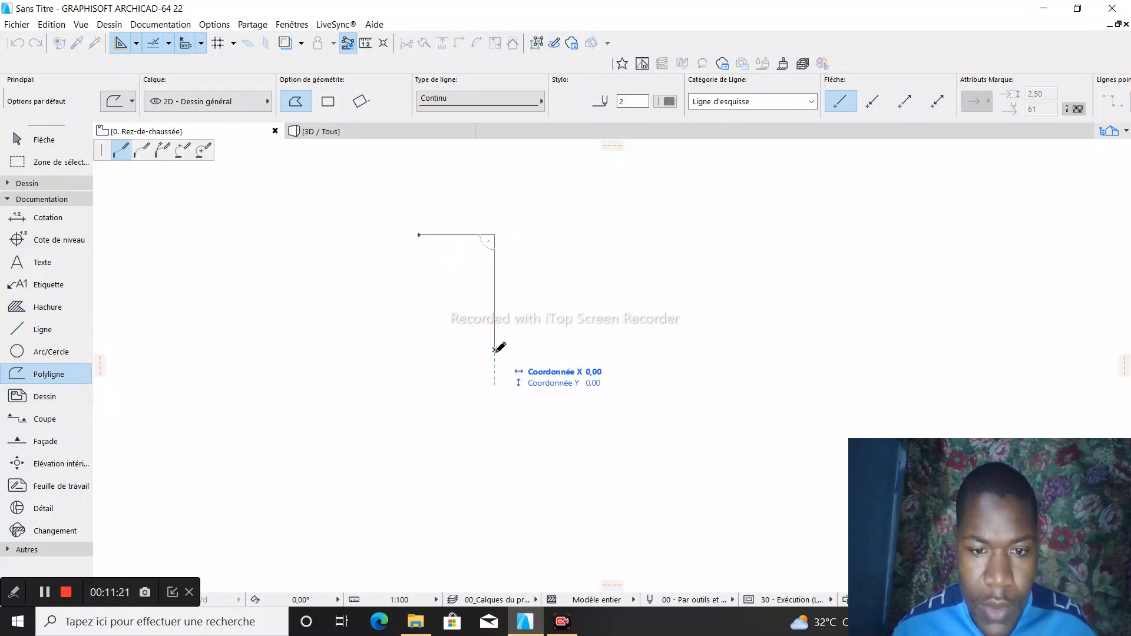
click(495, 349)
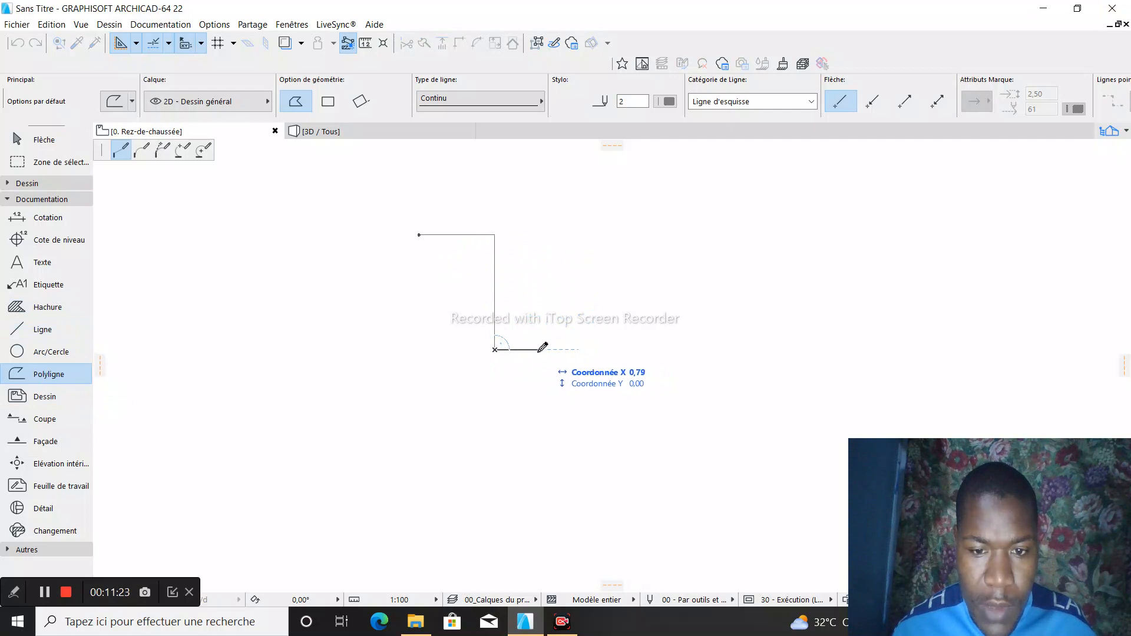
click(531, 352)
click(531, 384)
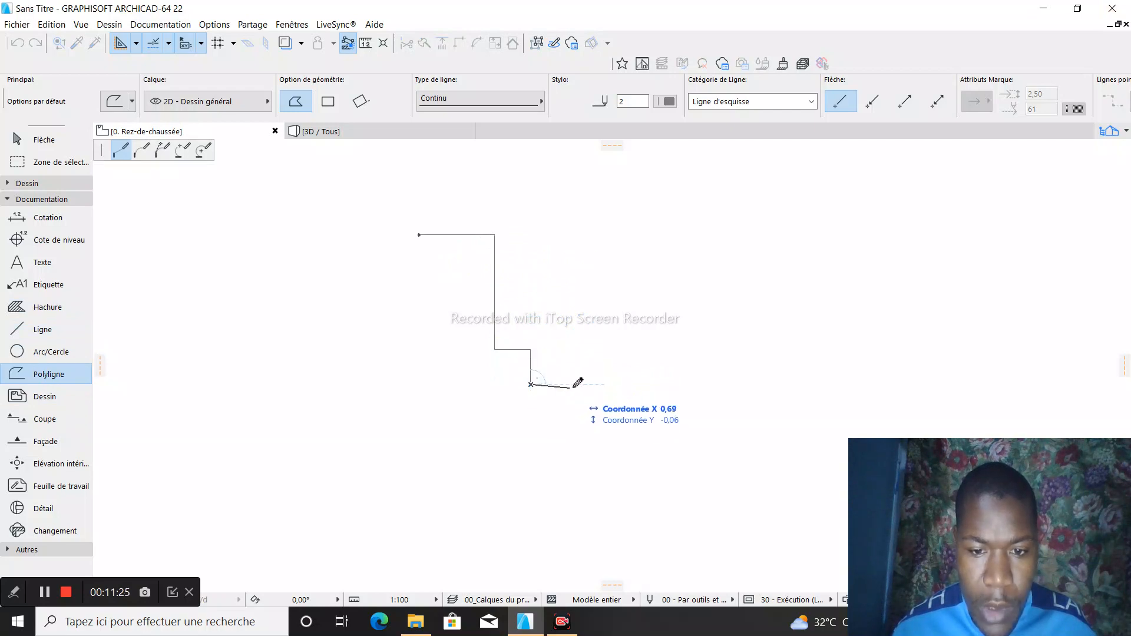
click(545, 384)
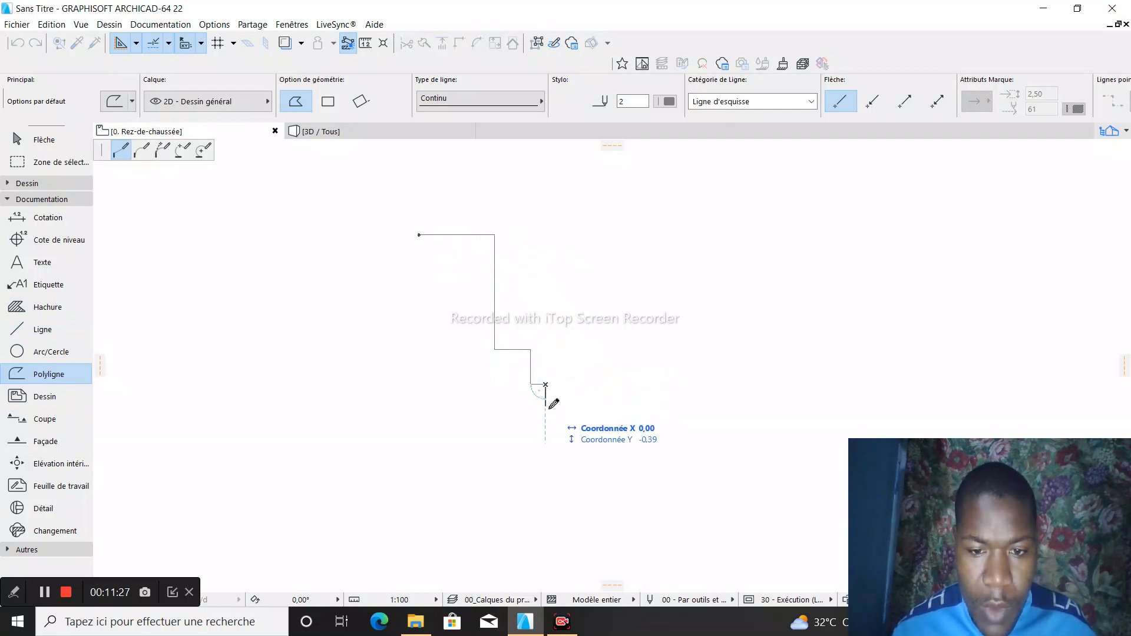
click(578, 406)
click(578, 384)
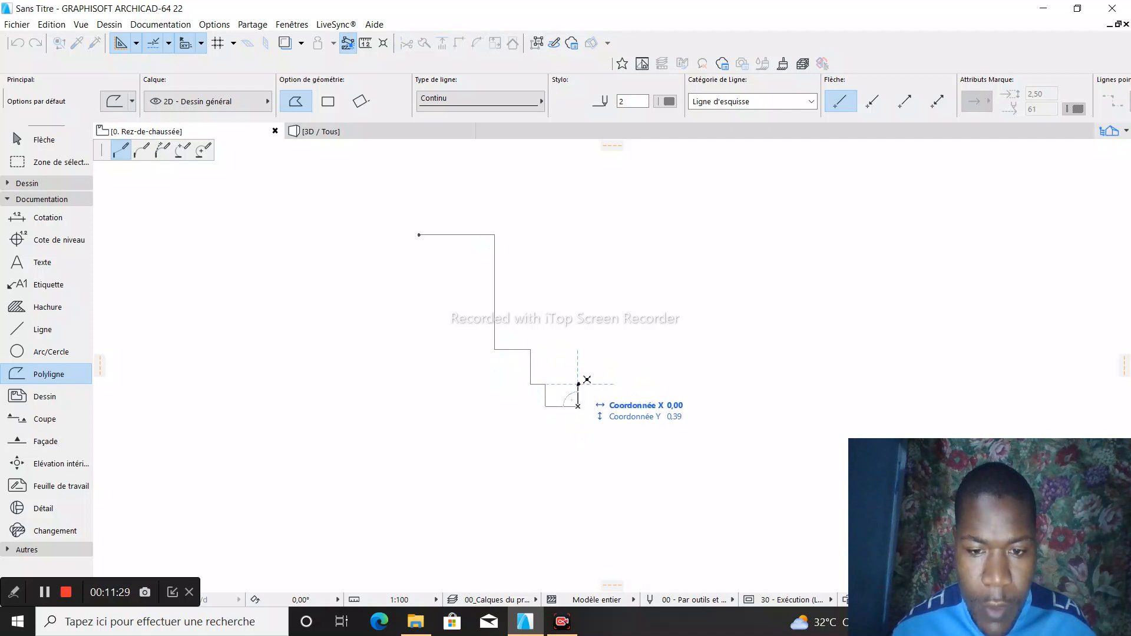
click(611, 384)
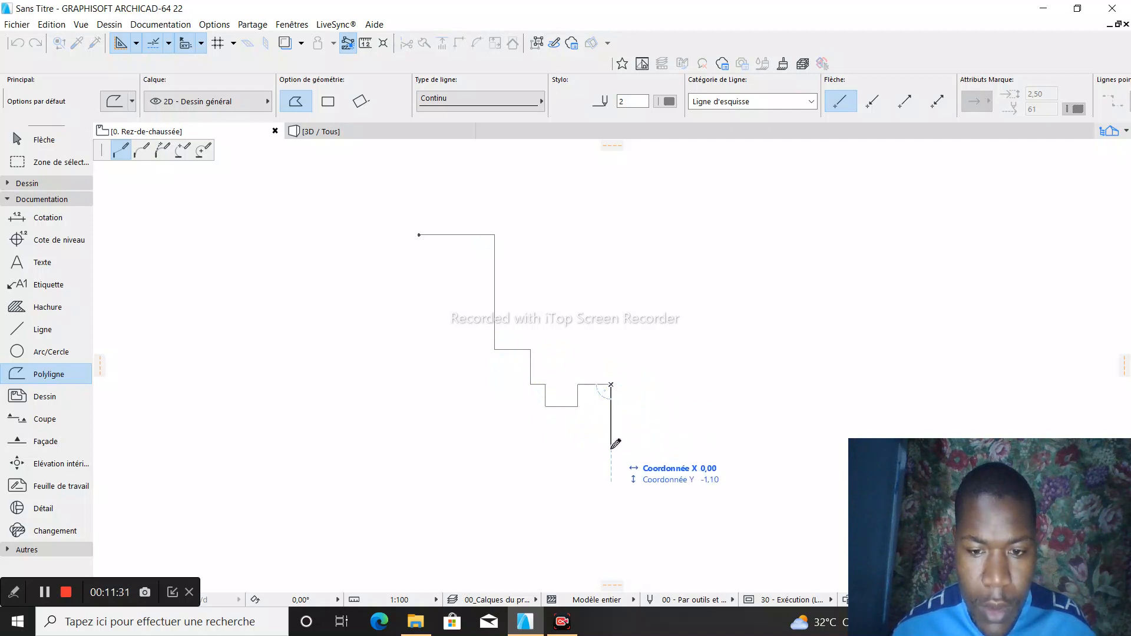
click(611, 446)
click(419, 447)
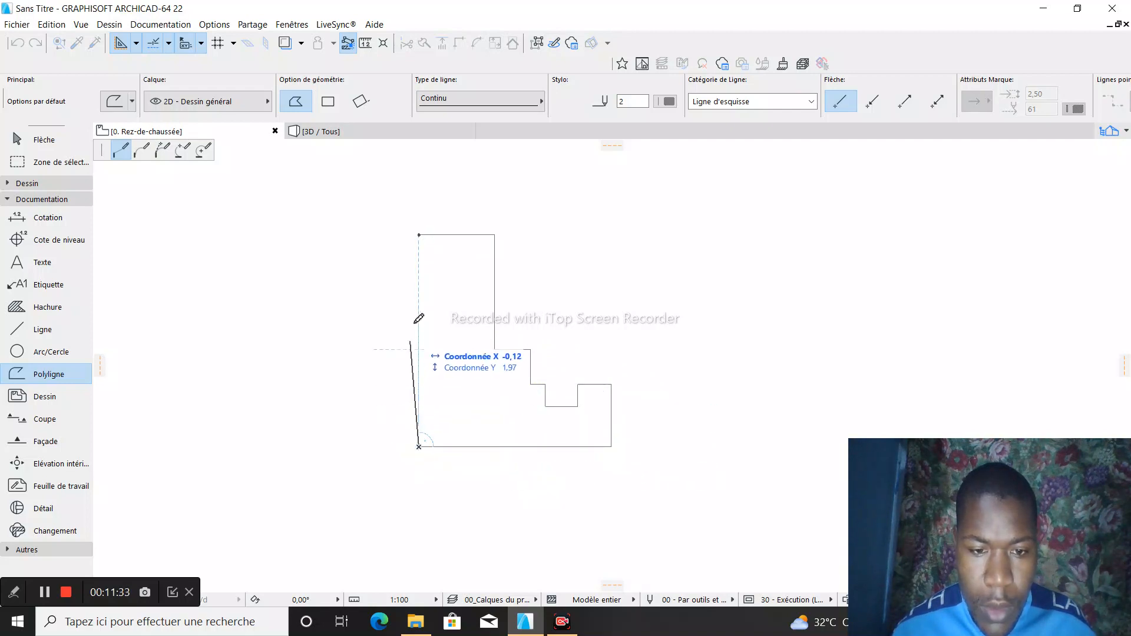
click(419, 235)
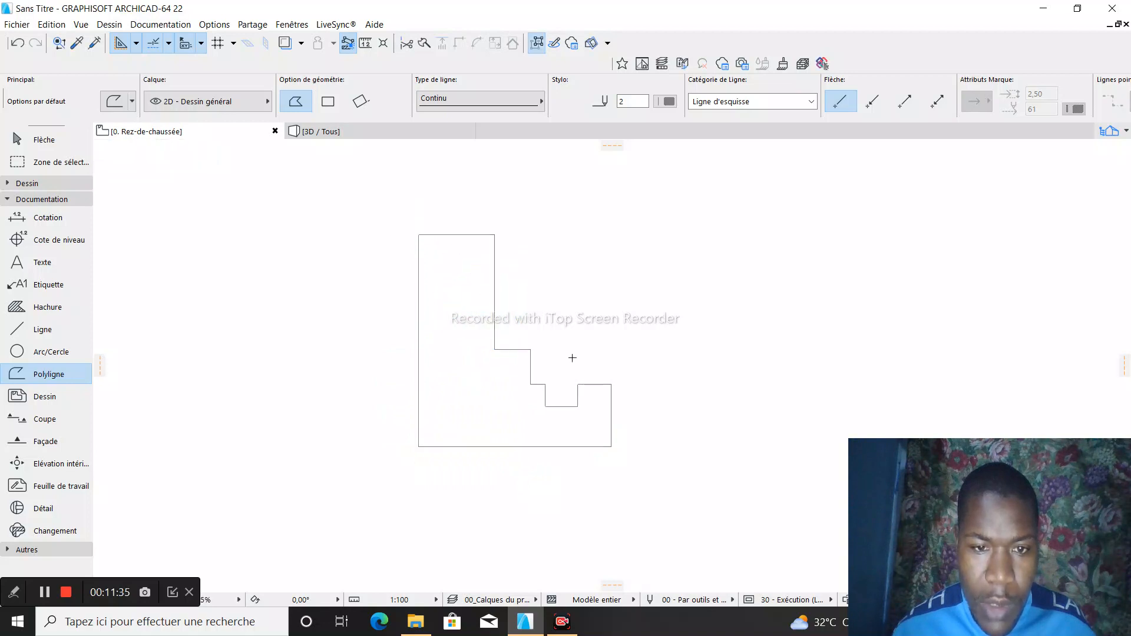
- Select the whole stepped polyline and delete it from the ground floor plan
scroll(462, 252, up, 1)
scroll(467, 447, down, 3)
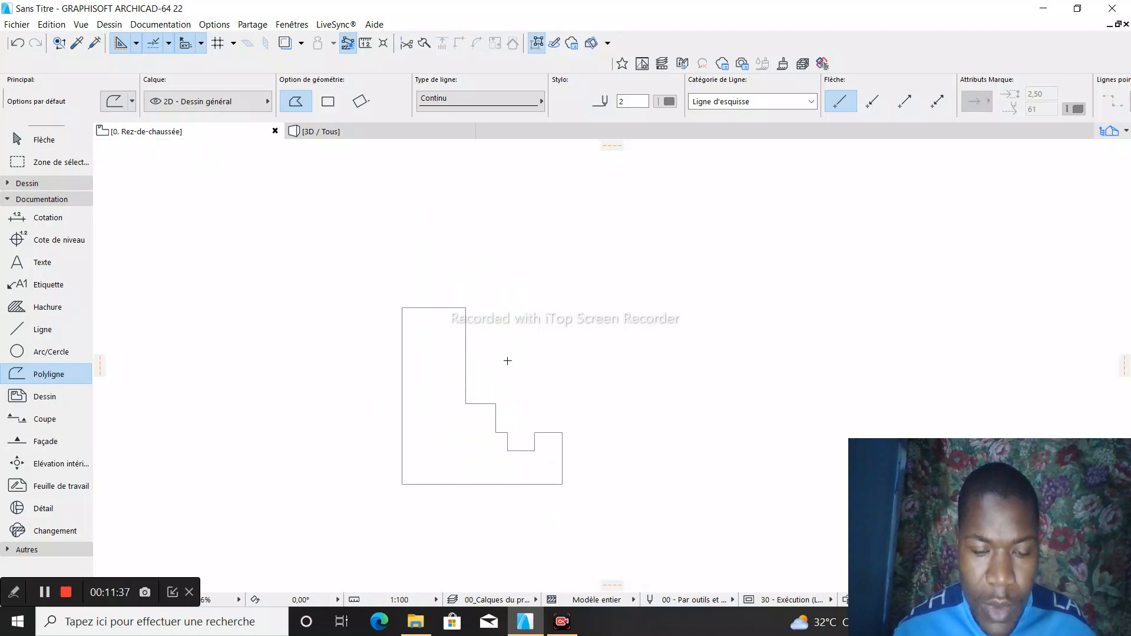
scroll(436, 493, up, 1)
scroll(436, 493, up, 2)
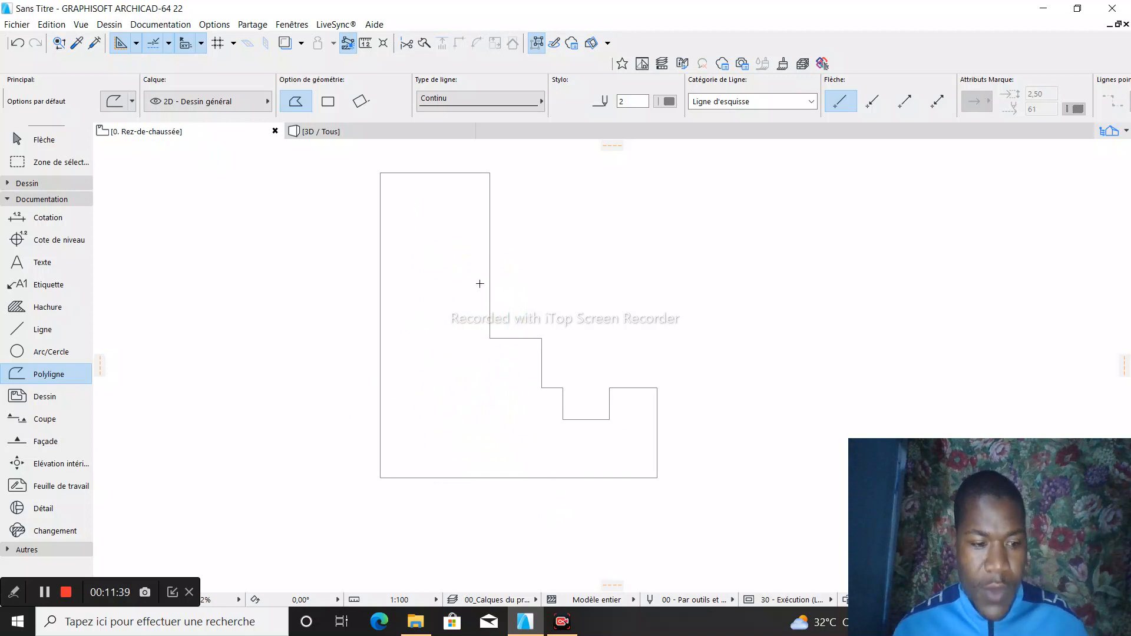
key(Escape)
drag(360, 164, 730, 537)
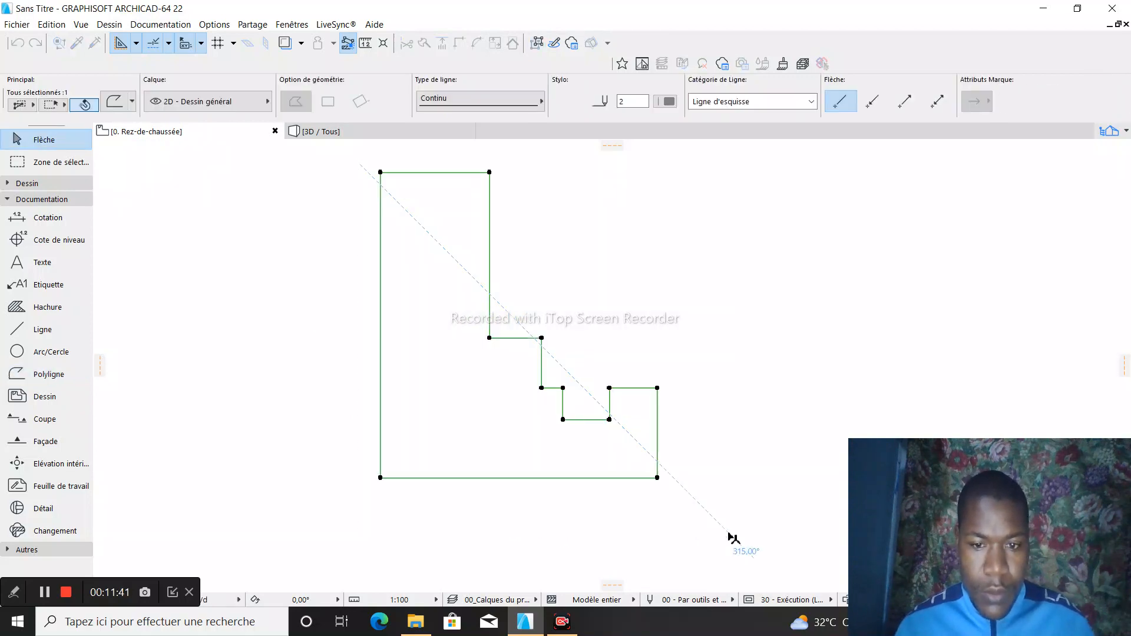
right_click(665, 485)
click(700, 289)
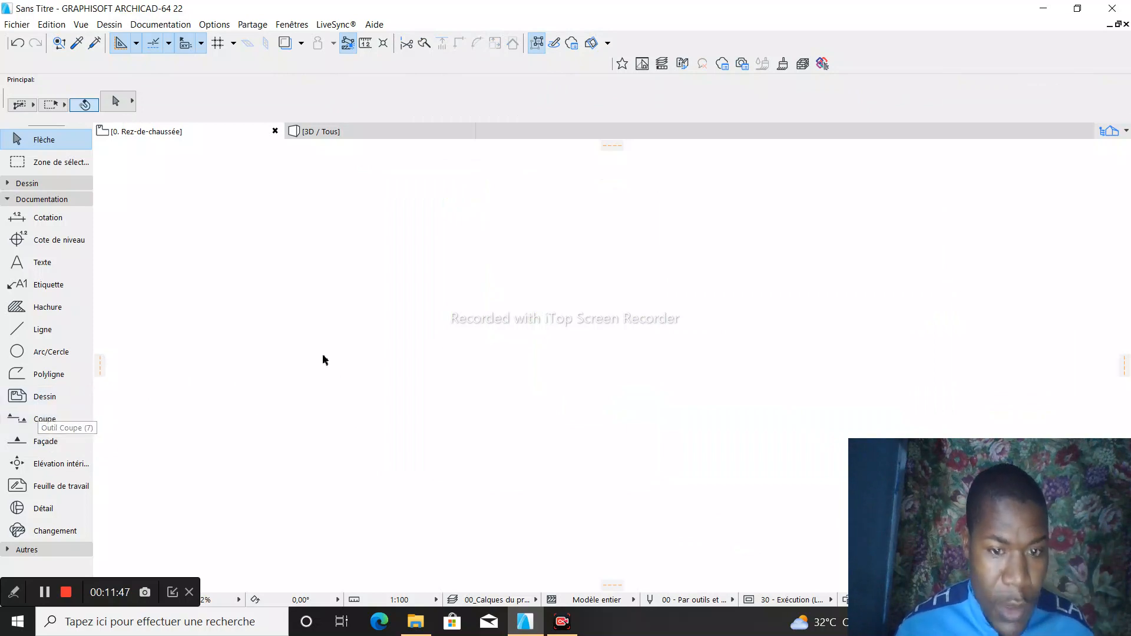
- Try to draw a simple horizontal section line about 4.9 long, with limited horizontal extent and a downward view direction
click(24, 421)
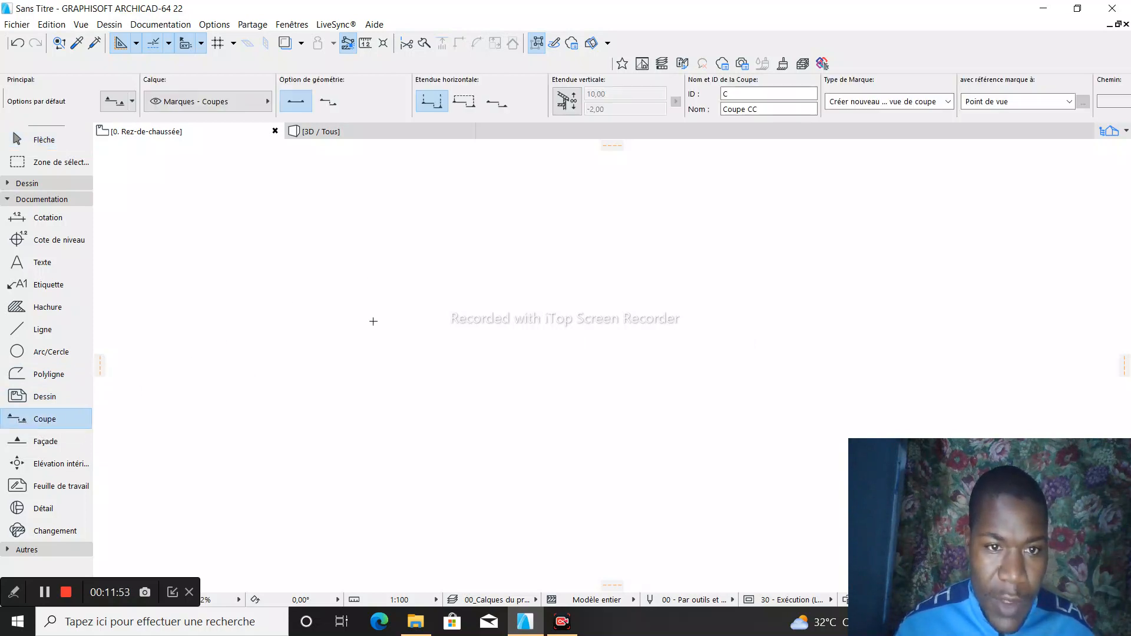
click(303, 247)
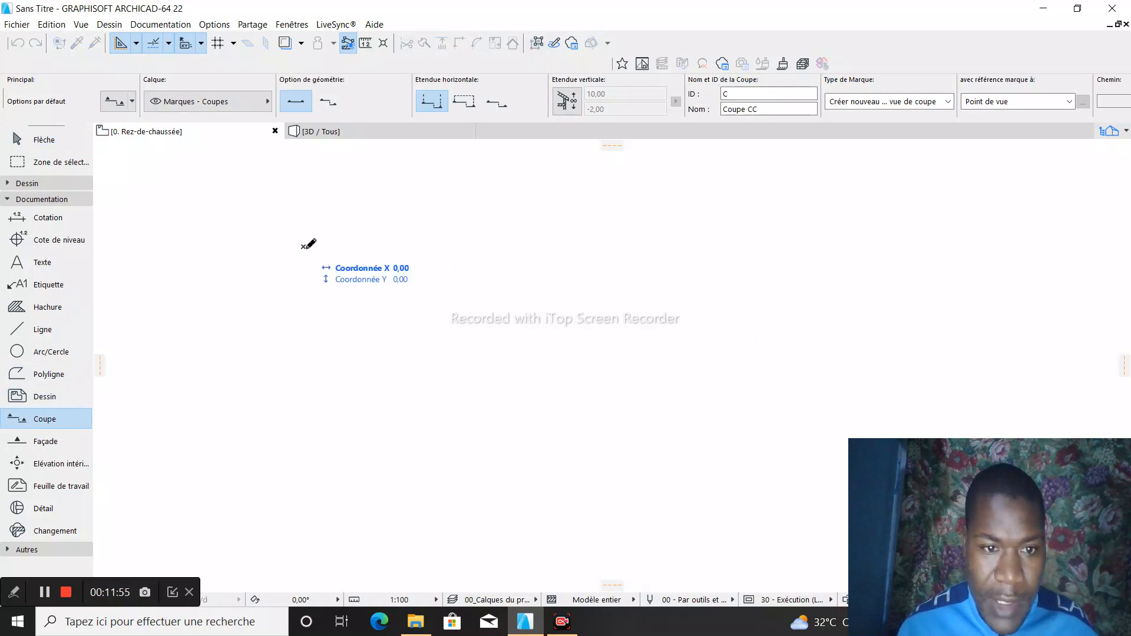
click(542, 246)
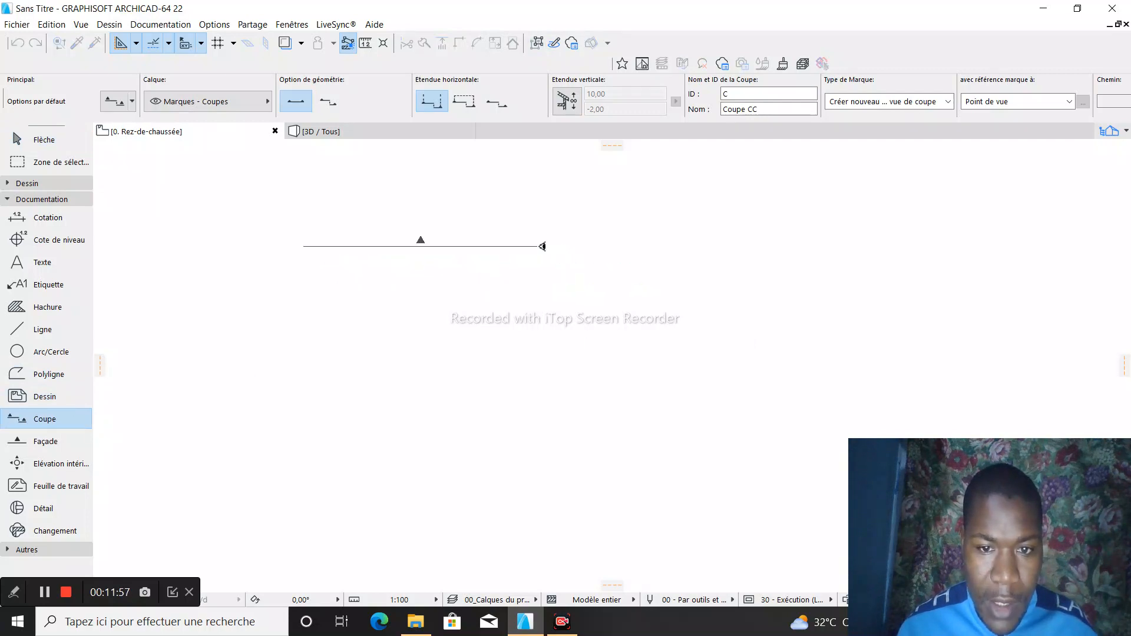
click(462, 103)
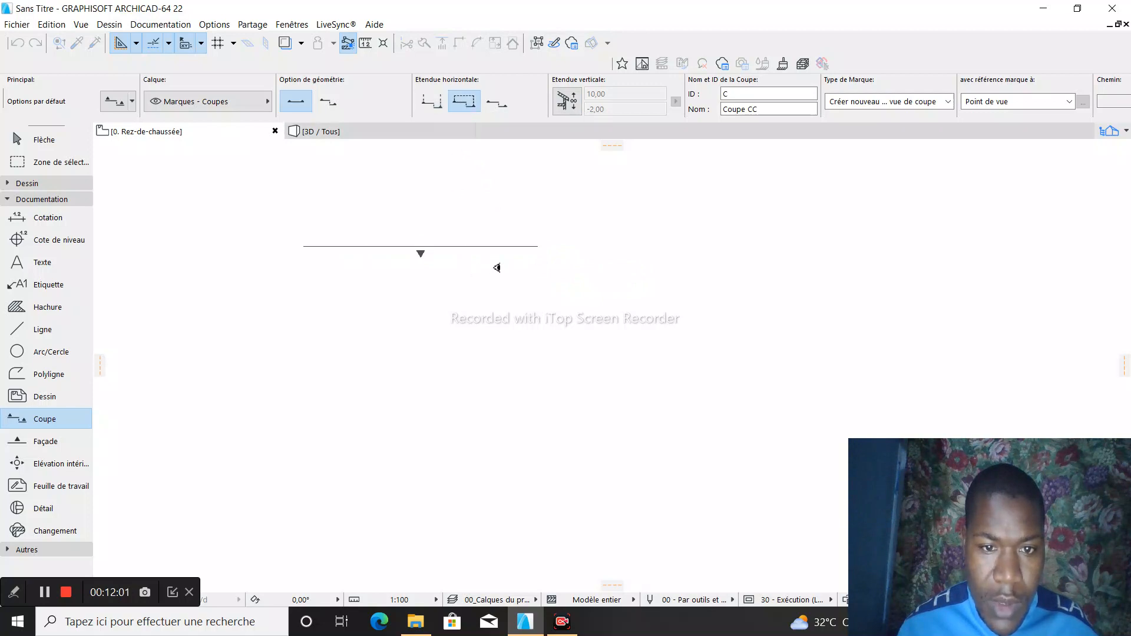
click(496, 266)
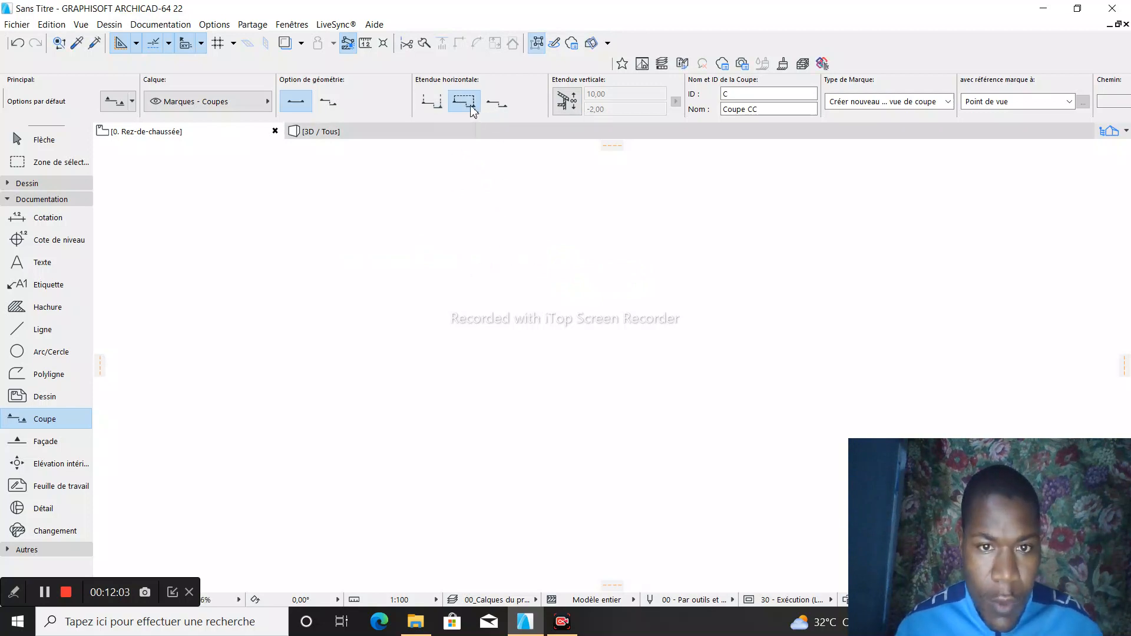
- Try to draw a staggered section line with several right-angled jogs, starting with a horizontal segment about 6.1 long
click(328, 102)
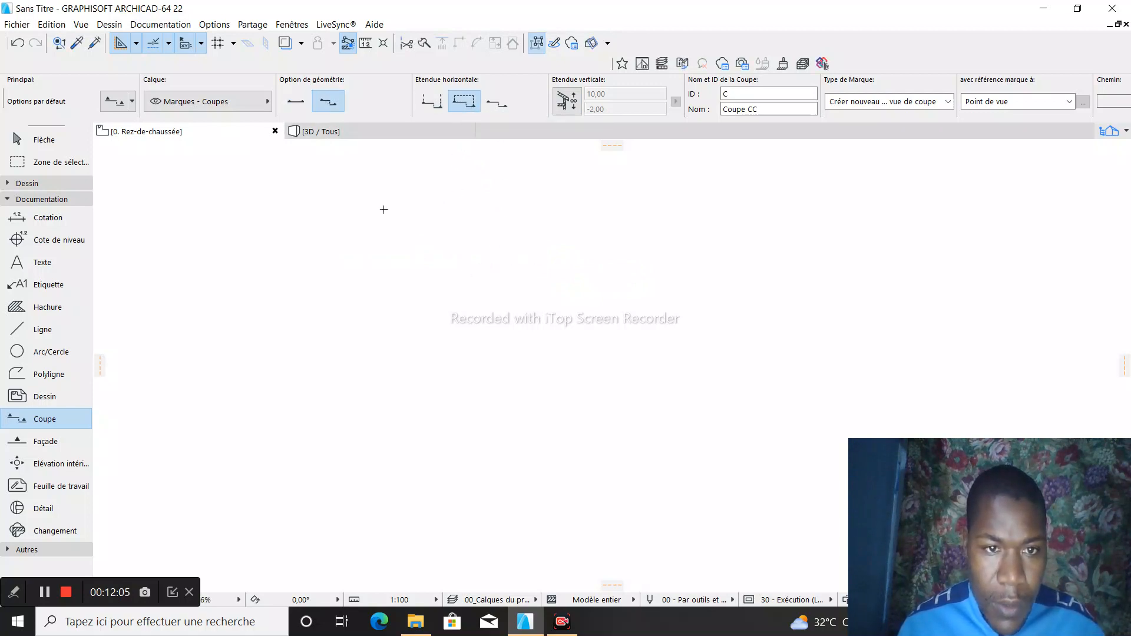
click(364, 243)
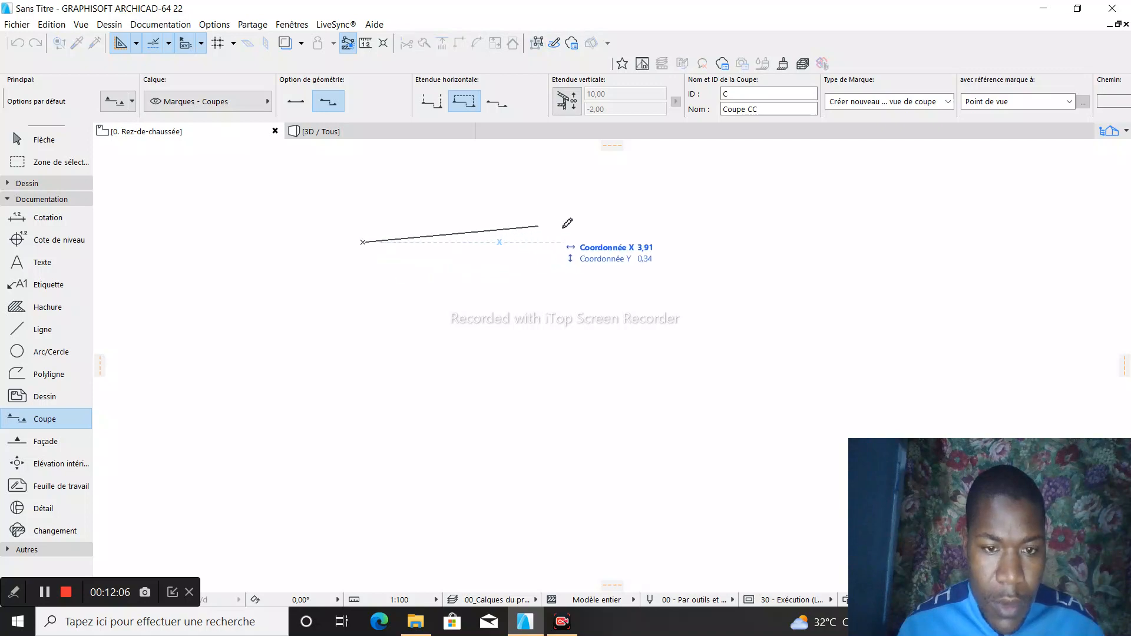
click(650, 242)
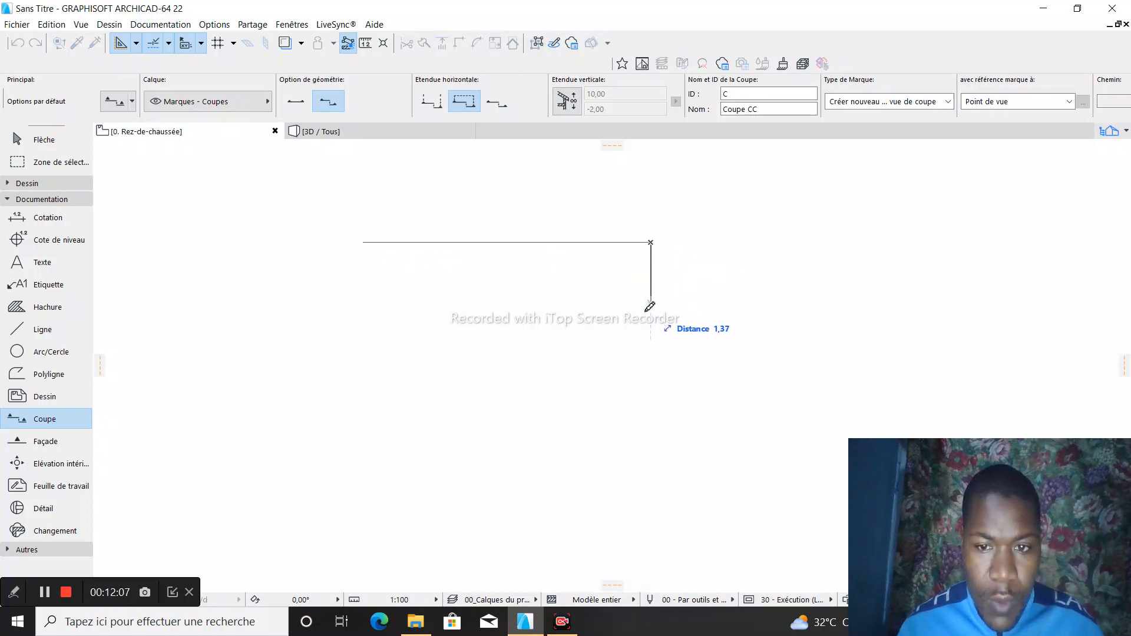
click(655, 463)
scroll(679, 407, down, 3)
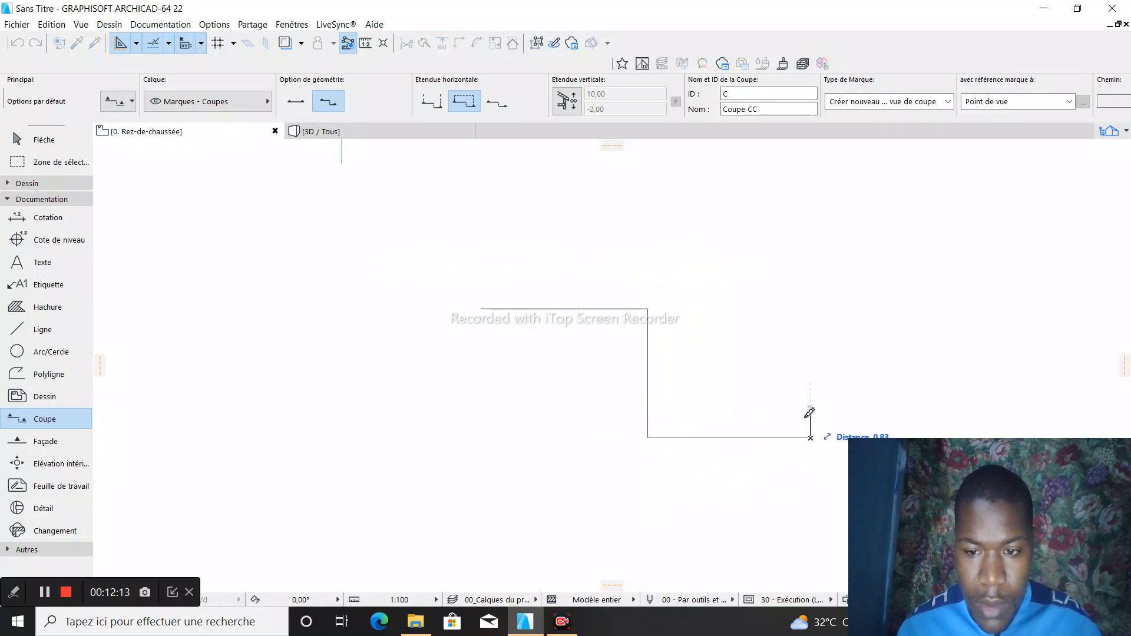
click(811, 296)
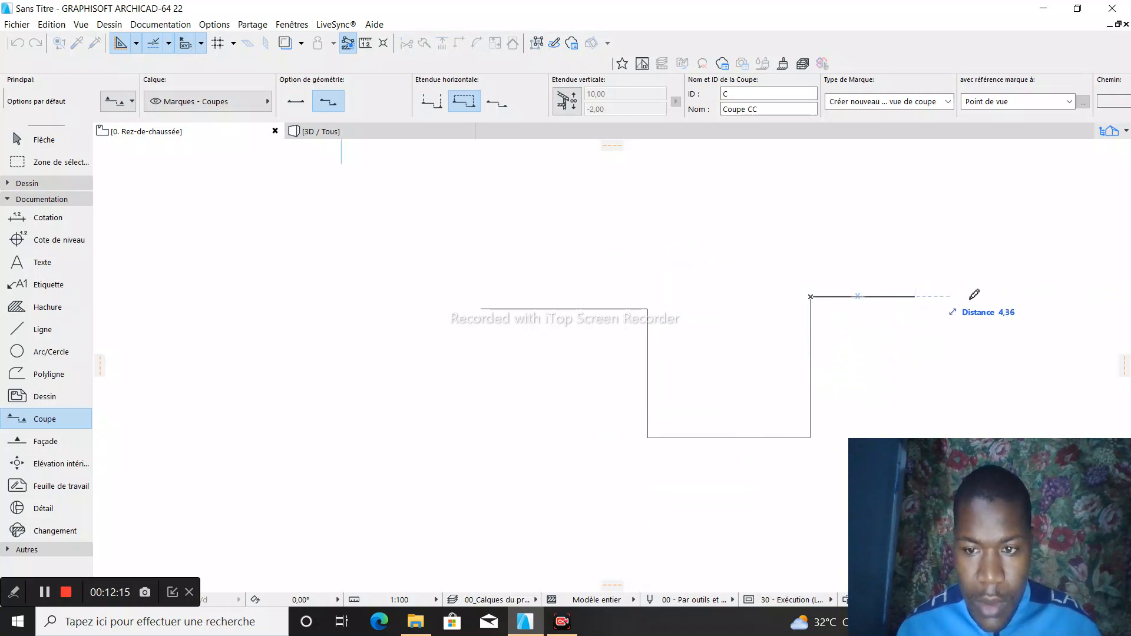
click(1007, 297)
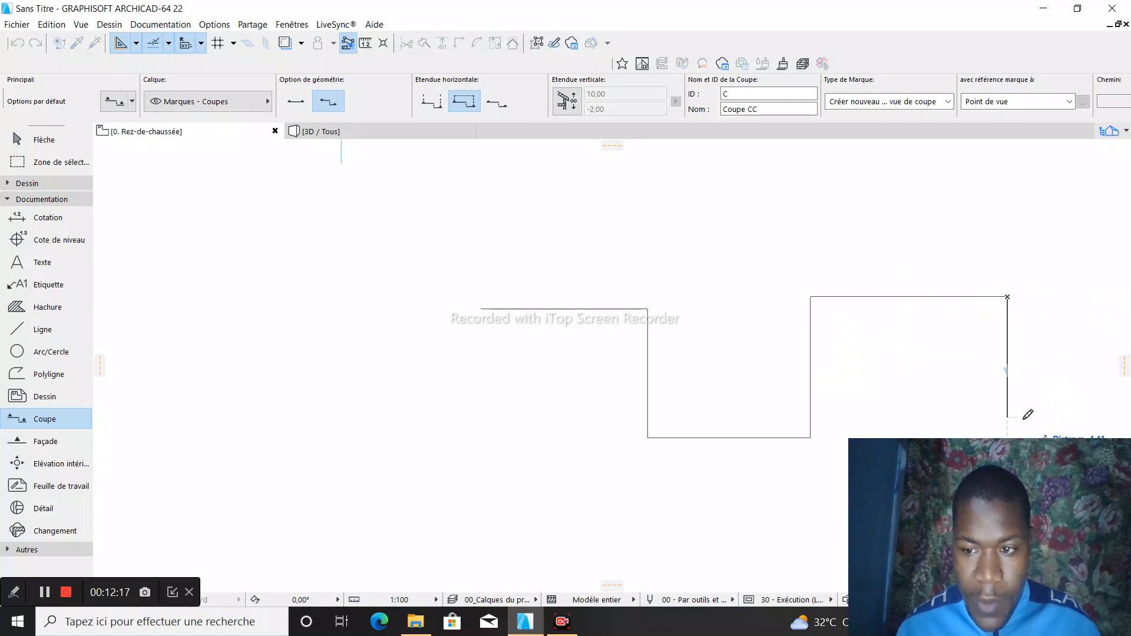
click(1026, 418)
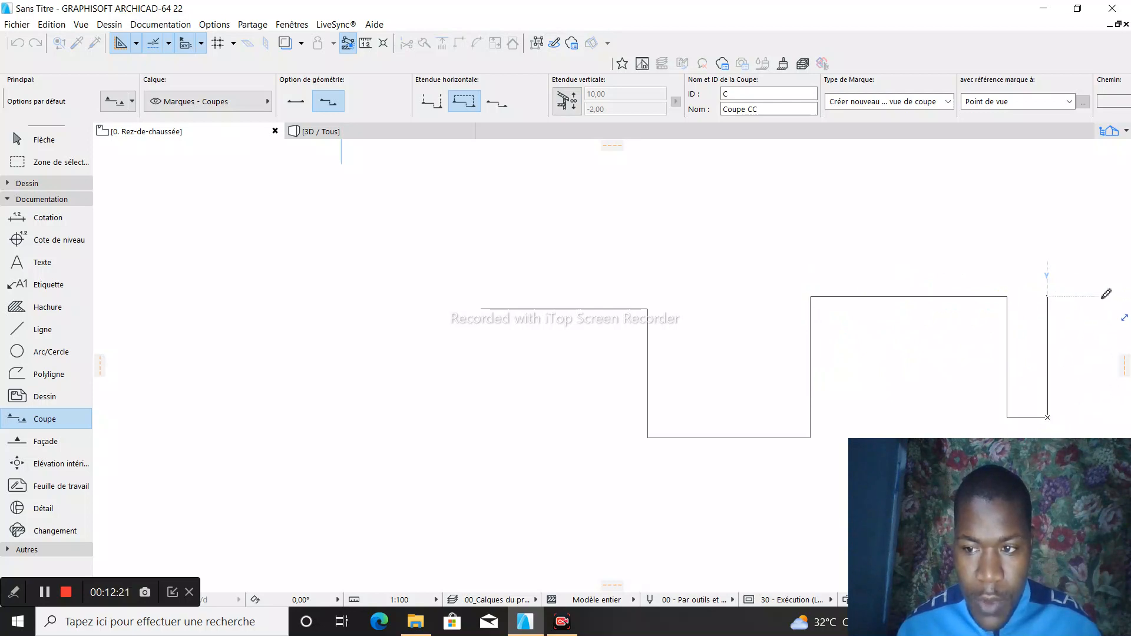
key(Escape)
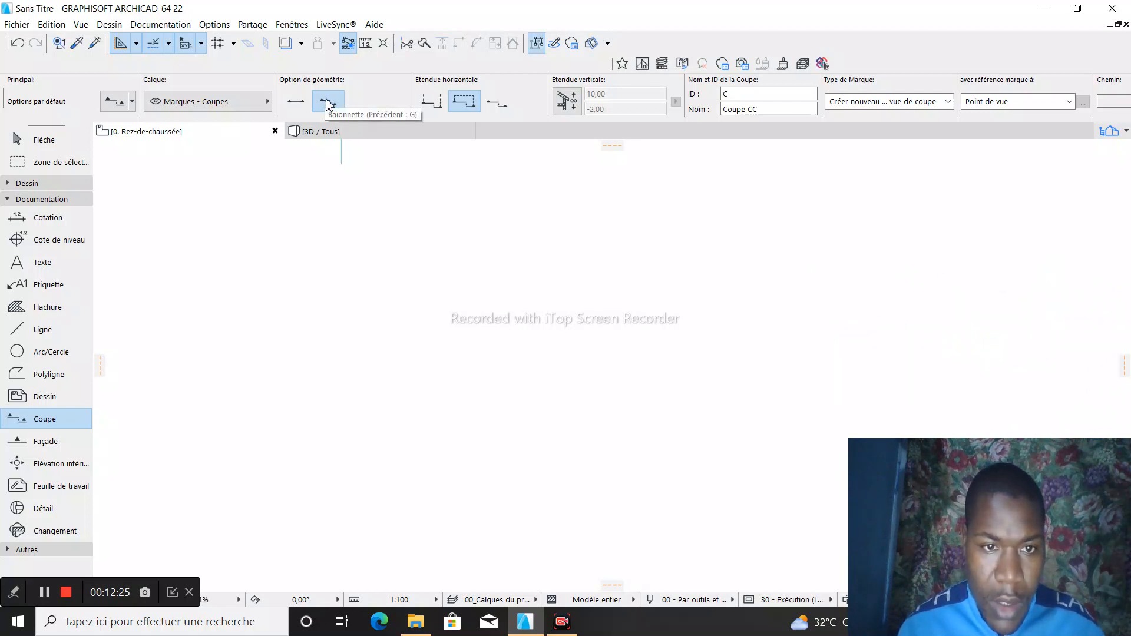
- Try to draw a straight horizontal section line about 17.8 long with the simple geometry, looking downward
click(296, 103)
click(276, 298)
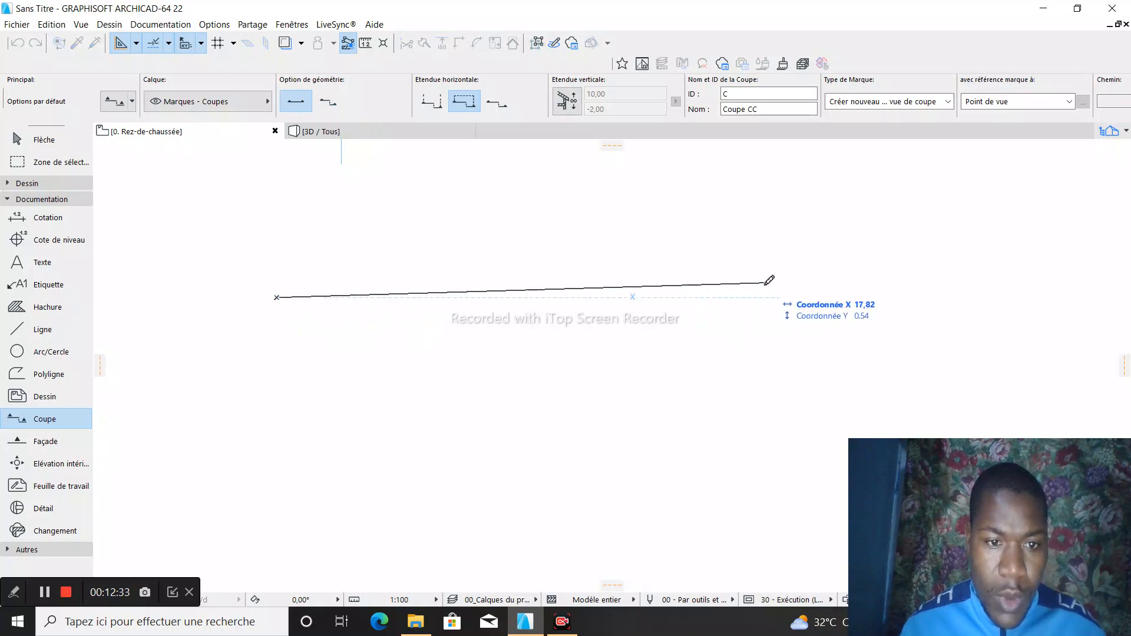
click(764, 296)
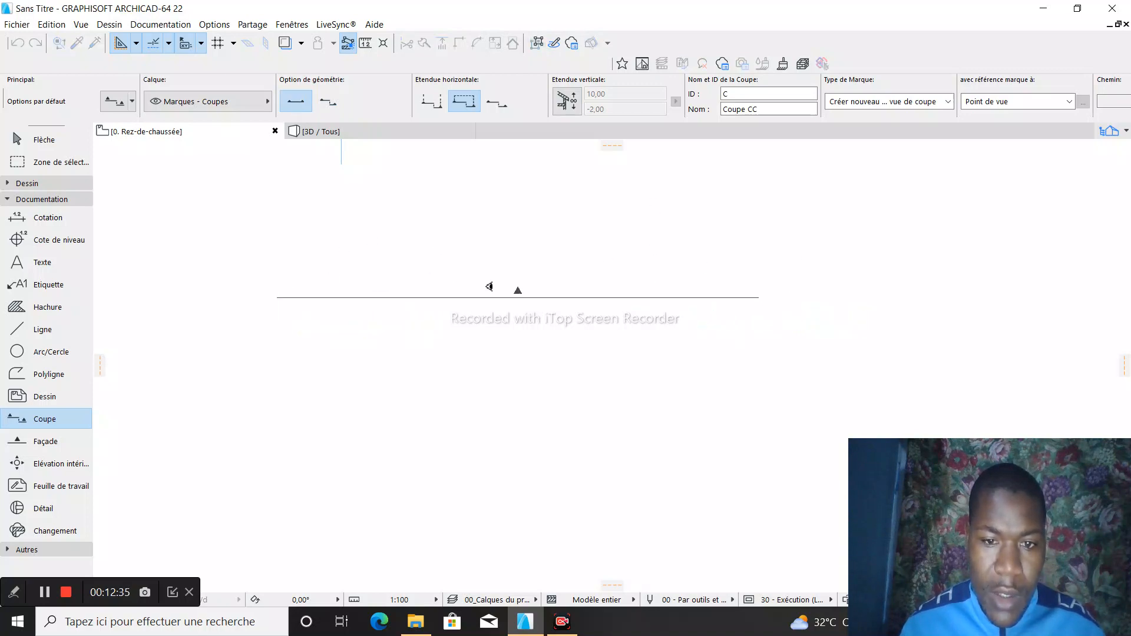
click(526, 324)
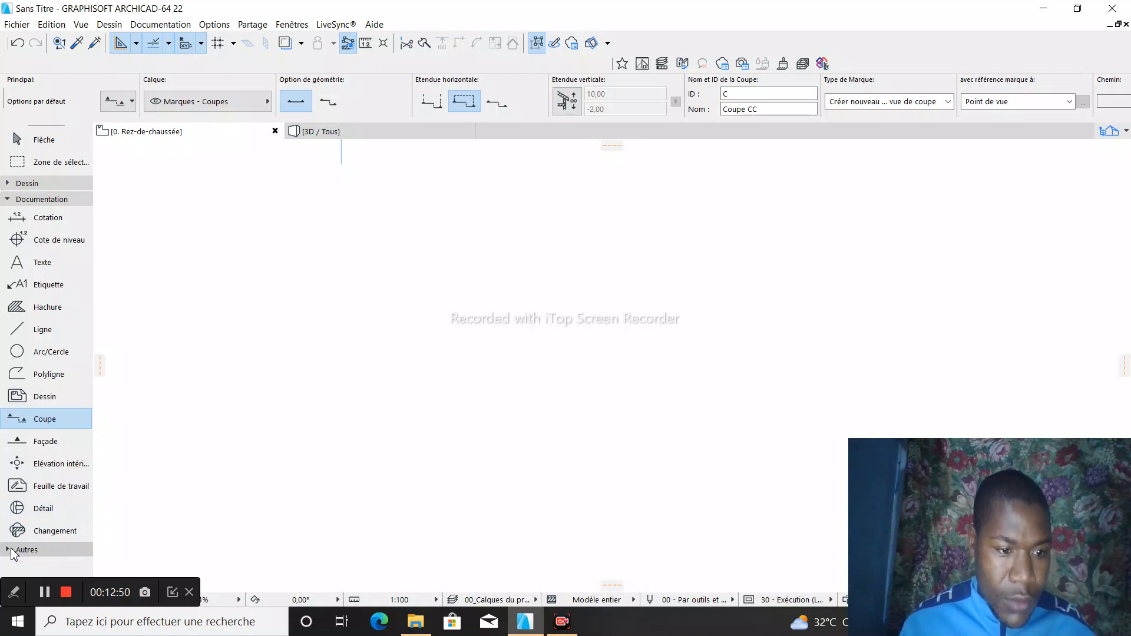
- Collapse the Documentation tool group, expand the Autres group and activate the Lampe tool
click(7, 199)
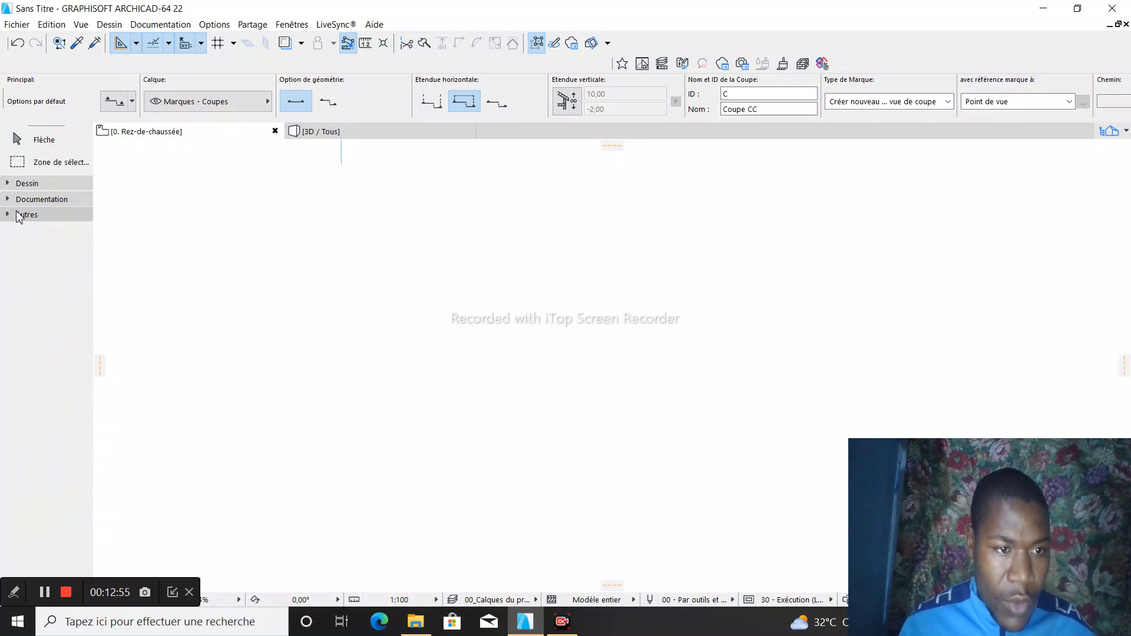
click(8, 216)
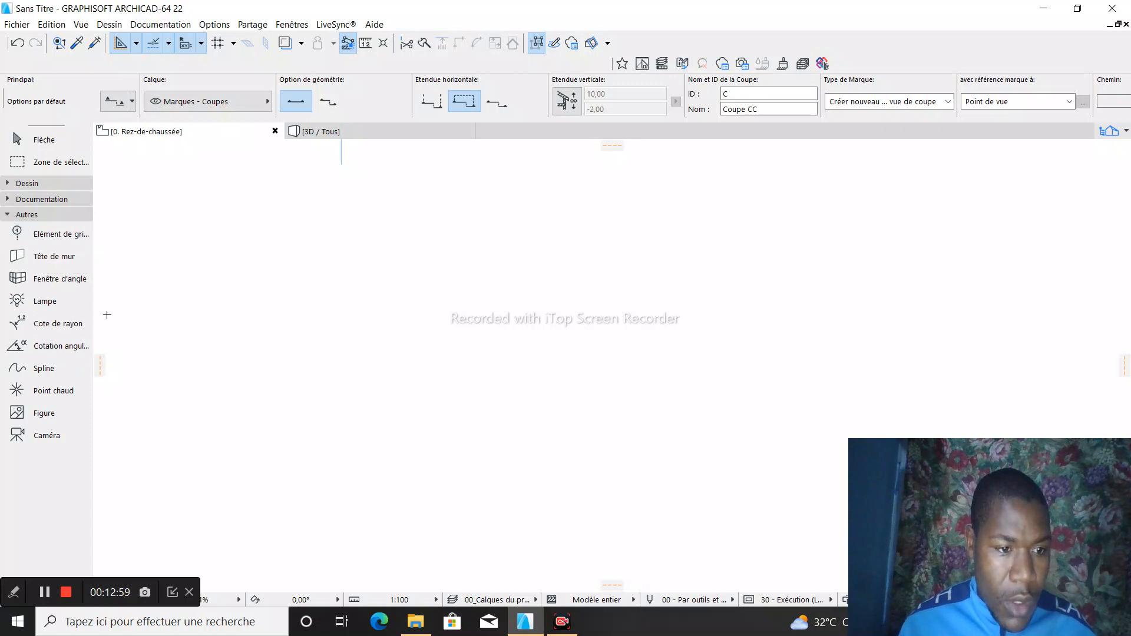
click(37, 306)
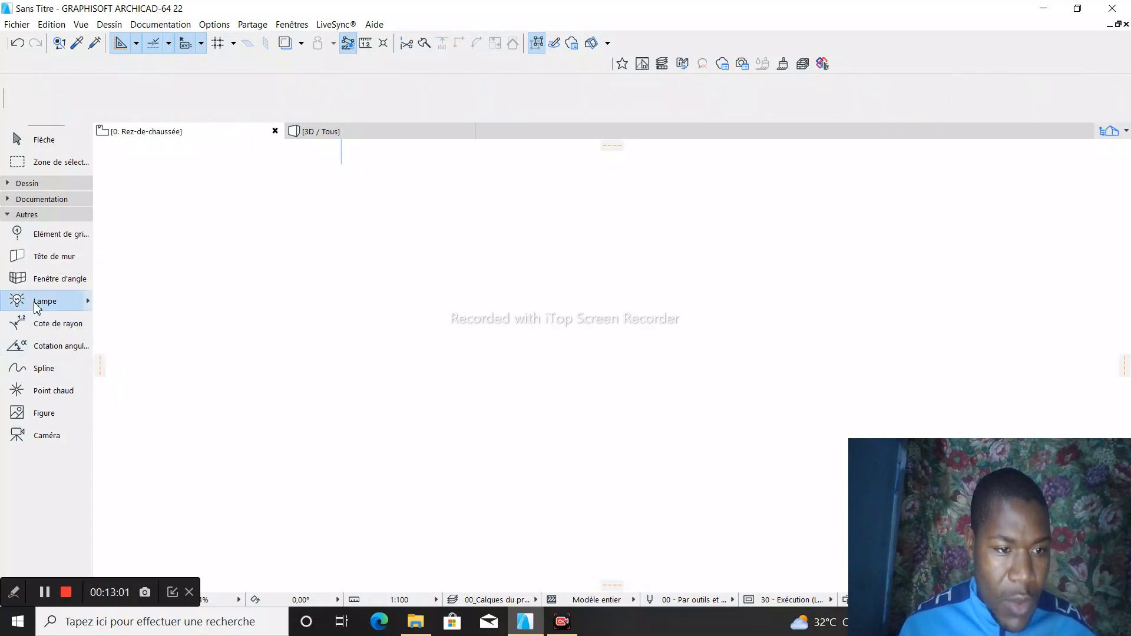
- Browse the lamp favourites, checking their display options and the contents of the Favoris and 35 - Lampes folders
click(89, 304)
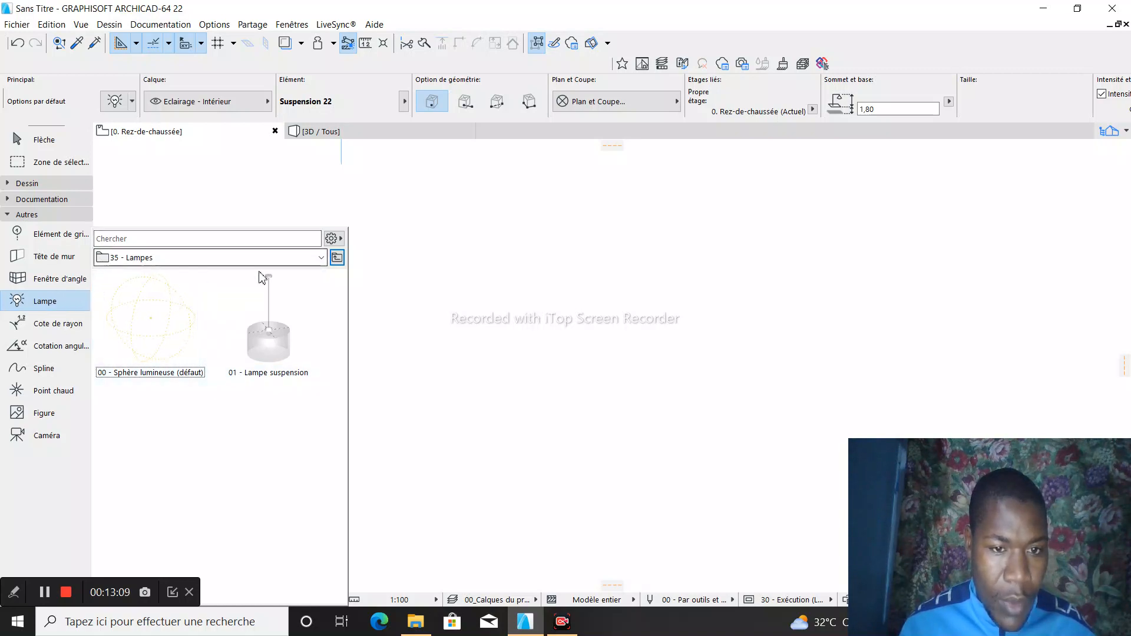
click(331, 239)
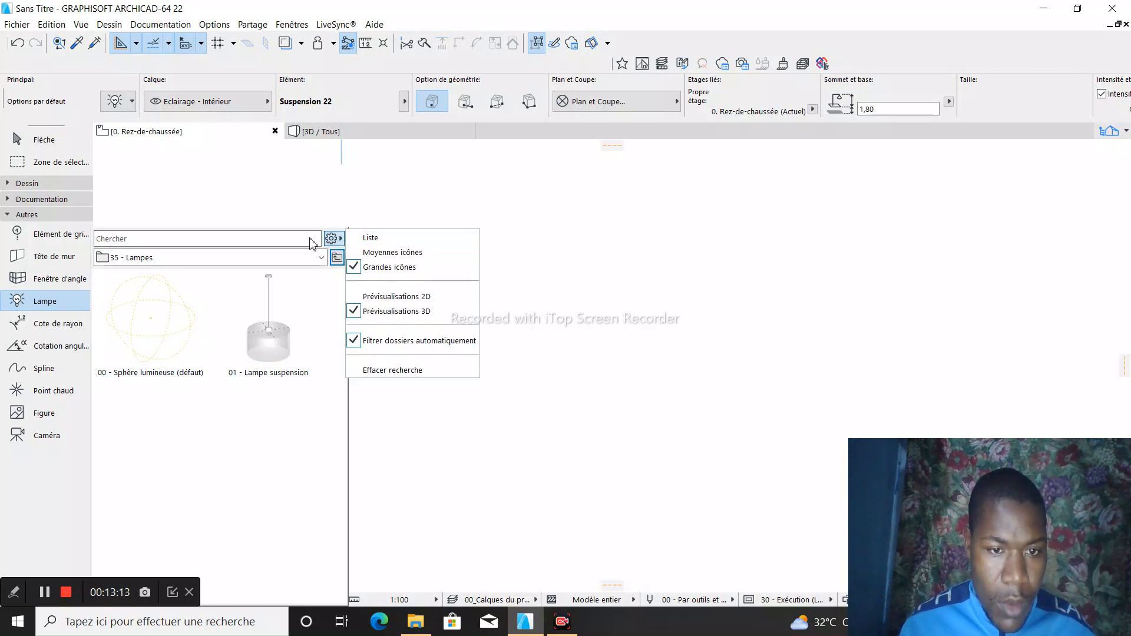
click(121, 263)
click(112, 262)
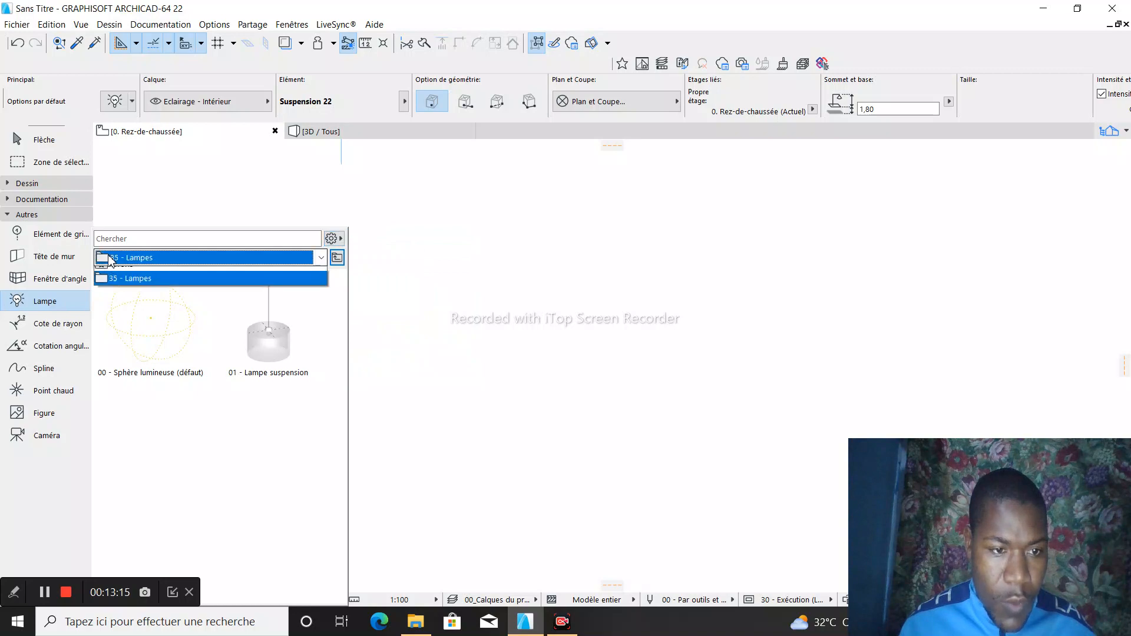
click(112, 263)
click(112, 262)
click(120, 274)
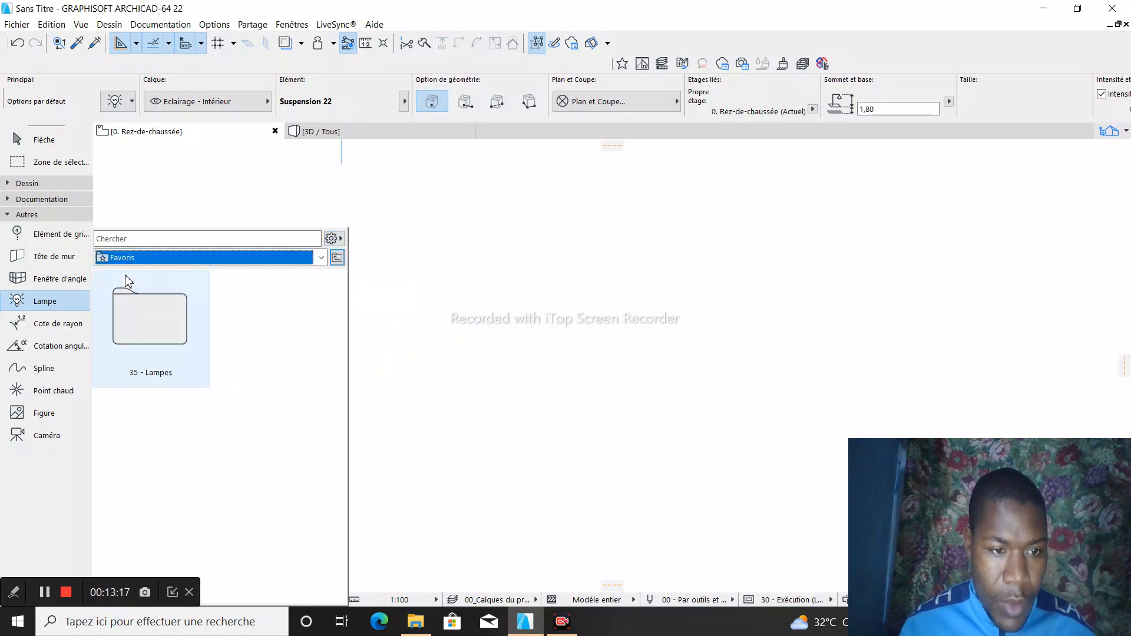
click(141, 347)
double_click(141, 348)
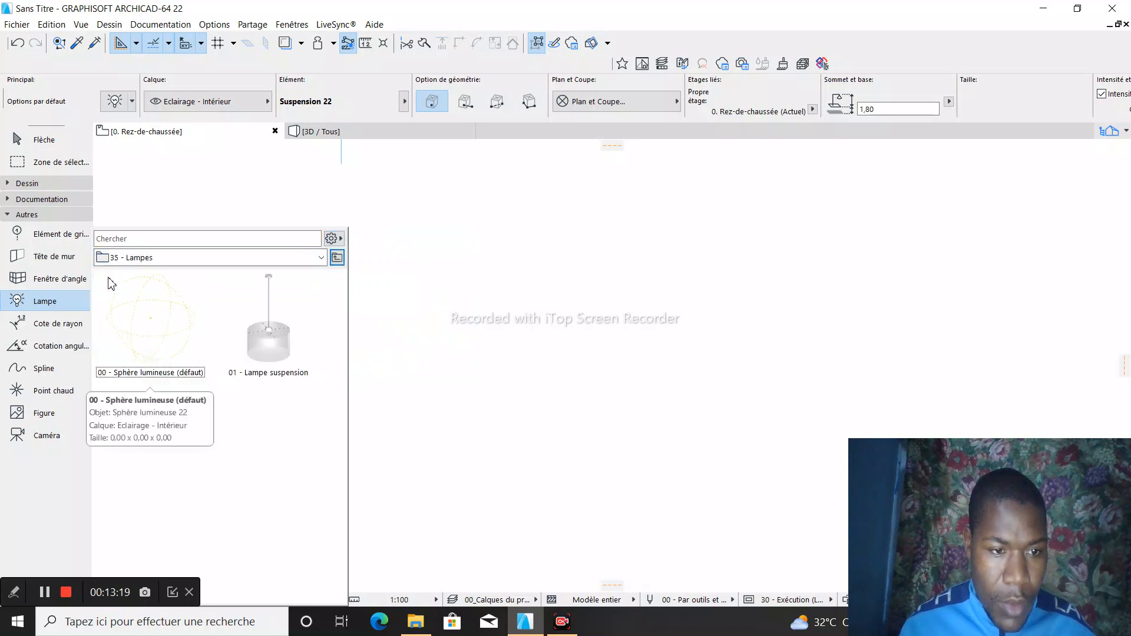
click(118, 257)
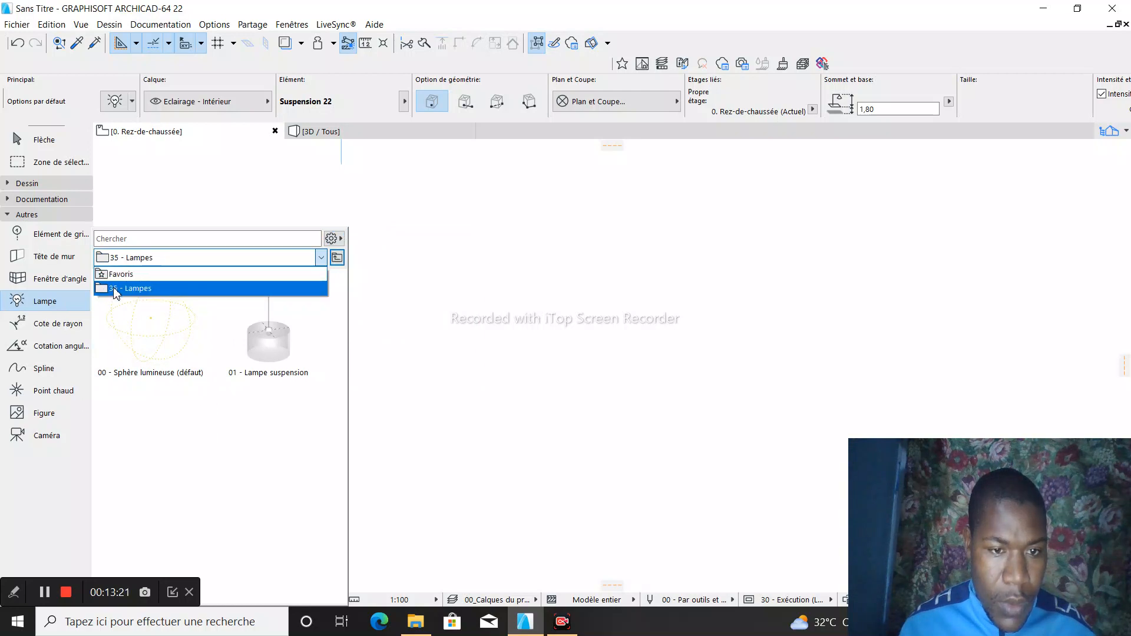
click(115, 288)
click(322, 259)
click(321, 263)
click(43, 592)
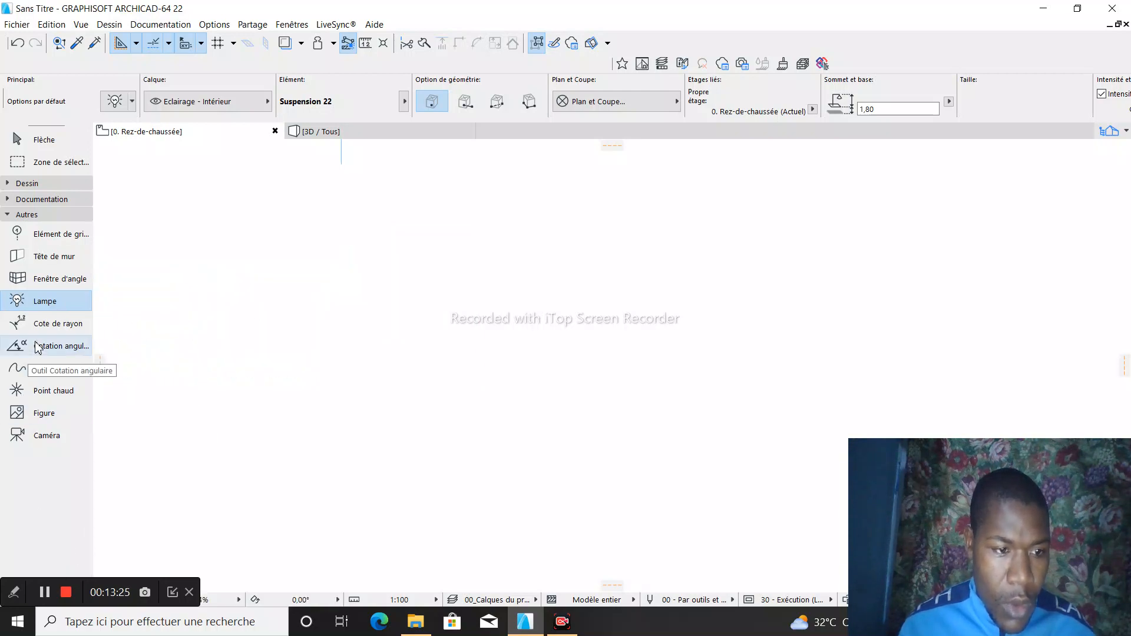
- Examine the lamp models in the Lampes Intérieures 22 library folder from the default lamp settings, and close the settings without changes
double_click(28, 302)
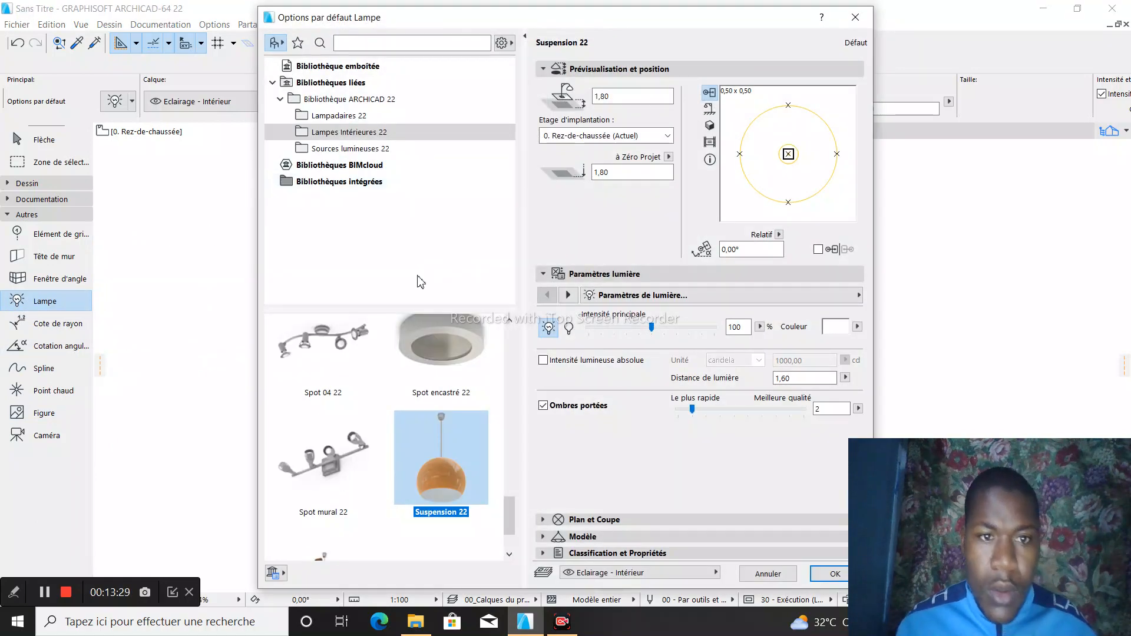
scroll(389, 351, up, 5)
scroll(398, 355, up, 10)
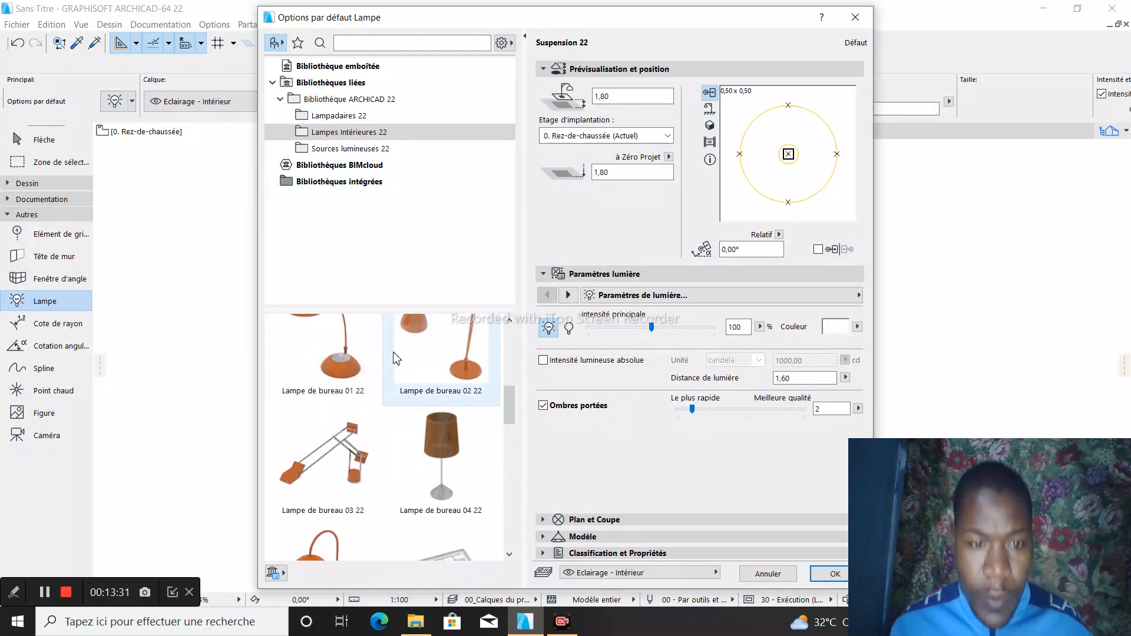
scroll(396, 358, down, 10)
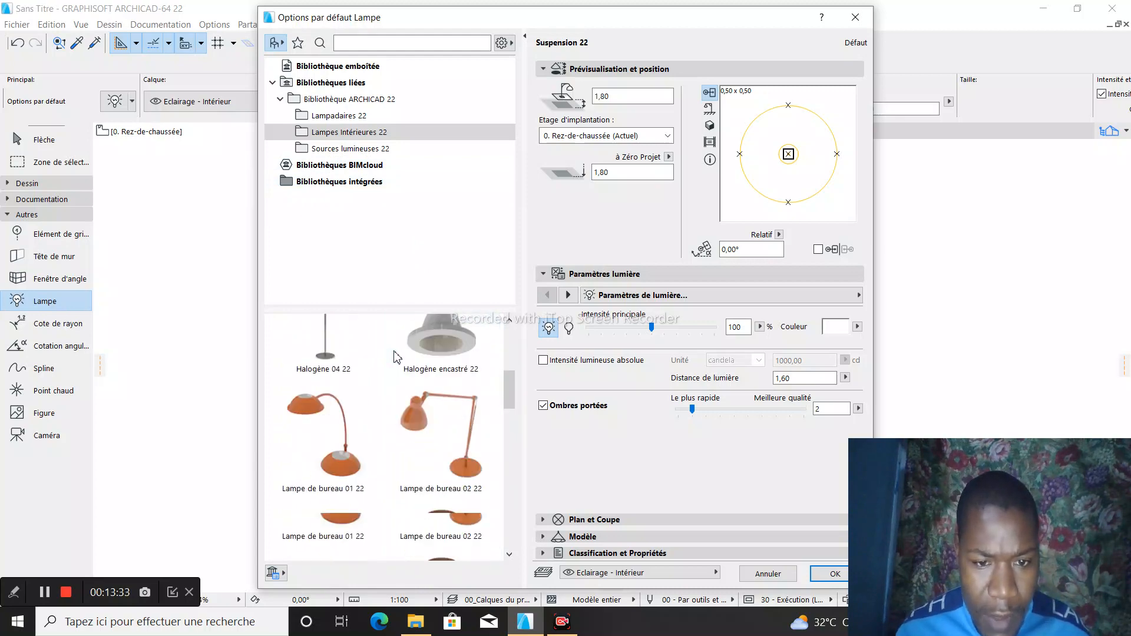
scroll(397, 357, down, 1)
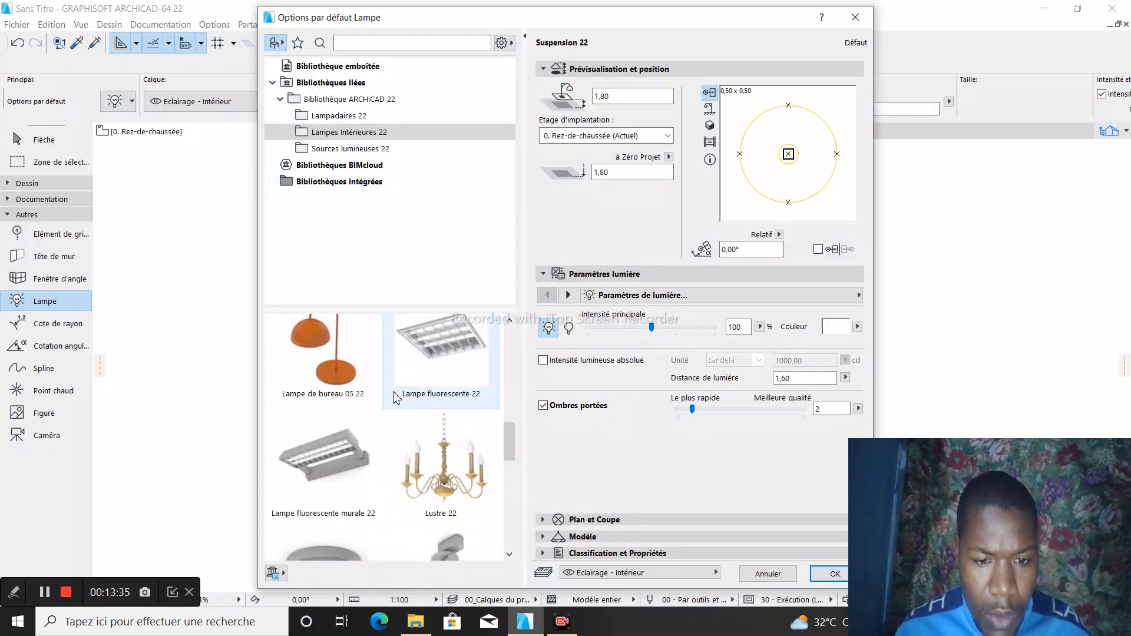
scroll(455, 463, down, 3)
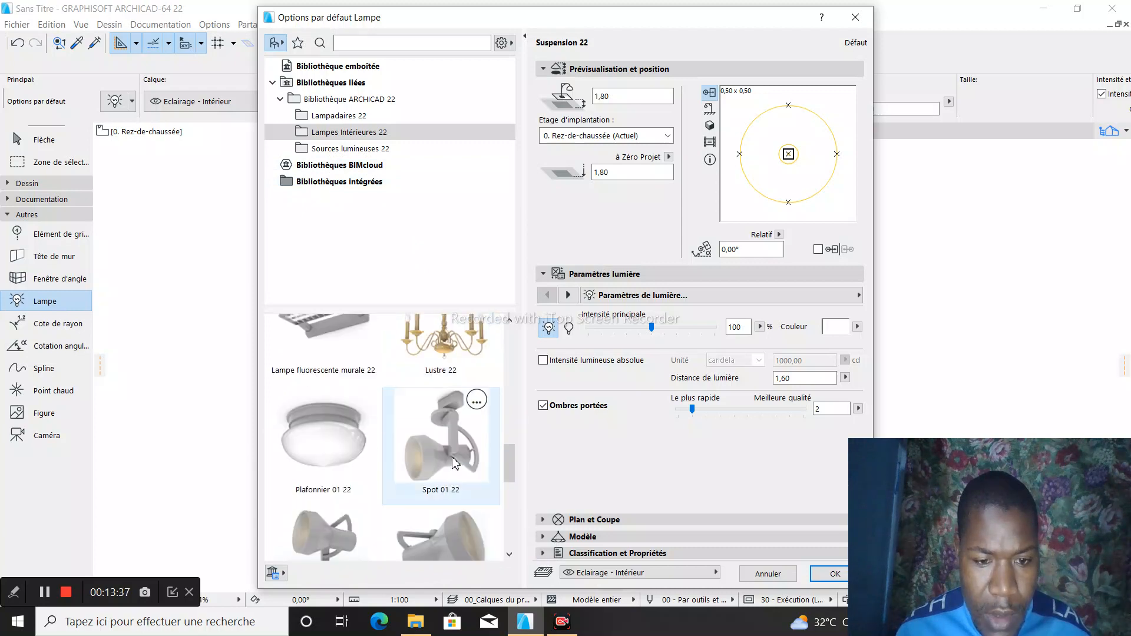
scroll(332, 446, down, 2)
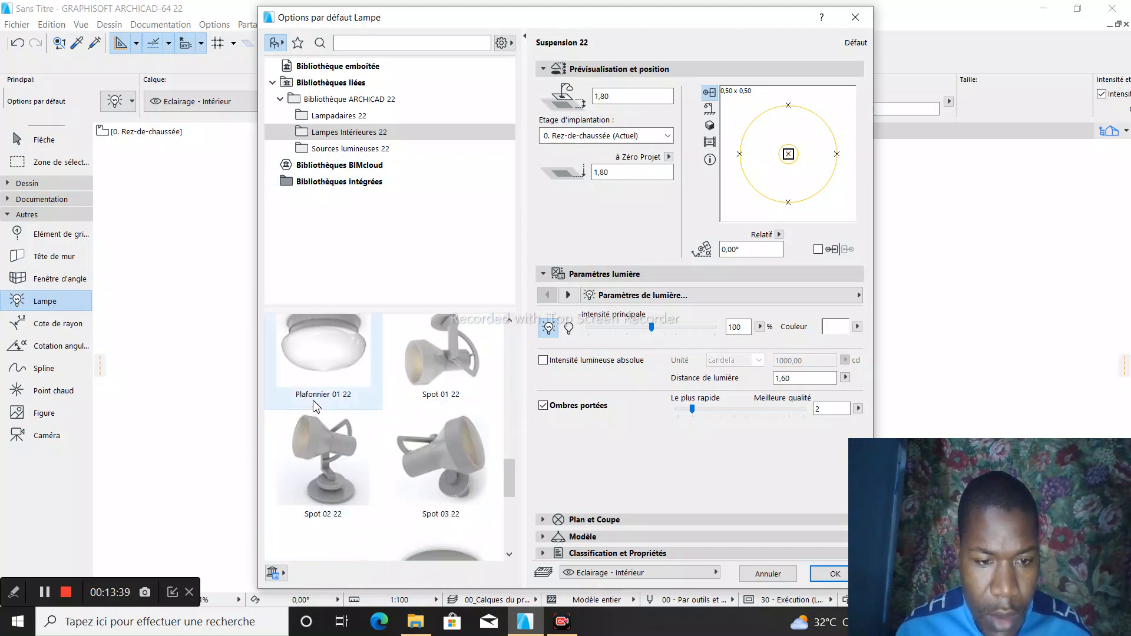
scroll(329, 400, down, 2)
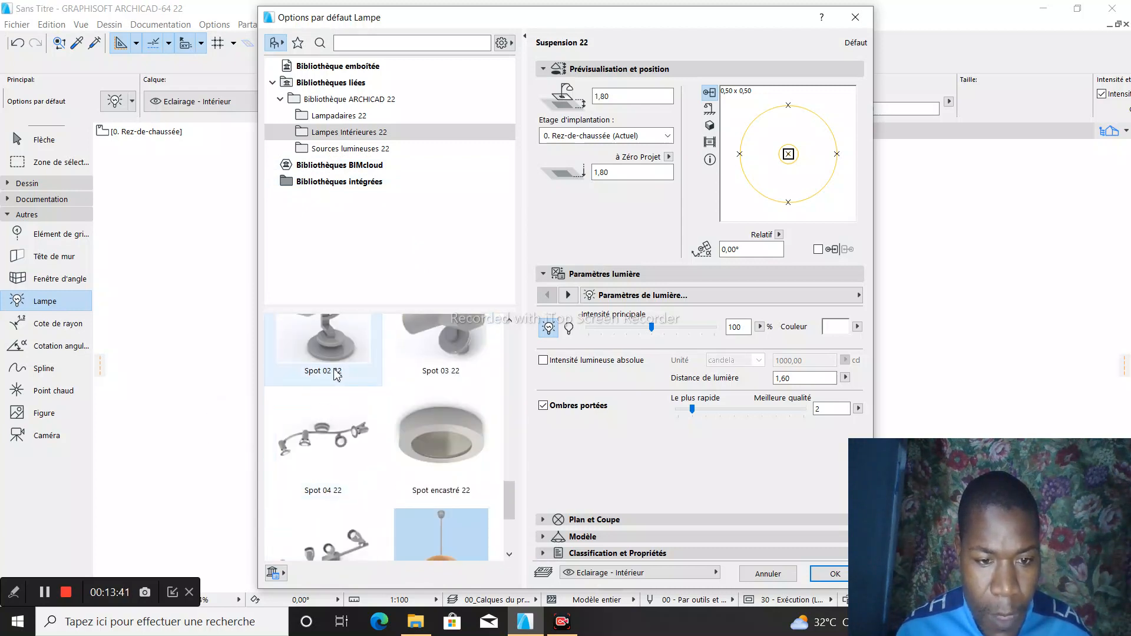
scroll(413, 406, down, 3)
scroll(414, 404, up, 10)
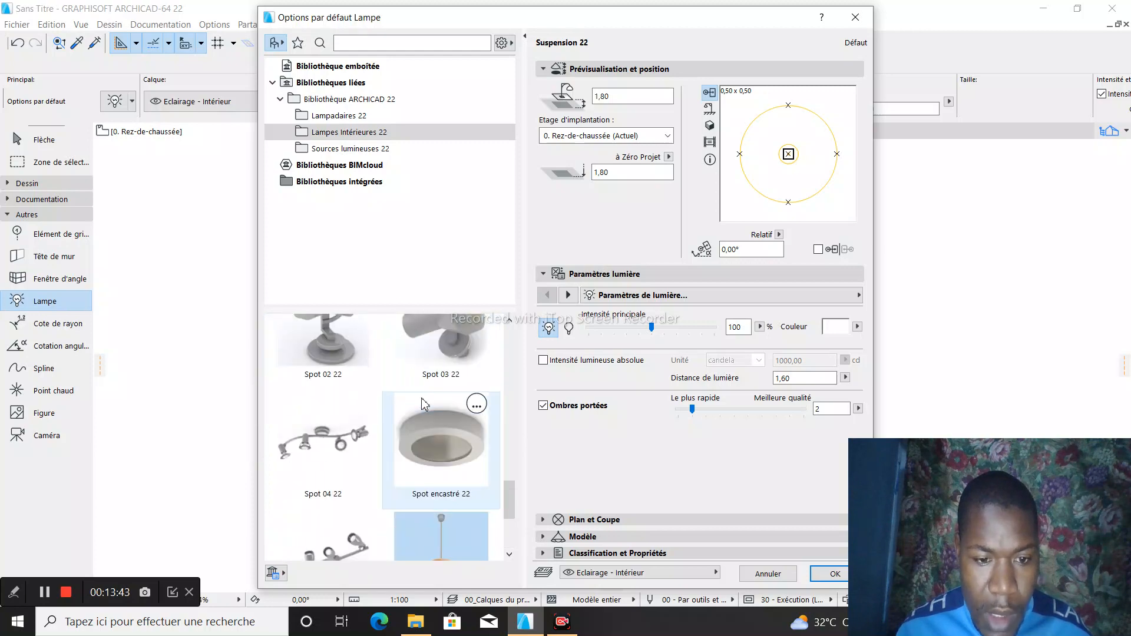
scroll(428, 403, up, 2)
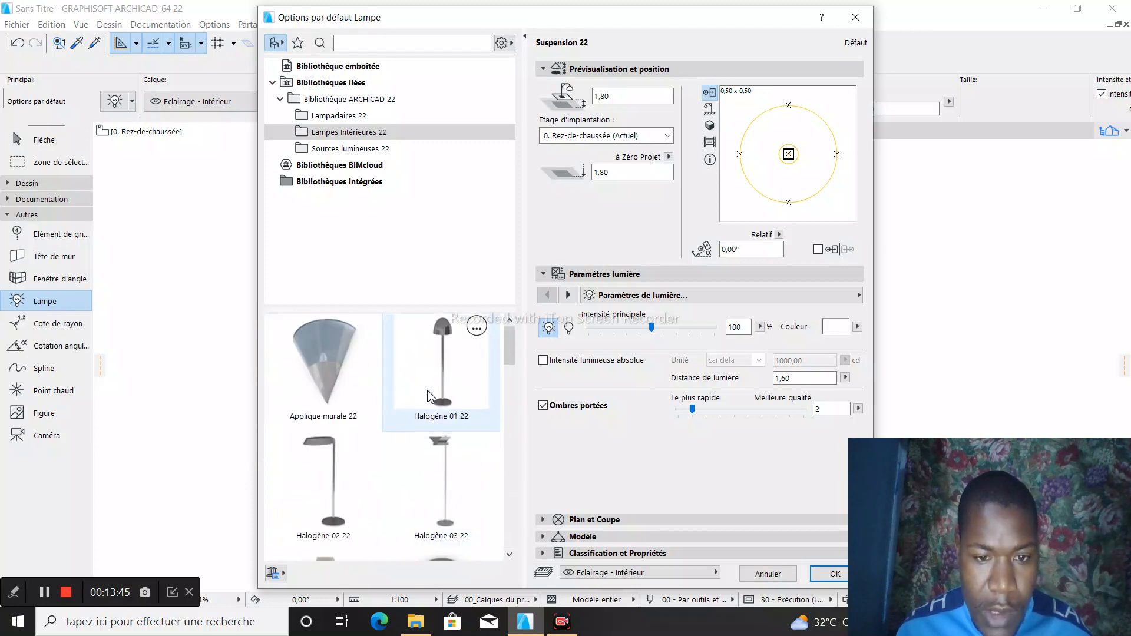
scroll(383, 412, down, 5)
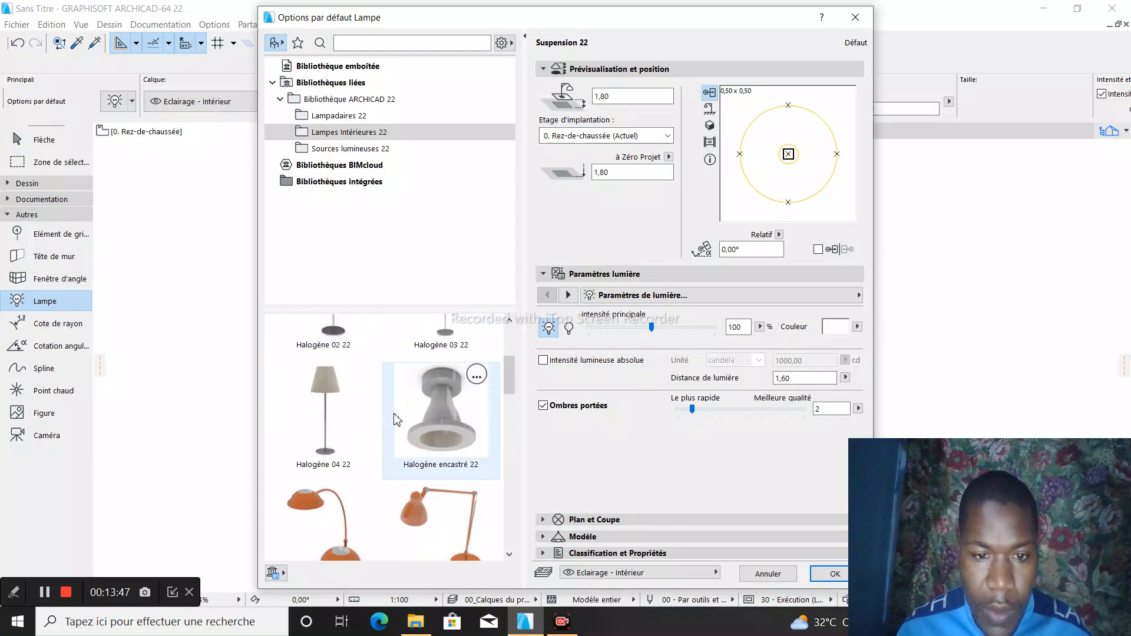
scroll(398, 421, down, 8)
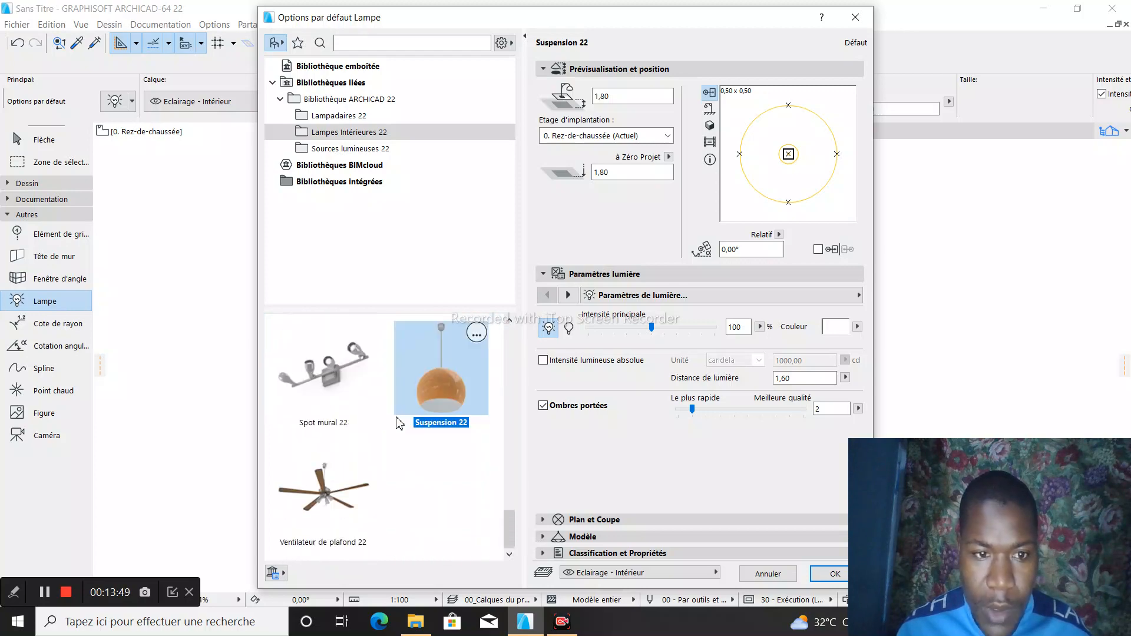
click(855, 17)
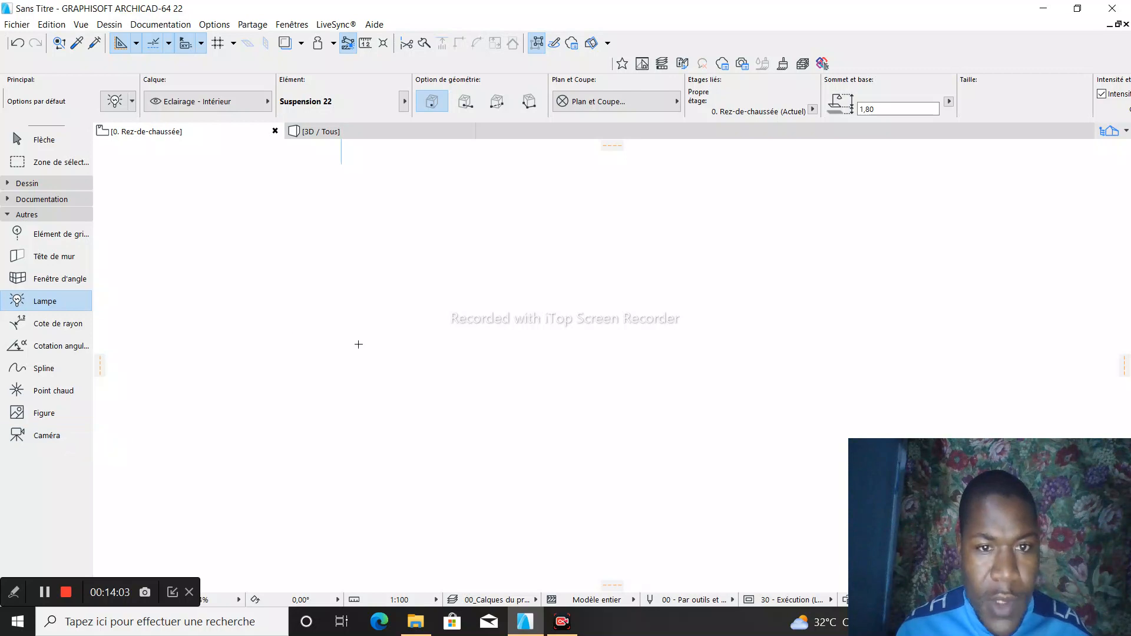
- Examine the camera options, including the distance and cone of vision values, and close them without changes
scroll(363, 343, down, 3)
scroll(363, 328, down, 2)
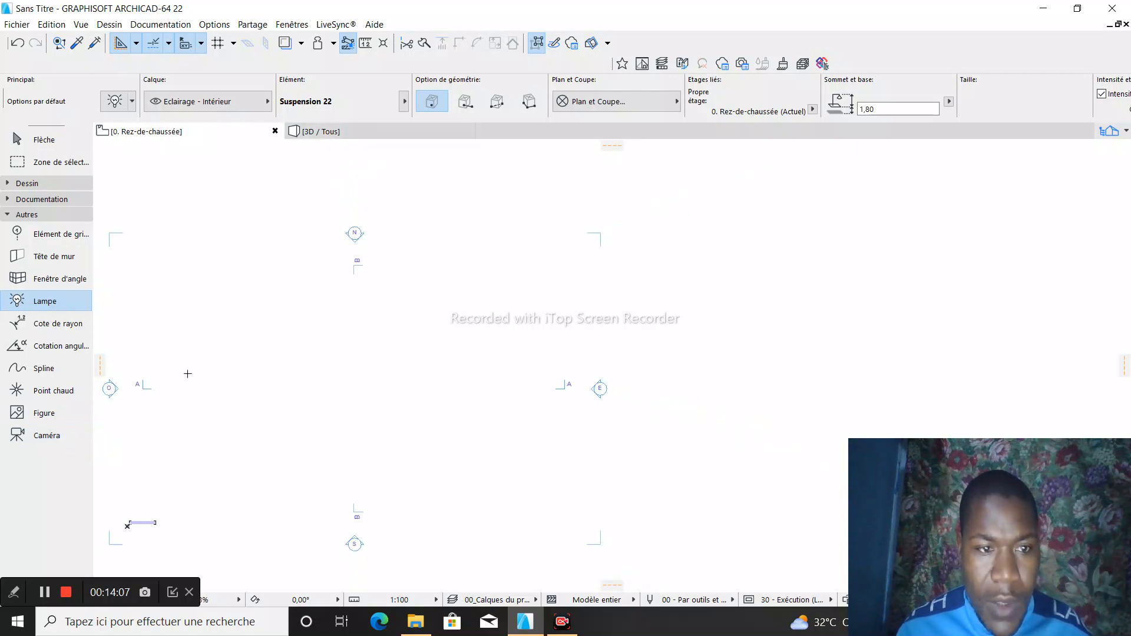
double_click(32, 443)
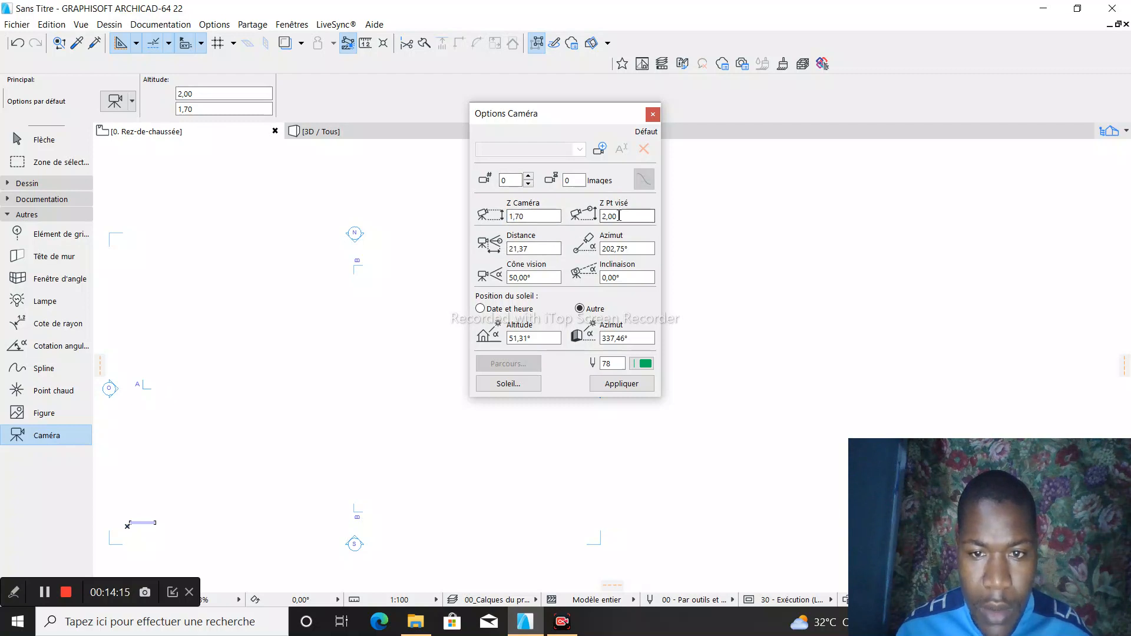
click(528, 248)
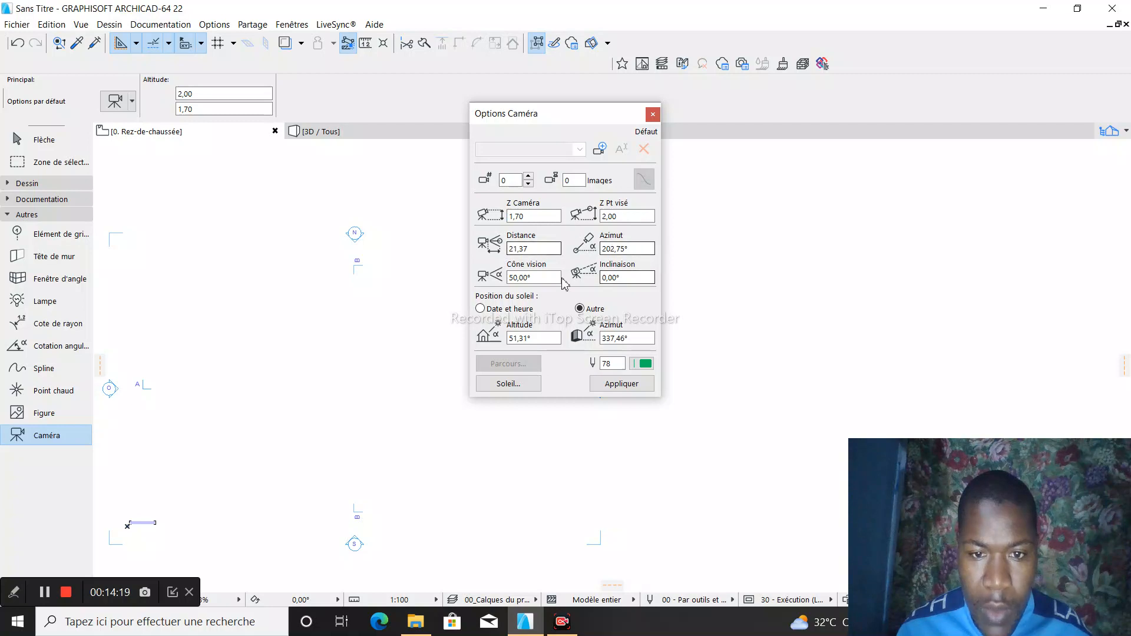
click(528, 277)
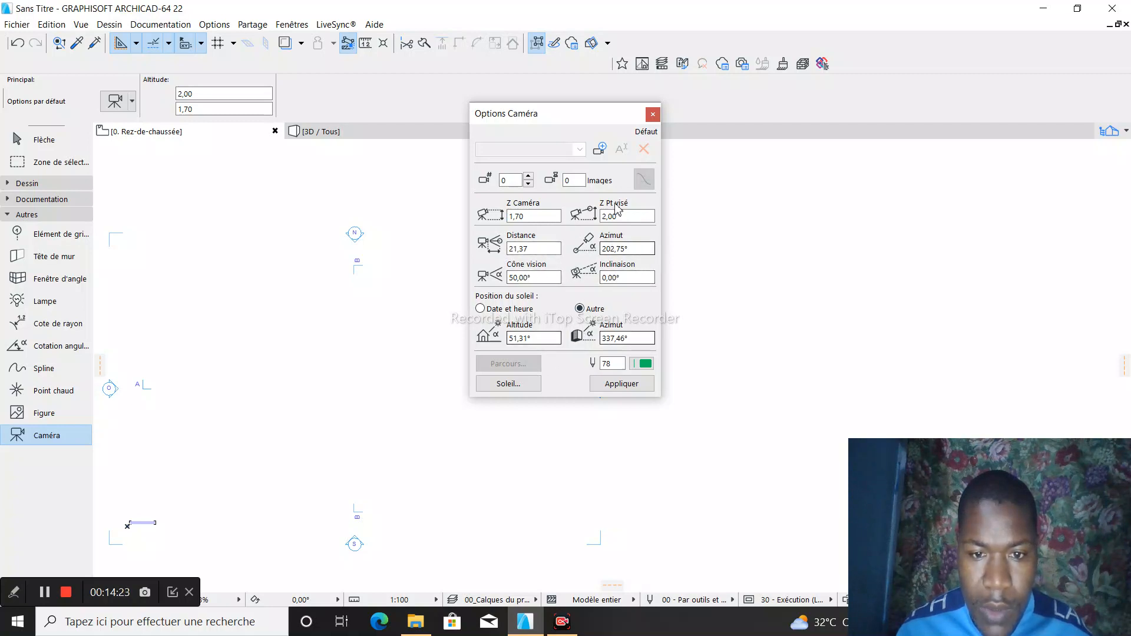
click(653, 115)
scroll(387, 328, down, 5)
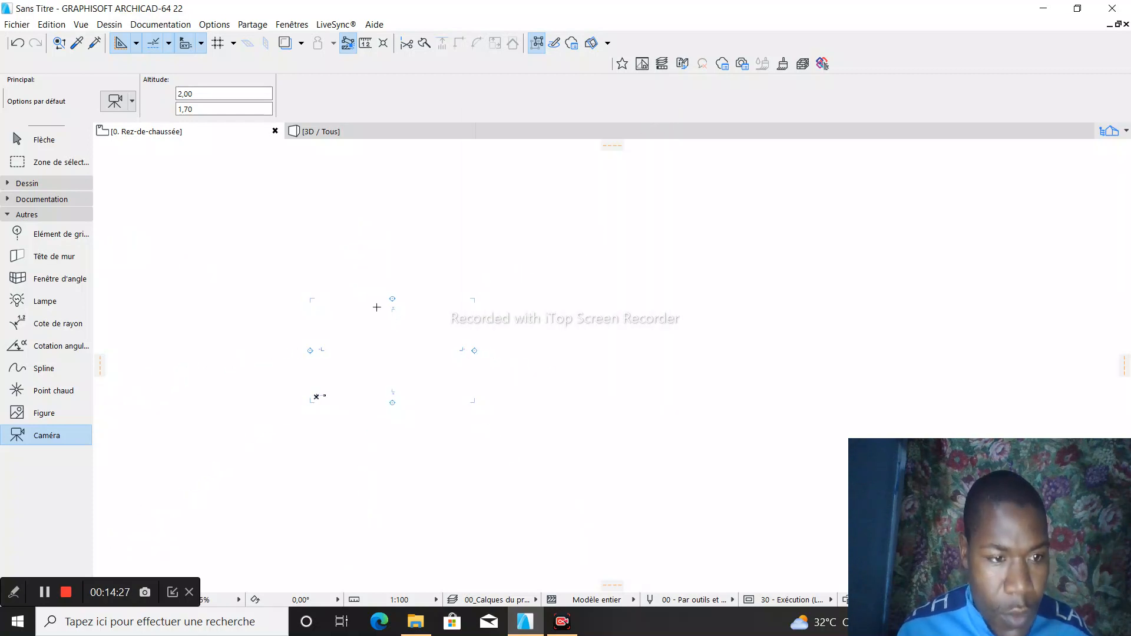
scroll(377, 307, down, 2)
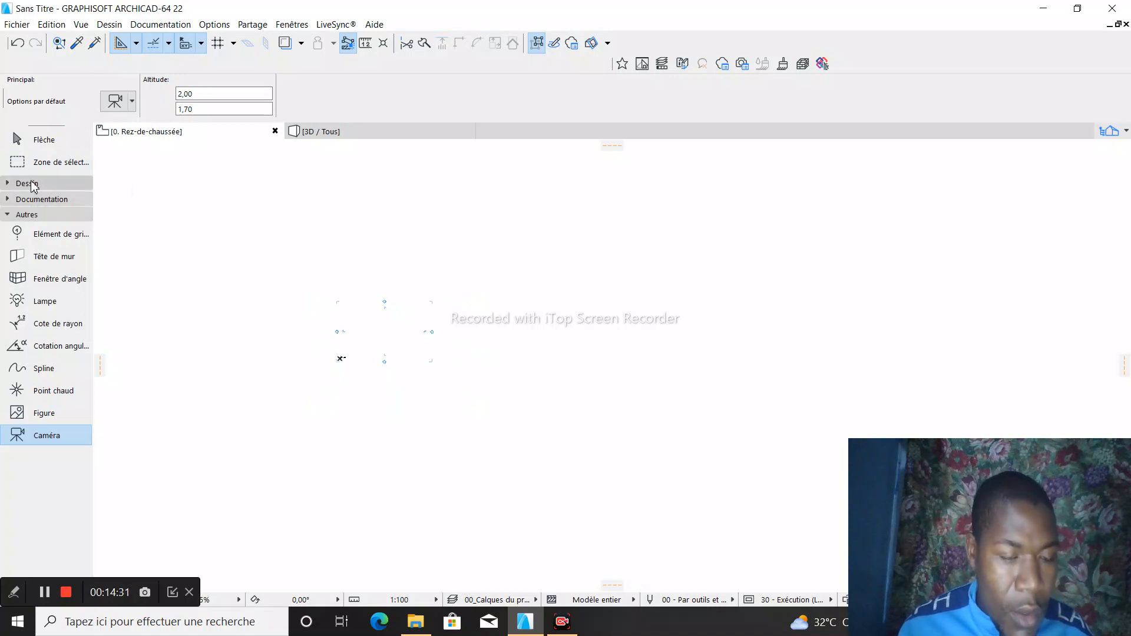
scroll(331, 356, up, 4)
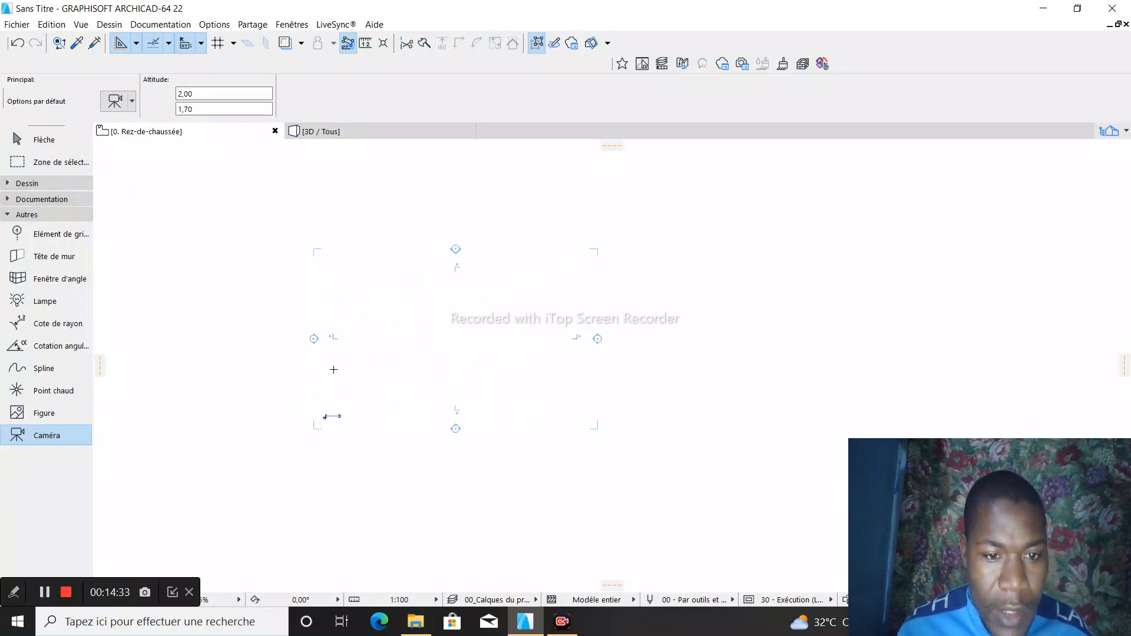
scroll(373, 245, down, 2)
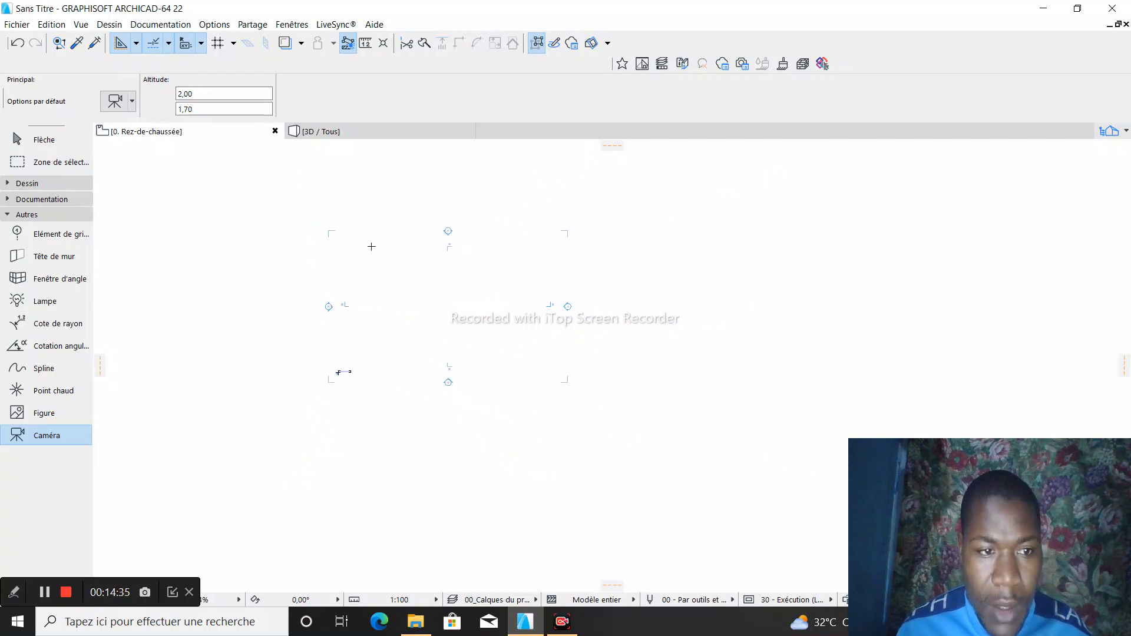
scroll(401, 218, up, 2)
scroll(302, 245, up, 1)
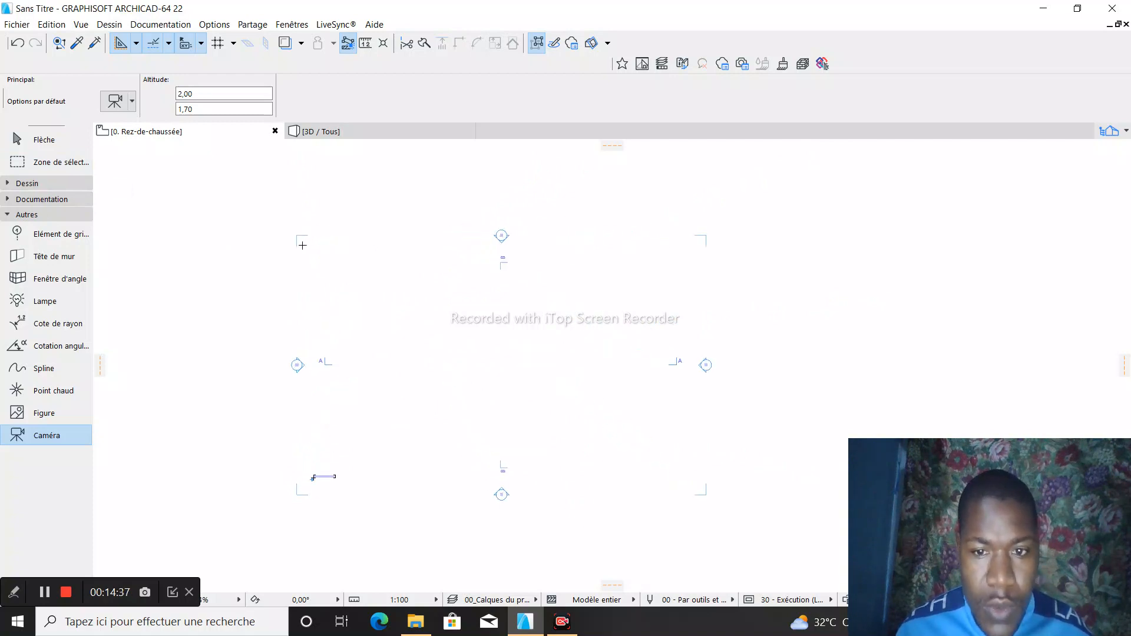
scroll(301, 232, down, 2)
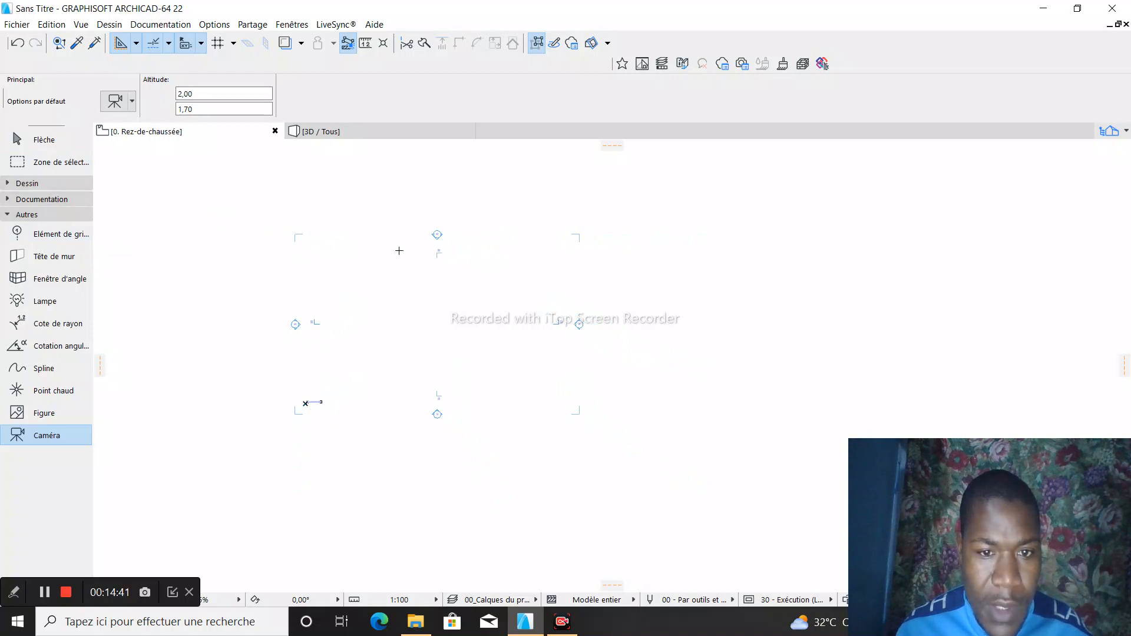
scroll(381, 245, up, 2)
scroll(393, 247, down, 1)
scroll(405, 248, down, 2)
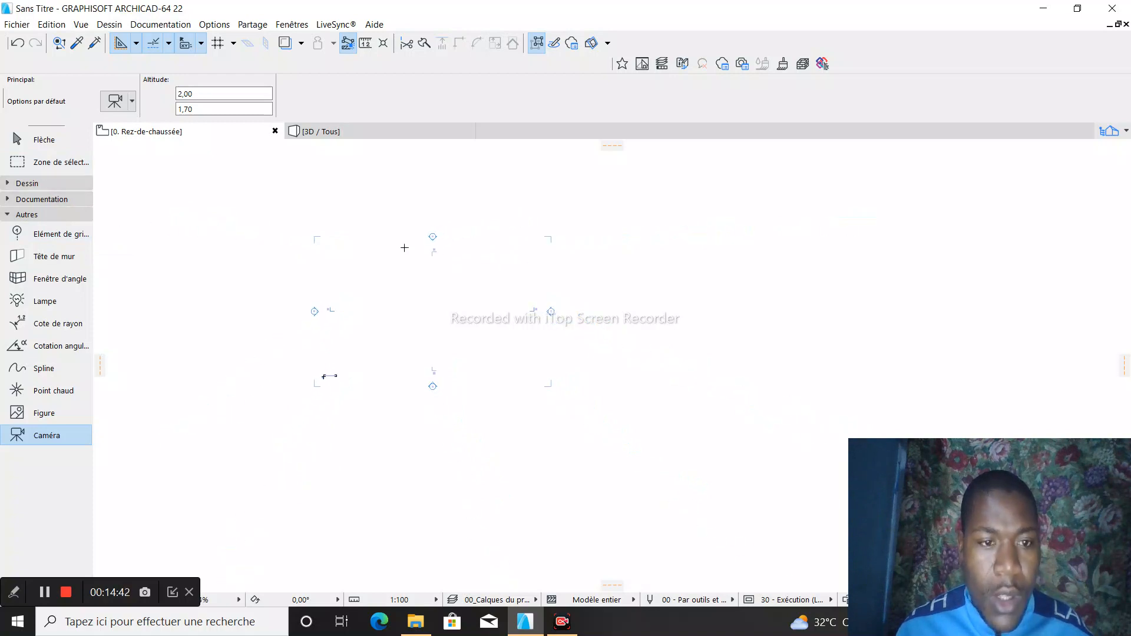
- Expand the Dessin tool group, open the default Mur settings and choose the basic structure, trying the composite option as well
click(26, 183)
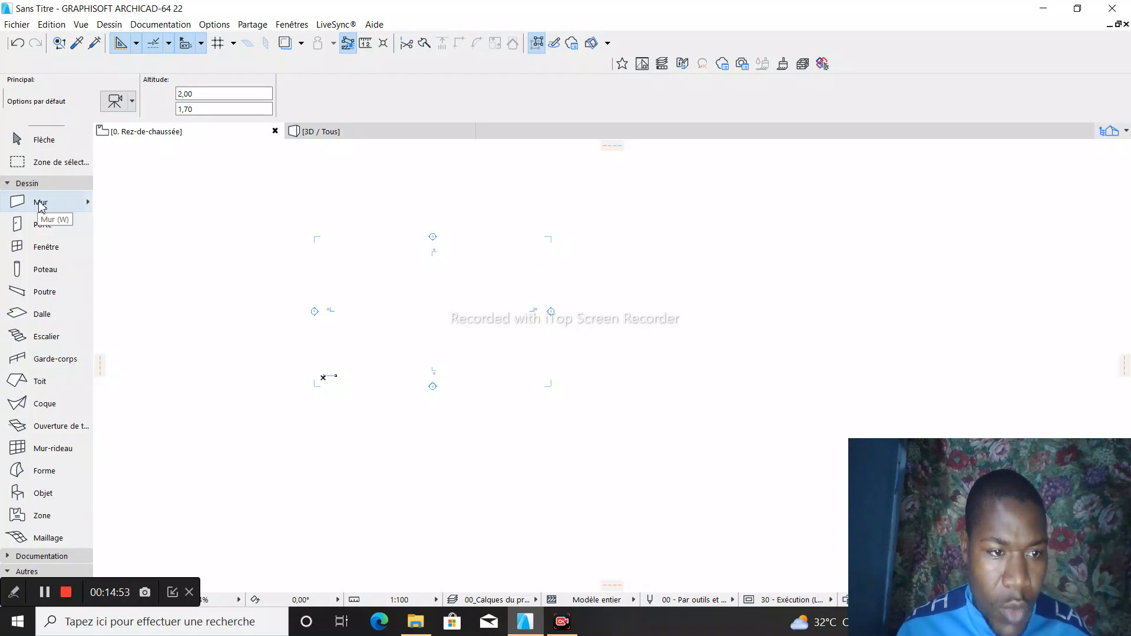
double_click(42, 203)
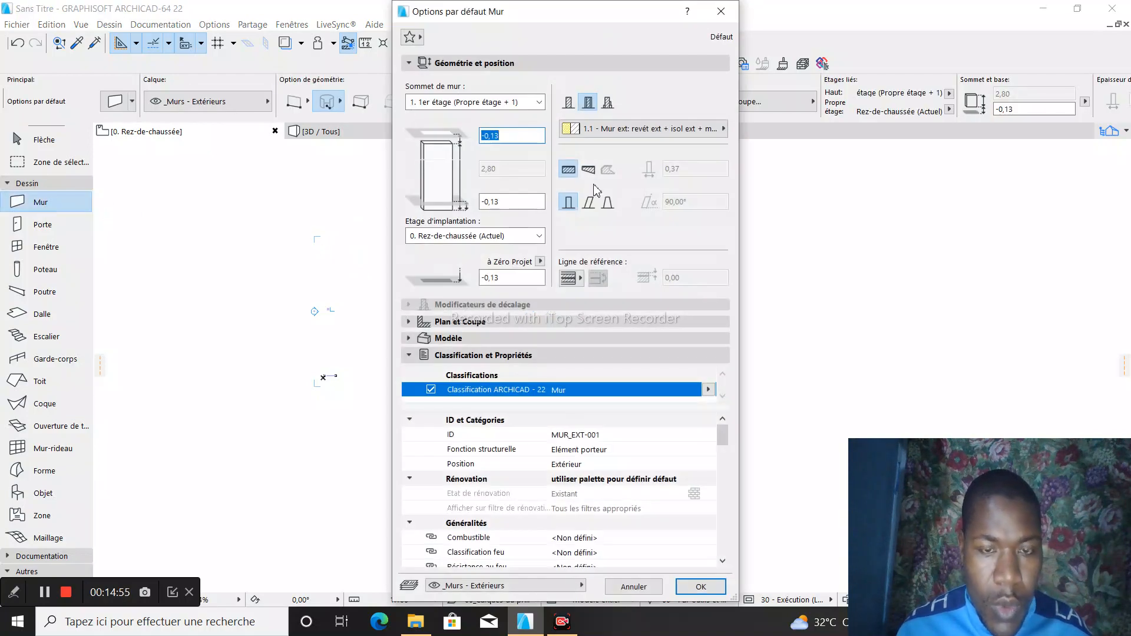
click(569, 103)
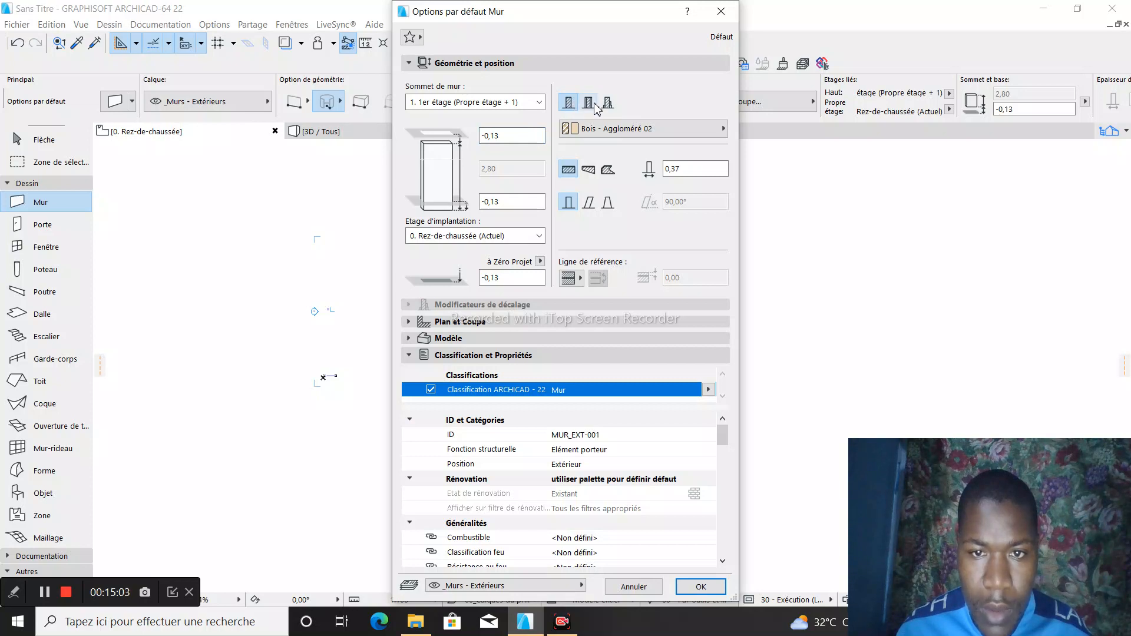
click(588, 102)
click(569, 104)
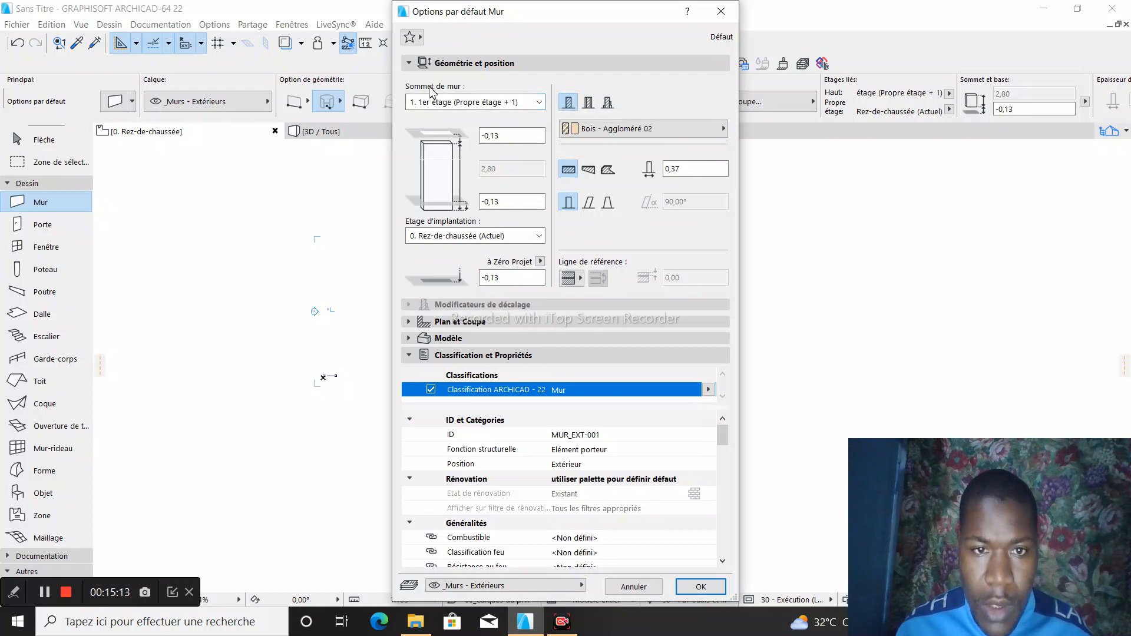
- Set the wall top to Non lié and the wall height to 3,00
click(538, 103)
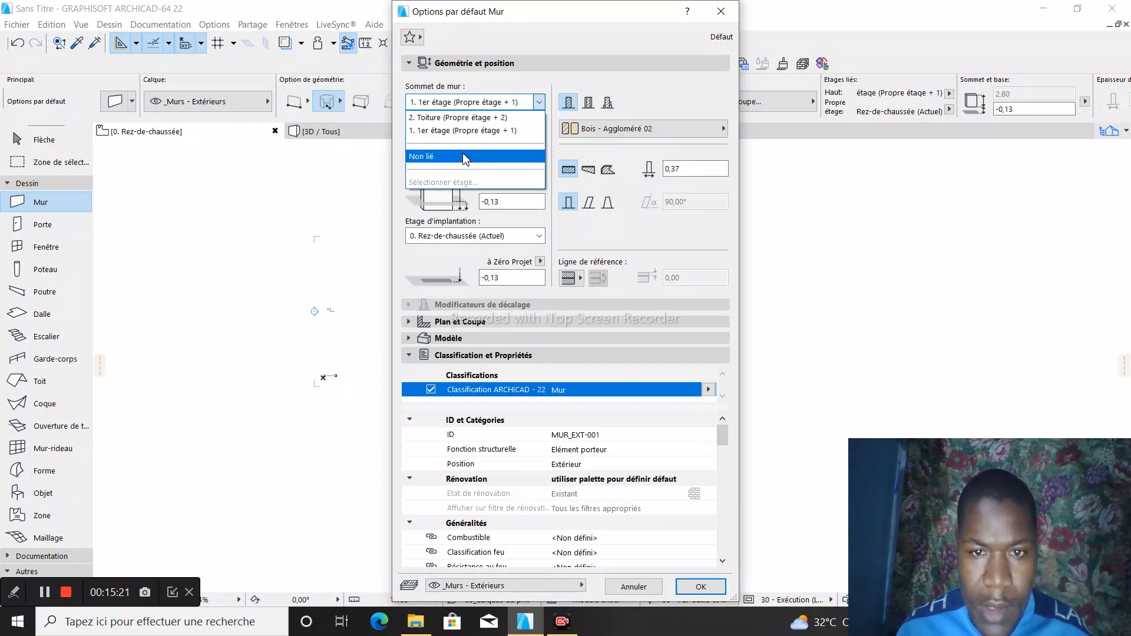
click(561, 88)
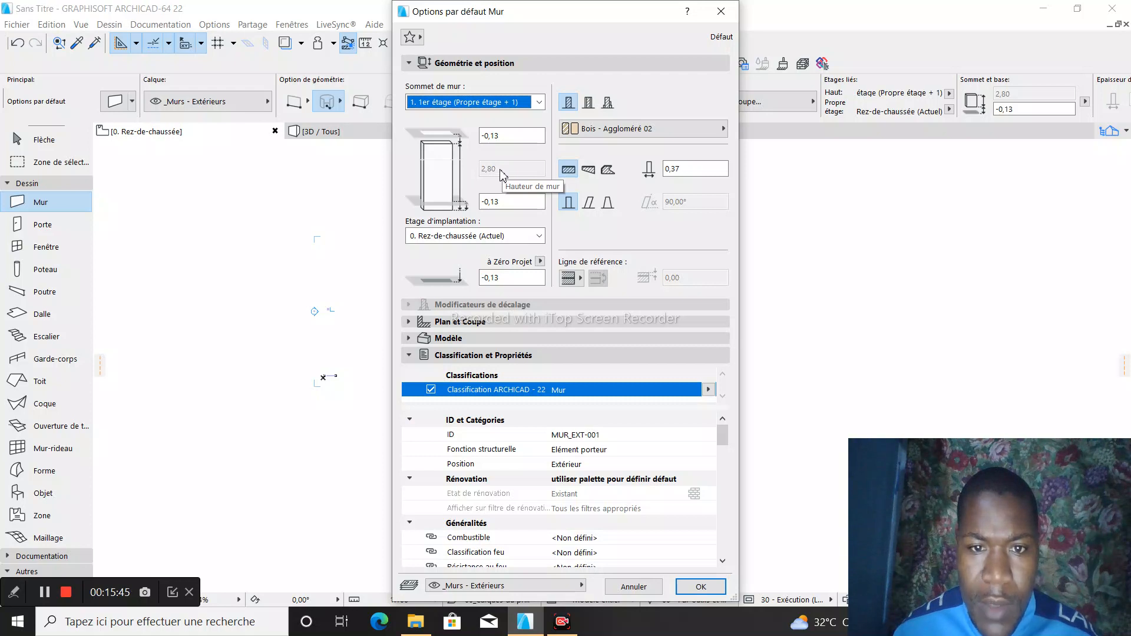
click(539, 102)
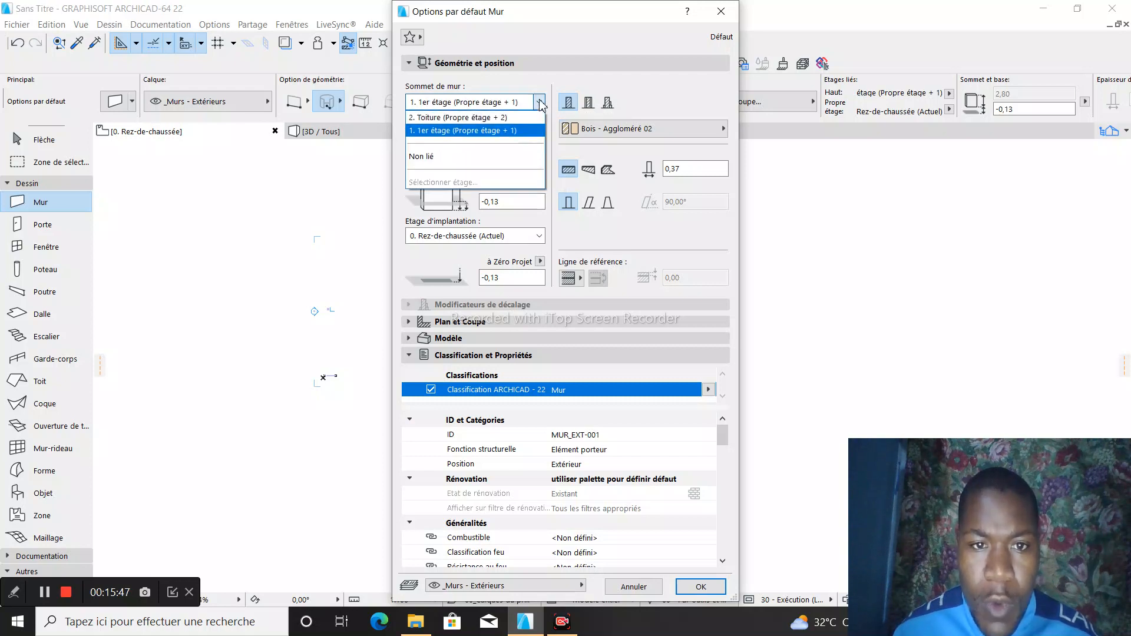
click(488, 158)
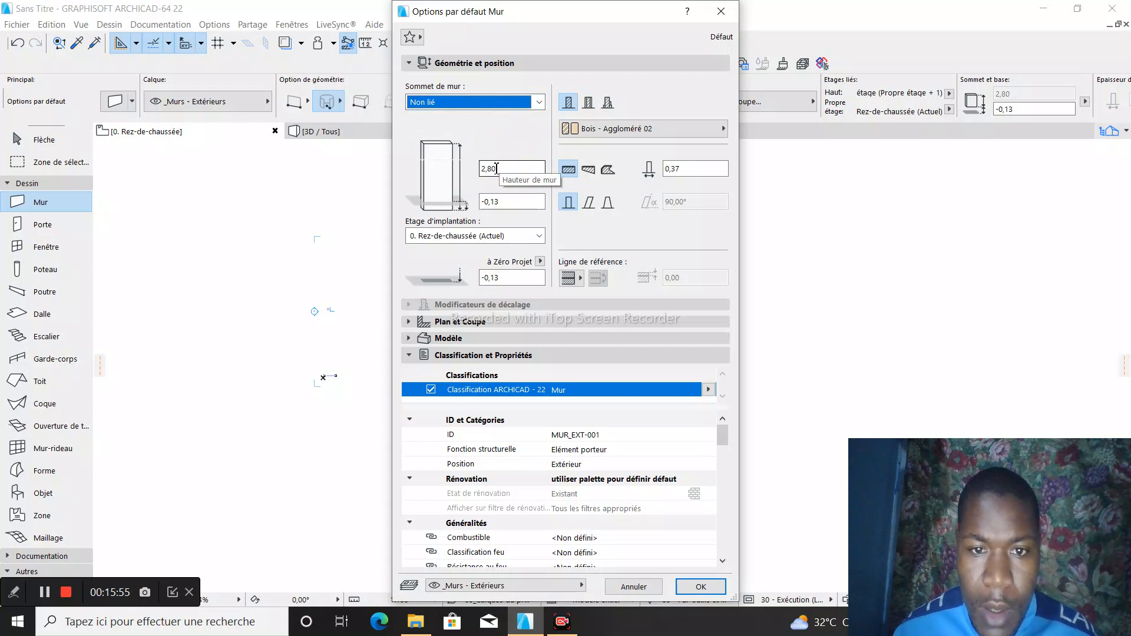
click(498, 169)
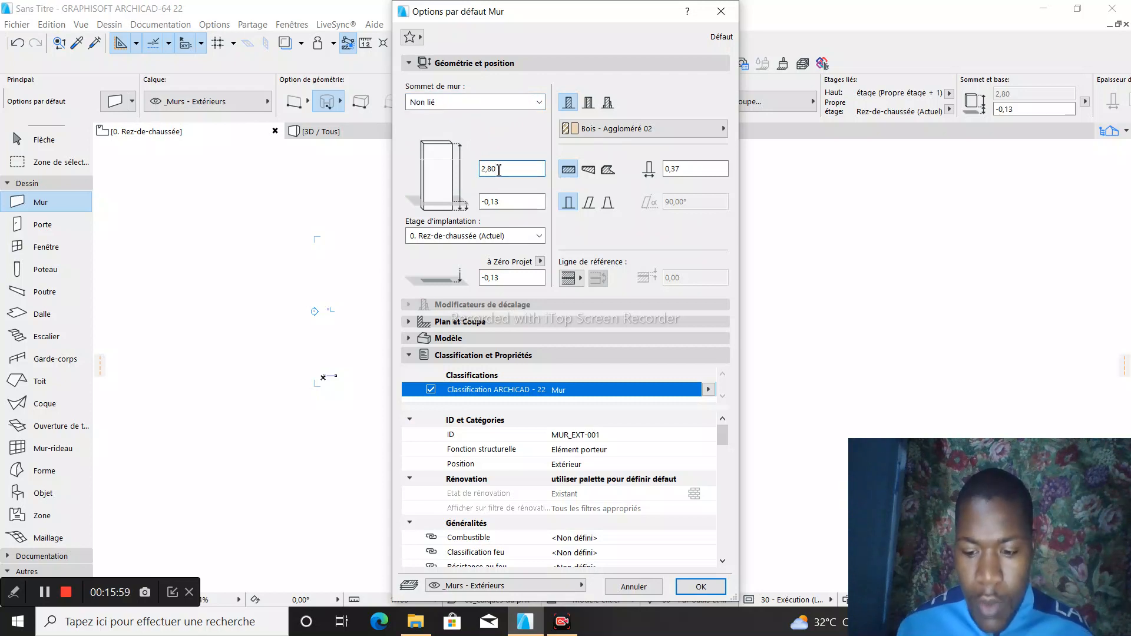
key(BackSpace)
key(BackSpace)
key(BackSpace)
key(BackSpace)
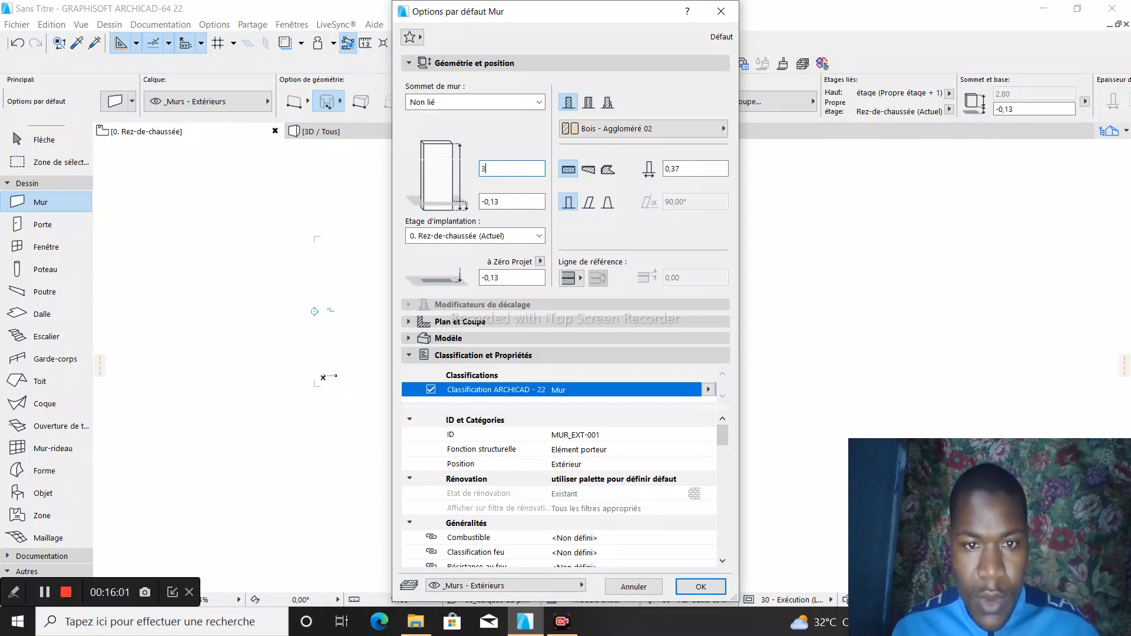
text(3,00)
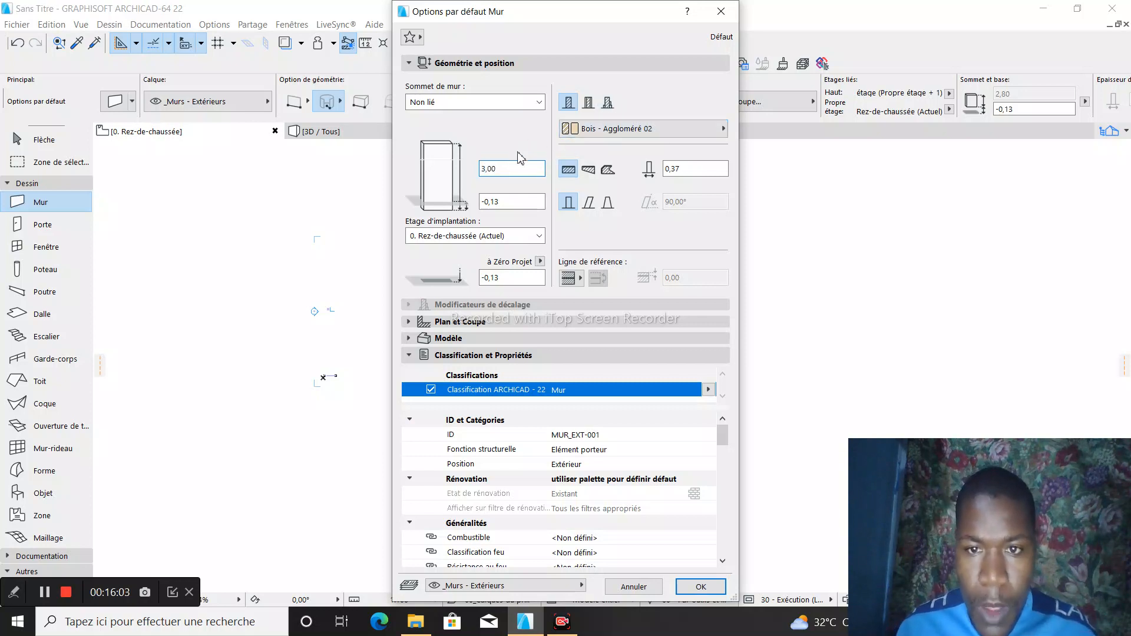
- Set the wall thickness to 0,15 and the building material to GENERIQUE - FINITION EXT
click(679, 168)
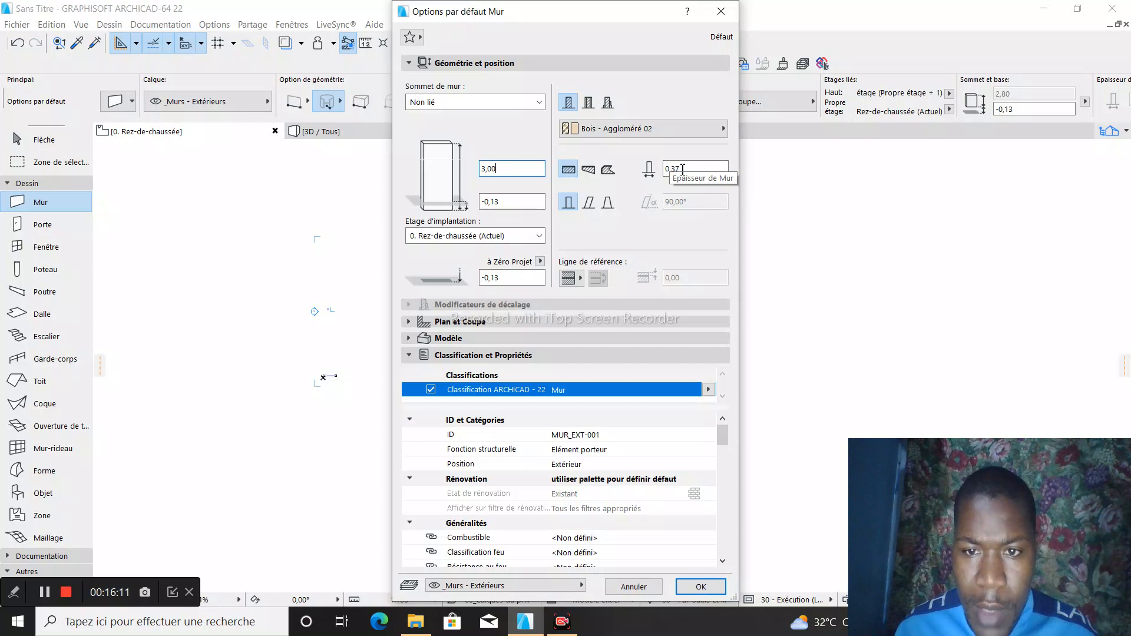
click(683, 169)
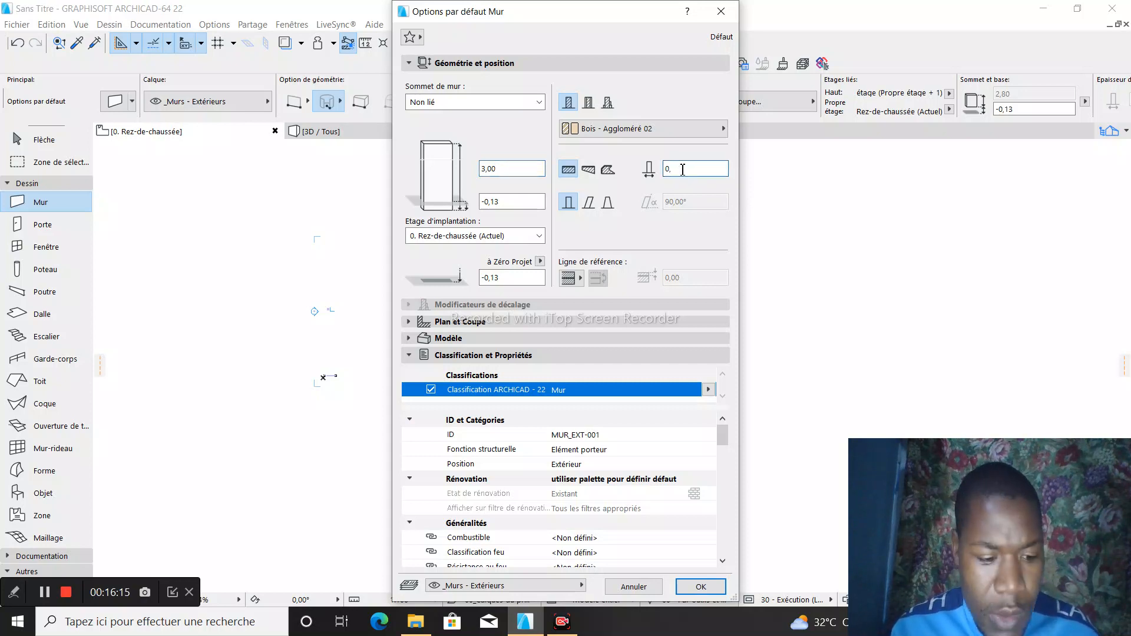
text(15)
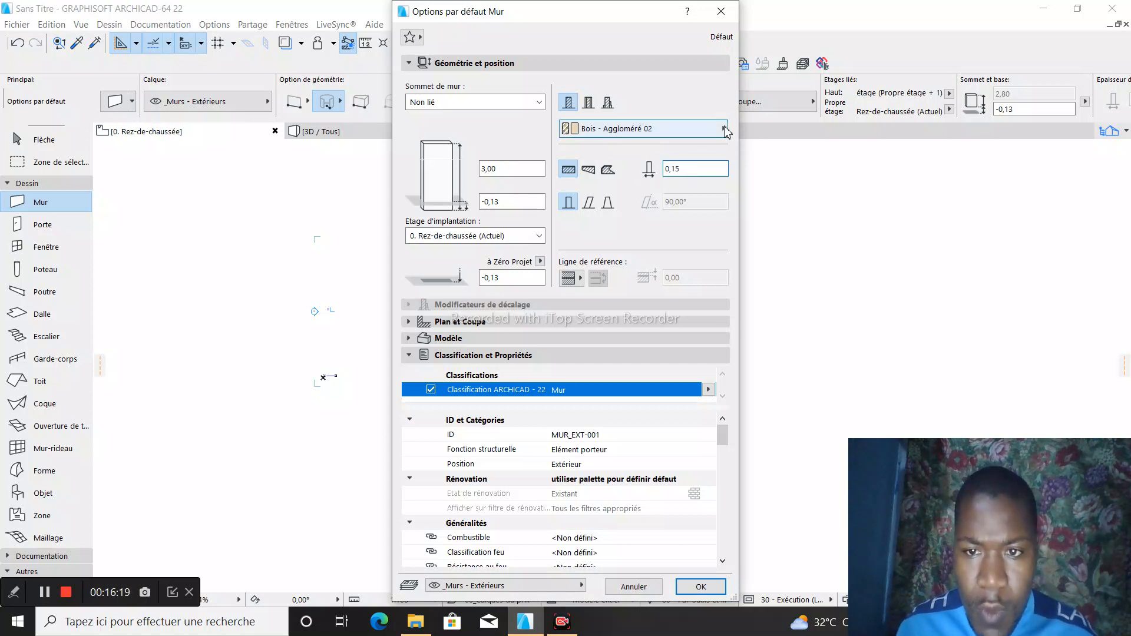
click(724, 131)
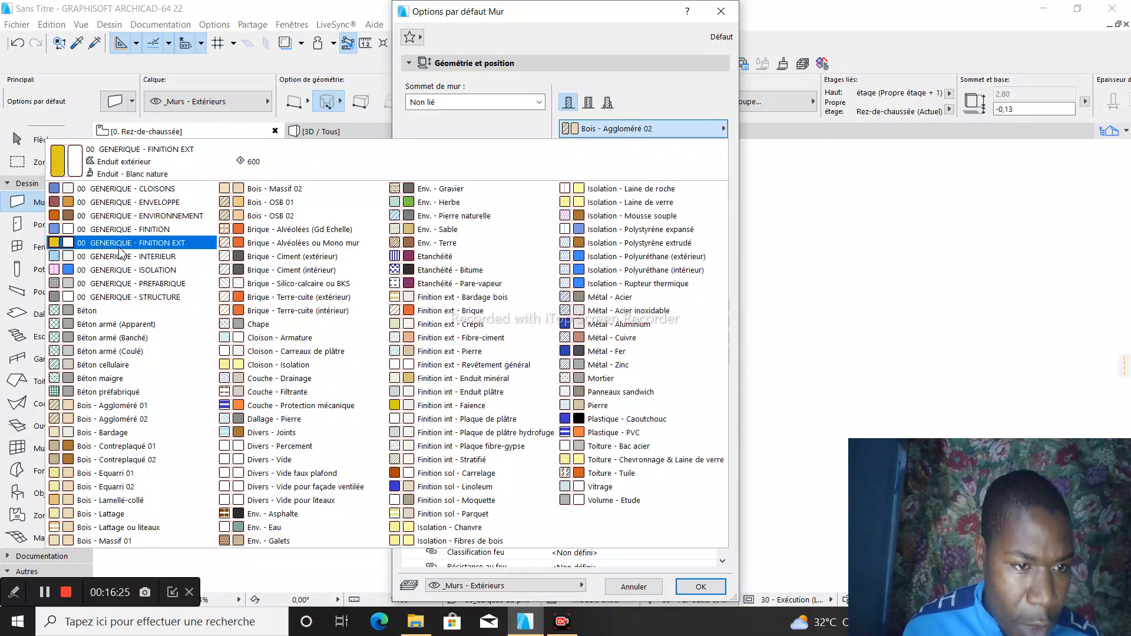
click(171, 243)
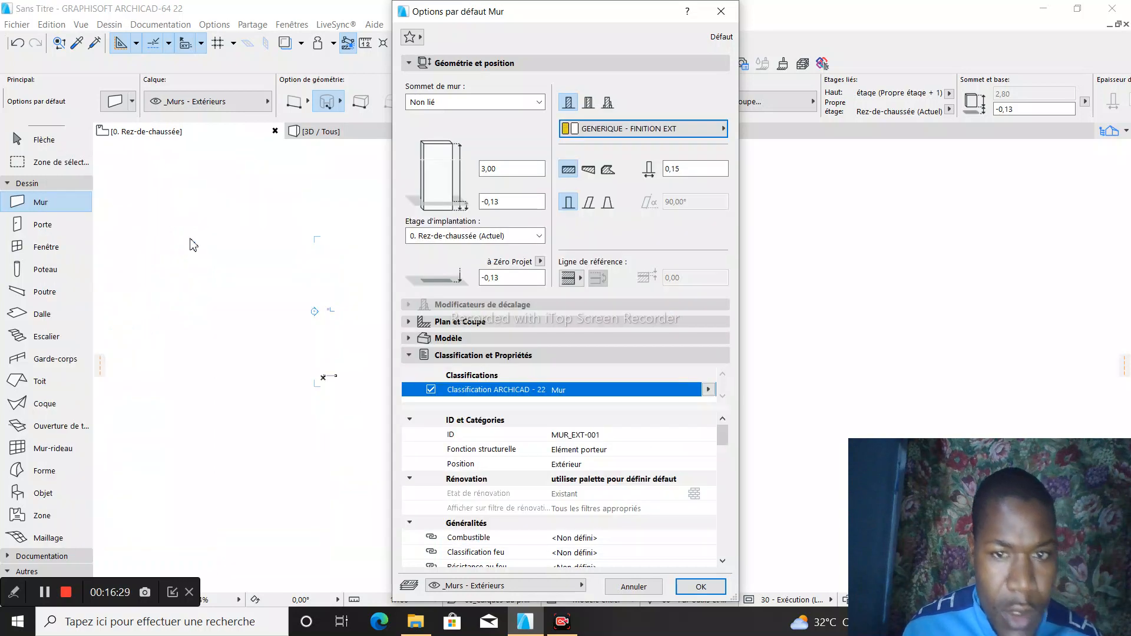
- Choose 0. Rez-de-chaussée as the wall's home story and apply the default wall settings
click(536, 236)
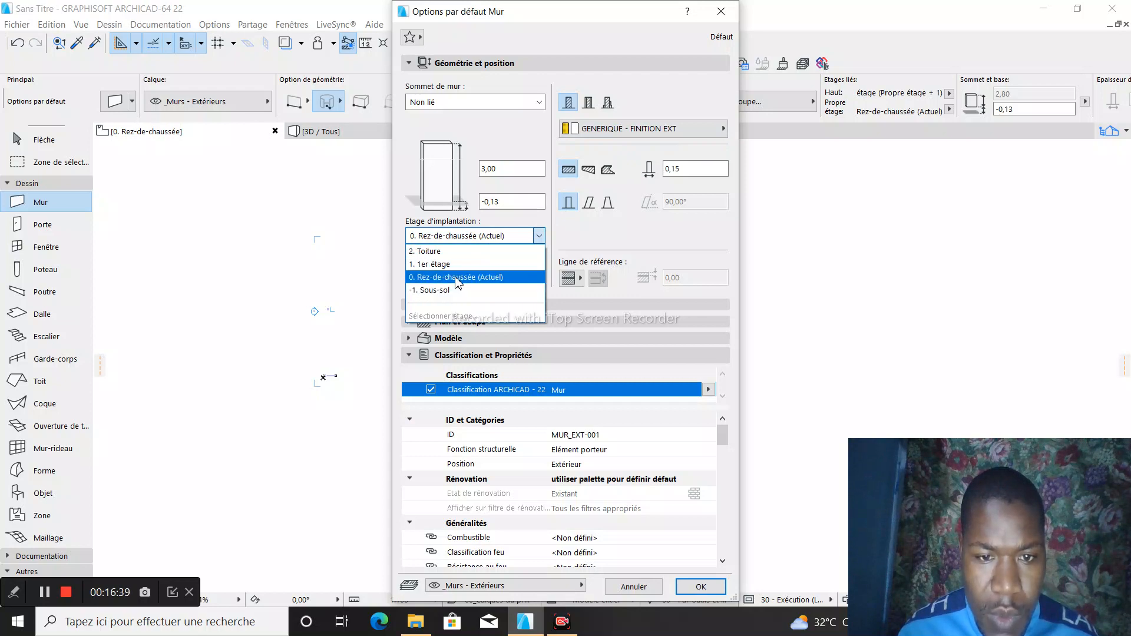
click(498, 278)
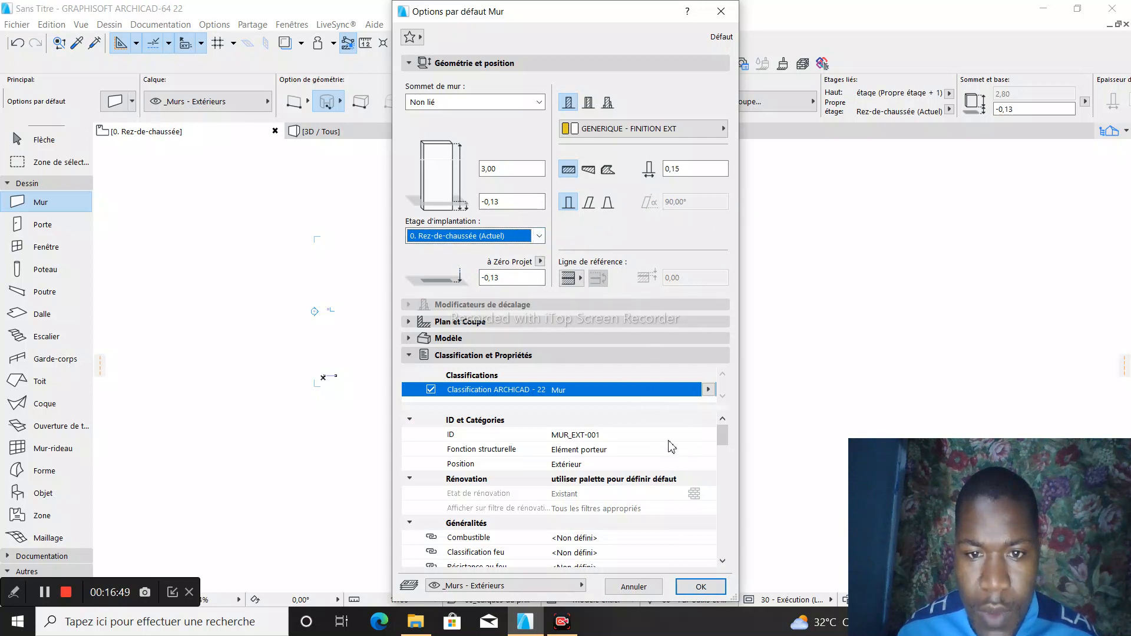
click(700, 587)
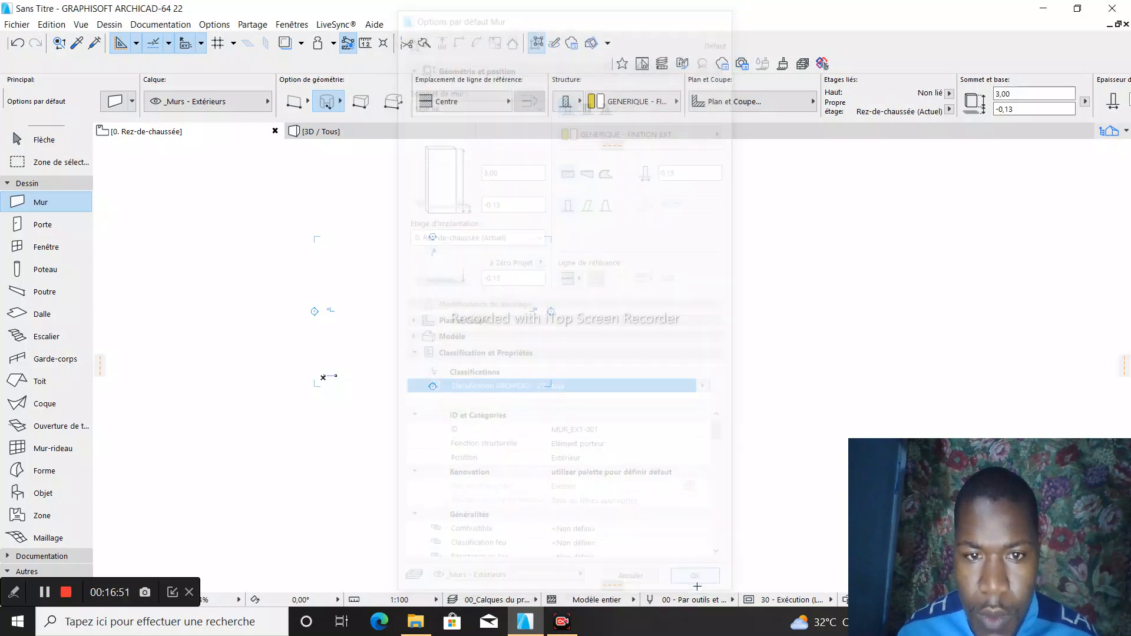
- Draw a full circular wall near the upper-left corner marker of the plan, with an arc length of about 45
scroll(307, 283, up, 3)
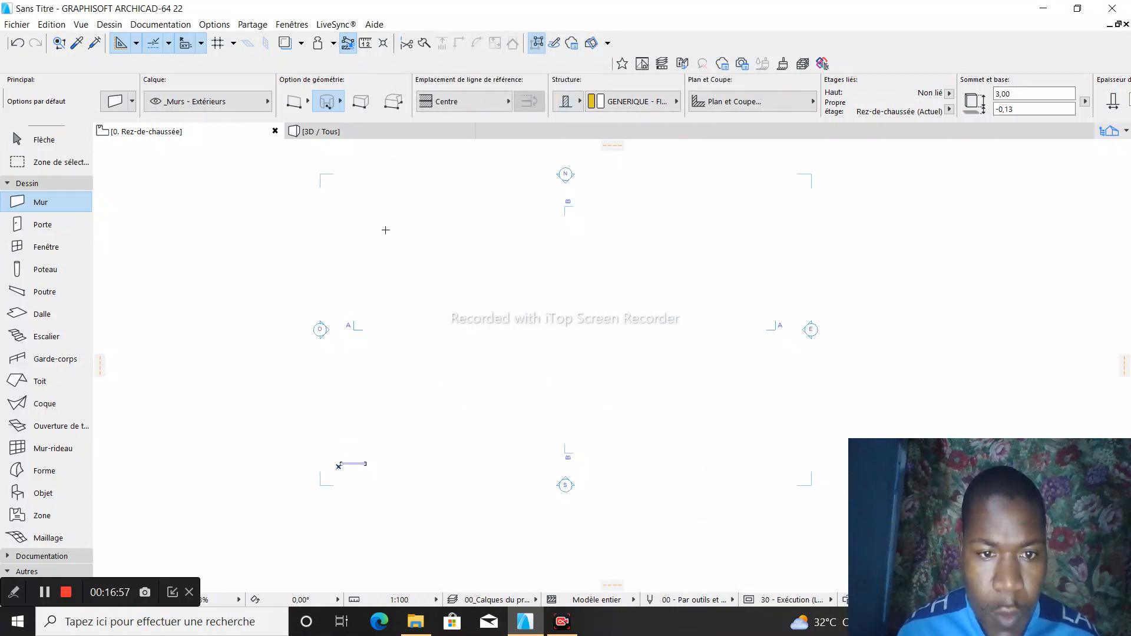
click(385, 229)
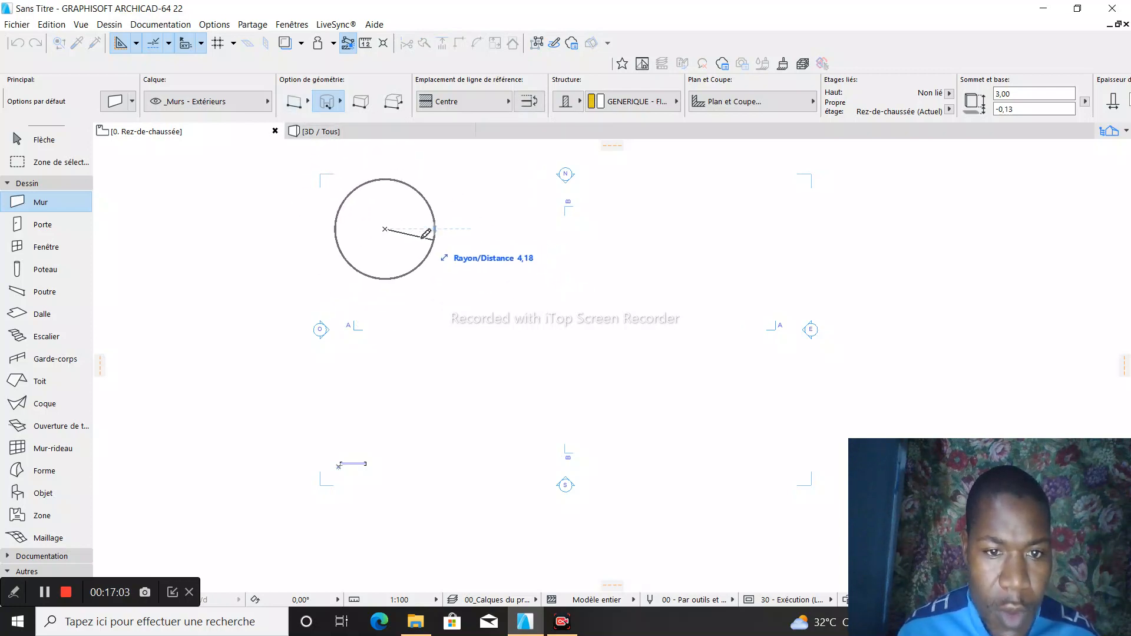
click(453, 229)
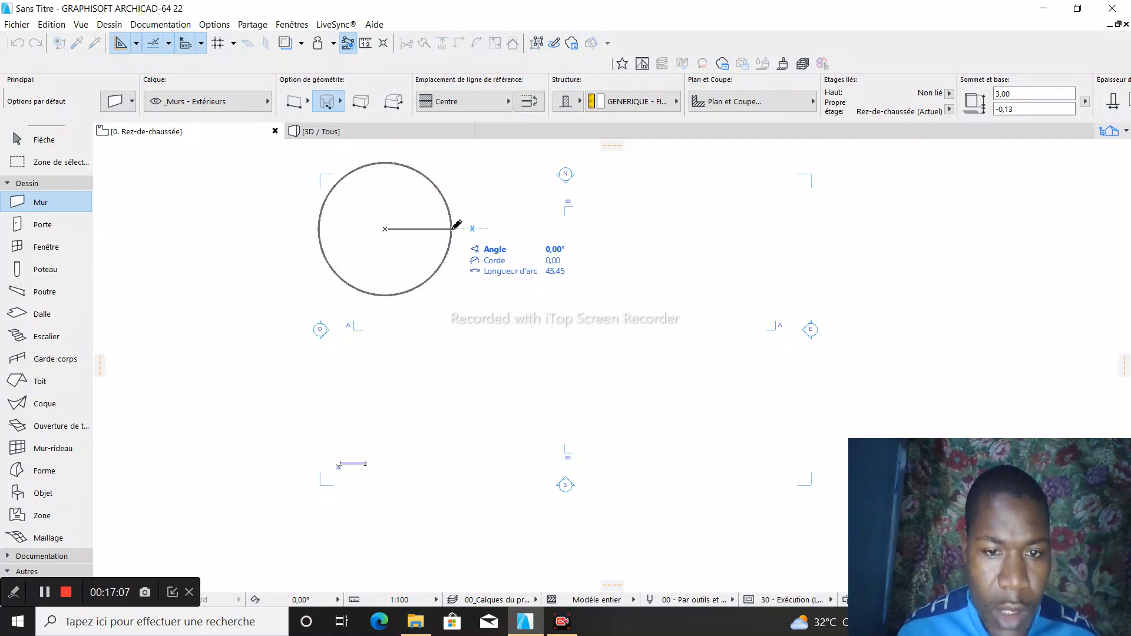
click(452, 229)
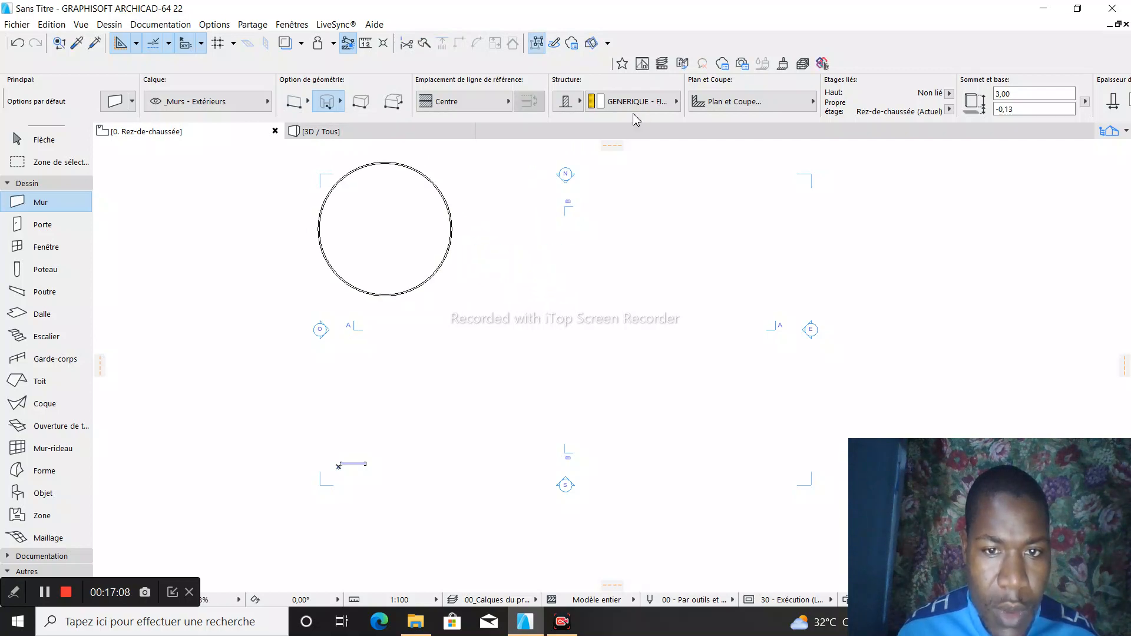
- Examine the circular wall in the 3D view from near and far
click(402, 133)
scroll(669, 312, down, 1)
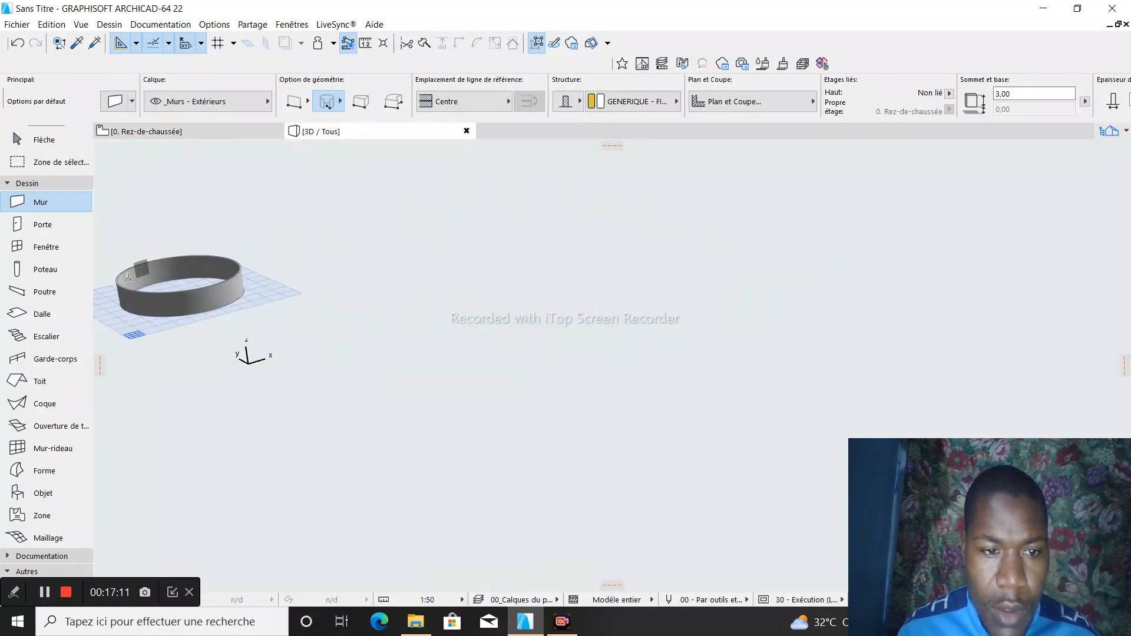
scroll(127, 277, up, 6)
scroll(120, 277, up, 6)
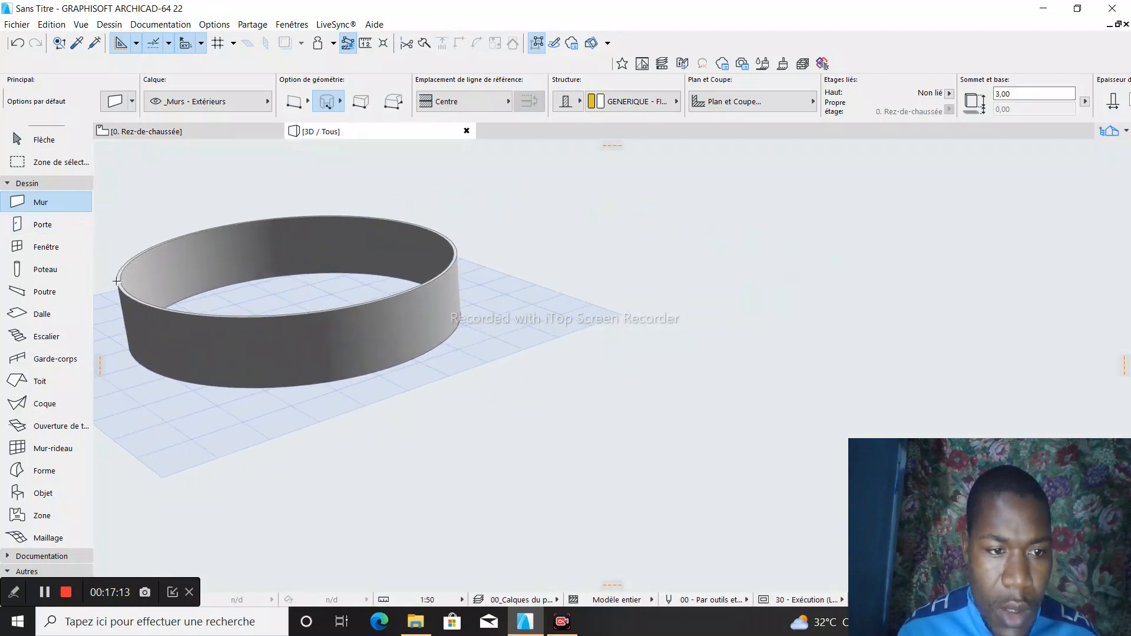
scroll(670, 410, down, 3)
scroll(383, 368, up, 3)
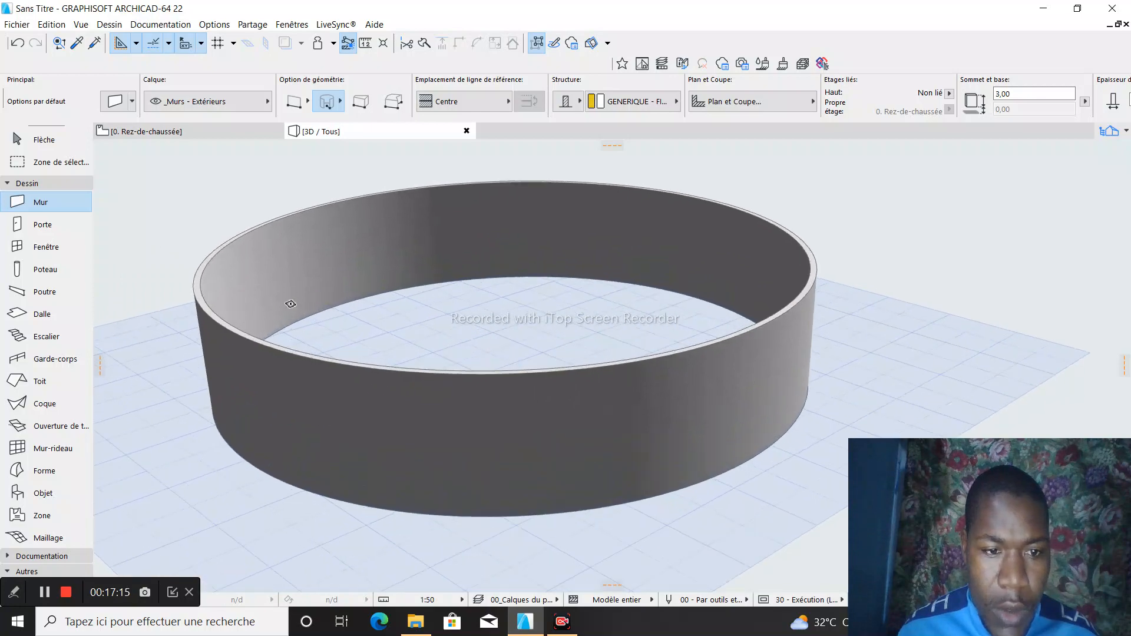
scroll(377, 284, down, 3)
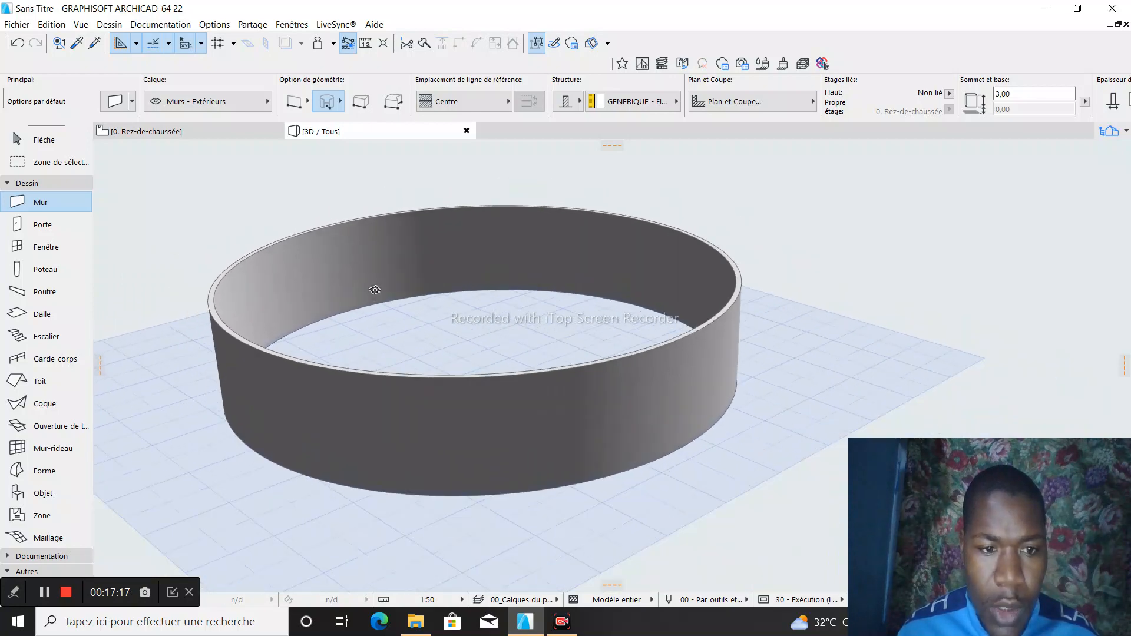
- Return to the ground-floor plan and delete the circular wall, keeping the selected façade viewpoints as independent
click(218, 132)
scroll(356, 207, up, 3)
key(Escape)
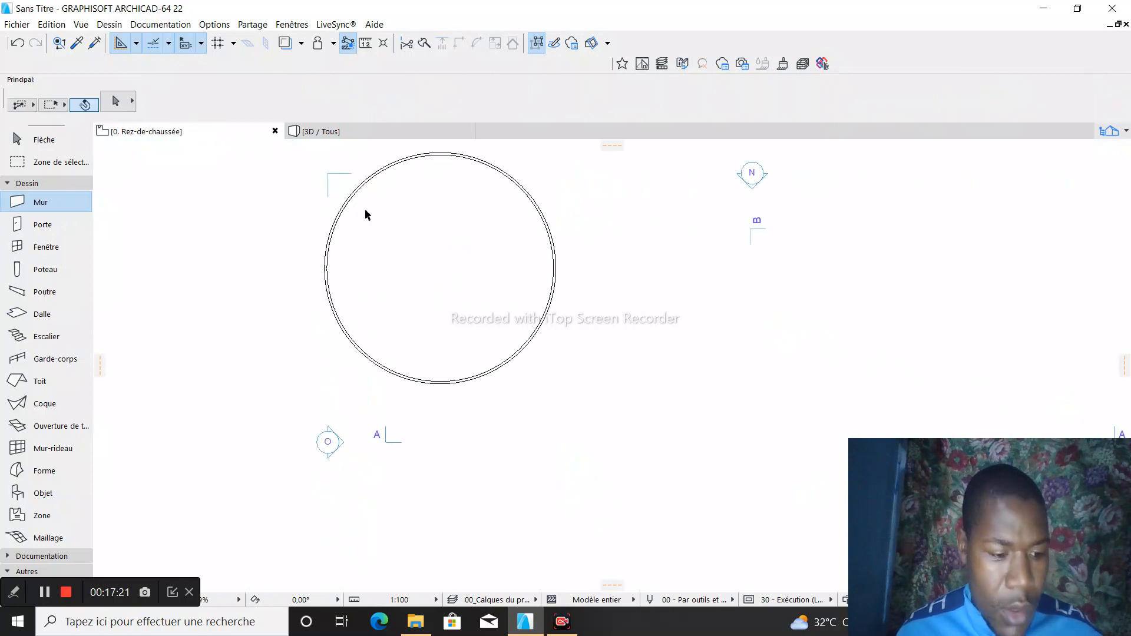
drag(308, 156, 597, 401)
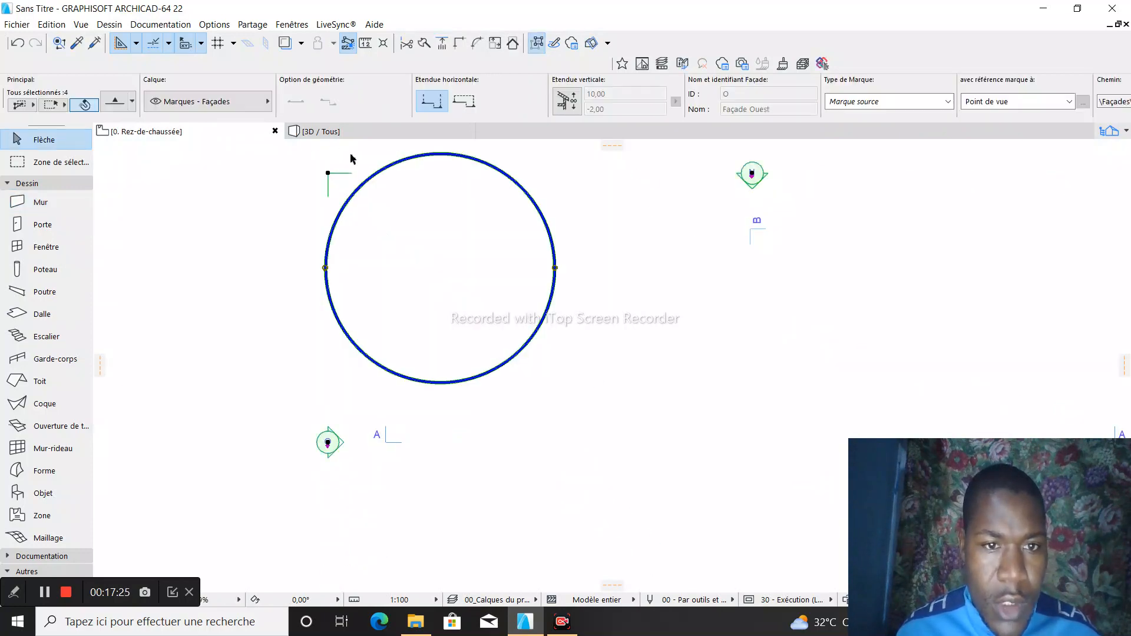
right_click(380, 210)
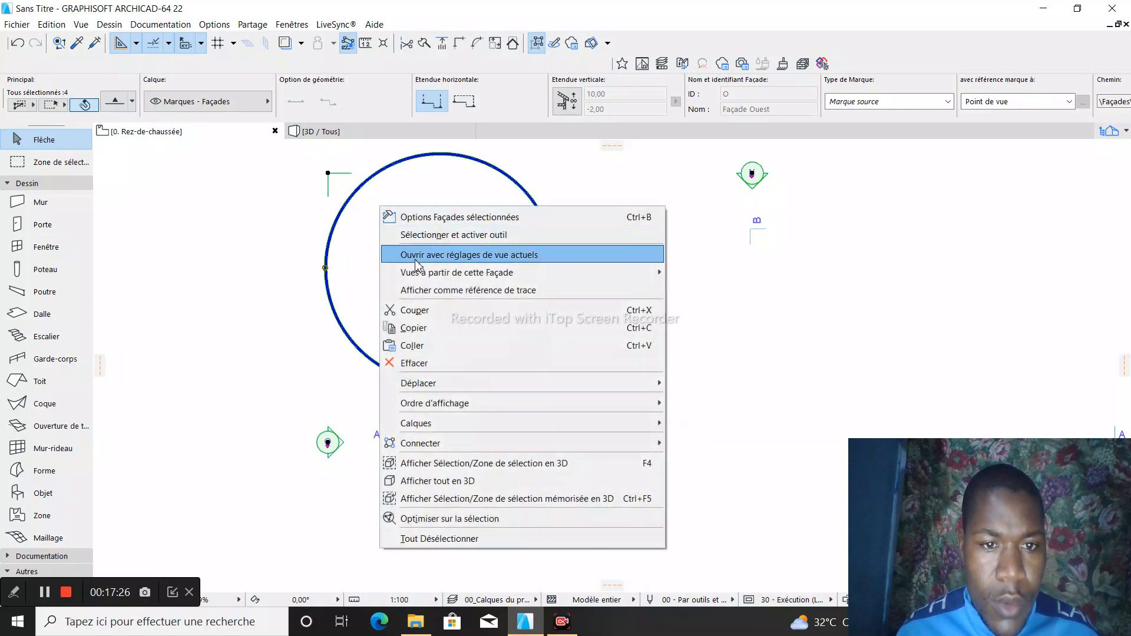
click(433, 366)
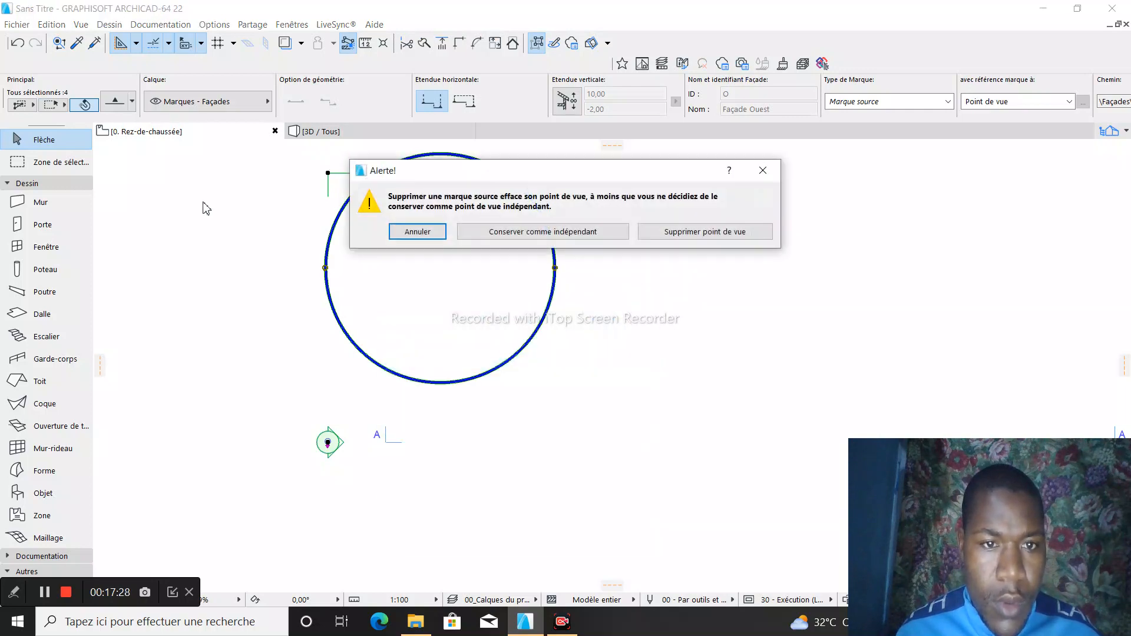
click(543, 235)
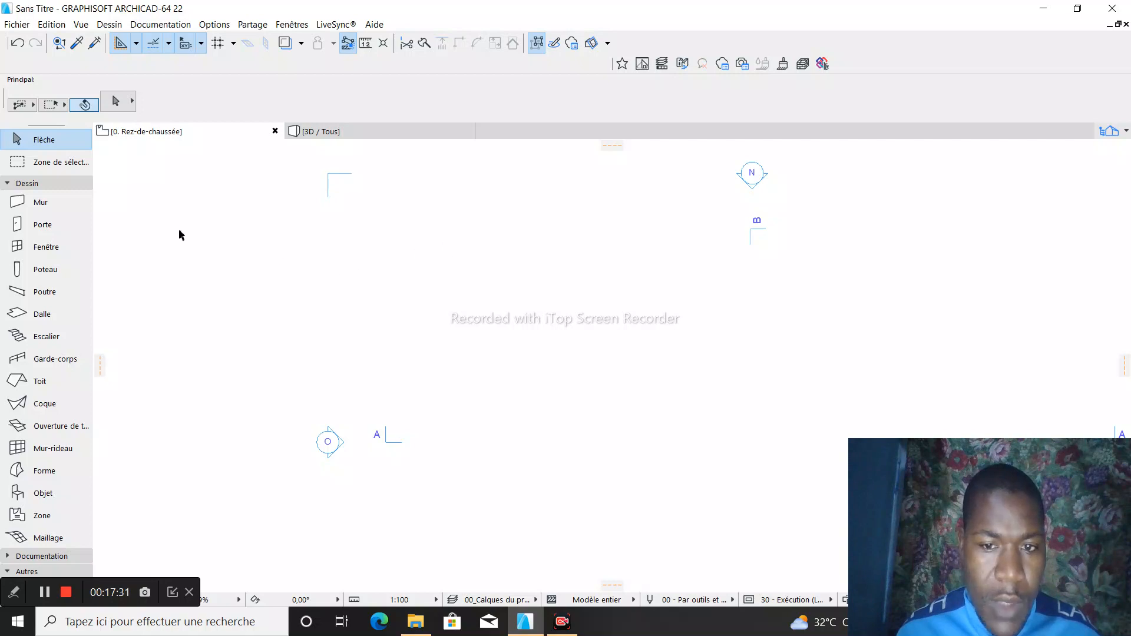
- Activate the Mur tool and set its geometry method to simple straight walls
click(61, 204)
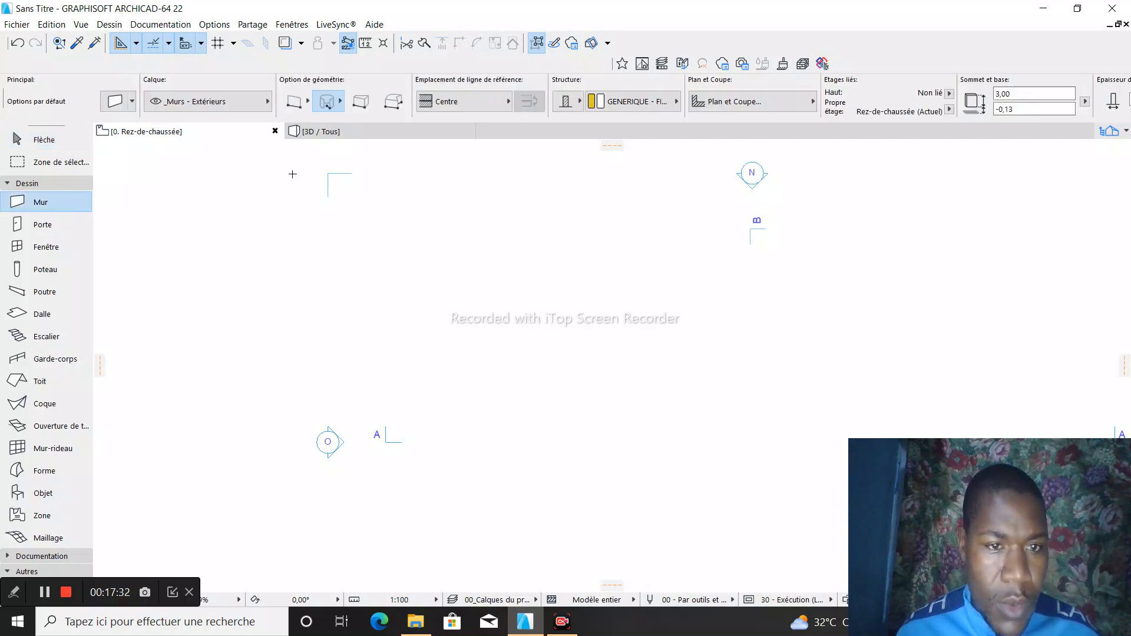
click(292, 102)
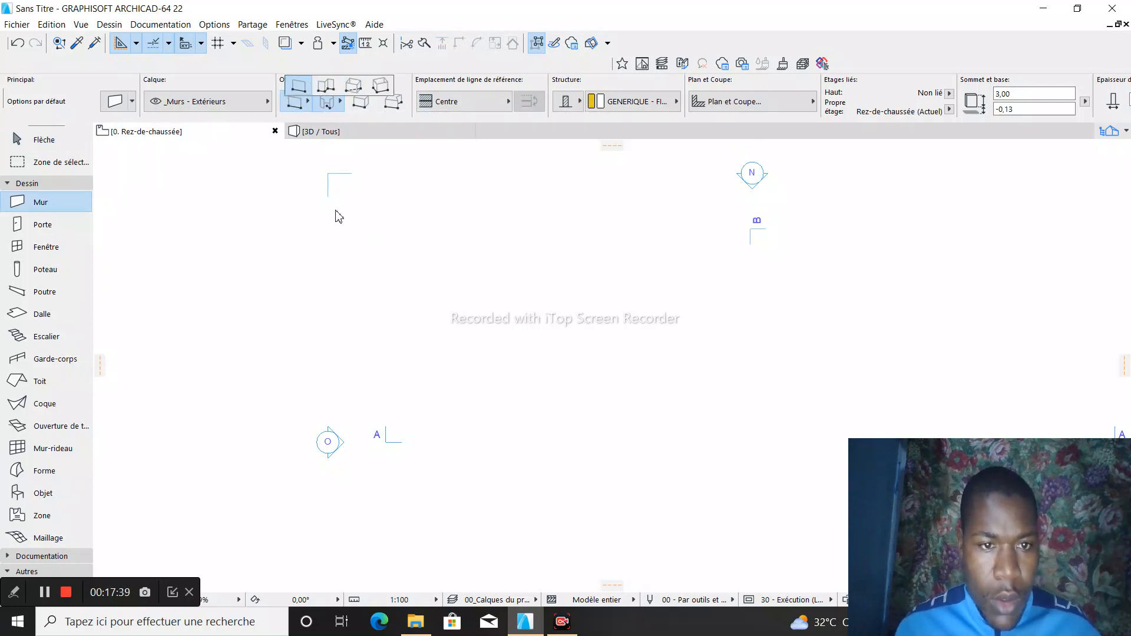
click(300, 107)
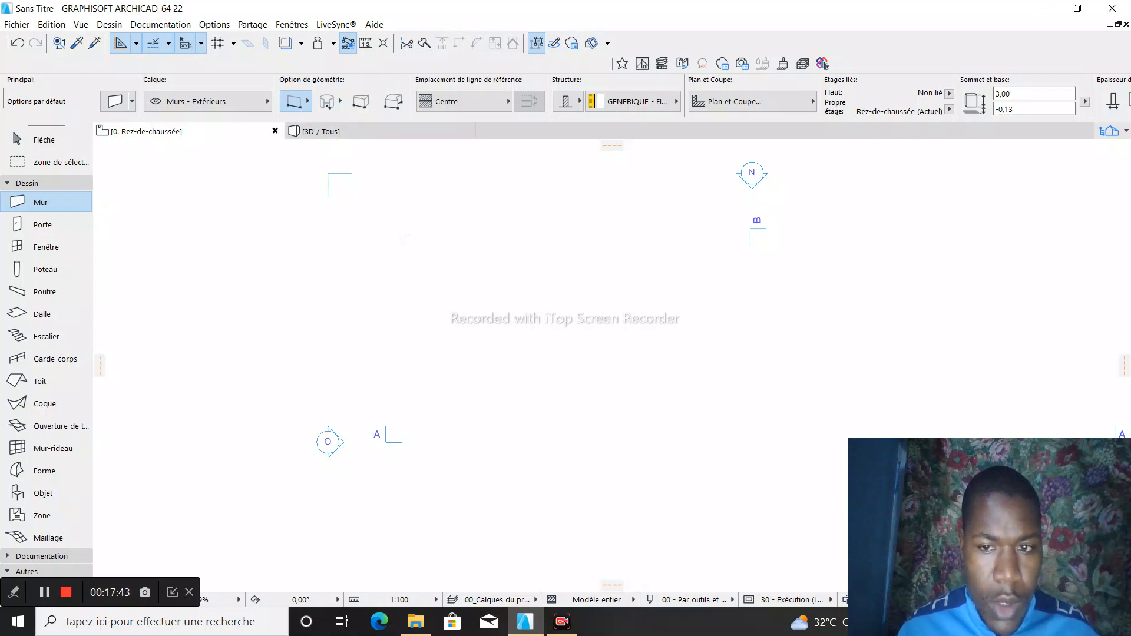
- Draw a horizontal straight wall with a length of 8, starting to the right of the plan's upper-left corner marker
scroll(414, 255, down, 5)
click(446, 242)
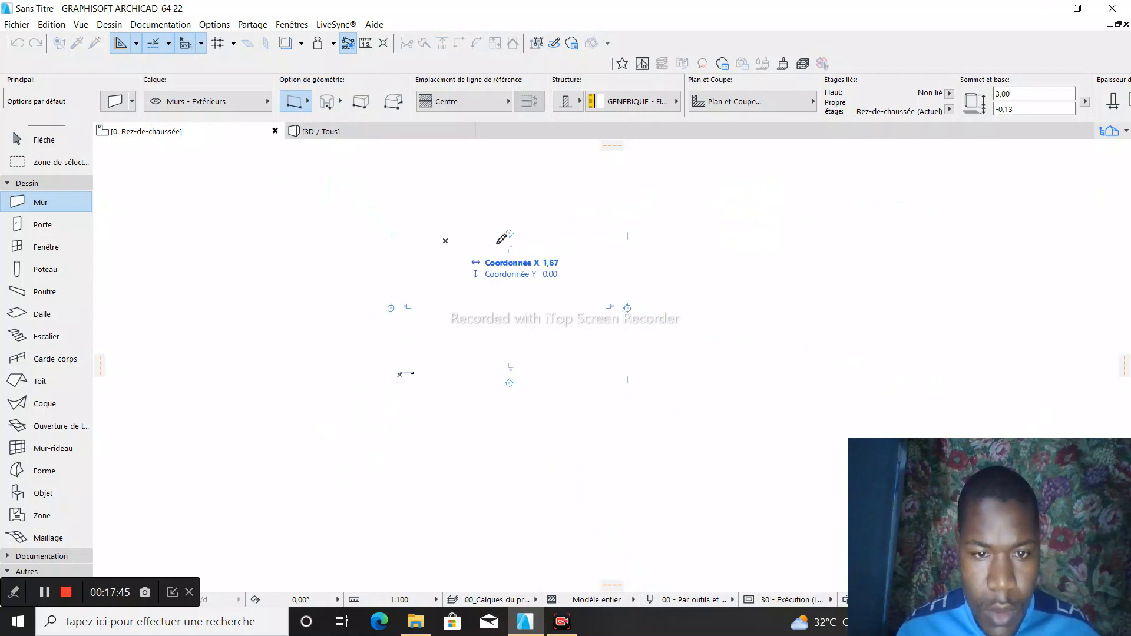
scroll(556, 240, up, 5)
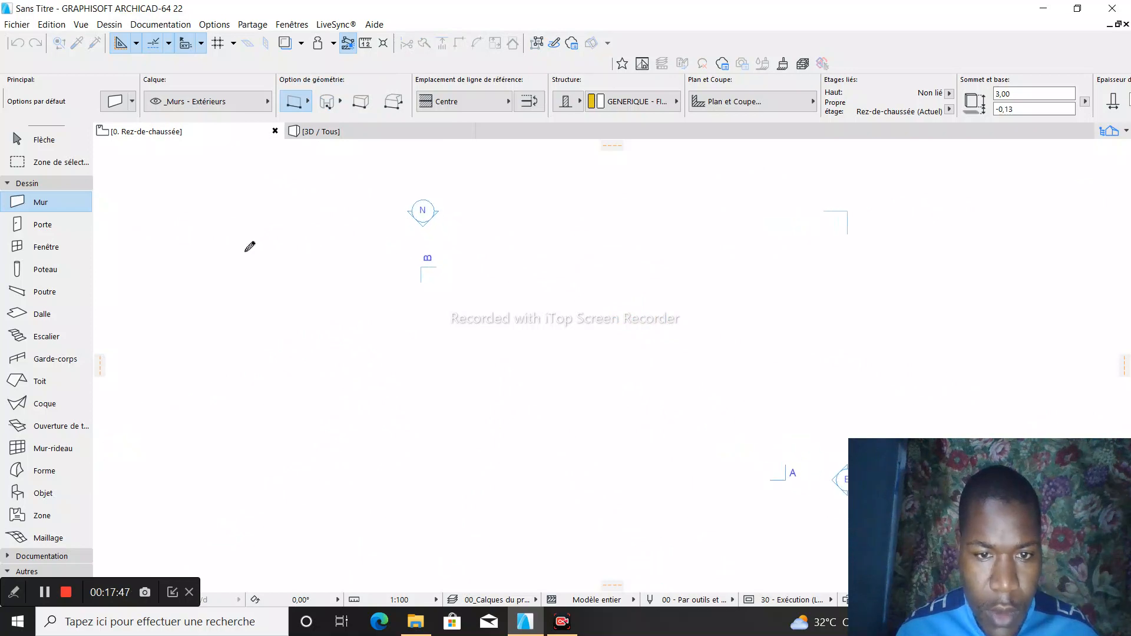
scroll(245, 252, up, 3)
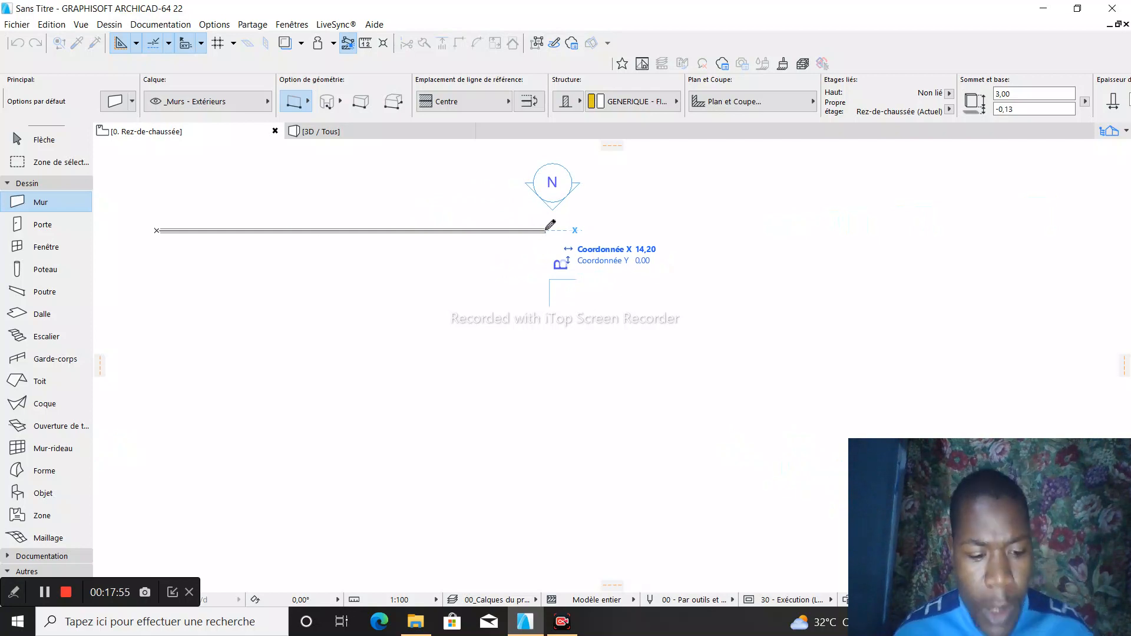
text(8)
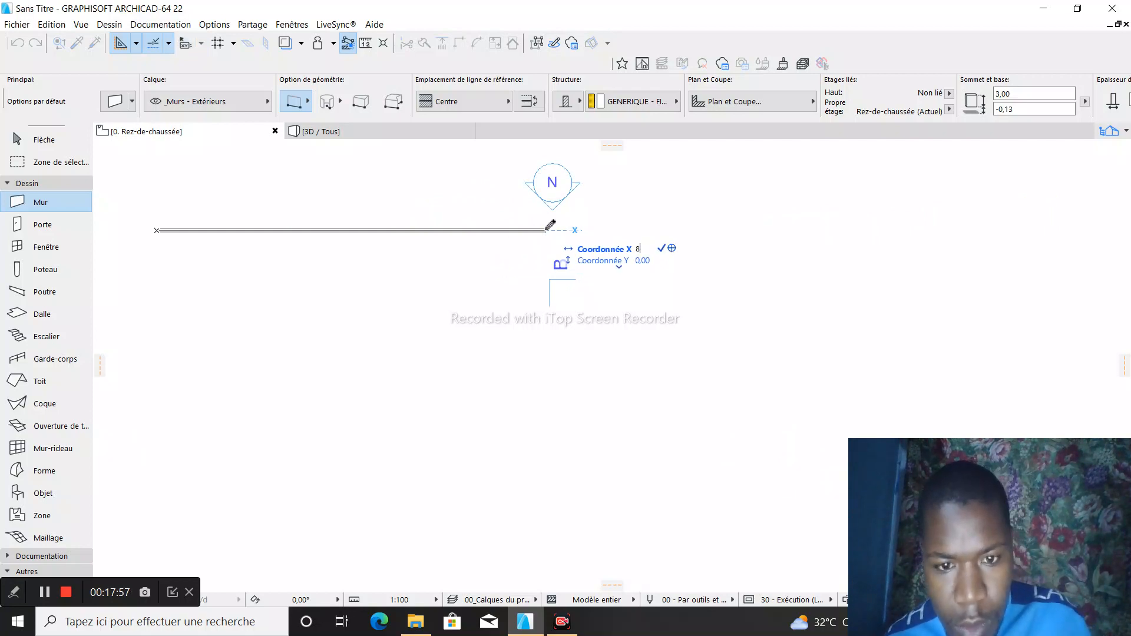
key(Return)
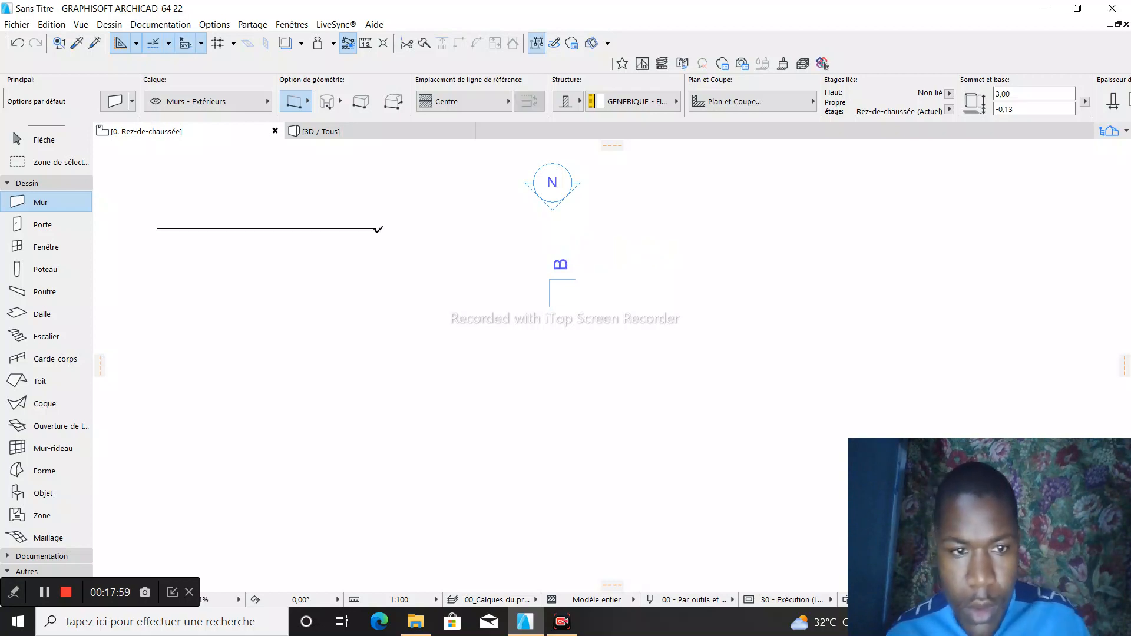
scroll(379, 229, down, 1)
scroll(189, 237, up, 6)
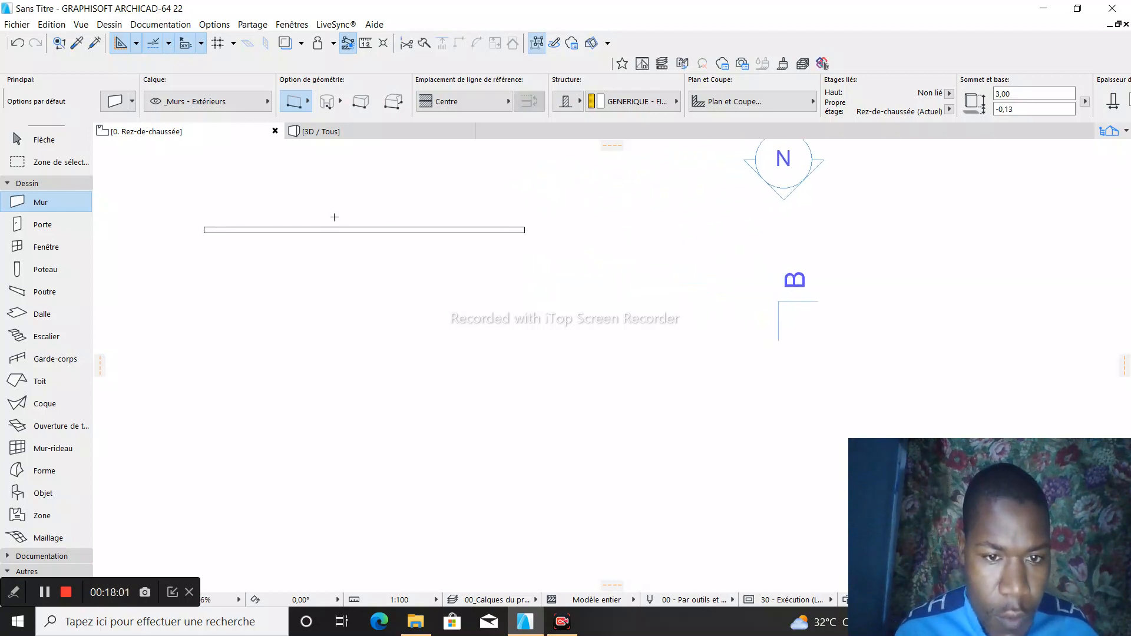
- Check the straight wall in the 3D view and return to the ground-floor plan
click(371, 134)
scroll(606, 242, up, 4)
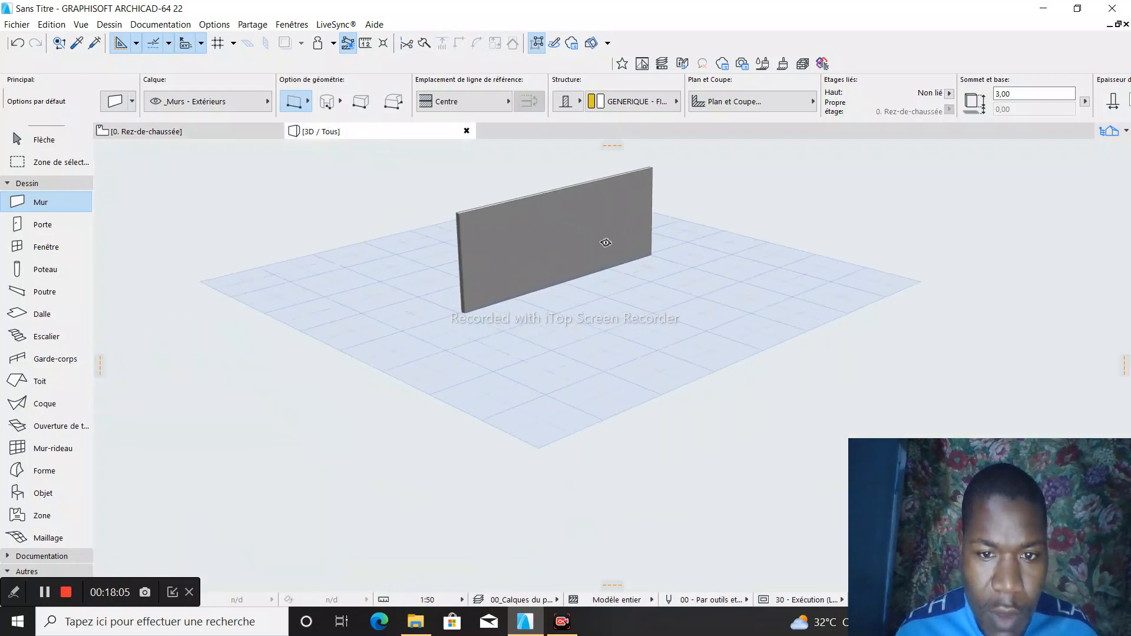
scroll(590, 220, down, 2)
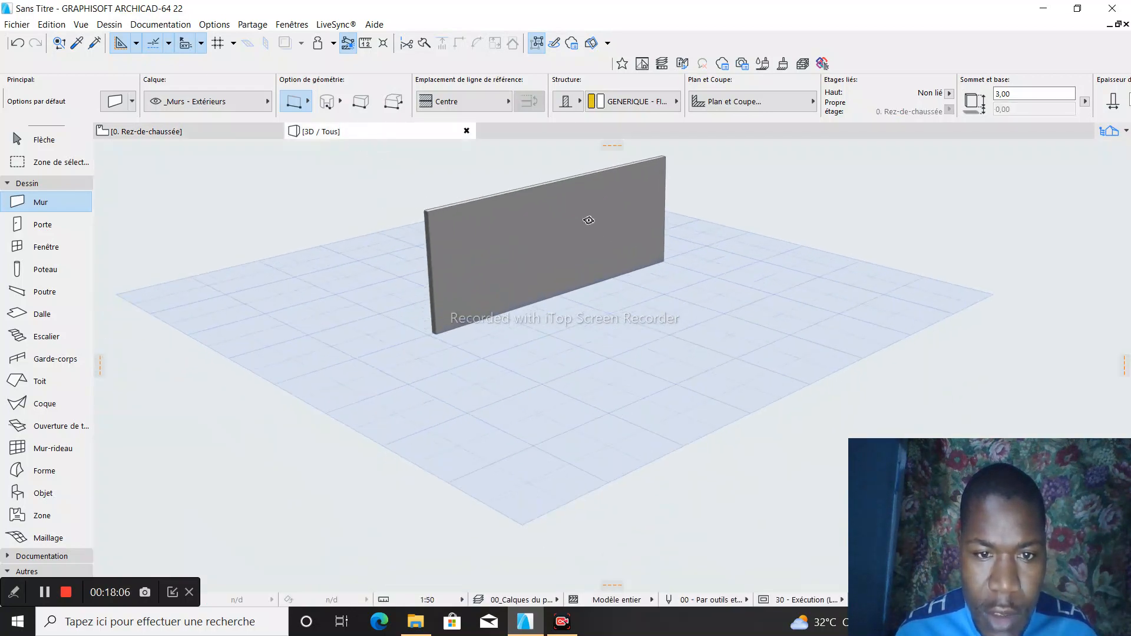
click(182, 135)
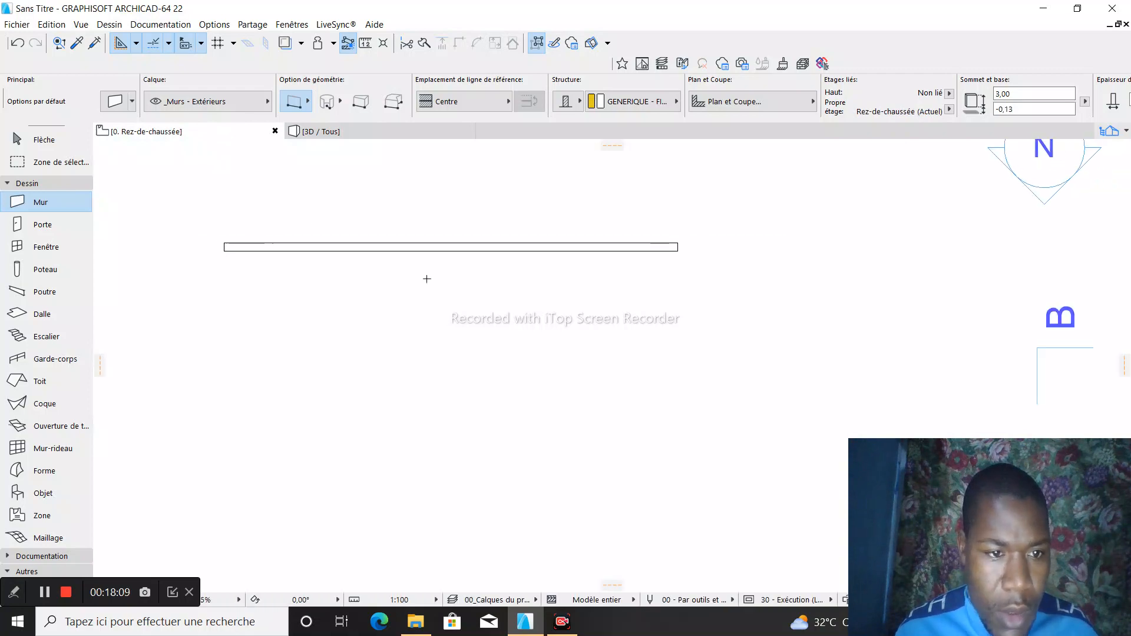
- Try to draw a perpendicular wall downward from the horizontal wall's right end, entering 4 as Coordonnée X
scroll(708, 218, up, 2)
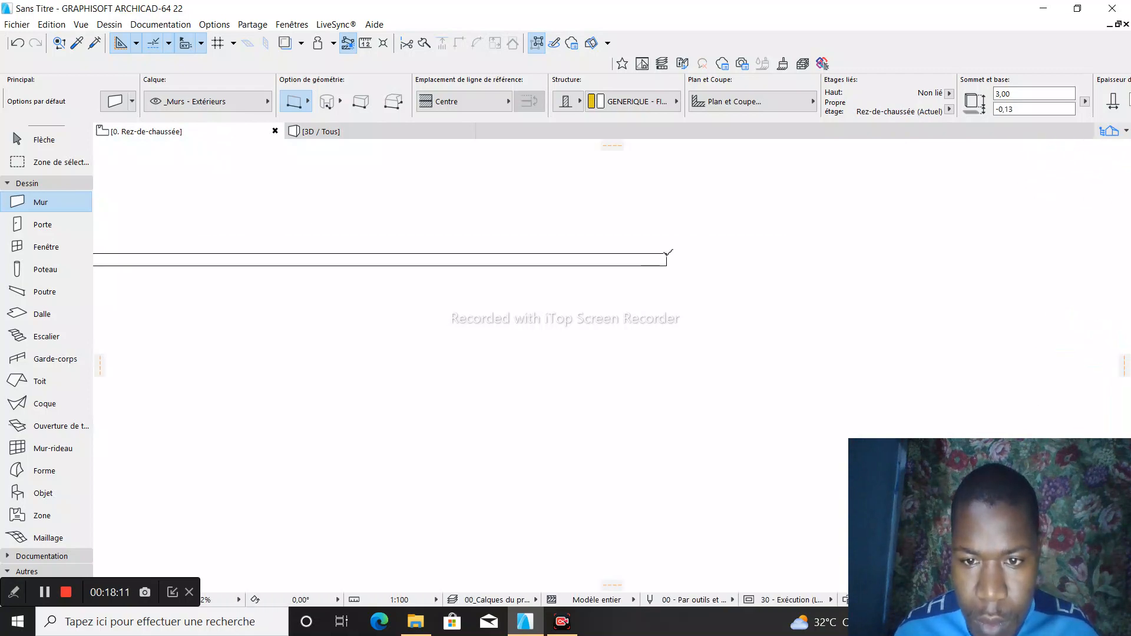
click(667, 253)
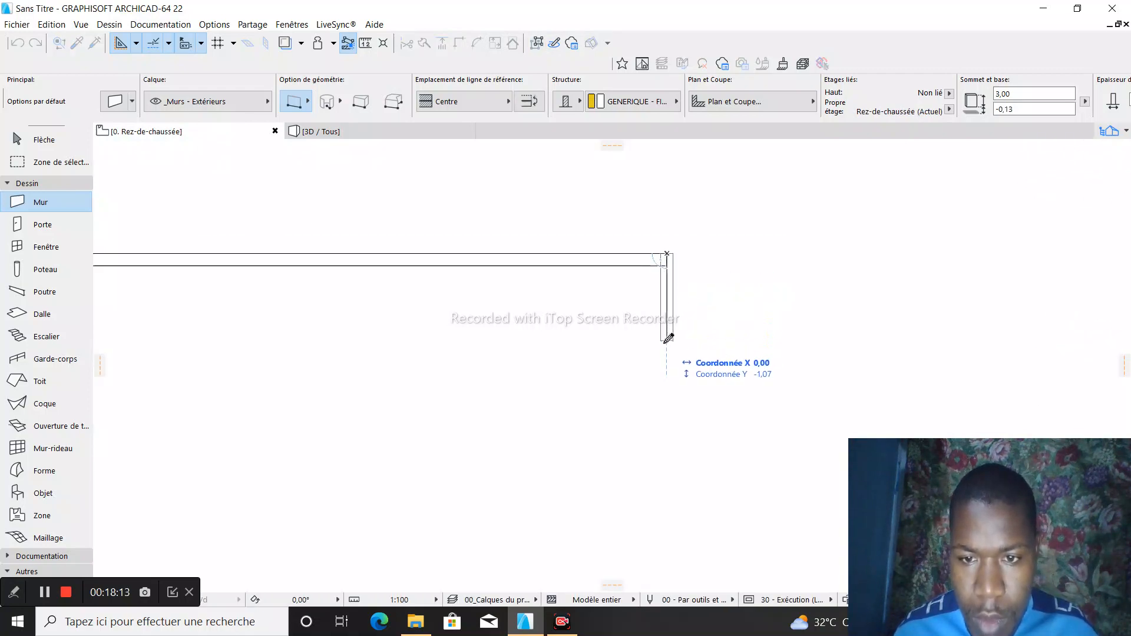
scroll(669, 336, down, 3)
scroll(671, 387, up, 3)
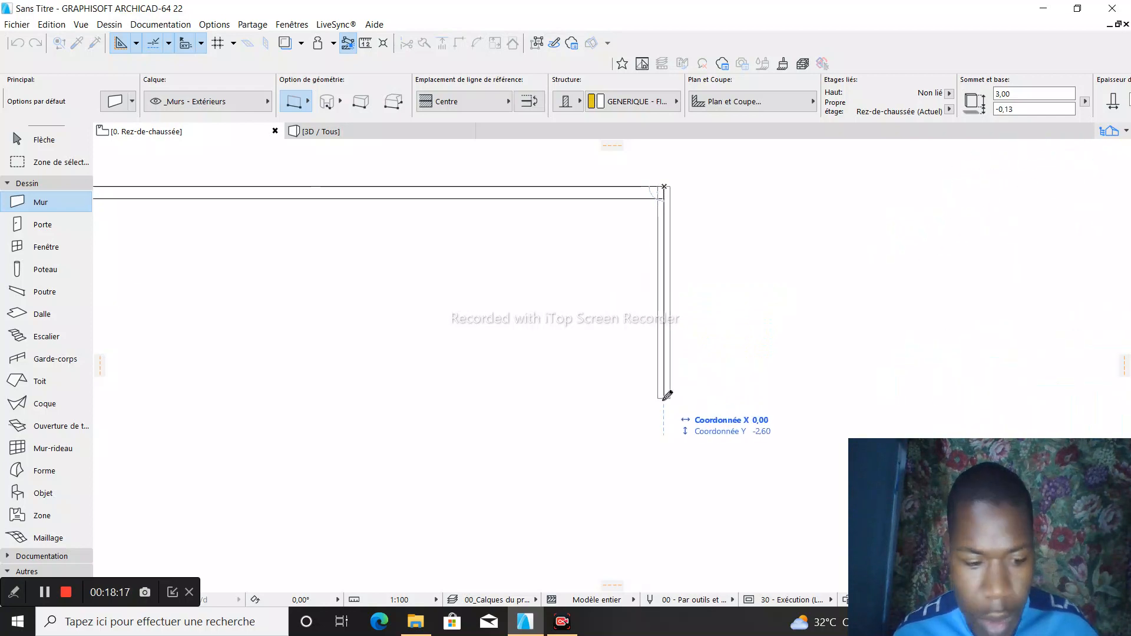
text(4)
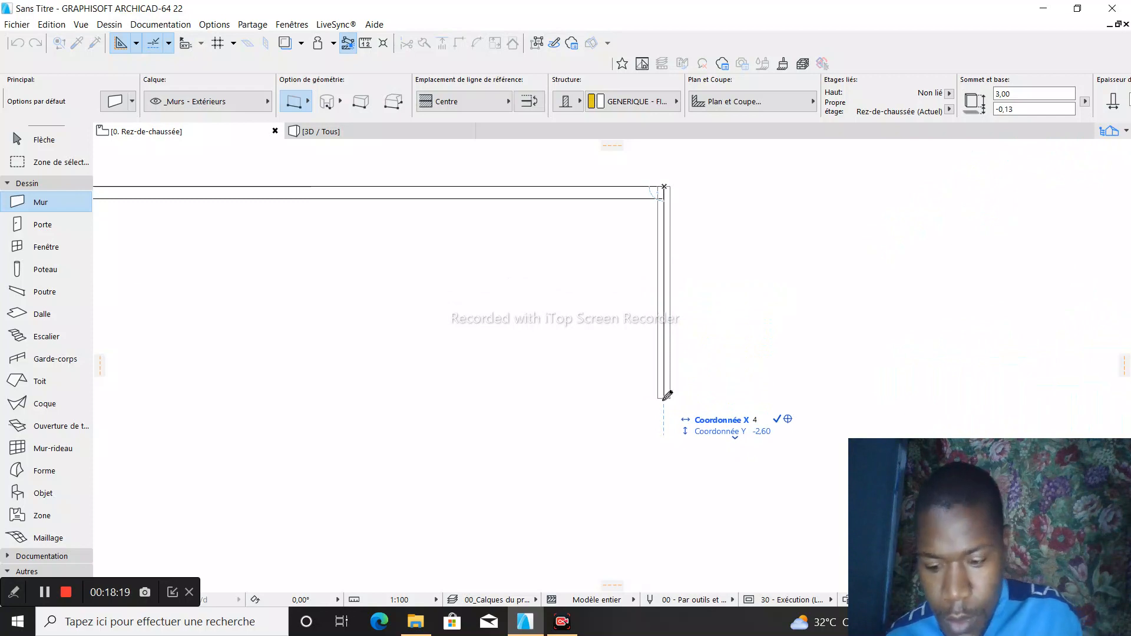
key(Return)
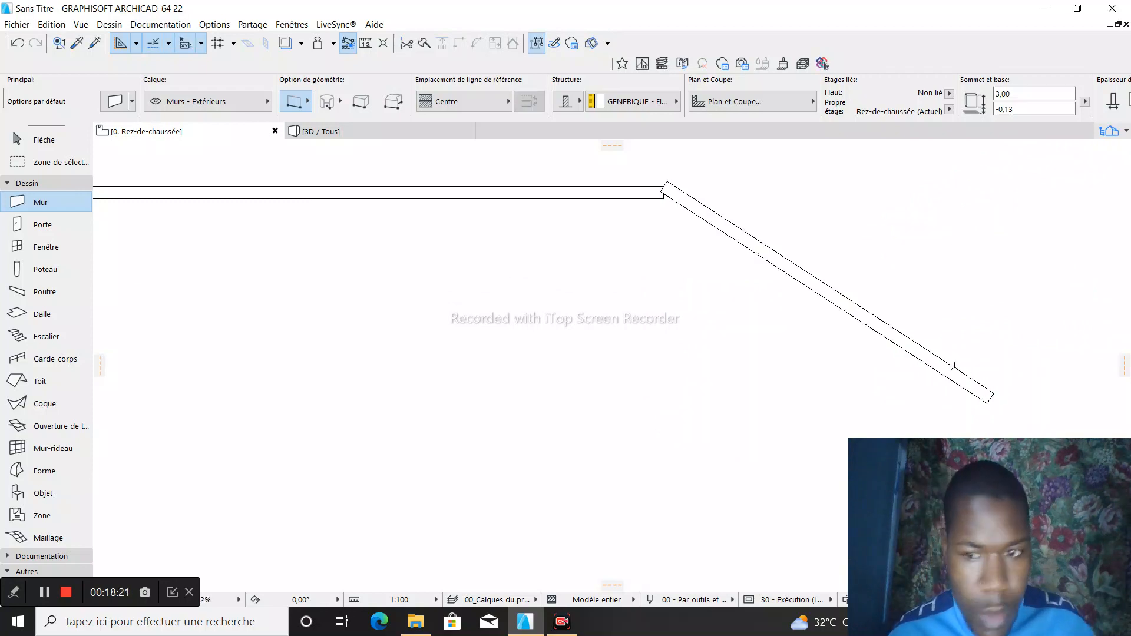
- Delete the slanted wall attached to the right end of the horizontal wall
key(Escape)
click(849, 306)
right_click(849, 305)
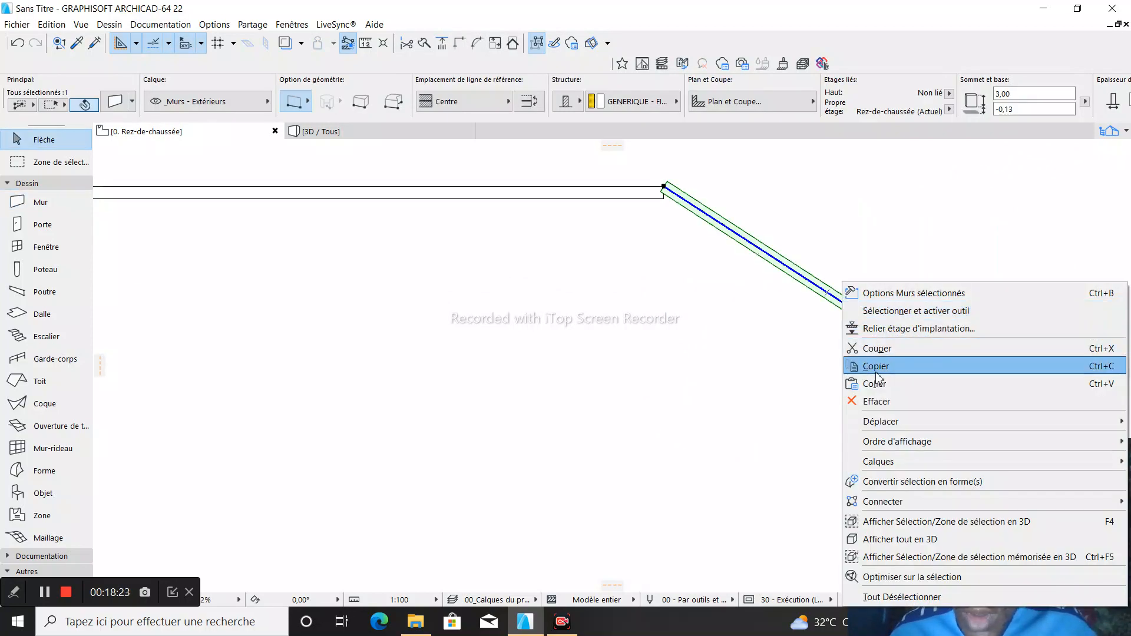
click(878, 401)
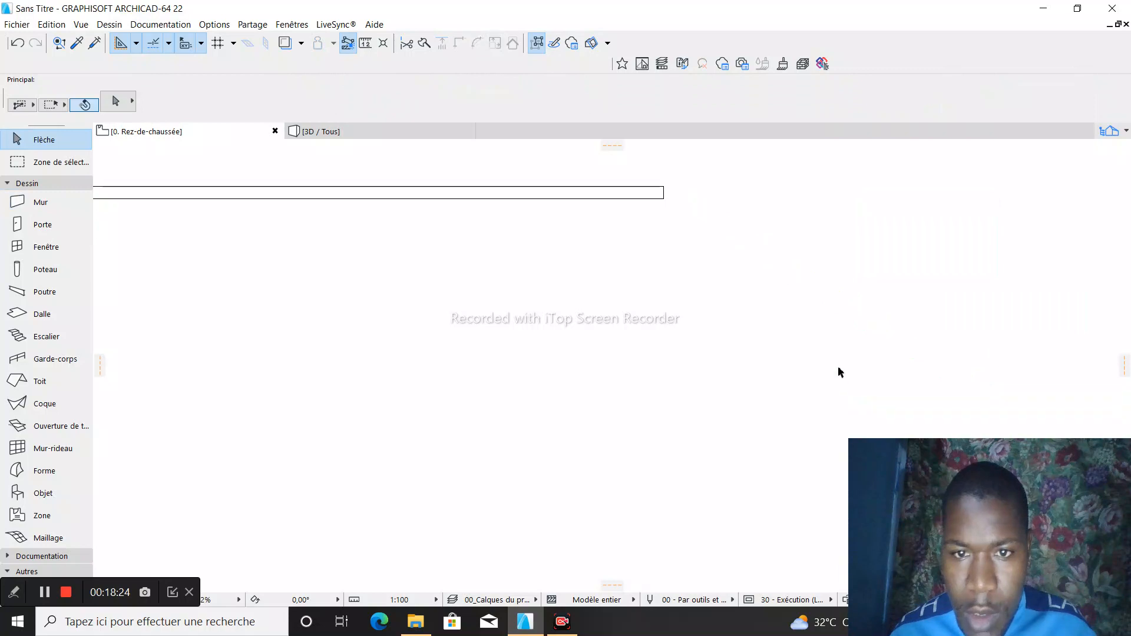
- Try again to draw the downward wall from the horizontal wall's right end with the Mur tool, entering 4
click(39, 204)
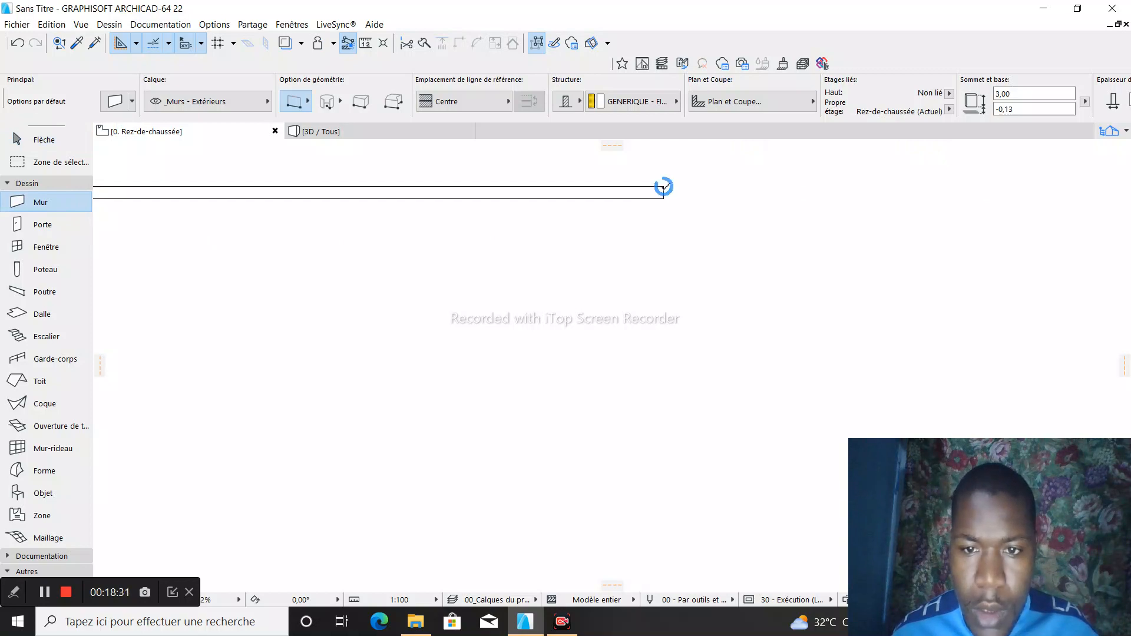
click(664, 187)
scroll(666, 200, down, 2)
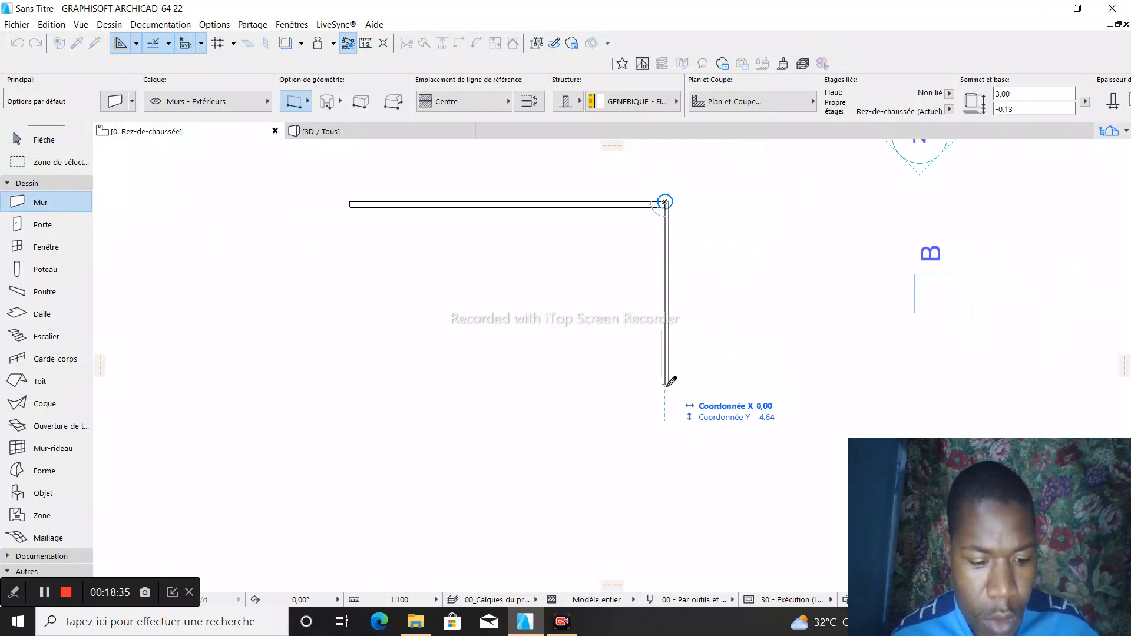
text(4)
key(Return)
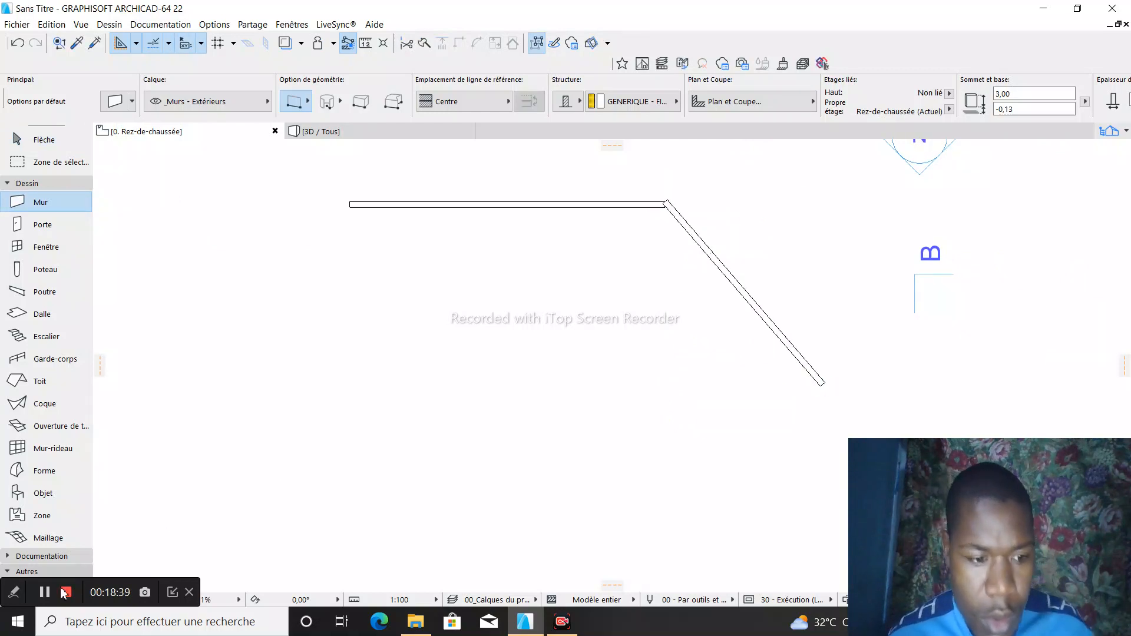
- Delete the second slanted wall, keeping only the horizontal one
key(Escape)
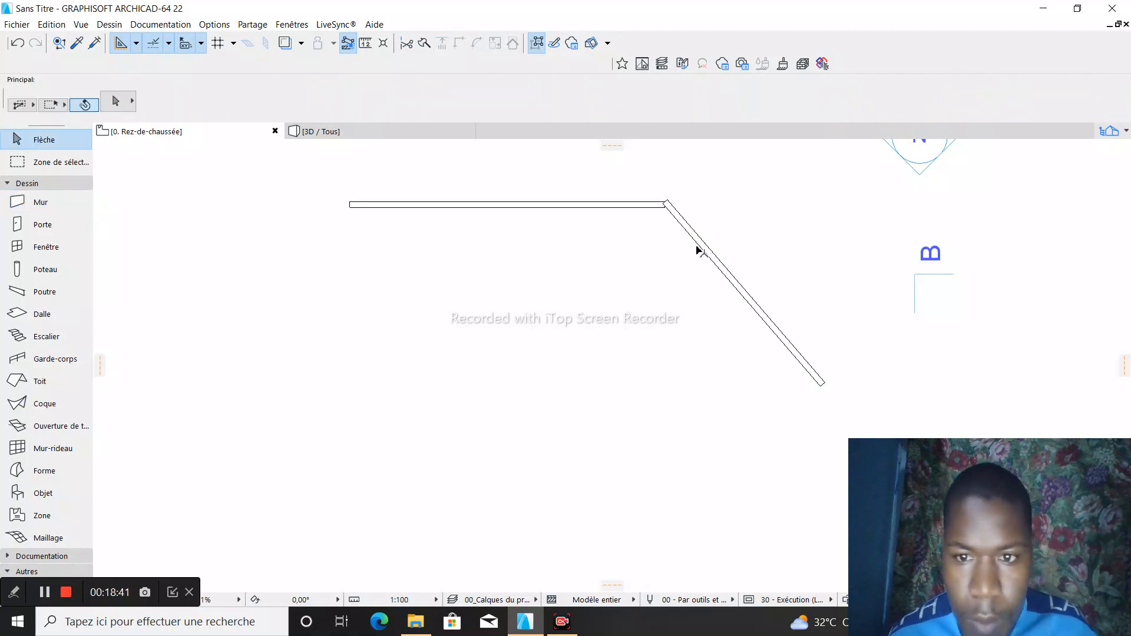
click(703, 248)
right_click(704, 245)
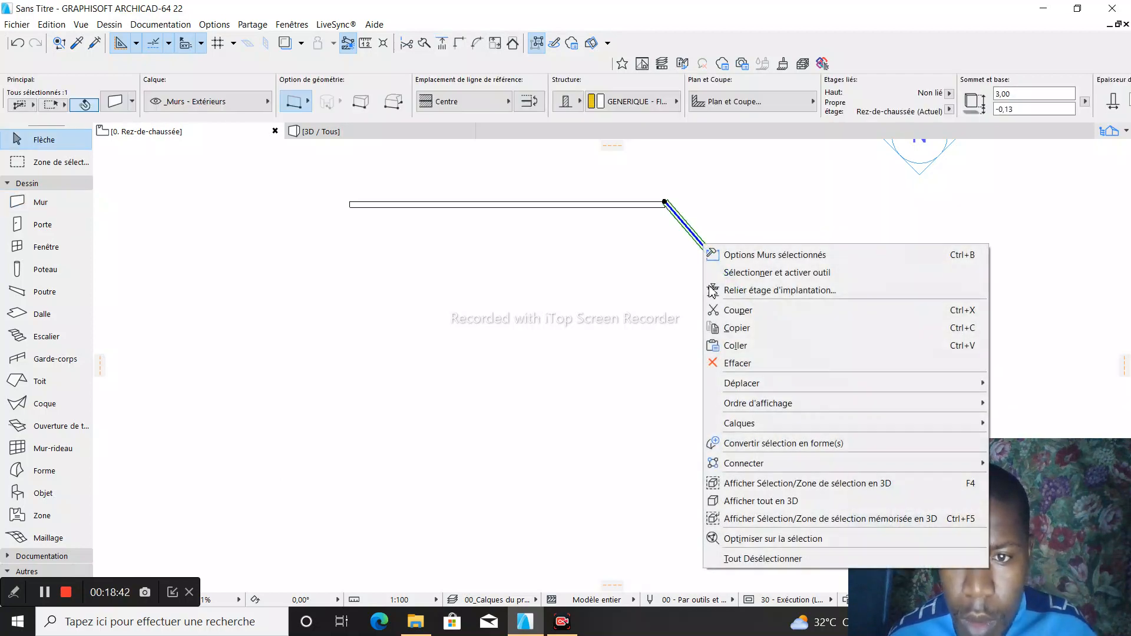
click(726, 363)
scroll(710, 232, up, 3)
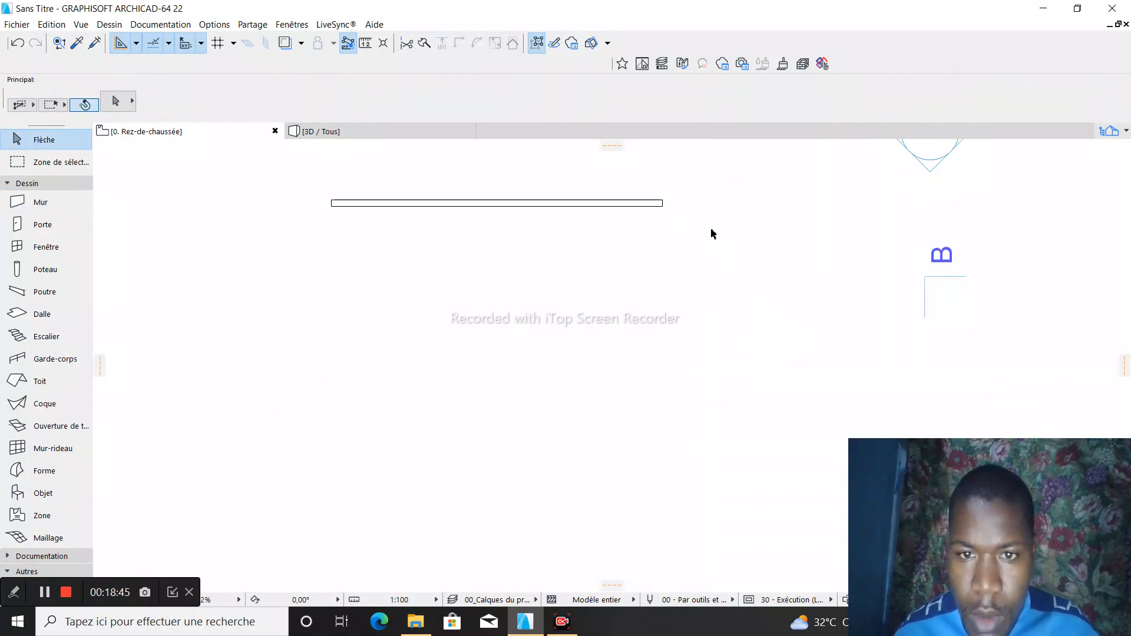
click(44, 202)
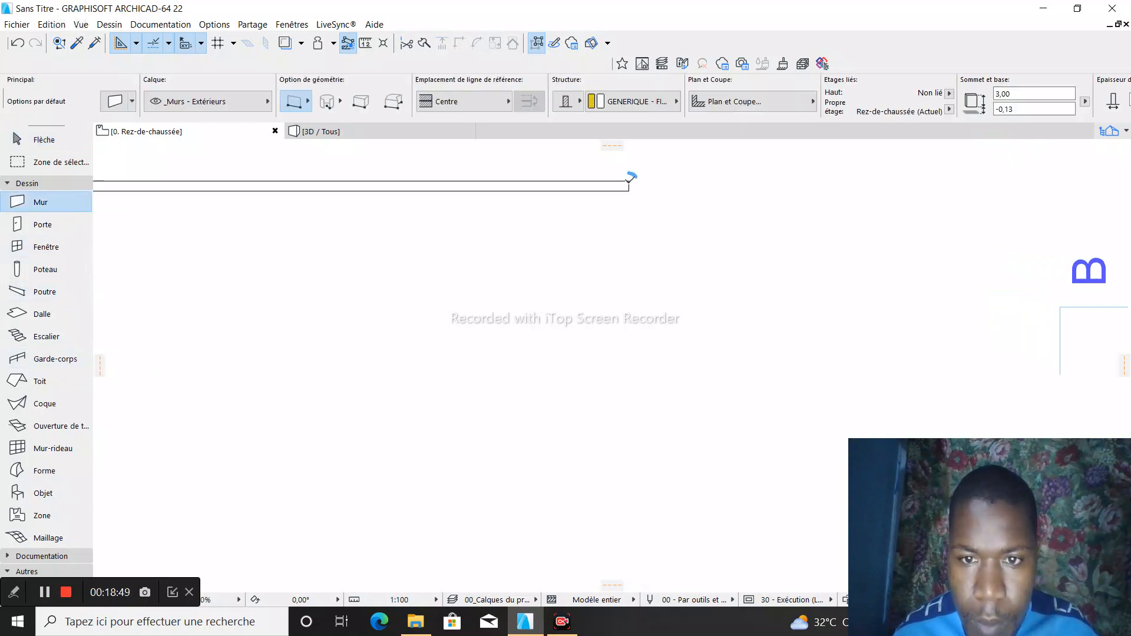
click(629, 181)
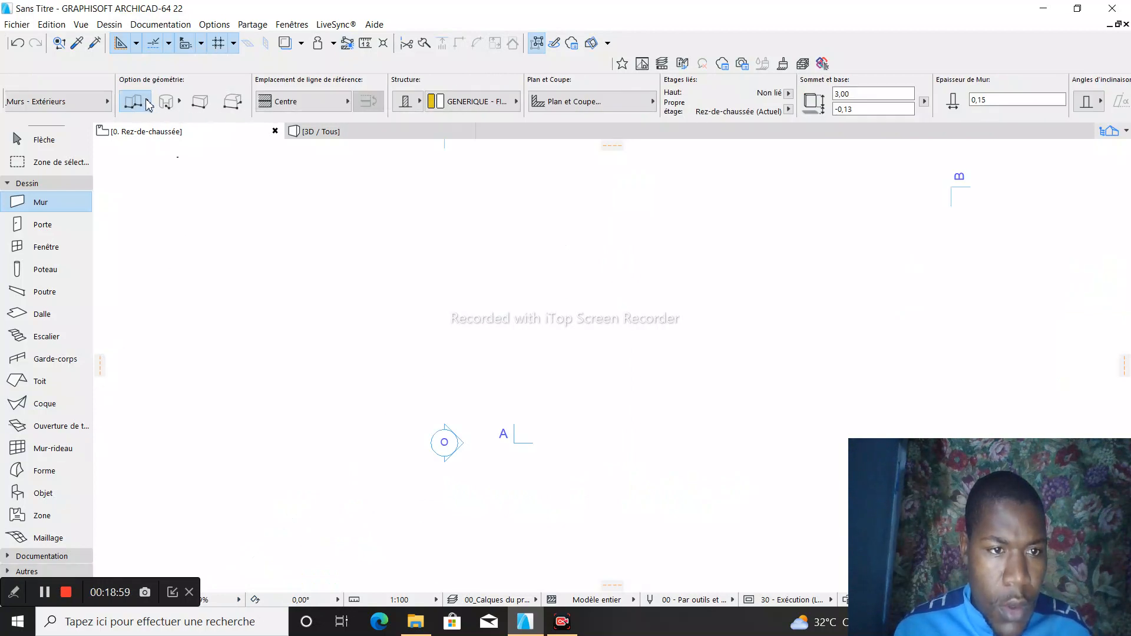
- With the chained wall method, draw a horizontal wall of length 8 in an empty area, followed by a perpendicular wall of 4 downward
click(147, 104)
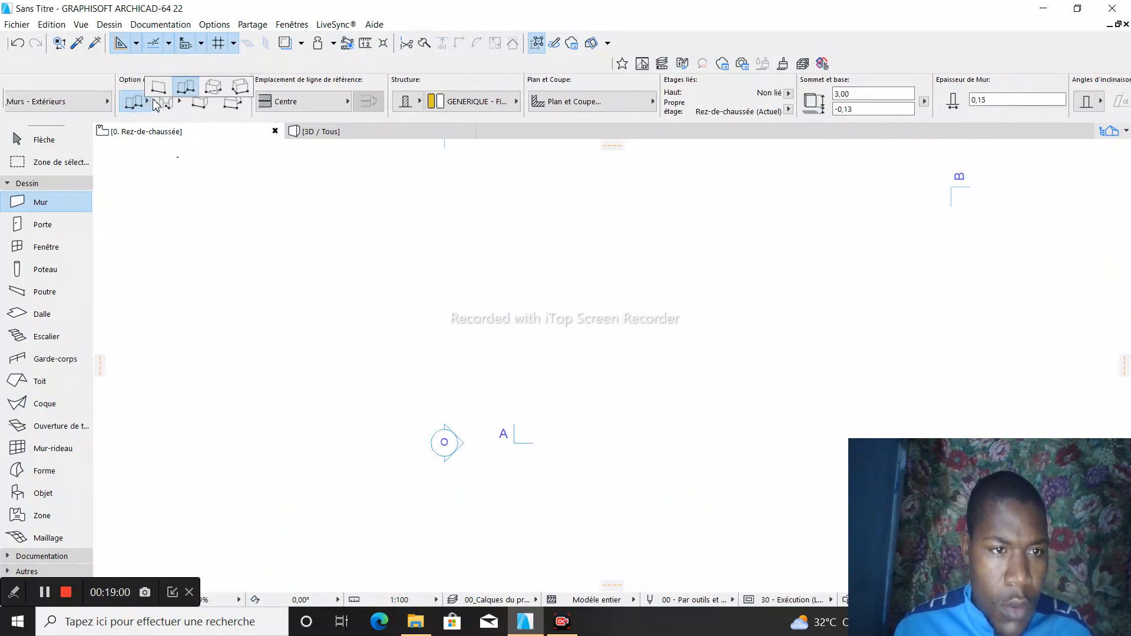
click(186, 88)
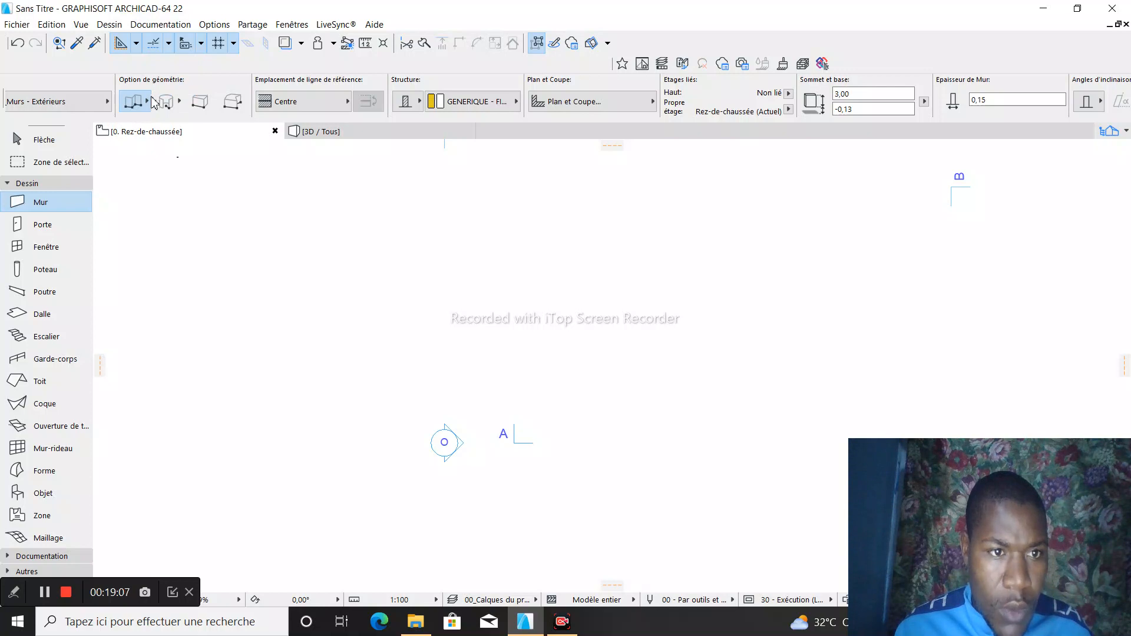
click(330, 271)
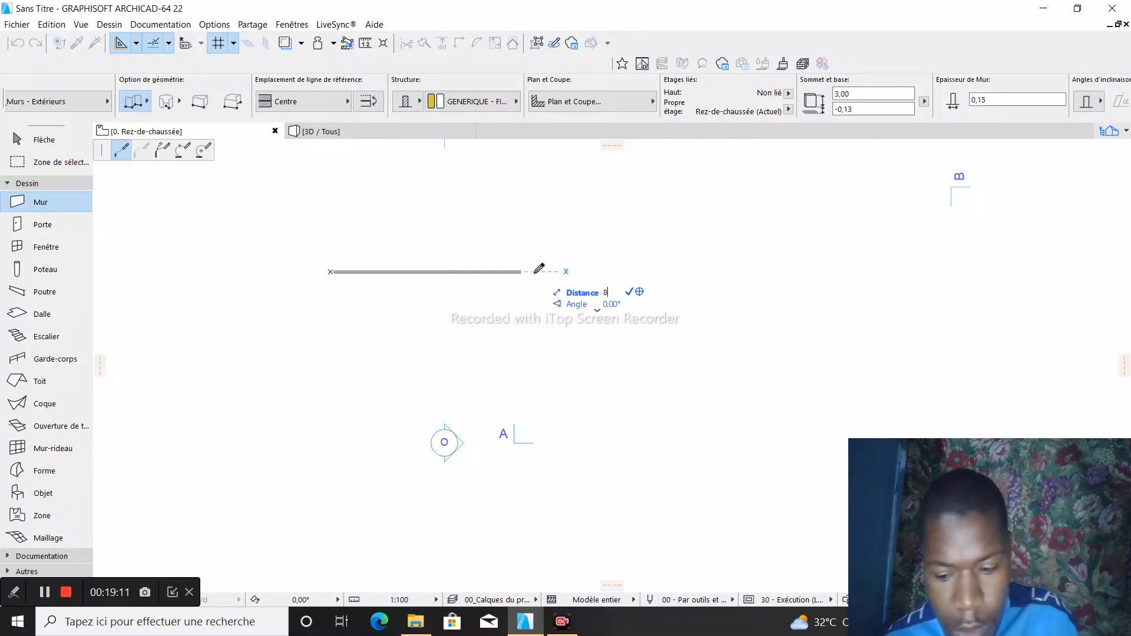
click(482, 271)
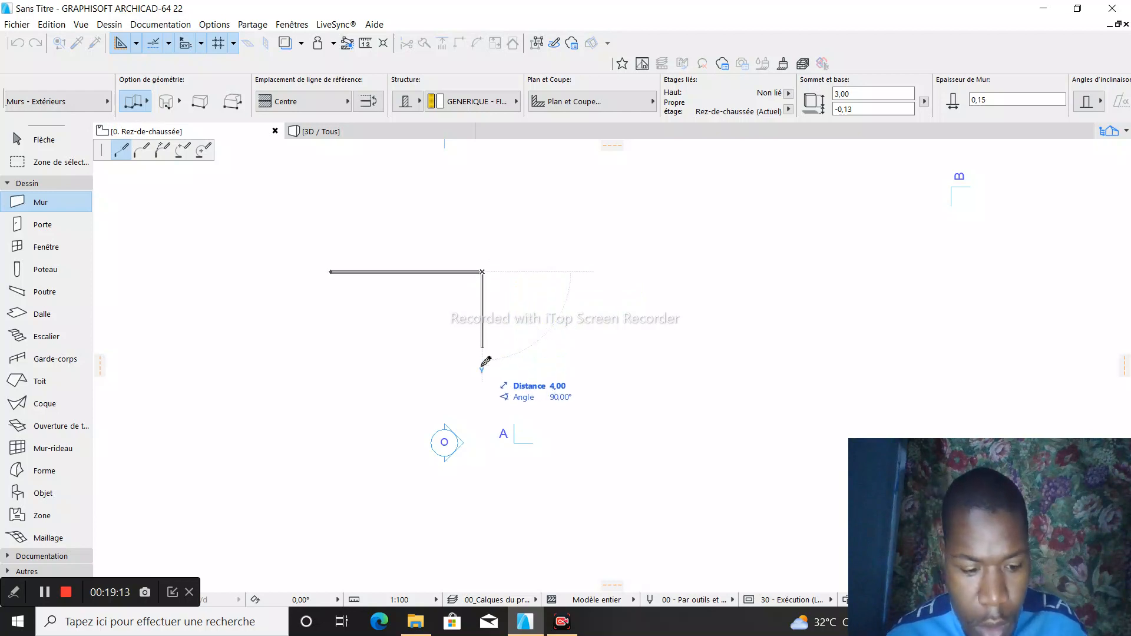
text(4)
key(Return)
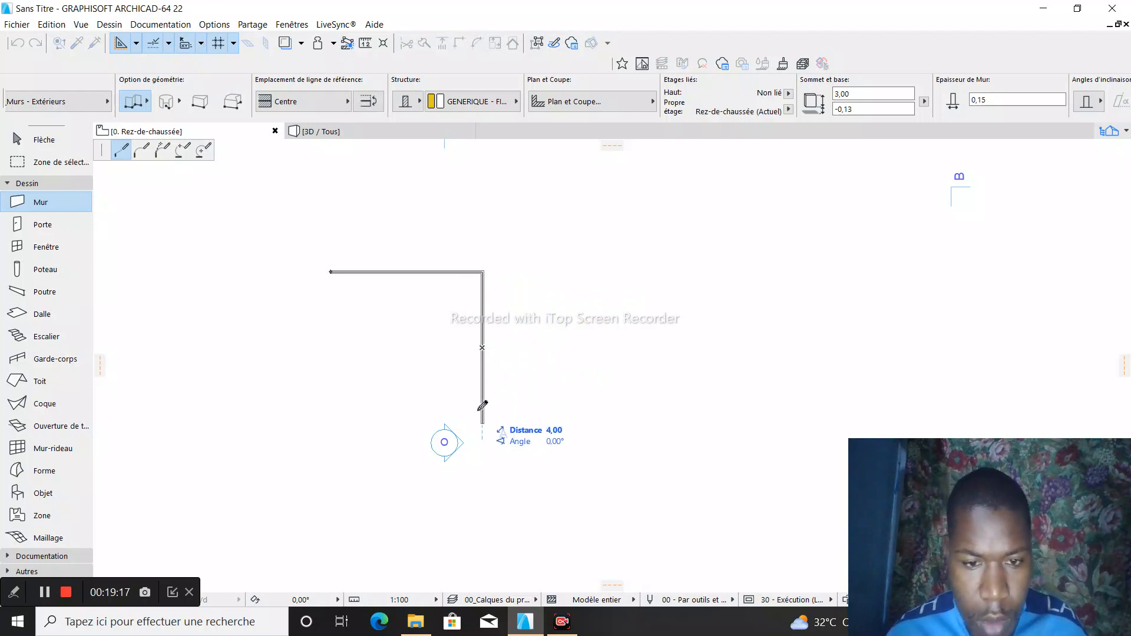
- Close the wall chain into a rectangle with a lower wall of length 8 and a left wall back to the starting corner
scroll(319, 343, up, 2)
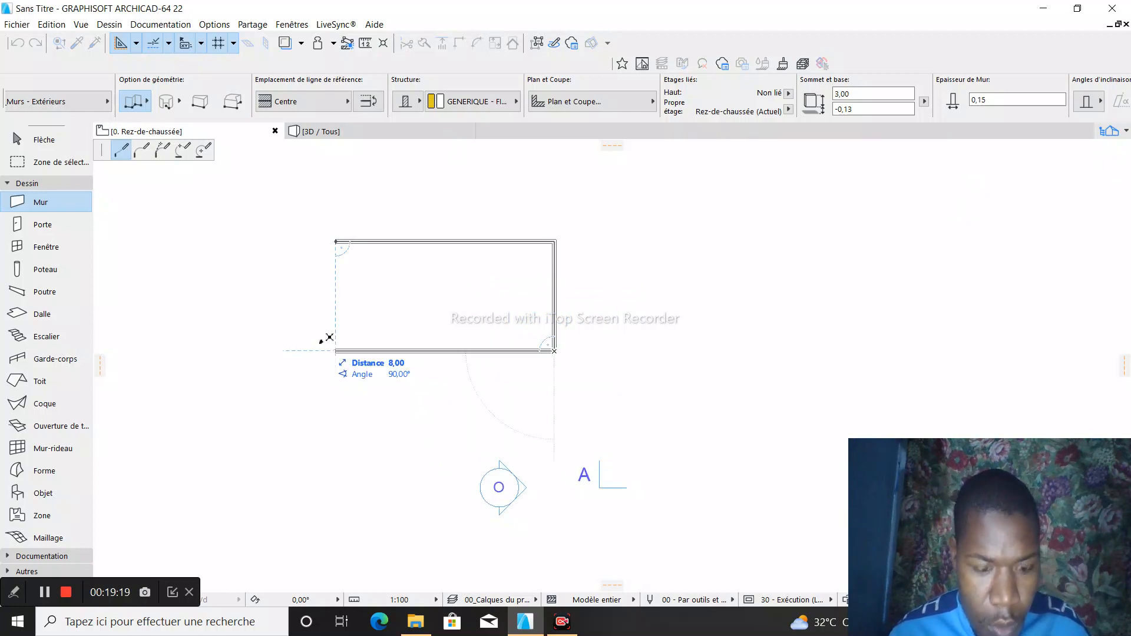
click(335, 350)
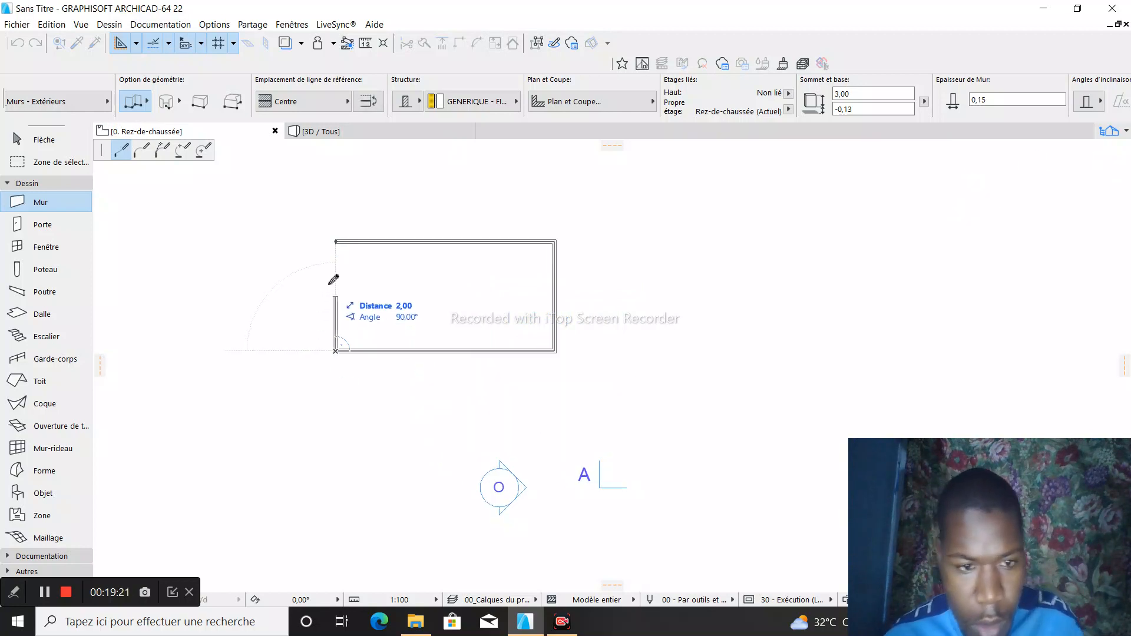
click(337, 242)
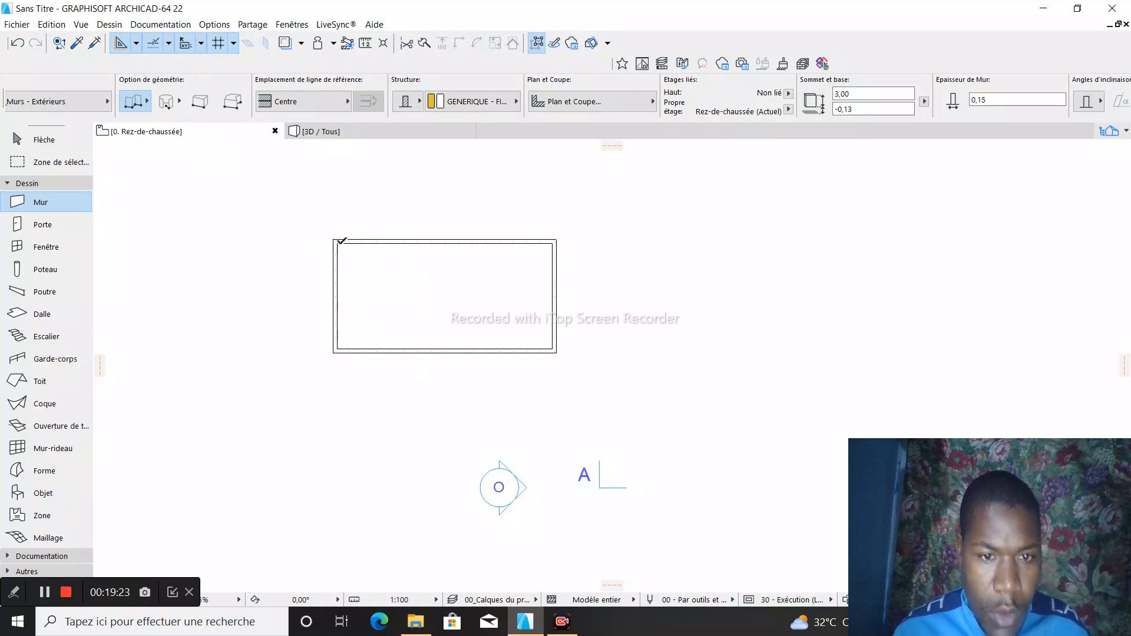
scroll(341, 240, up, 5)
scroll(442, 242, down, 2)
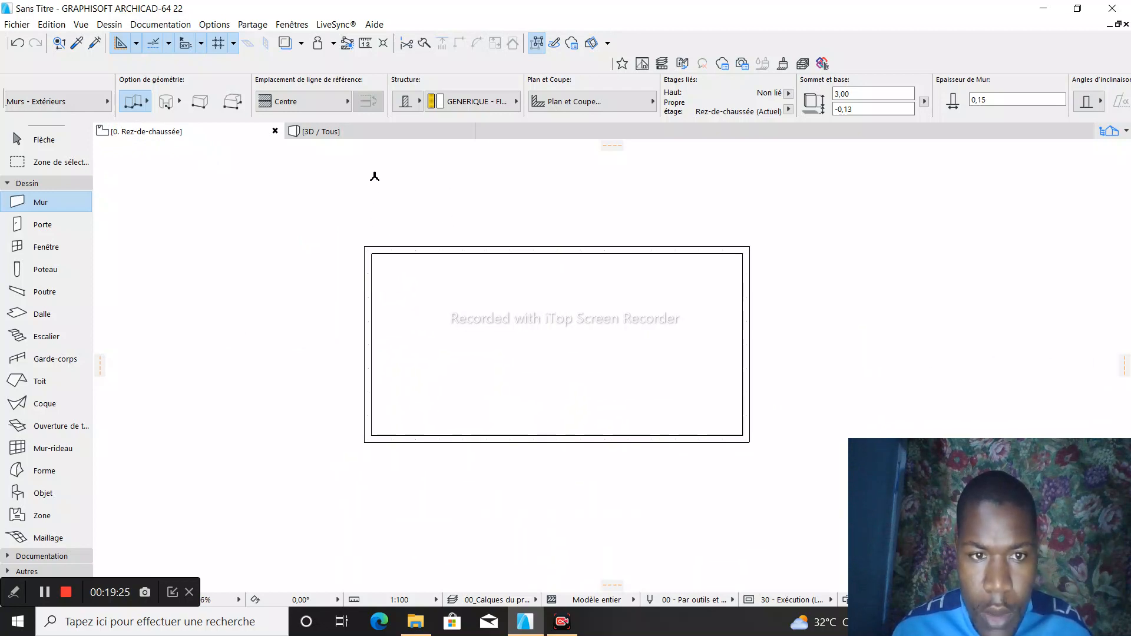
scroll(743, 310, up, 2)
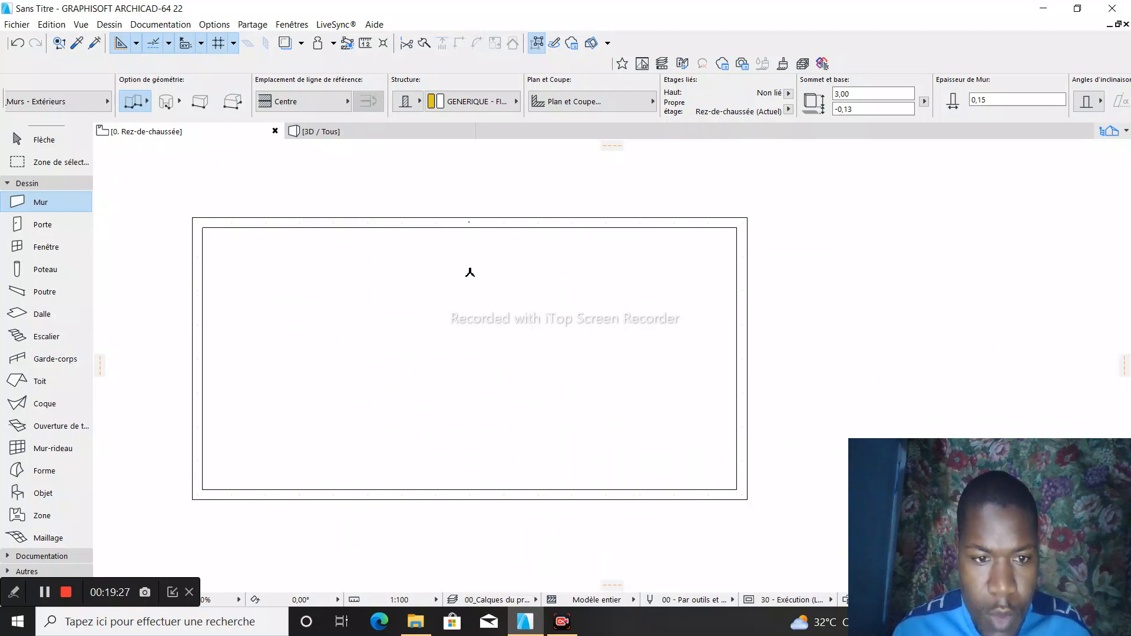
scroll(469, 272, down, 1)
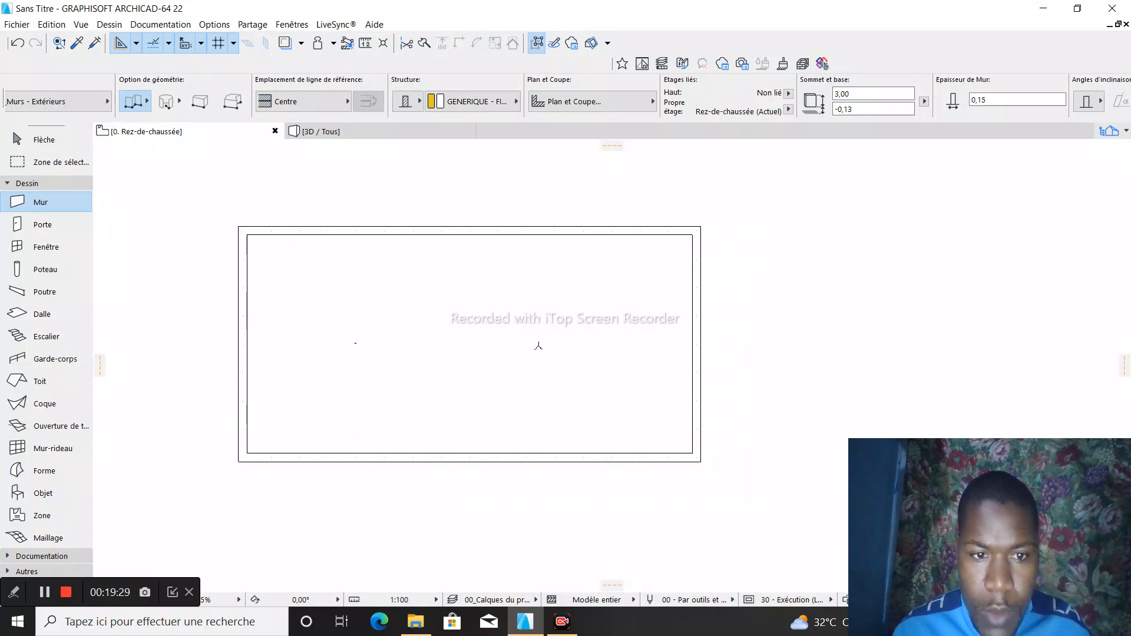
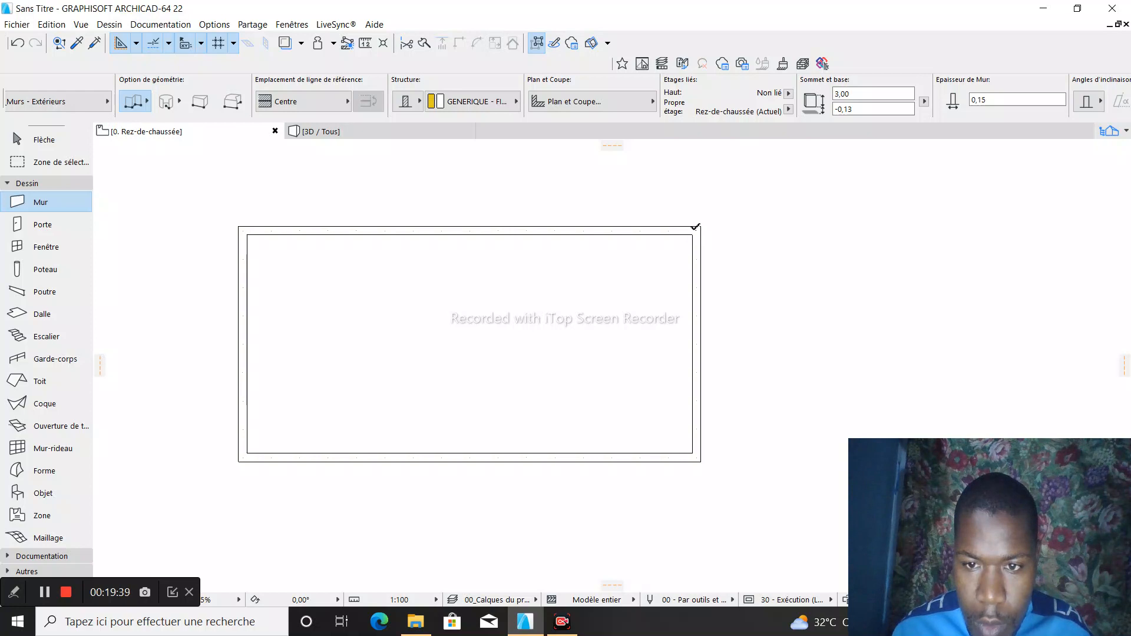
click(695, 227)
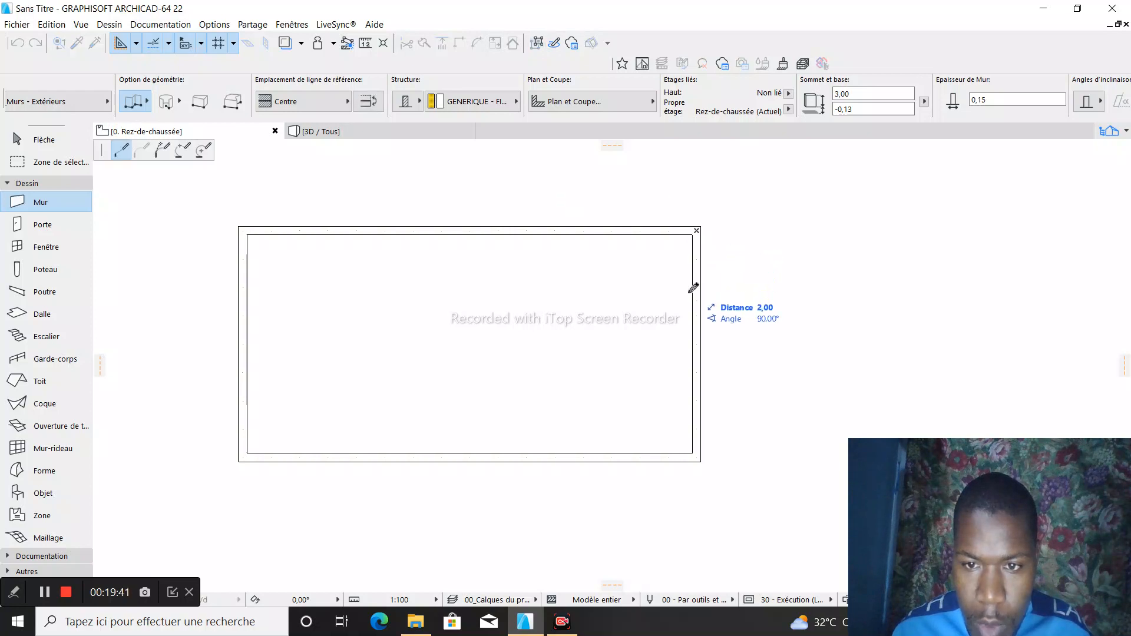
scroll(694, 296, up, 1)
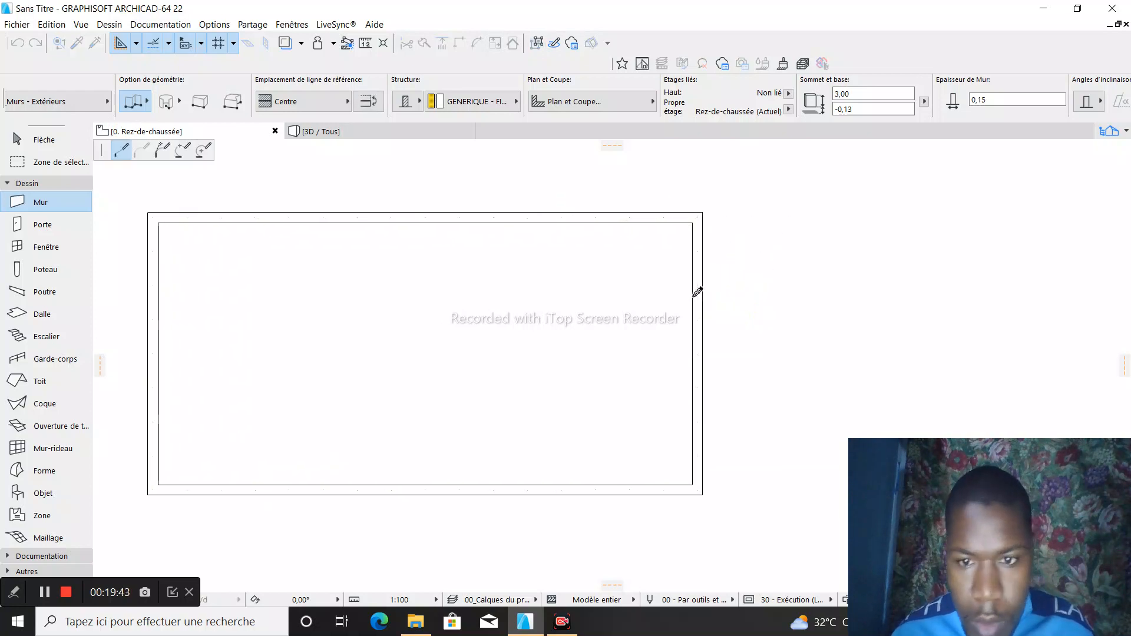
scroll(693, 296, up, 2)
key(Escape)
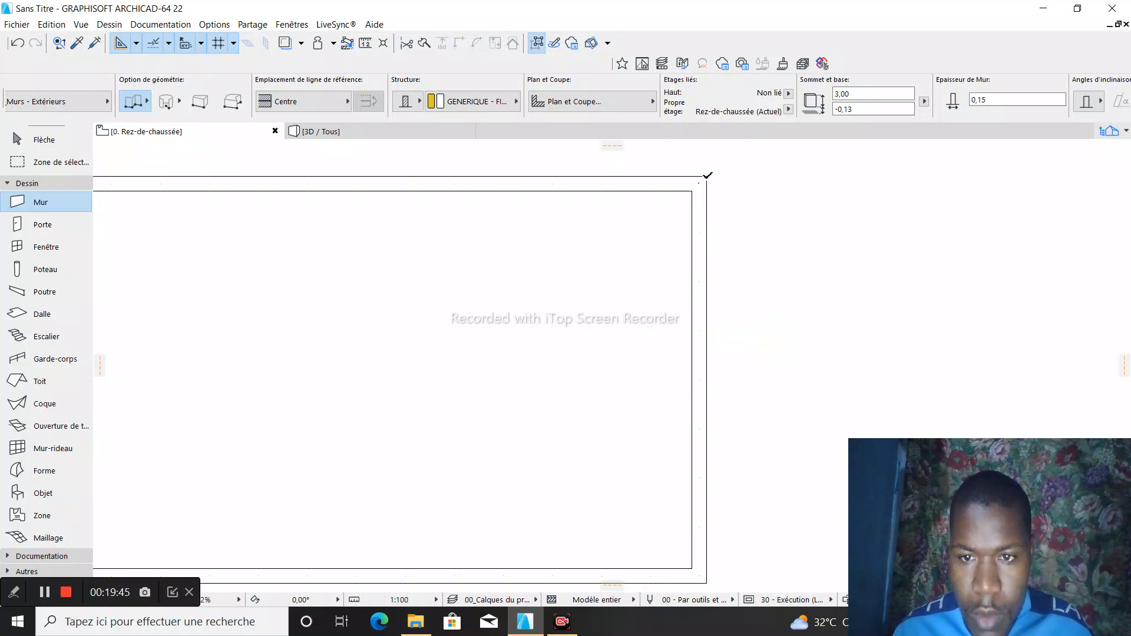
- Try to draw a wall of length 1,8 downward from the rectangle's upper-right corner with the chained wall method
click(707, 177)
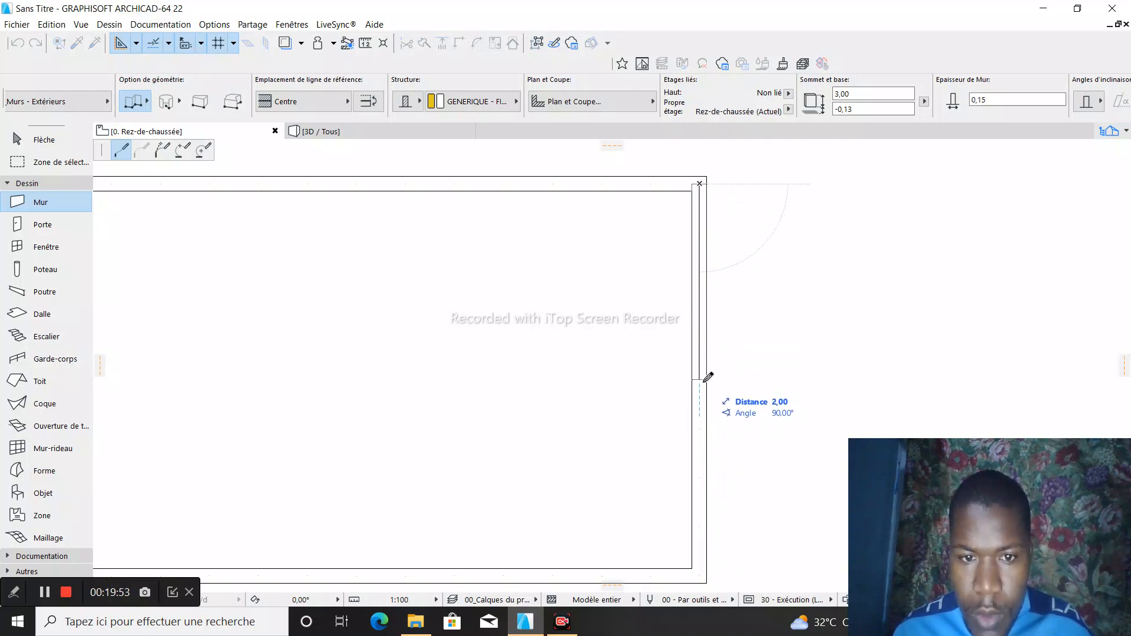
scroll(705, 406, down, 2)
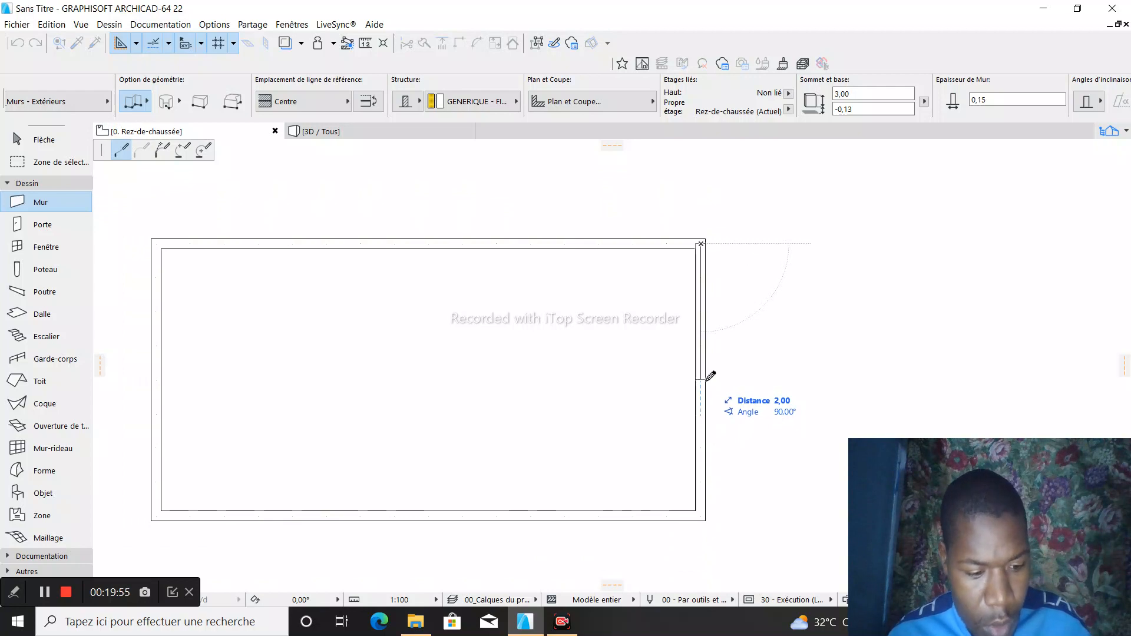
text(1,8)
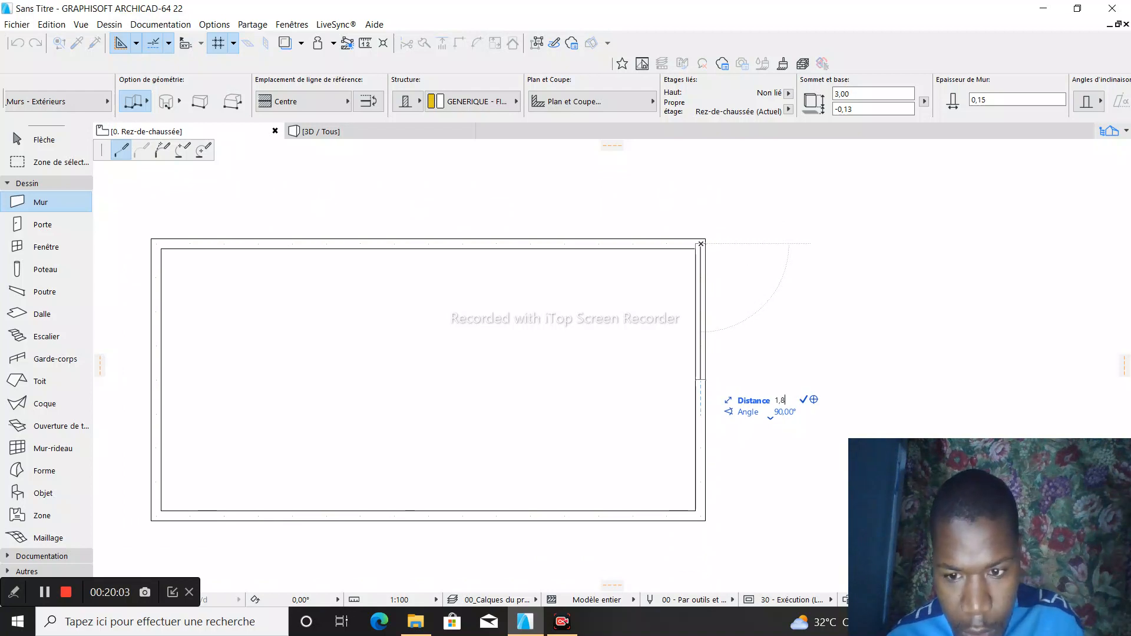
key(Return)
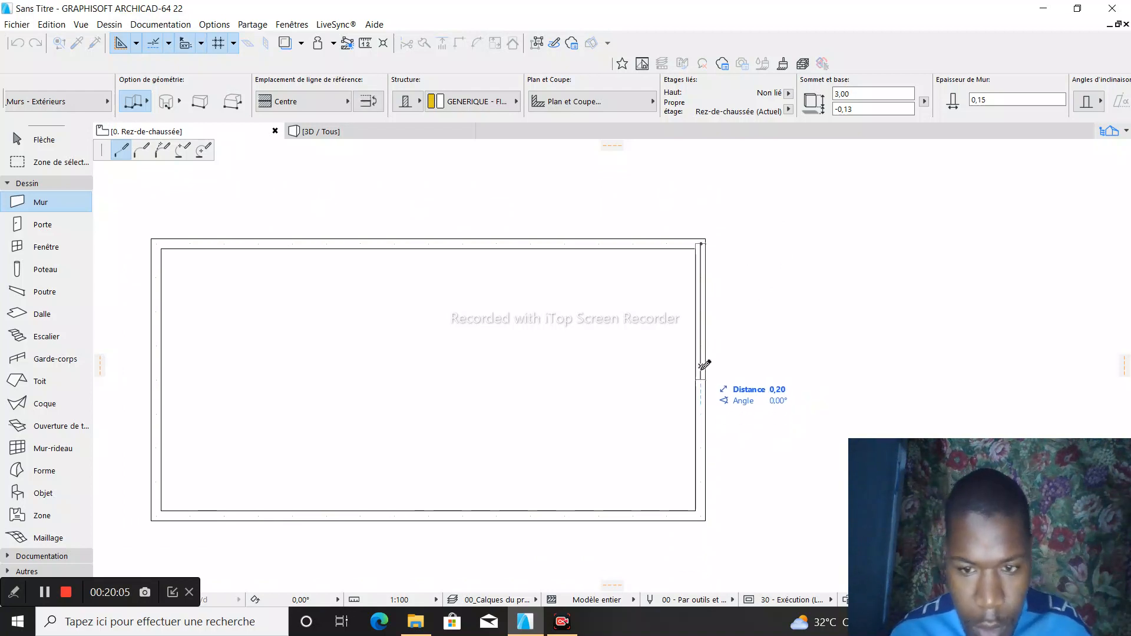
scroll(705, 365, up, 2)
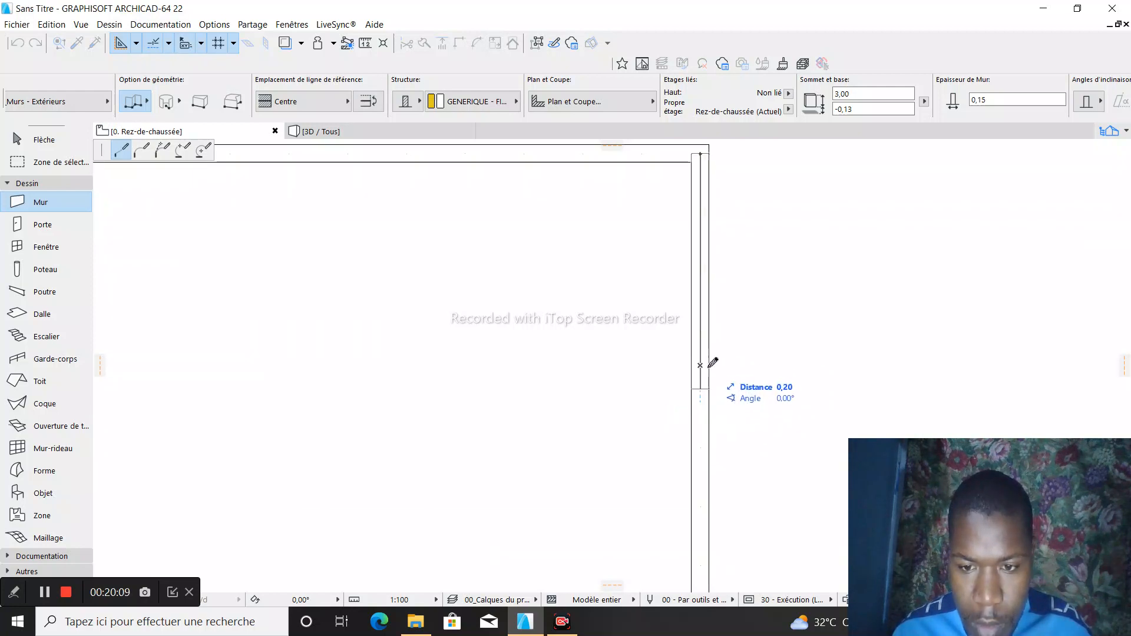
key(shift)
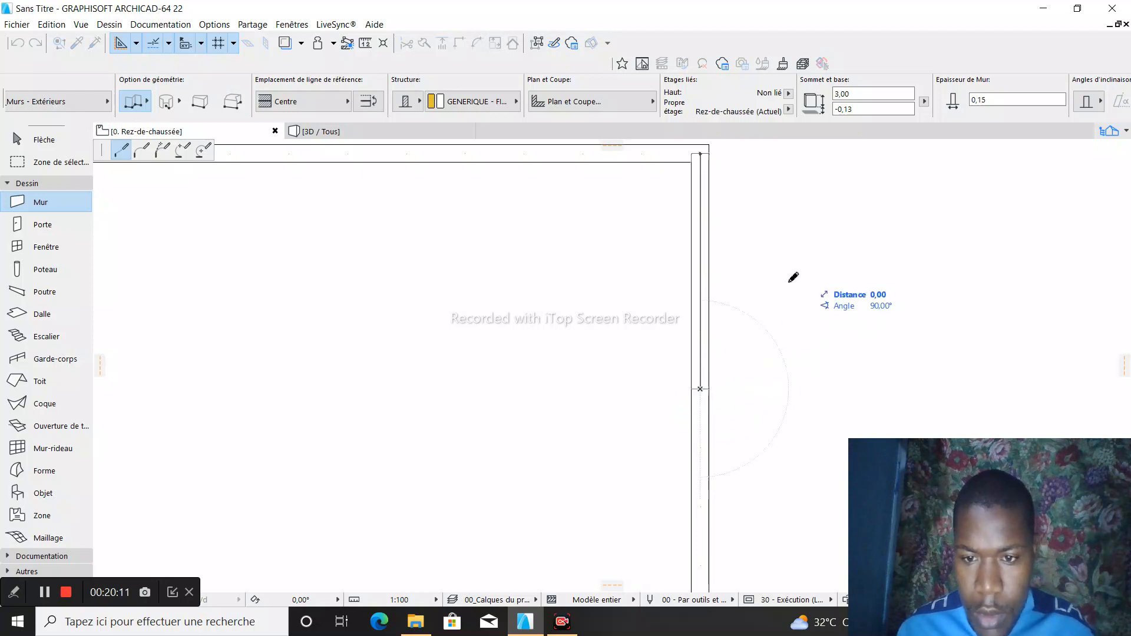
click(702, 300)
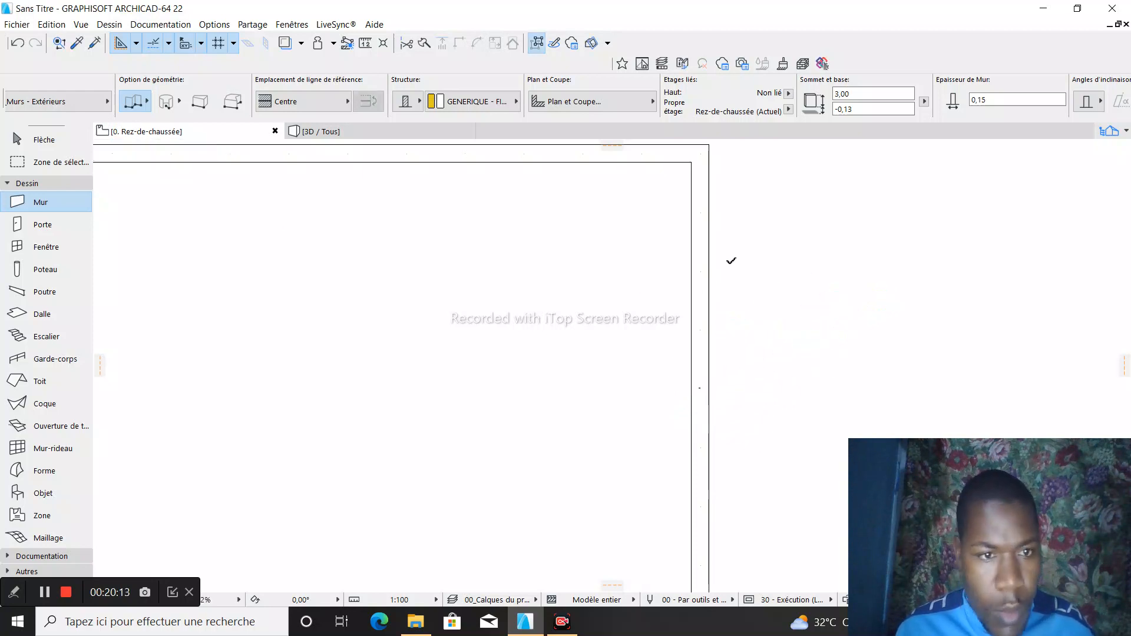
click(707, 144)
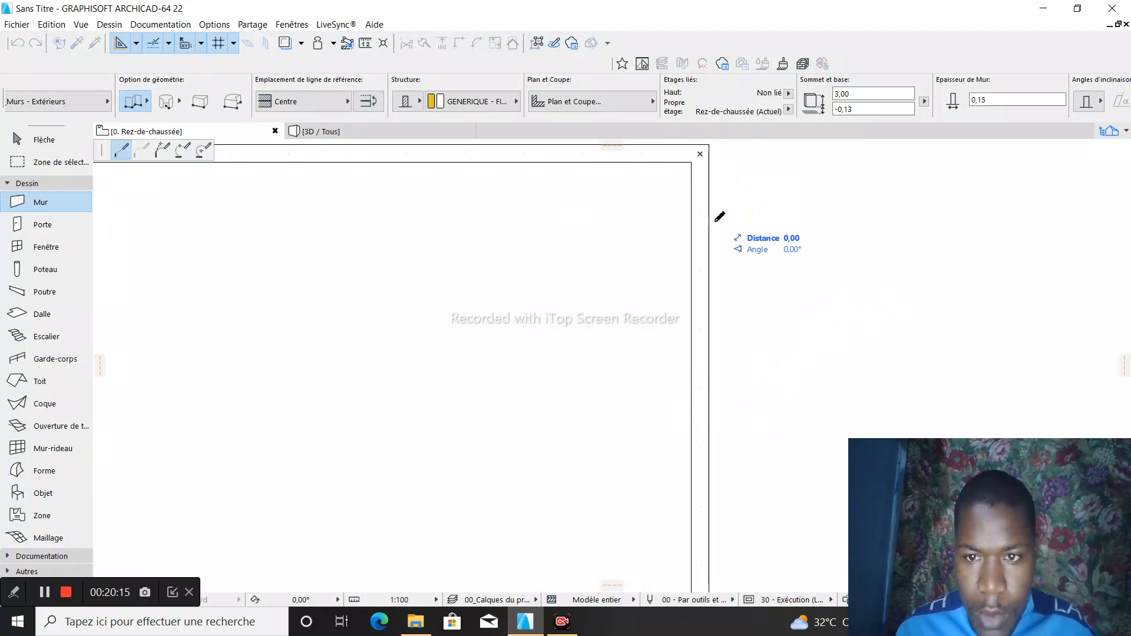
click(710, 394)
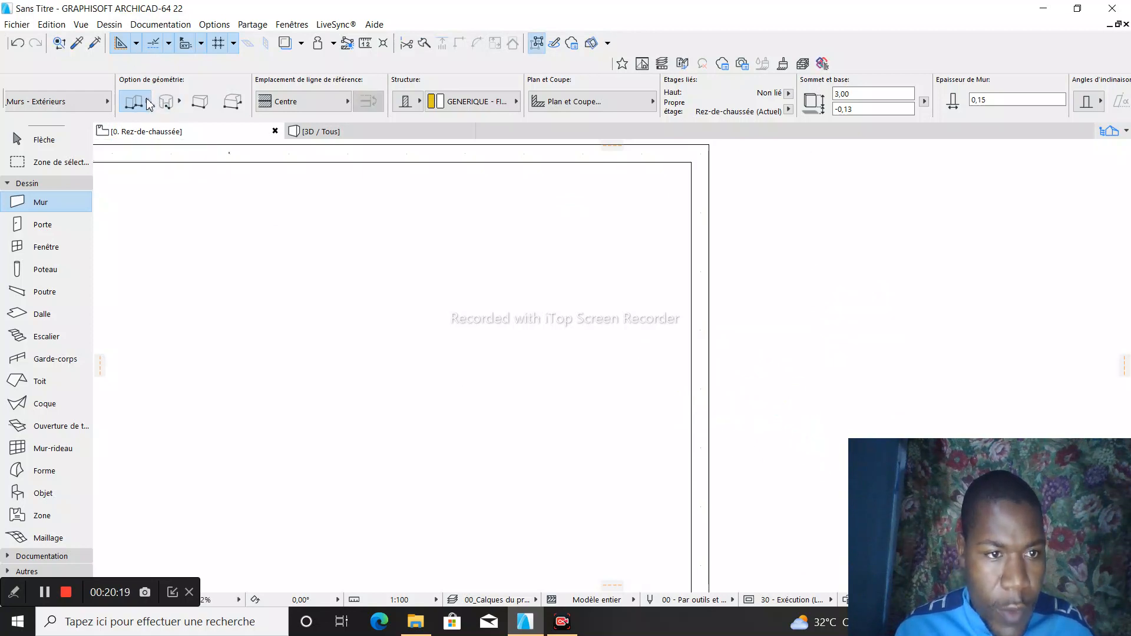
- With the single straight wall method, draw a wall of length 1,8 downward from the rectangle's upper-right corner
click(148, 102)
click(162, 90)
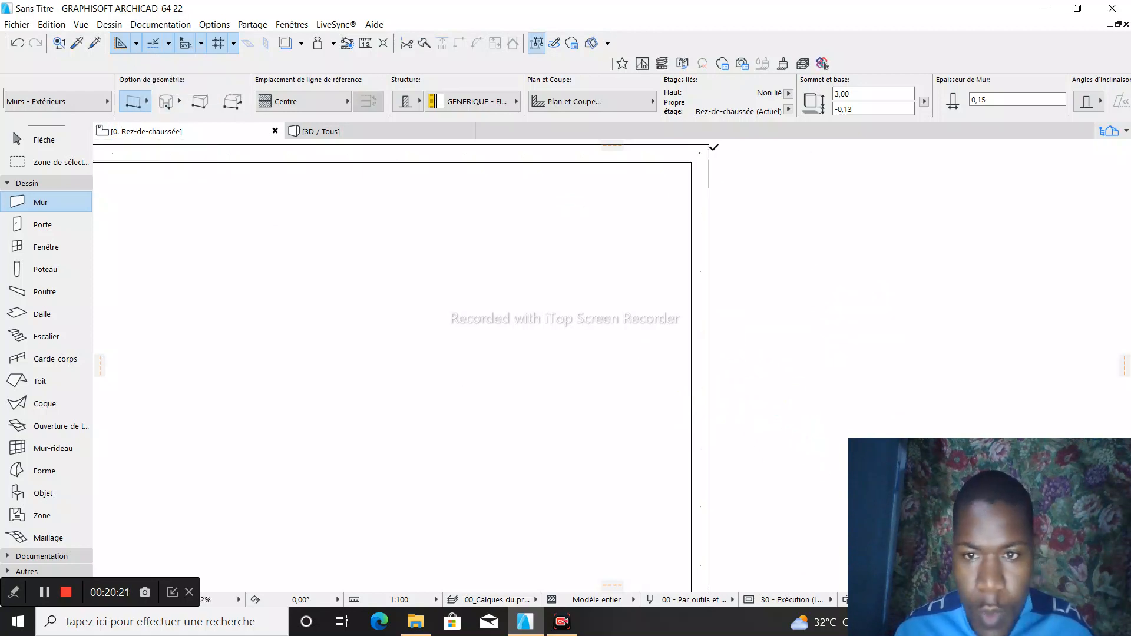
click(710, 144)
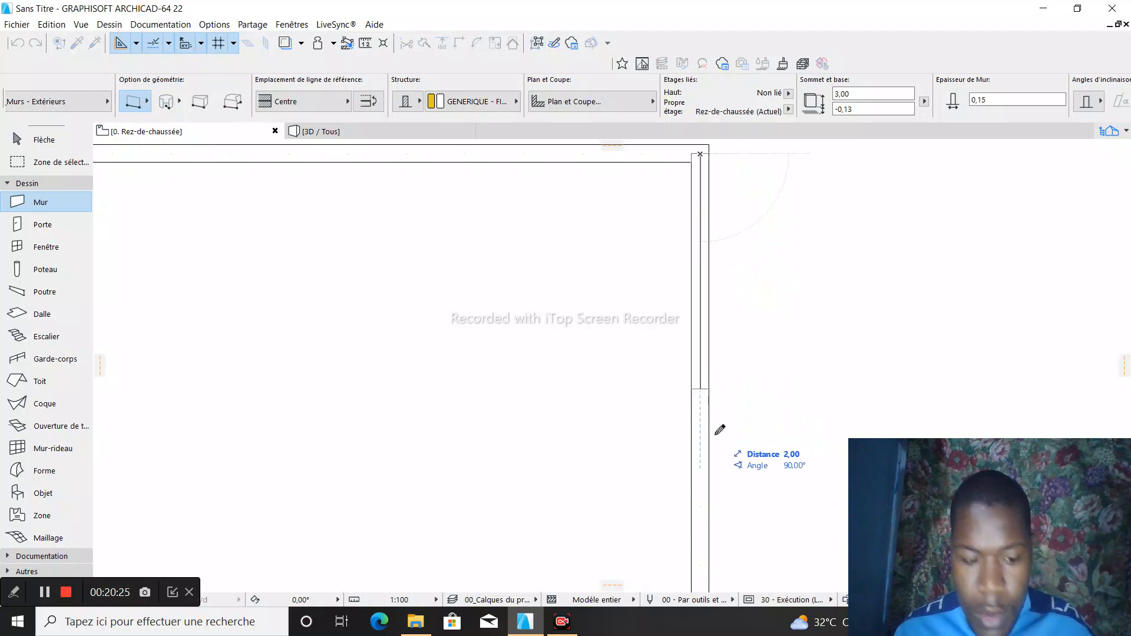
text(1,8)
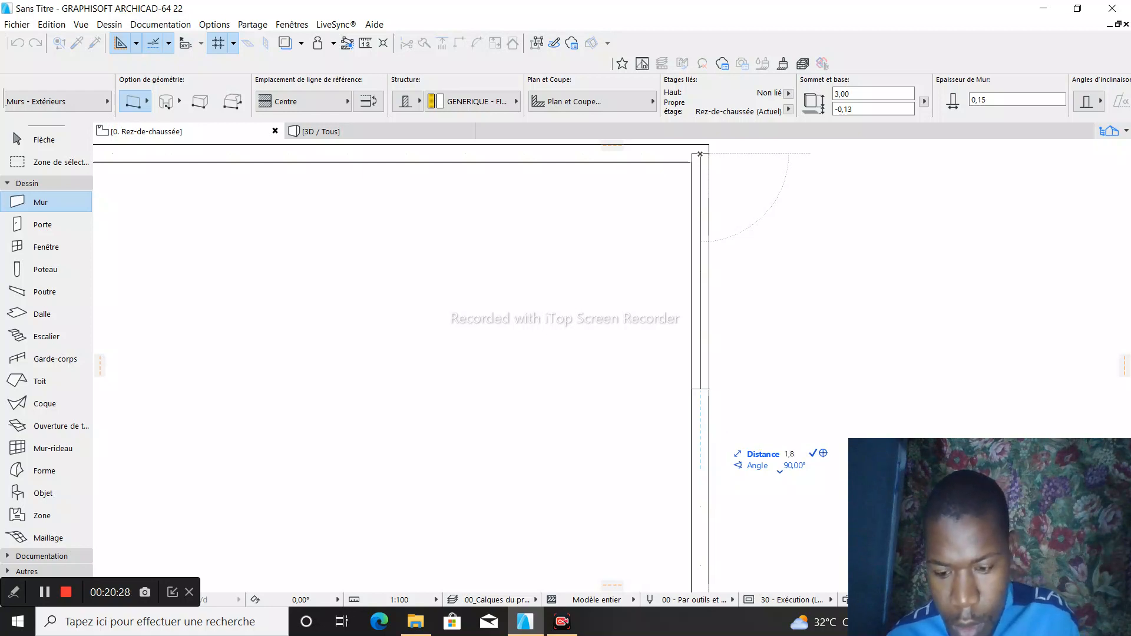
key(Return)
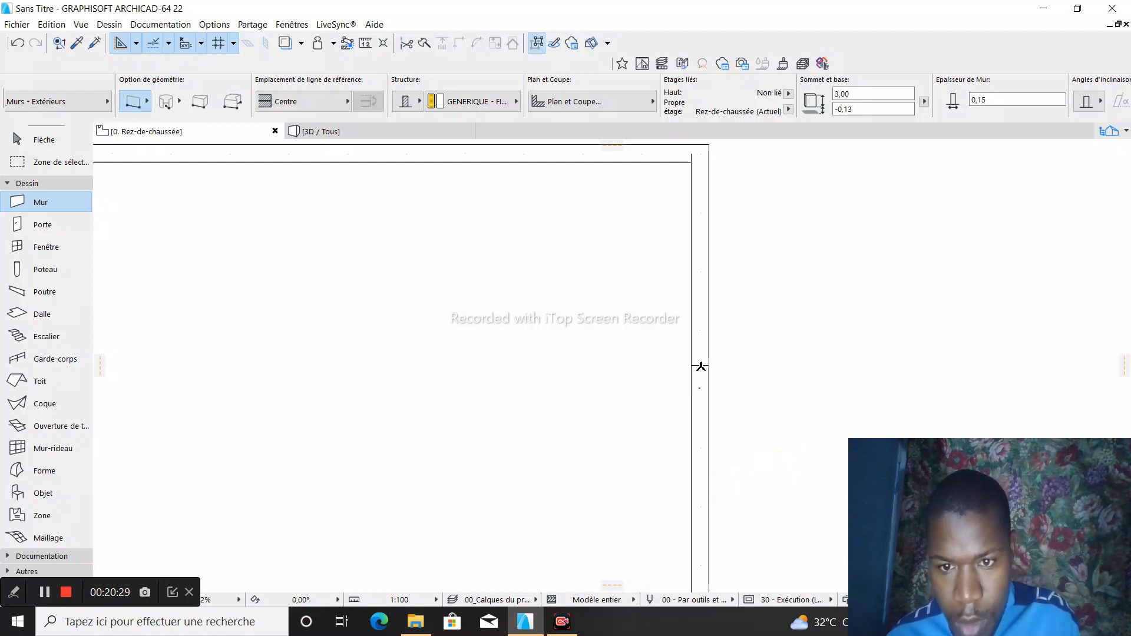
key(Escape)
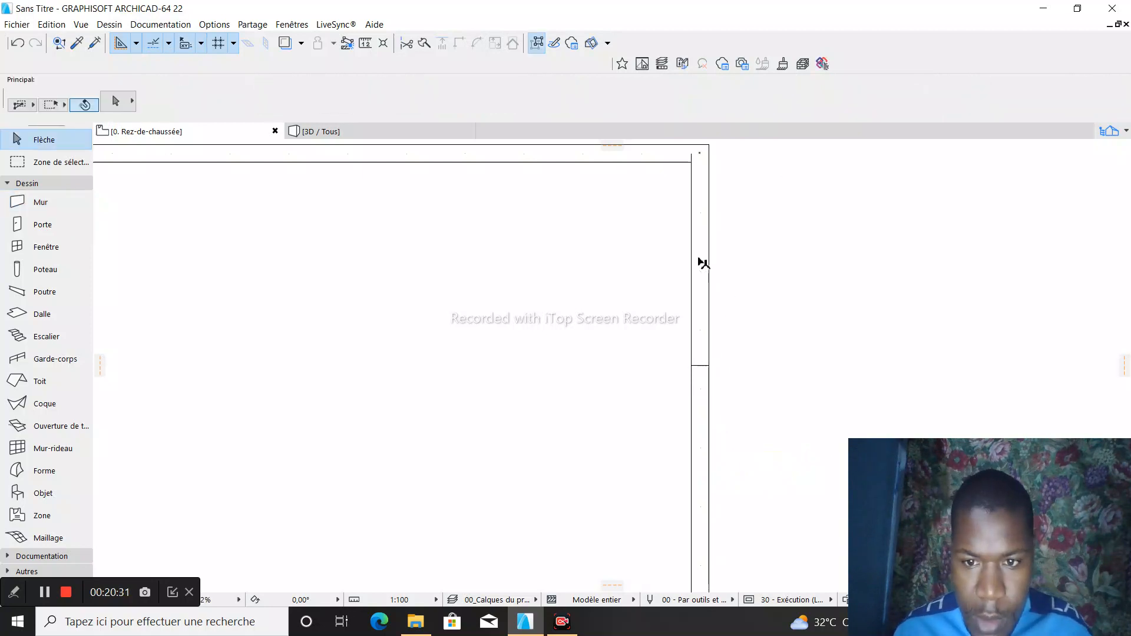
- Try to move the short wall segment on the rectangle's right side toward the inside of the rectangle
click(701, 264)
click(703, 270)
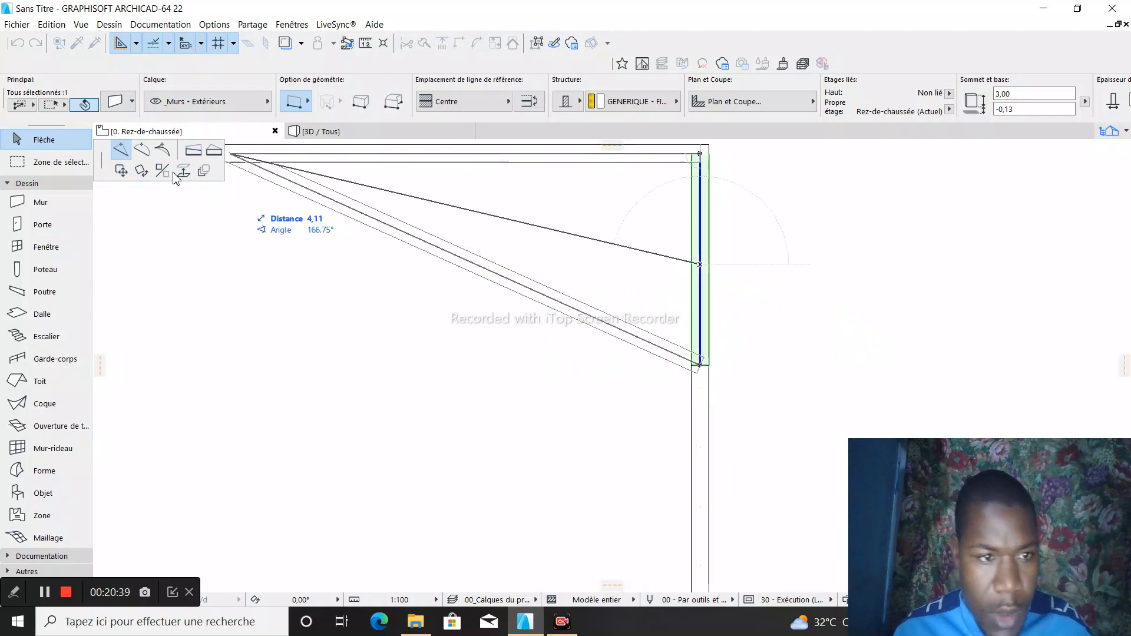
click(122, 172)
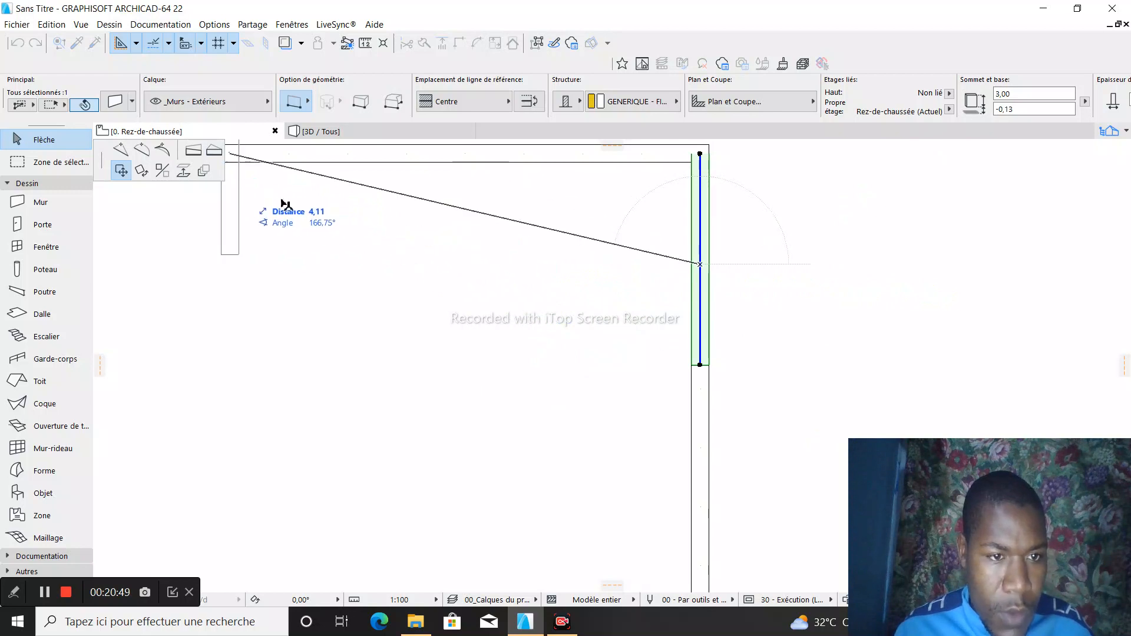
key(Escape)
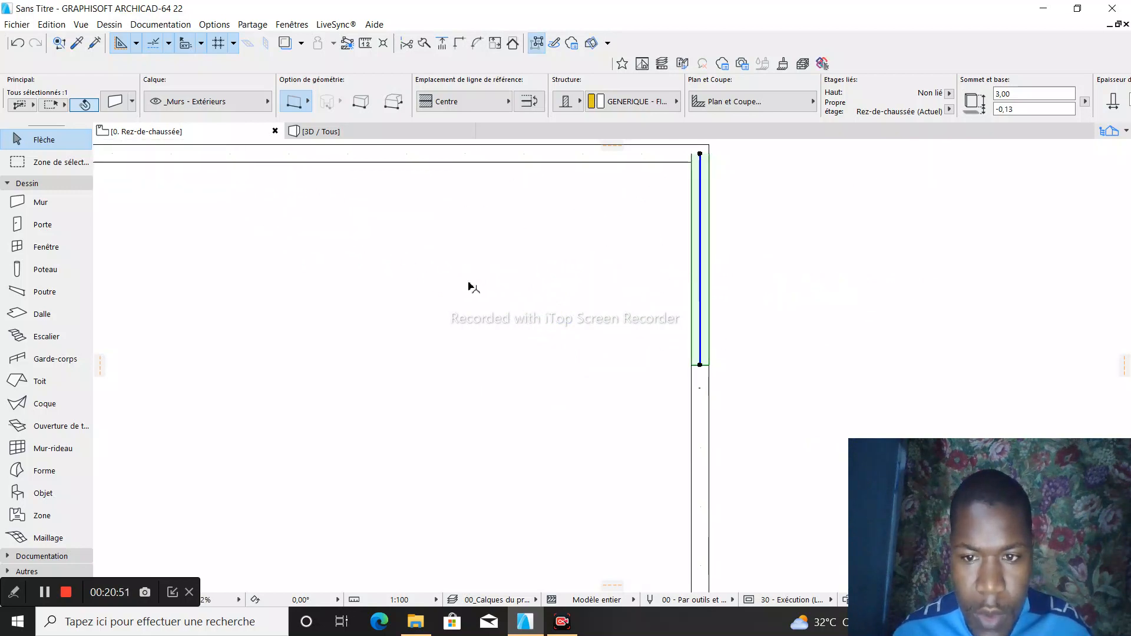
click(721, 259)
scroll(441, 271, down, 3)
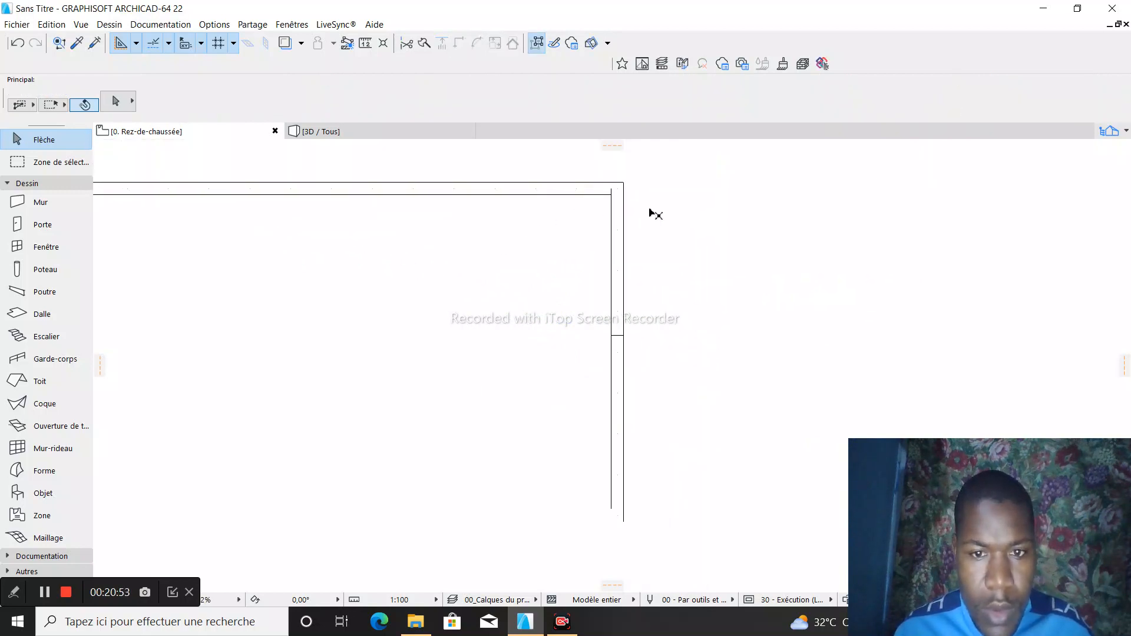
- Try to move the short wall segment outside the rectangle, away from its right side
scroll(632, 227, down, 2)
click(576, 253)
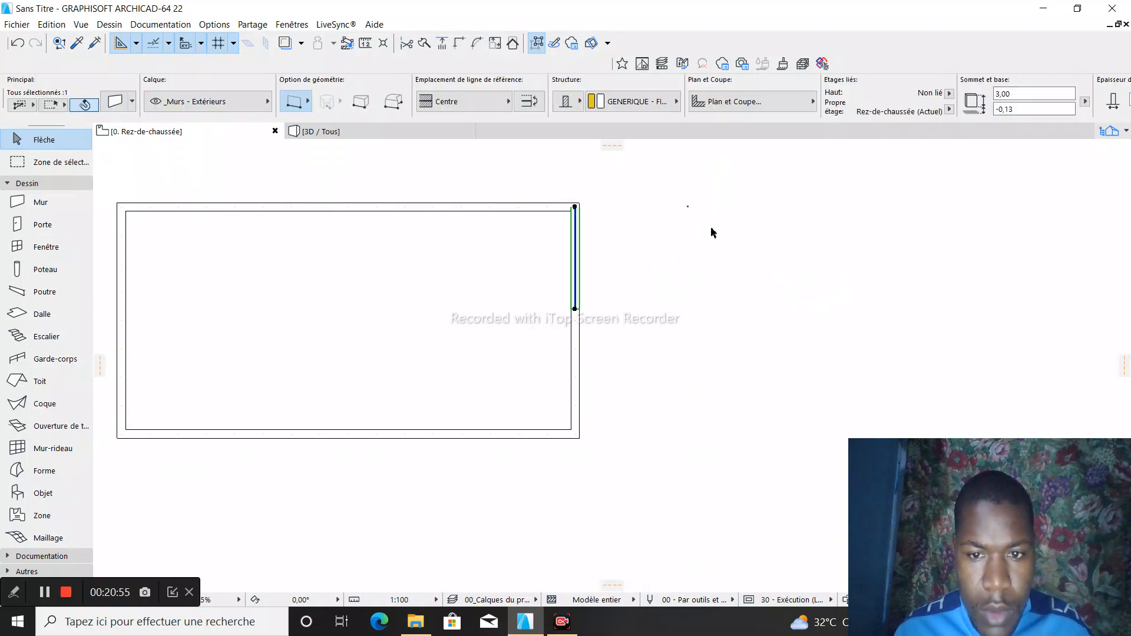
click(576, 236)
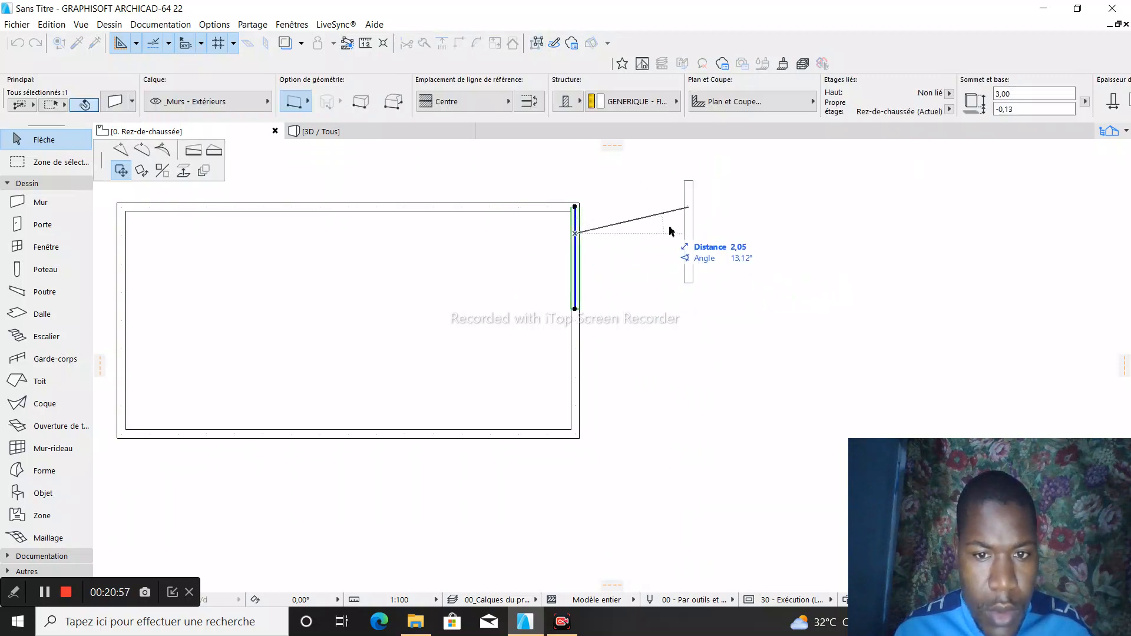
key(Escape)
key(Delete)
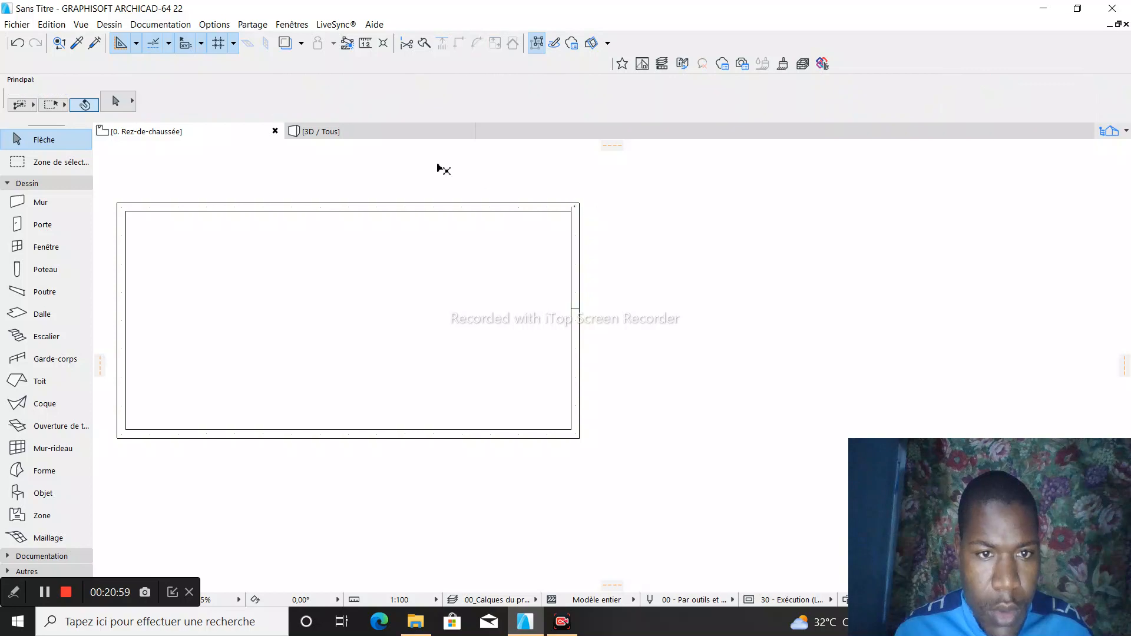
- Start a chained wall from the rectangle's upper-right corner and make the input tracker prefer XY coordinates
click(56, 203)
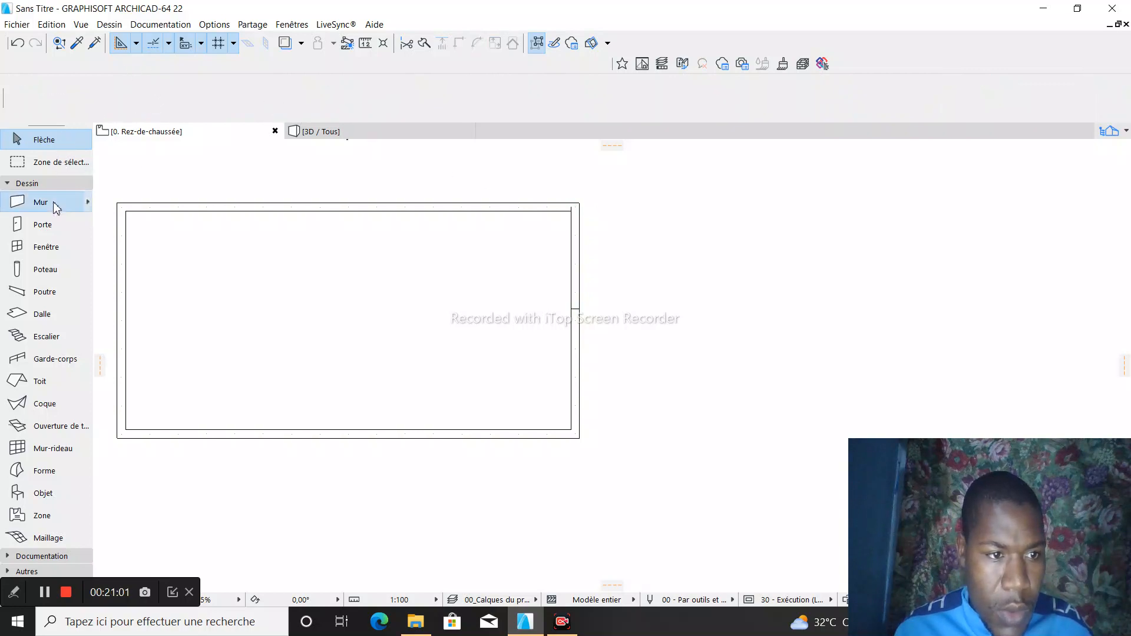
click(311, 101)
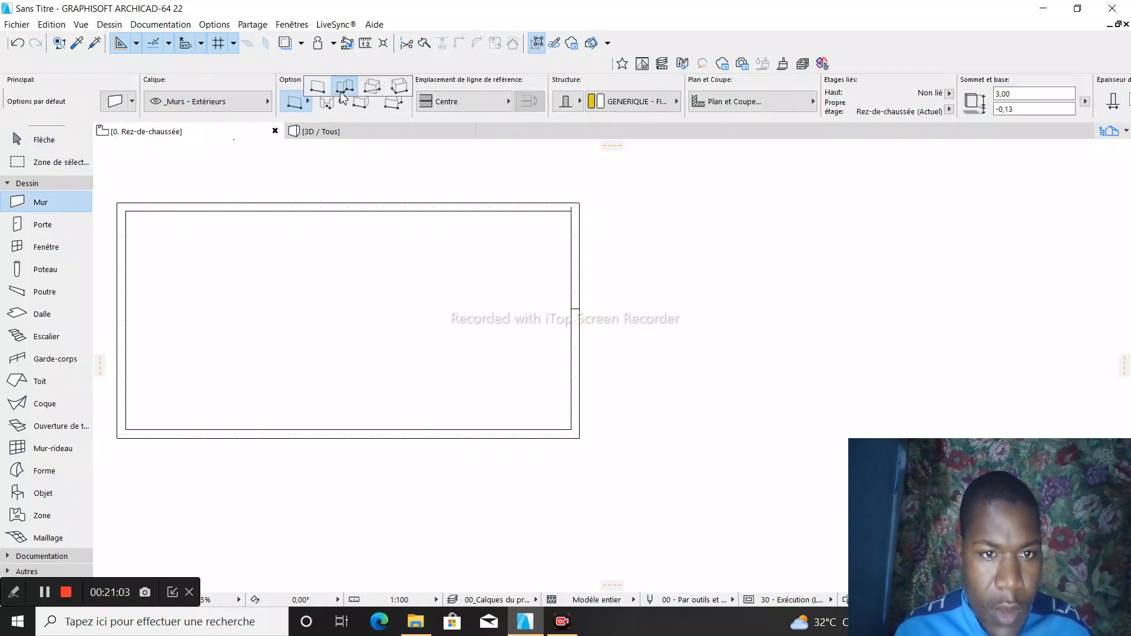
click(346, 89)
scroll(723, 278, up, 2)
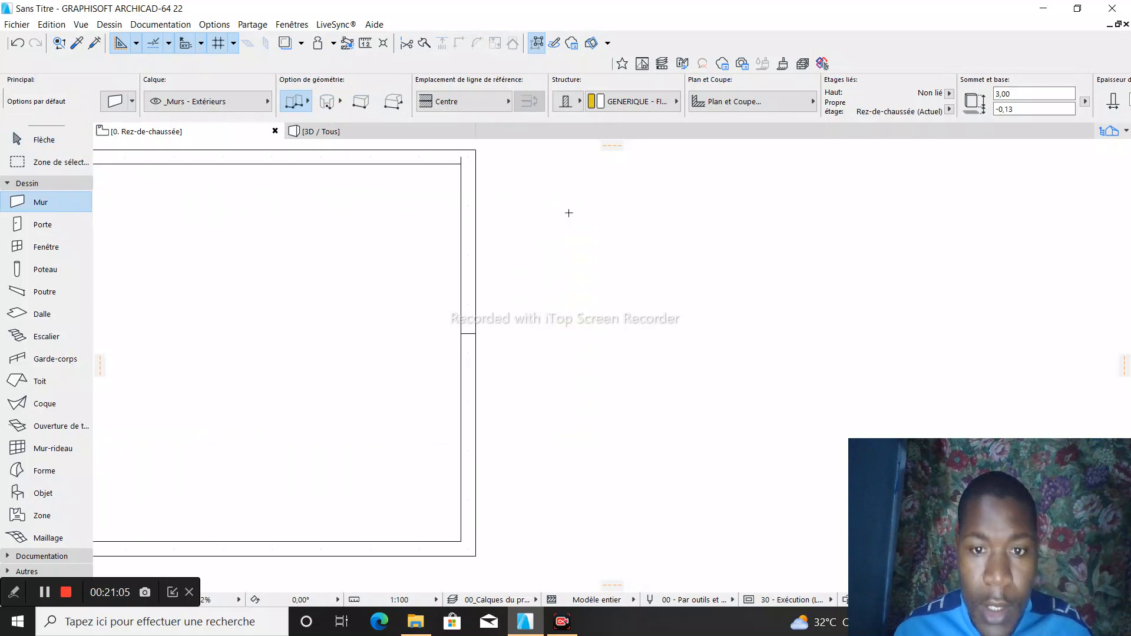
click(518, 236)
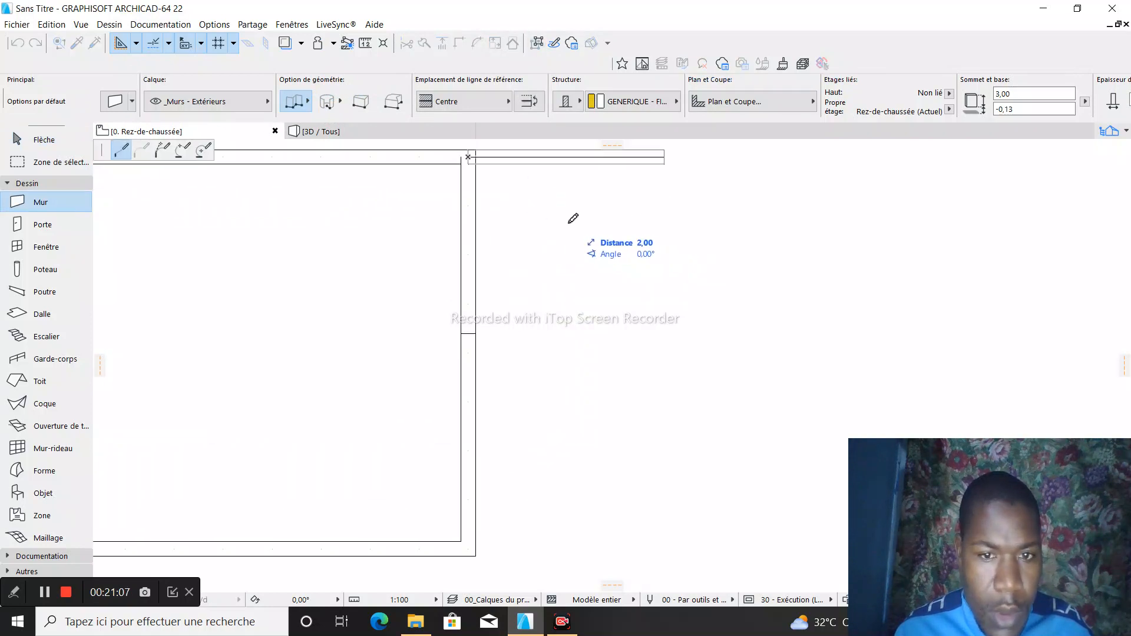
right_click(575, 269)
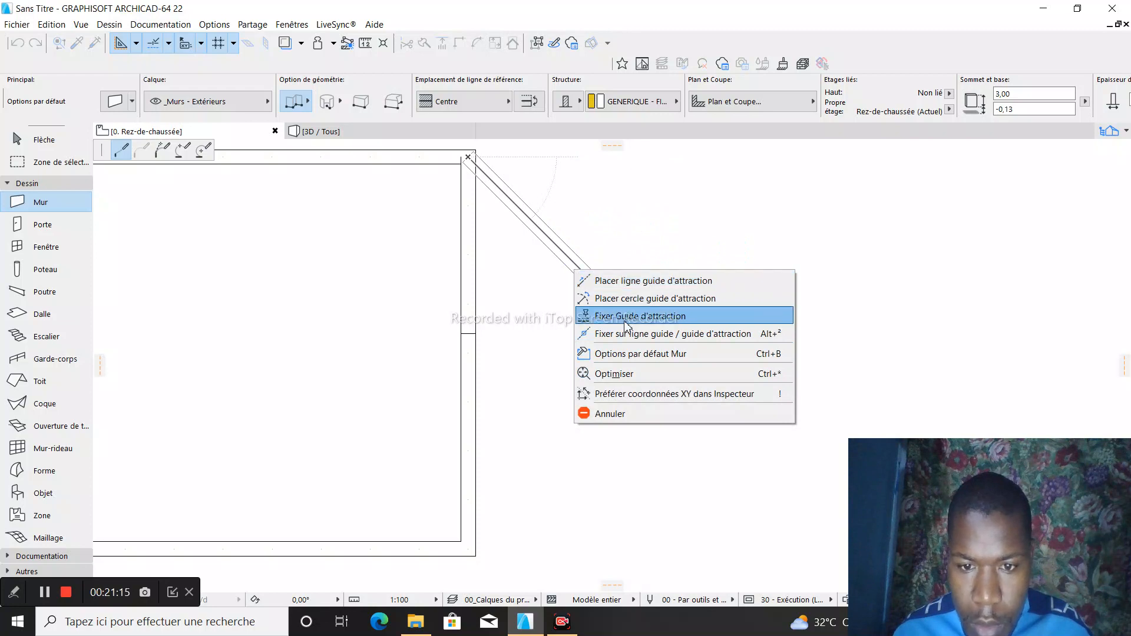
click(626, 394)
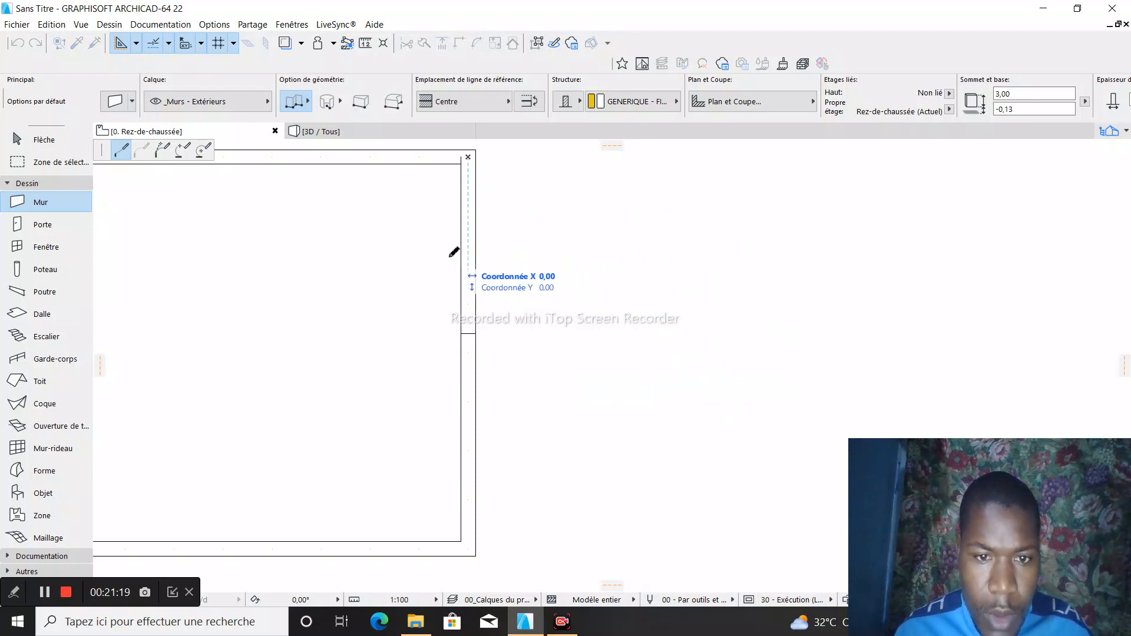
scroll(456, 250, up, 2)
key(Escape)
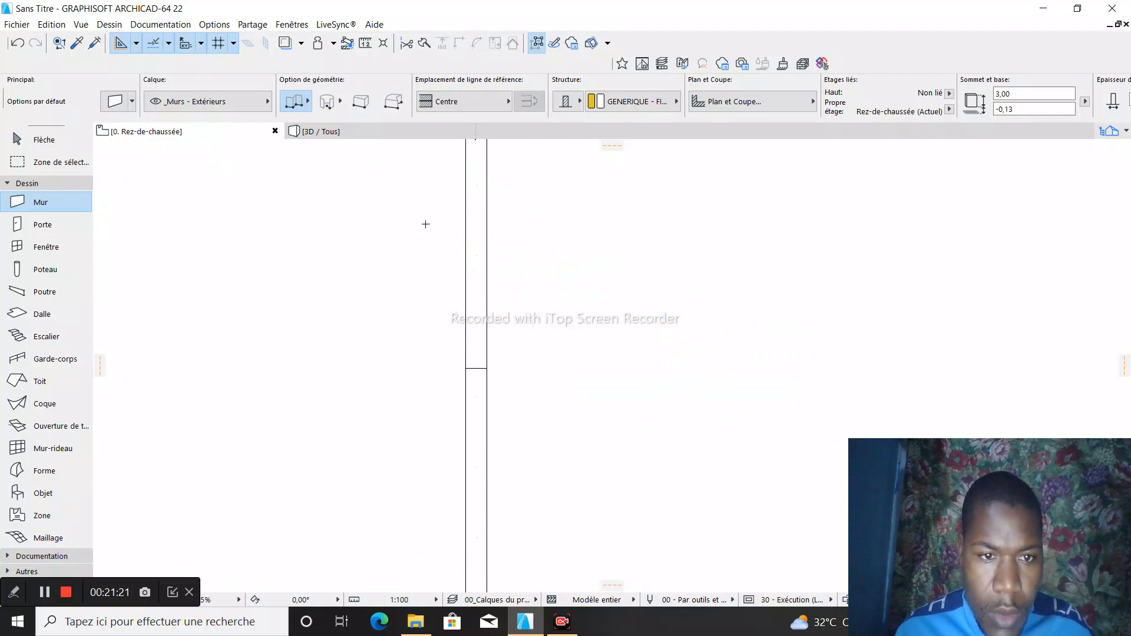
key(Escape)
- Start moving the vertical wall segment above the joint and make the input tracker prefer polar coordinates
click(478, 241)
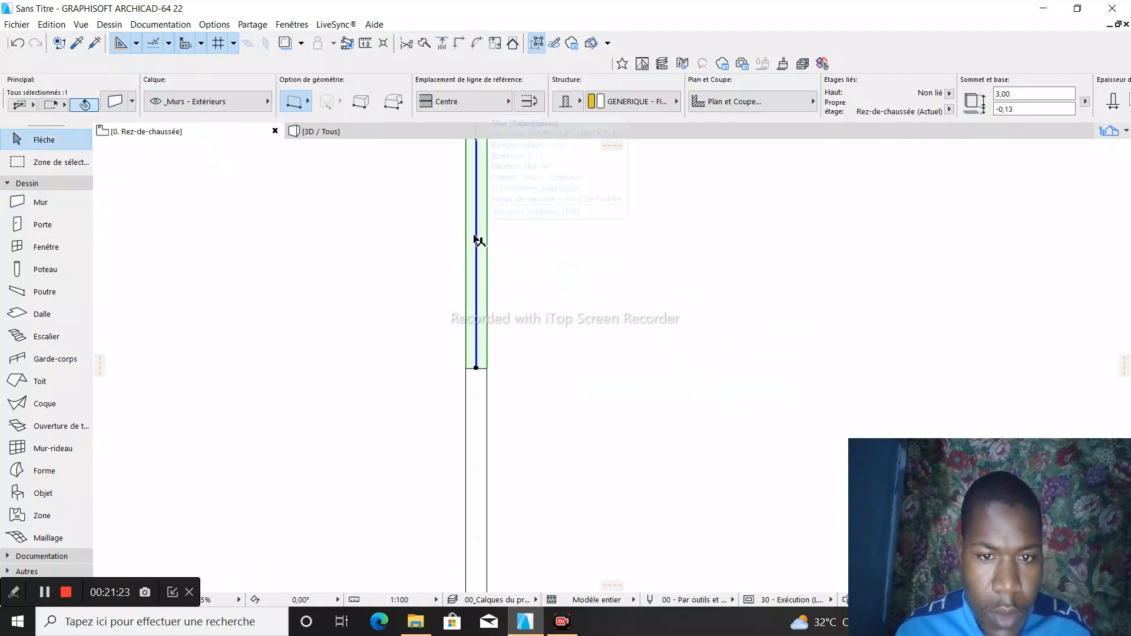
click(476, 235)
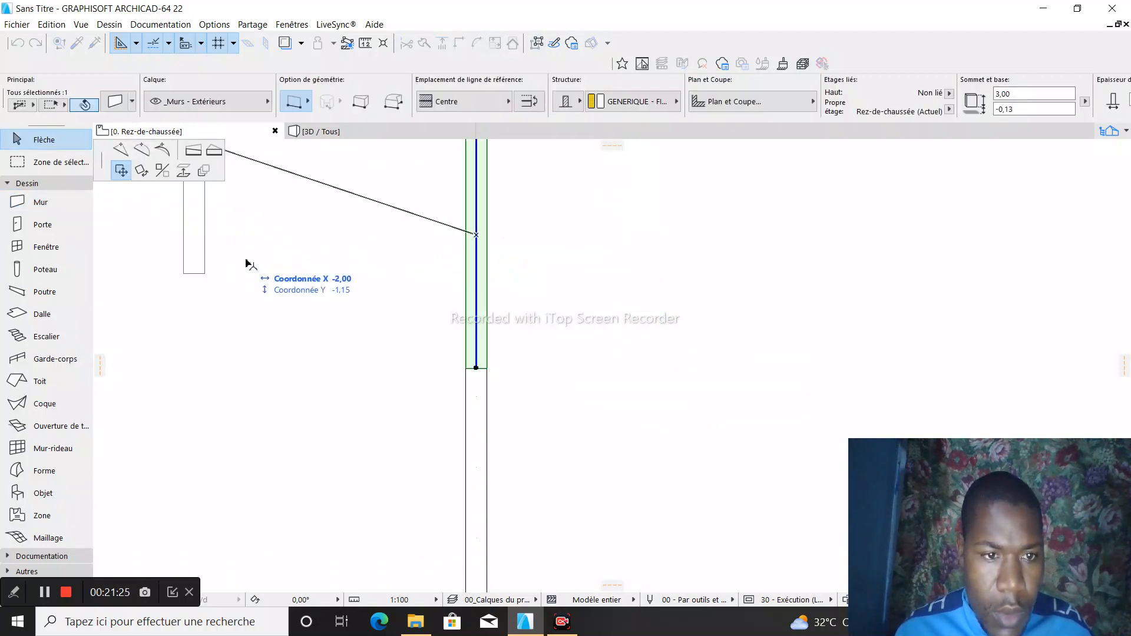
right_click(281, 236)
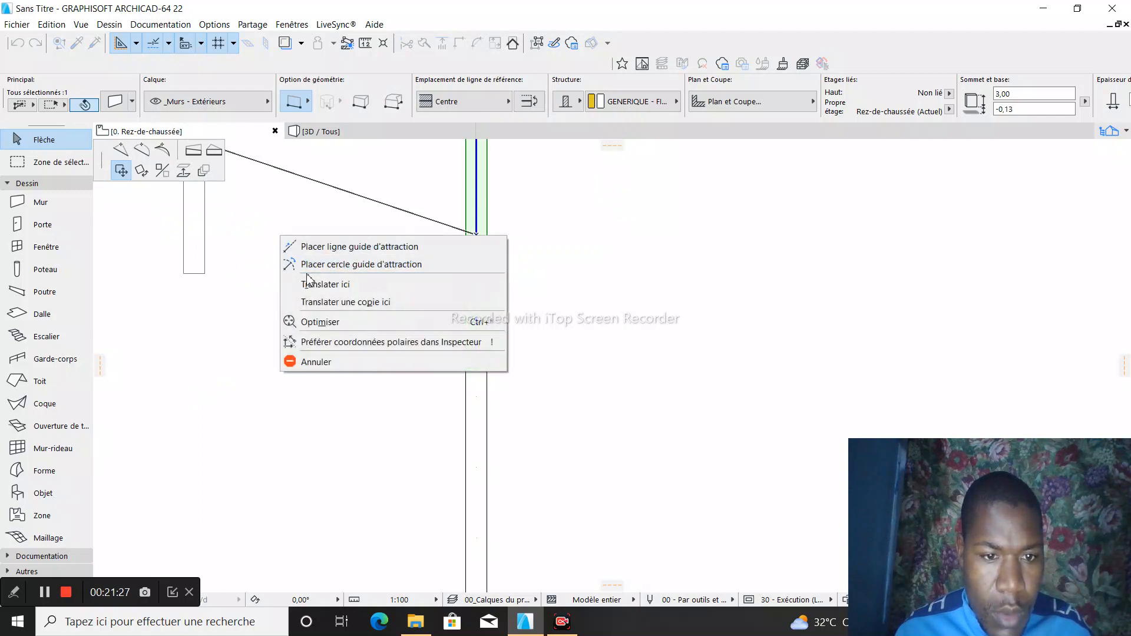
click(330, 342)
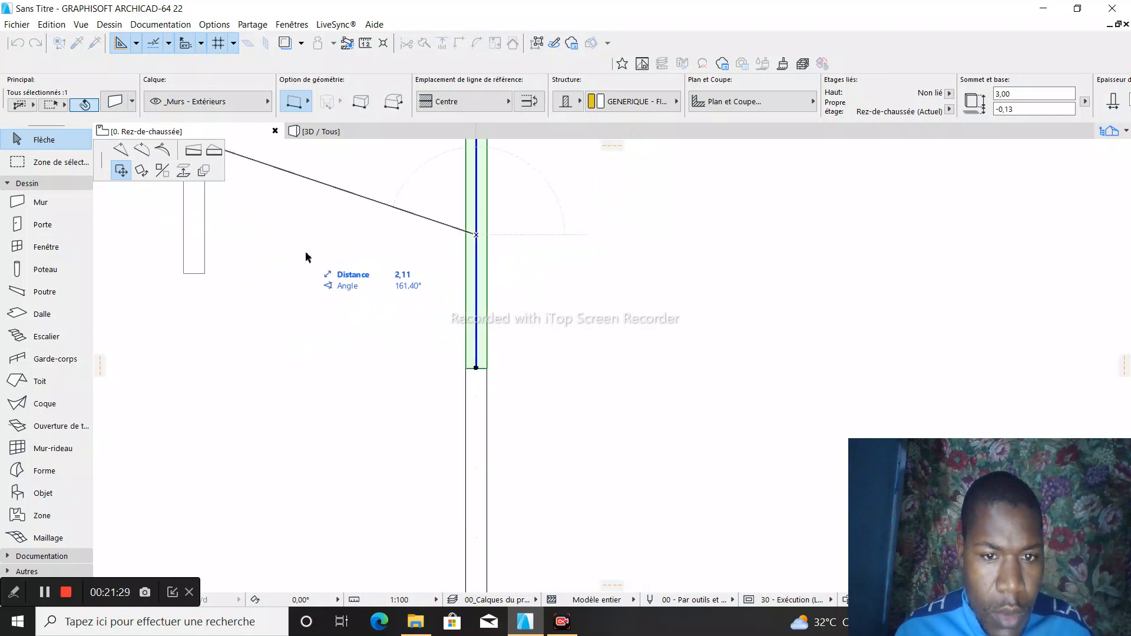
right_click(310, 255)
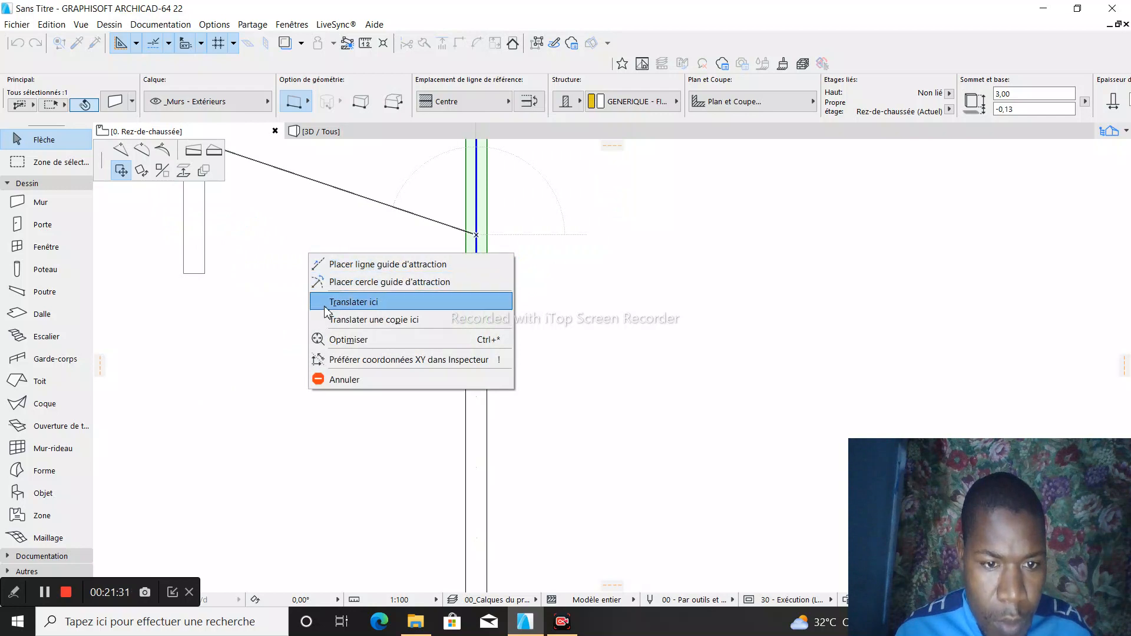
click(41, 592)
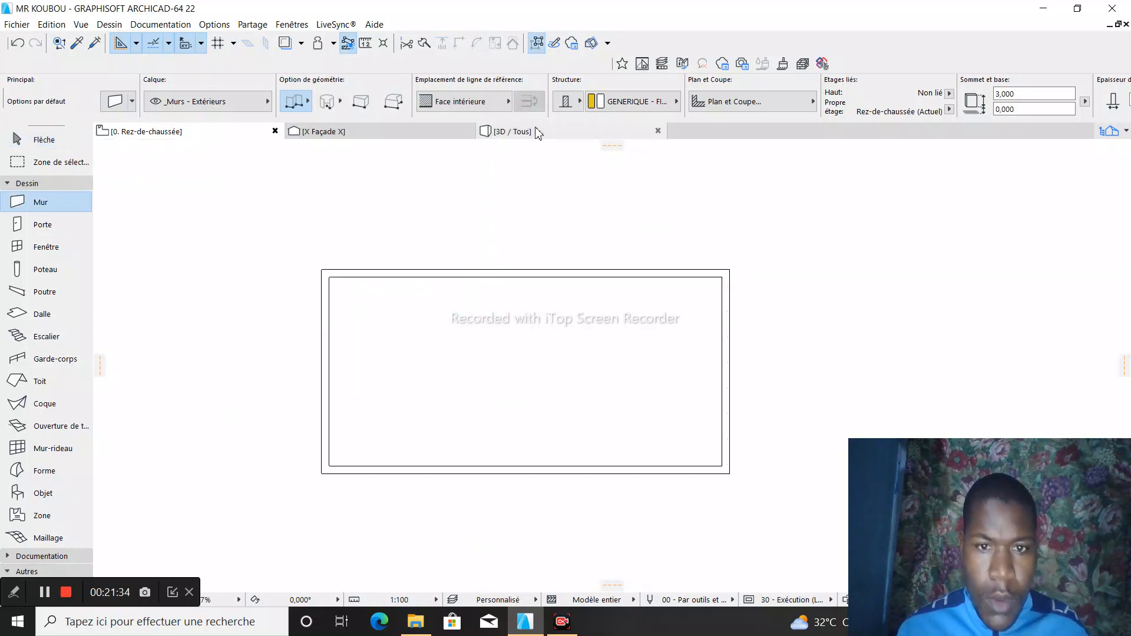
- In the 3D view of the MR KOUBOU project, remove the moulded form hovering above the walls
click(538, 133)
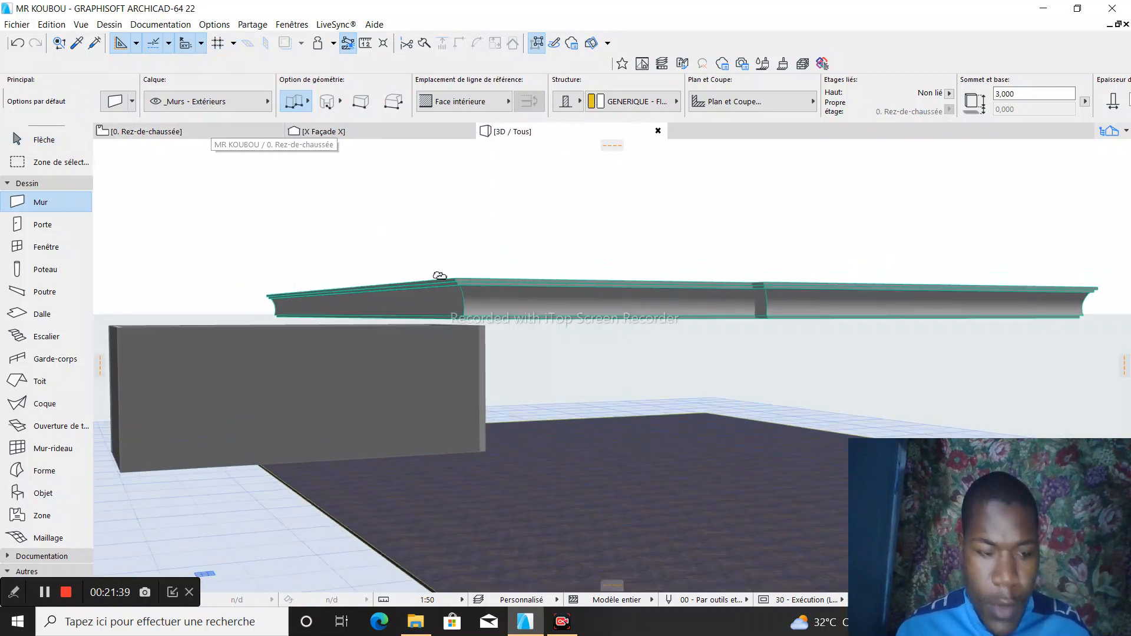
key(Escape)
click(578, 308)
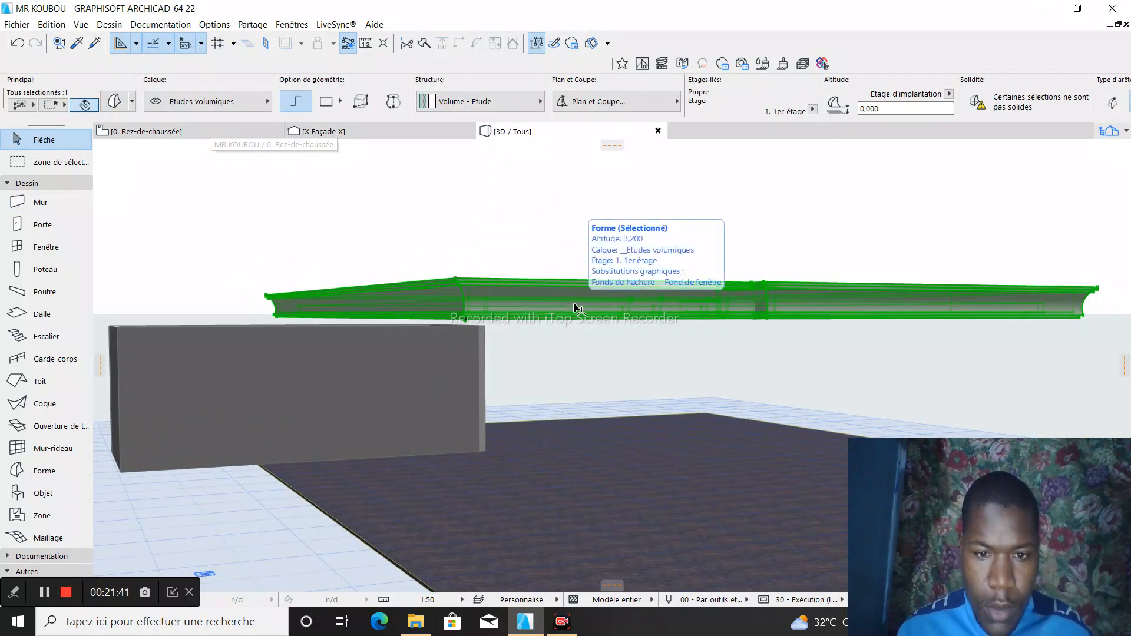
right_click(577, 308)
click(606, 332)
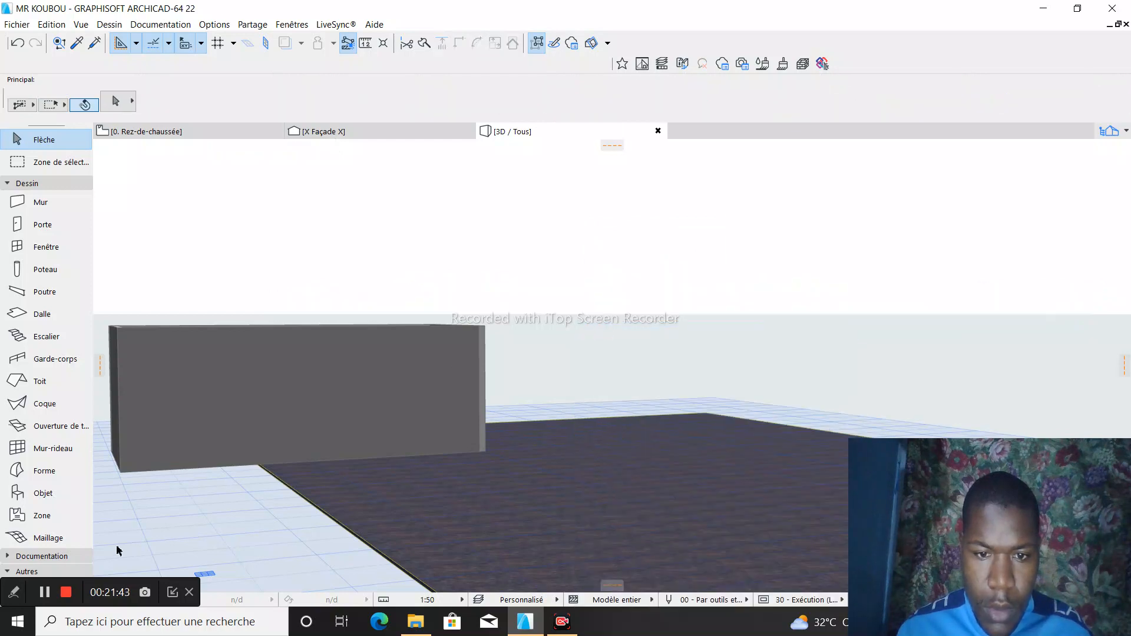
- Examine the enclosed walls and the adjoining floor surface in the 3D view
scroll(628, 383, down, 10)
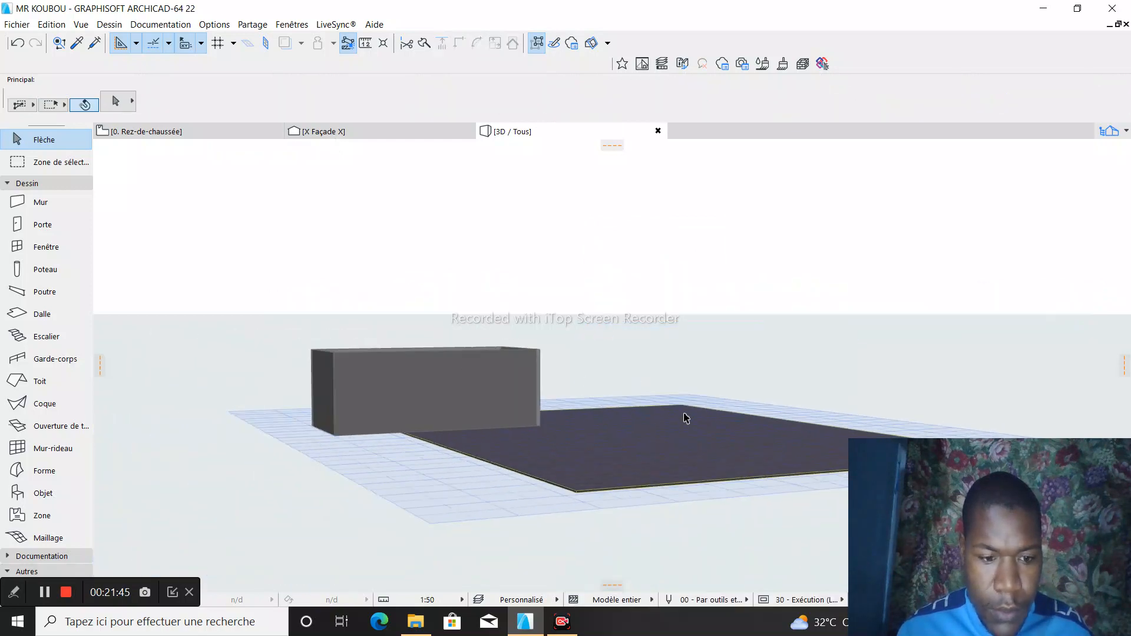
scroll(439, 404, up, 10)
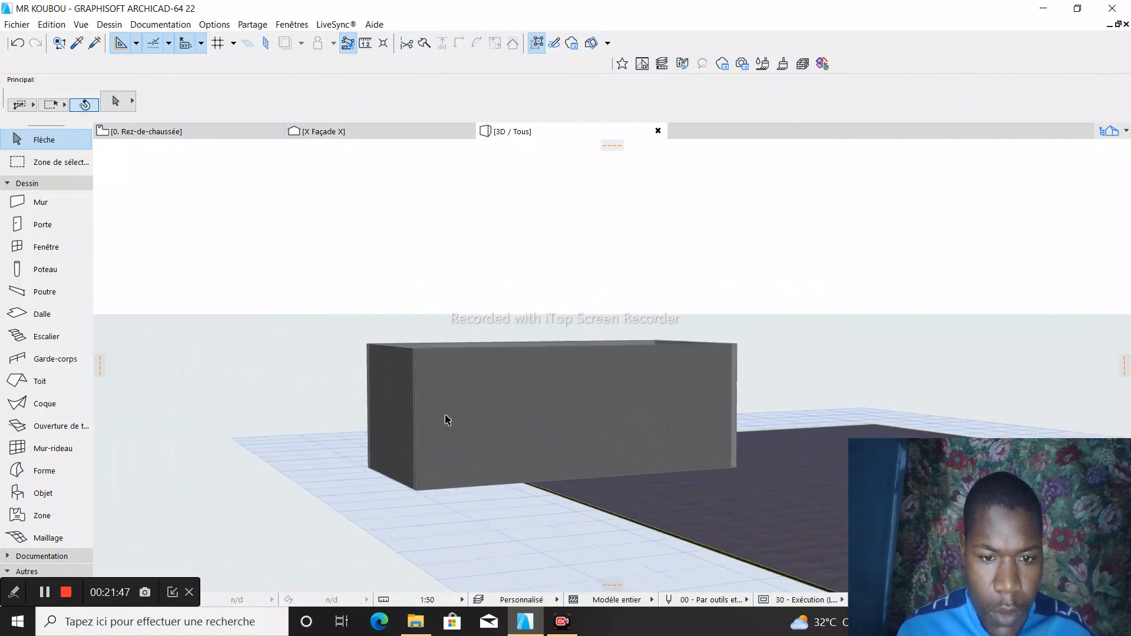
scroll(495, 330, down, 2)
scroll(272, 295, down, 6)
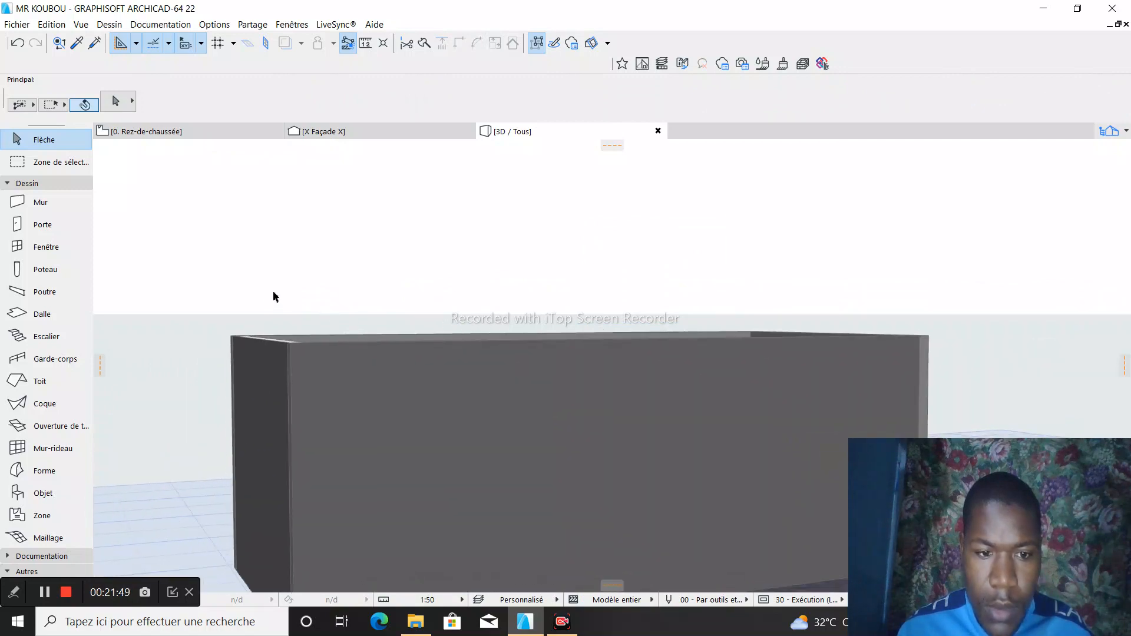
scroll(404, 348, up, 4)
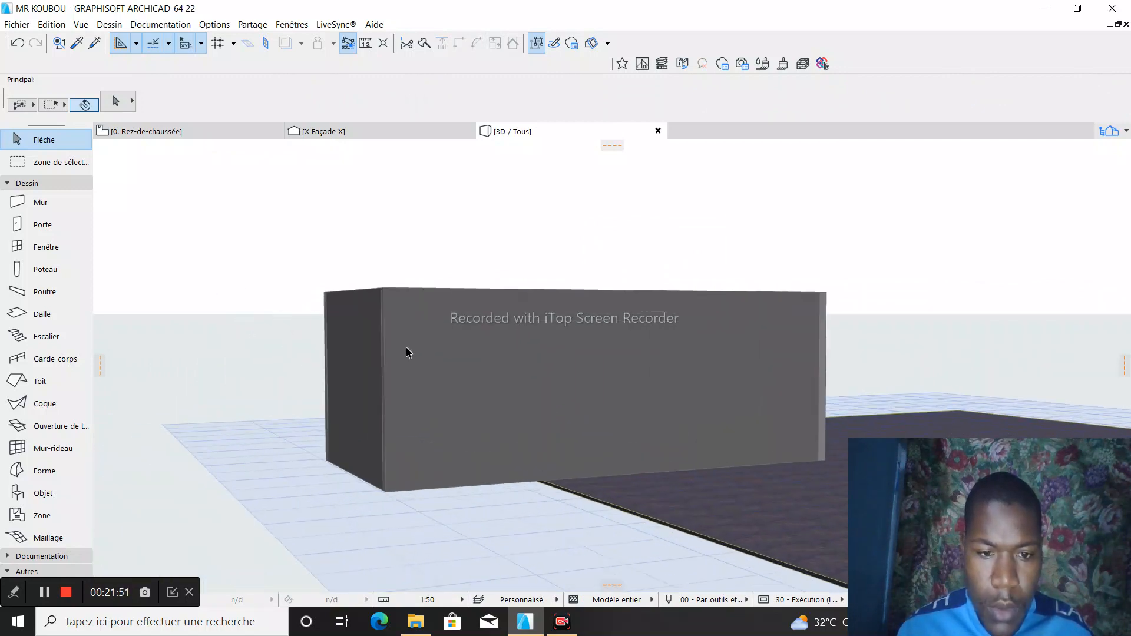
scroll(298, 386, down, 4)
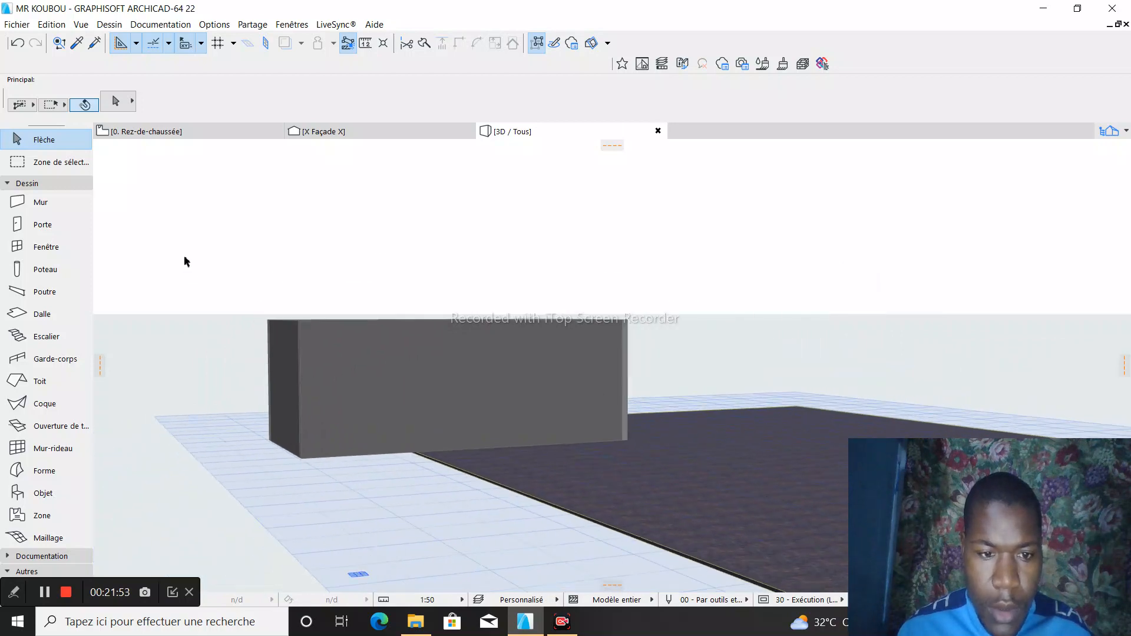
scroll(378, 505, up, 4)
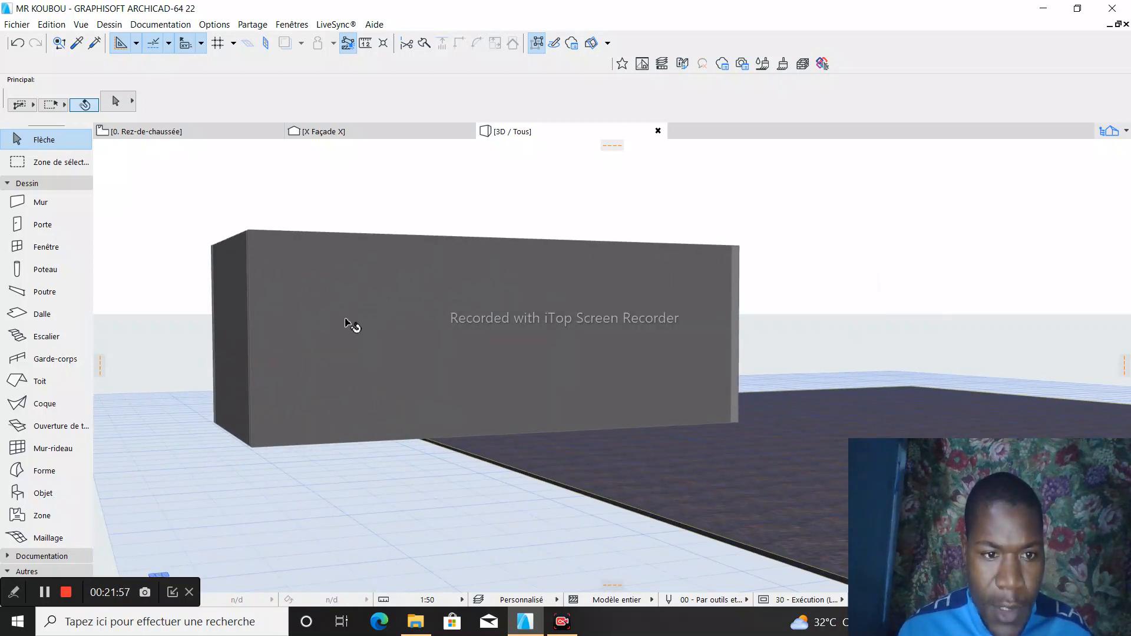
- On the ground-floor plan, set the default slab thickness to 0,080, keeping Béton armé (Coulé) as its material
click(189, 133)
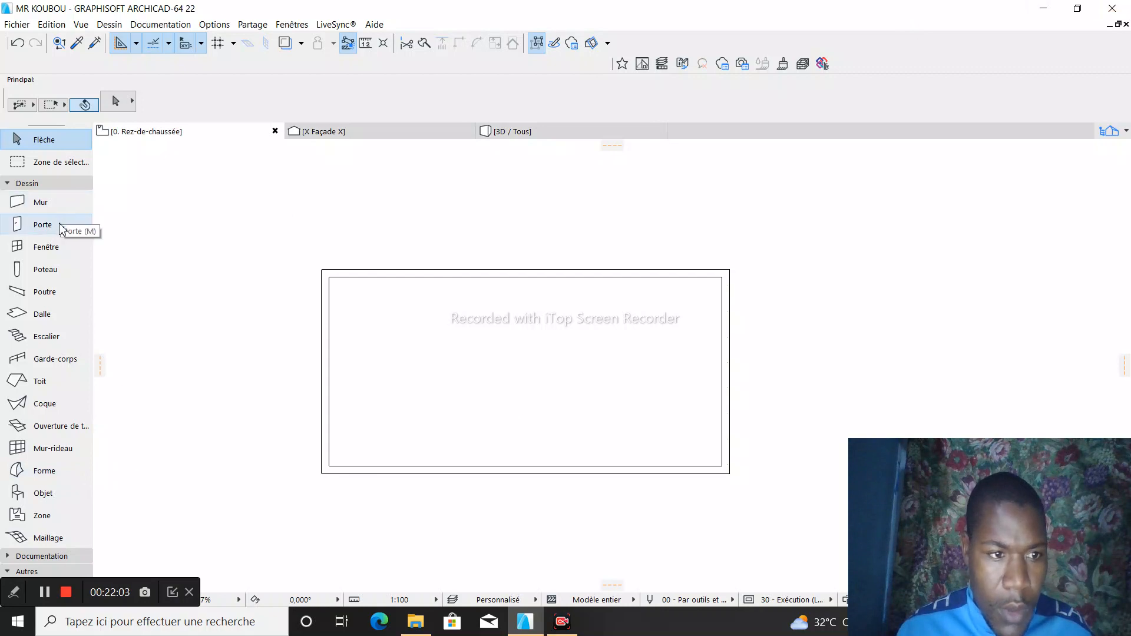
double_click(37, 318)
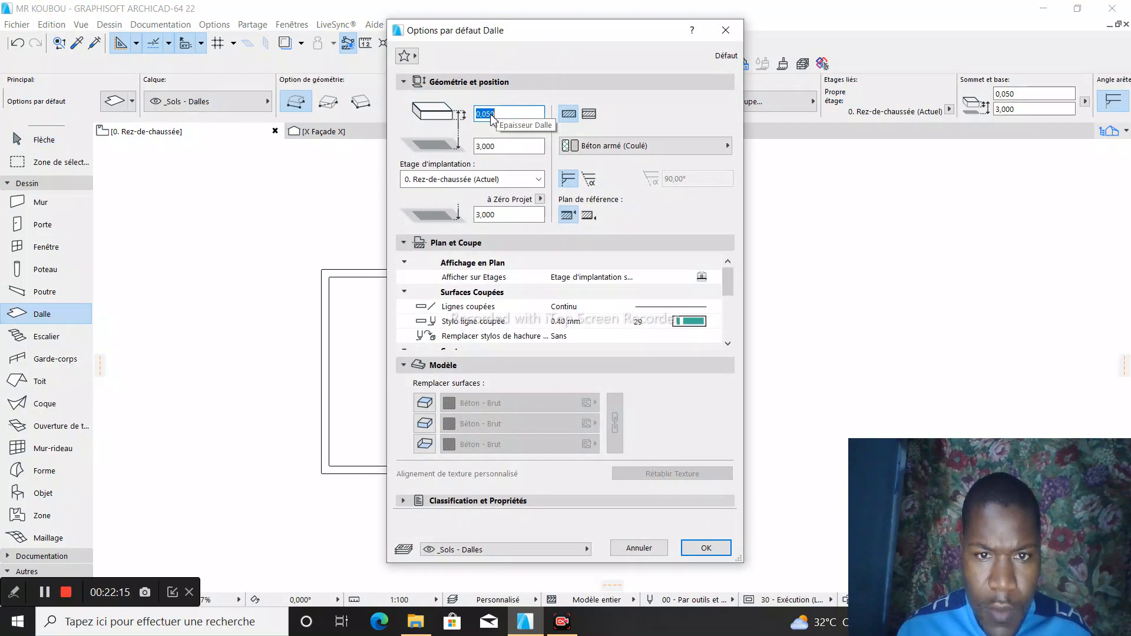
click(498, 115)
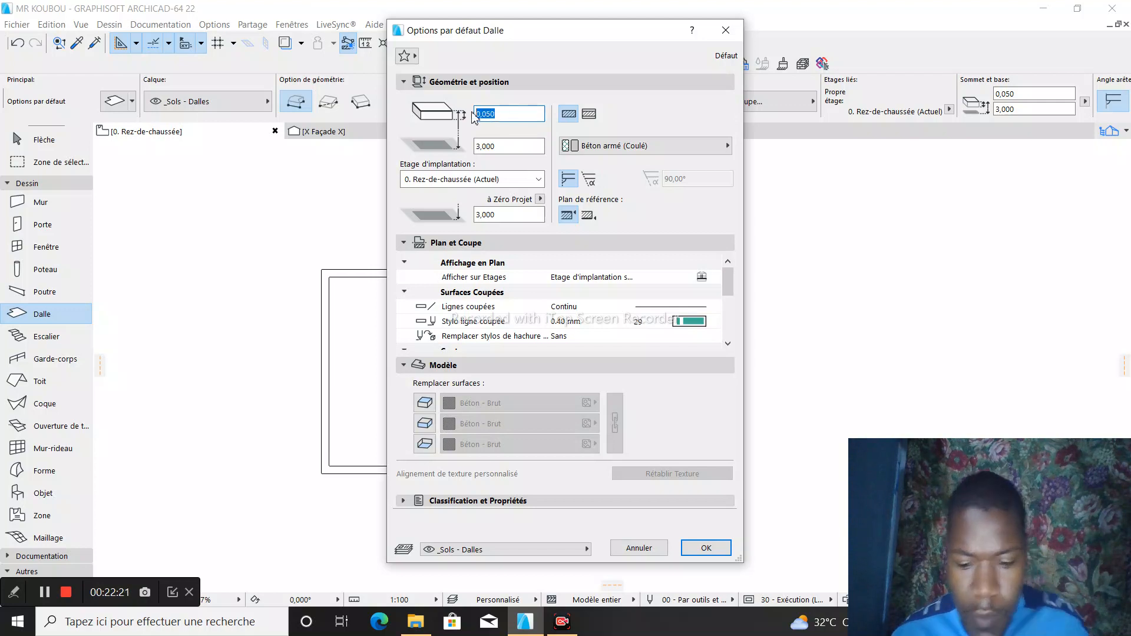
text(0)
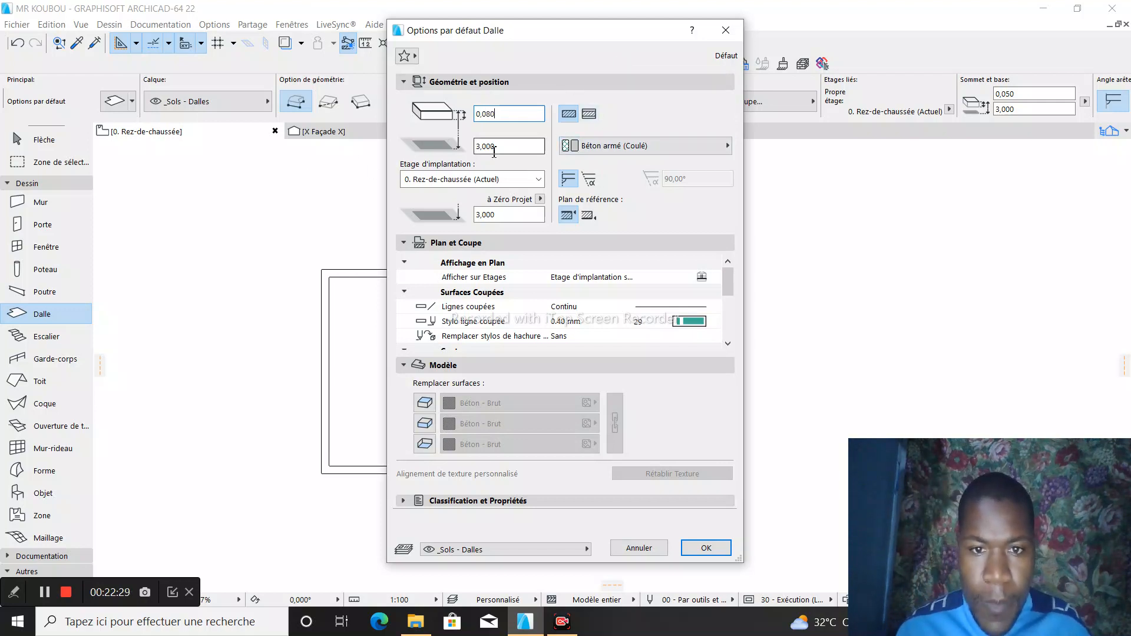
click(727, 146)
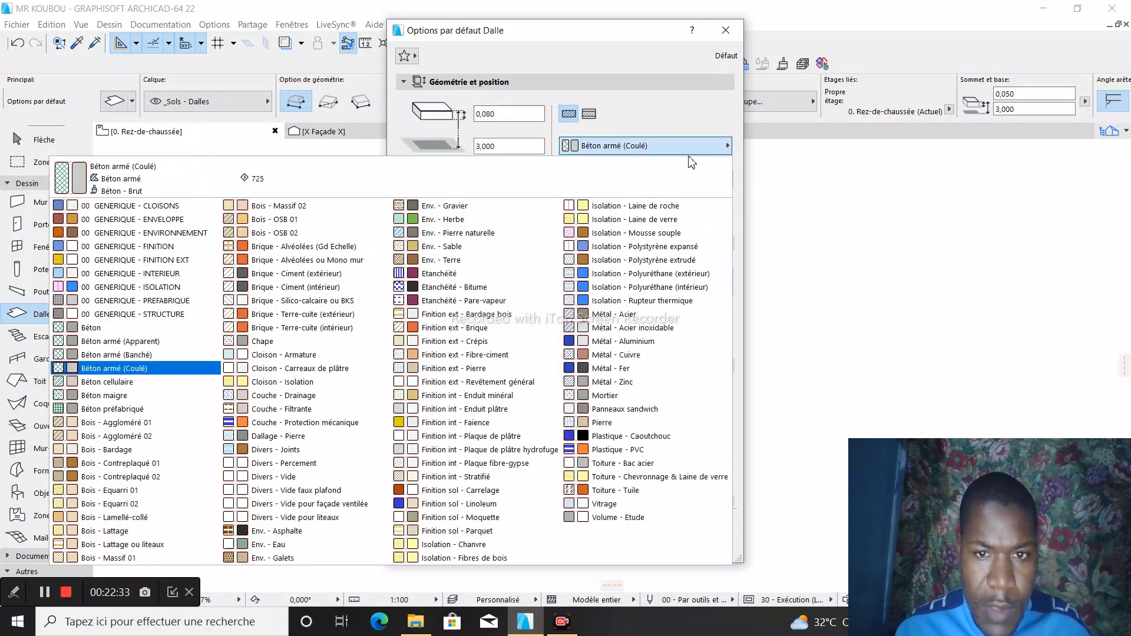
click(714, 152)
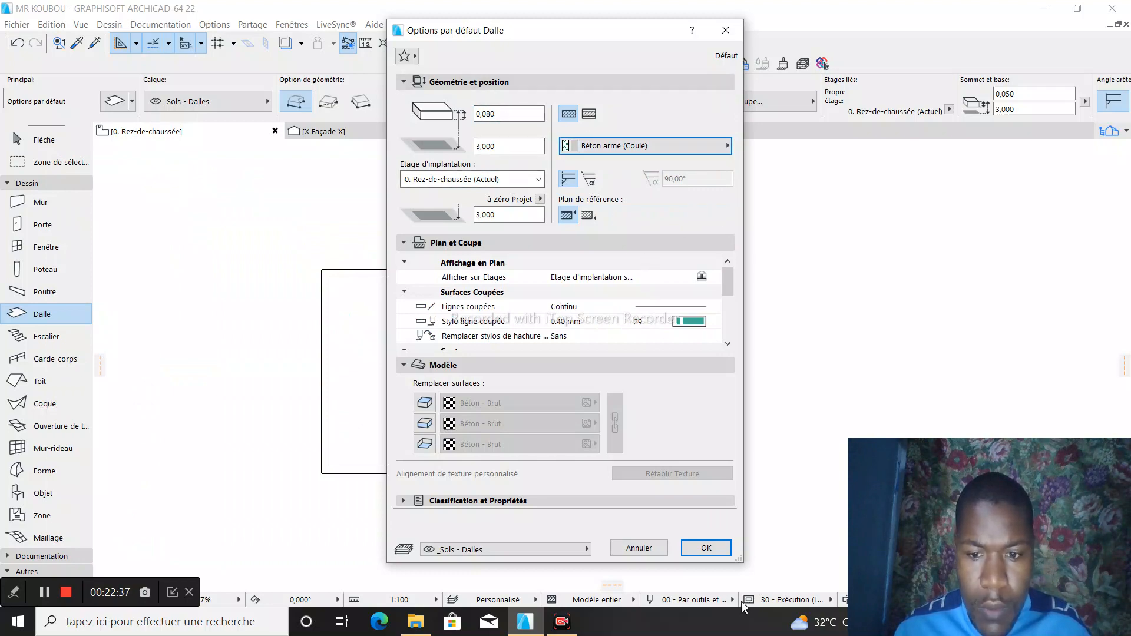
click(705, 548)
- Draw a slab with the rectangular geometry method, from the room's inner upper-left corner to its inner lower-right corner
scroll(316, 275, up, 1)
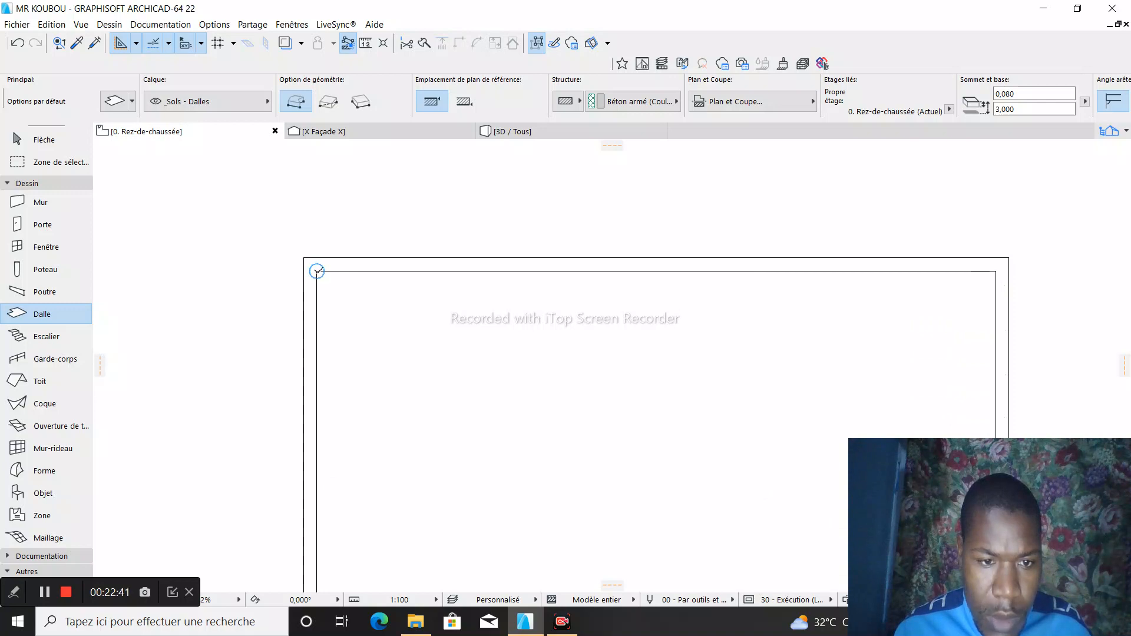
click(317, 271)
scroll(316, 270, down, 2)
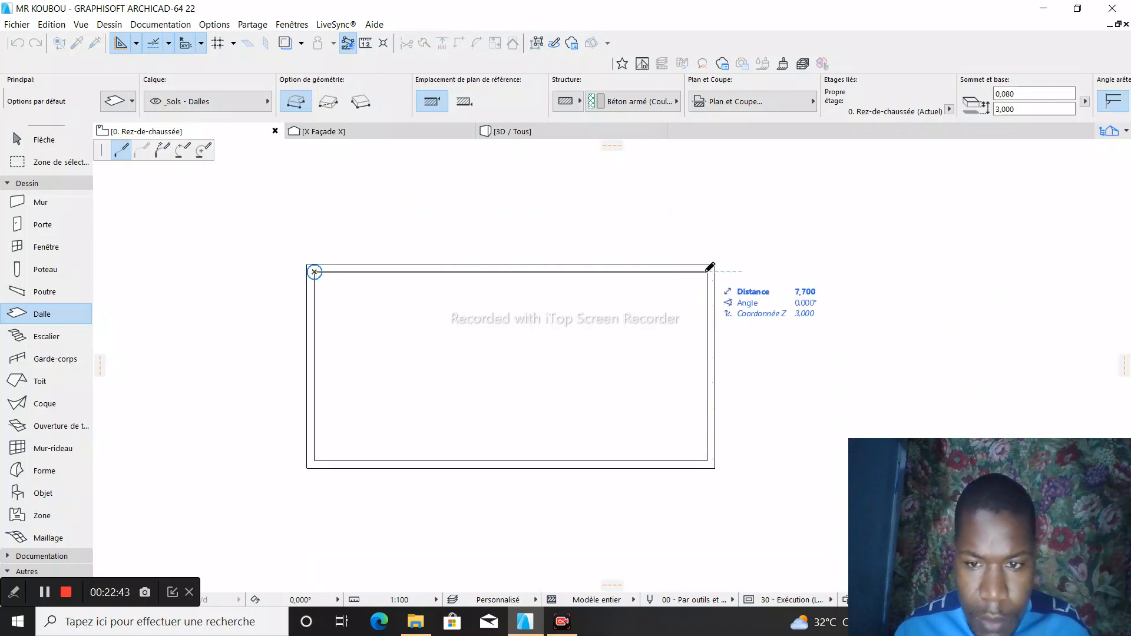
click(328, 101)
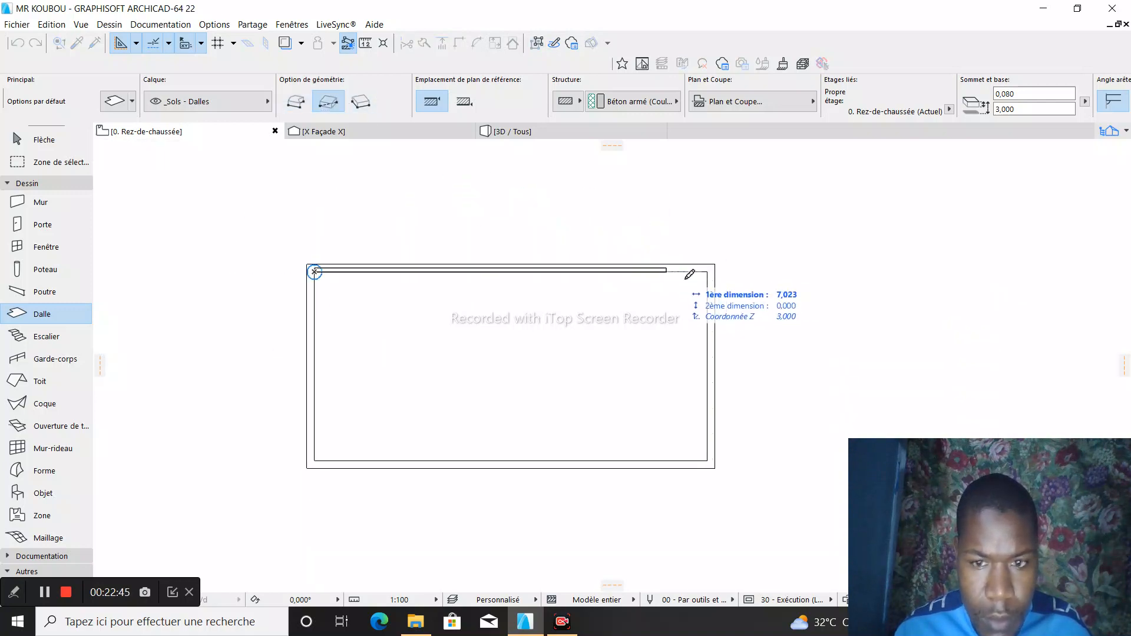
click(711, 458)
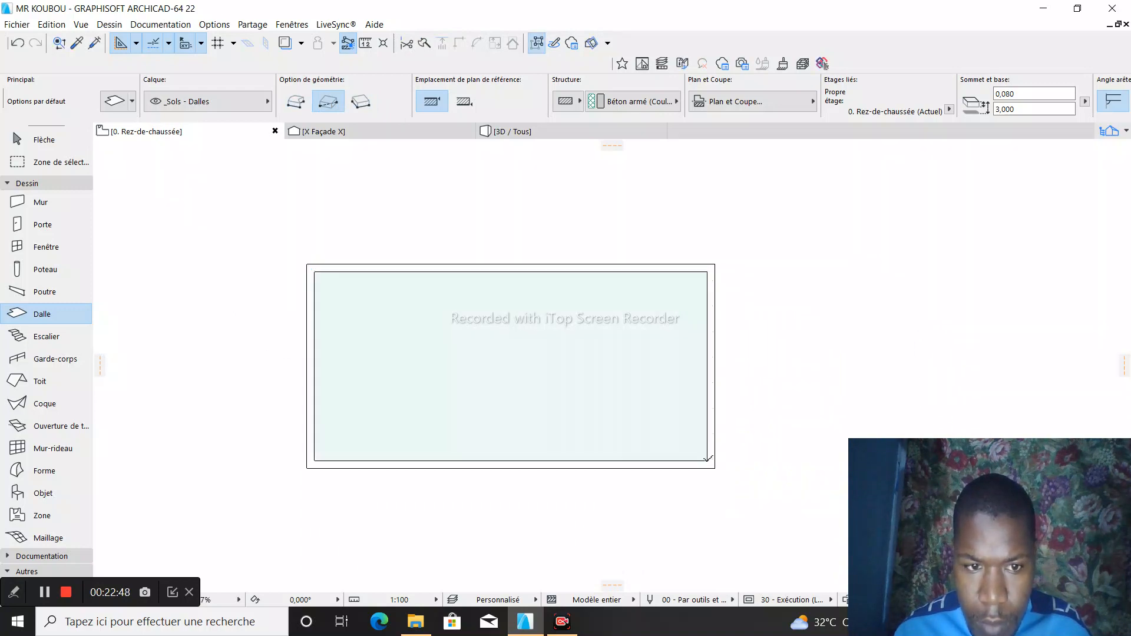
- View the room in 3D and orbit to look at the new slab from above
click(543, 136)
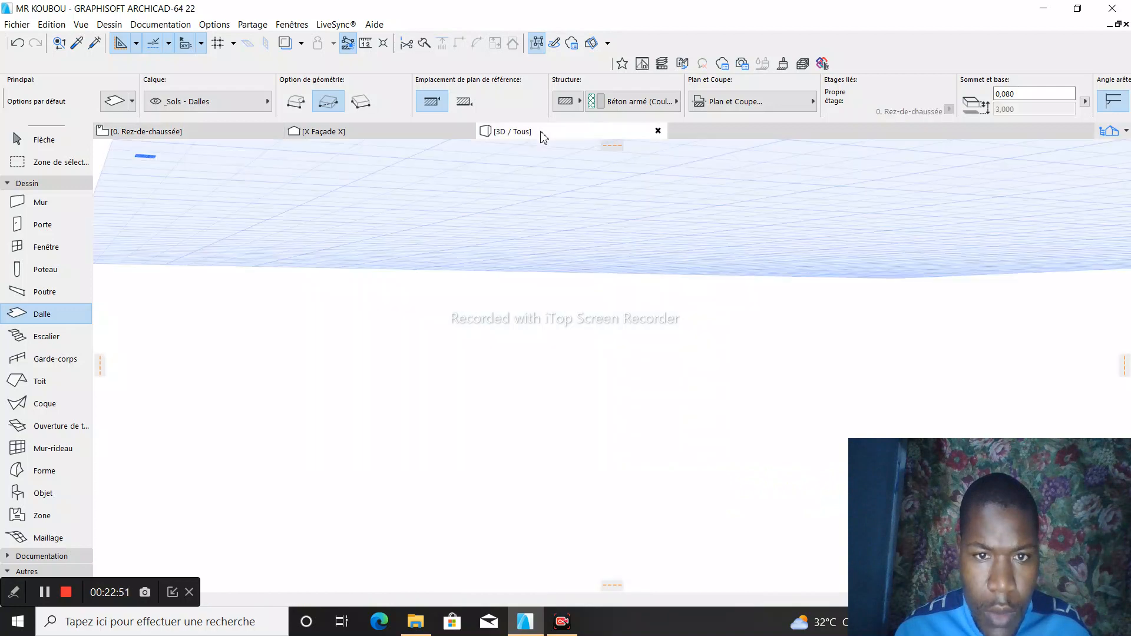
scroll(351, 451, down, 1)
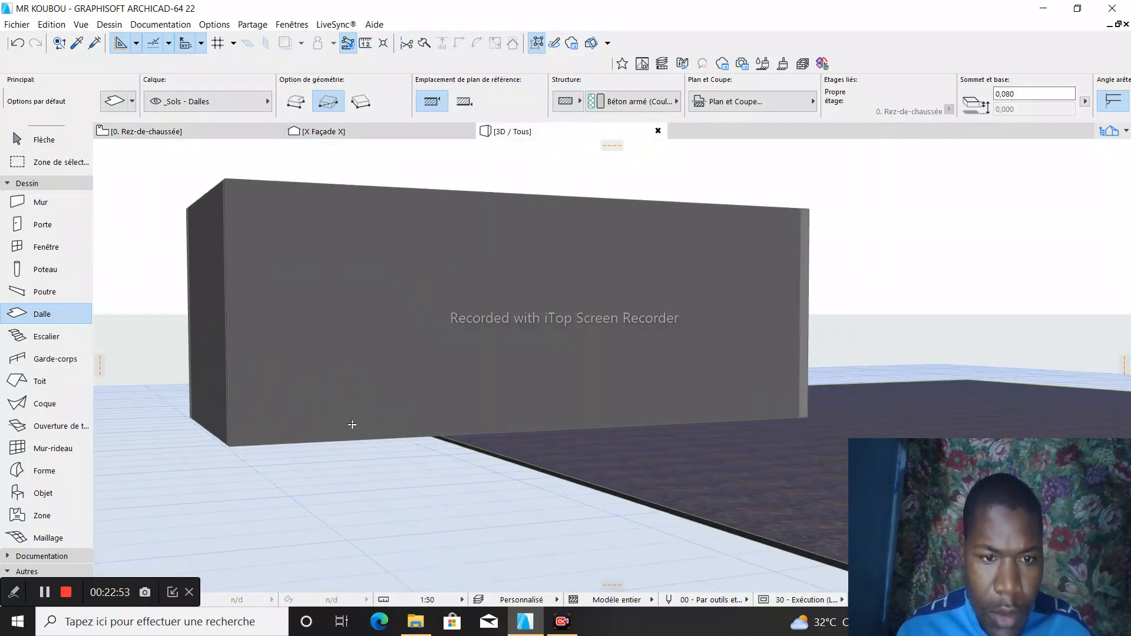
click(46, 594)
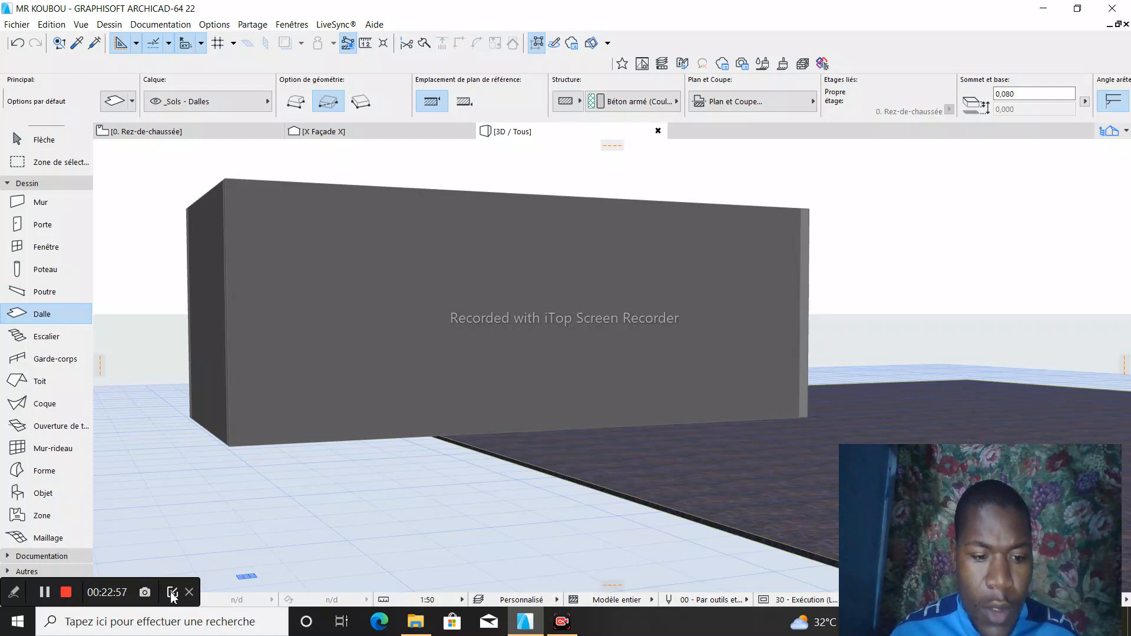
click(172, 593)
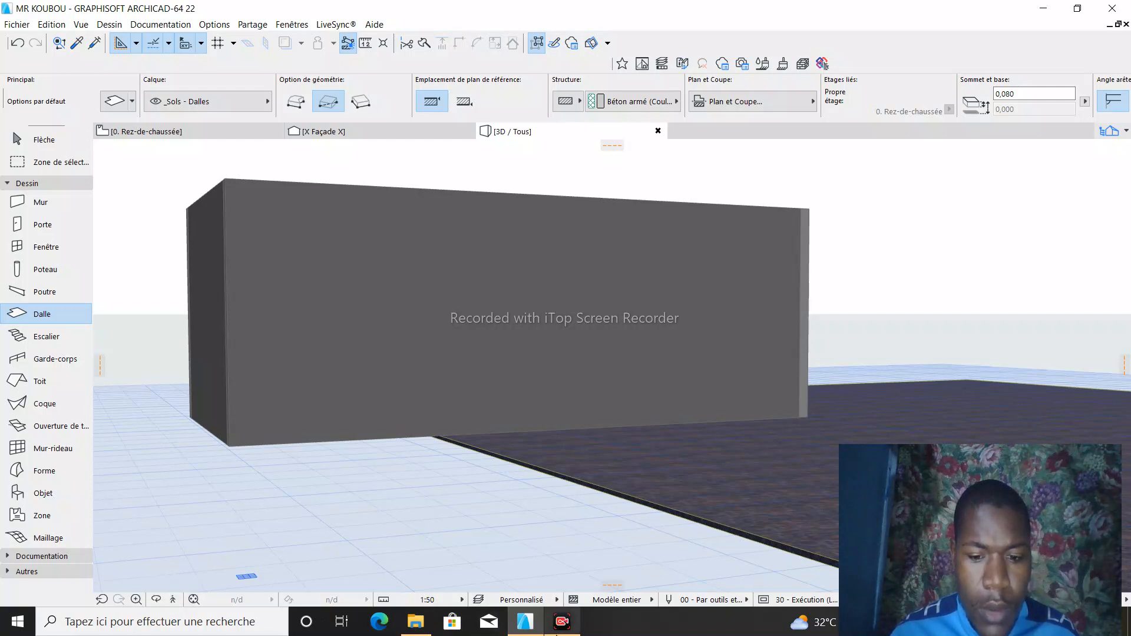
mouse_move(563, 629)
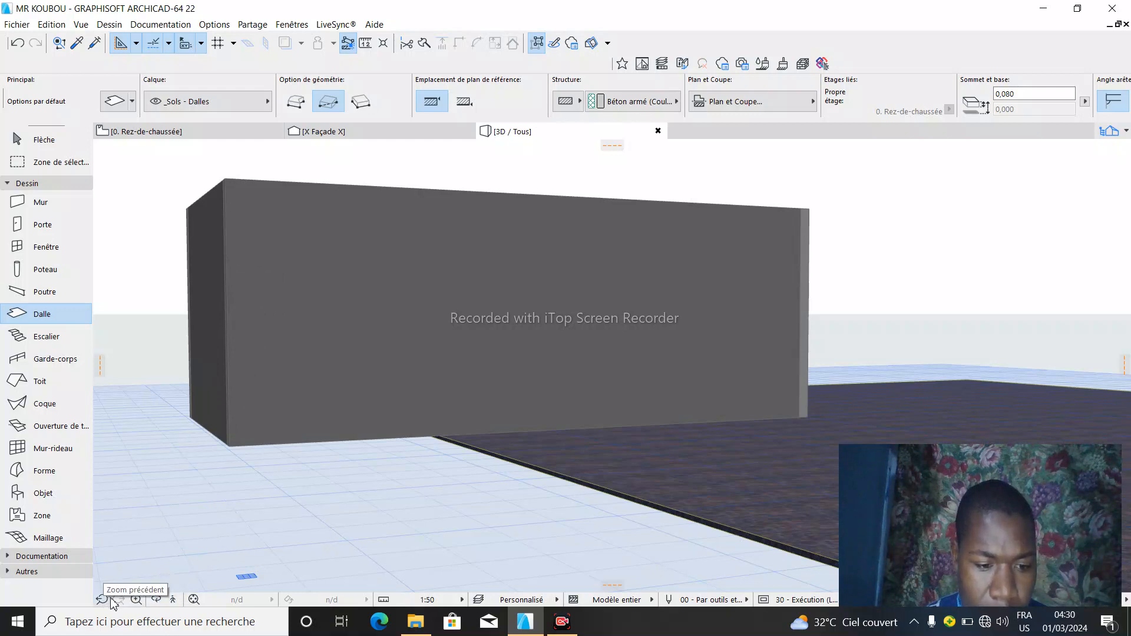
click(157, 599)
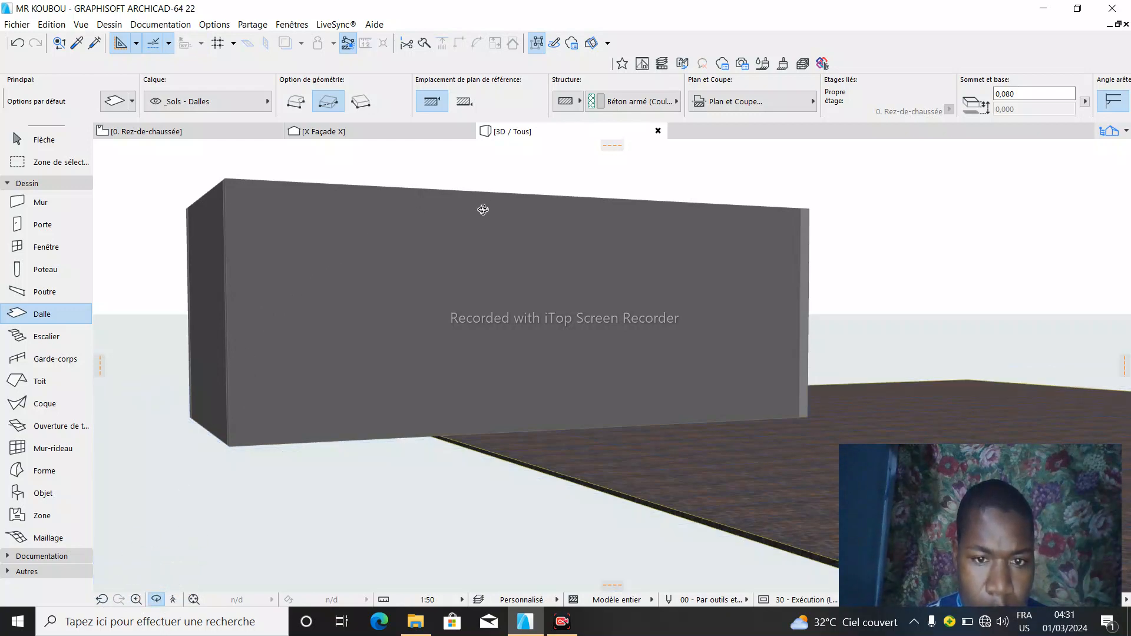
drag(483, 210, 463, 328)
drag(451, 211, 374, 204)
drag(379, 242, 376, 233)
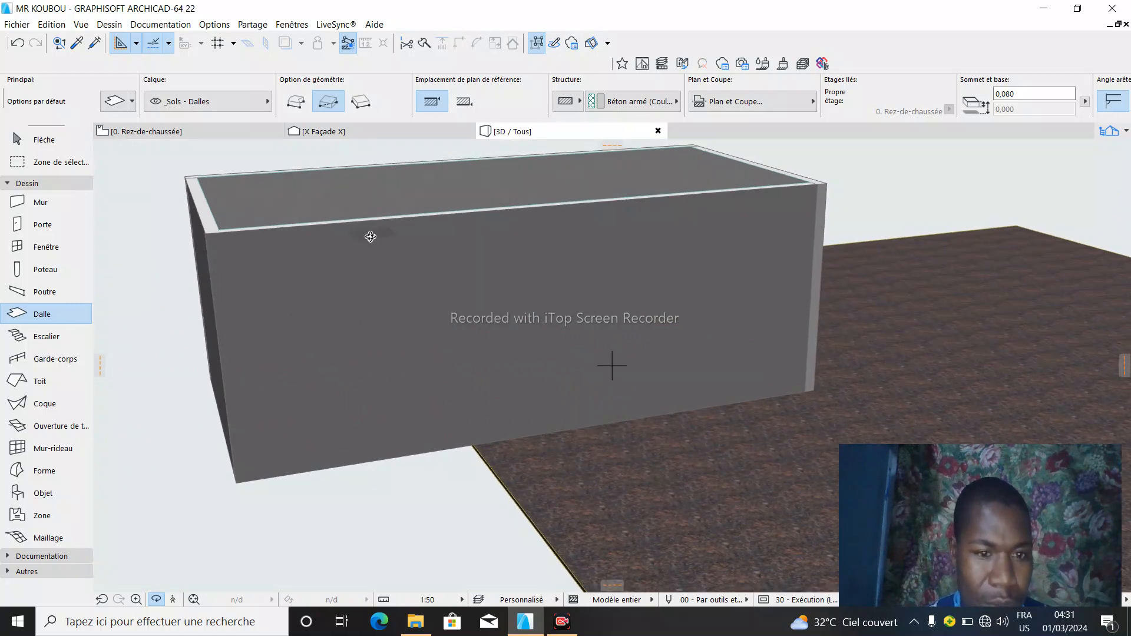
key(Escape)
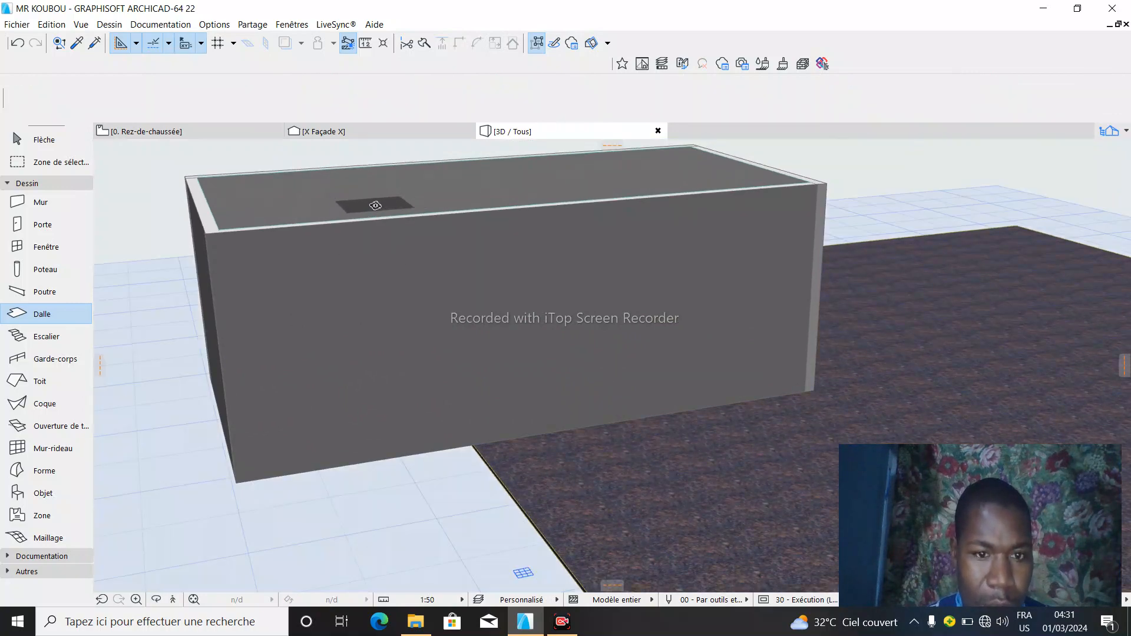
- Select the new slab in 3D, set its elevation to 0, and examine its underside at a wall corner
key(Escape)
click(384, 207)
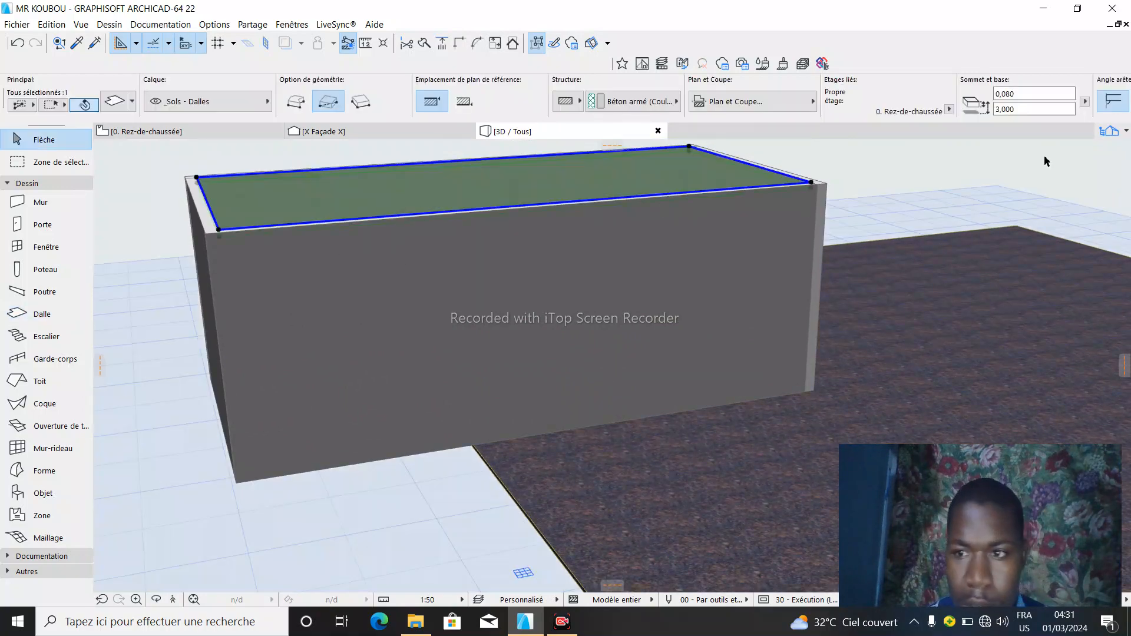
double_click(1001, 109)
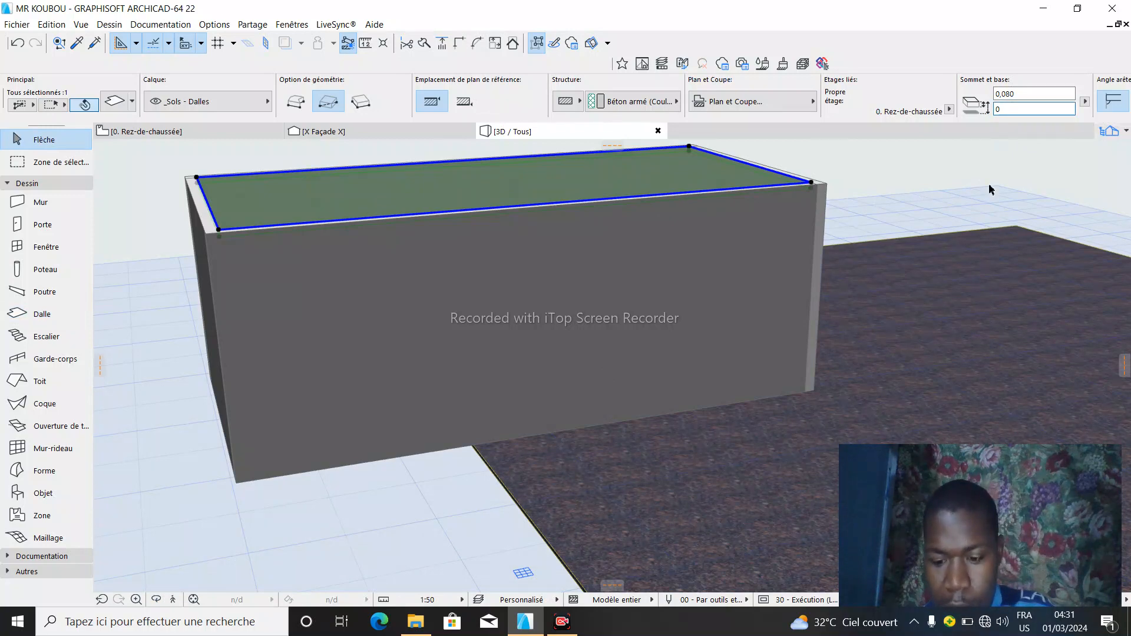
key(Return)
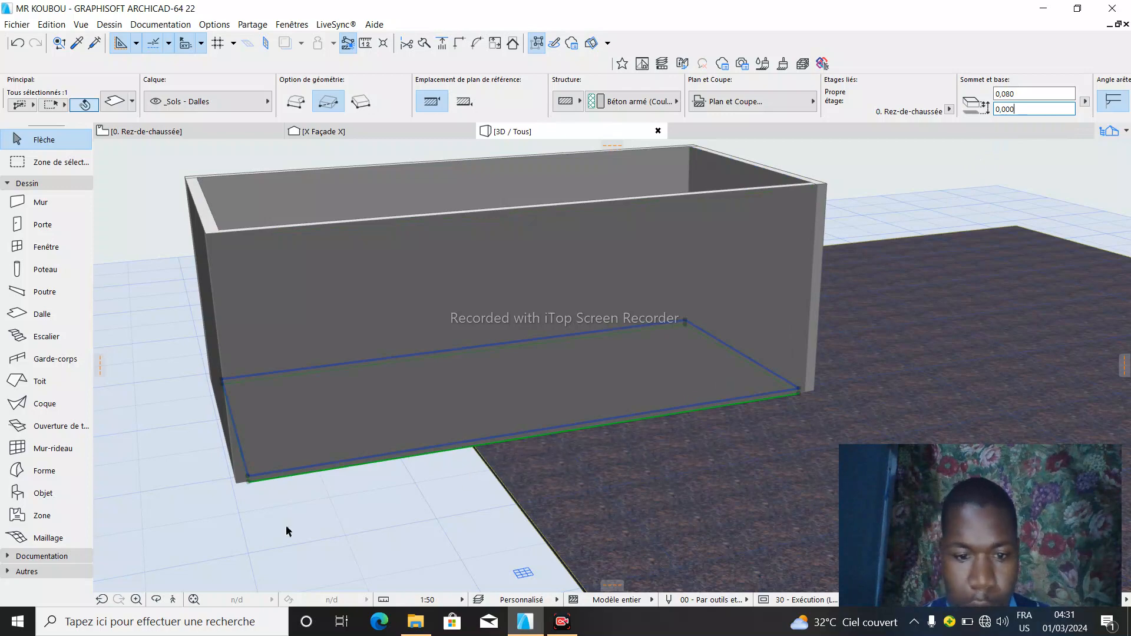
click(156, 602)
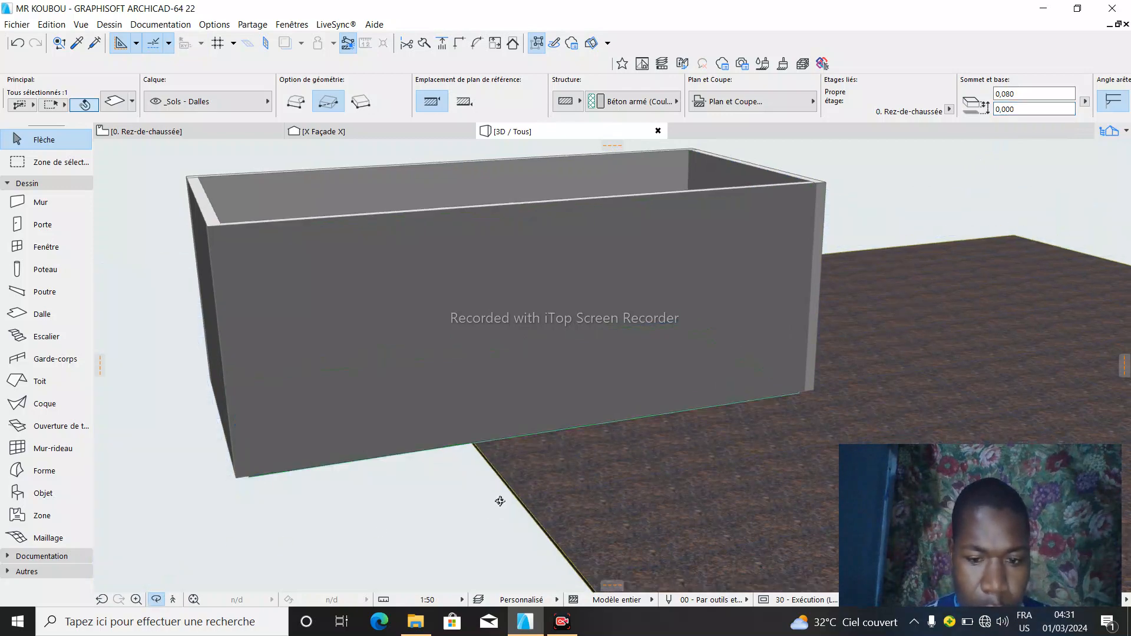
drag(500, 497, 773, 428)
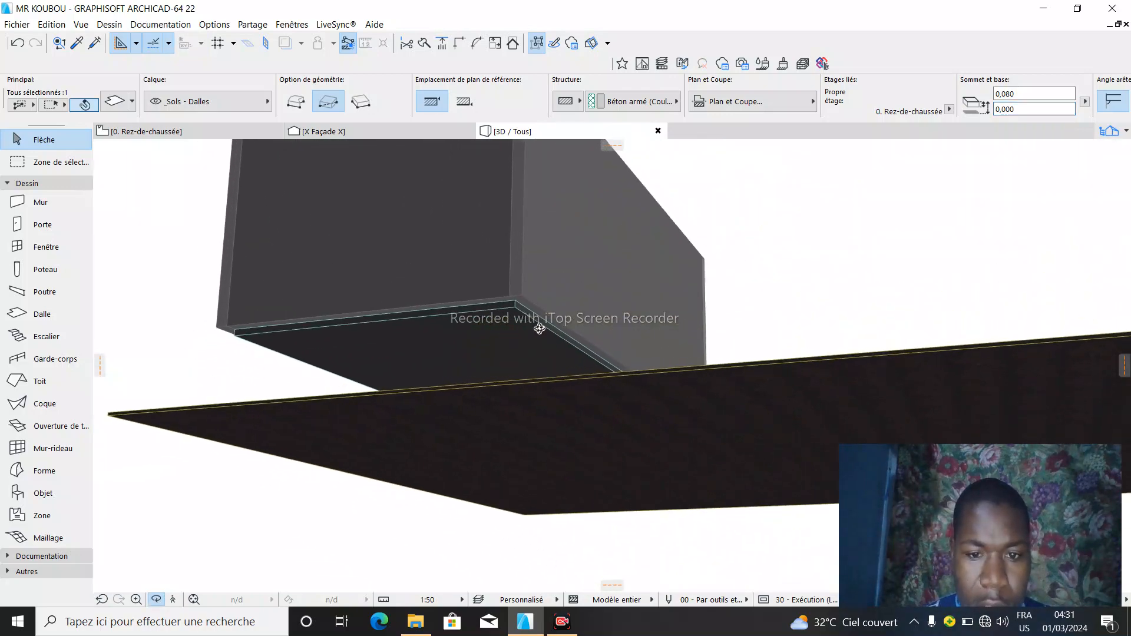
scroll(542, 289, up, 5)
scroll(547, 289, up, 2)
mouse_move(589, 366)
mouse_down()
mouse_move(575, 379)
mouse_move(560, 353)
mouse_move(604, 365)
mouse_up()
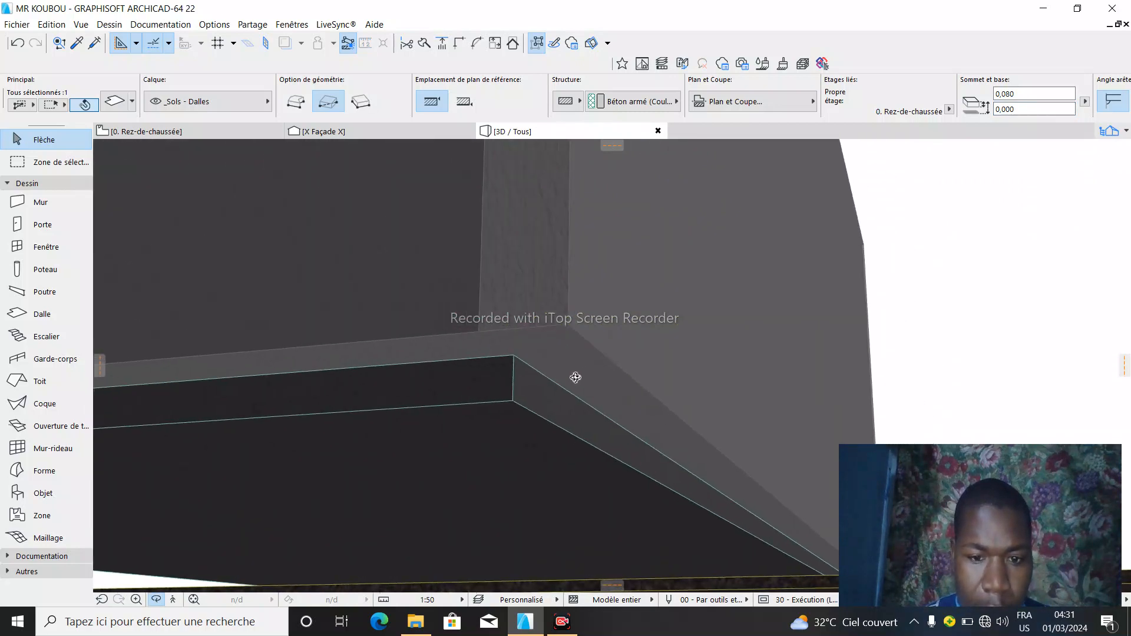
- On the ground-floor plan, move the slab's two upper corners out to the walls' outer corners
click(205, 132)
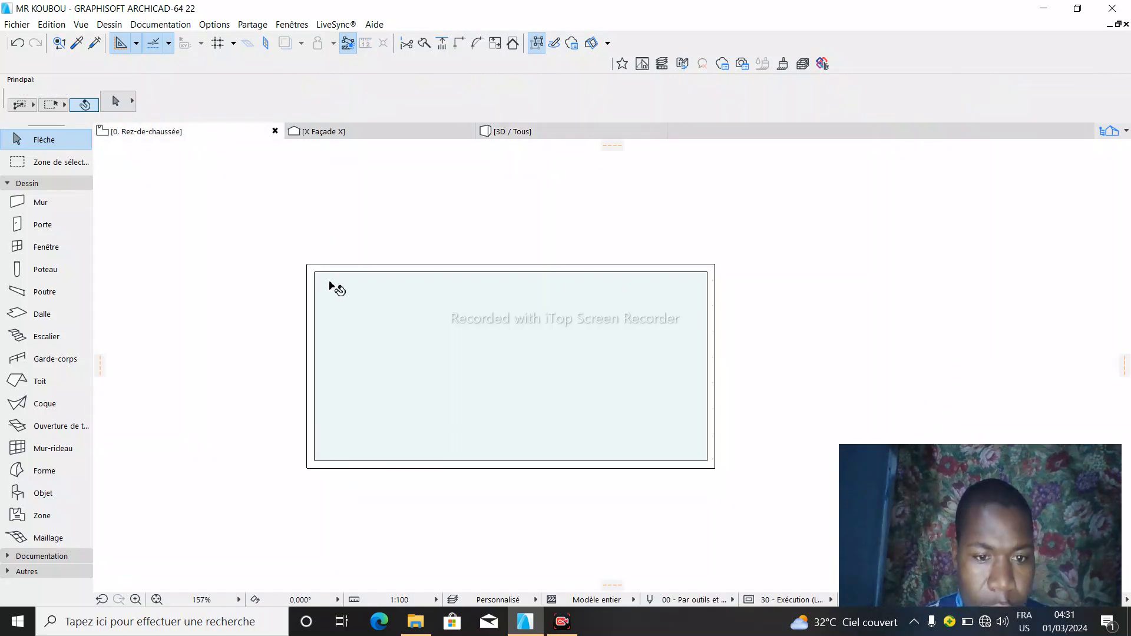
click(325, 281)
click(303, 266)
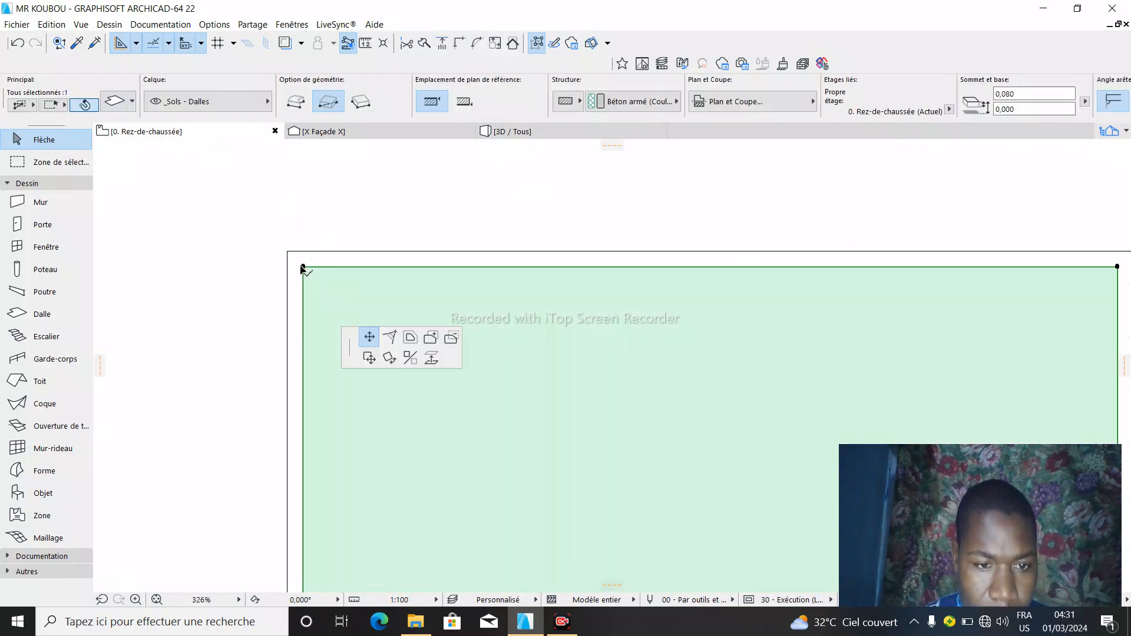
click(293, 253)
scroll(278, 260, down, 3)
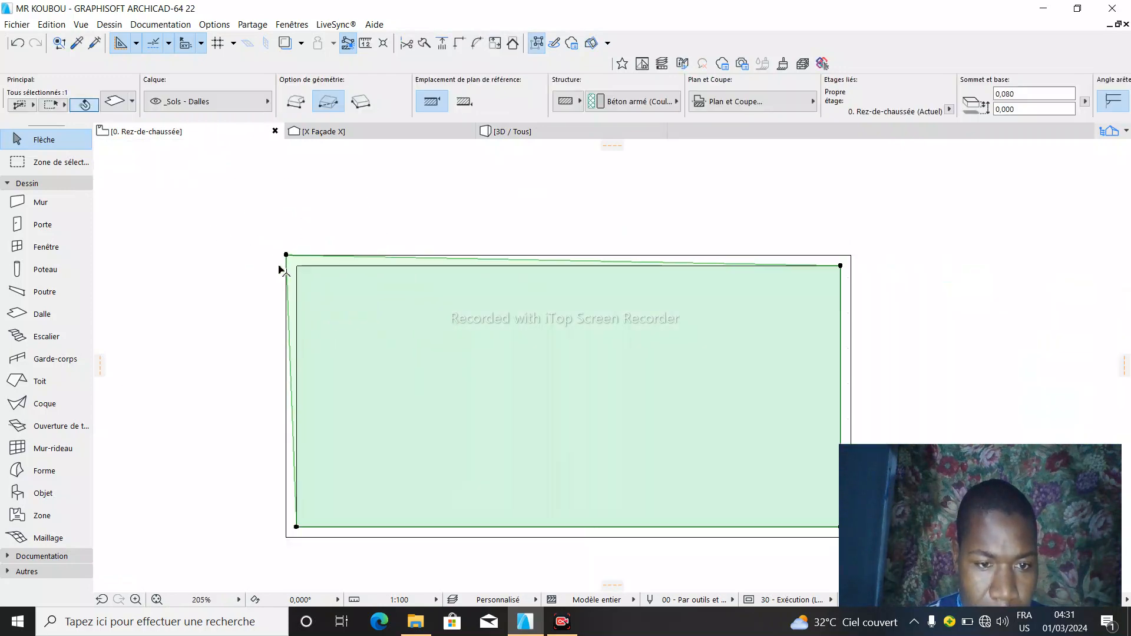
scroll(688, 259, up, 4)
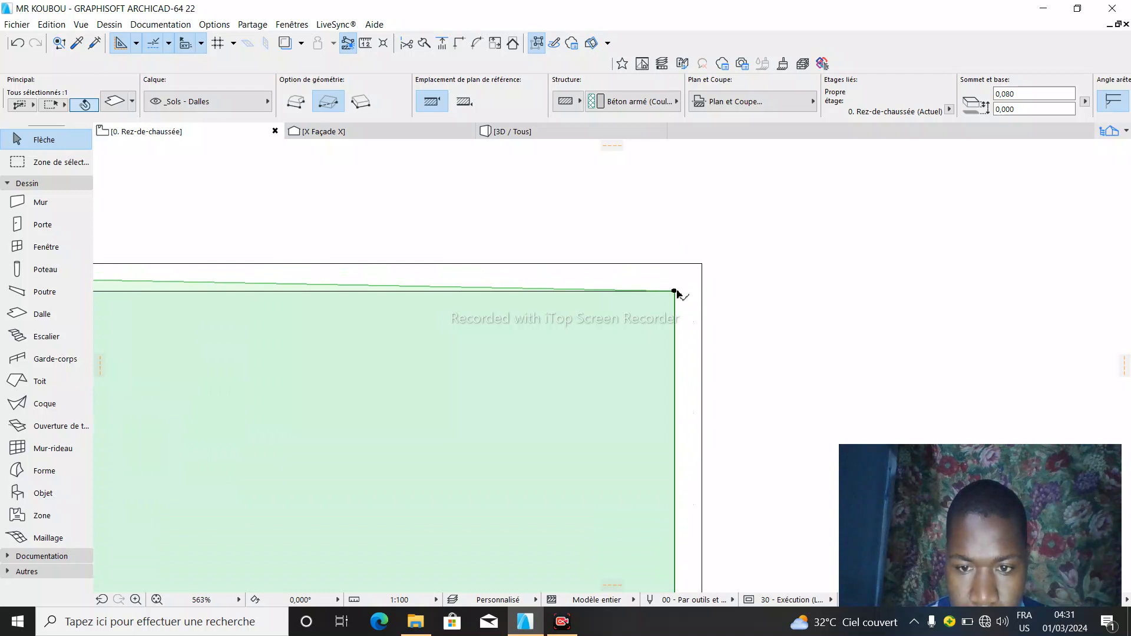
click(674, 293)
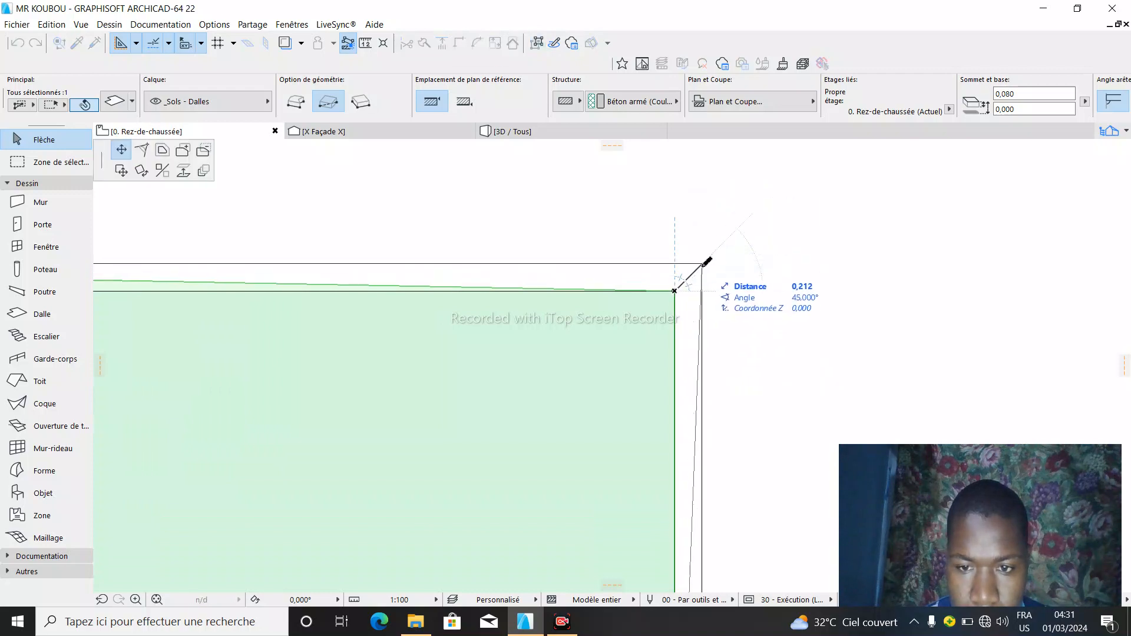
click(701, 263)
scroll(566, 231, down, 2)
scroll(652, 452, down, 2)
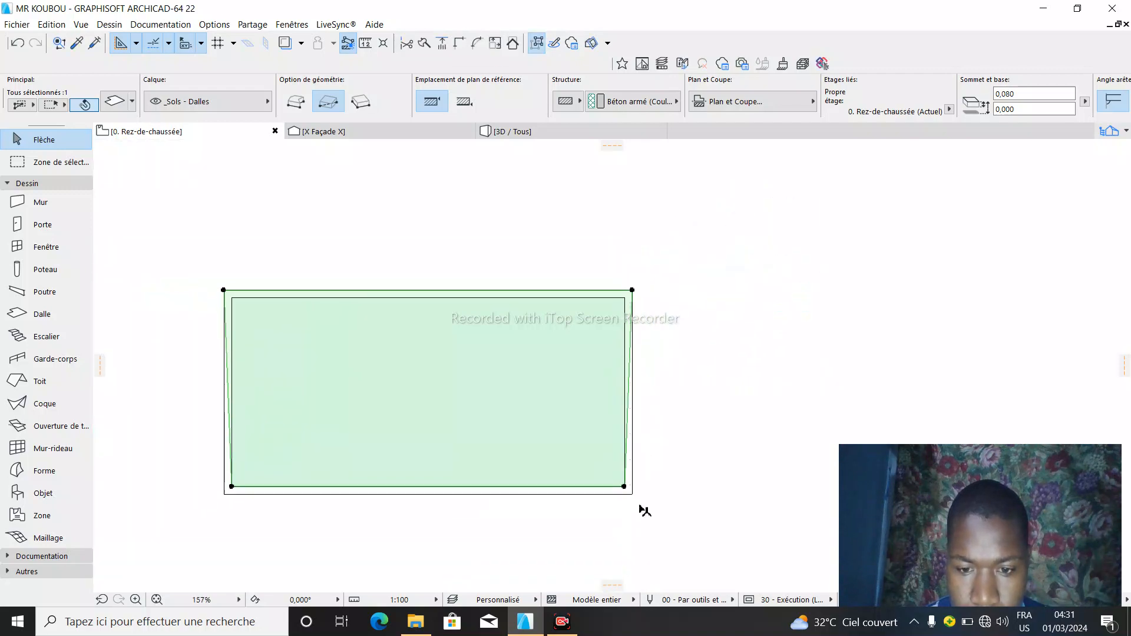
- Move the slab's two lower corners out to the walls' outer corners and deselect the slab
scroll(622, 445, up, 3)
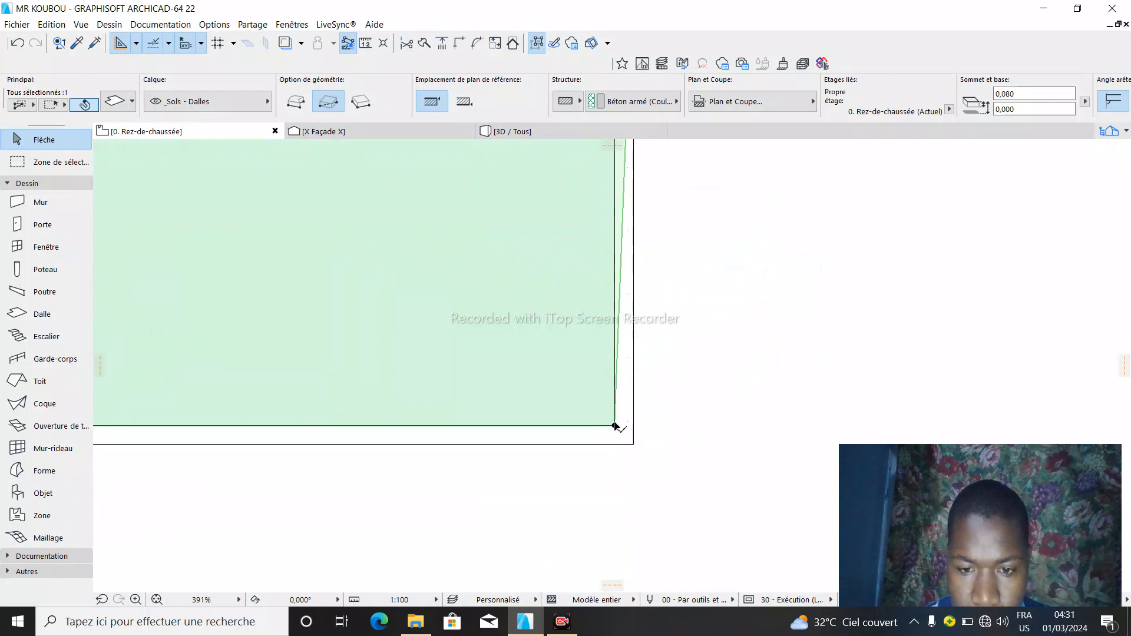
click(616, 425)
click(639, 439)
scroll(710, 448, down, 2)
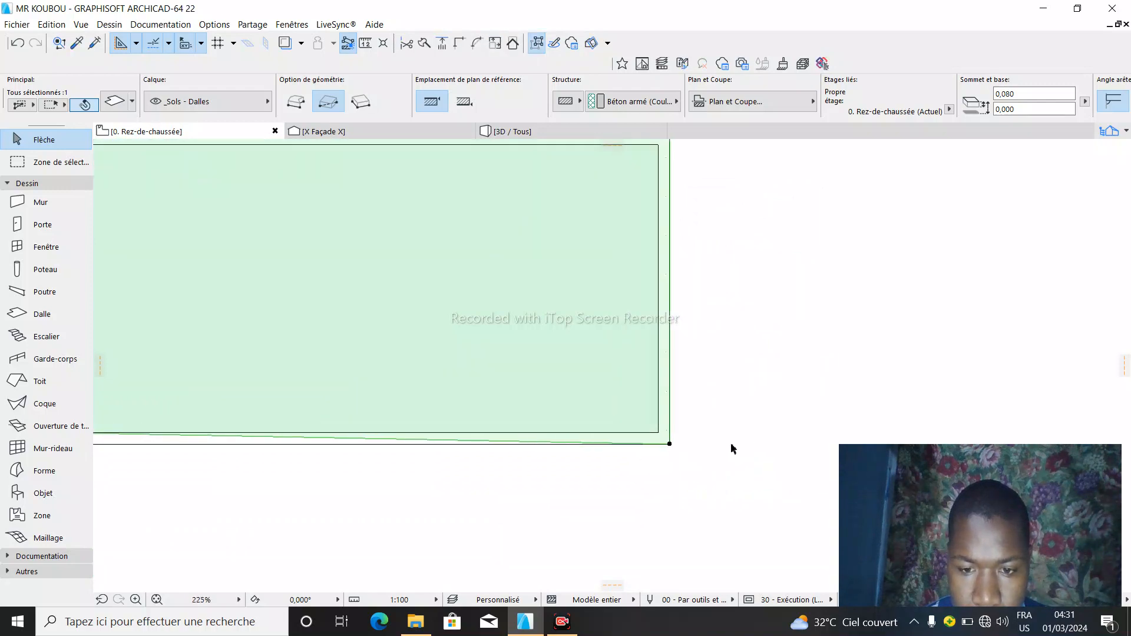
scroll(734, 448, down, 1)
scroll(177, 441, up, 3)
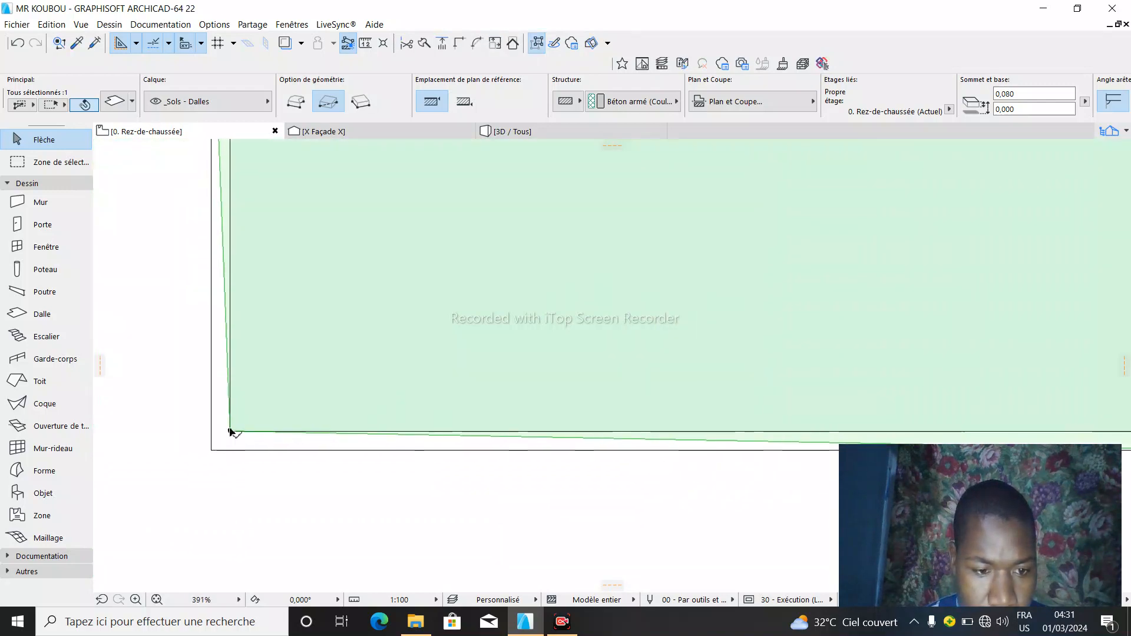
click(230, 433)
click(222, 469)
scroll(255, 498, down, 2)
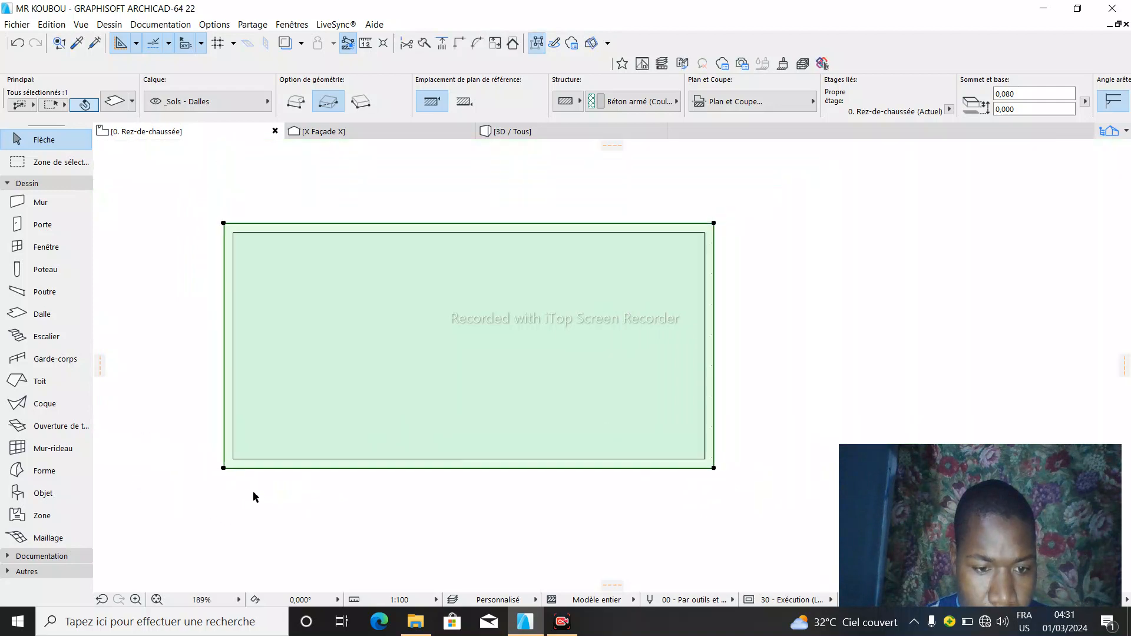
scroll(255, 498, down, 1)
key(Escape)
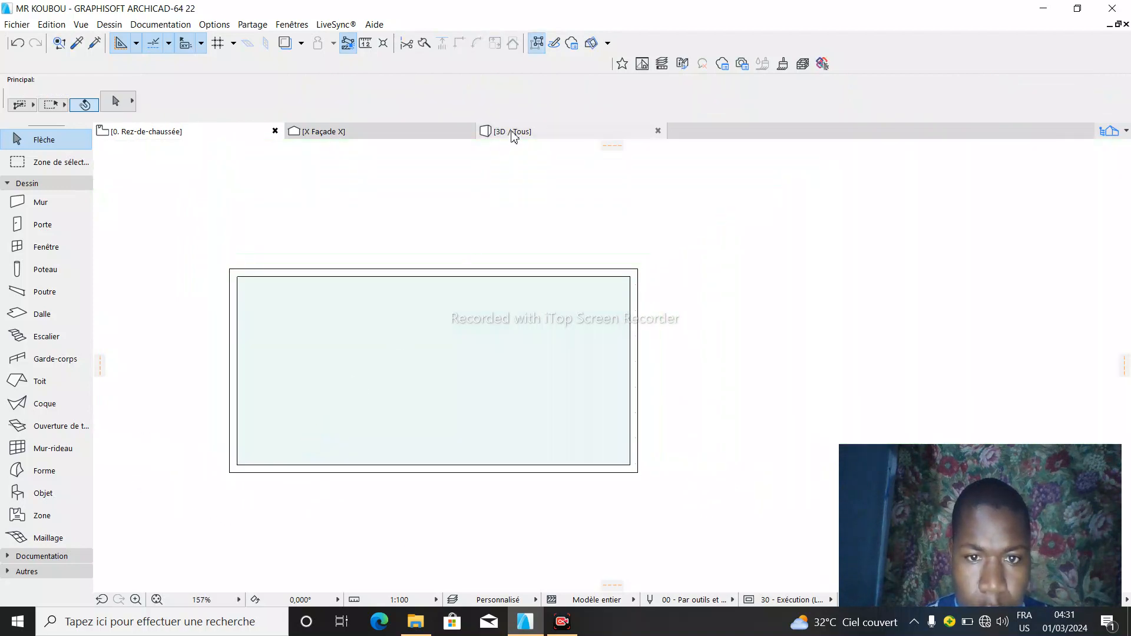
- Check the extended slab under the walls in 3D and remove the terrain mesh beside the room from the view
click(514, 133)
click(477, 341)
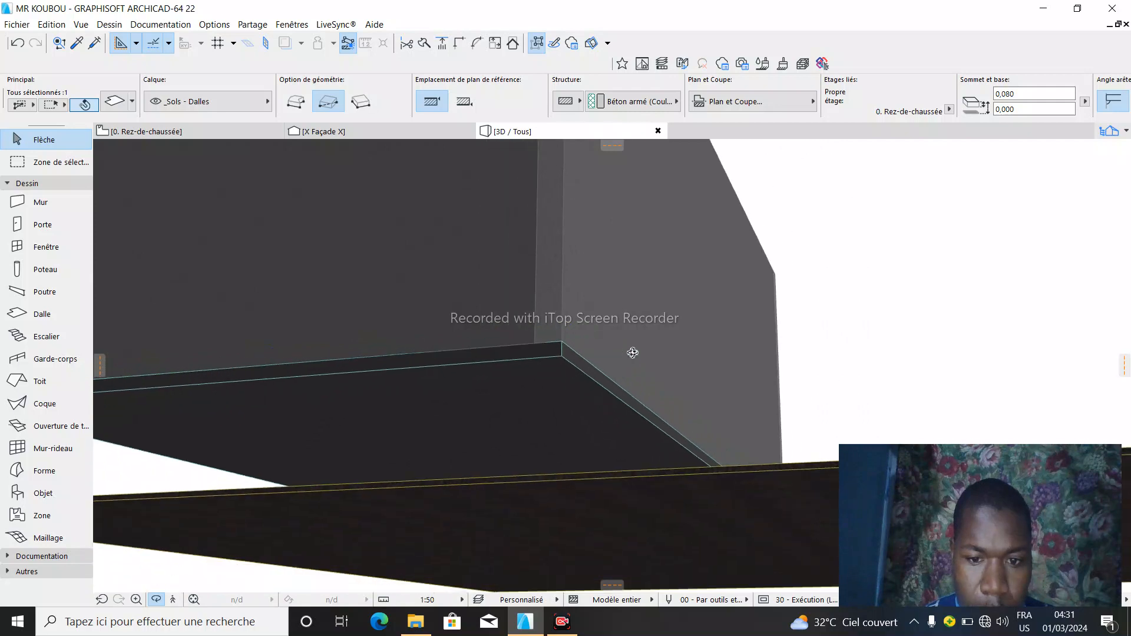
scroll(633, 352, down, 3)
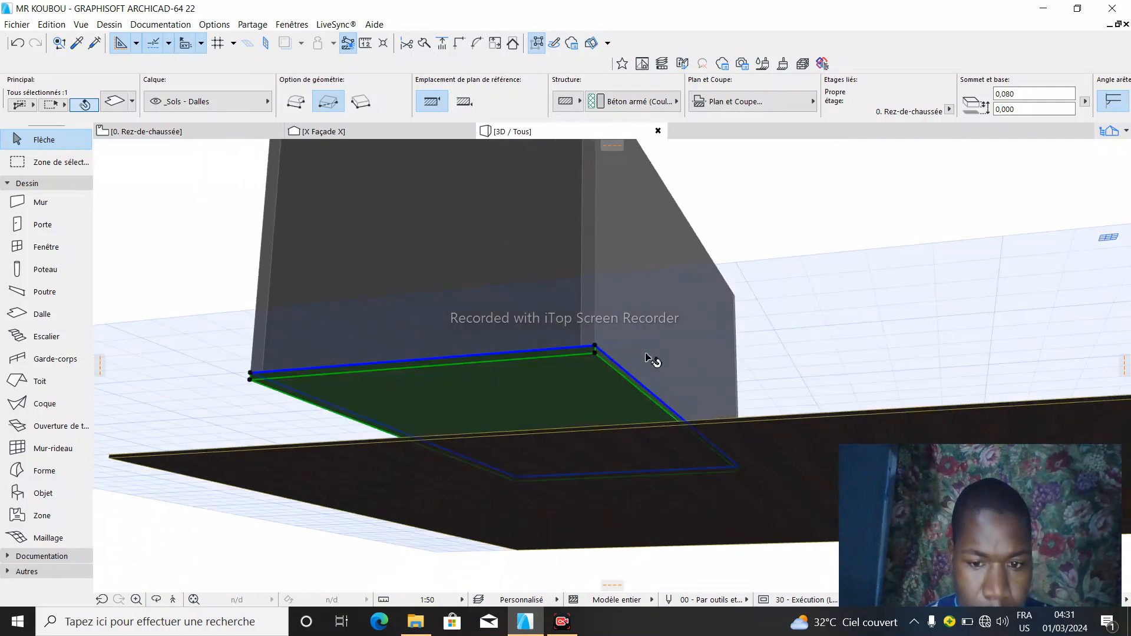
click(157, 601)
drag(702, 315, 555, 383)
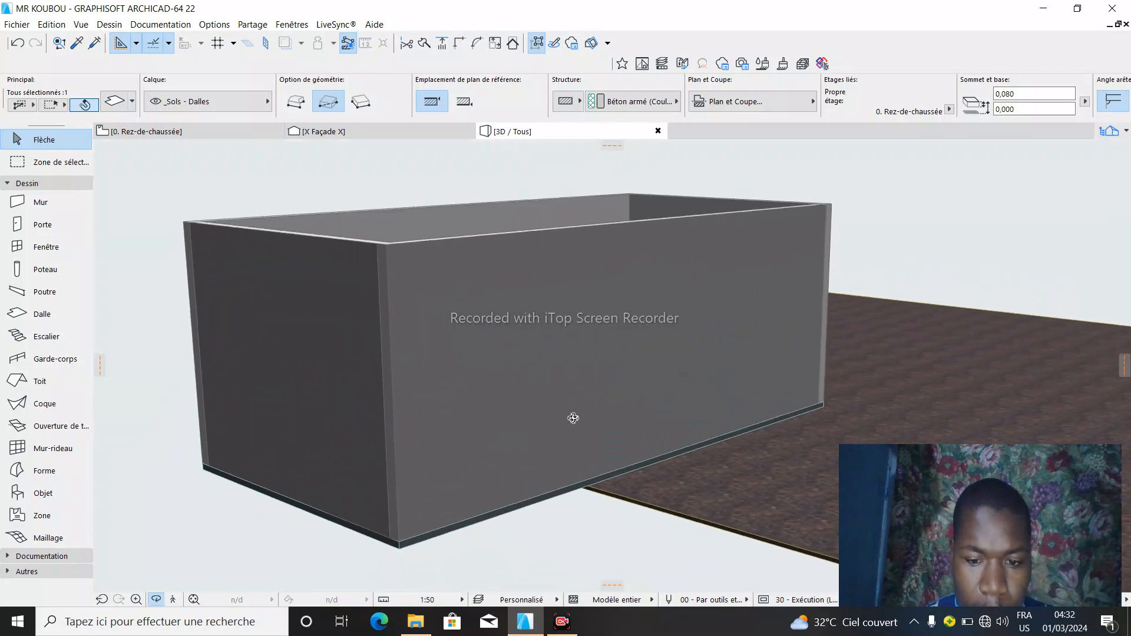
click(677, 512)
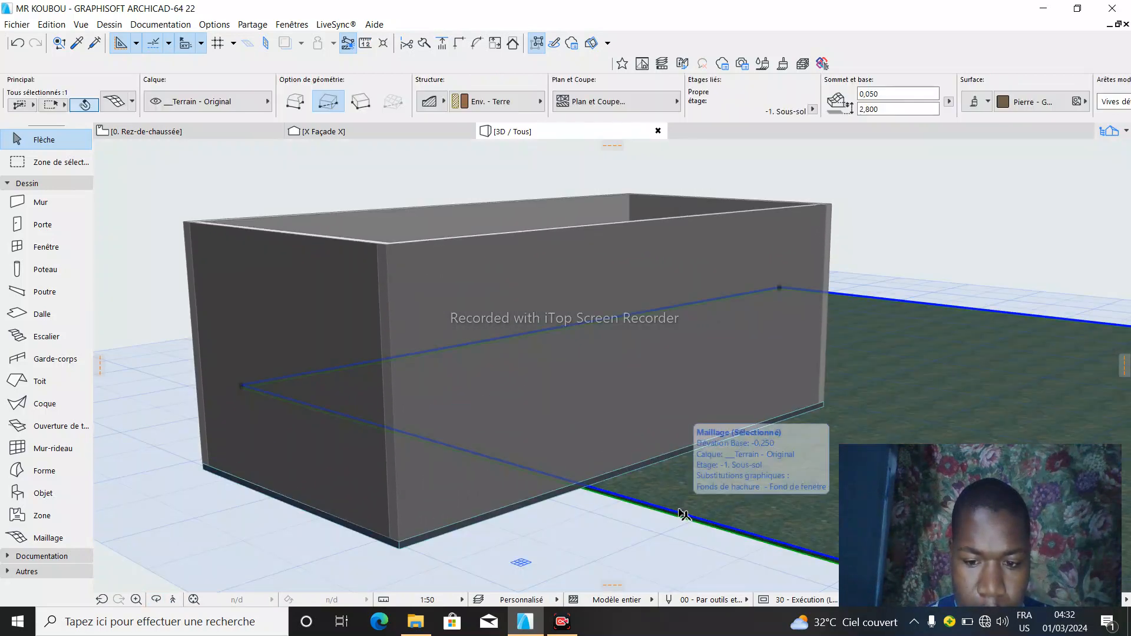
right_click(681, 516)
click(739, 270)
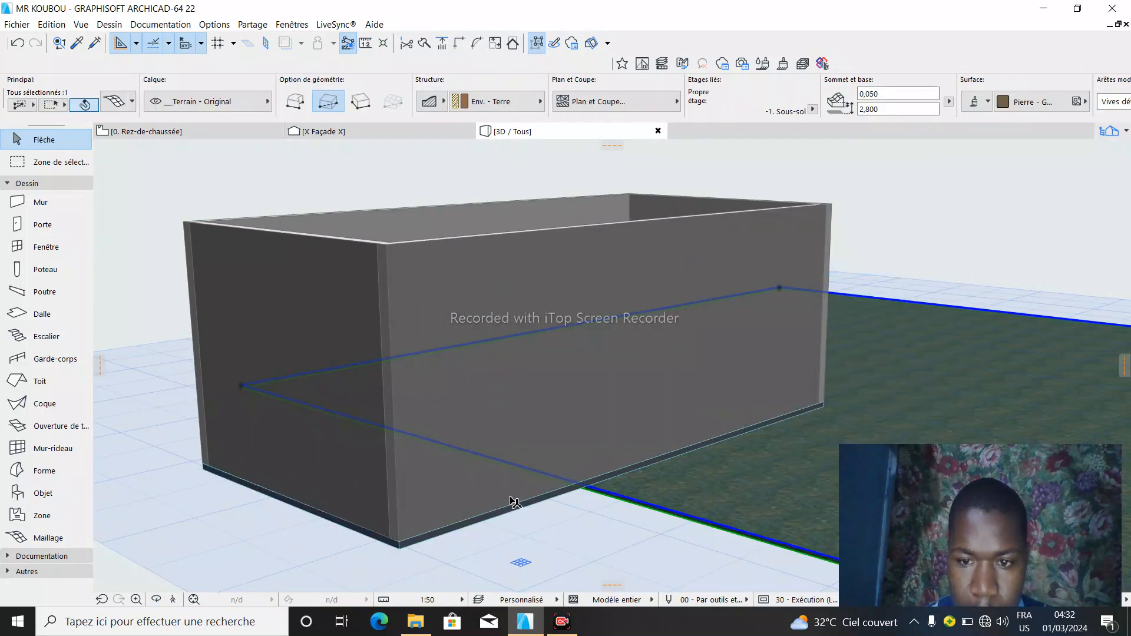
click(156, 600)
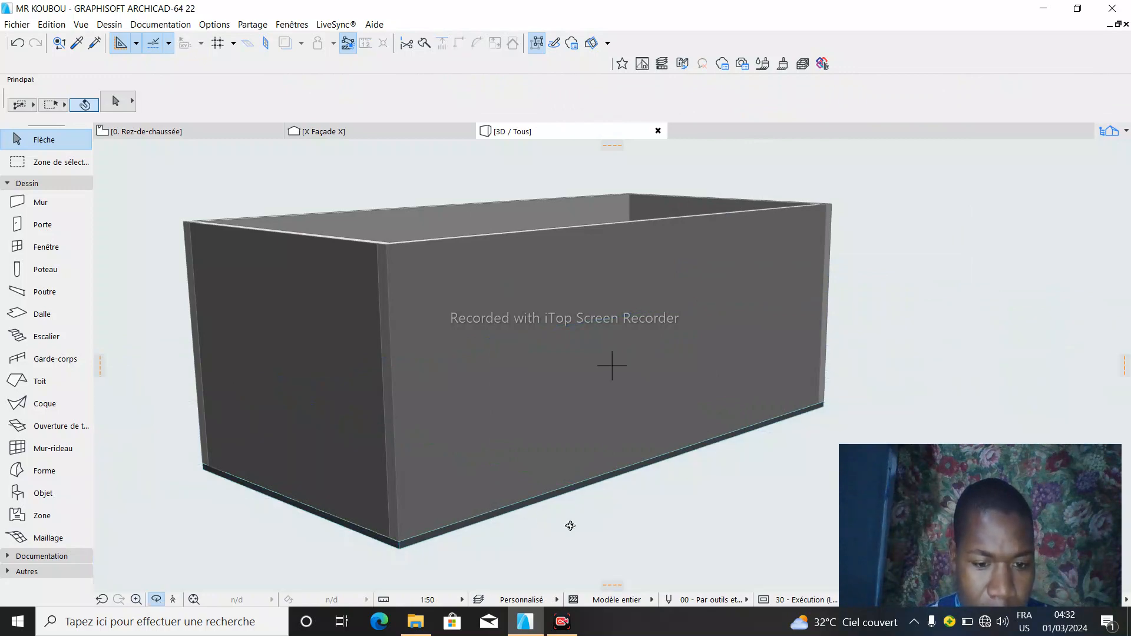
drag(620, 509, 365, 396)
drag(924, 323, 695, 306)
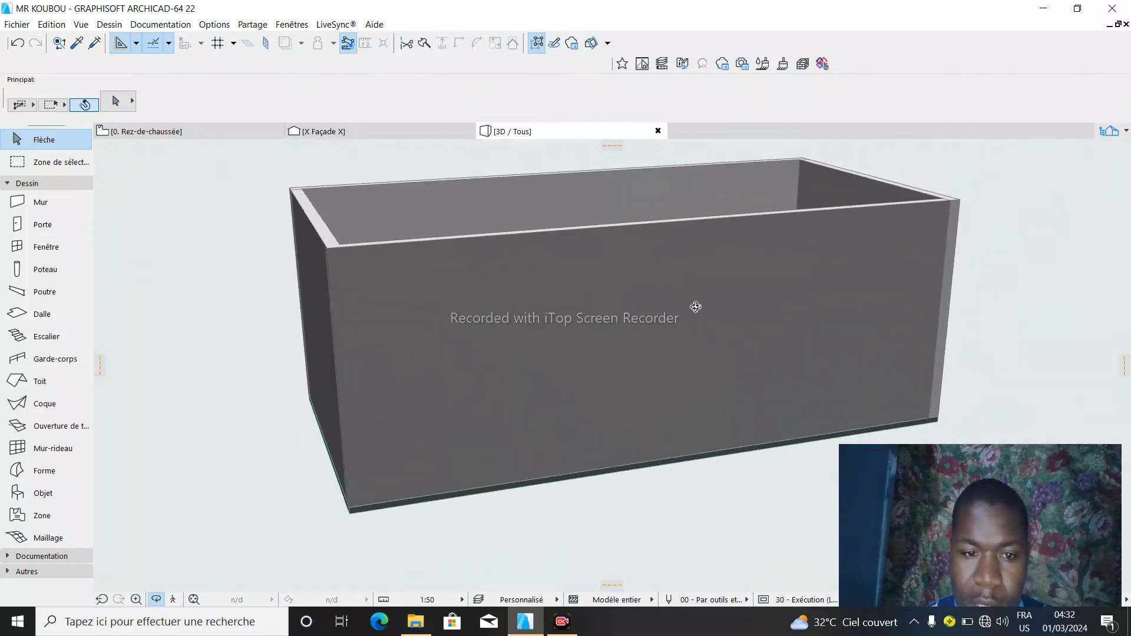
- Return to the ground-floor plan and open the default settings of the Door tool
click(171, 132)
scroll(202, 457, up, 3)
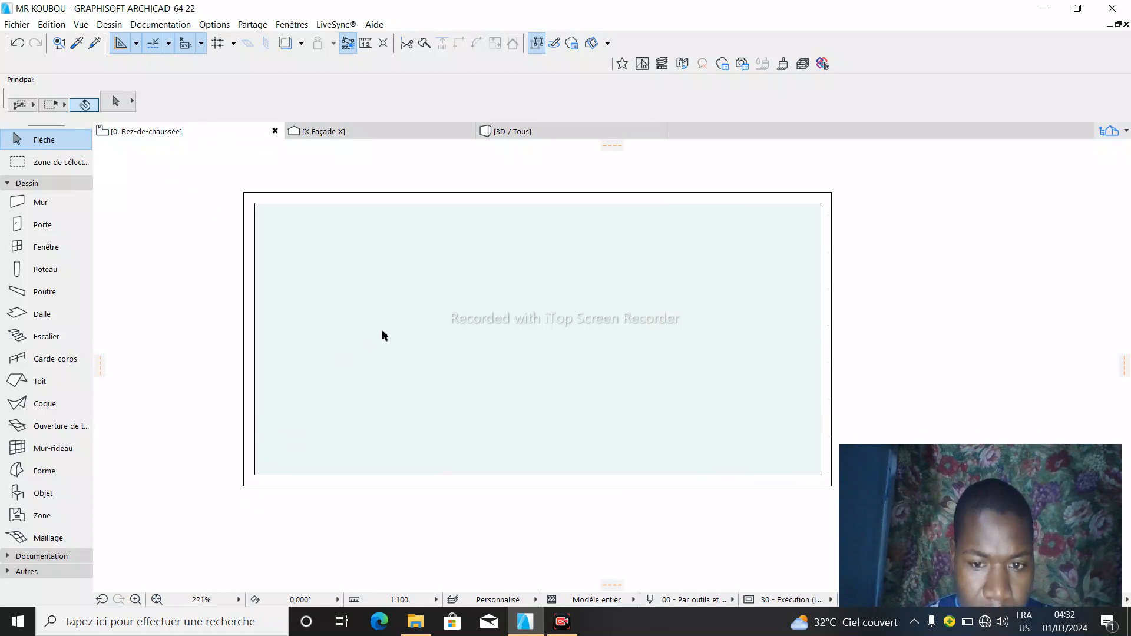
scroll(382, 334, down, 3)
scroll(388, 416, up, 1)
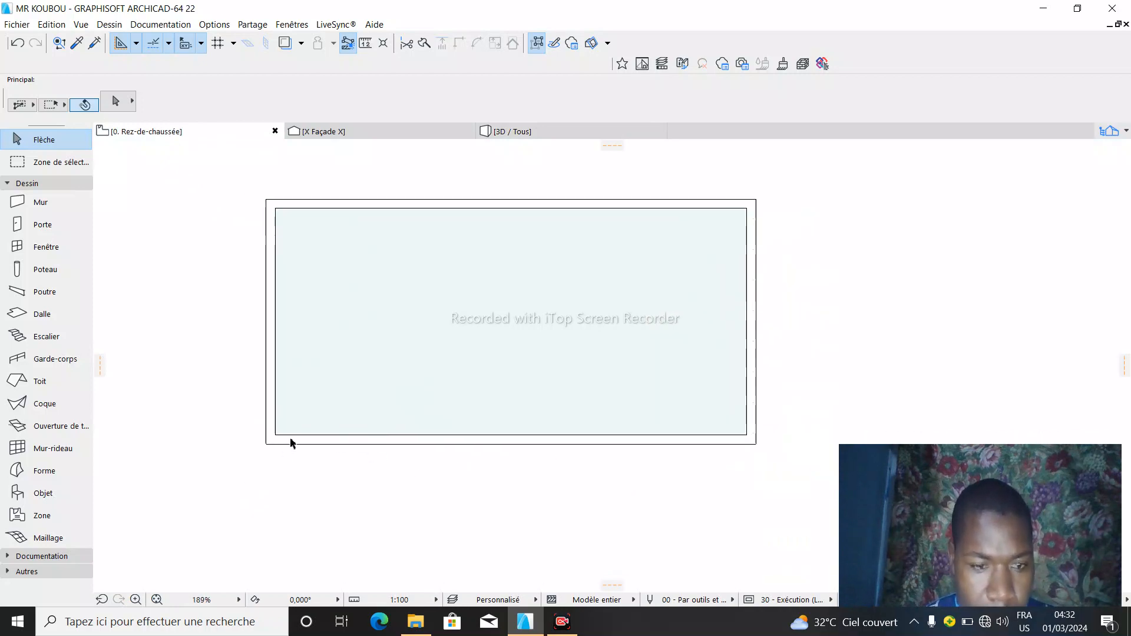
click(40, 226)
double_click(38, 225)
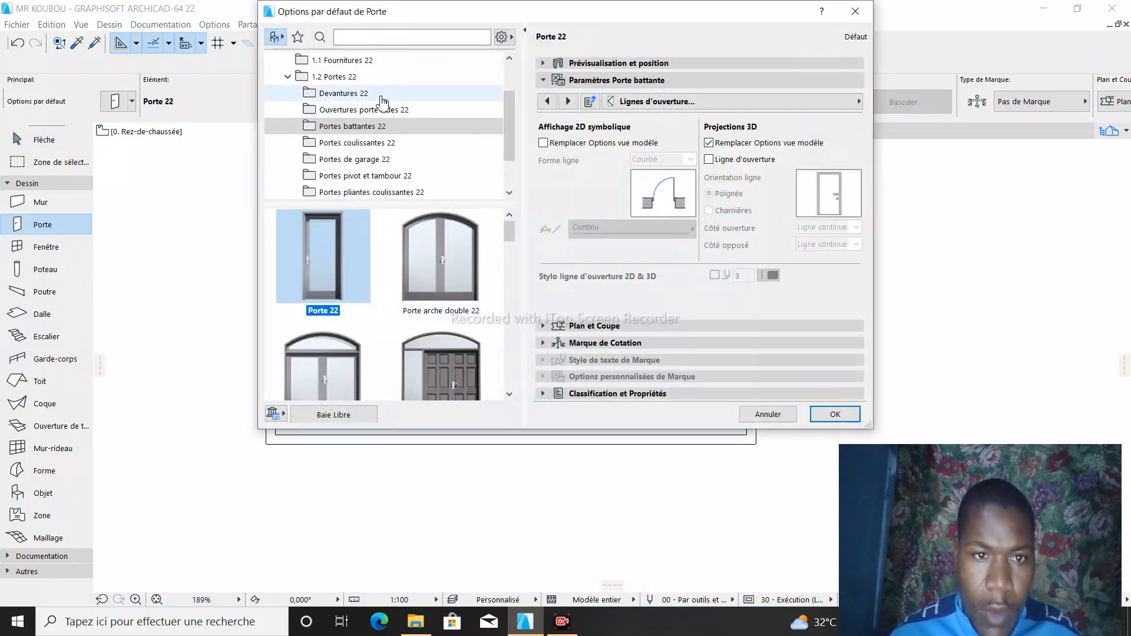
- Browse the door library's swing, sliding, garage, and pivot and revolving door models
scroll(421, 265, down, 5)
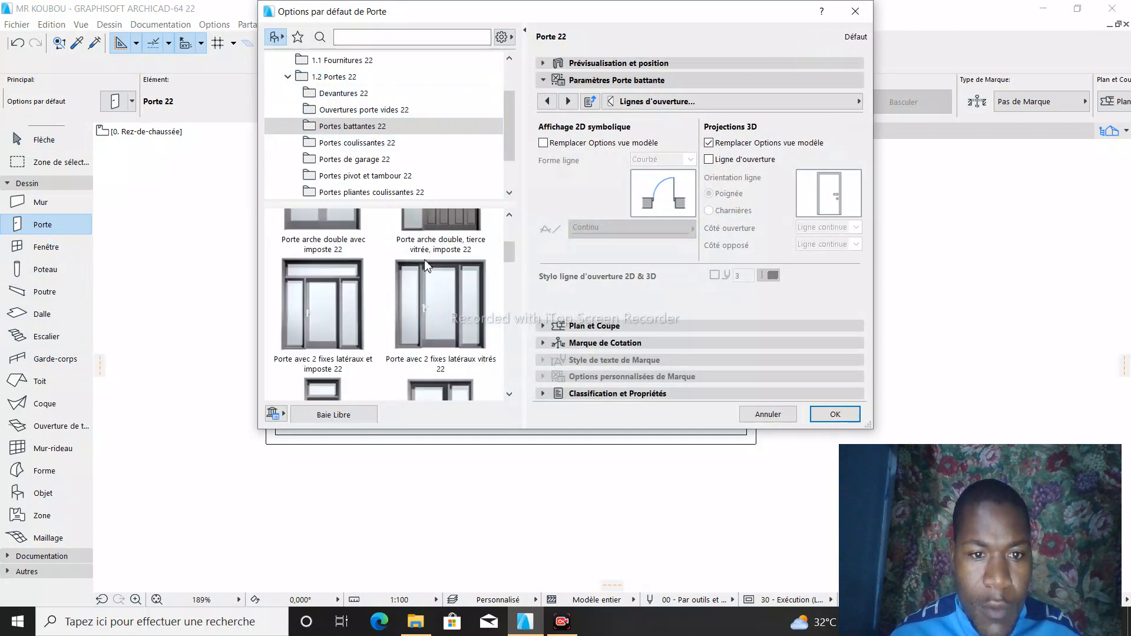
scroll(422, 265, up, 5)
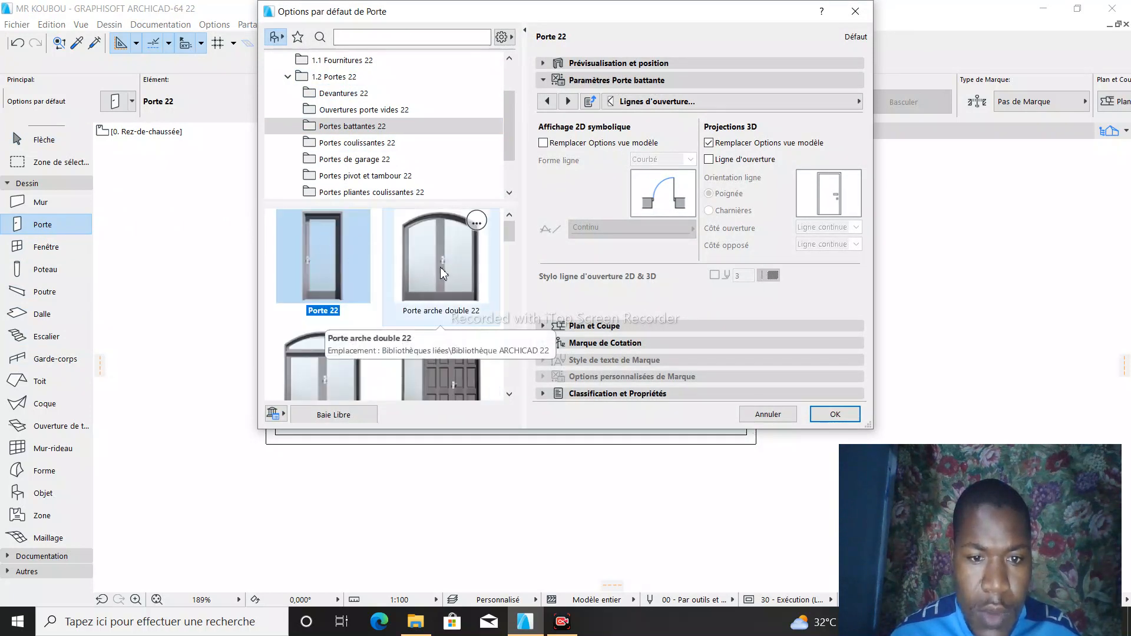
scroll(365, 224, down, 3)
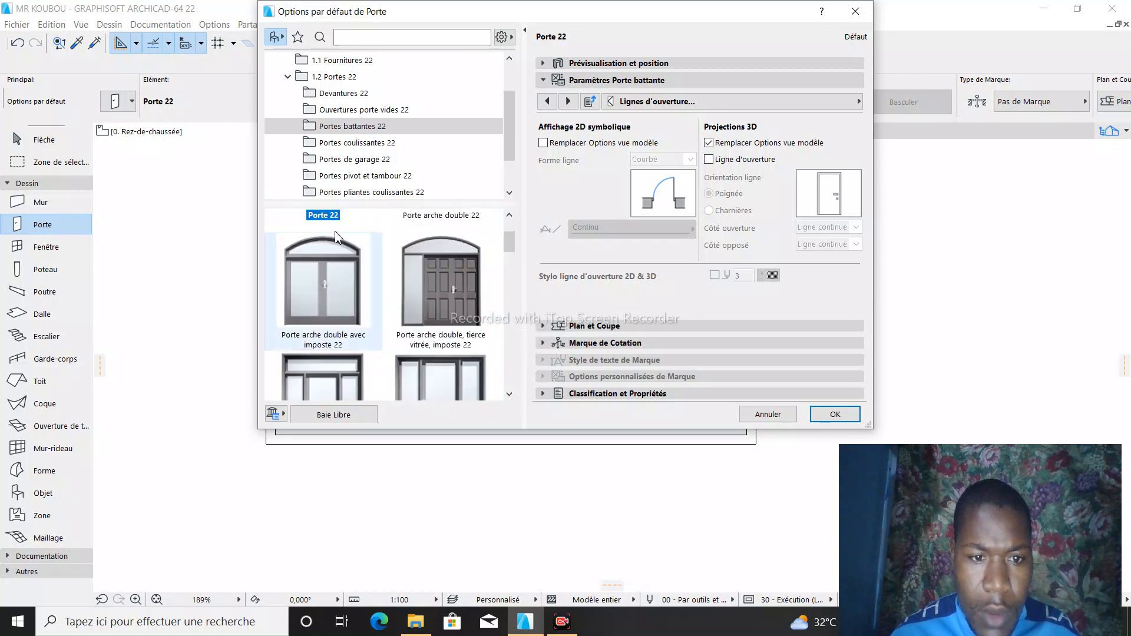
scroll(365, 245, down, 8)
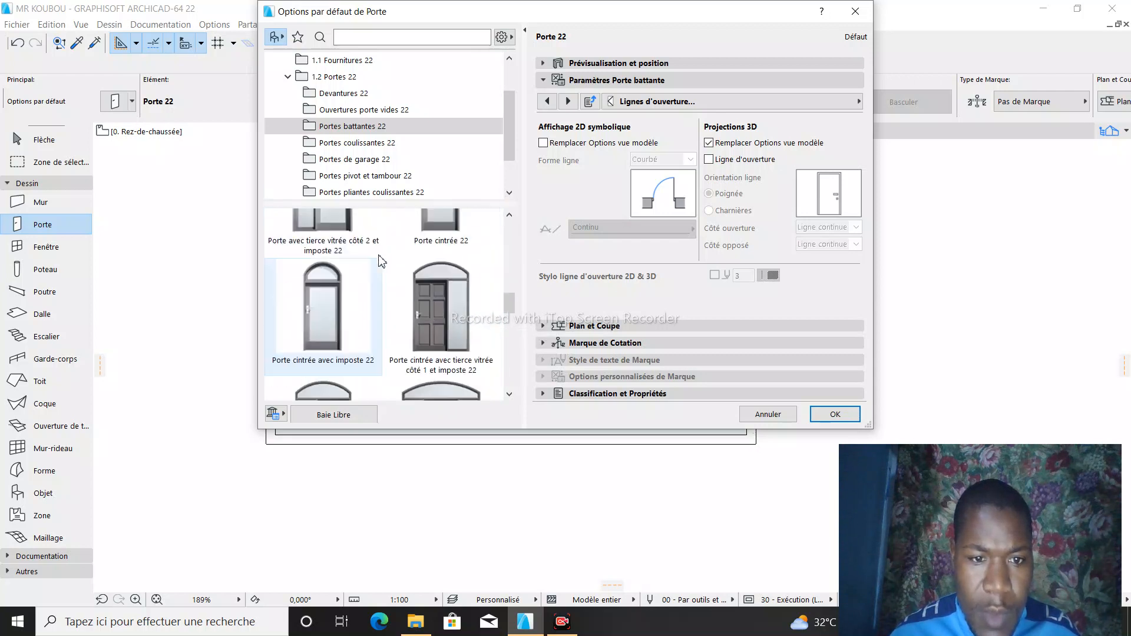
click(383, 145)
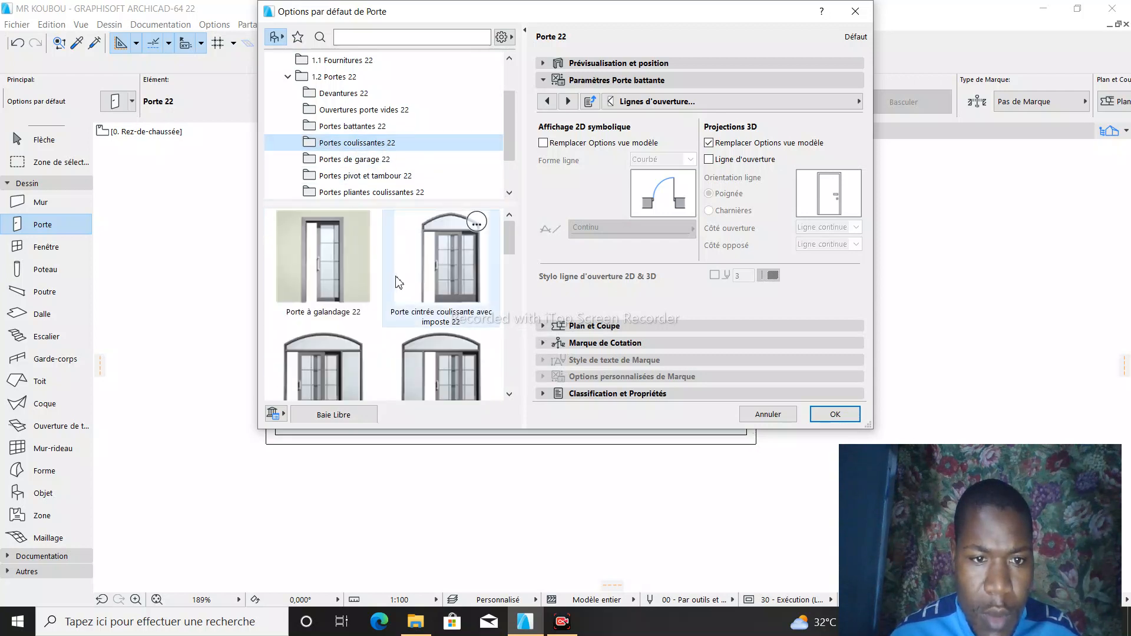
scroll(412, 277, down, 5)
scroll(438, 277, up, 2)
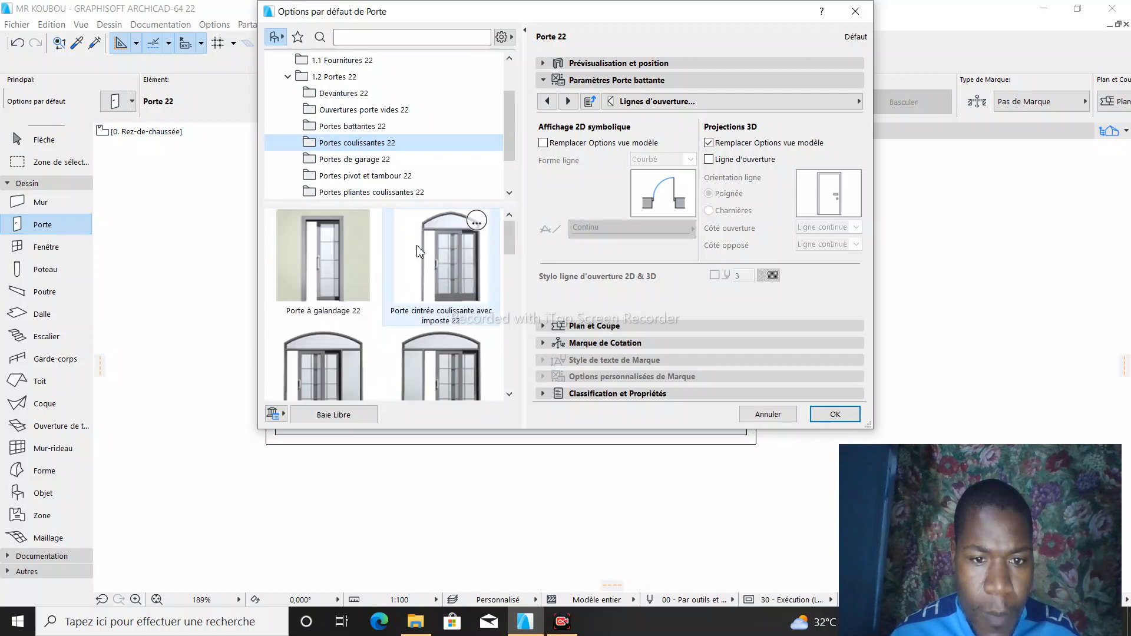
click(383, 161)
scroll(441, 259, down, 3)
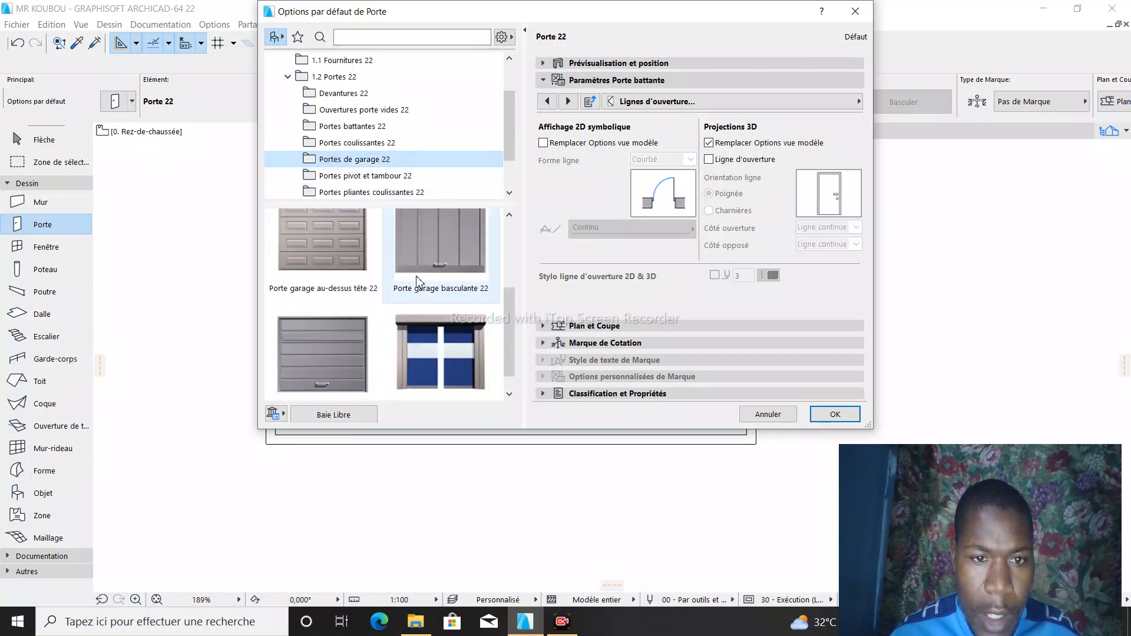
click(406, 177)
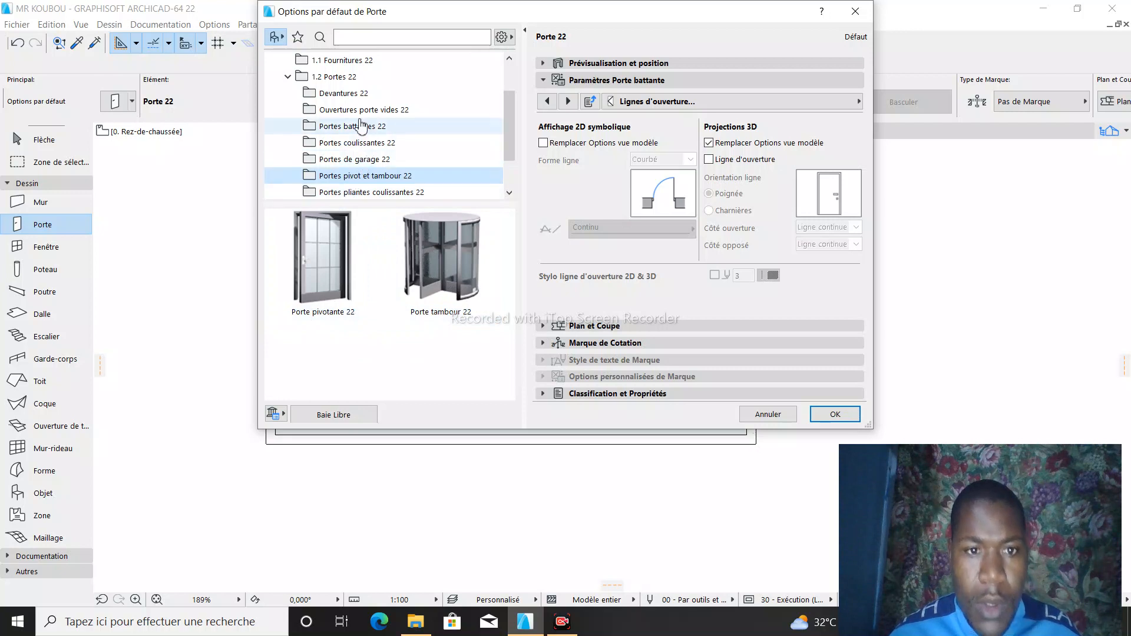
- Browse the empty door opening models in the door library
scroll(326, 110, up, 3)
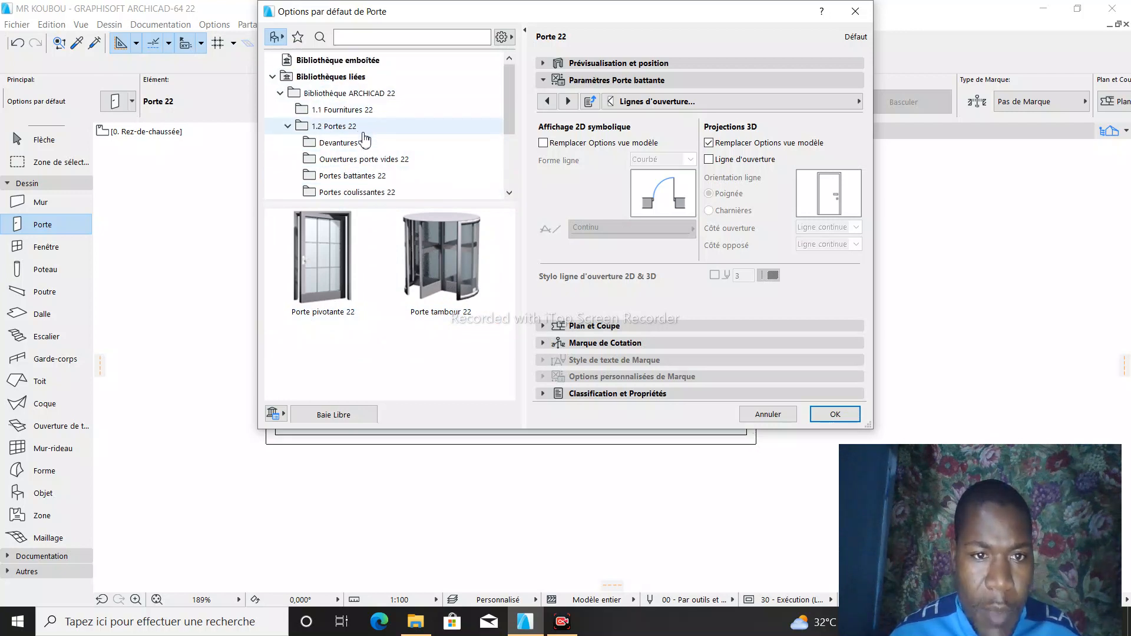
click(395, 162)
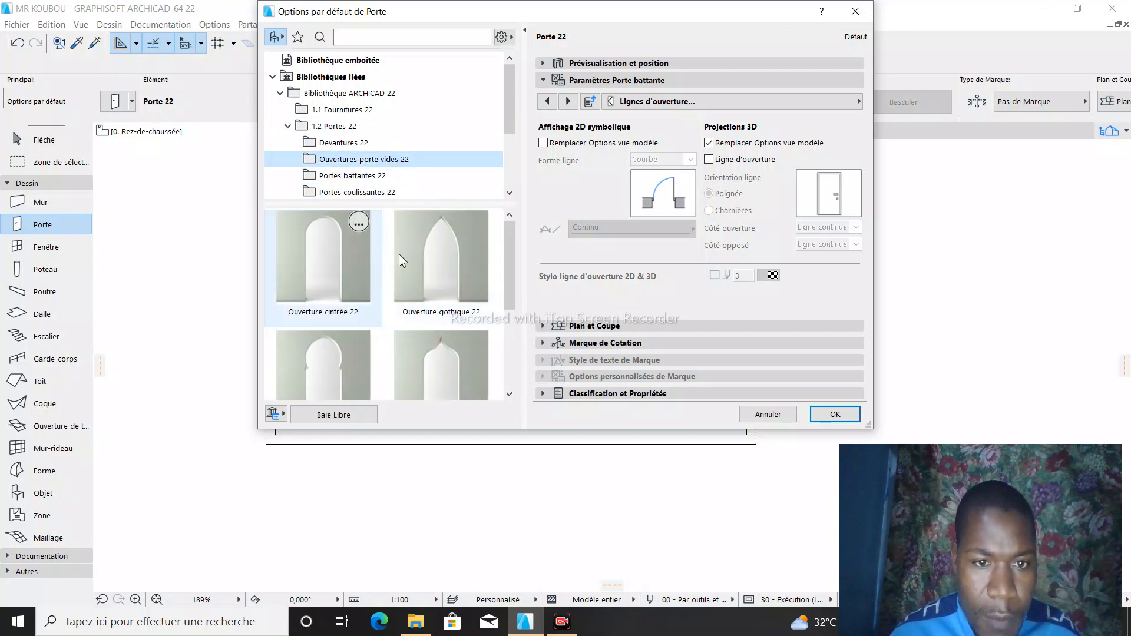
scroll(330, 274, down, 2)
scroll(352, 287, down, 2)
scroll(359, 288, up, 4)
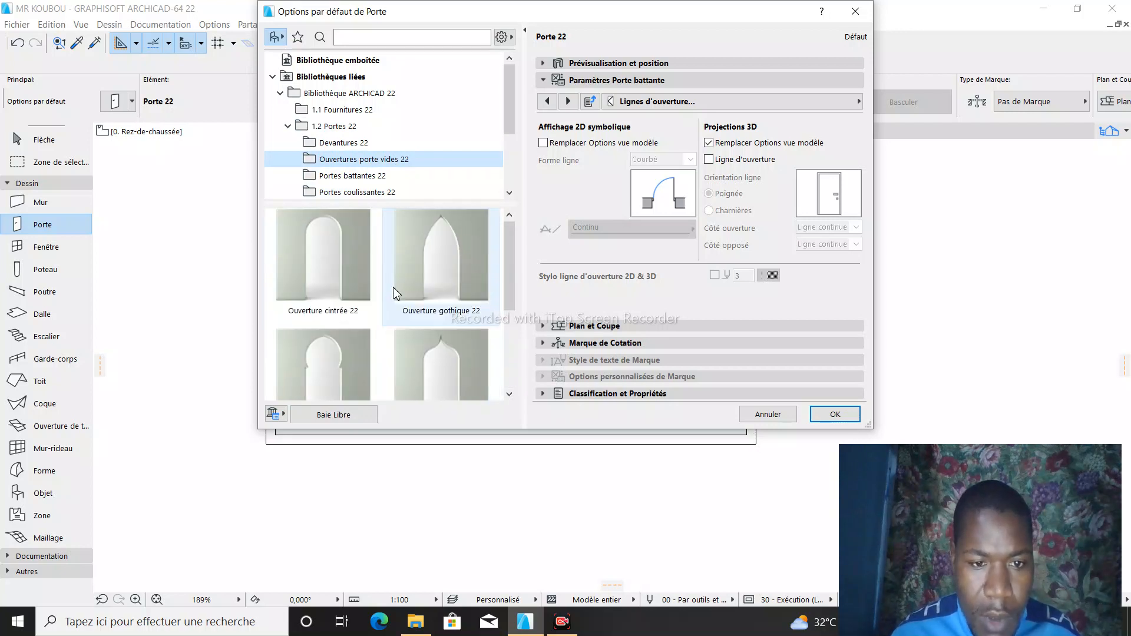
- Choose Porte arche double 22 from the swing doors as the default door and set its width to 1,200
click(357, 175)
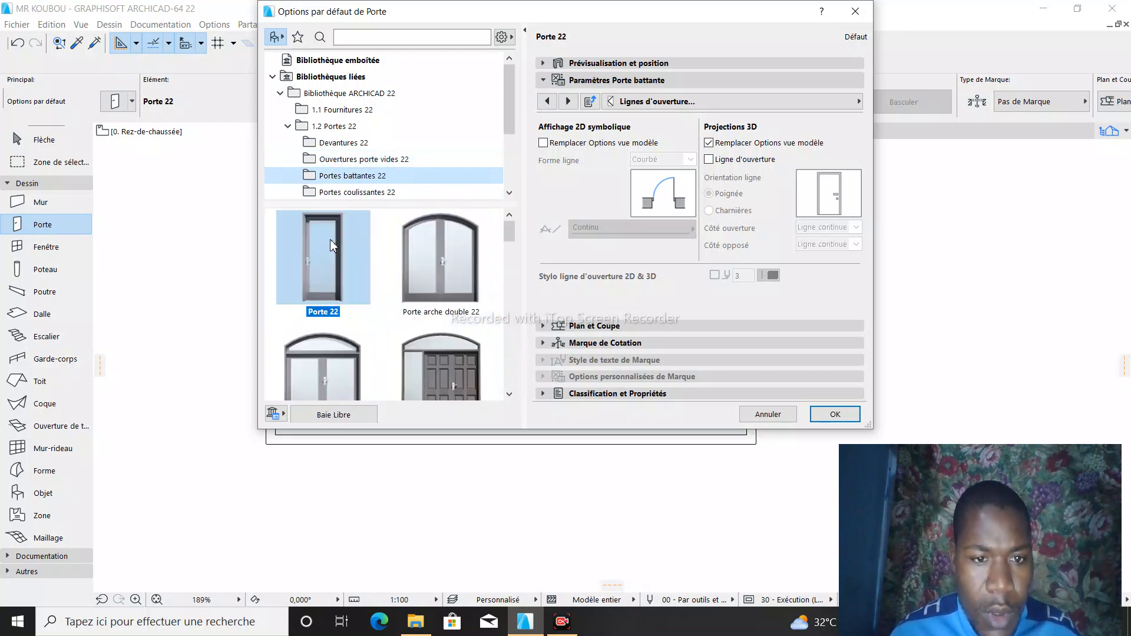
click(430, 253)
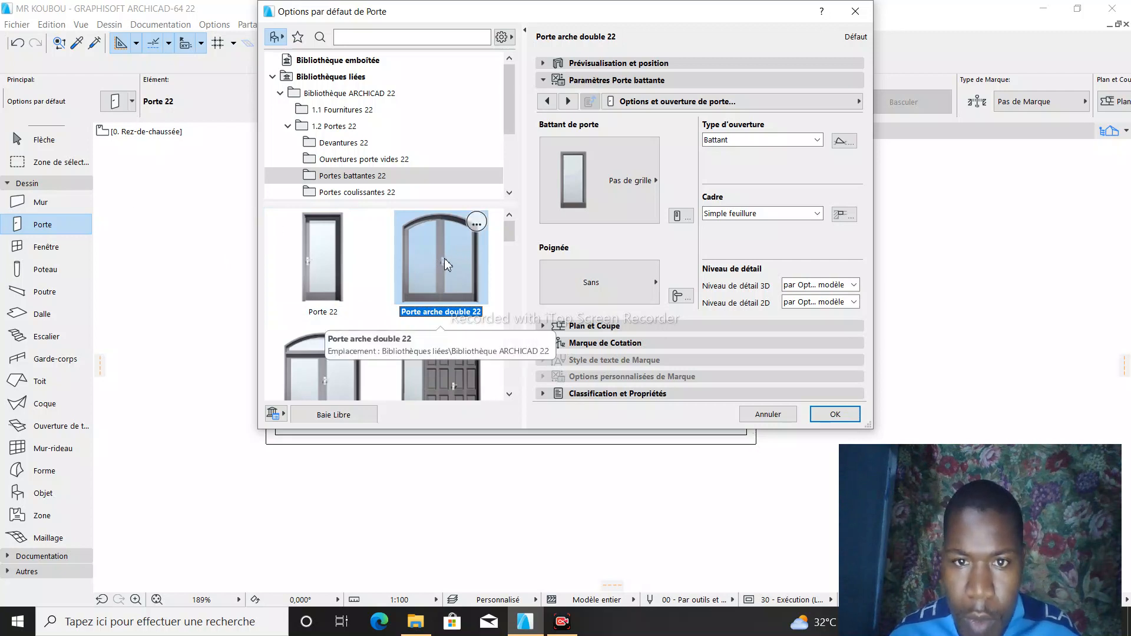
click(606, 65)
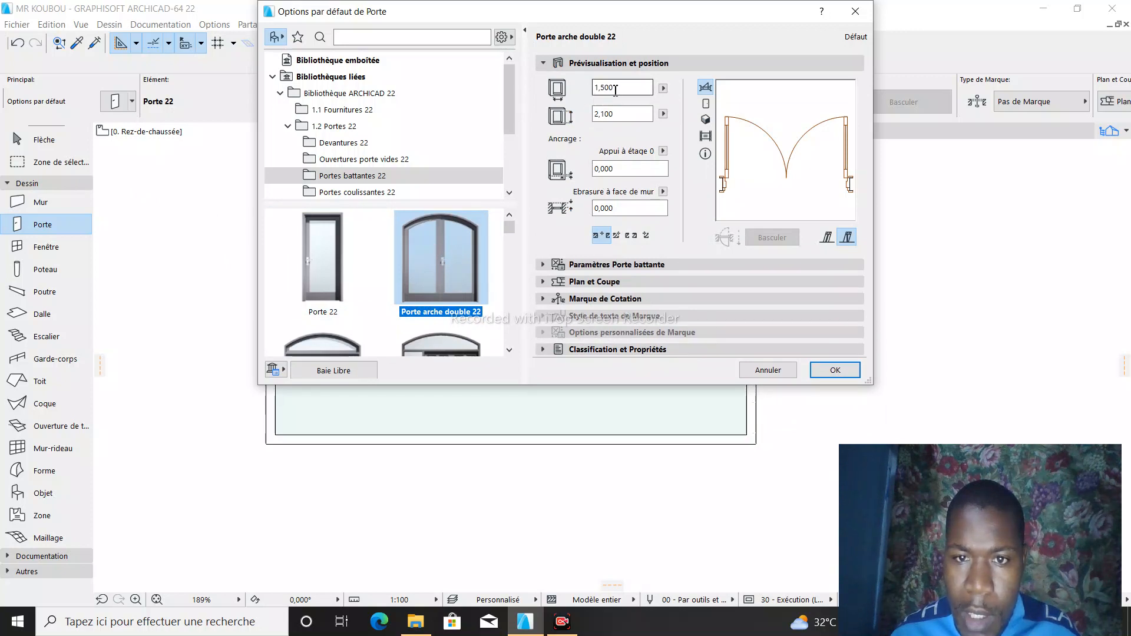
drag(616, 89, 602, 87)
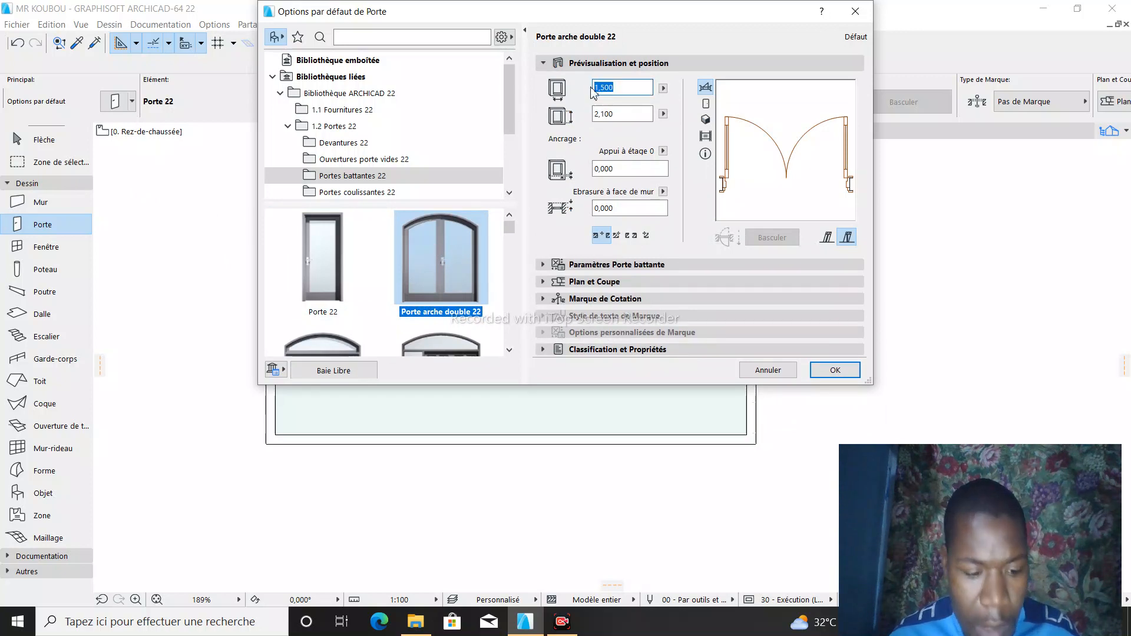
text(1,2)
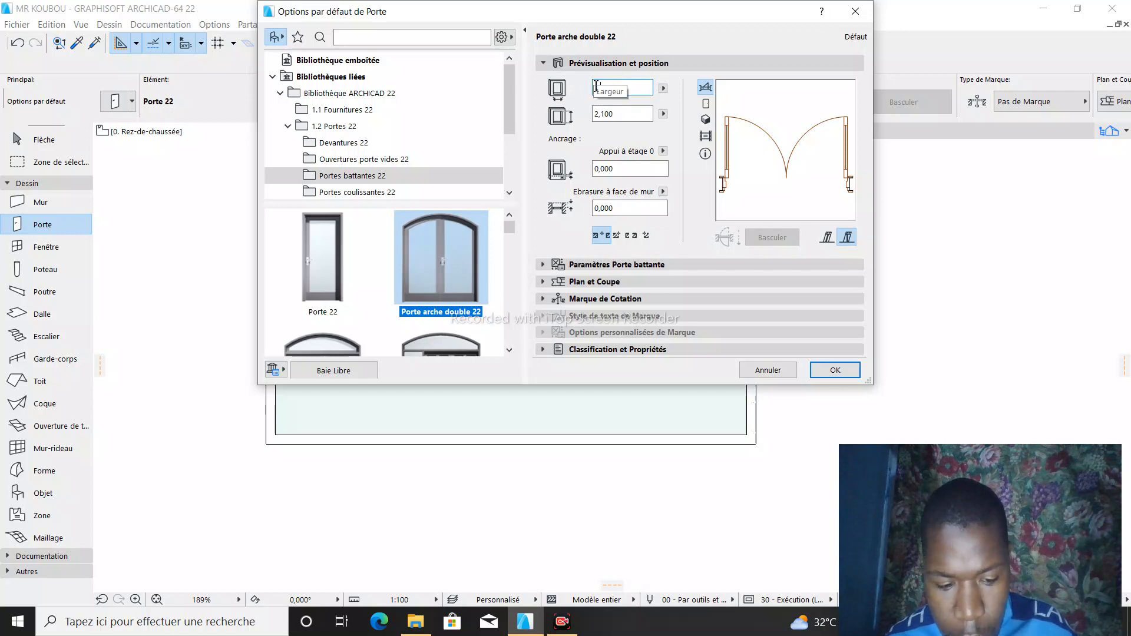
click(616, 113)
click(619, 115)
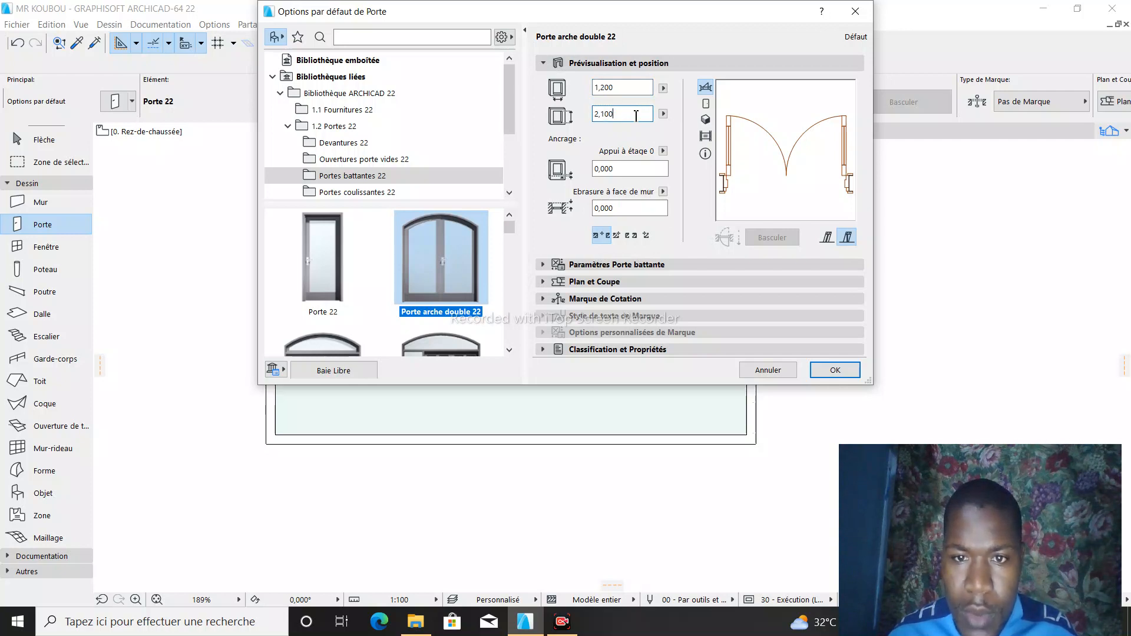
click(614, 169)
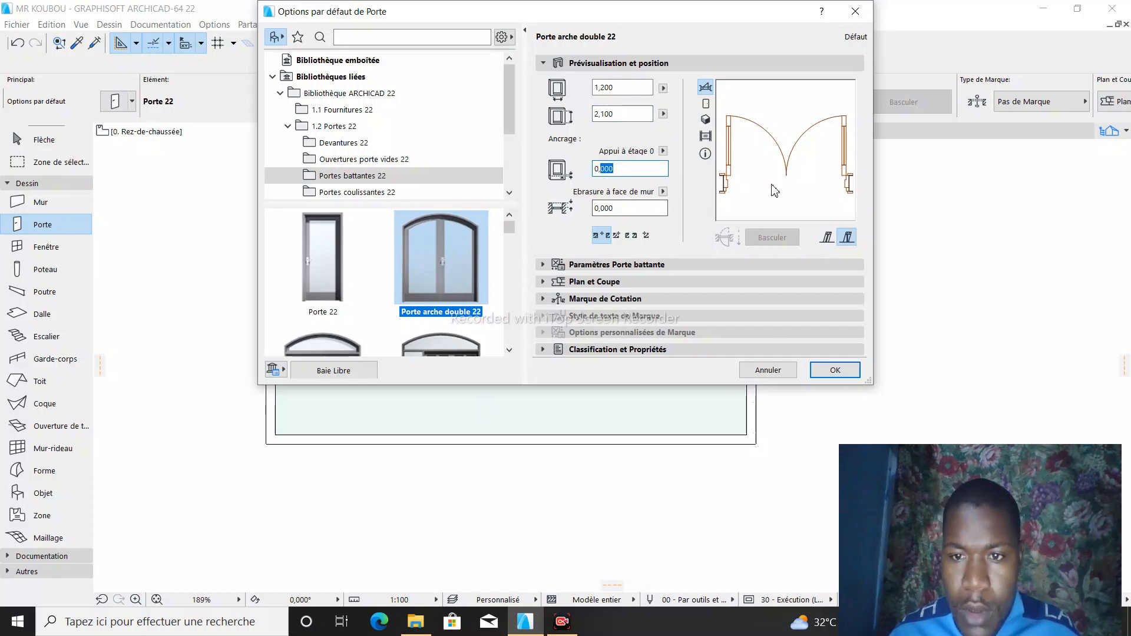
click(833, 370)
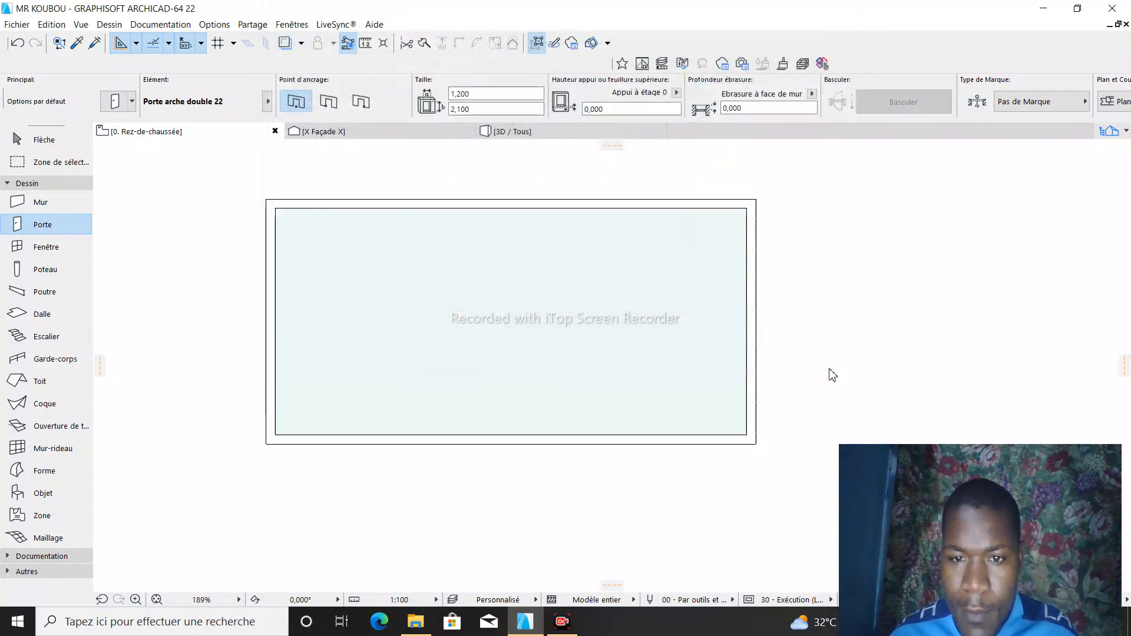
- Place the arched double door near the middle of the room's lower wall, with its leaves opening inwards
click(505, 446)
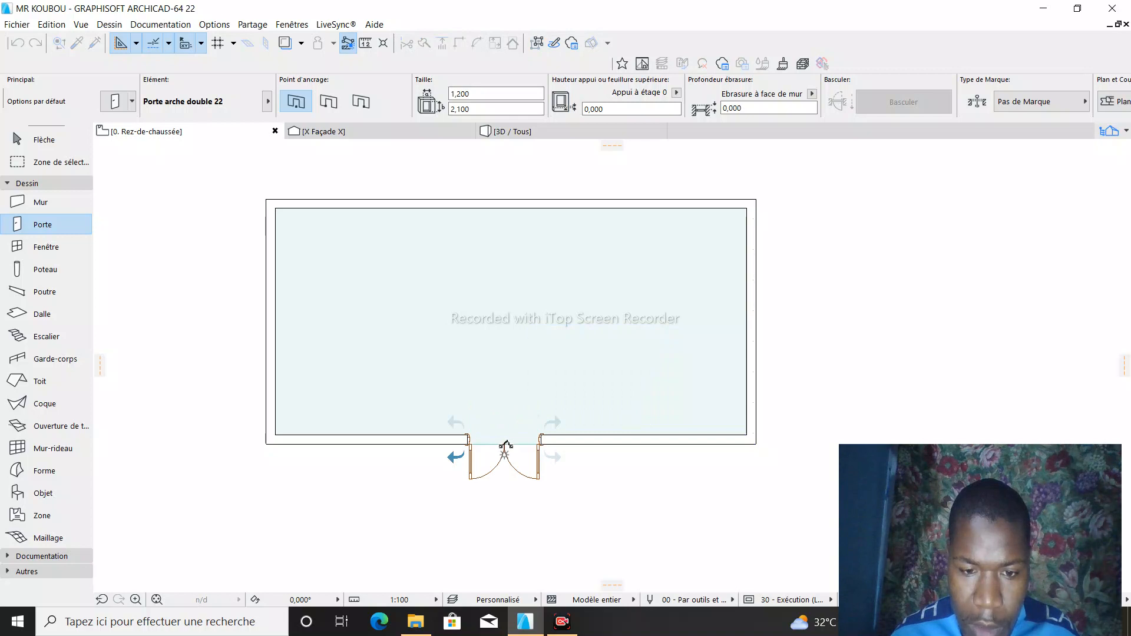
click(508, 428)
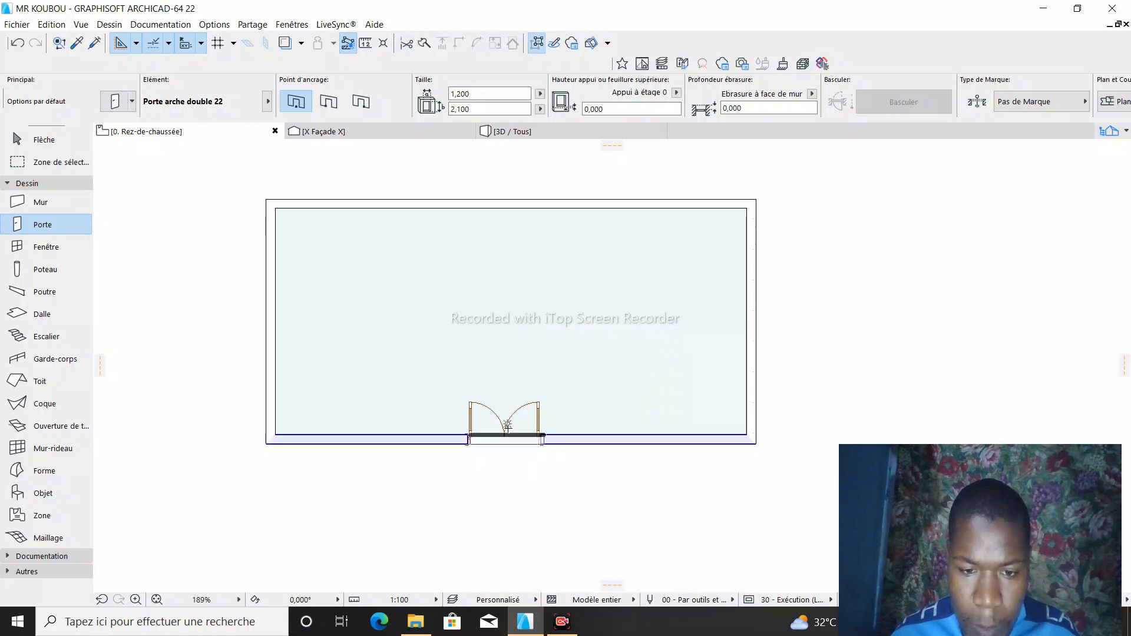
key(Escape)
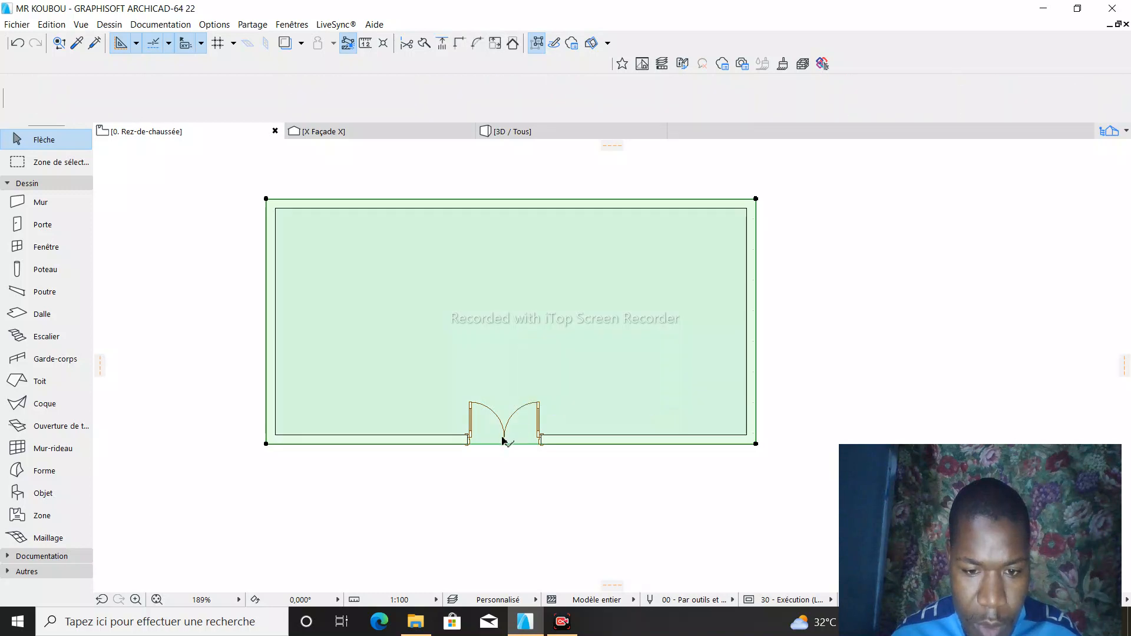
- Delete the arched double door from the lower wall
click(468, 443)
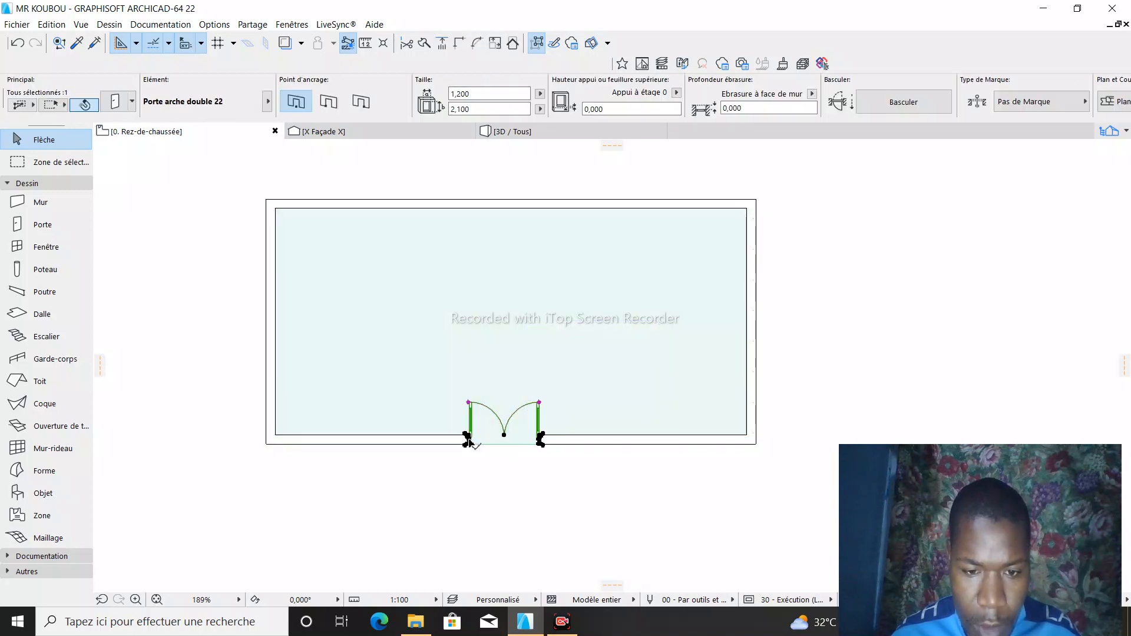
right_click(469, 442)
mouse_move(520, 272)
click(504, 254)
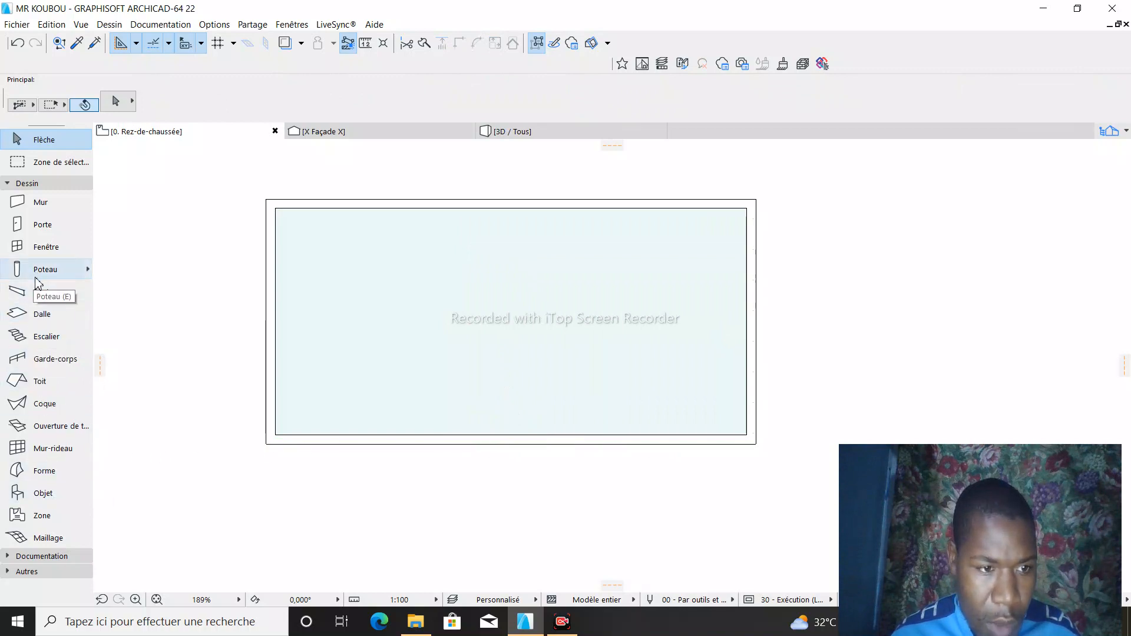
- Insert the 1,200 wide arched double door again near the lower wall's middle, opening into the room
click(44, 226)
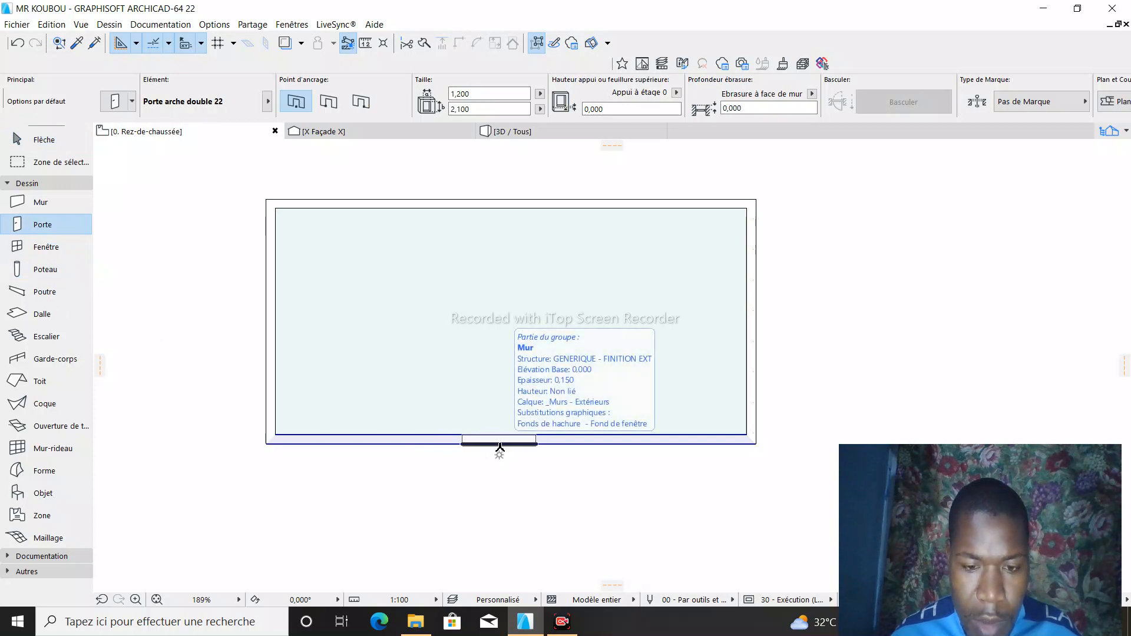
click(500, 448)
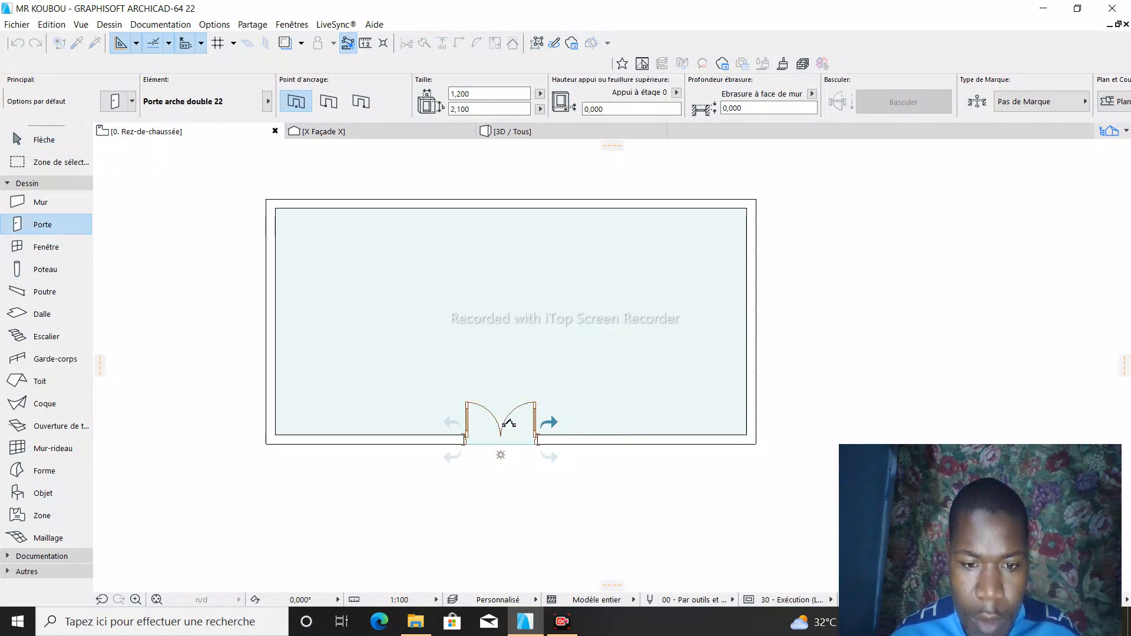
scroll(508, 423, up, 4)
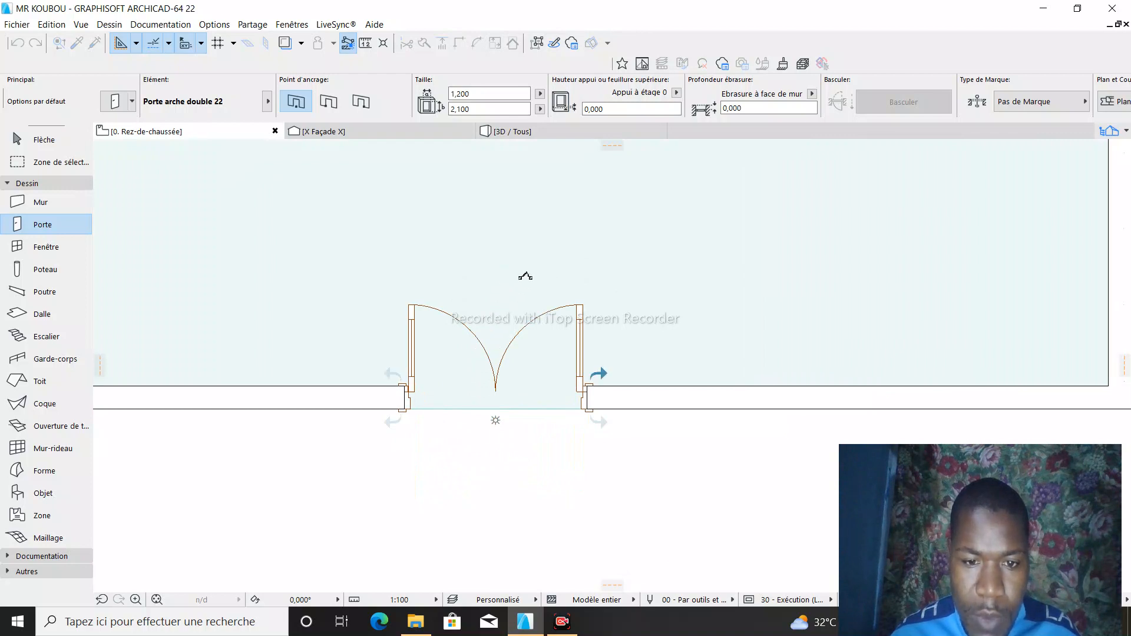
click(504, 343)
scroll(500, 370, down, 5)
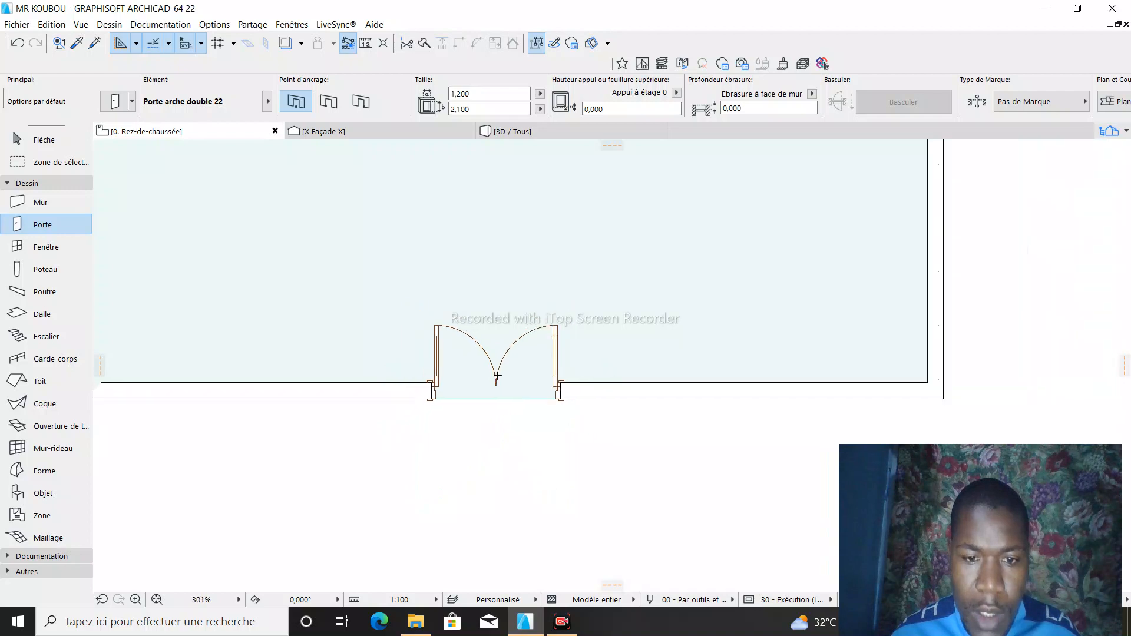
- Check the arched double door from the front in 3D and return to the ground-floor plan
click(596, 137)
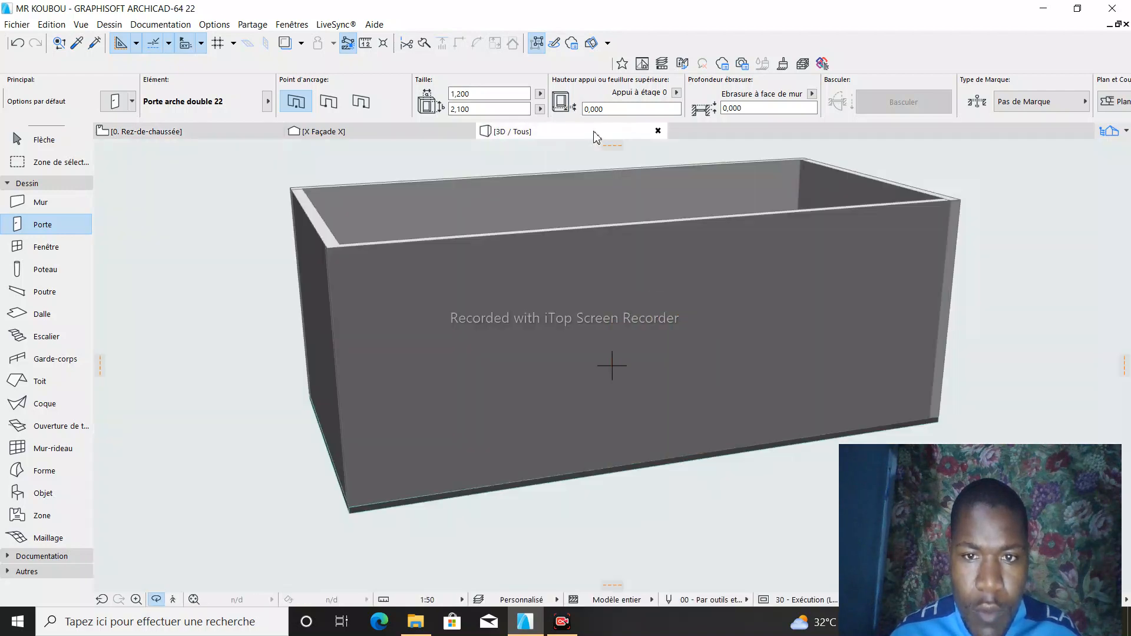
drag(798, 343, 601, 277)
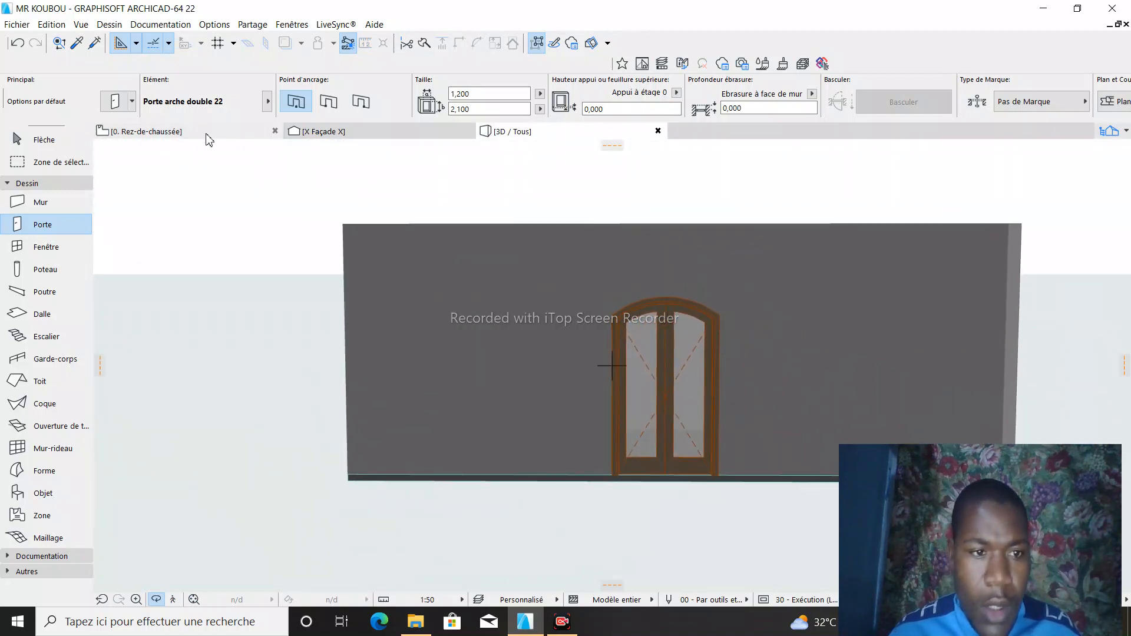
click(176, 132)
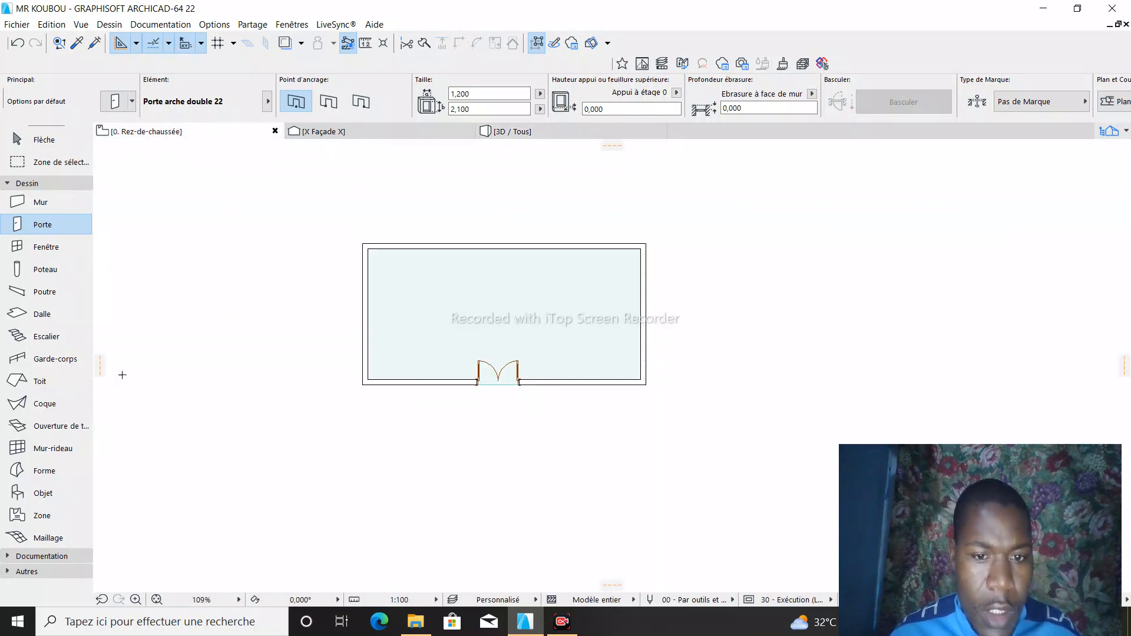
- Open the default settings of the Window tool and browse the basic, sliding and sash window models
click(47, 249)
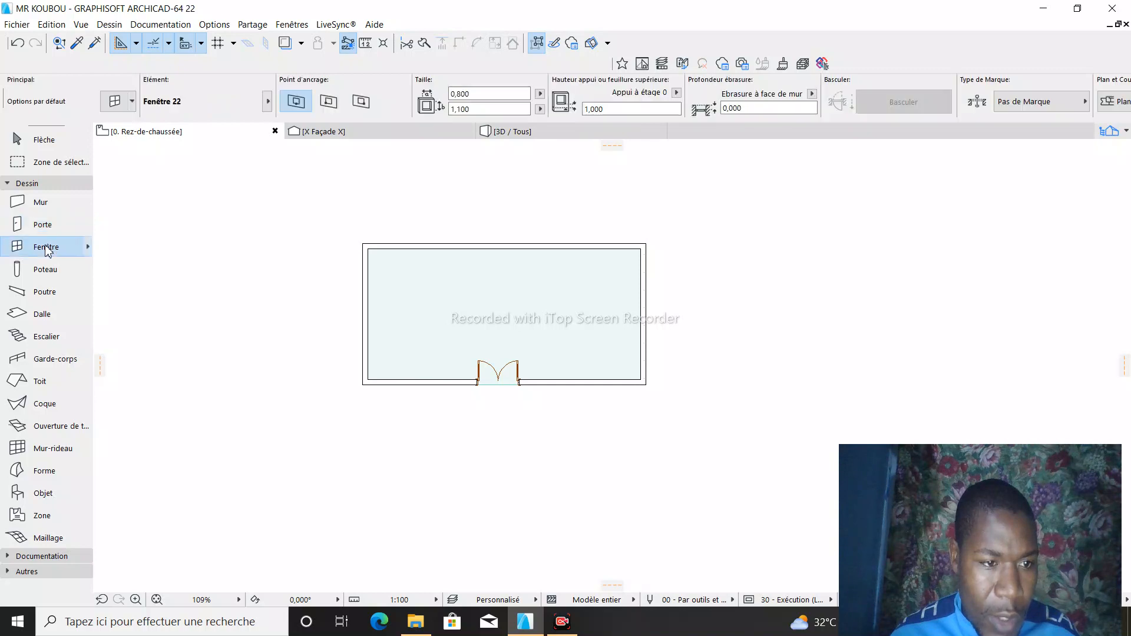
double_click(47, 247)
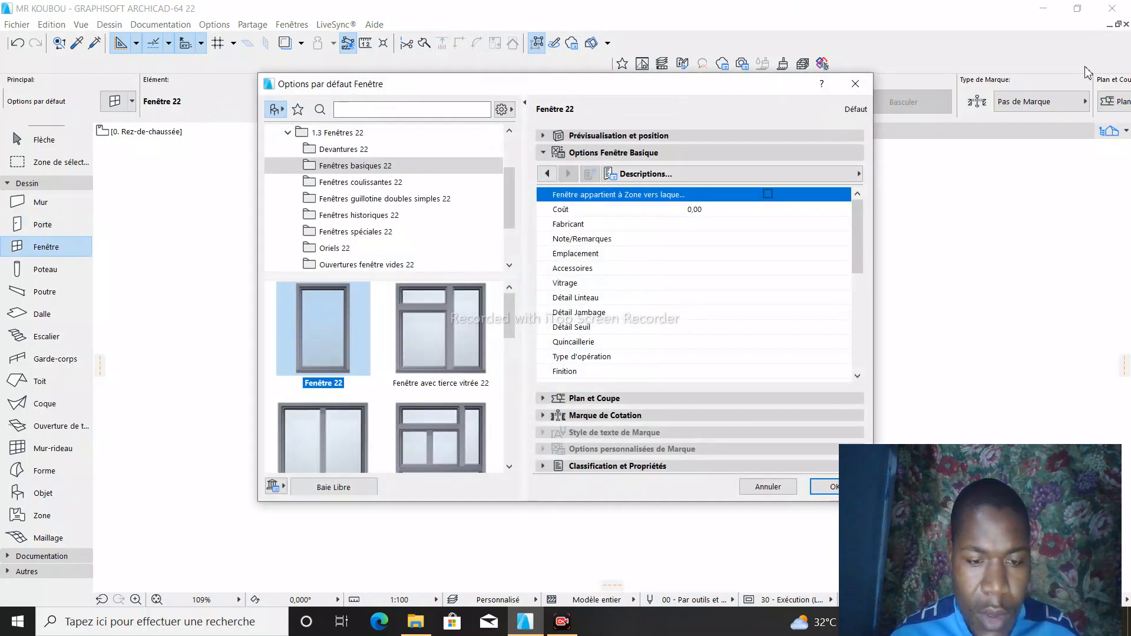
scroll(389, 359, down, 3)
scroll(388, 359, down, 2)
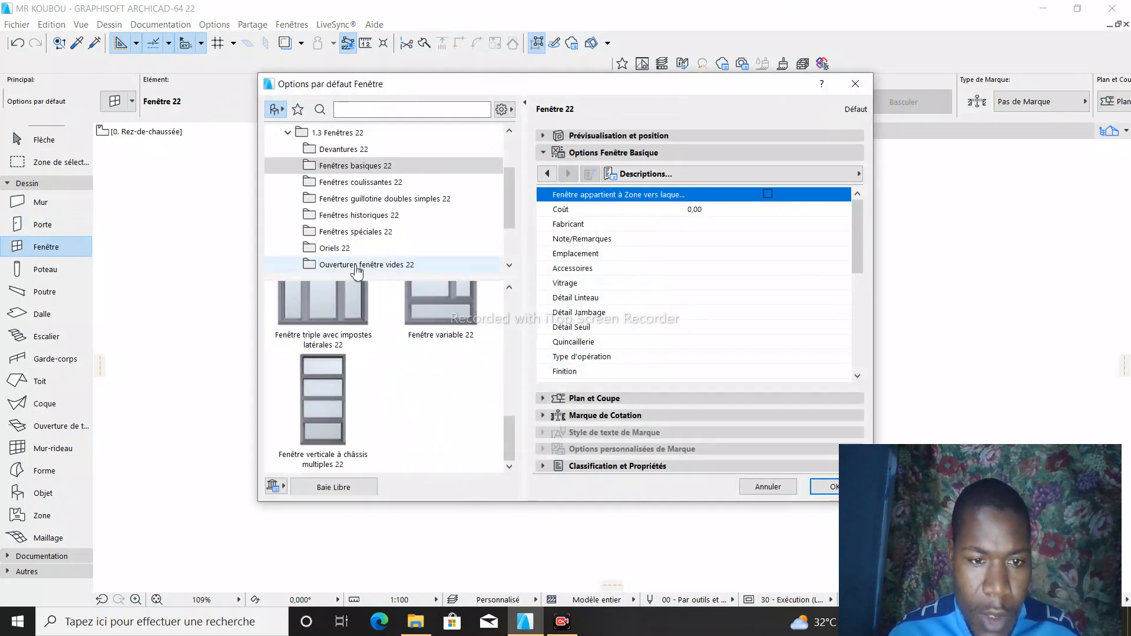
click(370, 182)
click(371, 199)
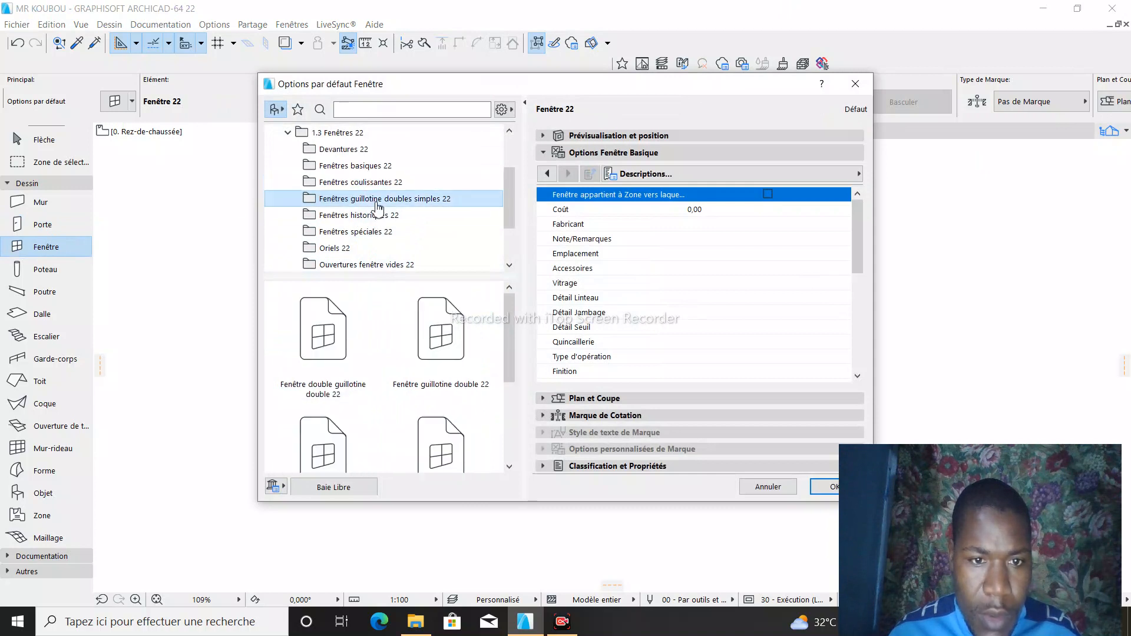
- Choose Fenêtre historique cintrée 22 from the historic windows as the default window, with width 1,200 and height 1,100
click(375, 215)
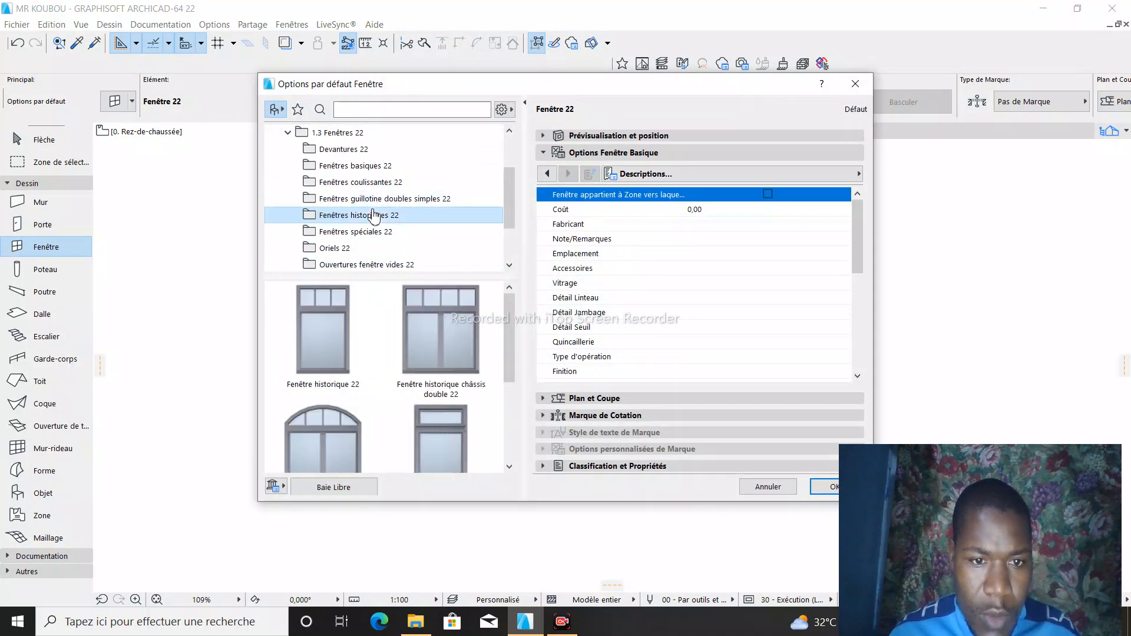
click(334, 428)
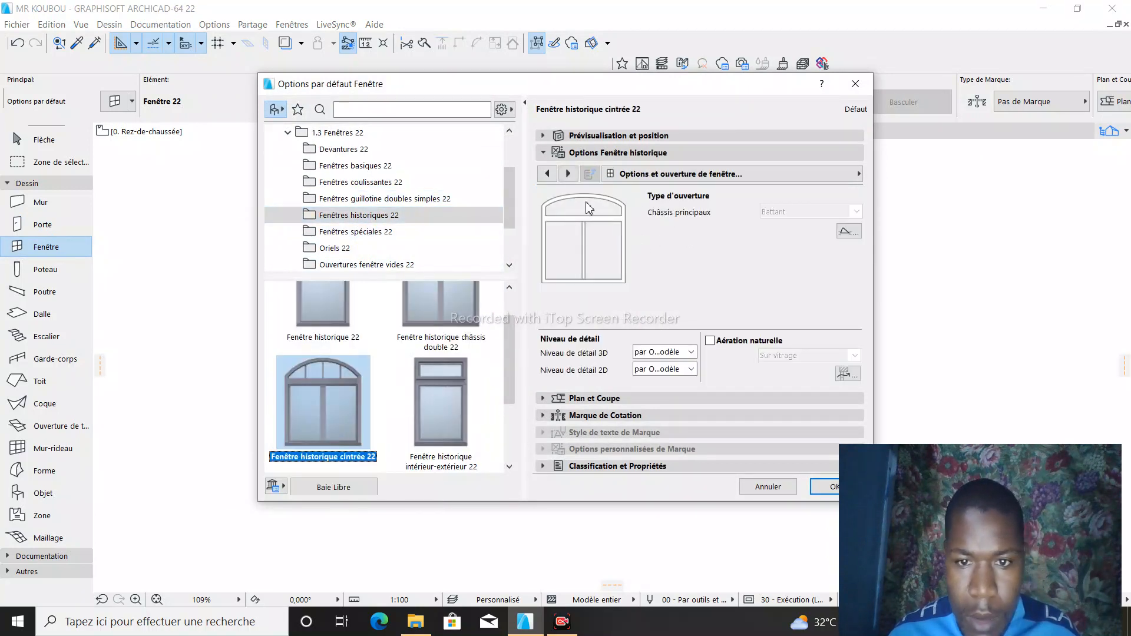
click(618, 153)
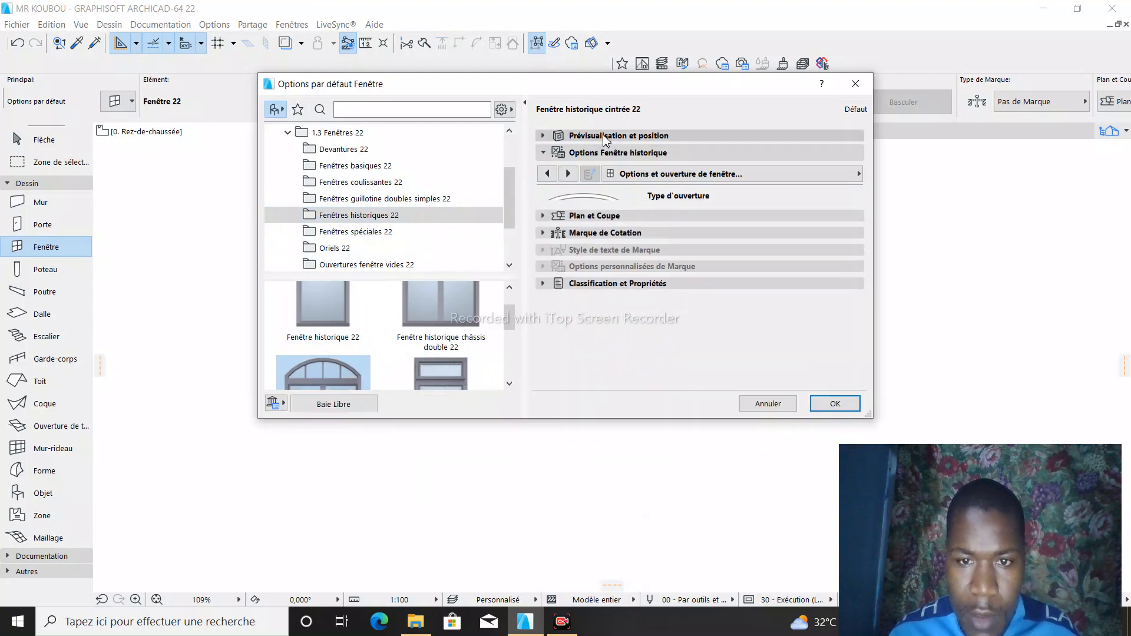
click(619, 135)
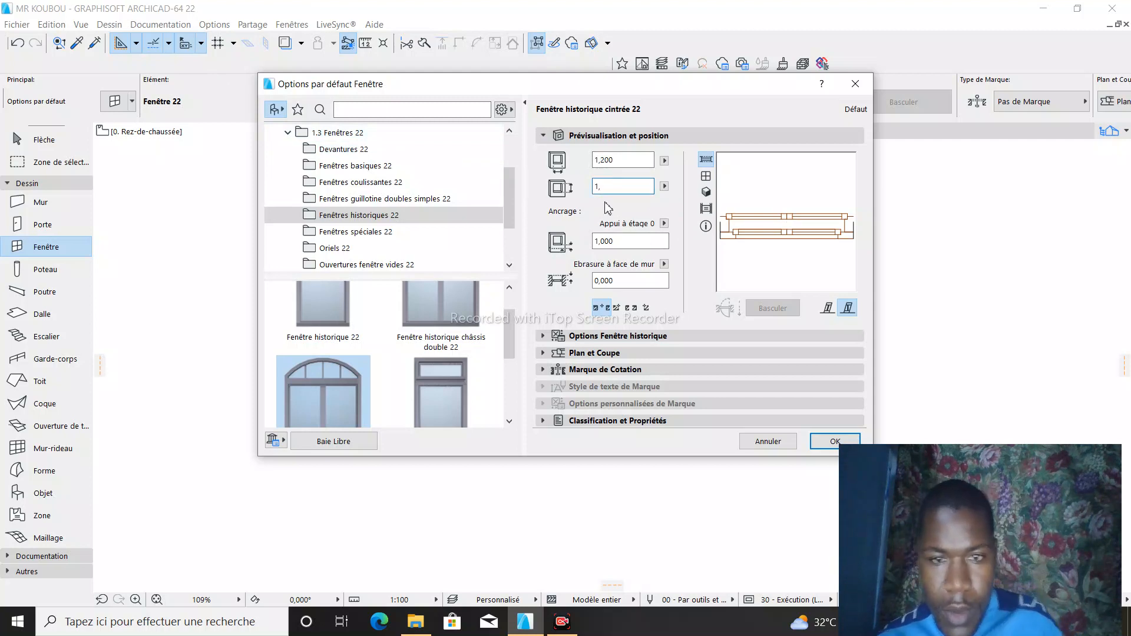
text(000)
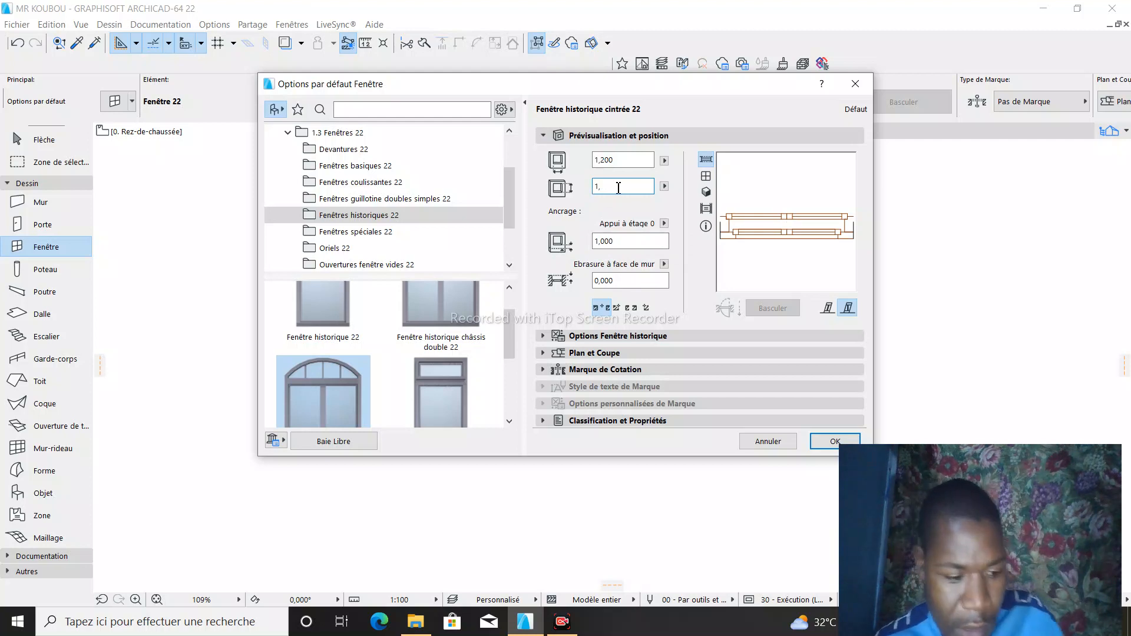
text(0)
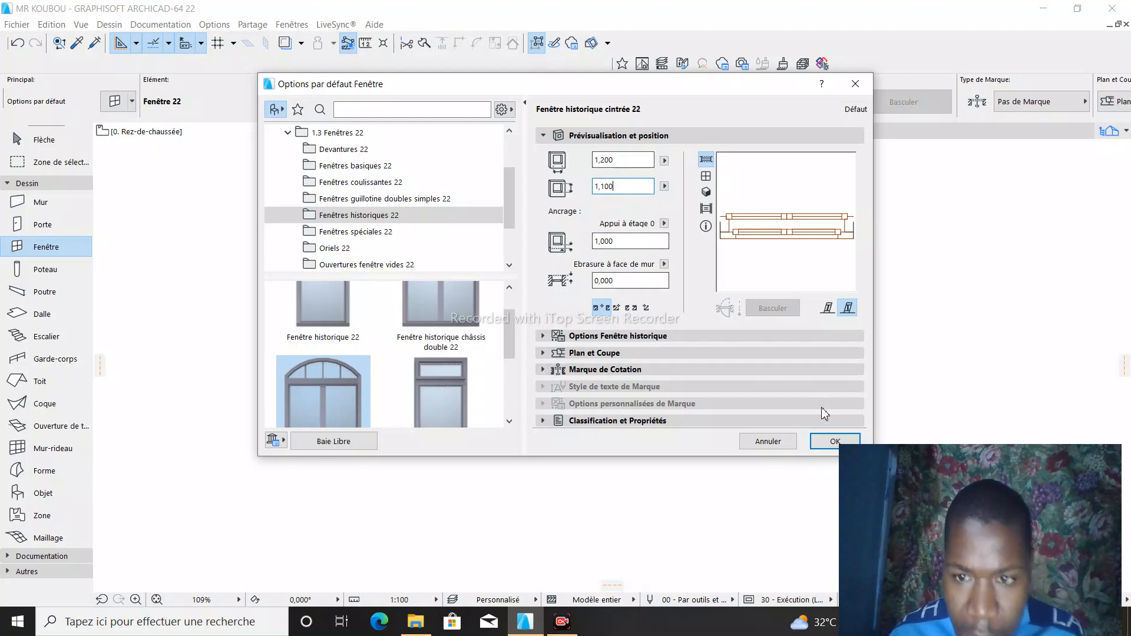
click(834, 441)
- Insert two 1,200 by 1,100 arched windows in the lower wall, one on each side of the double door
scroll(391, 377, up, 5)
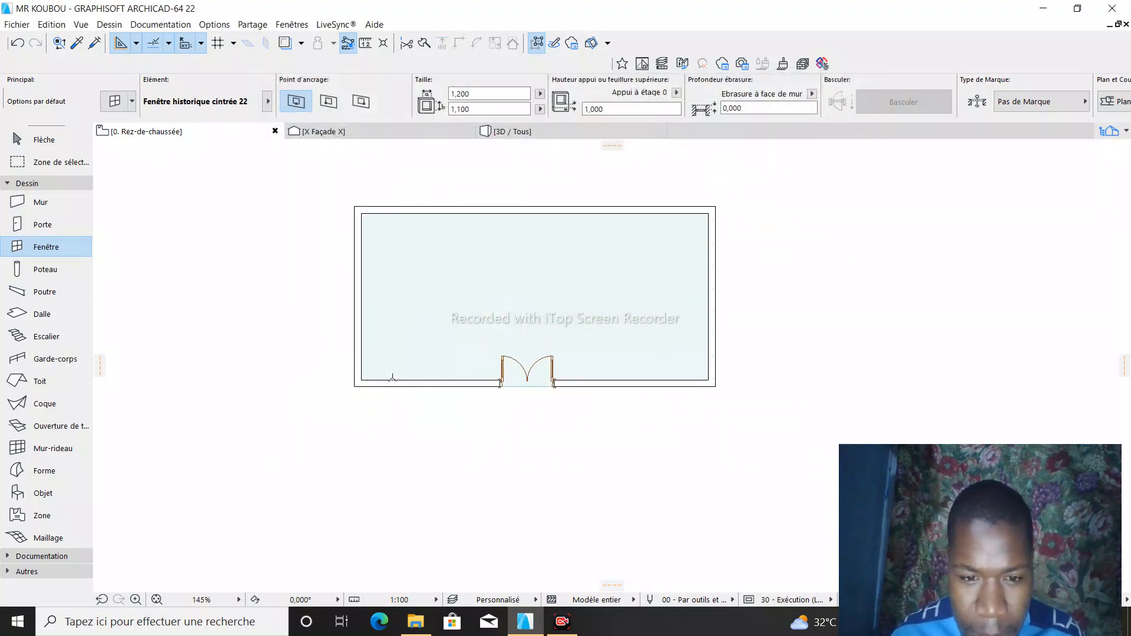
click(437, 388)
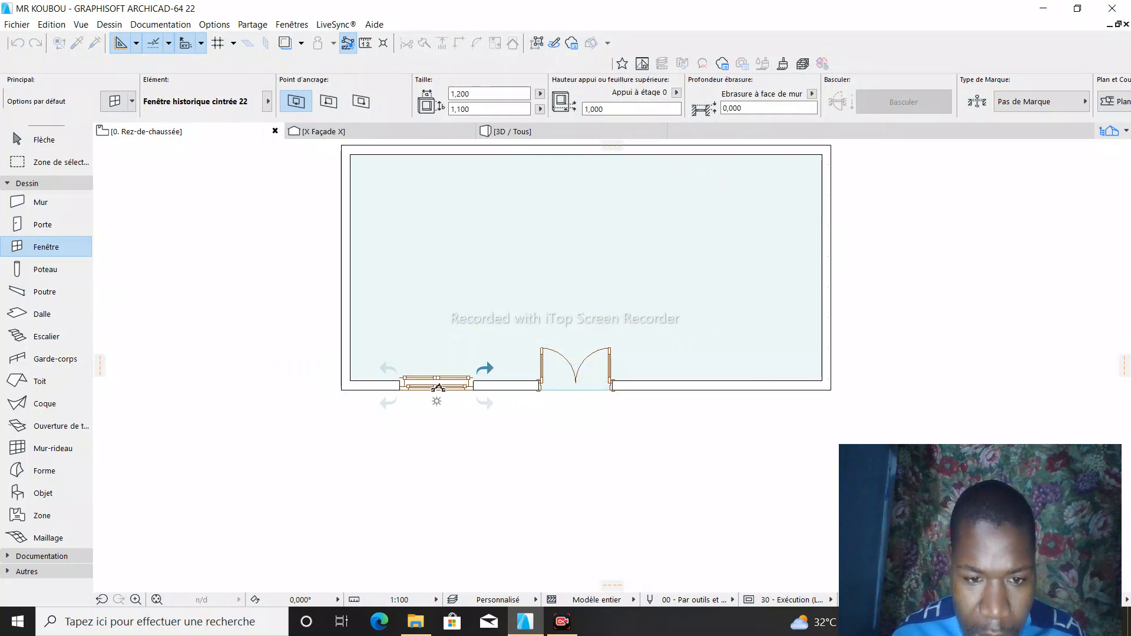
click(438, 388)
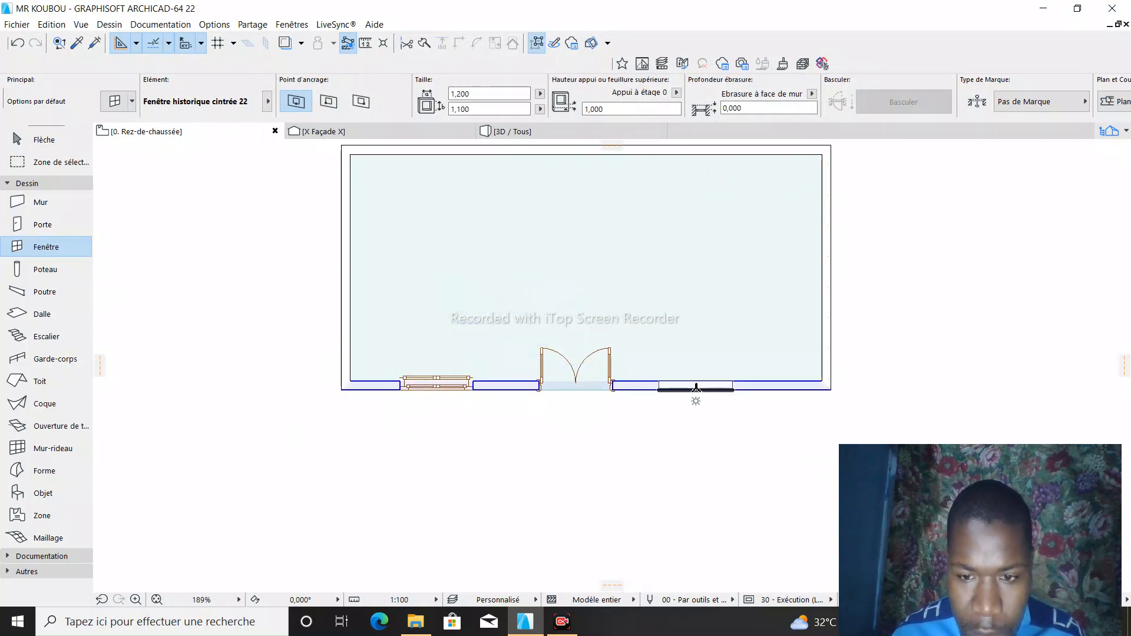
click(728, 389)
click(728, 389)
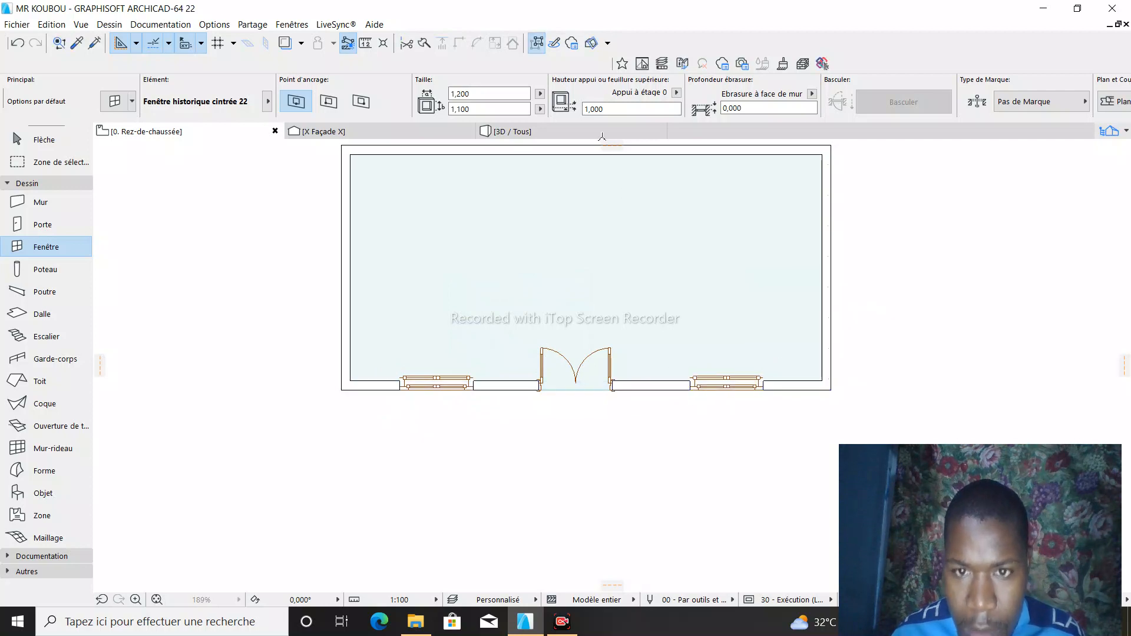
- Examine the two arched windows and the door from the front and above in 3D, and return to the ground-floor plan
click(526, 132)
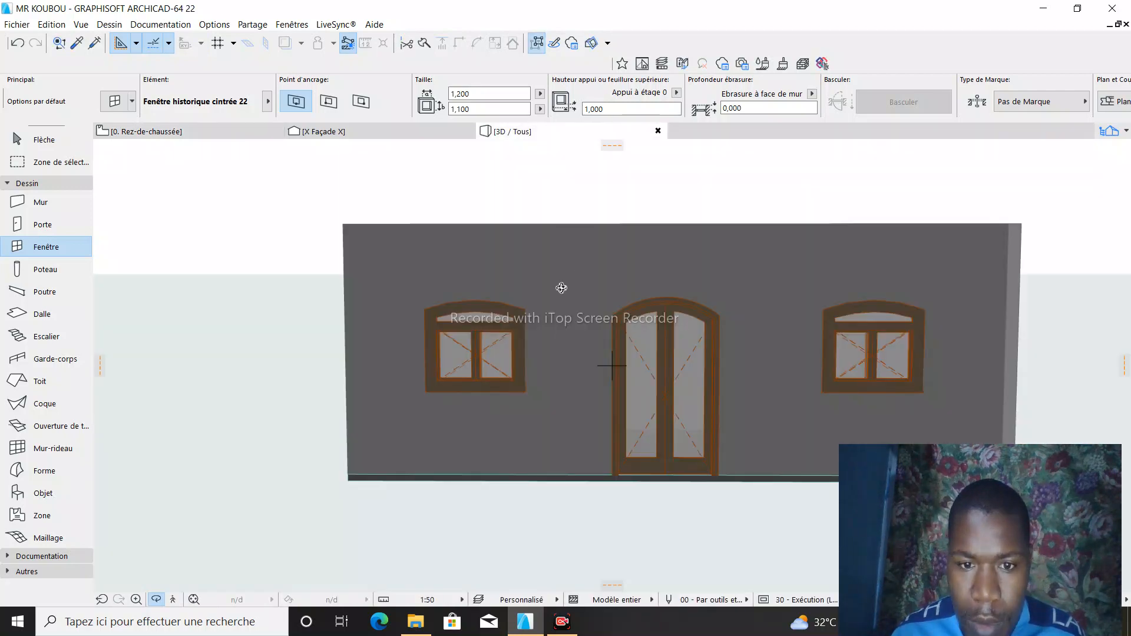
drag(513, 329, 798, 327)
drag(780, 381, 985, 315)
drag(350, 349, 545, 301)
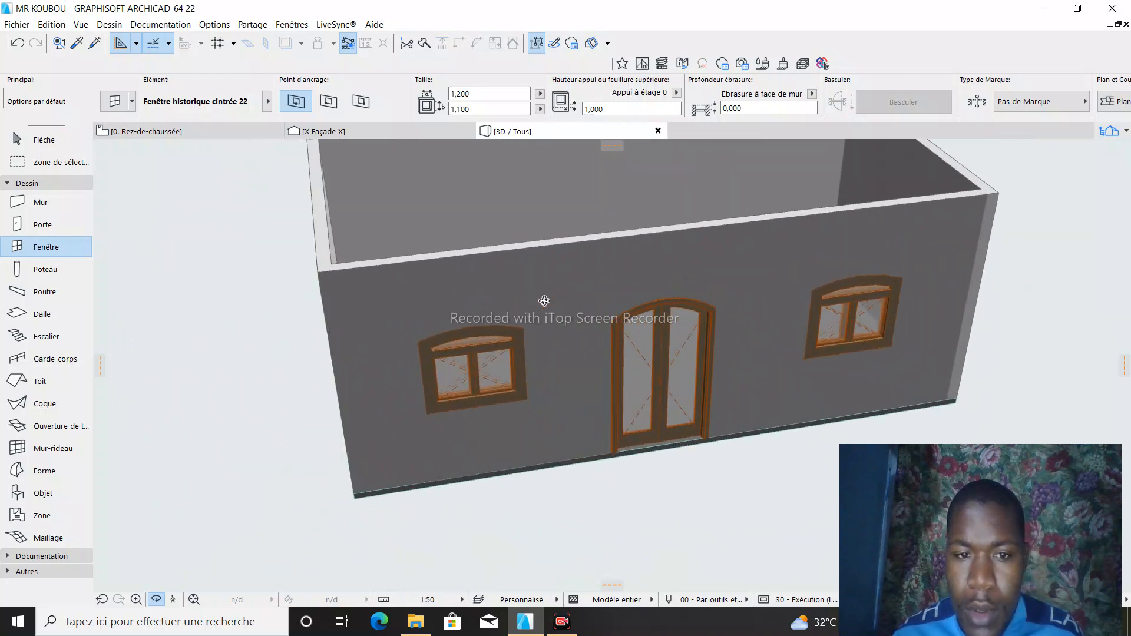
drag(768, 188, 592, 256)
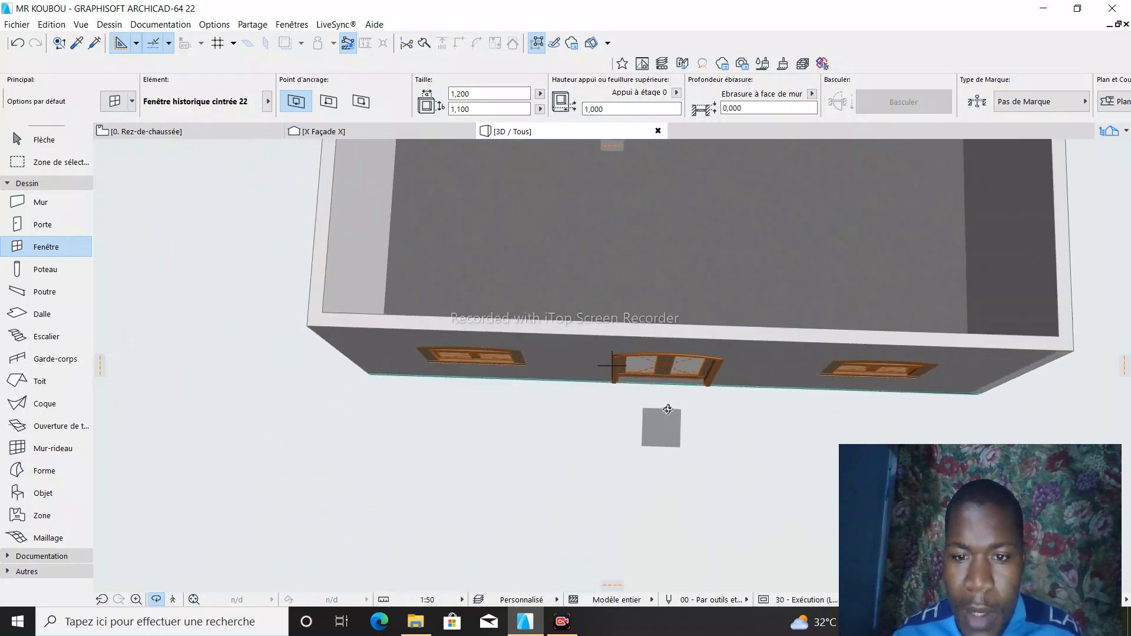
drag(667, 410, 356, 223)
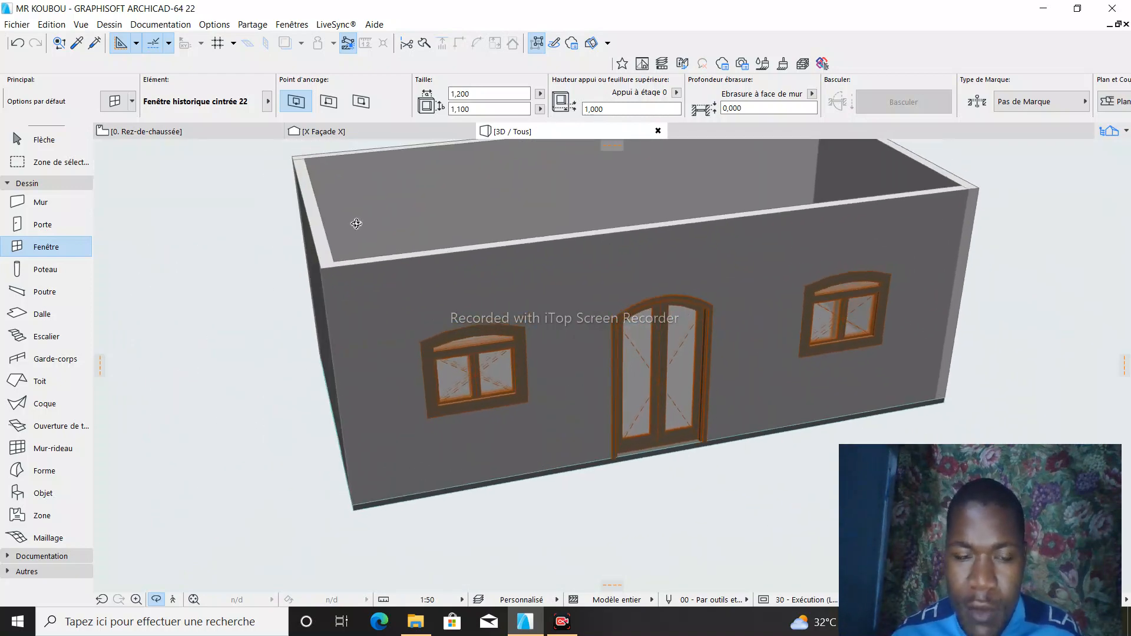
drag(710, 360, 812, 347)
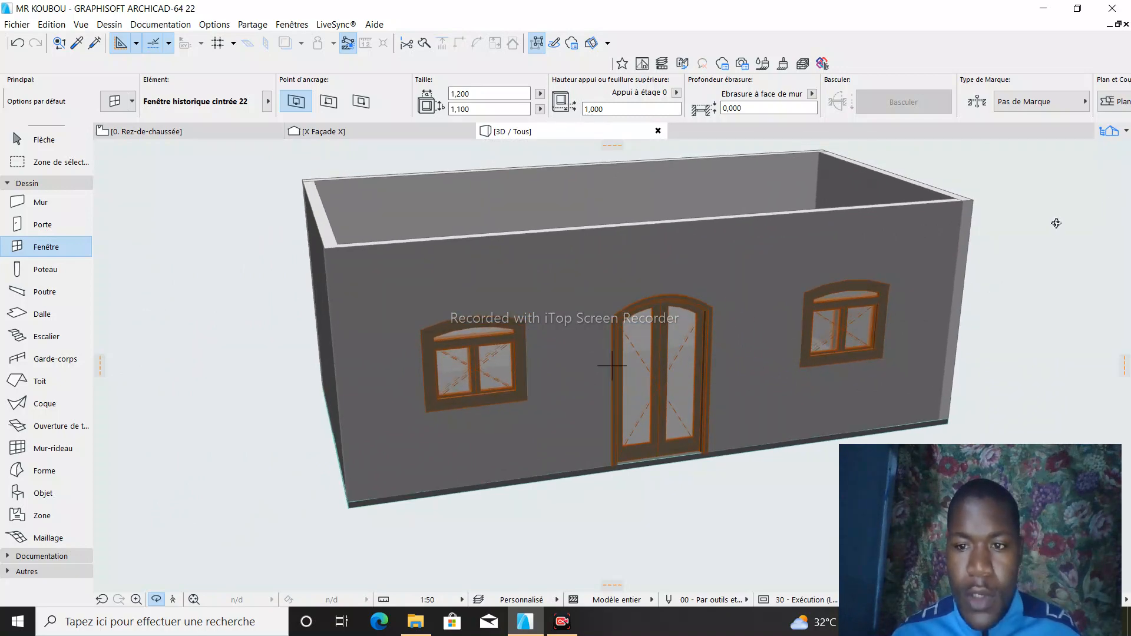
drag(999, 242, 723, 175)
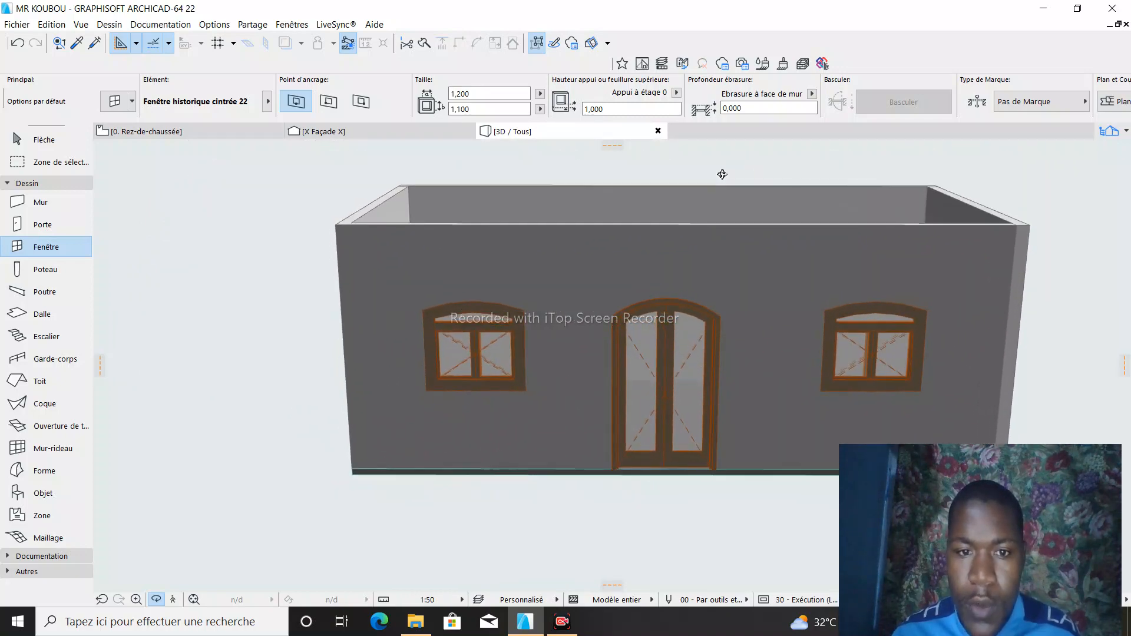
click(158, 132)
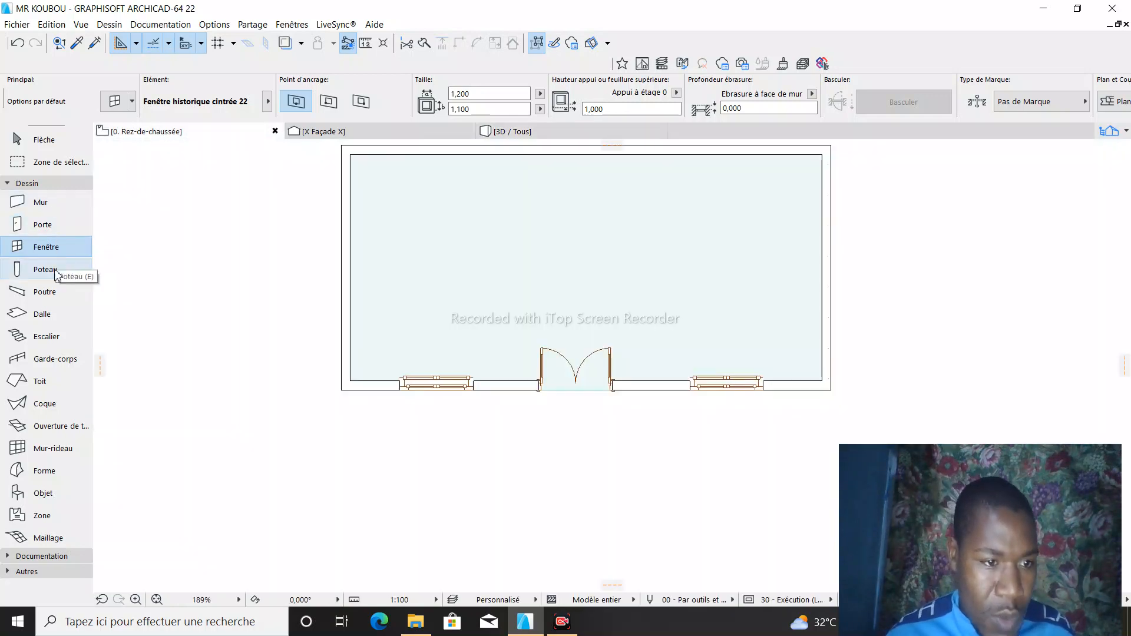
- Open the default settings of the Roof tool and set the home storey to Rez-de-chaussée and the slope to 45 %
double_click(39, 381)
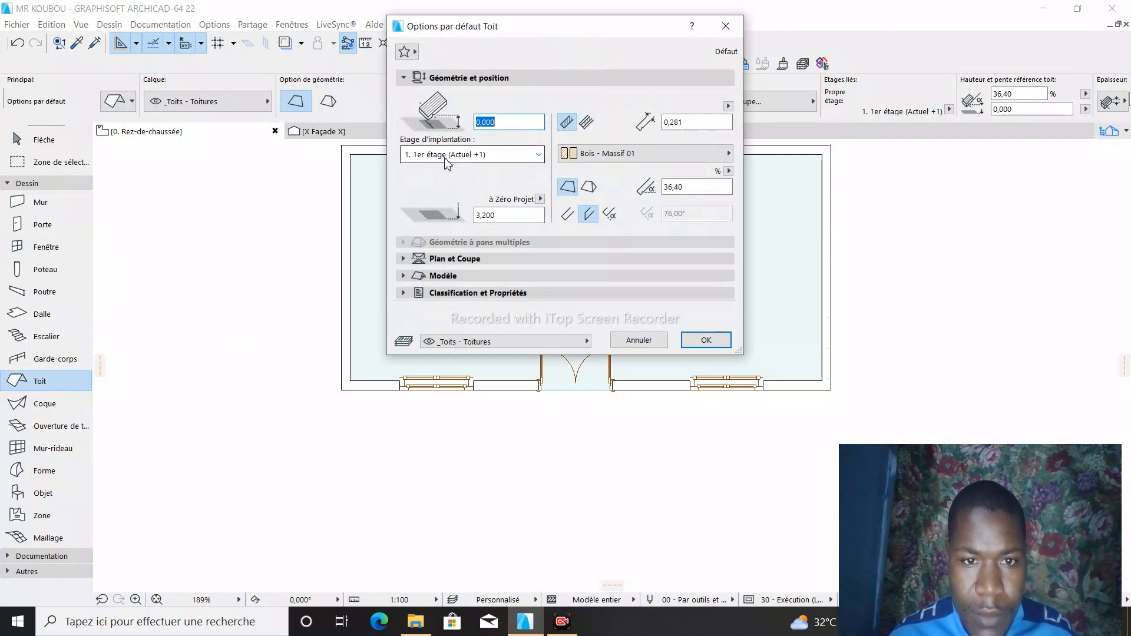
click(490, 122)
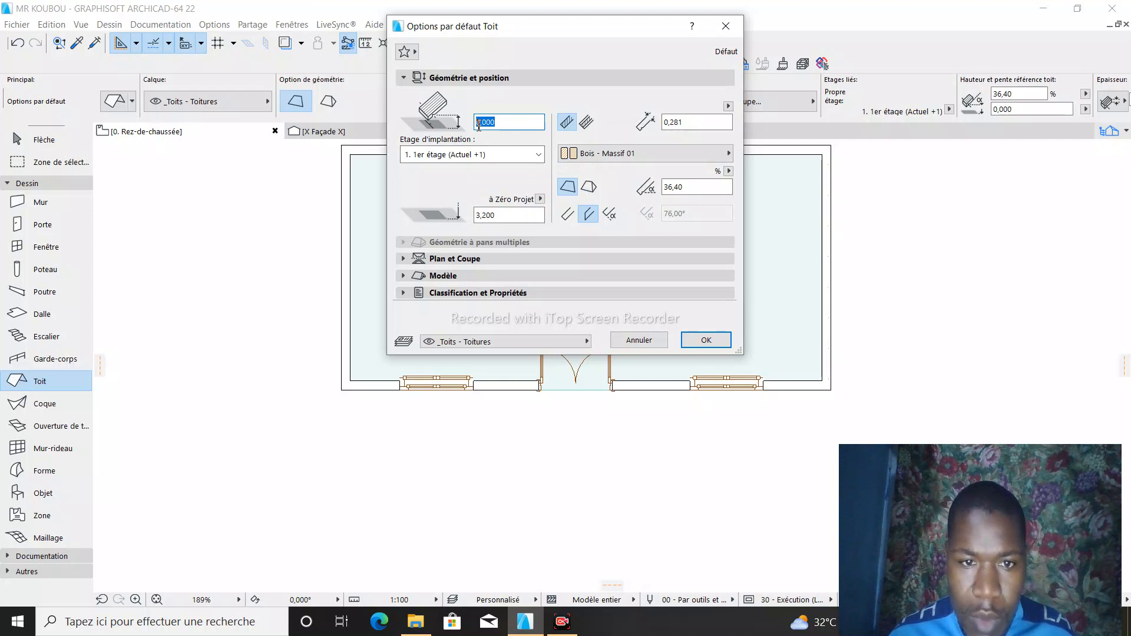
click(537, 155)
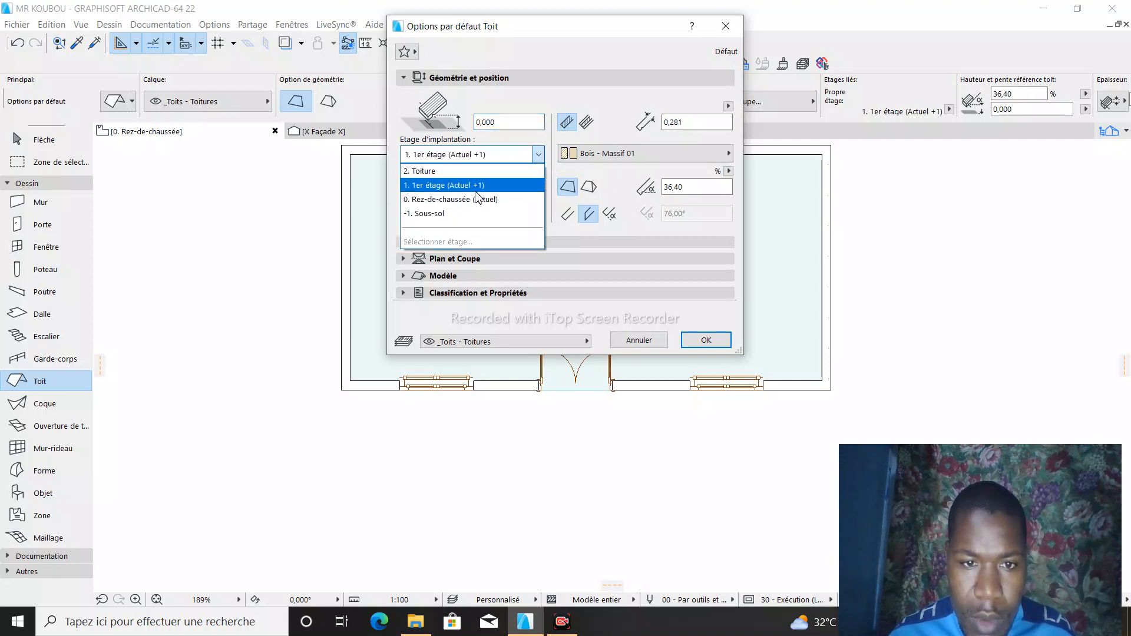
click(471, 200)
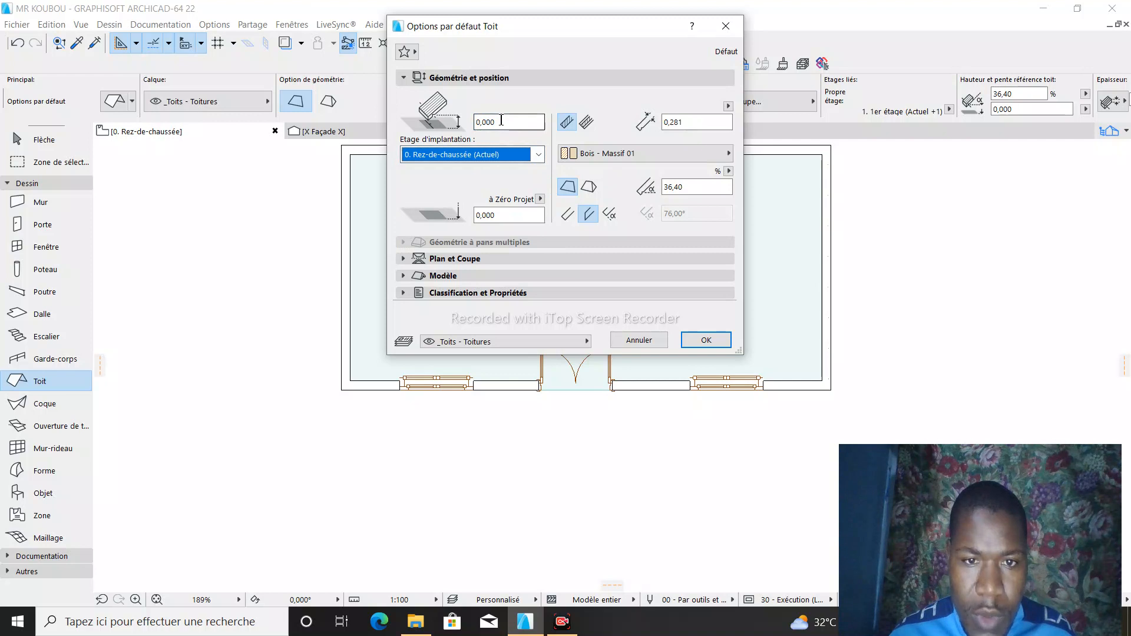
drag(496, 121, 471, 124)
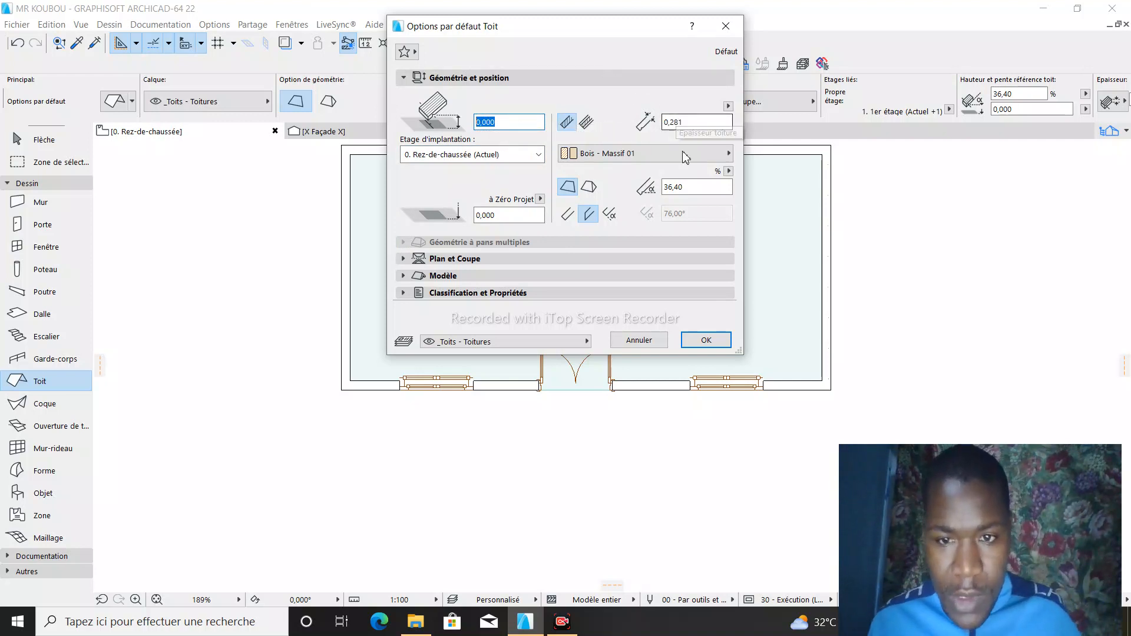
click(676, 188)
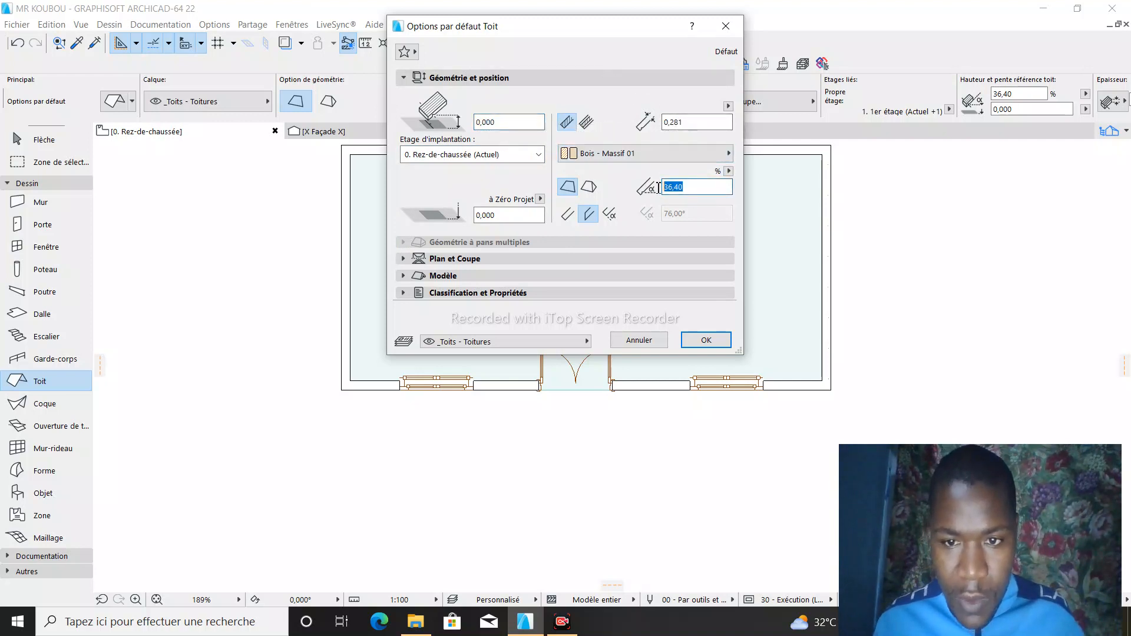
text(45,00)
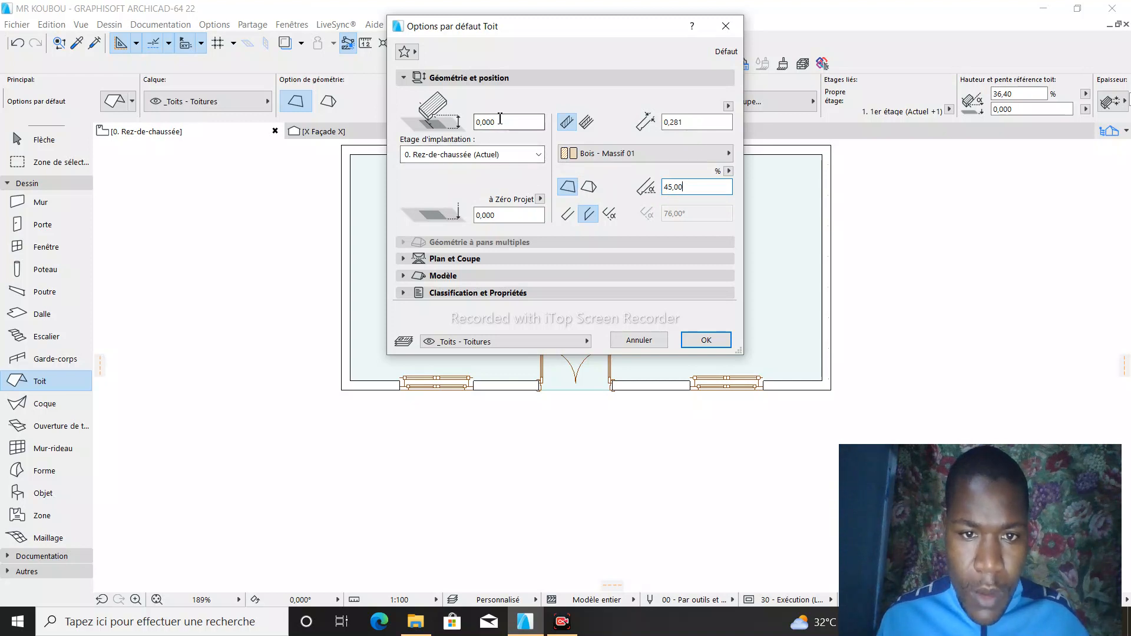
- Set the default roof's height above its home storey to 1,500 and accept the roof settings
drag(497, 123, 494, 124)
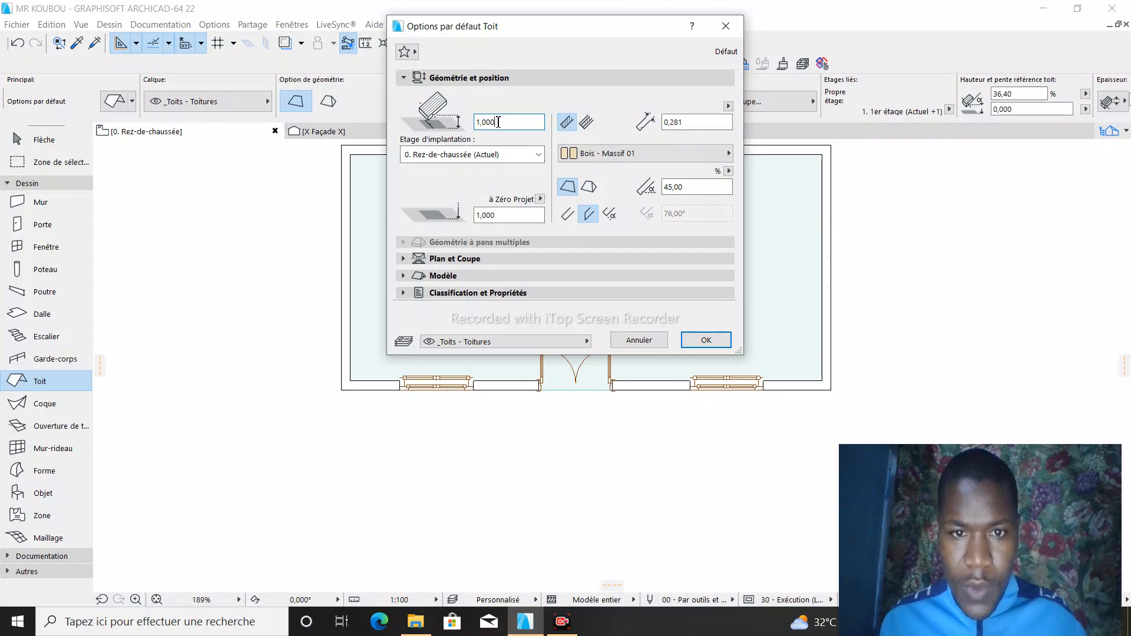
key(BackSpace)
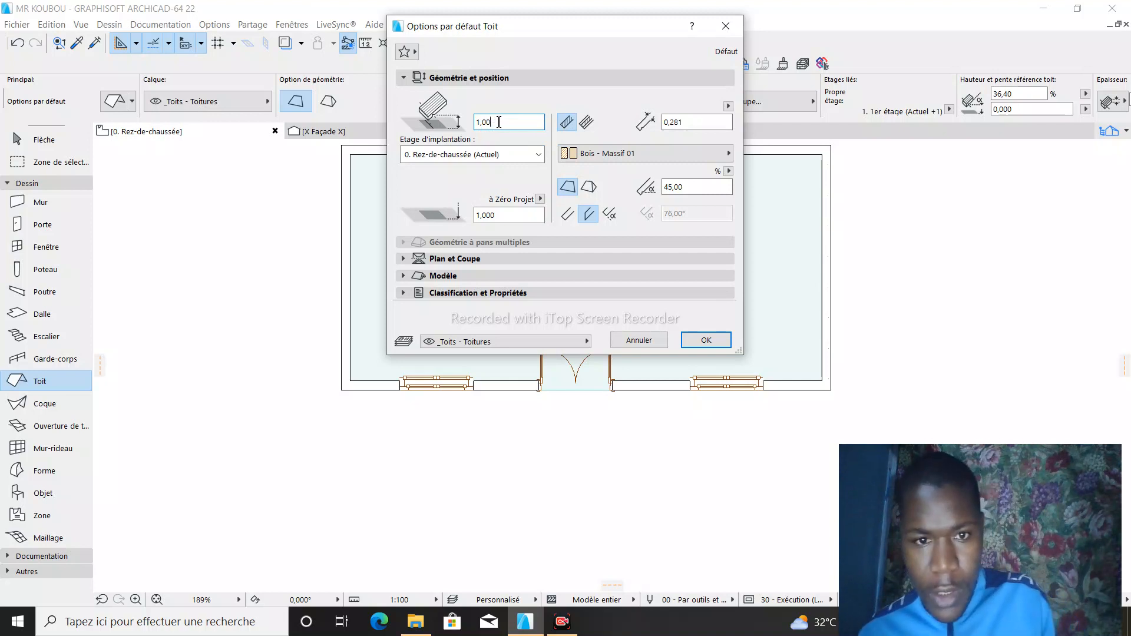
text(5)
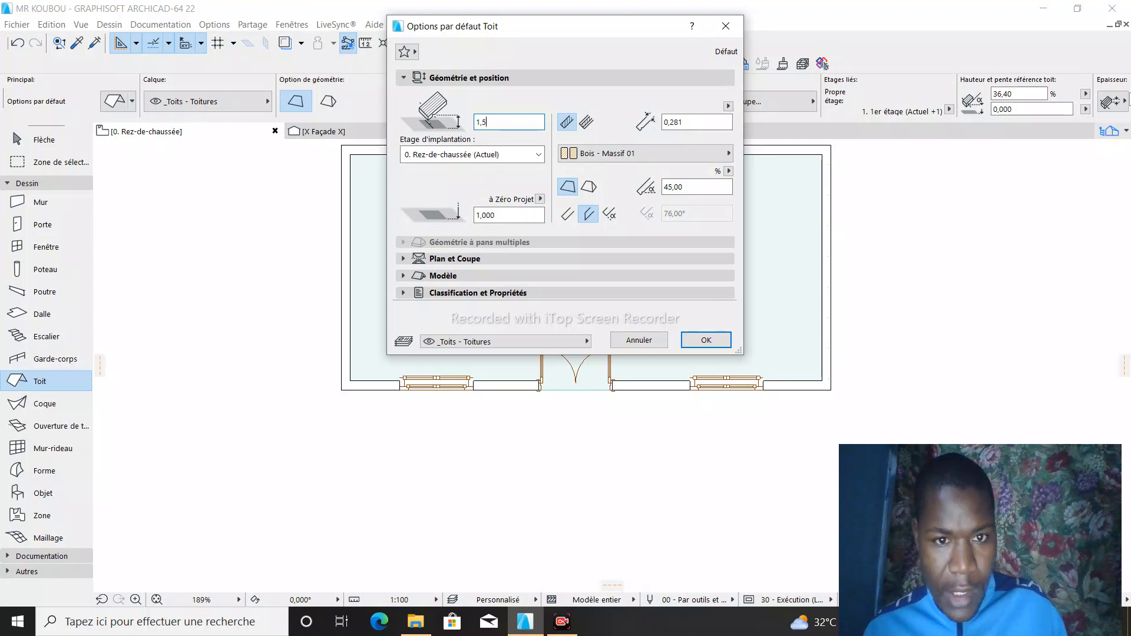
click(706, 341)
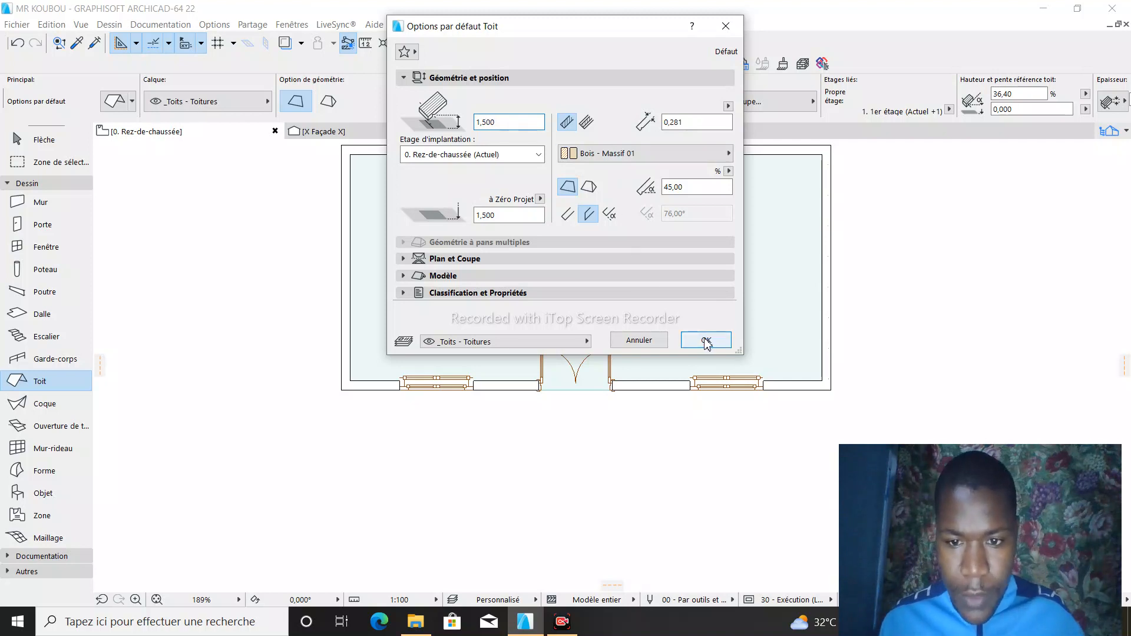
click(706, 342)
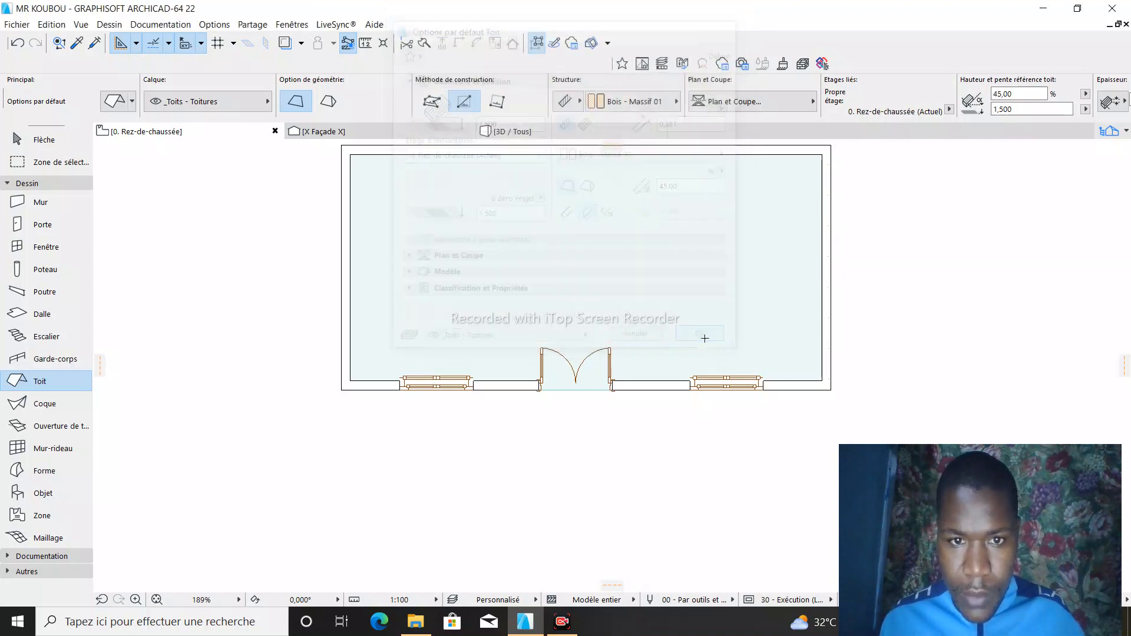
scroll(366, 158, up, 3)
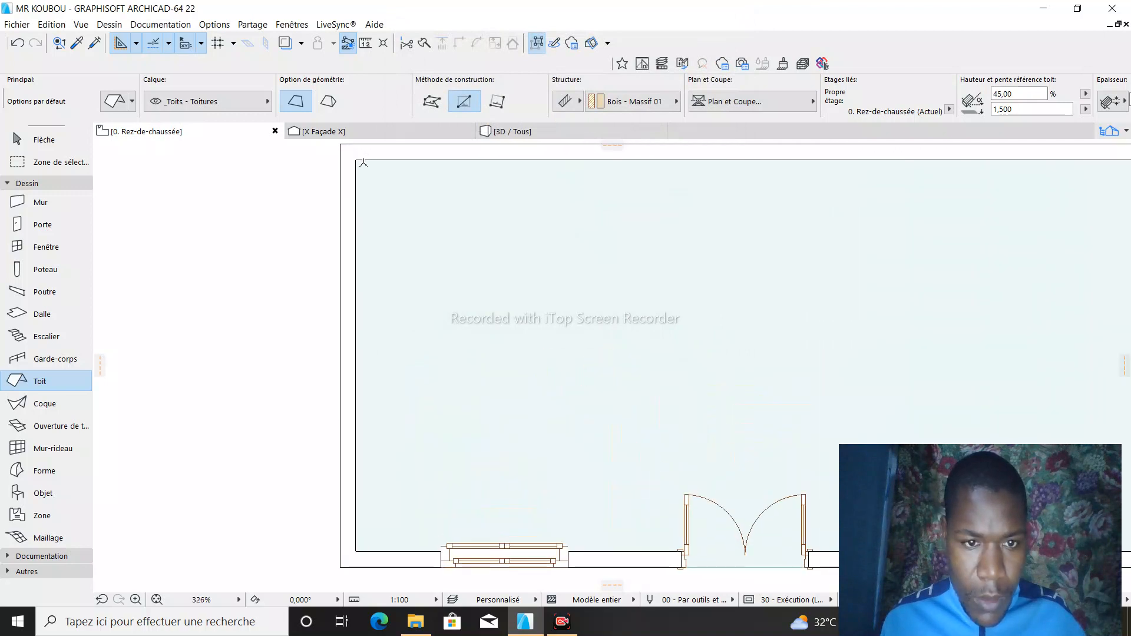
click(340, 143)
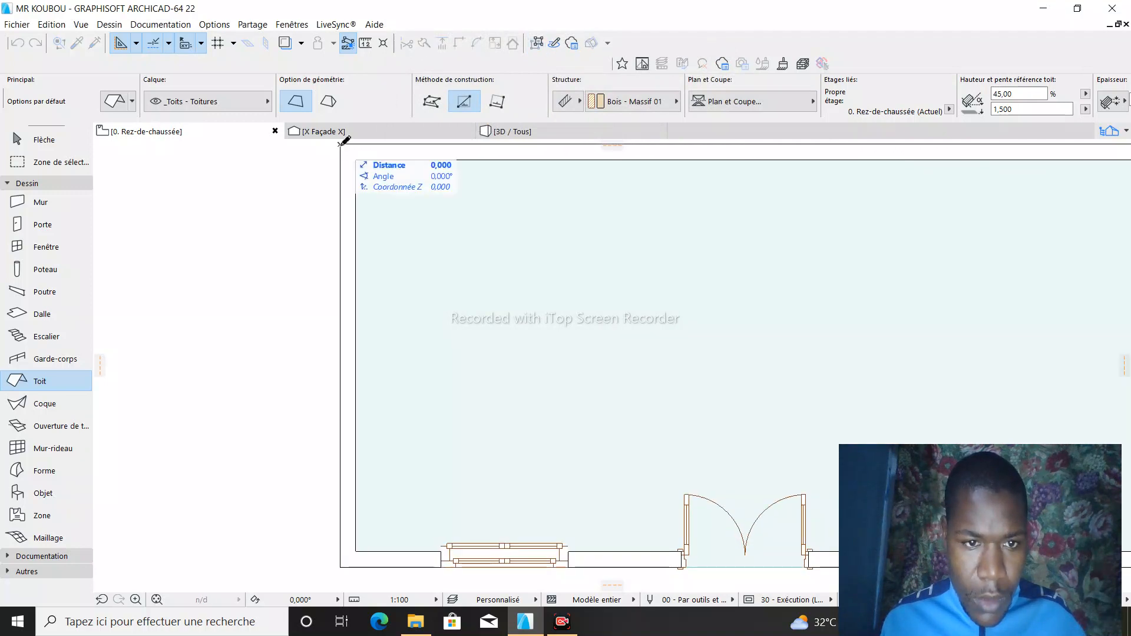
scroll(367, 190, down, 3)
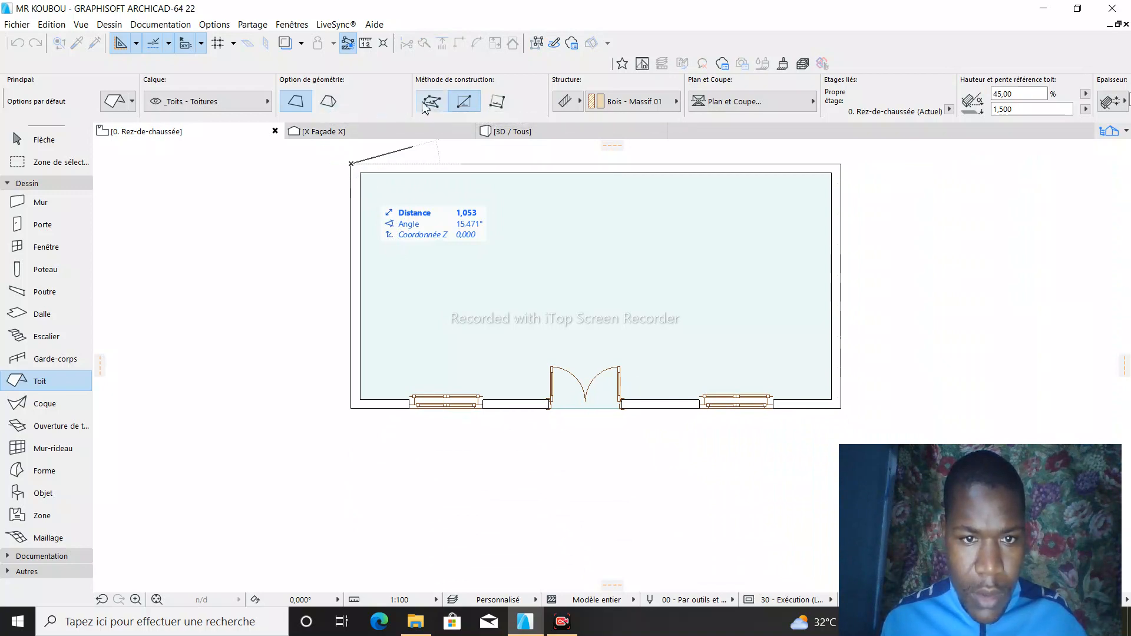
click(440, 104)
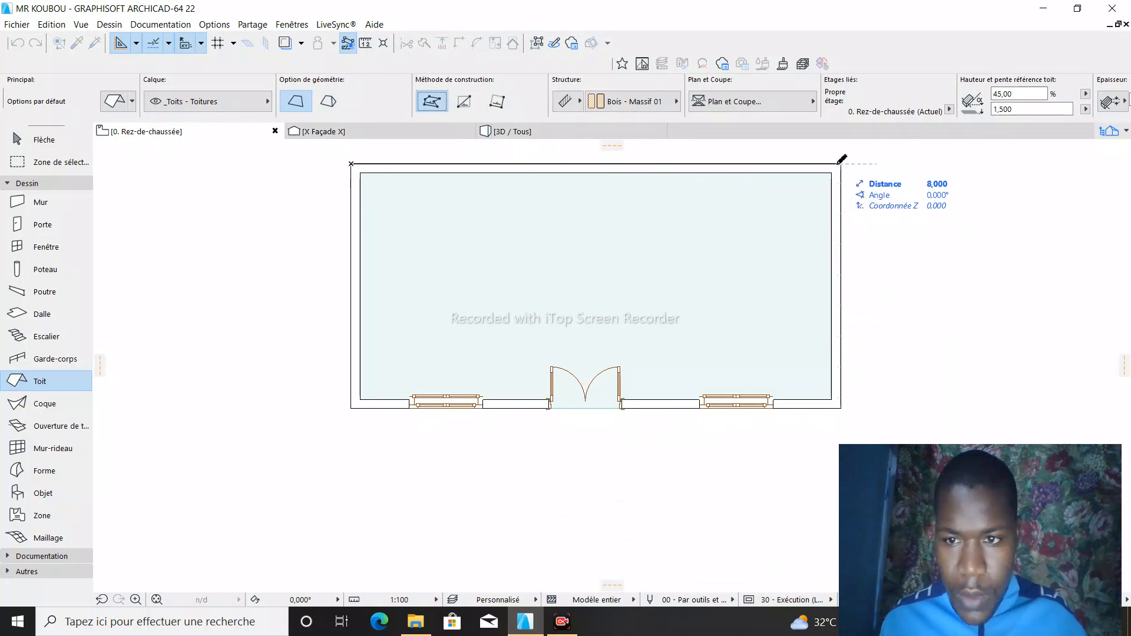
click(842, 163)
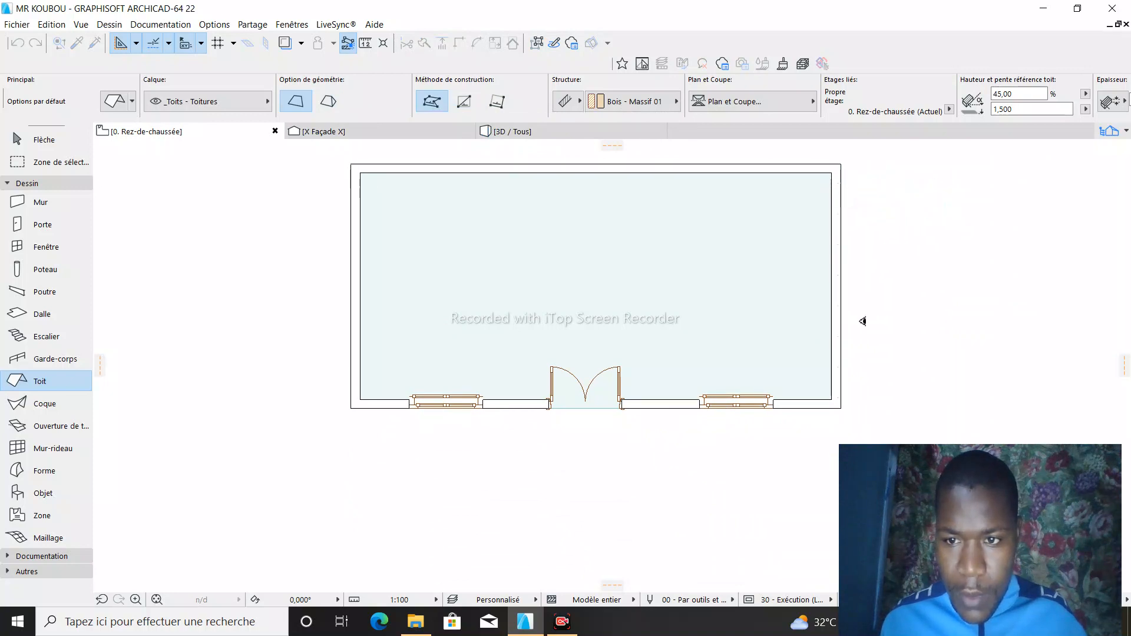
- Draw a multi-plane roof around the building through the four outer wall corners
click(323, 104)
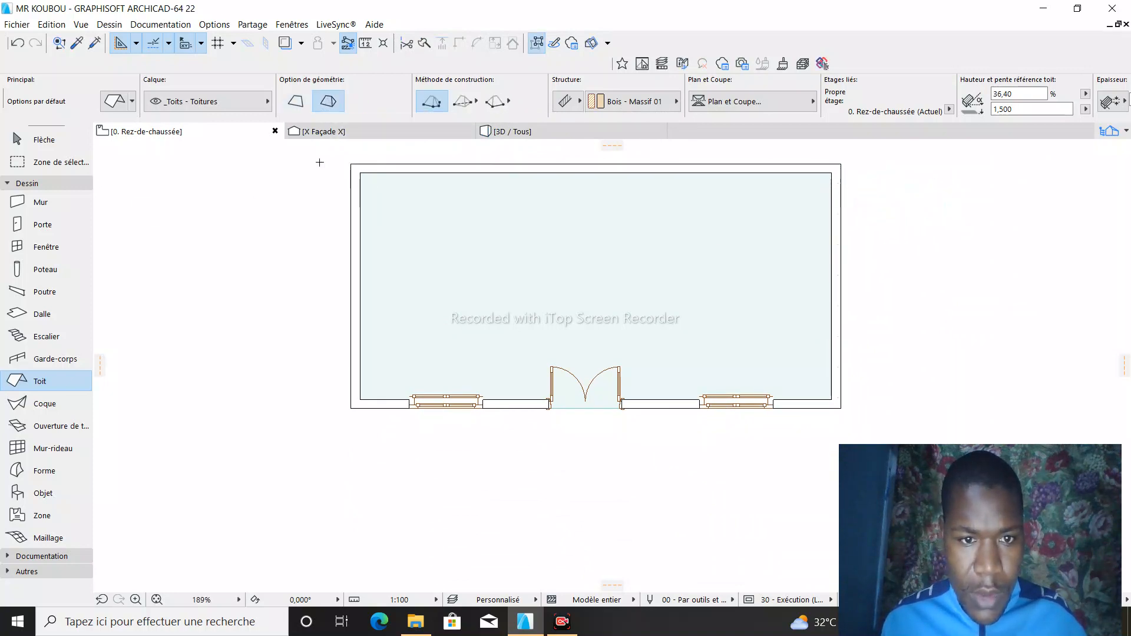
click(352, 164)
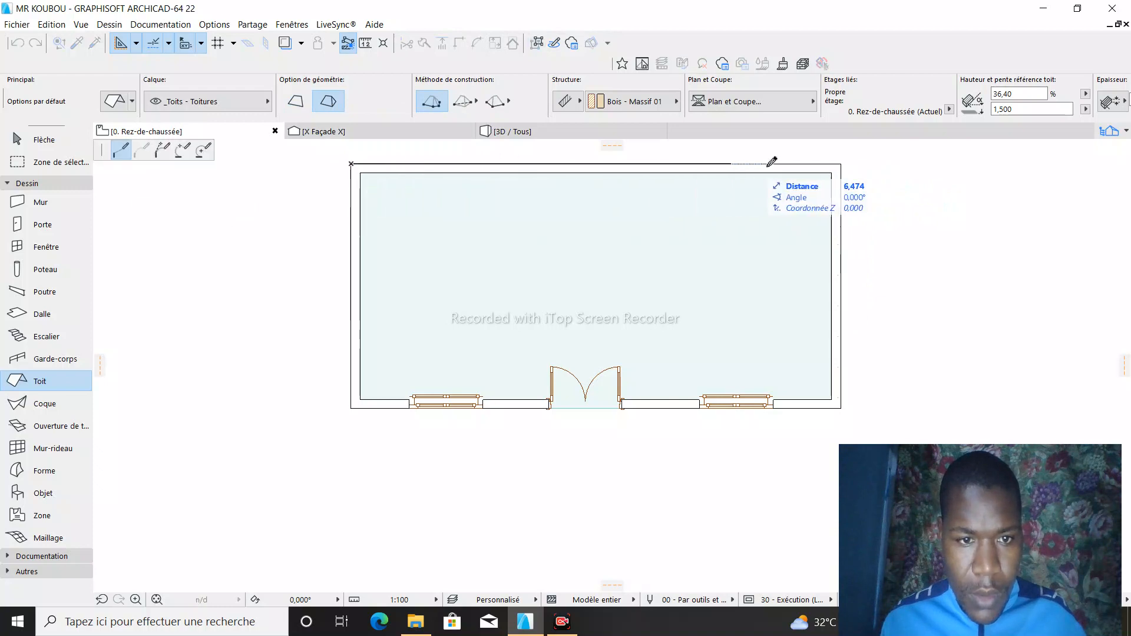
click(840, 164)
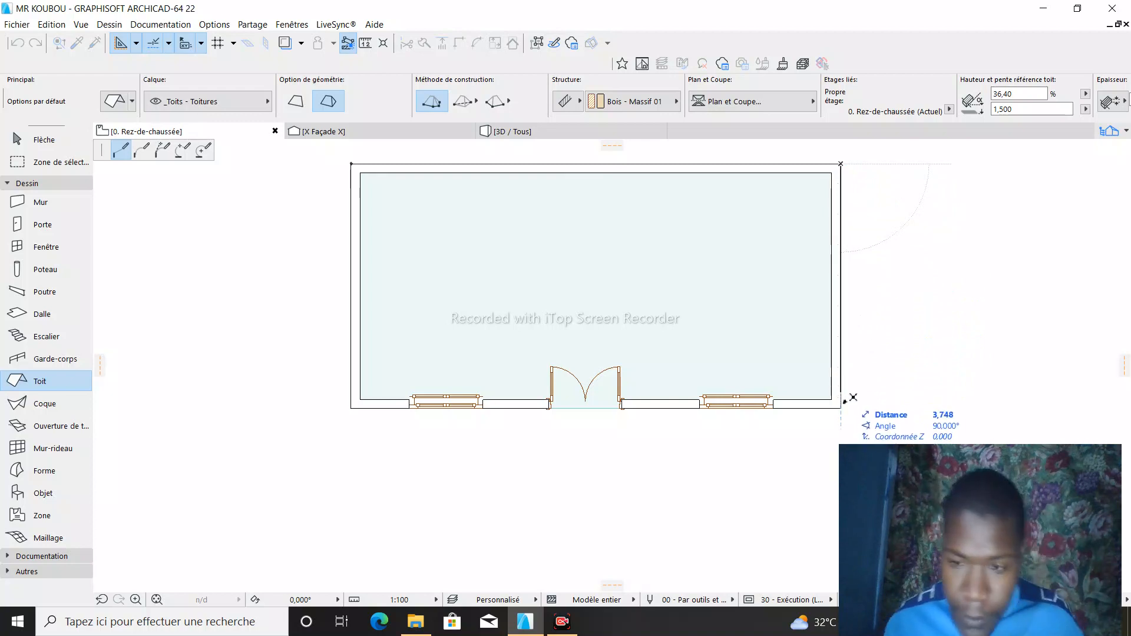
click(840, 408)
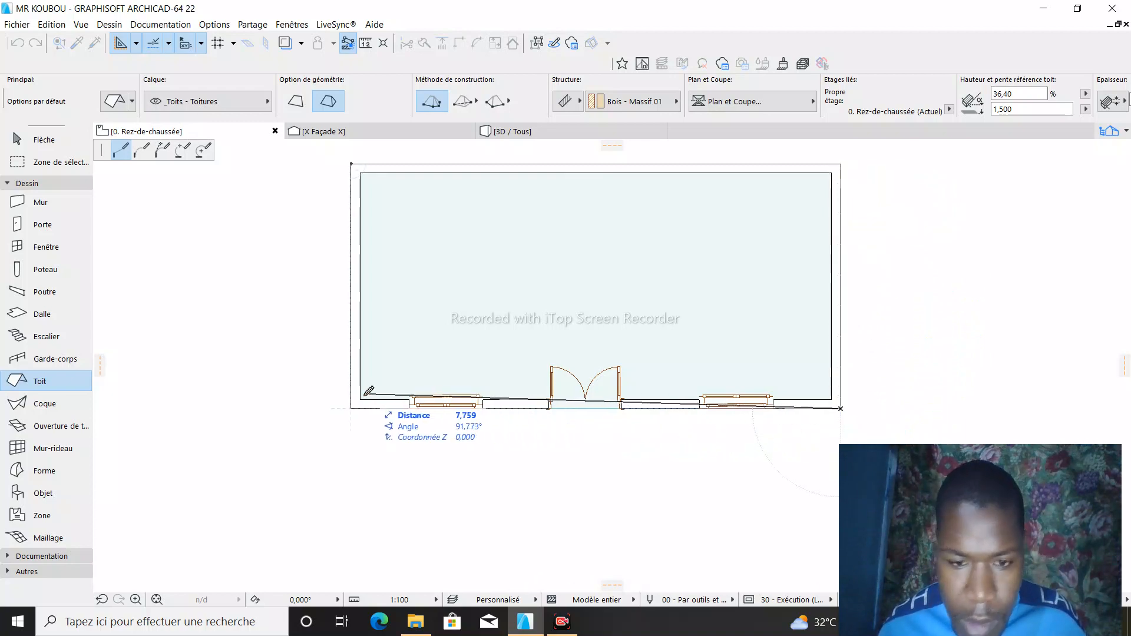
click(351, 408)
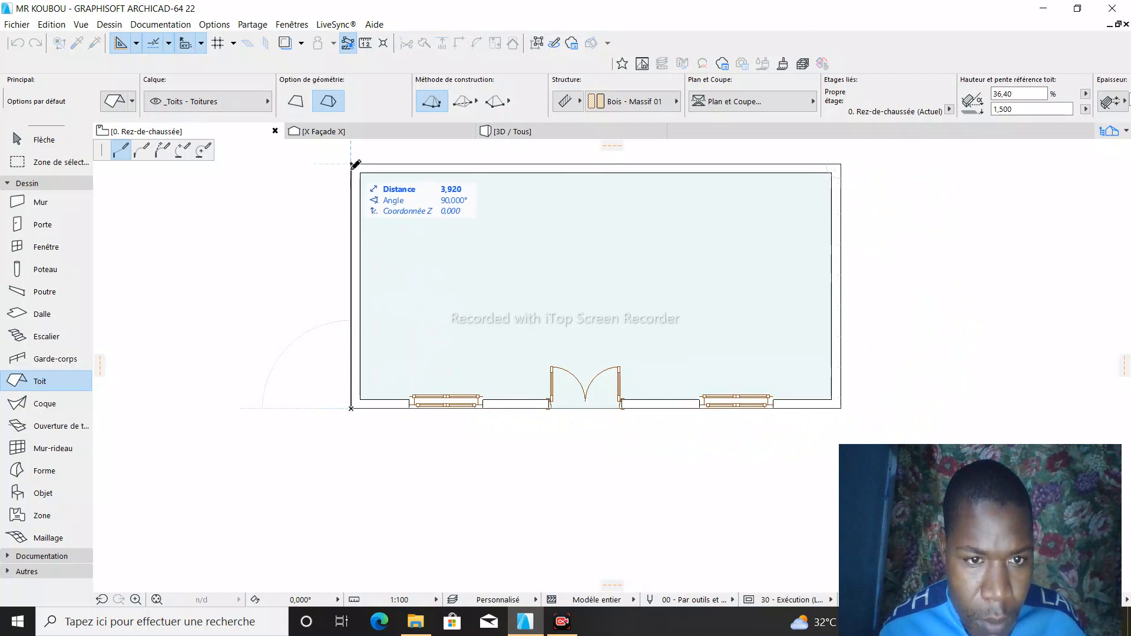
click(352, 165)
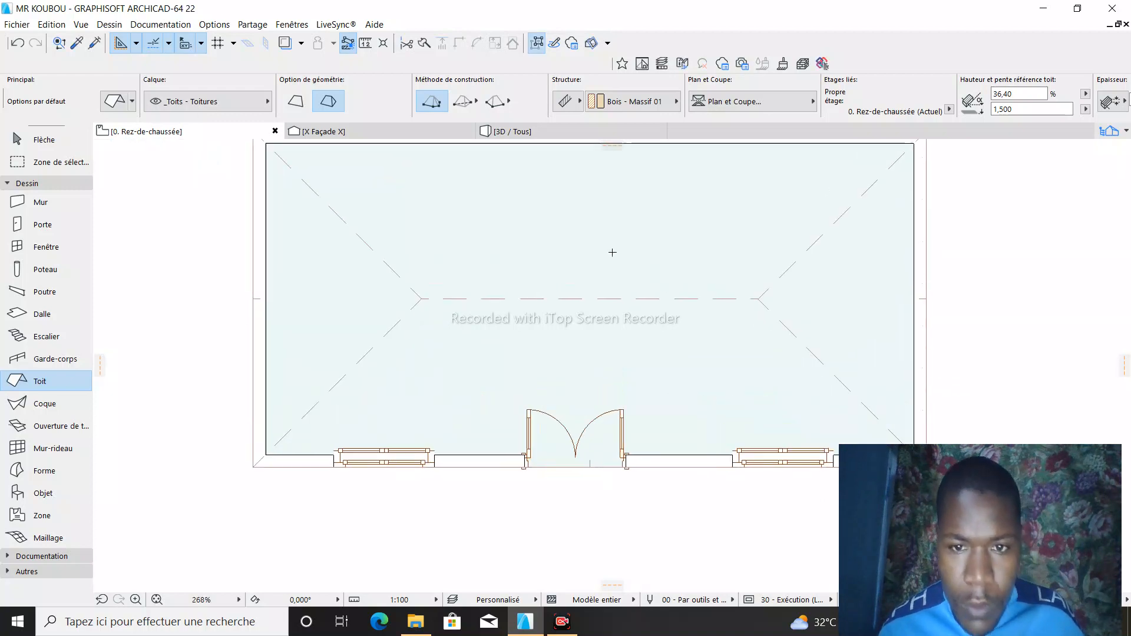
- In 3D, select the multi-plane roof and set its reference line height to 3,000
click(518, 131)
drag(556, 201, 575, 277)
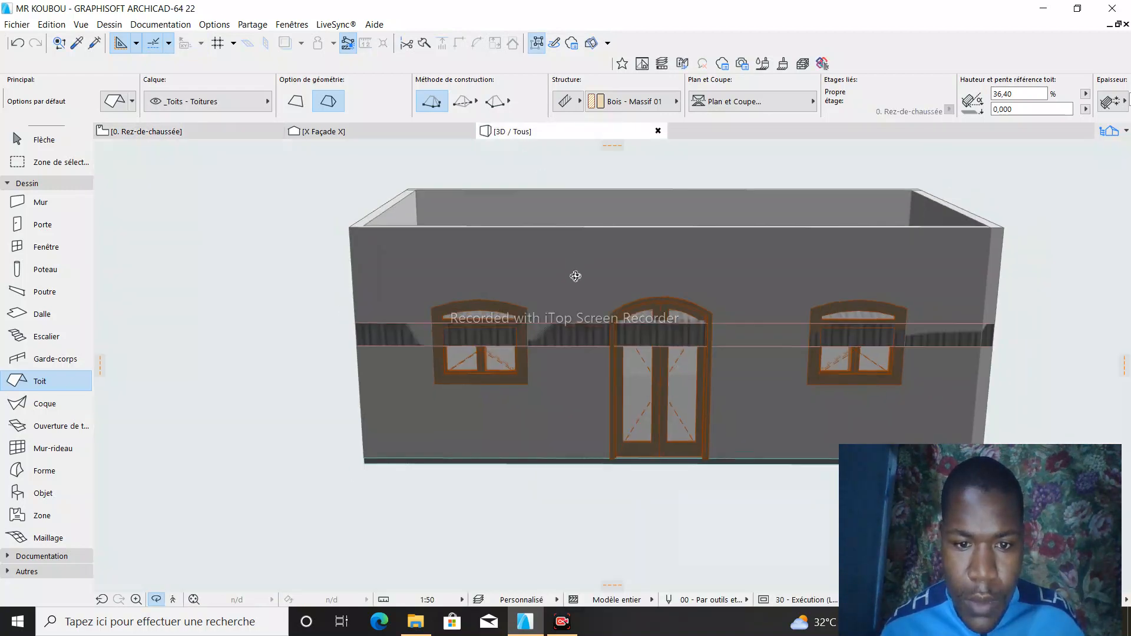
drag(582, 328, 592, 322)
key(Escape)
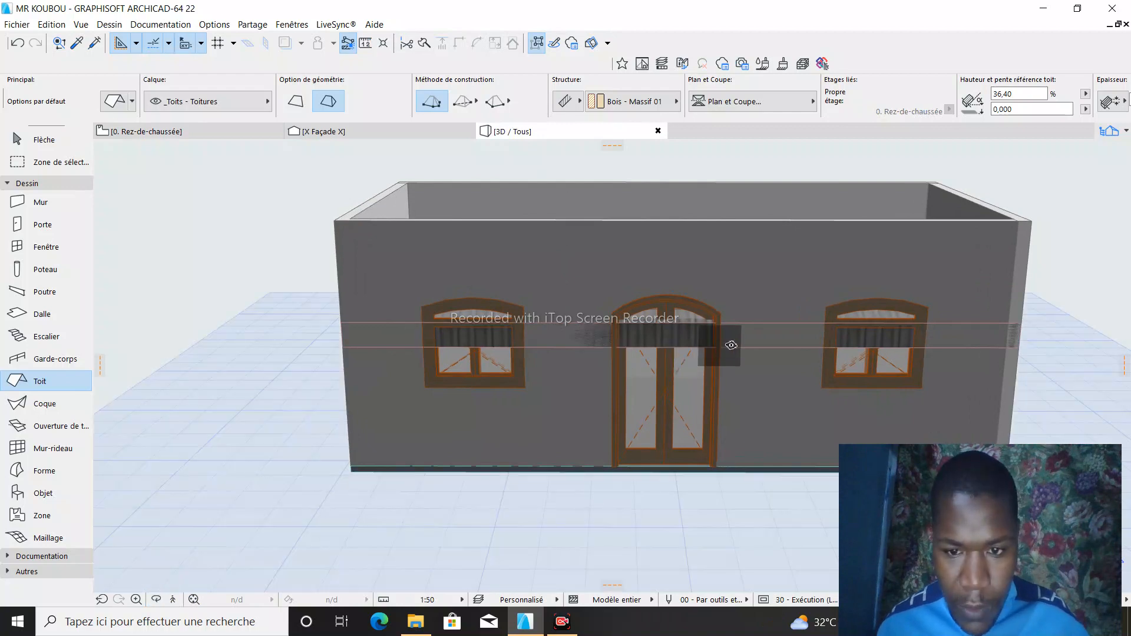
key(Escape)
click(700, 346)
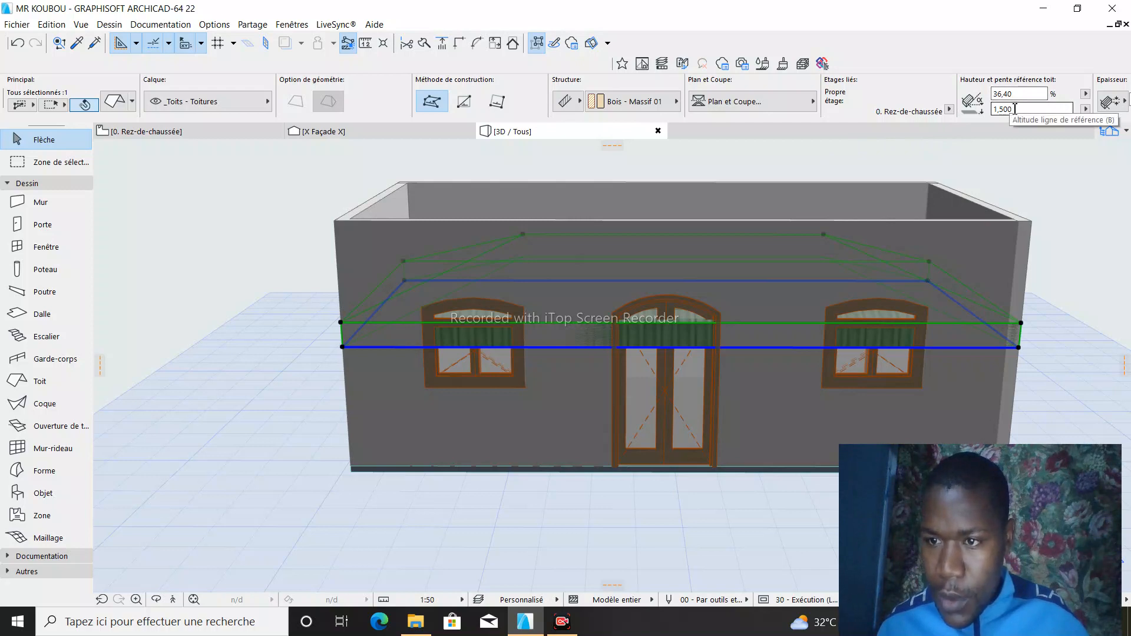
click(1015, 109)
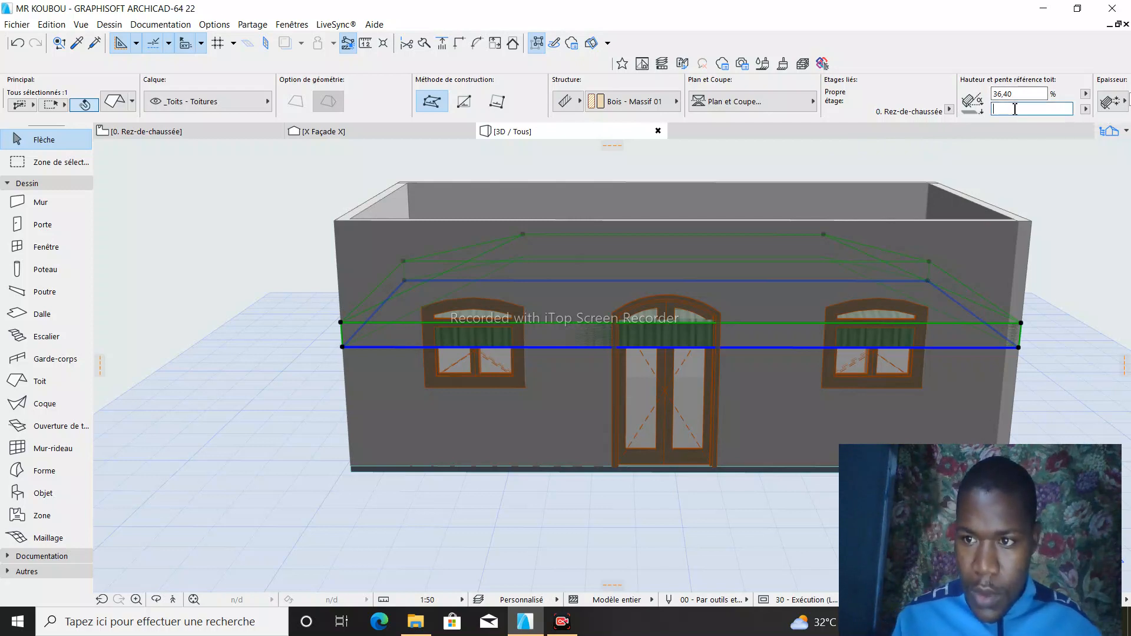
text(3)
key(Return)
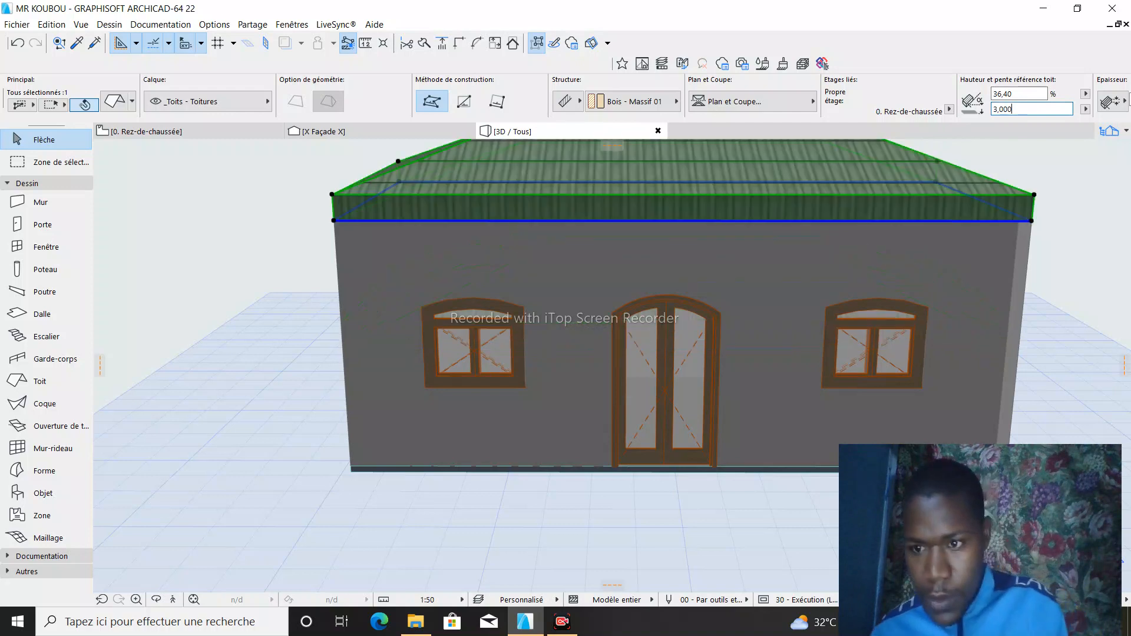
- Deselect the roof and orbit the 3D model to examine how the roof sits on the walls
scroll(683, 323, down, 5)
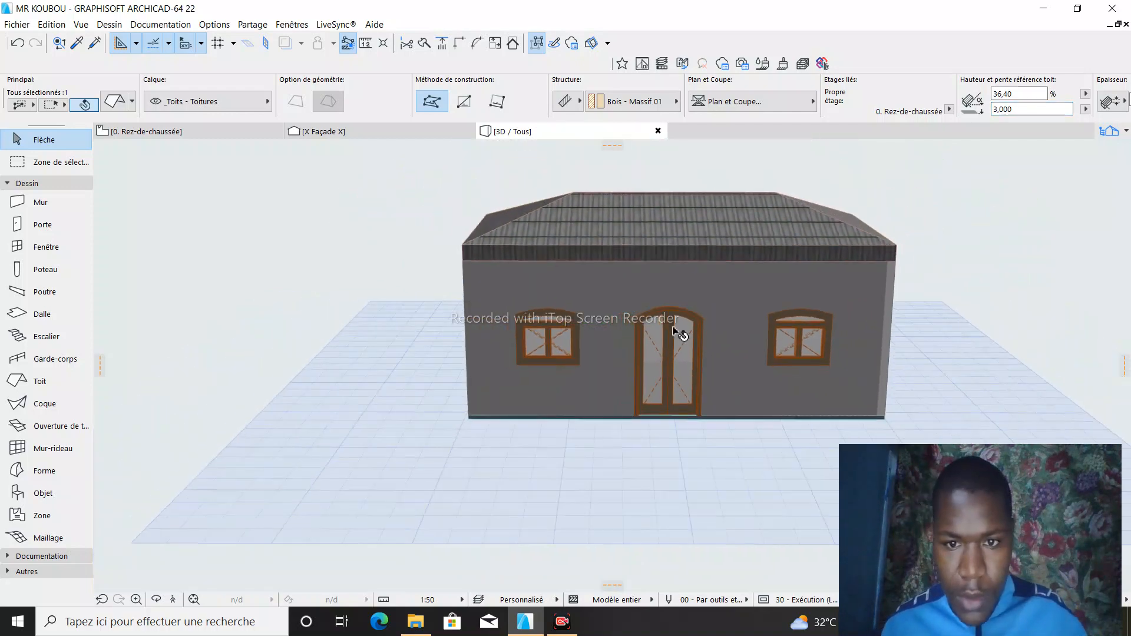
click(171, 580)
click(156, 599)
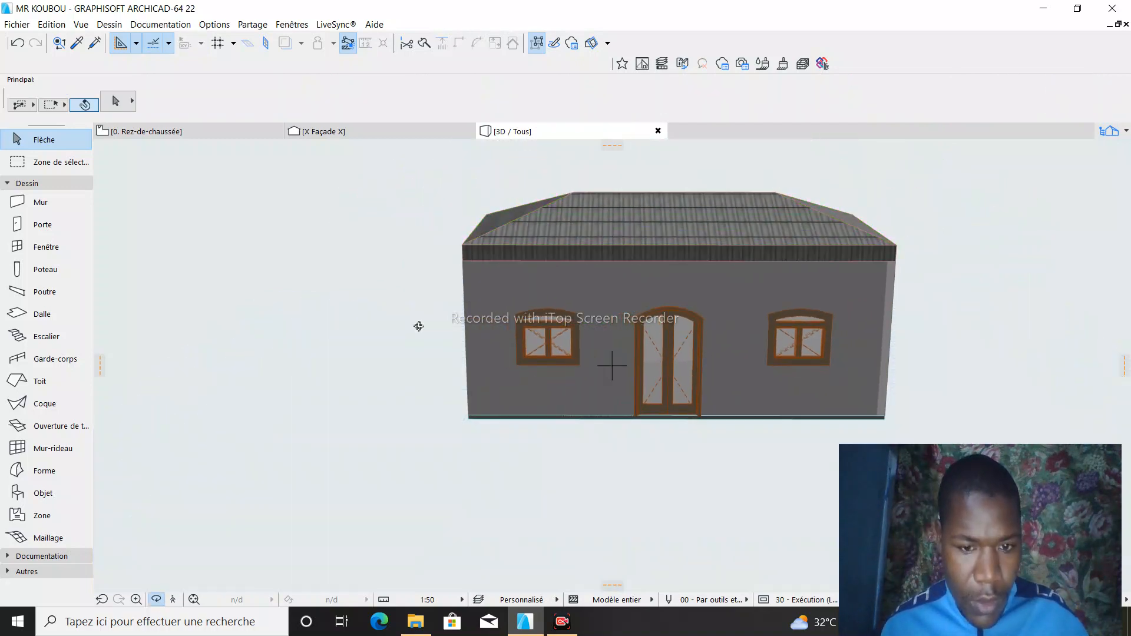
drag(420, 324, 571, 280)
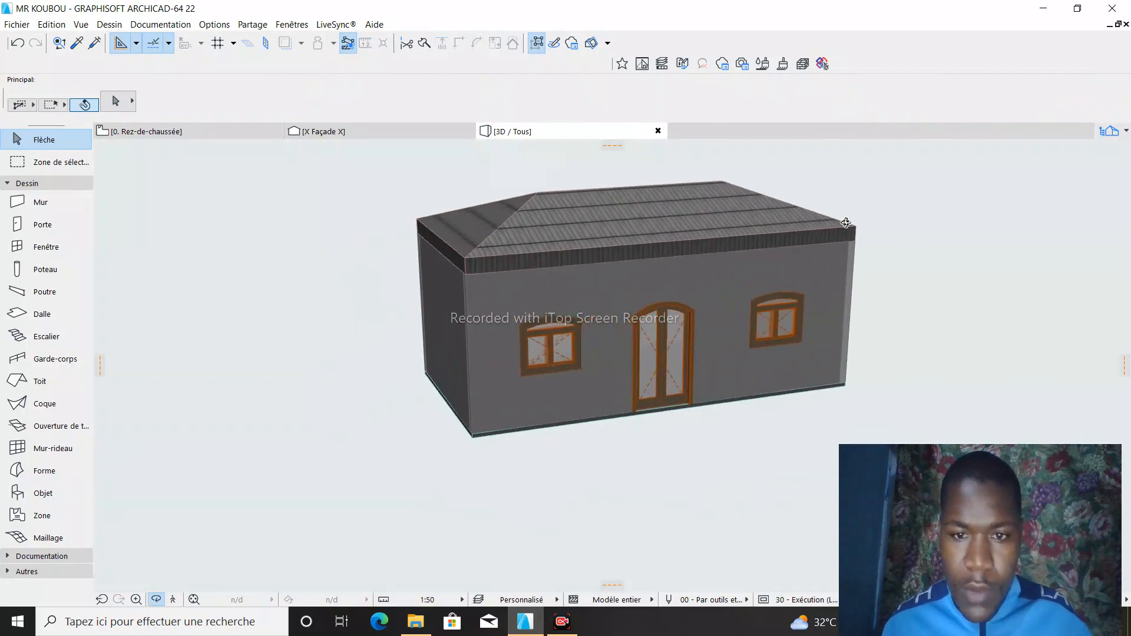
drag(844, 227, 353, 179)
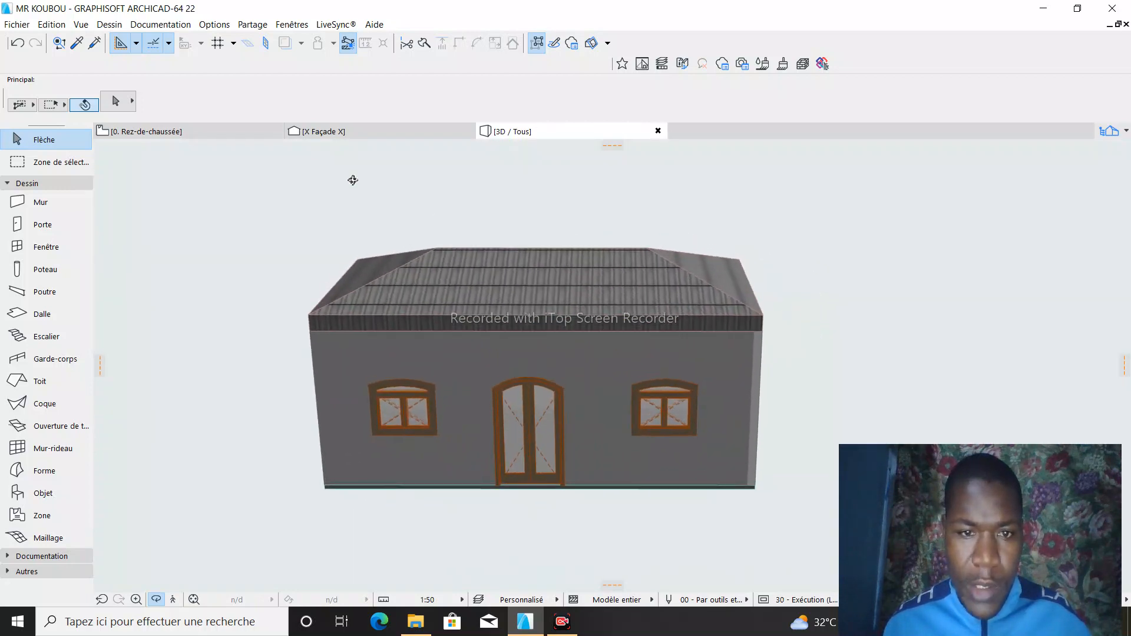
- On the ground-floor plan, place a horizontal elevation line with ID X1 across the full width of the building near the roof ridge
click(200, 132)
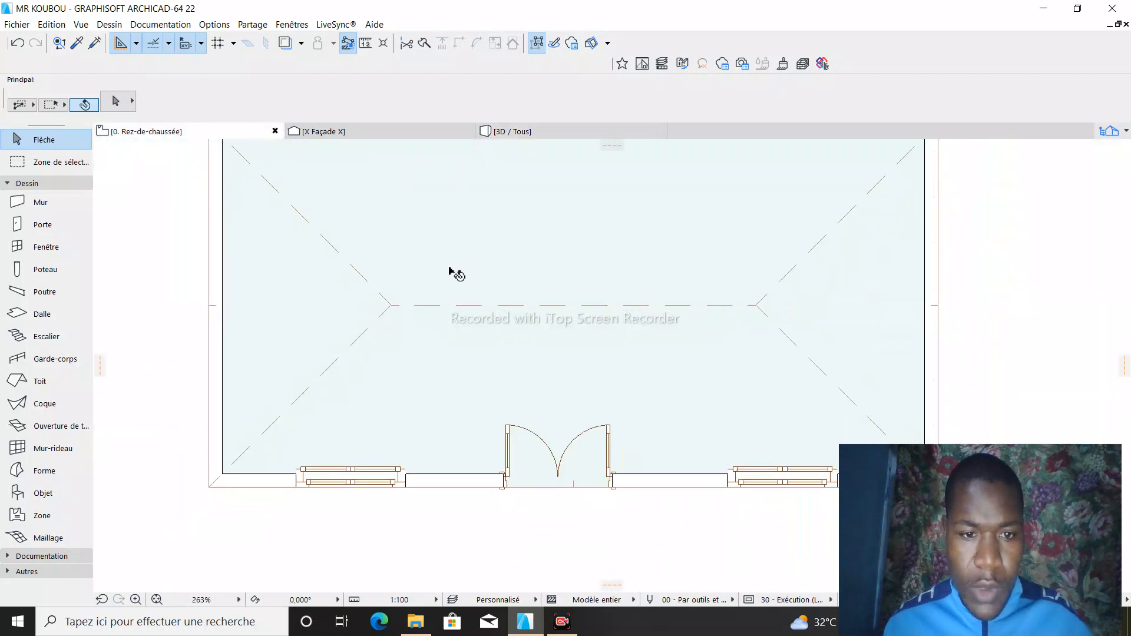
scroll(447, 268, down, 3)
scroll(365, 290, up, 3)
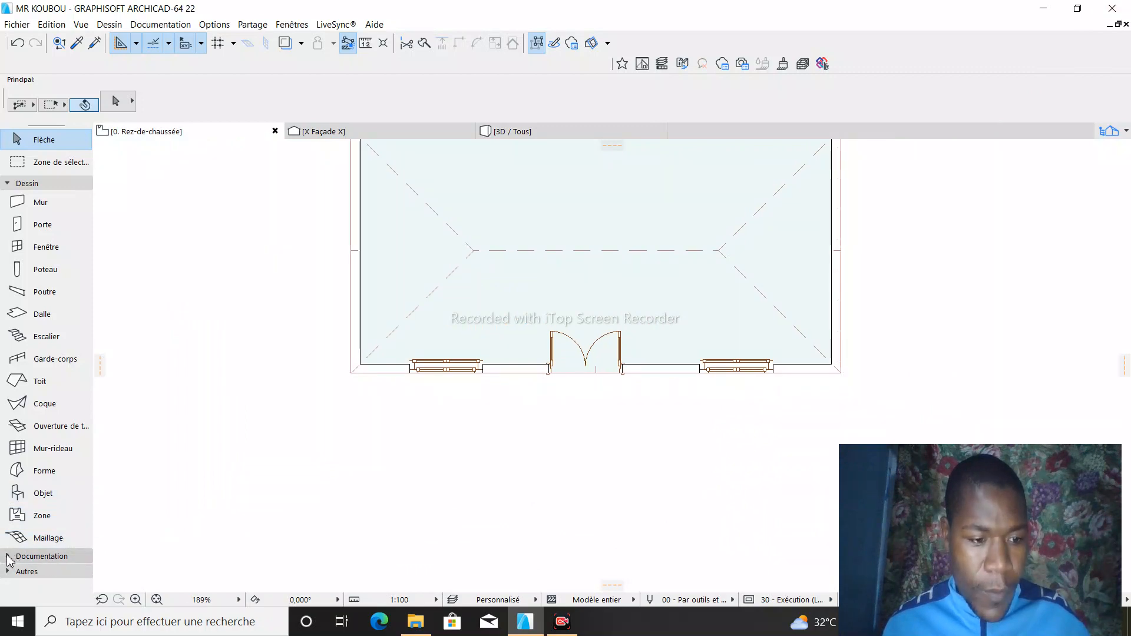
click(8, 183)
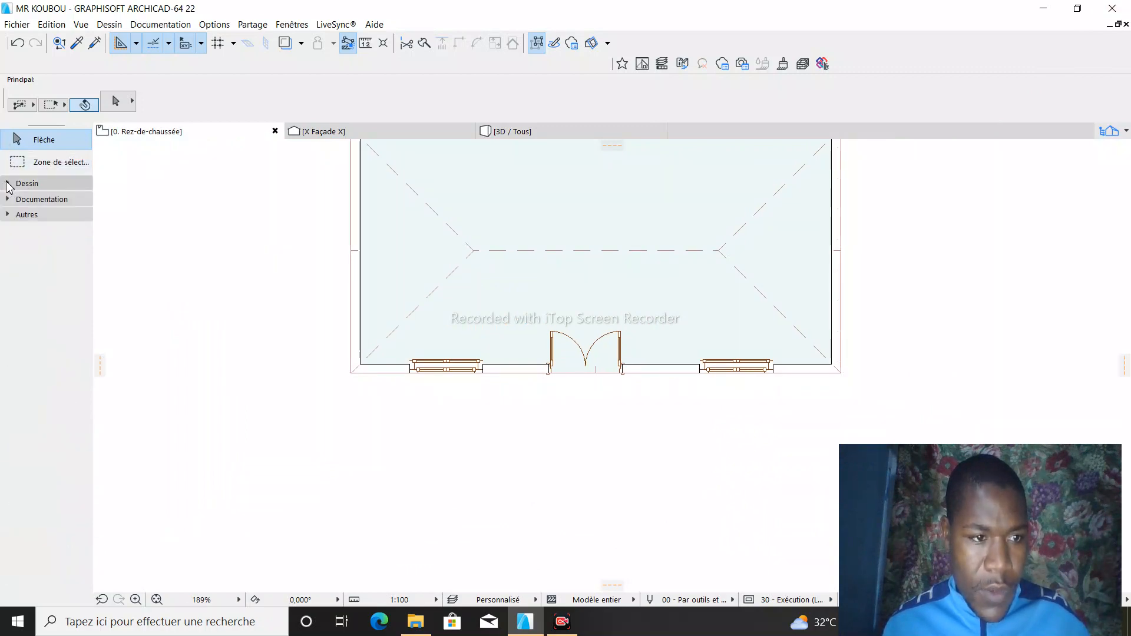
click(7, 200)
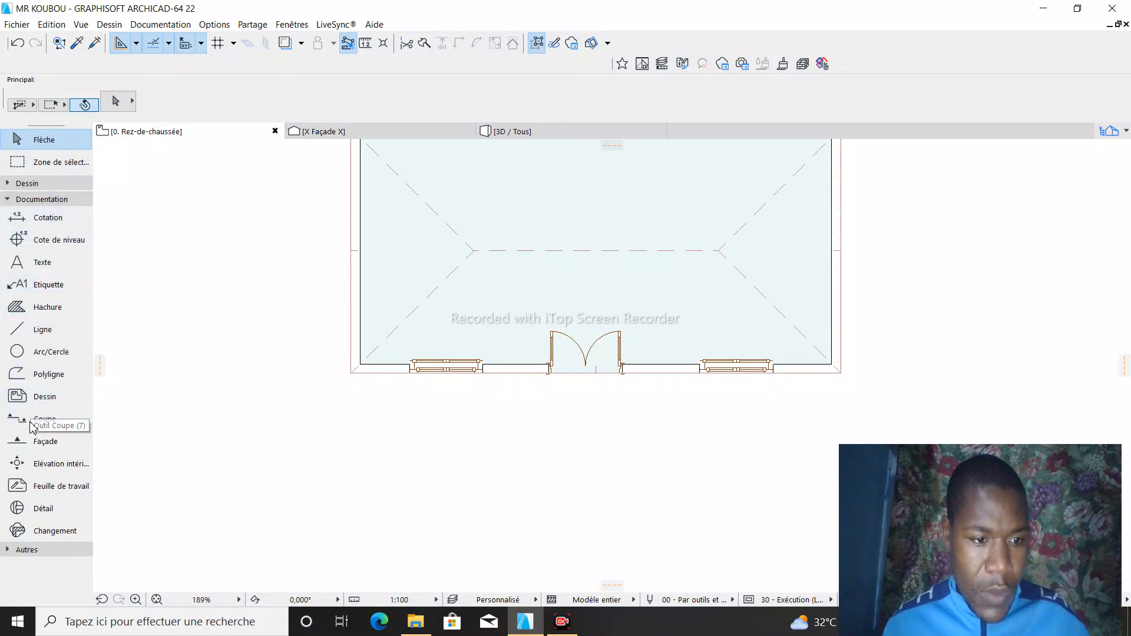
click(23, 442)
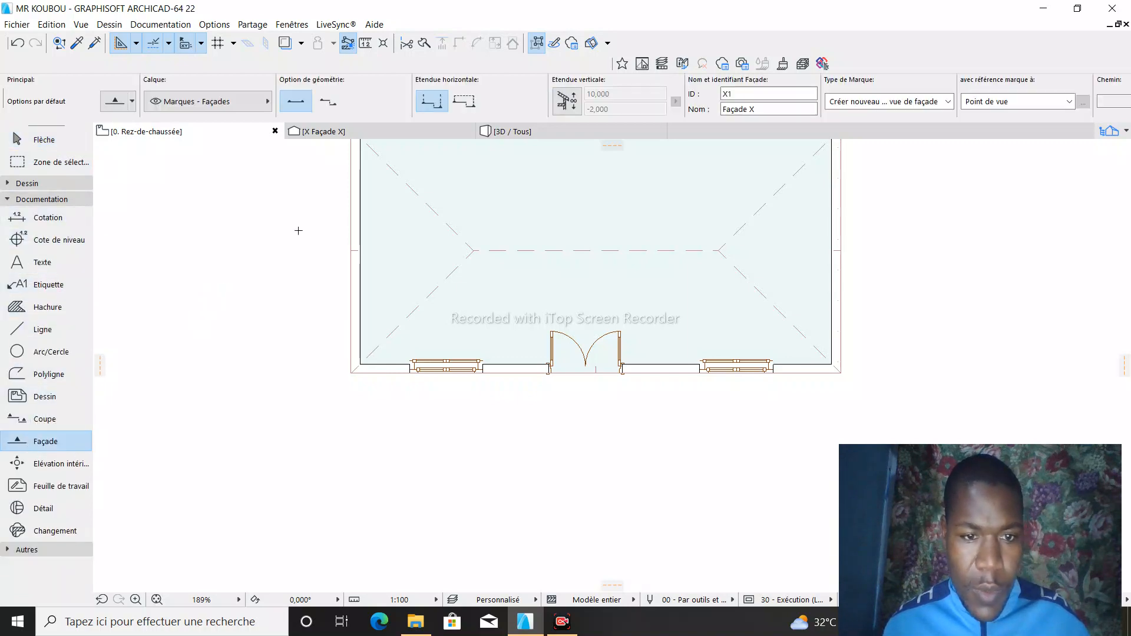
click(246, 253)
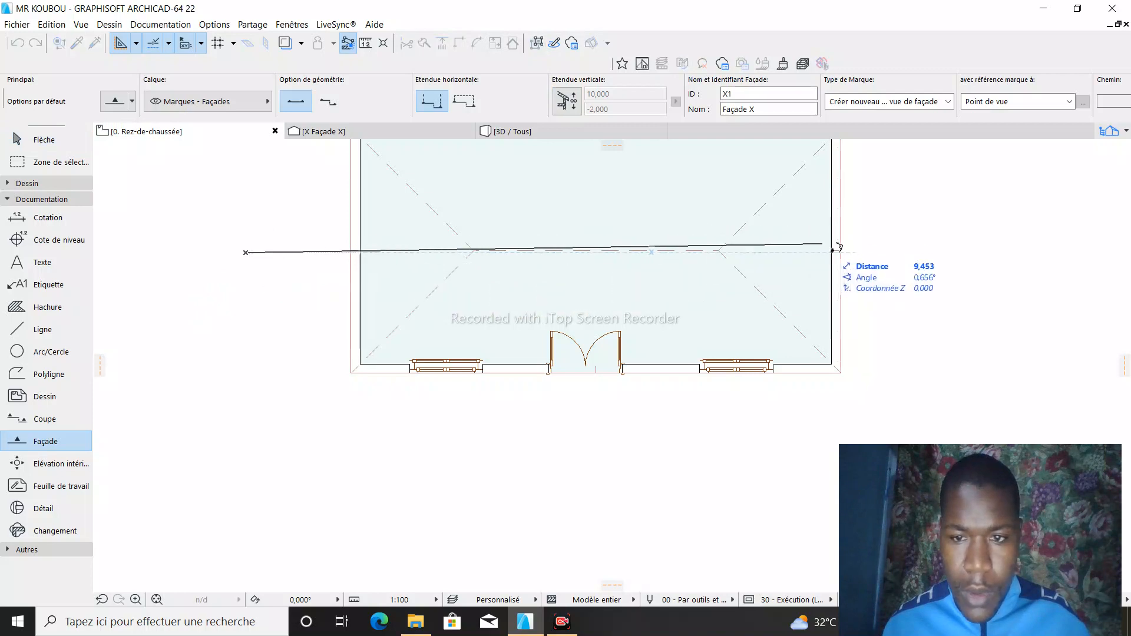
click(903, 252)
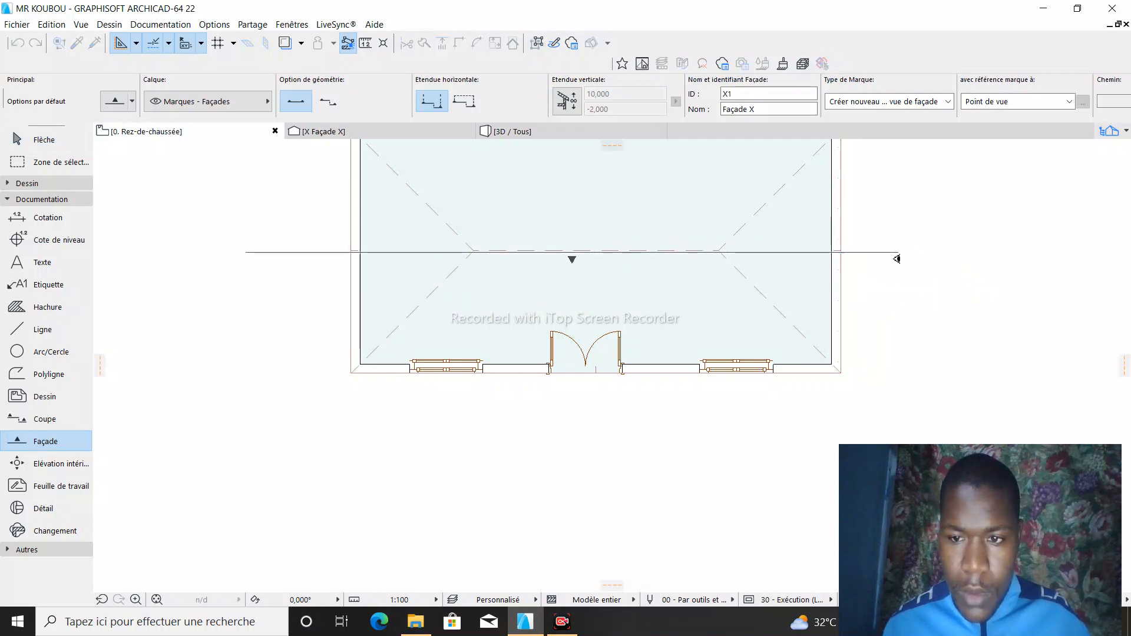
click(905, 252)
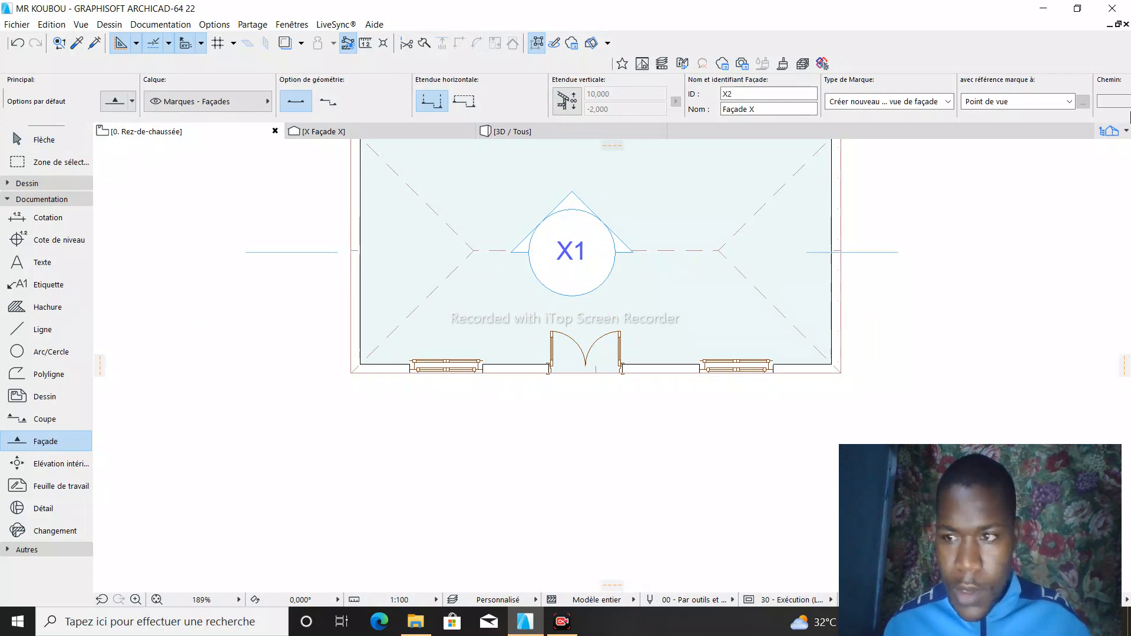
- Open the X1 Façade X elevation view and examine the roof and wall profile
click(1126, 131)
scroll(1055, 294, down, 3)
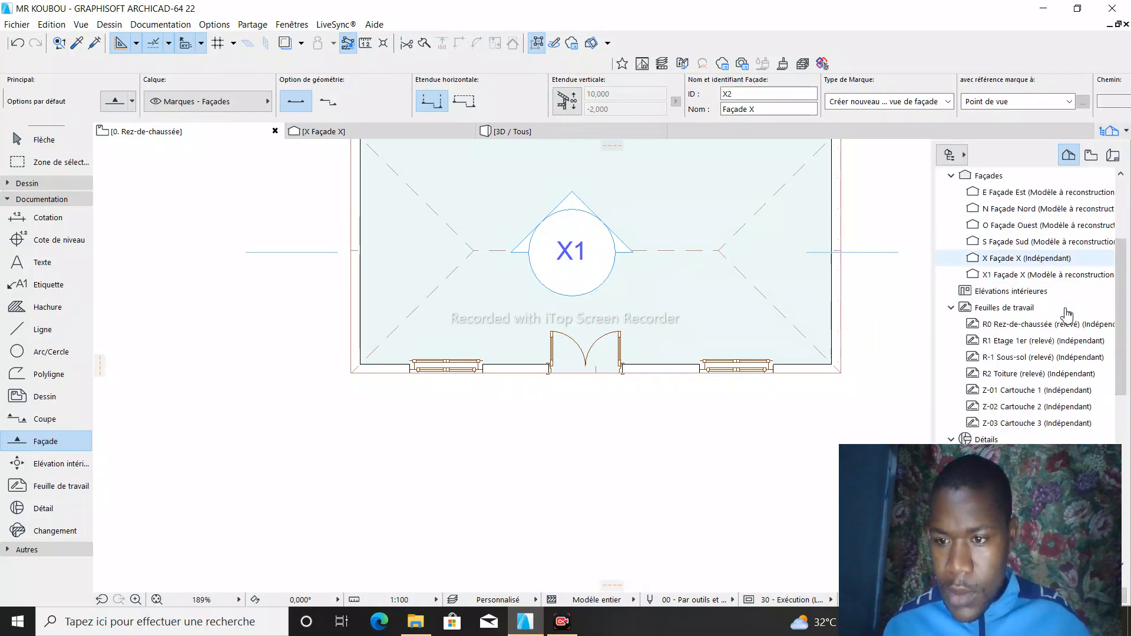
double_click(1032, 275)
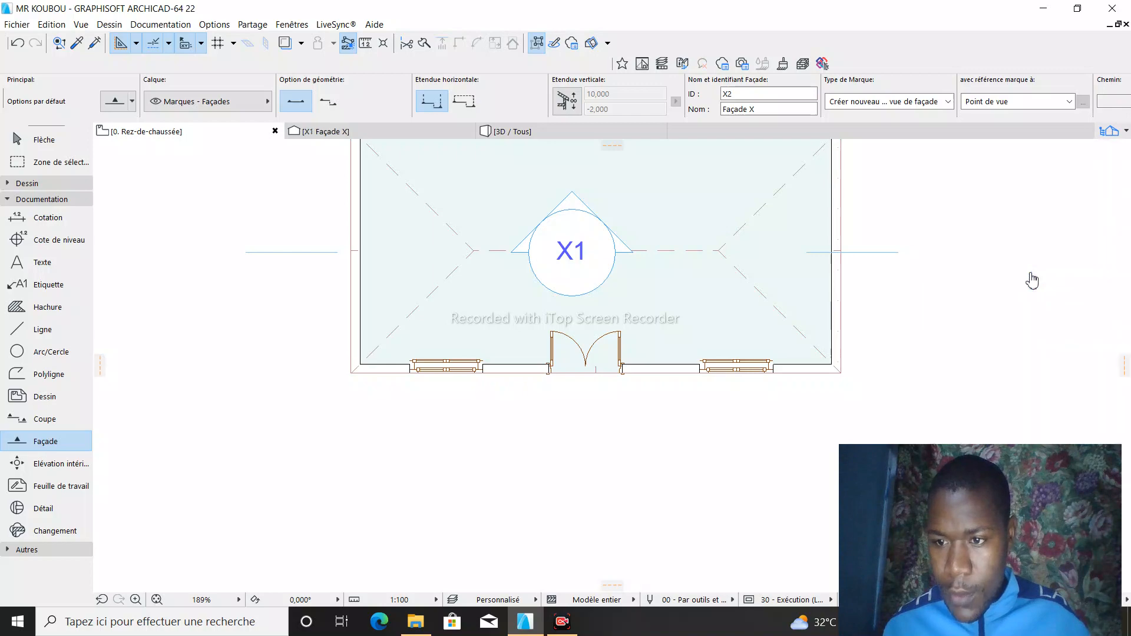
scroll(590, 307, up, 5)
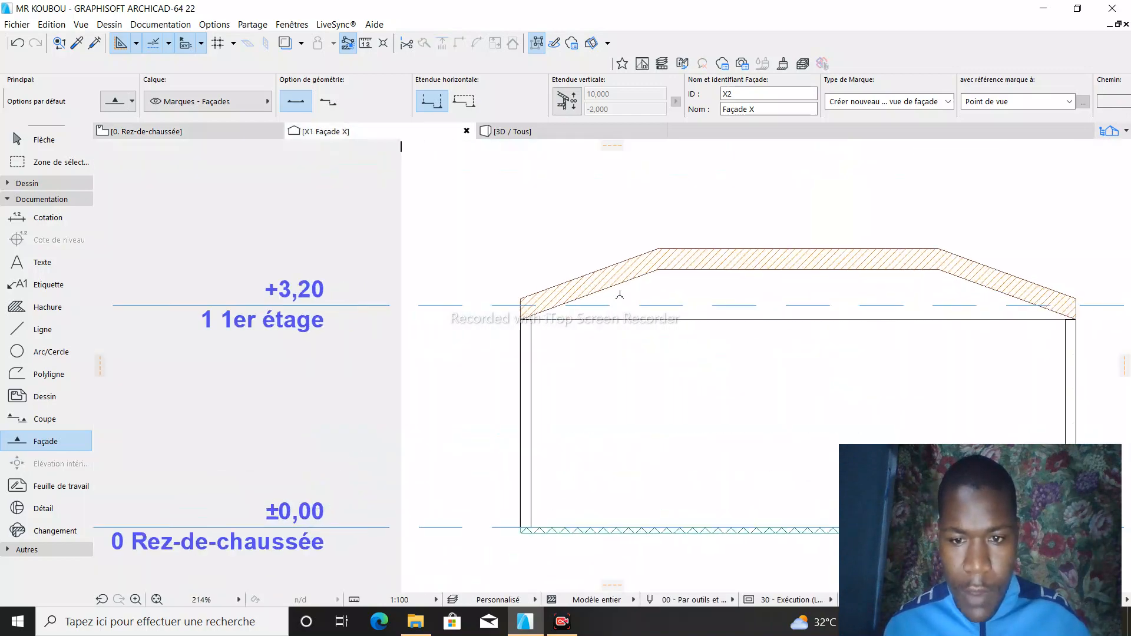
scroll(561, 301, down, 4)
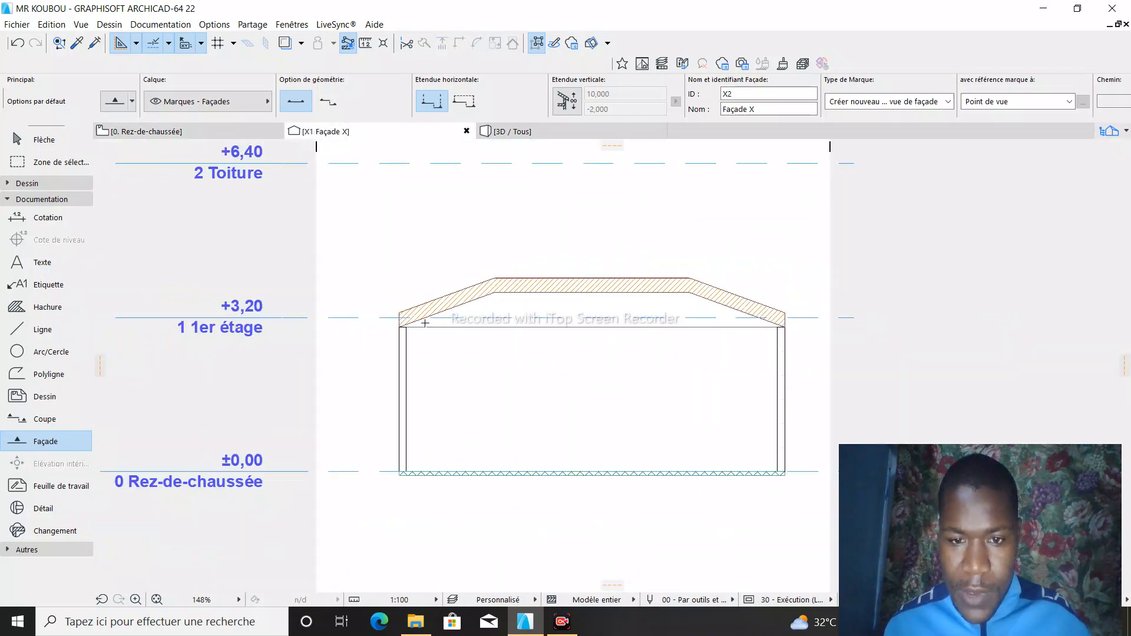
scroll(403, 337, up, 2)
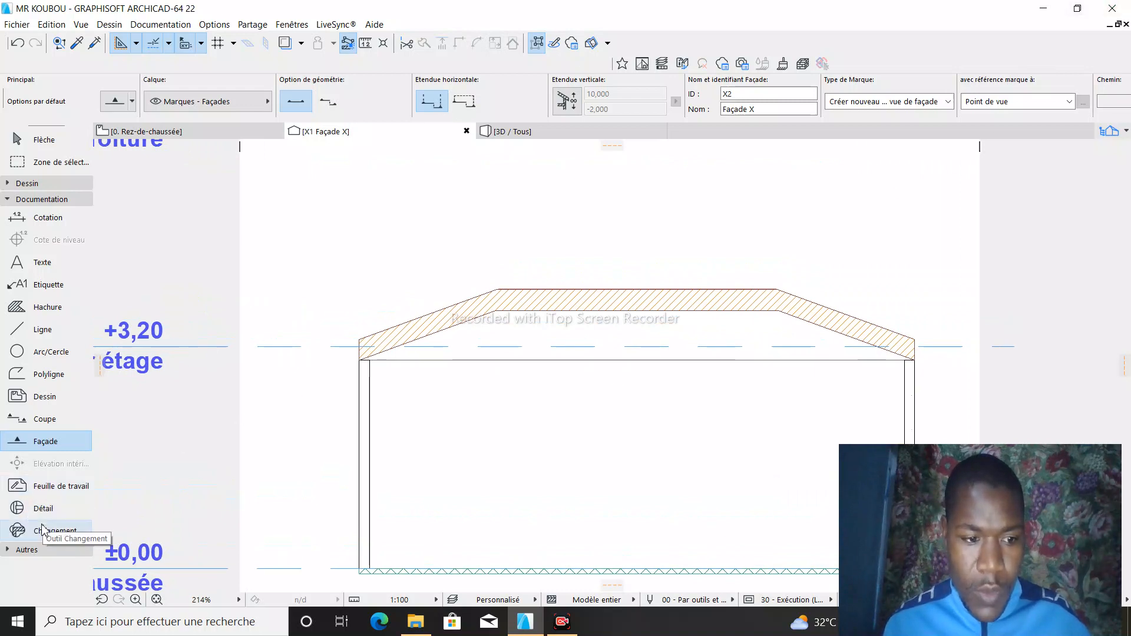
- Start a stepped polyline above the roof's left slope with a short horizontal segment and a 0,25 segment straight down
click(31, 379)
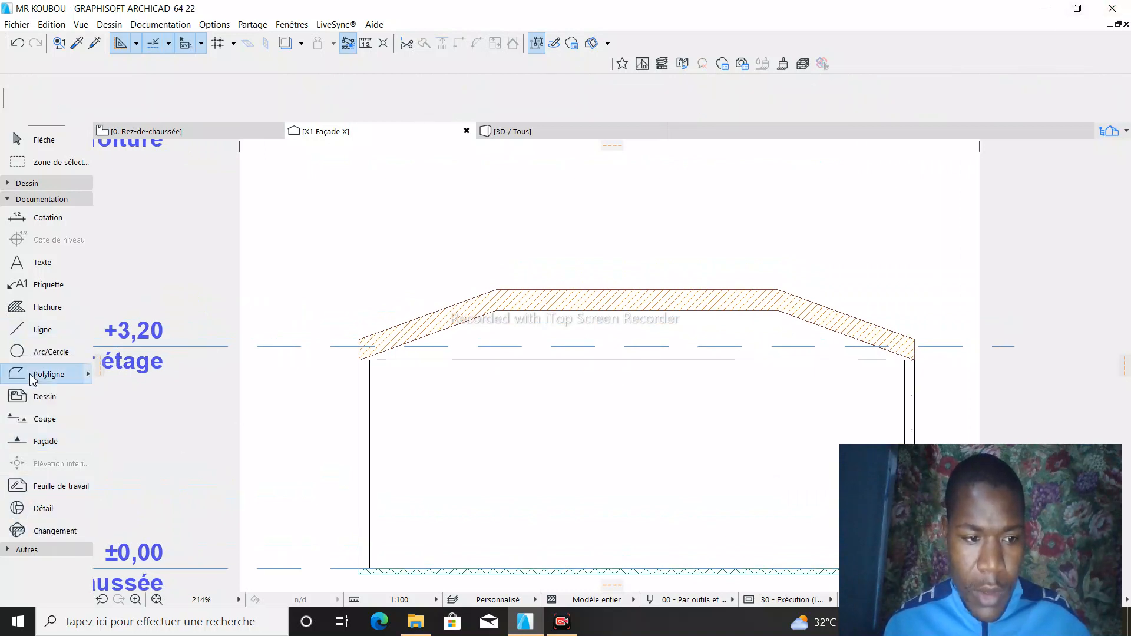
click(403, 226)
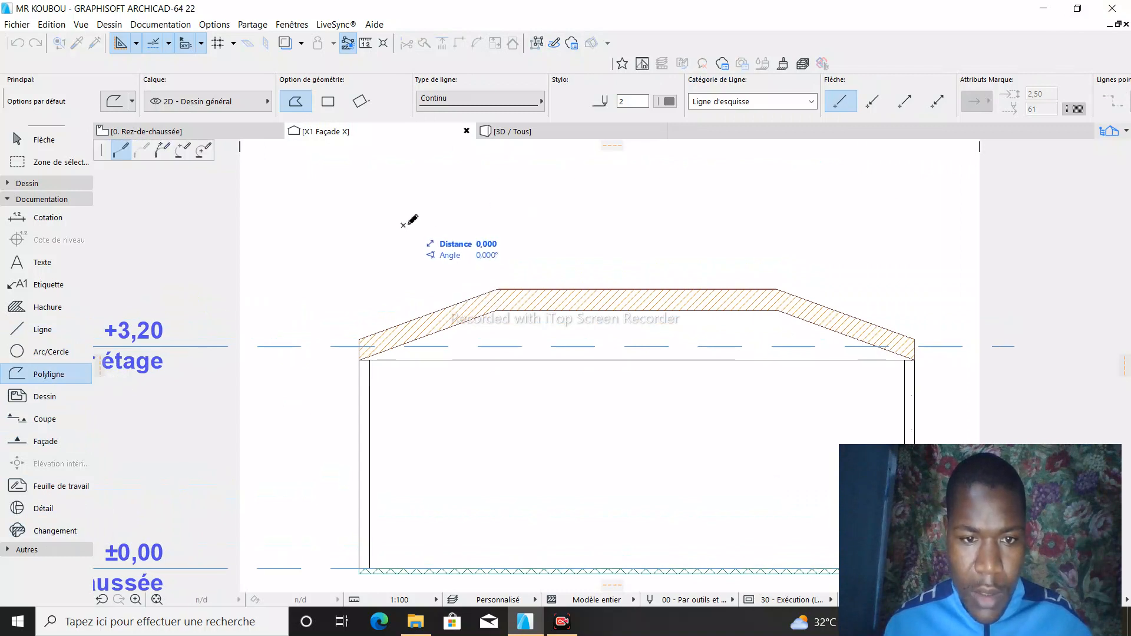
scroll(436, 223, up, 3)
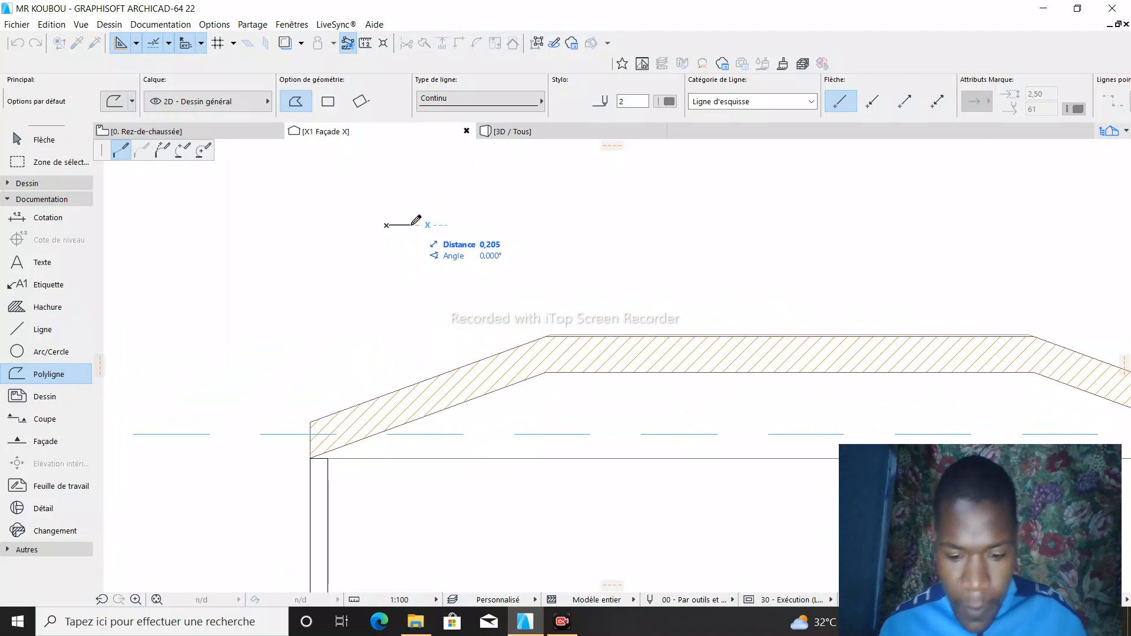
text(0,1)
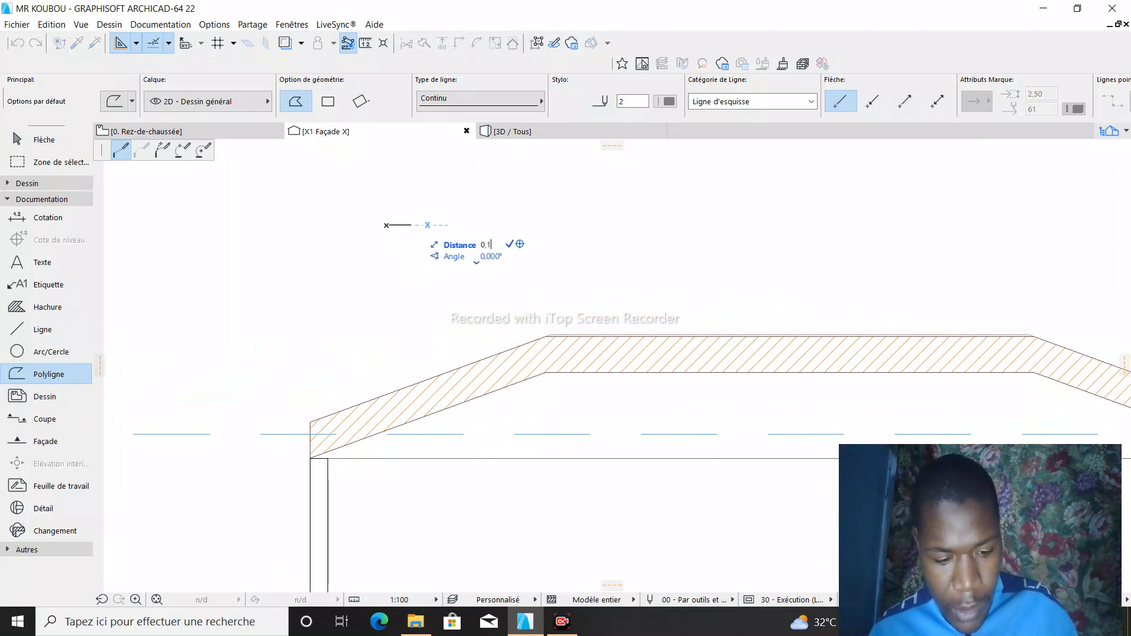
key(Return)
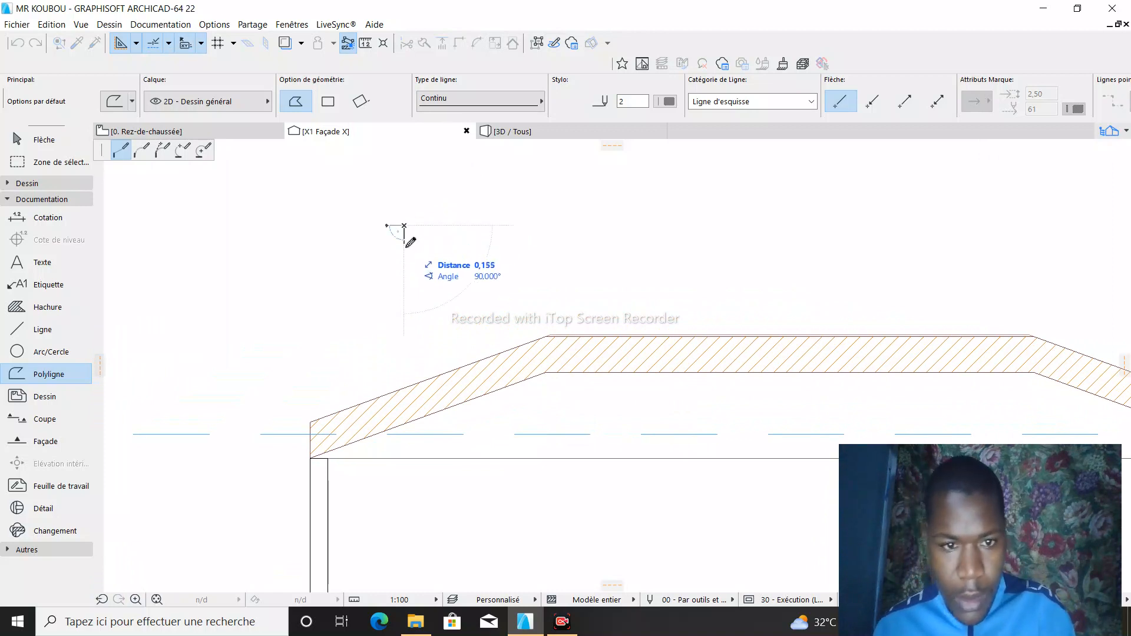
text(0)
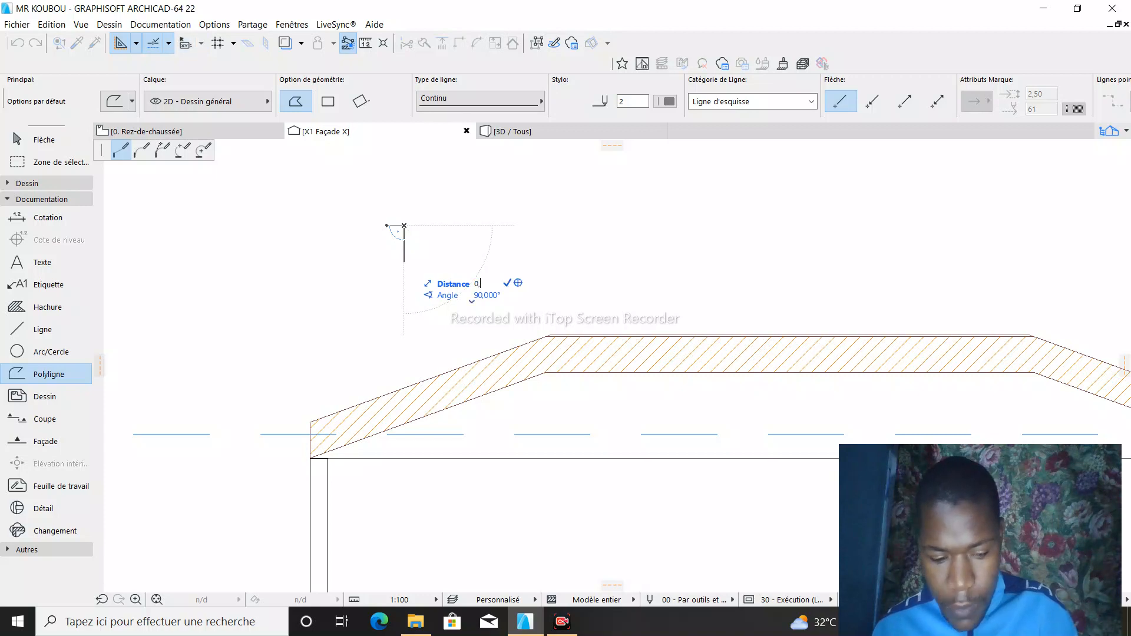
text(,25)
key(Return)
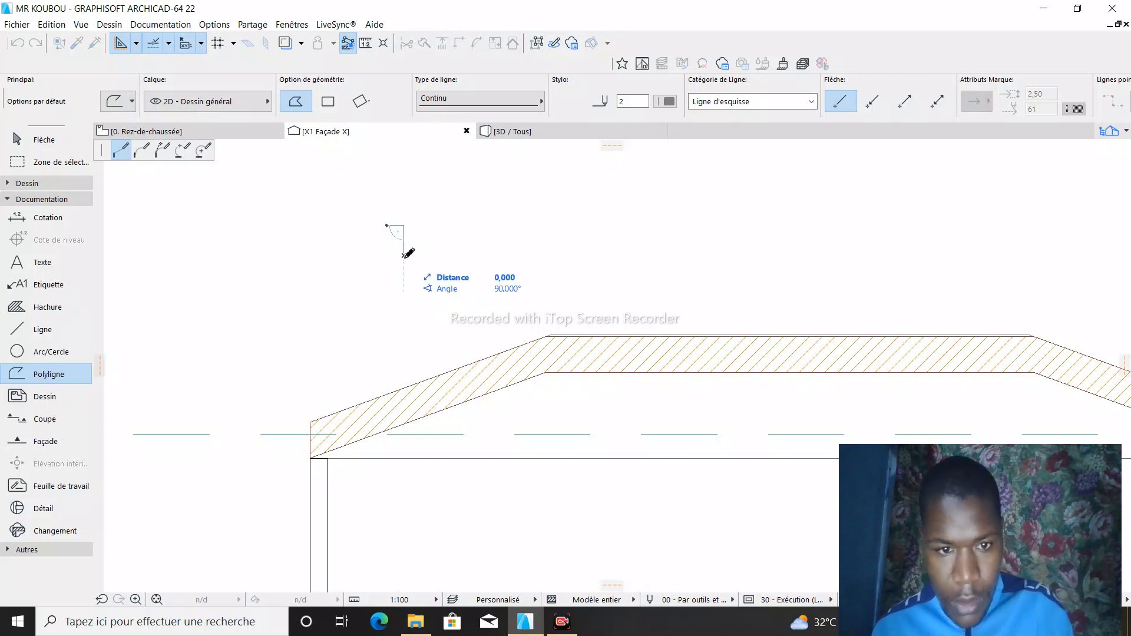
- Continue the stepped polyline with a short horizontal segment to the right and a 0,1 segment straight down
scroll(411, 252, up, 2)
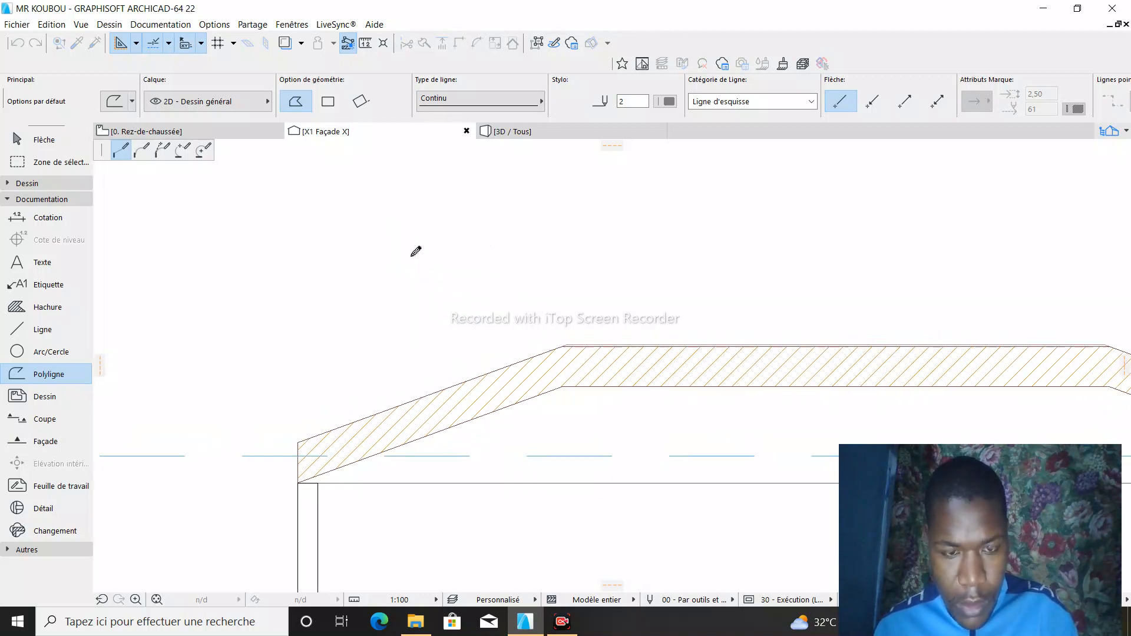
text(0,05)
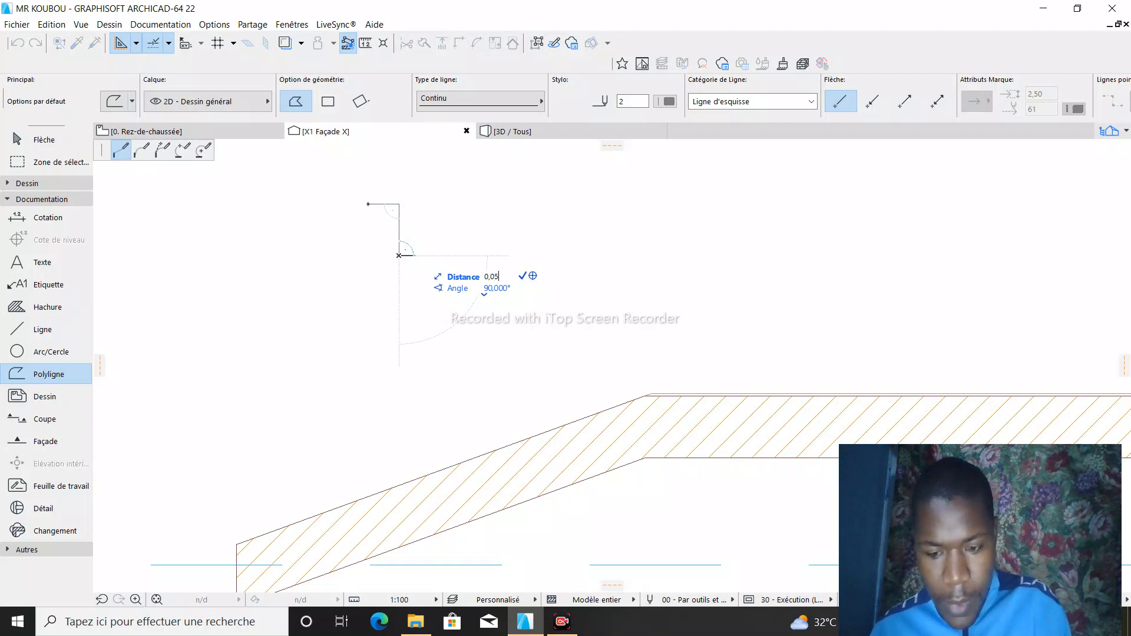
key(Return)
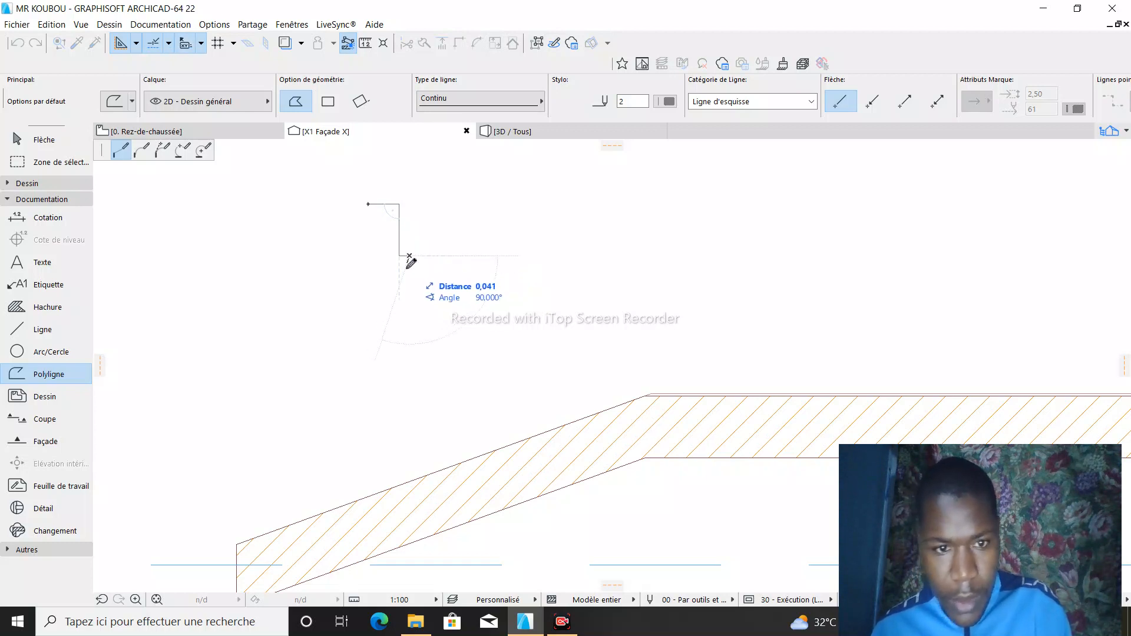
text(0)
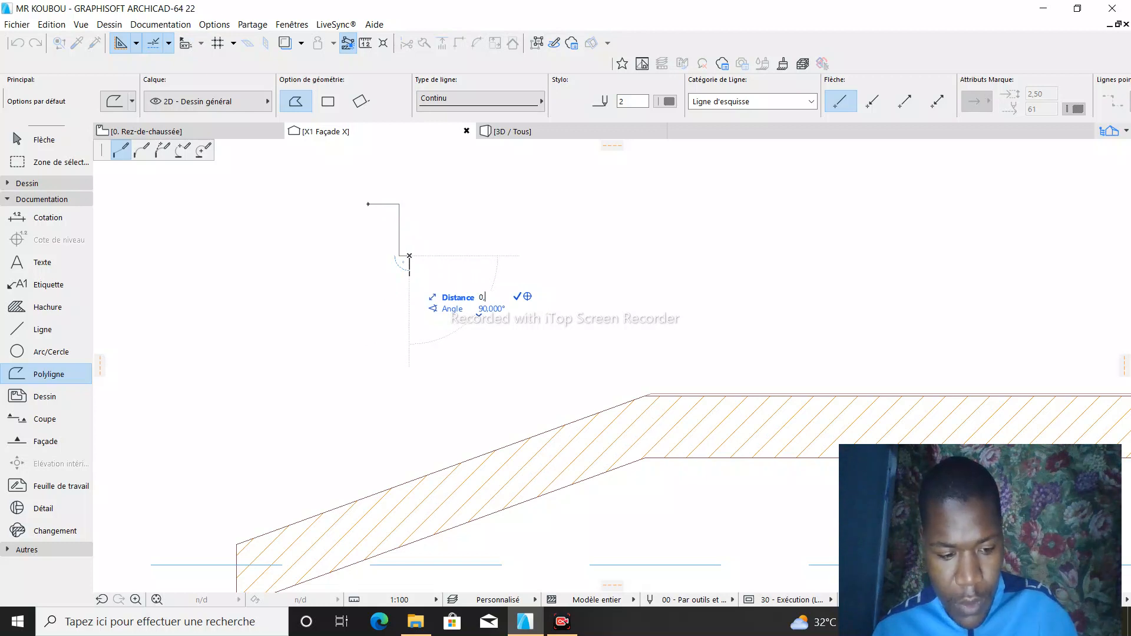
text(,1)
key(Return)
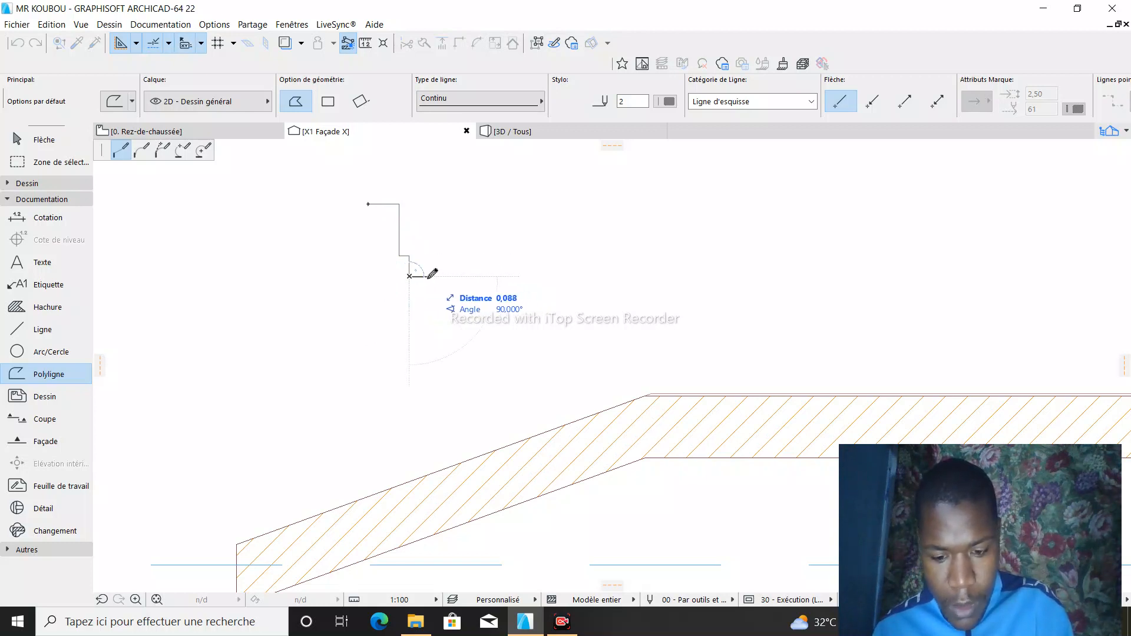
- Form the profile's notch with a 0,1 segment to the right, a 0,1 segment up and a 0,05 segment to the right
text(0,1)
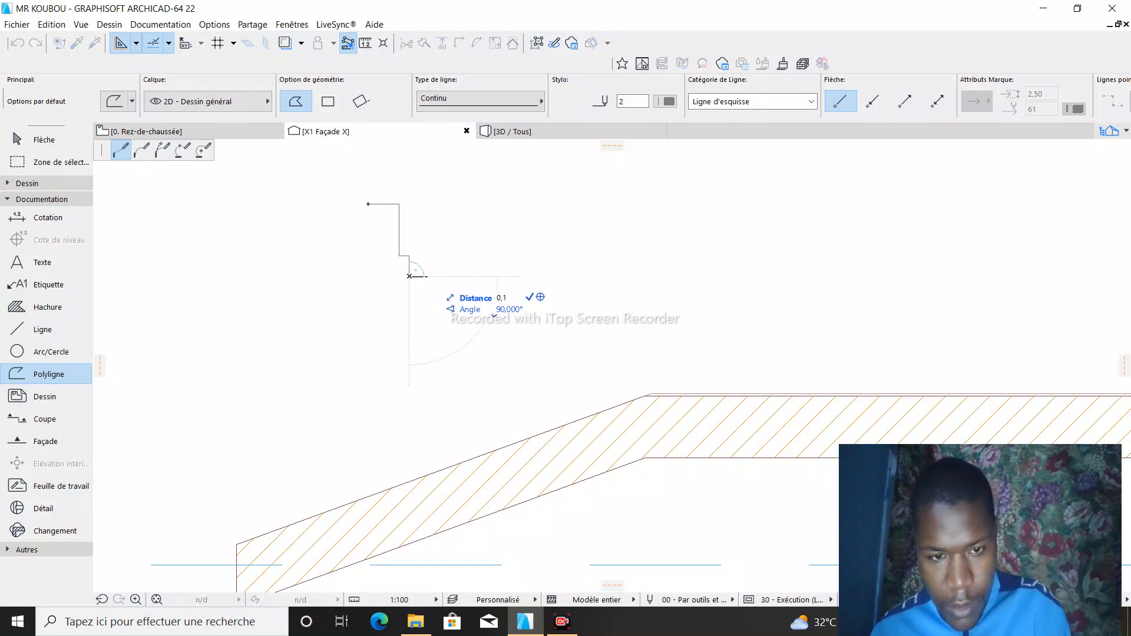
key(Return)
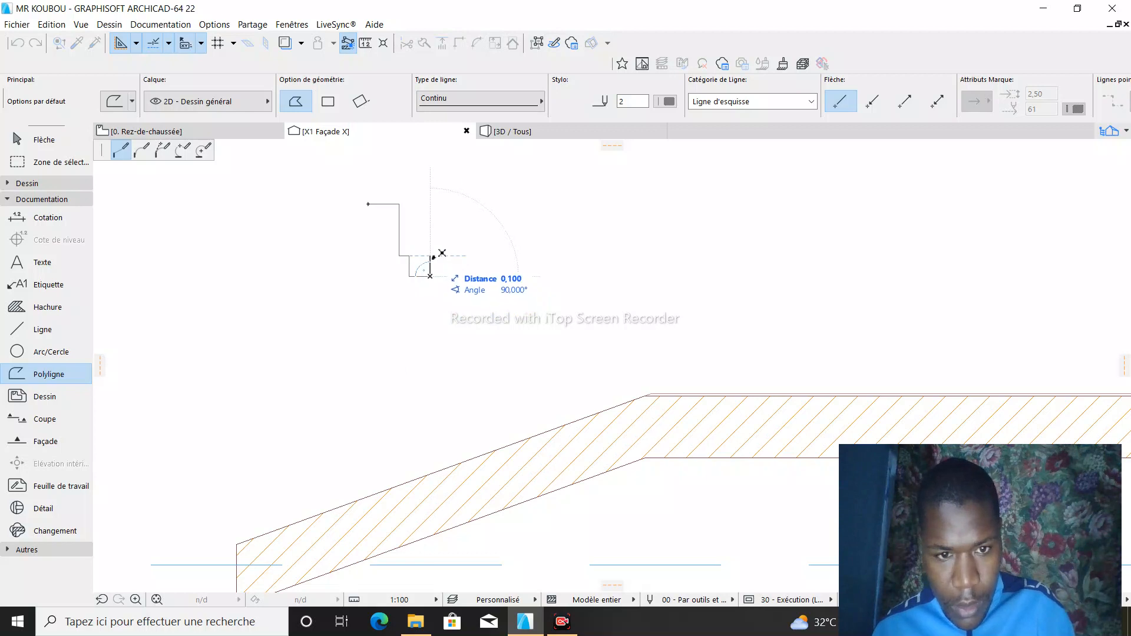
click(430, 255)
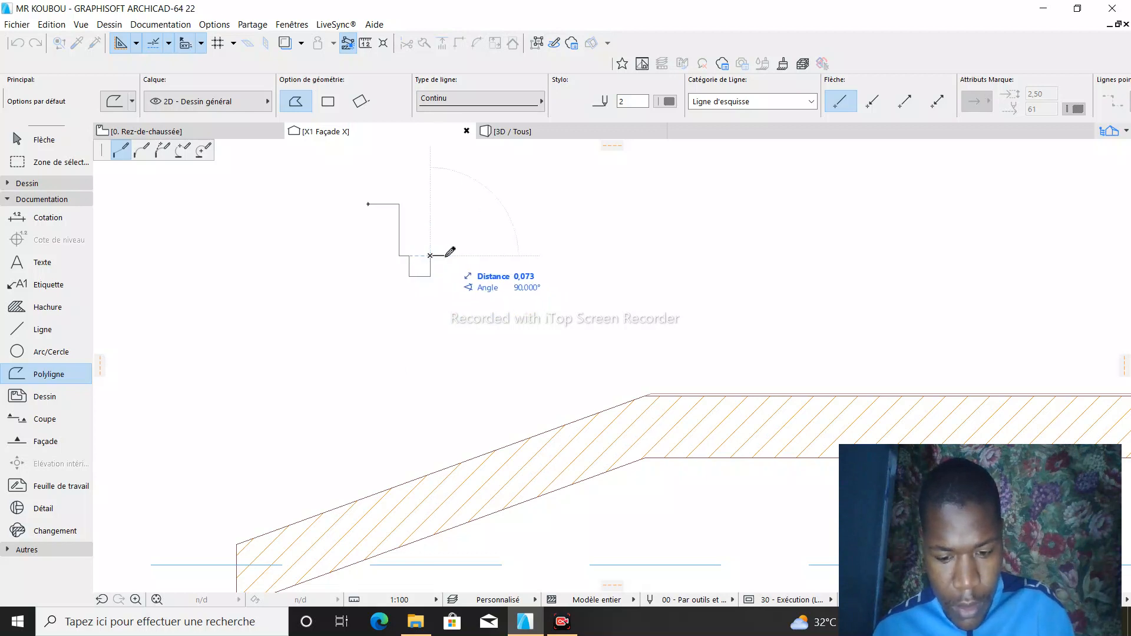
text(0)
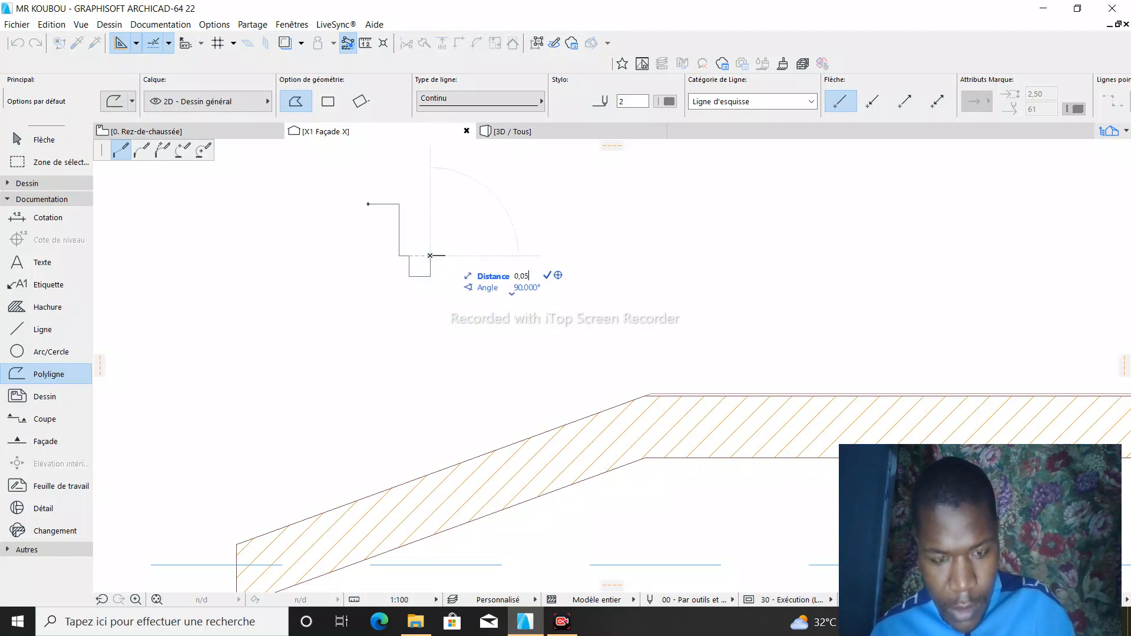
text(,205)
key(Return)
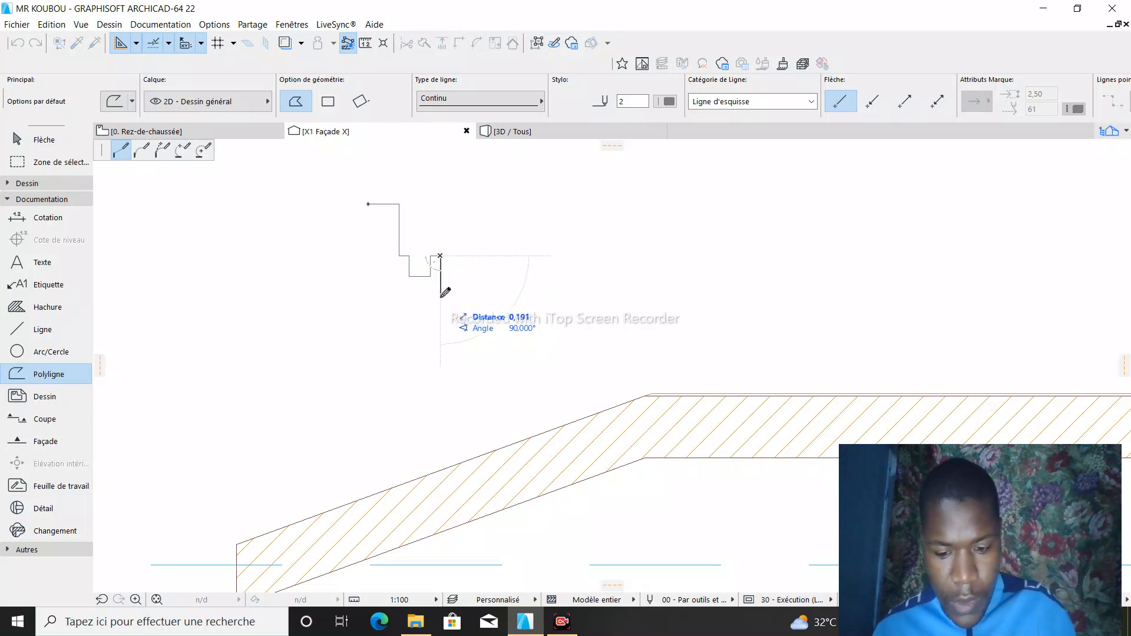
- Close the profile with a downward segment, a horizontal base ending below the start point, and a 0,400 vertical back to the start
text(0)
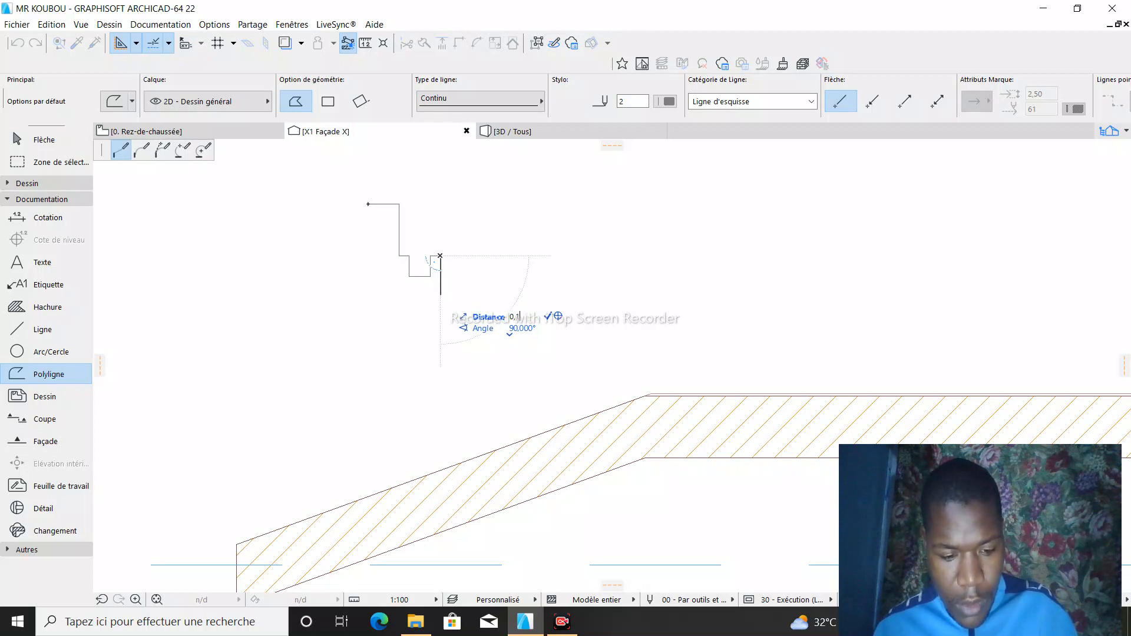
key(Return)
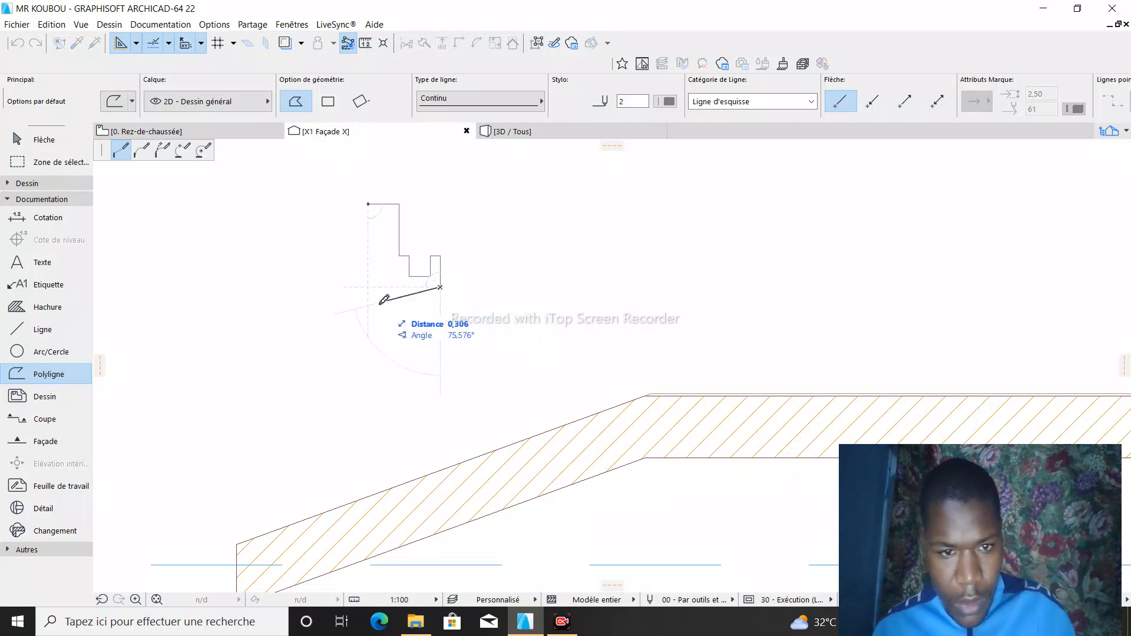
click(369, 287)
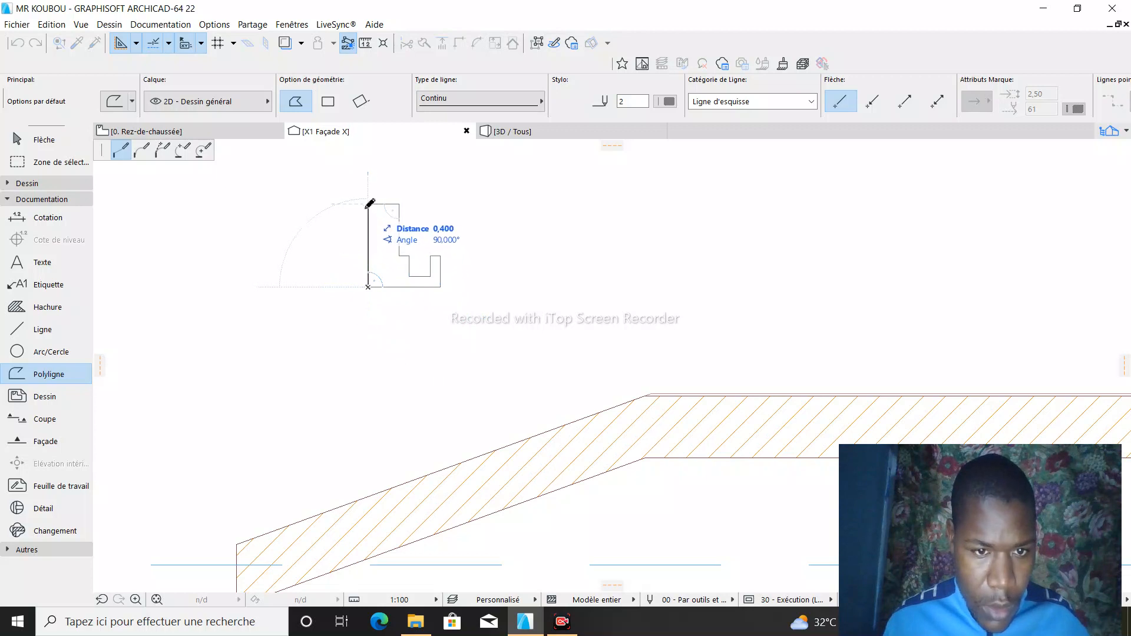
click(368, 204)
scroll(359, 209, up, 5)
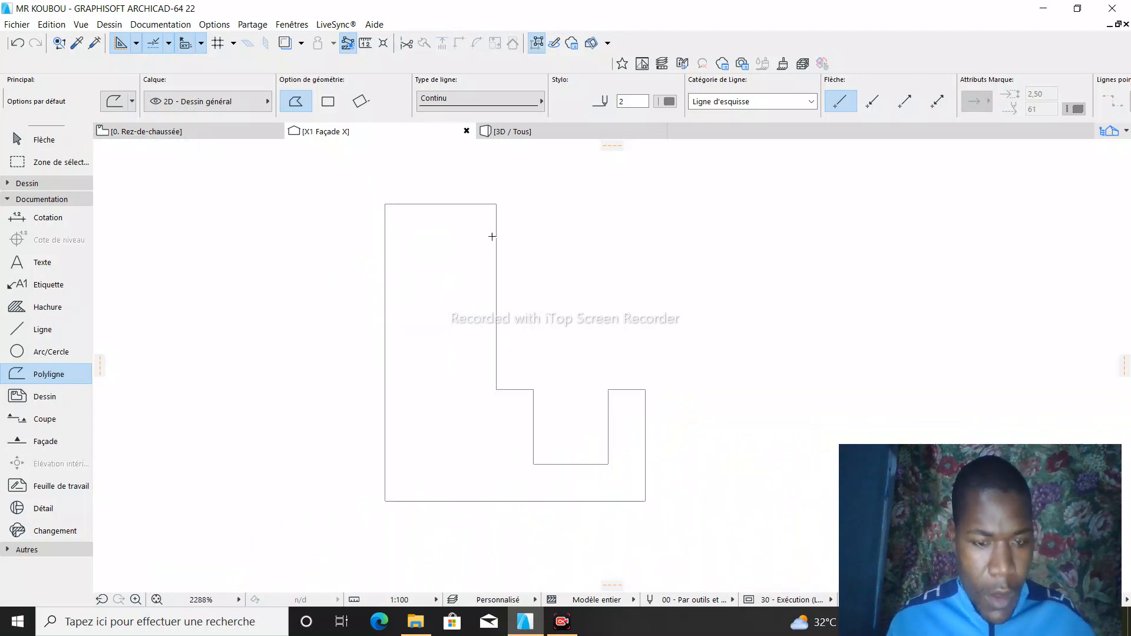
- Select the finished closed polyline profile for editing
key(Escape)
click(386, 289)
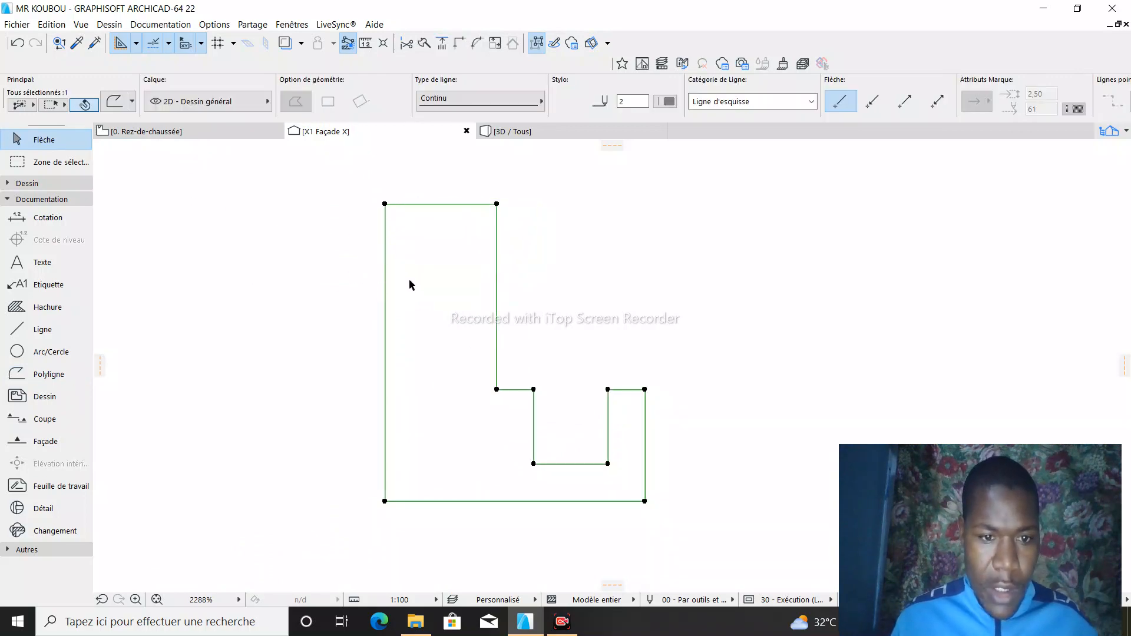
click(410, 285)
click(386, 303)
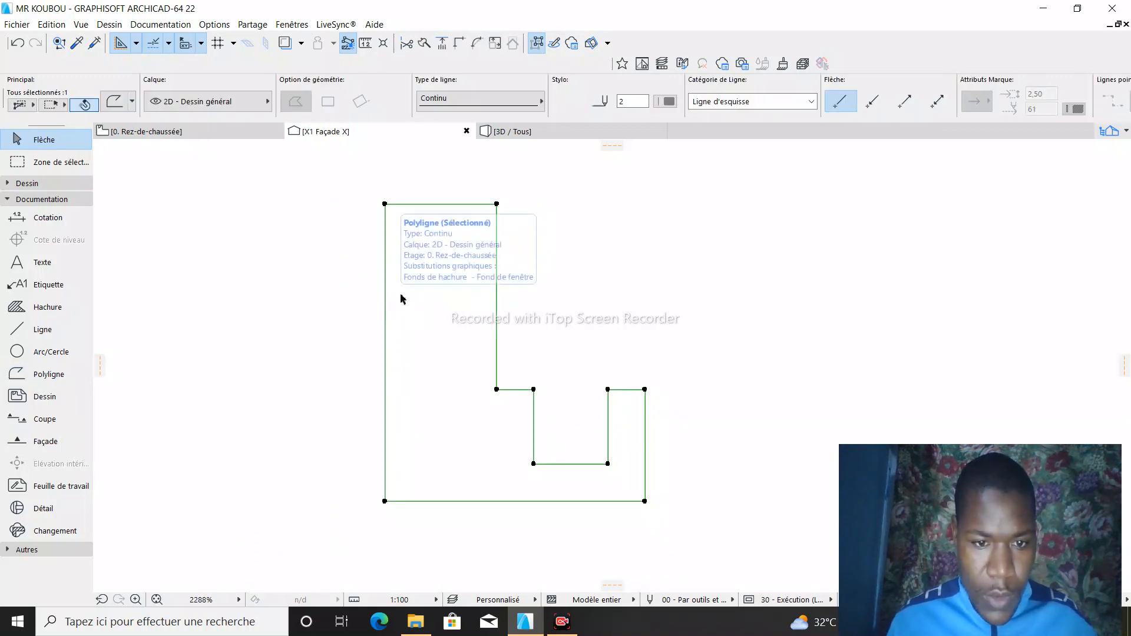
scroll(398, 407, up, 2)
scroll(397, 329, down, 2)
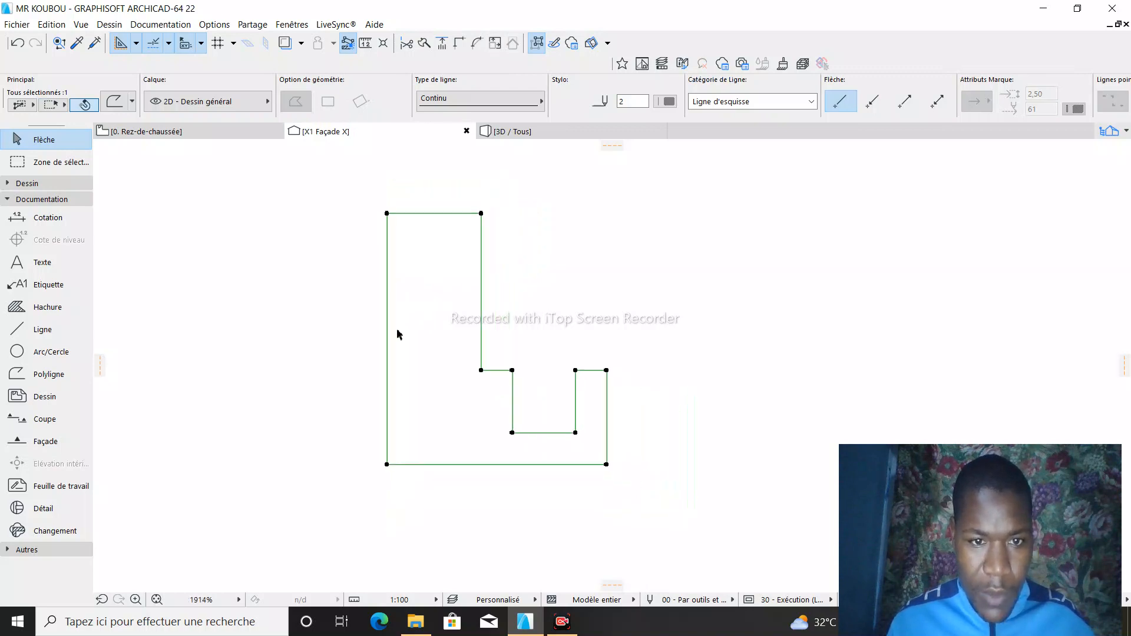
scroll(388, 339, up, 1)
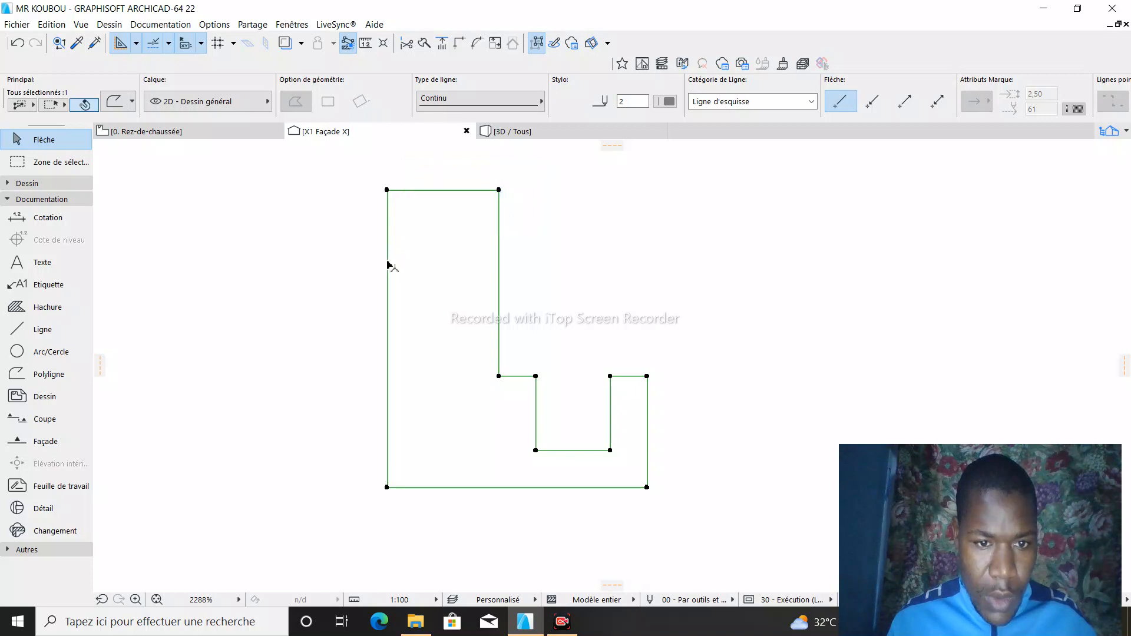
- Insert two new nodes on the profile's long left vertical edge, one near its upper end and one near its lower end
click(389, 267)
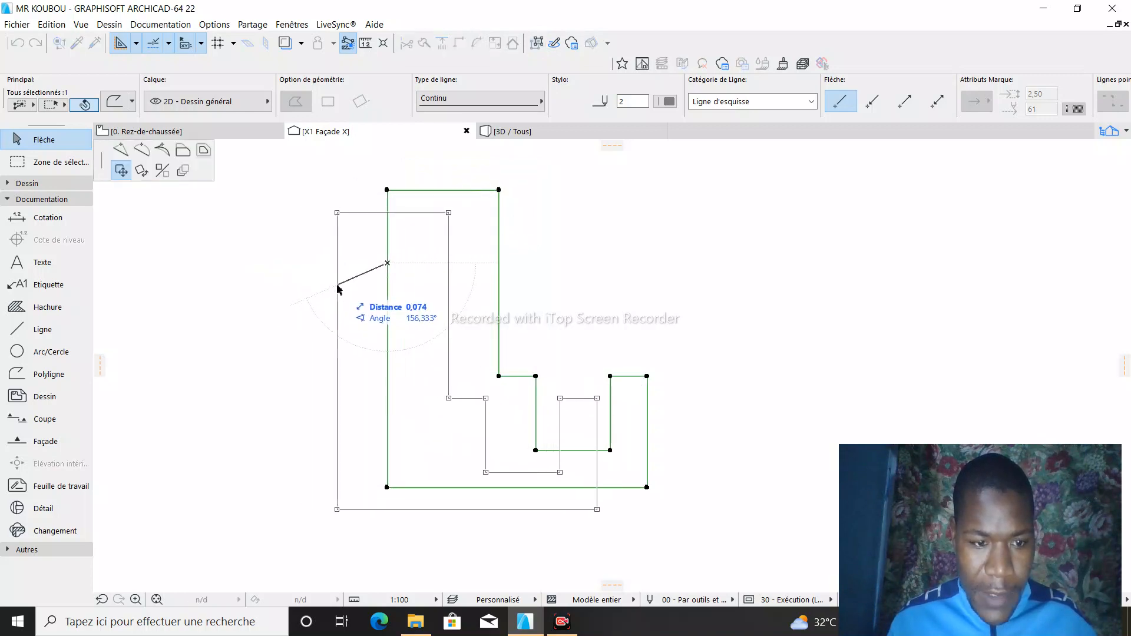
click(389, 268)
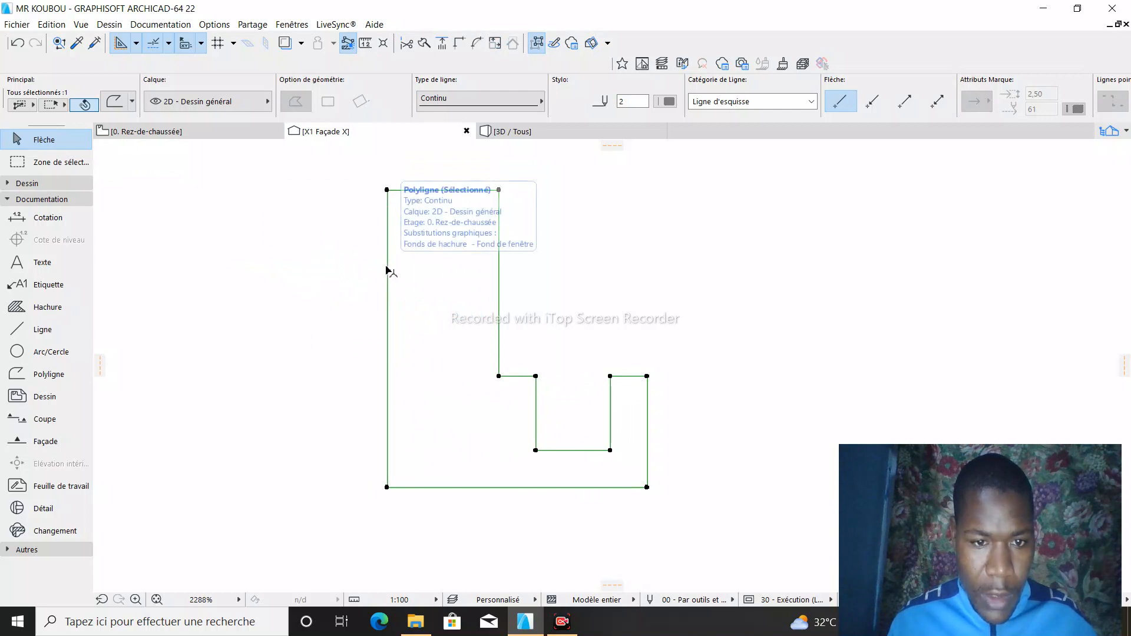
click(388, 268)
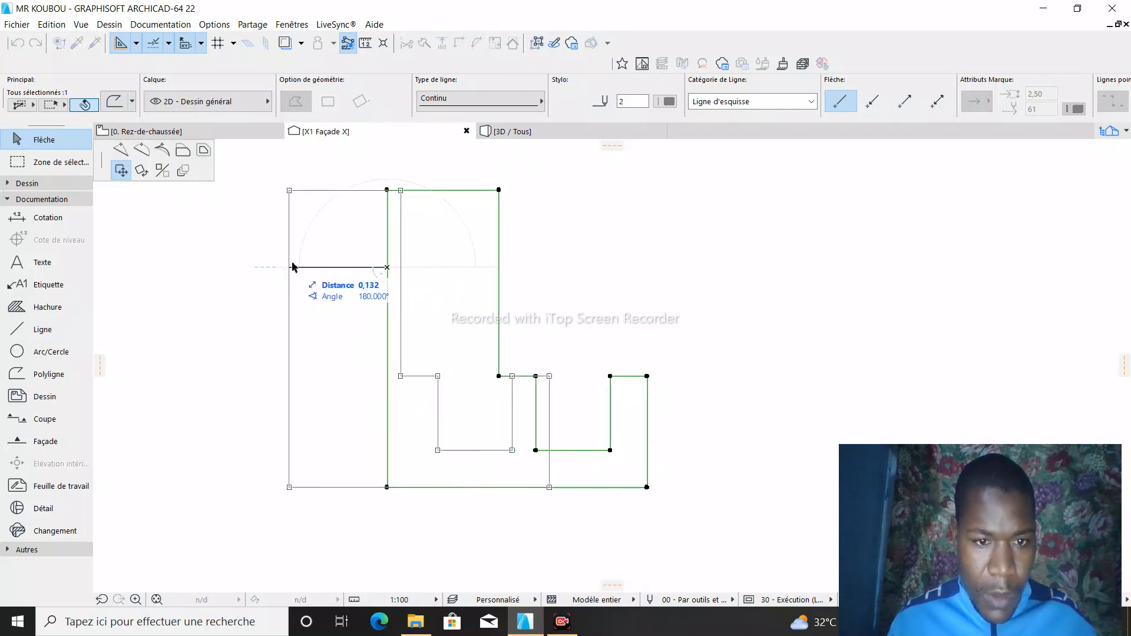
click(123, 152)
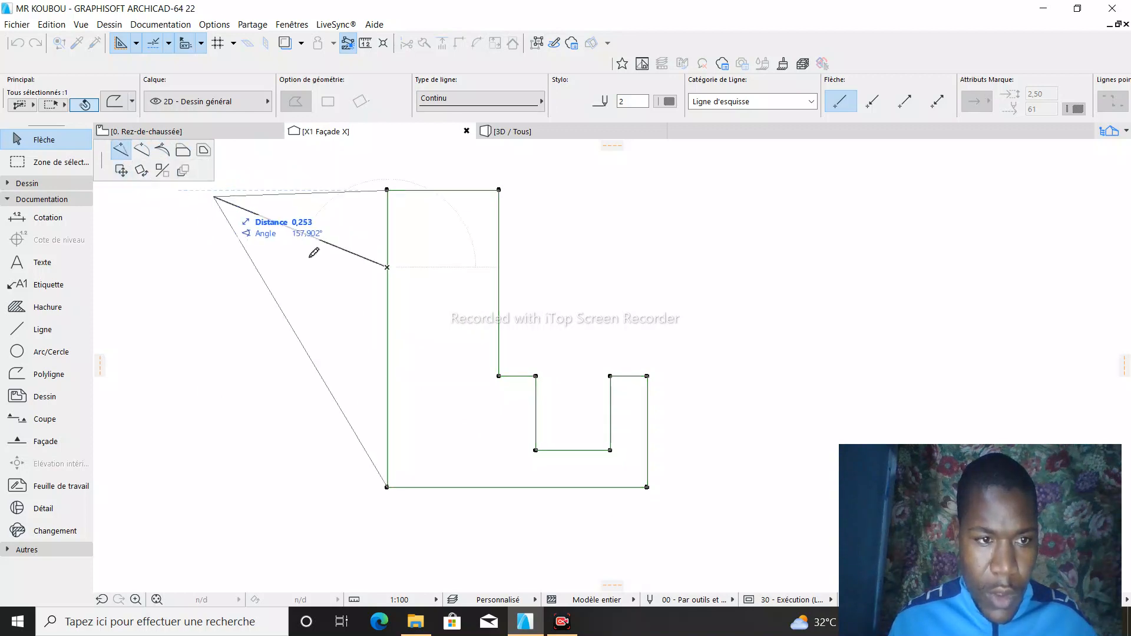
click(388, 269)
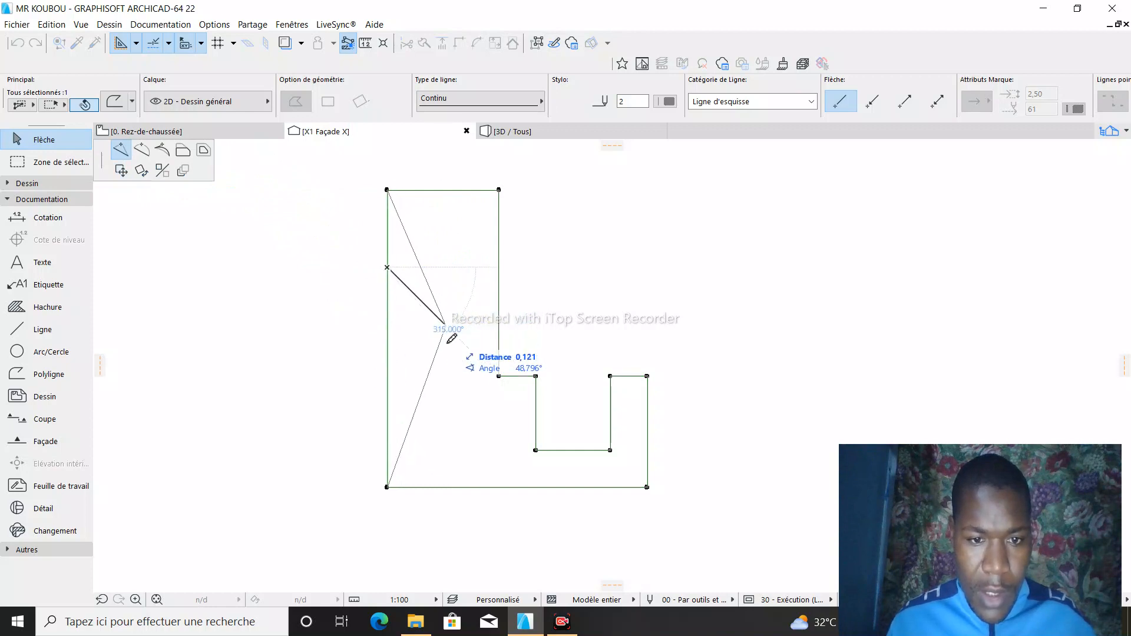
click(388, 235)
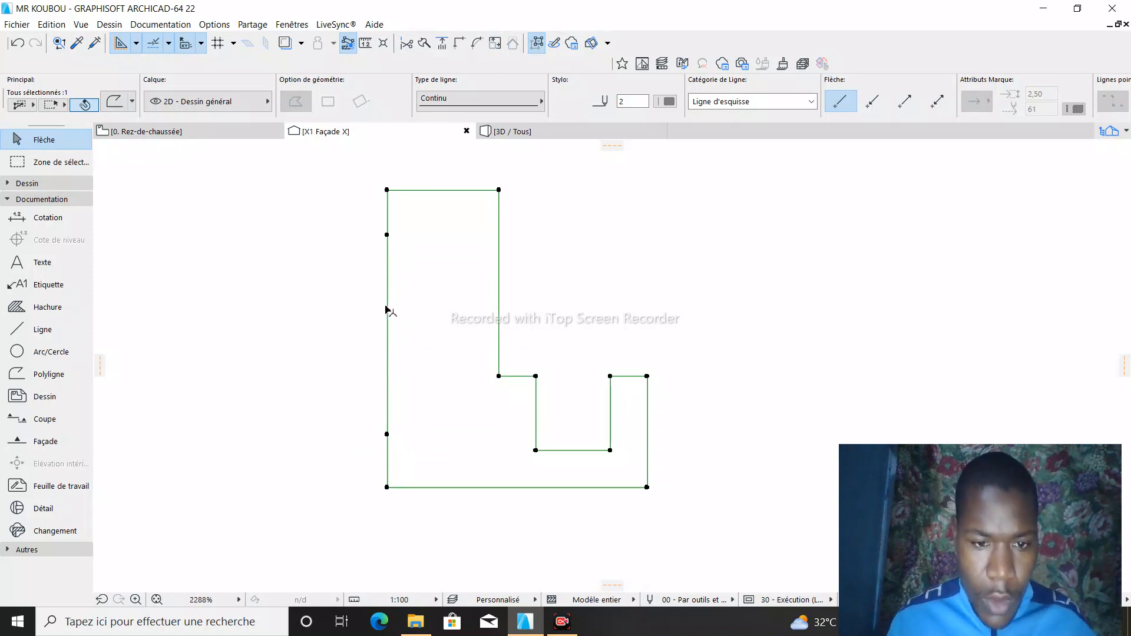
- Curve the left edge segment between the two inserted nodes into an inward arc with a radius of about 0,15
click(387, 312)
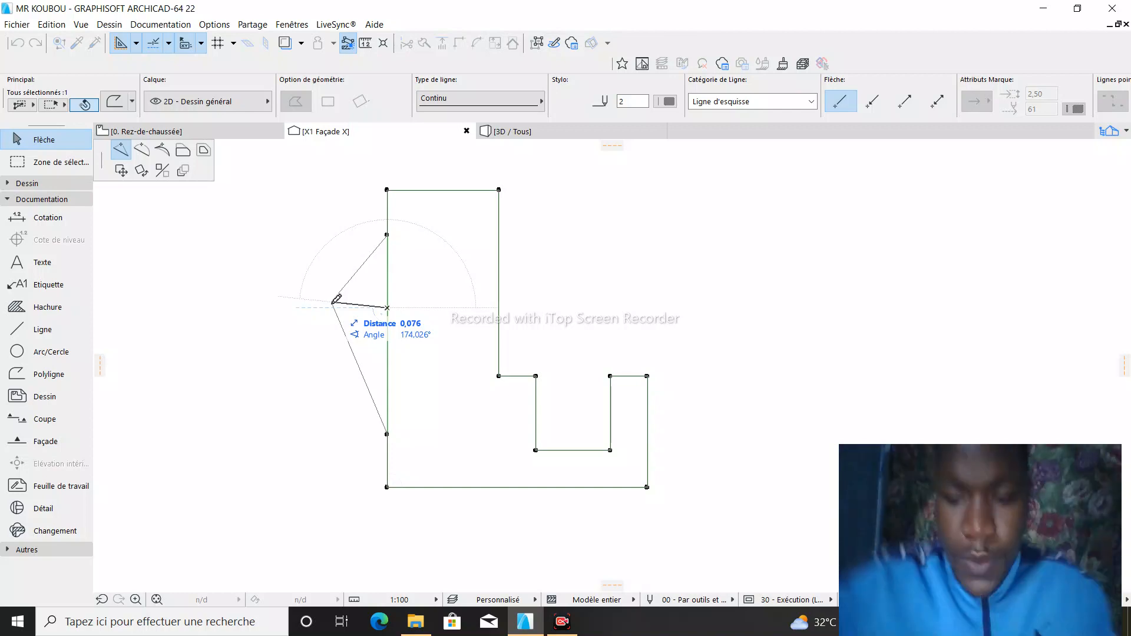
scroll(388, 306, up, 3)
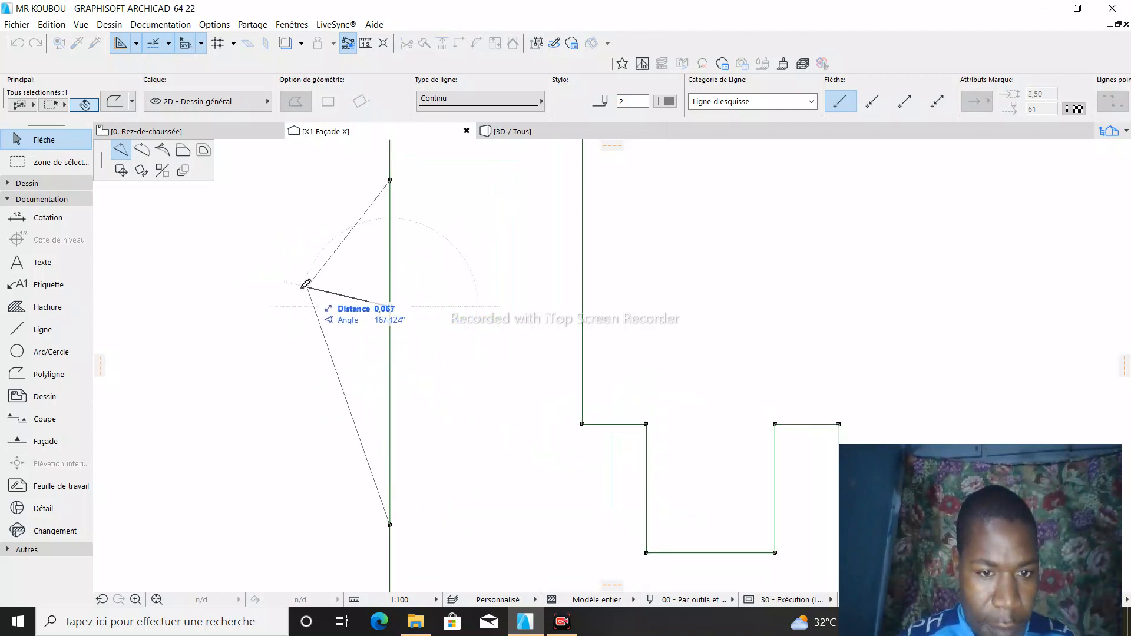
click(141, 150)
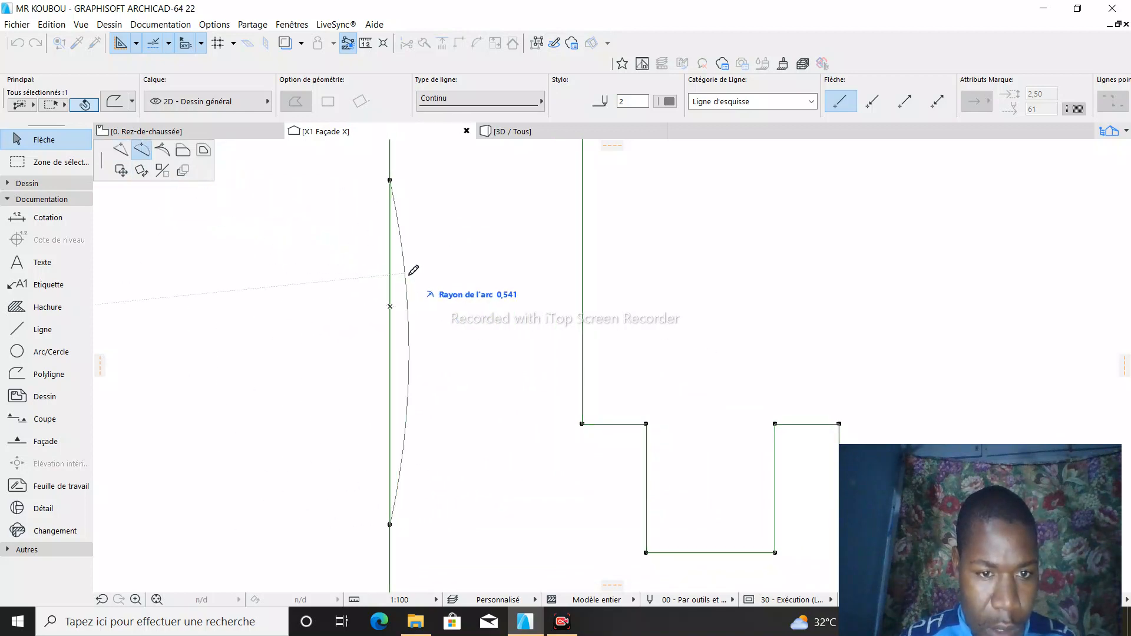
scroll(453, 292, down, 2)
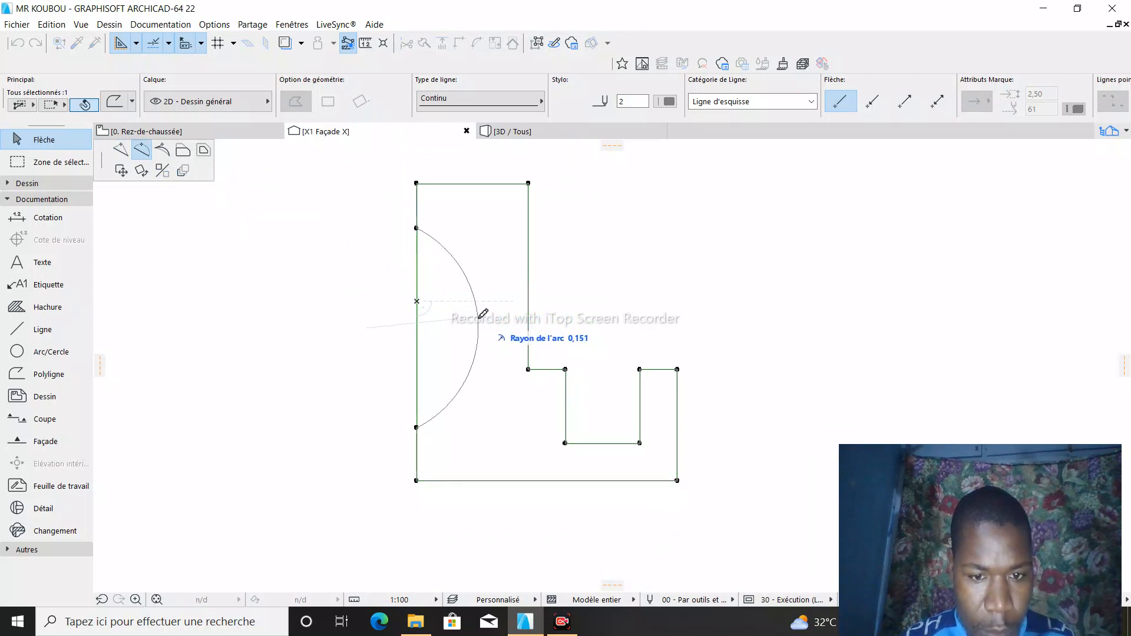
click(481, 320)
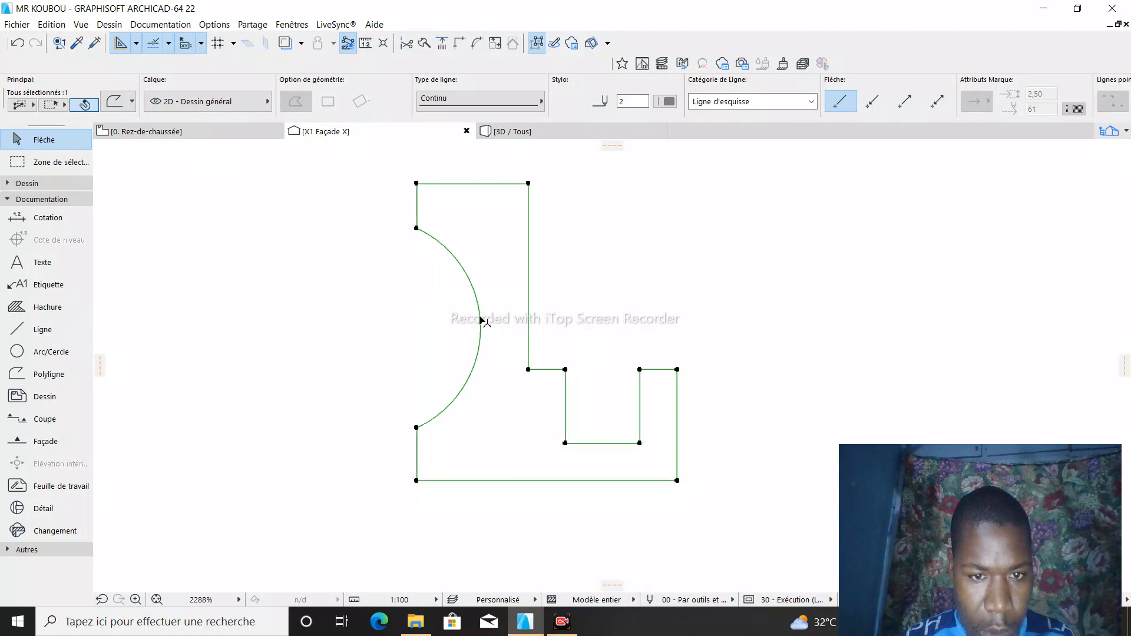
- Move the arc's upper end node up about 0,01 and its lower end node down about 0,04 along the left edge
click(417, 228)
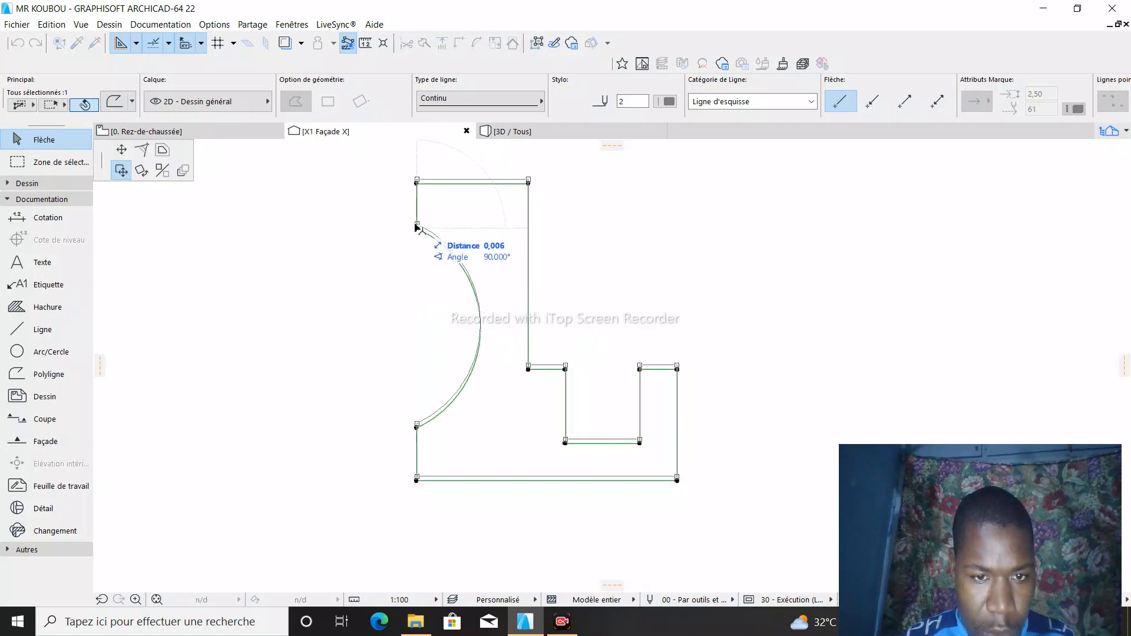
click(120, 151)
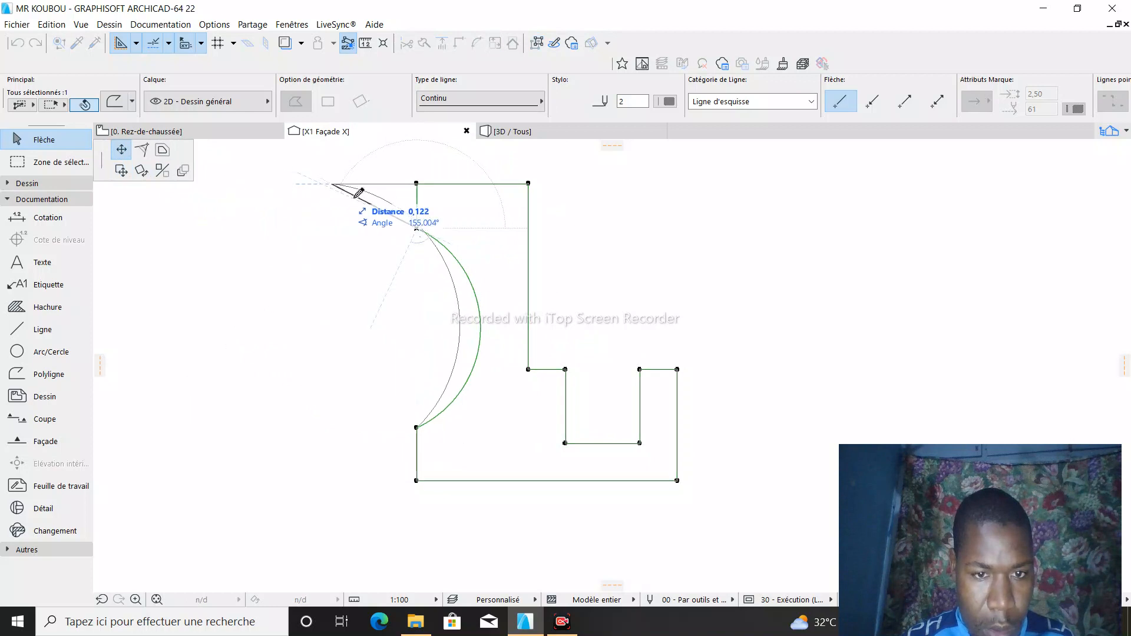
click(417, 220)
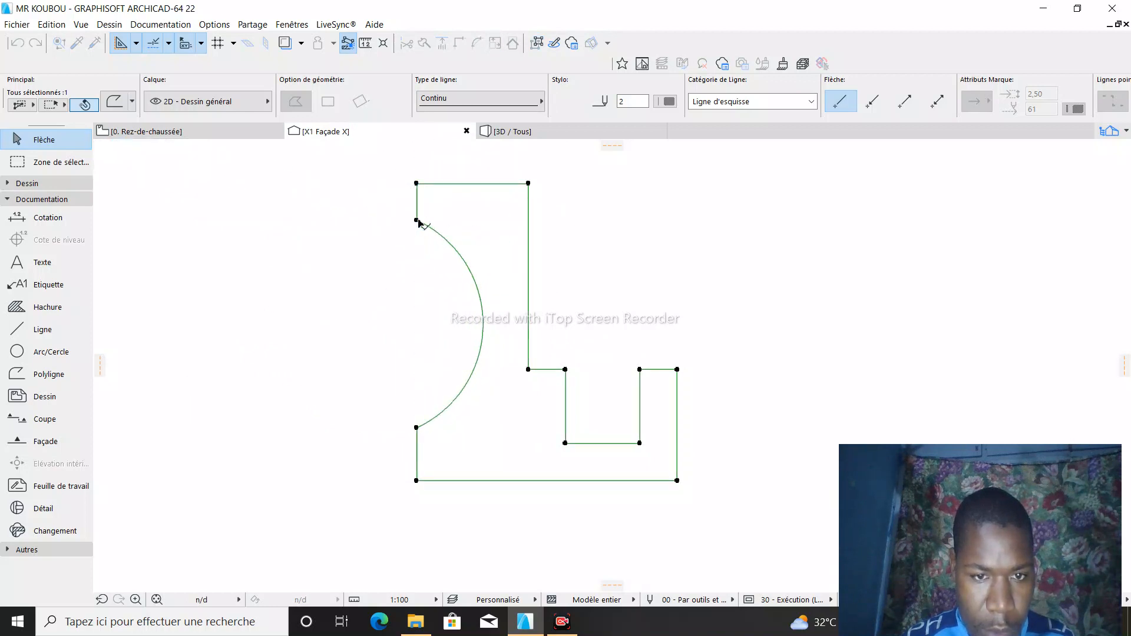
click(417, 428)
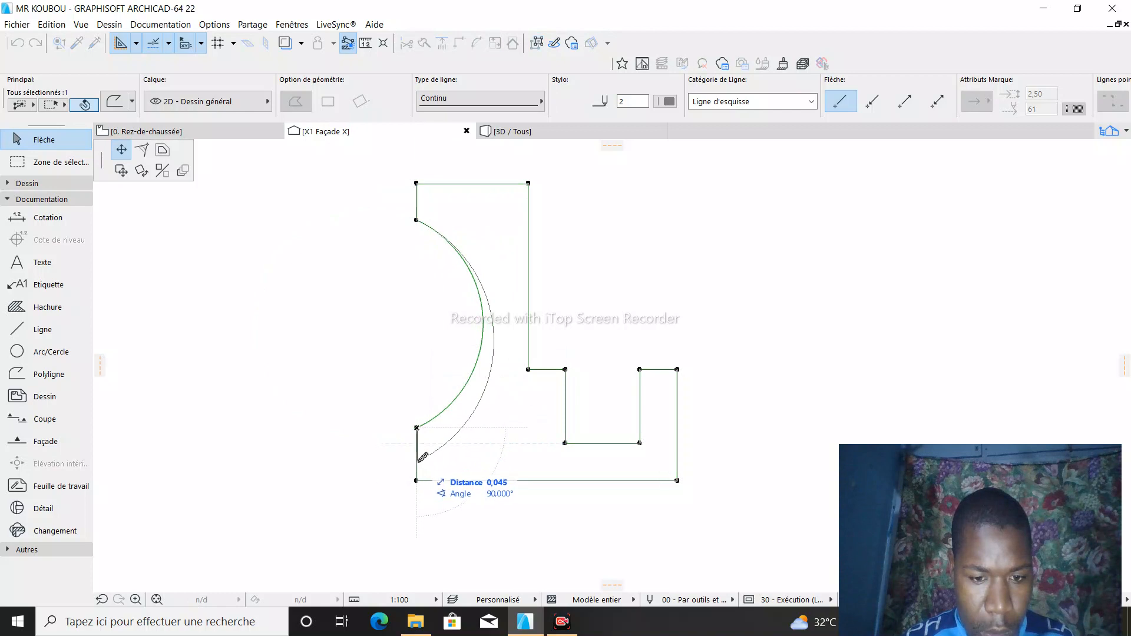
click(417, 459)
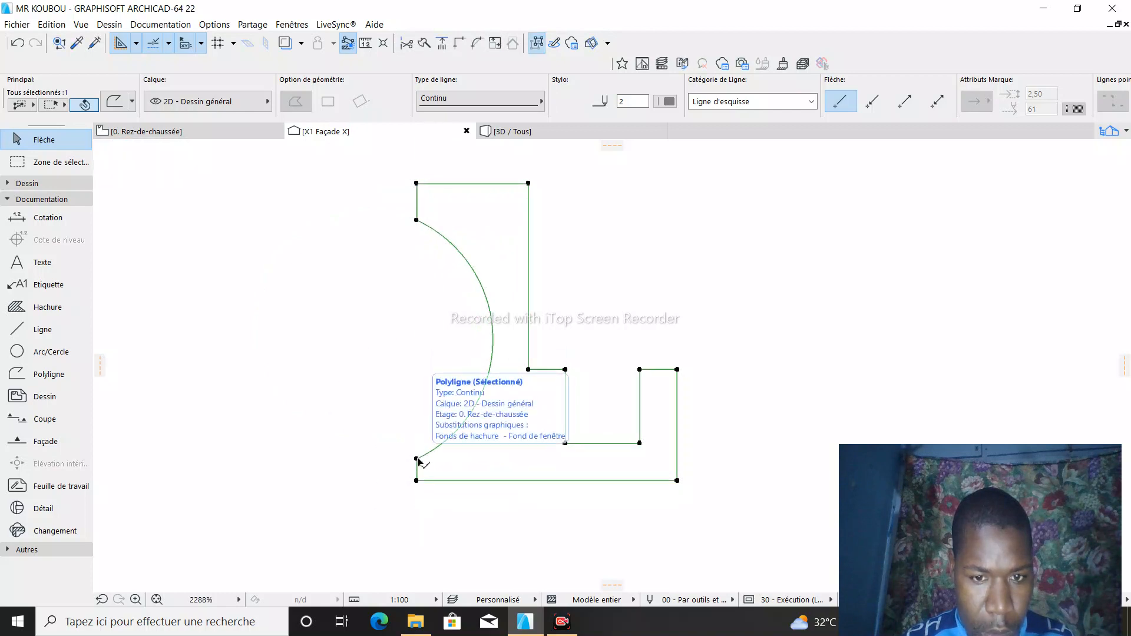
- Flatten the profile's inward arc slightly by pulling its midpoint back toward the open side, and deselect the polyline
click(494, 329)
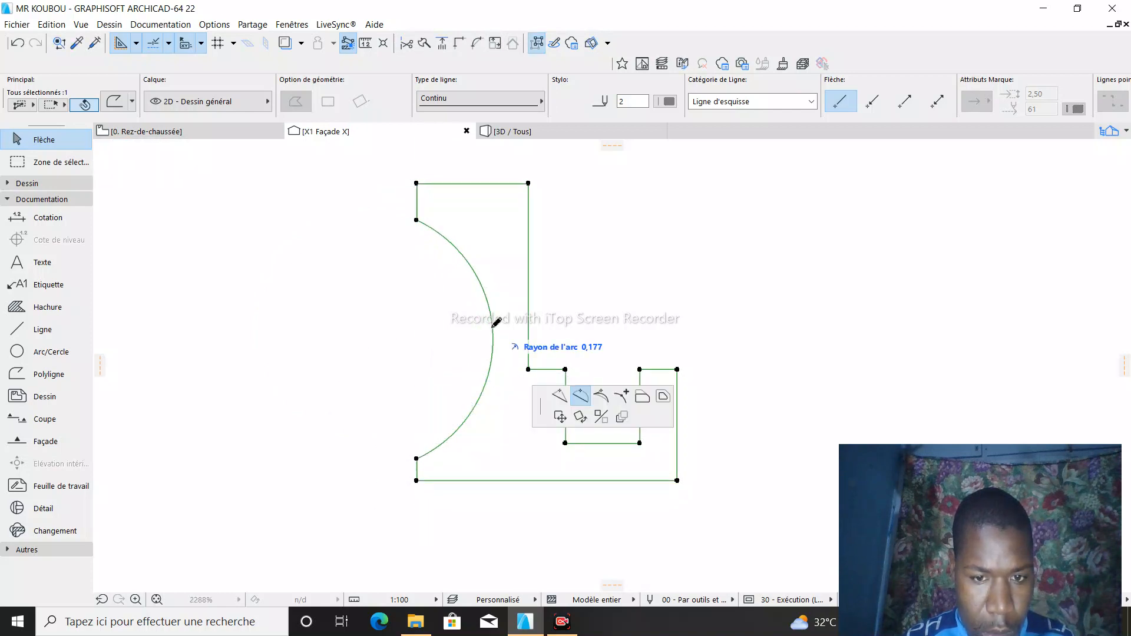
click(485, 329)
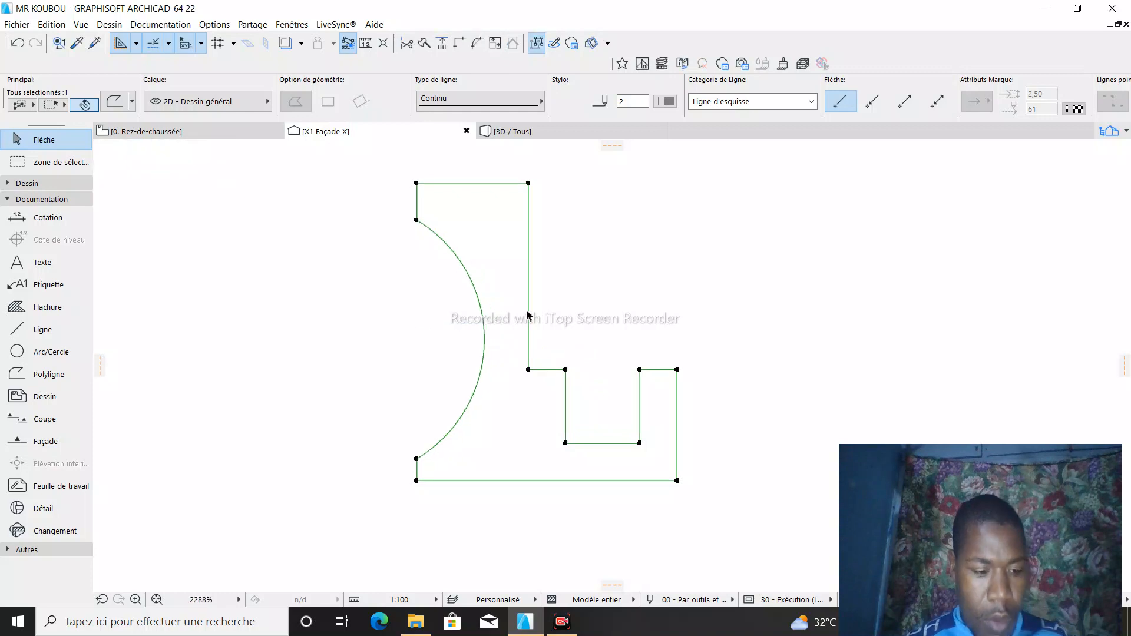
click(597, 282)
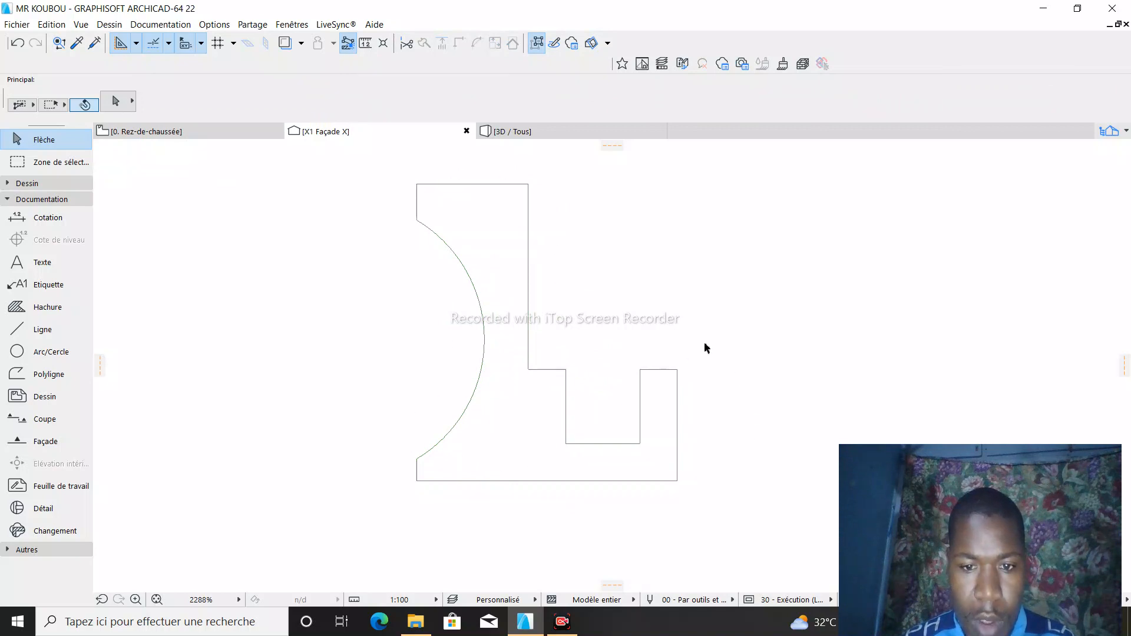
- Trace the profile's straight edges with the Forme (Morph) tool, from the upper-left corner clockwise to the lower end of the arc
click(26, 184)
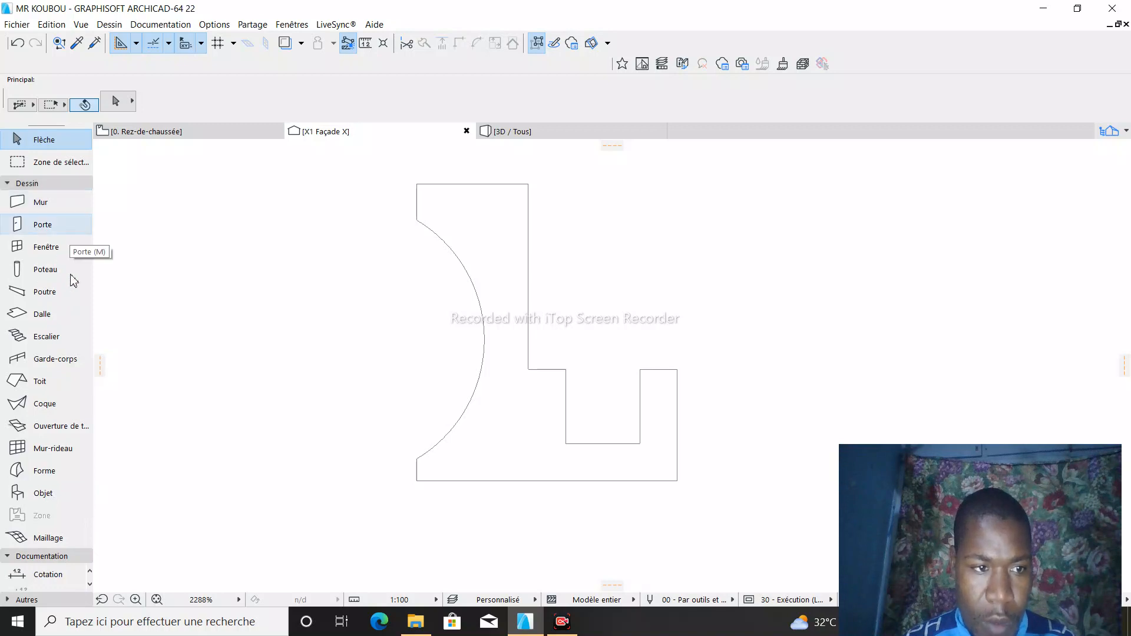
click(40, 475)
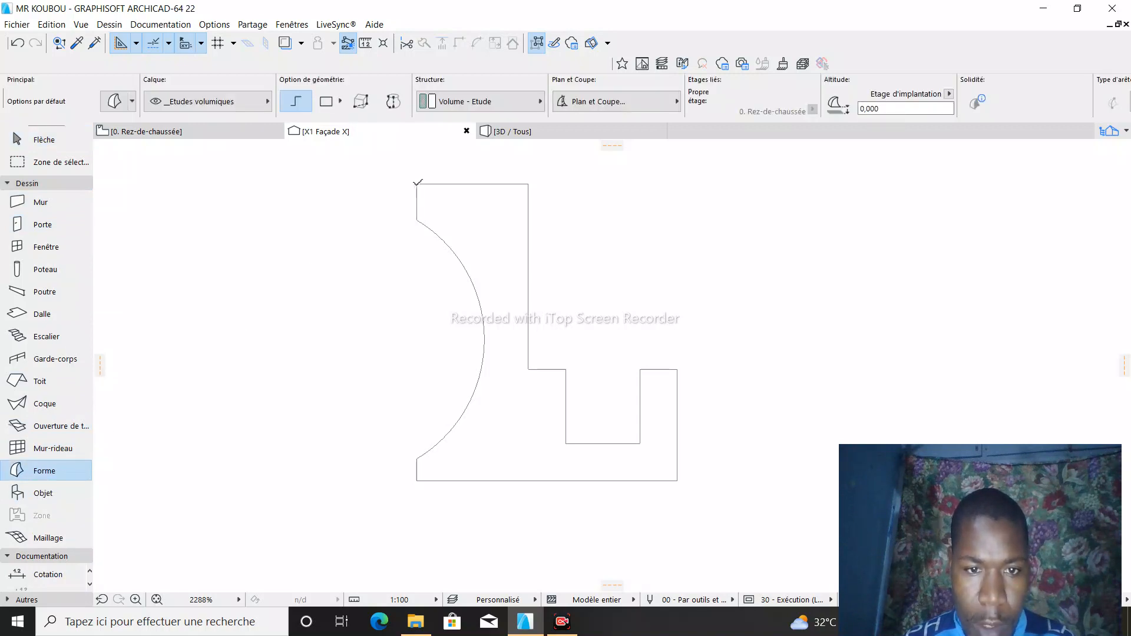
click(417, 184)
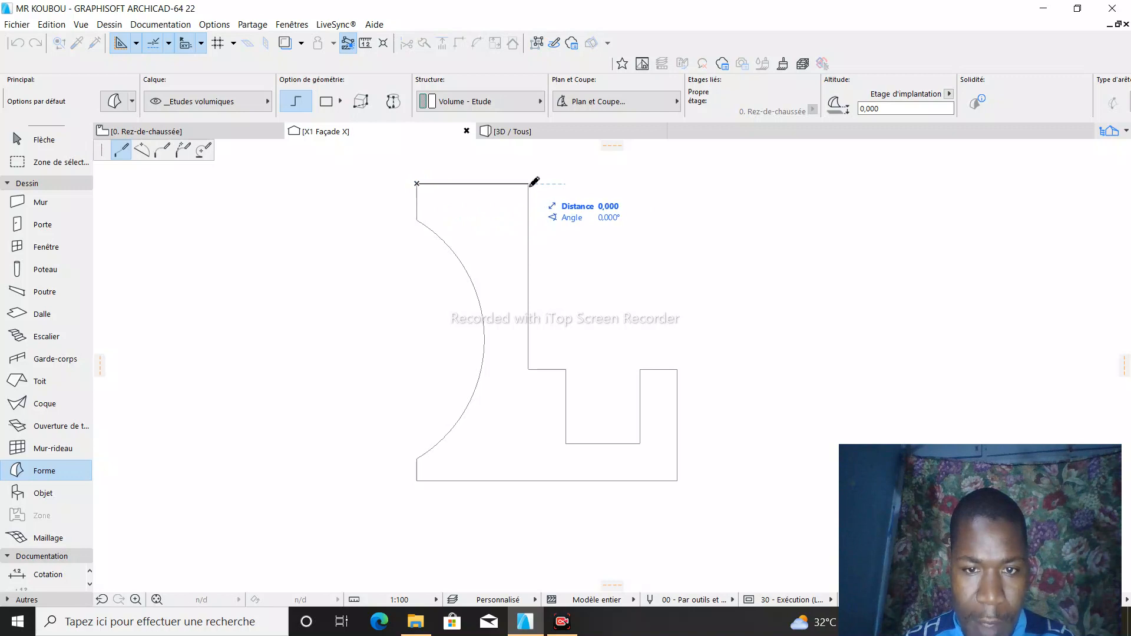
click(528, 184)
click(529, 369)
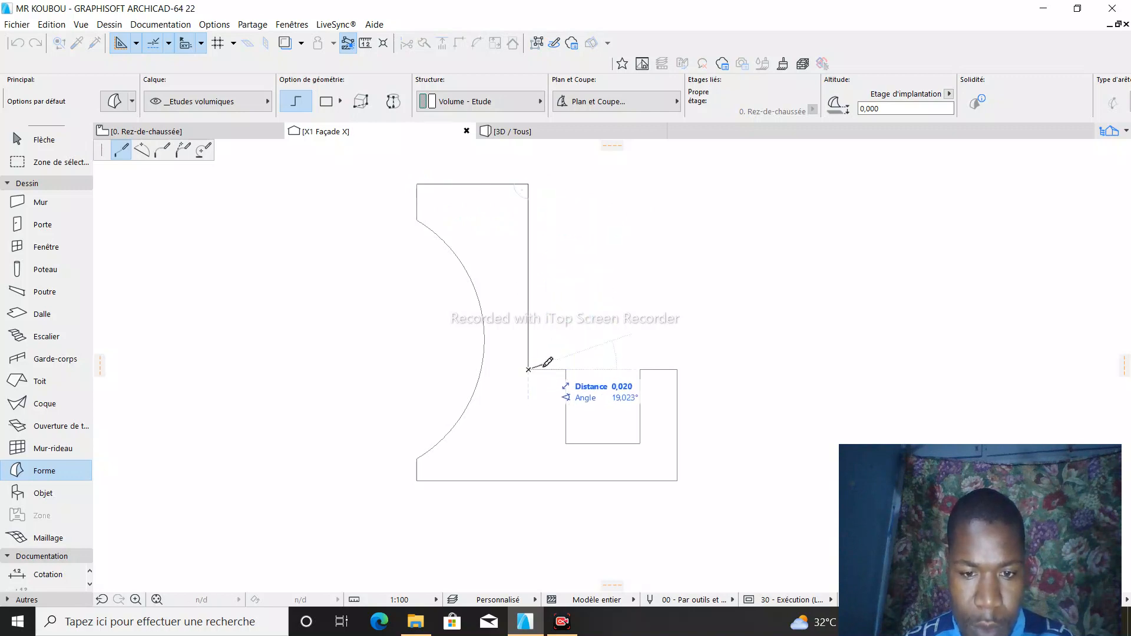
click(566, 369)
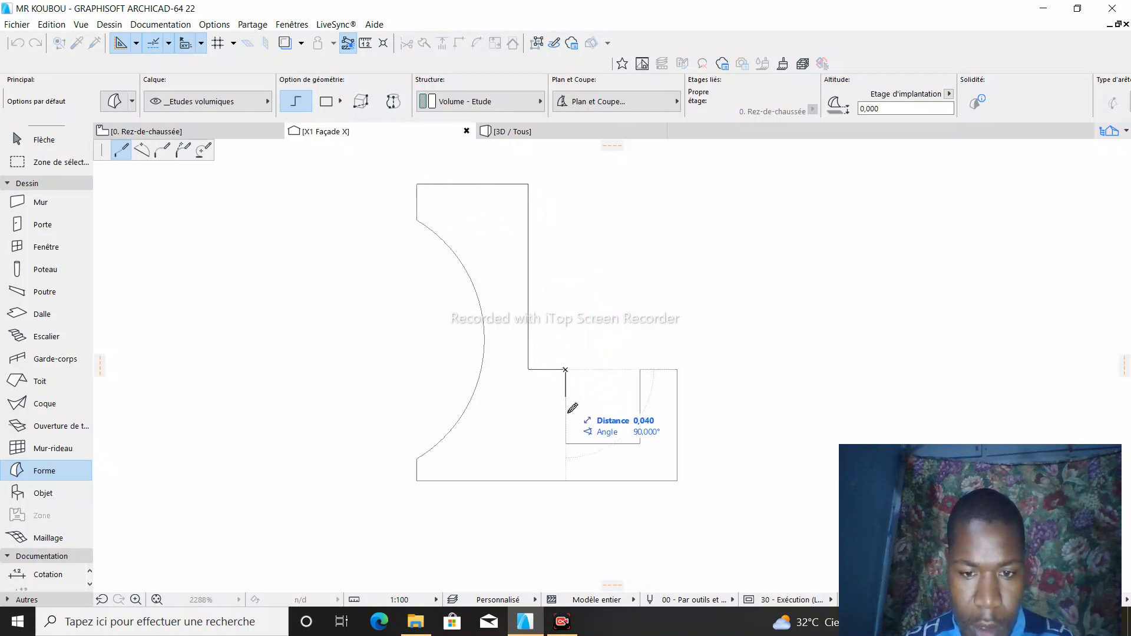
click(566, 444)
click(639, 443)
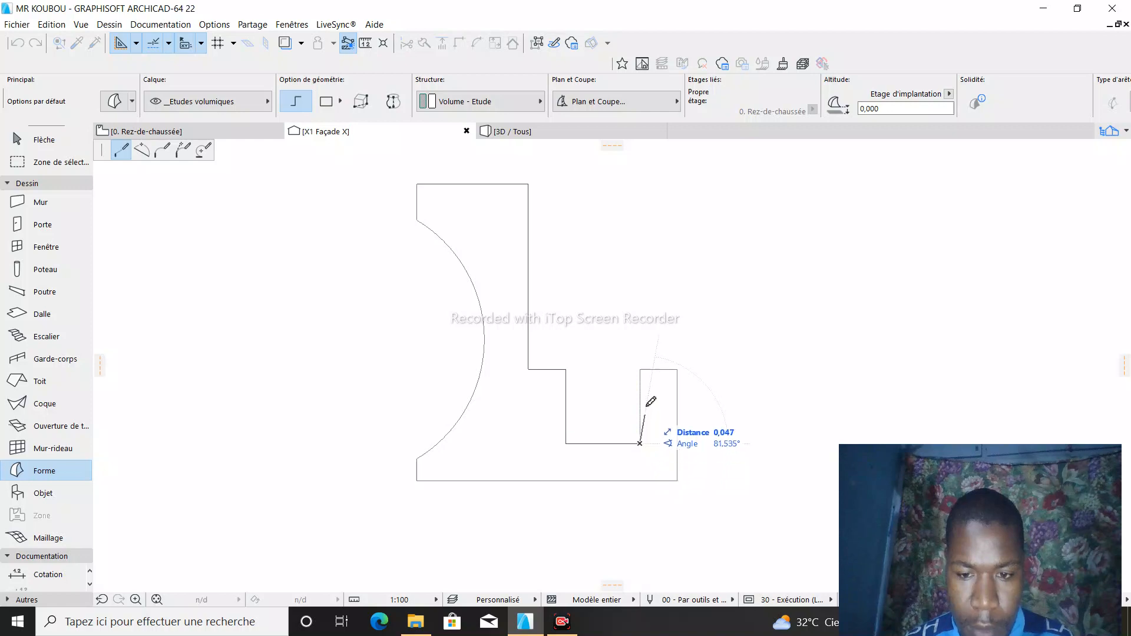
click(639, 369)
click(677, 369)
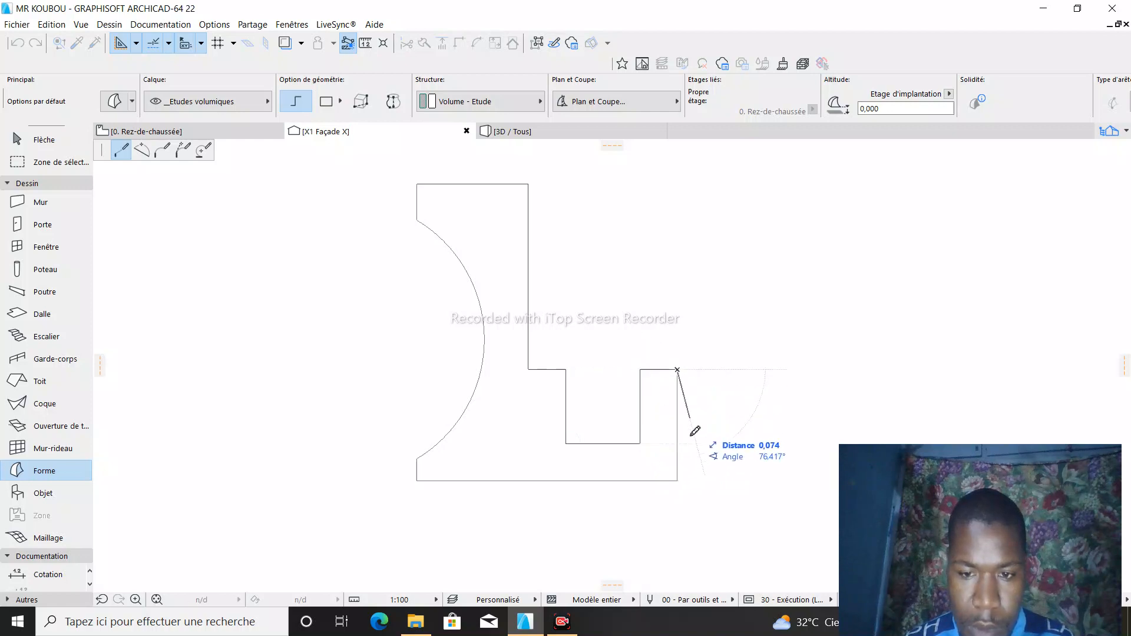
click(677, 480)
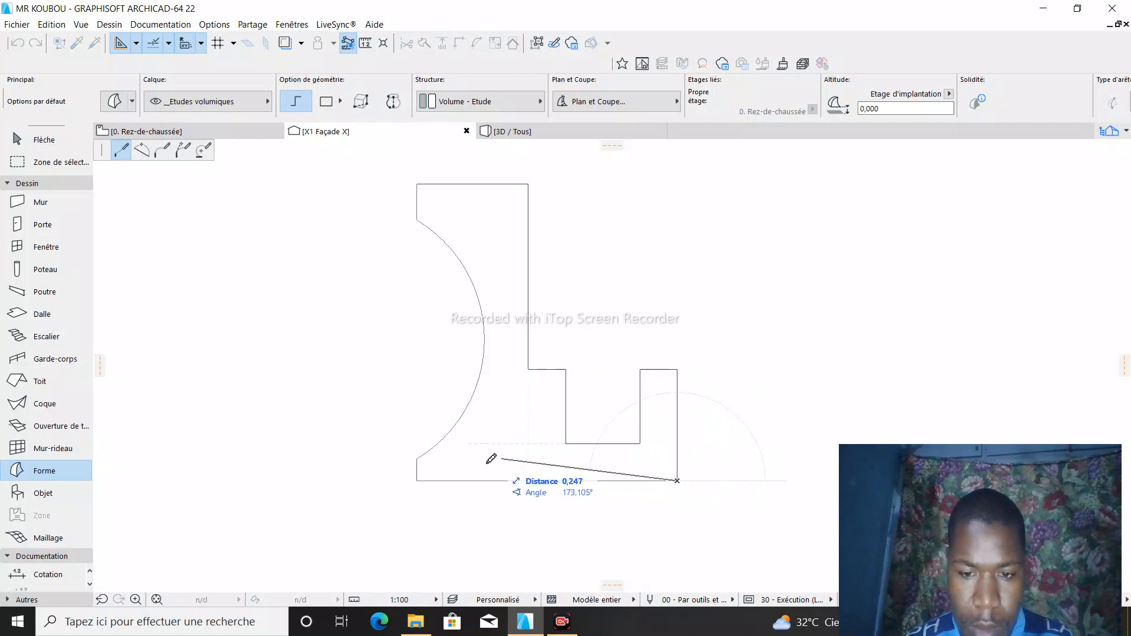
click(416, 481)
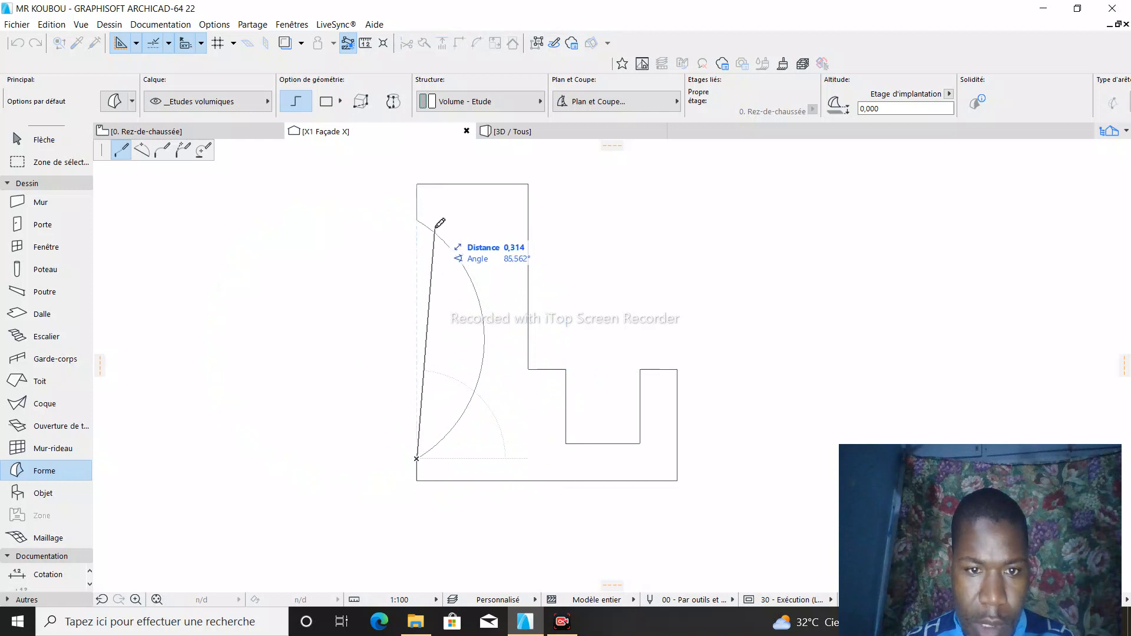
- Continue the Forme outline along the profile's curved side with a three-point arc segment
click(147, 152)
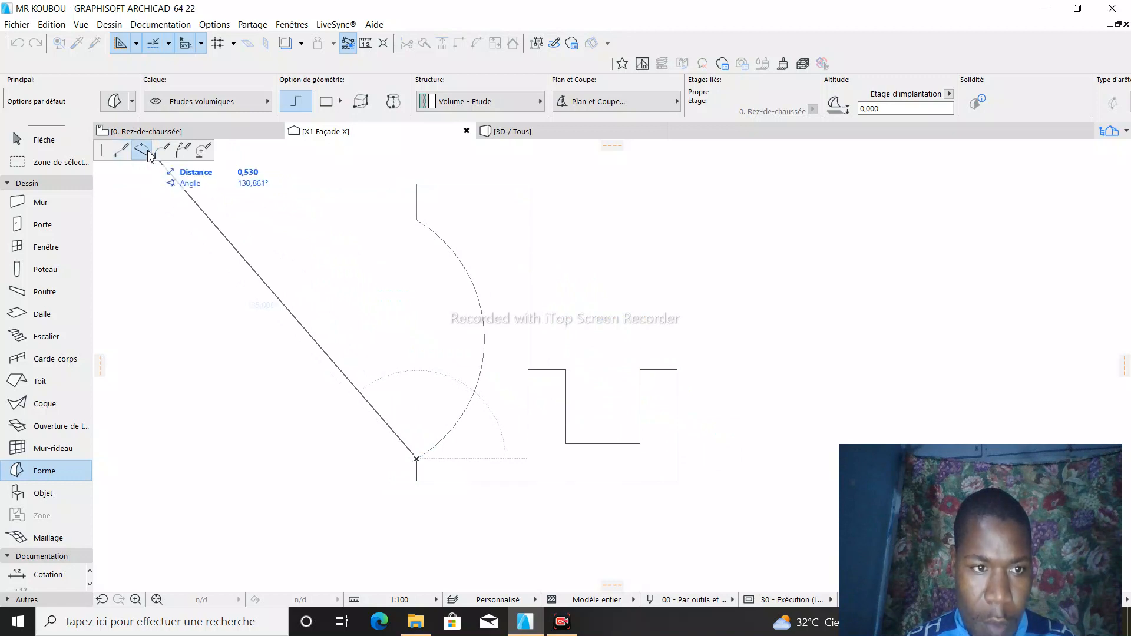
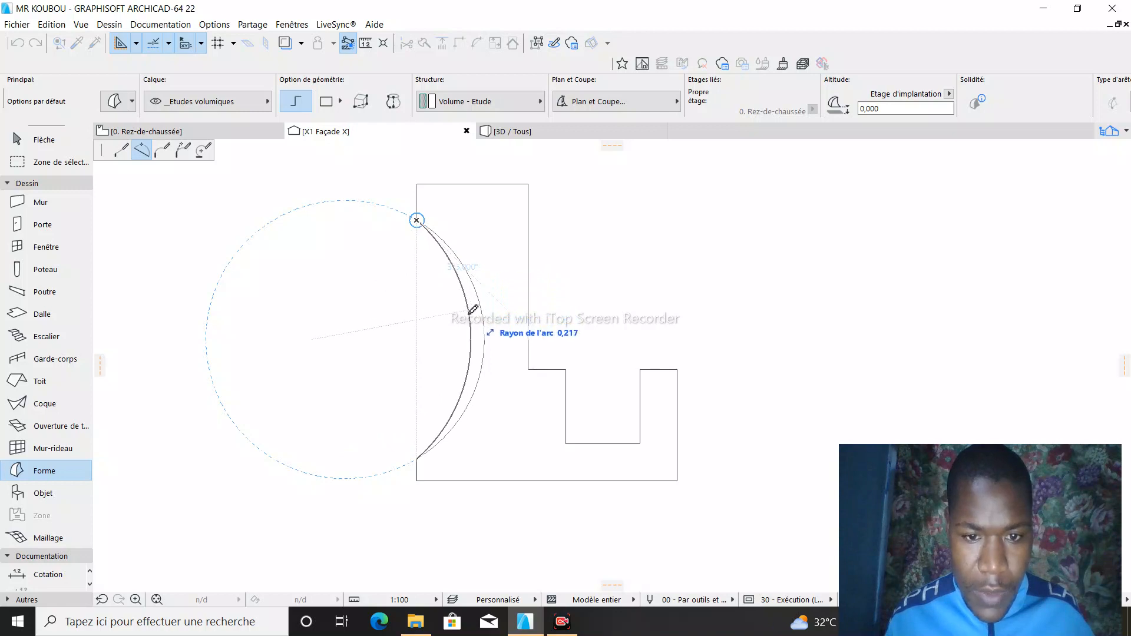
- Fit the Forme's arc segment onto the profile's curved side with a radius of about 0,188
scroll(489, 333, up, 3)
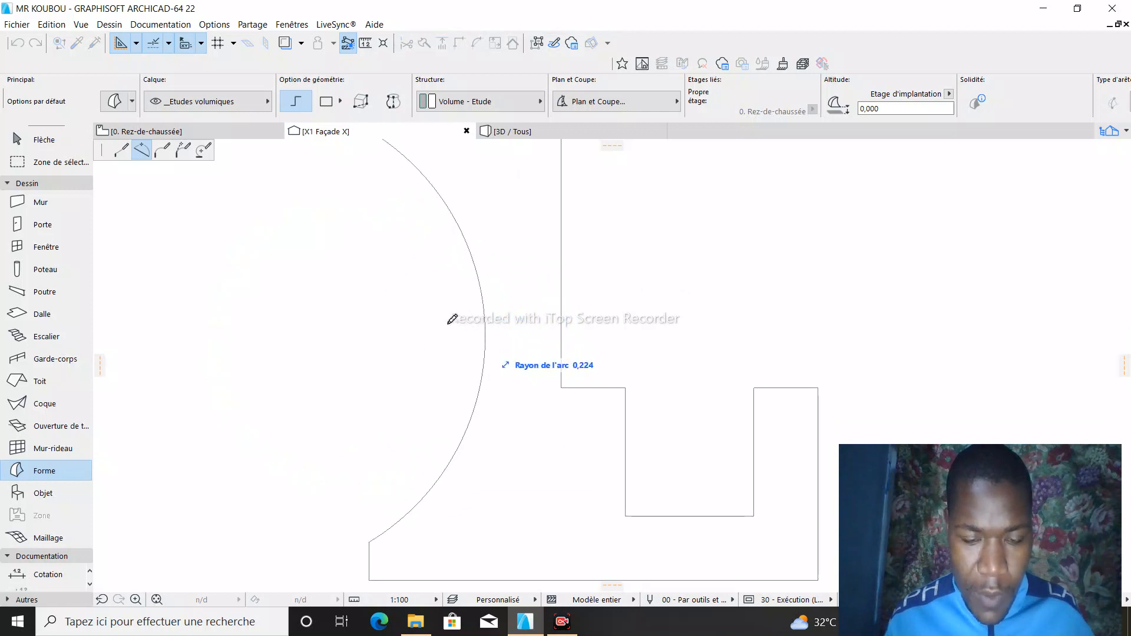
scroll(489, 323, up, 2)
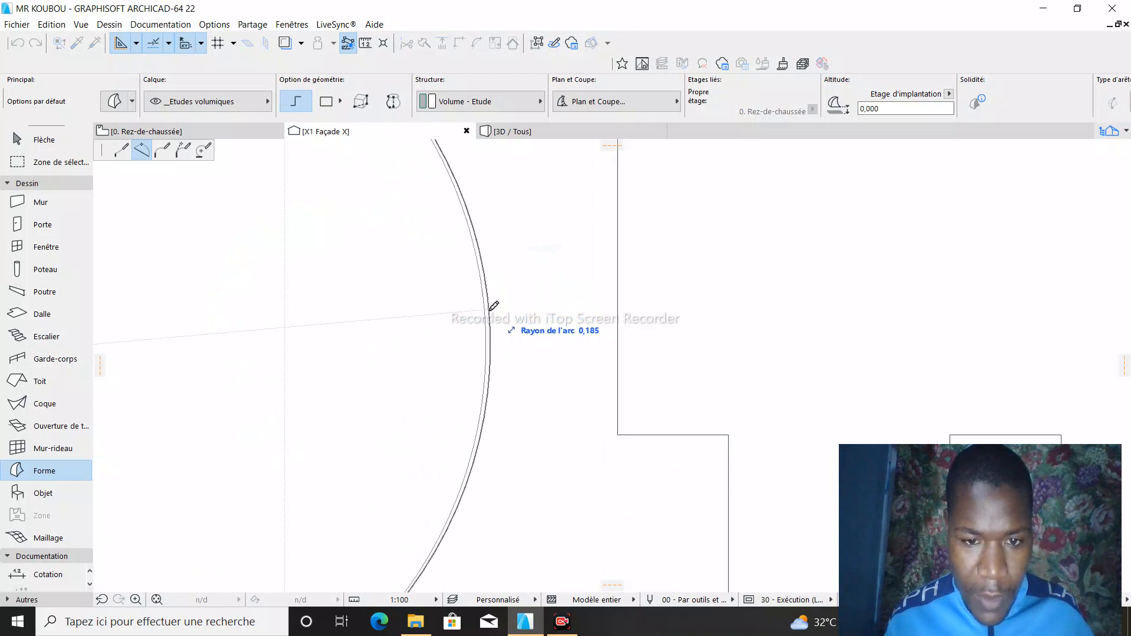
scroll(487, 341, down, 2)
scroll(489, 333, up, 3)
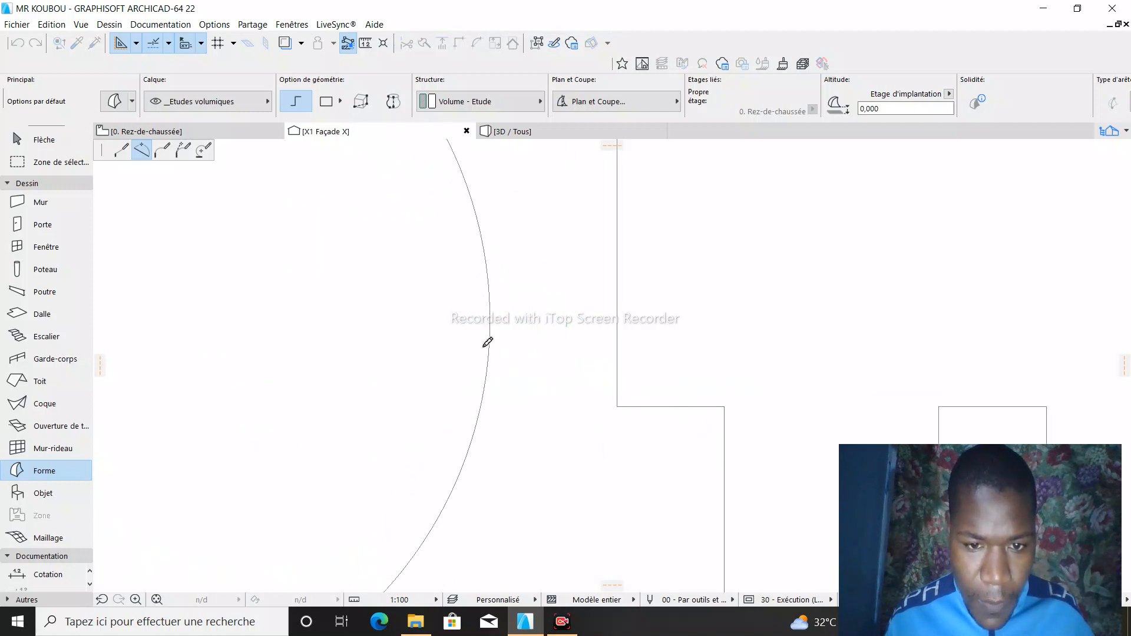
scroll(510, 319, down, 3)
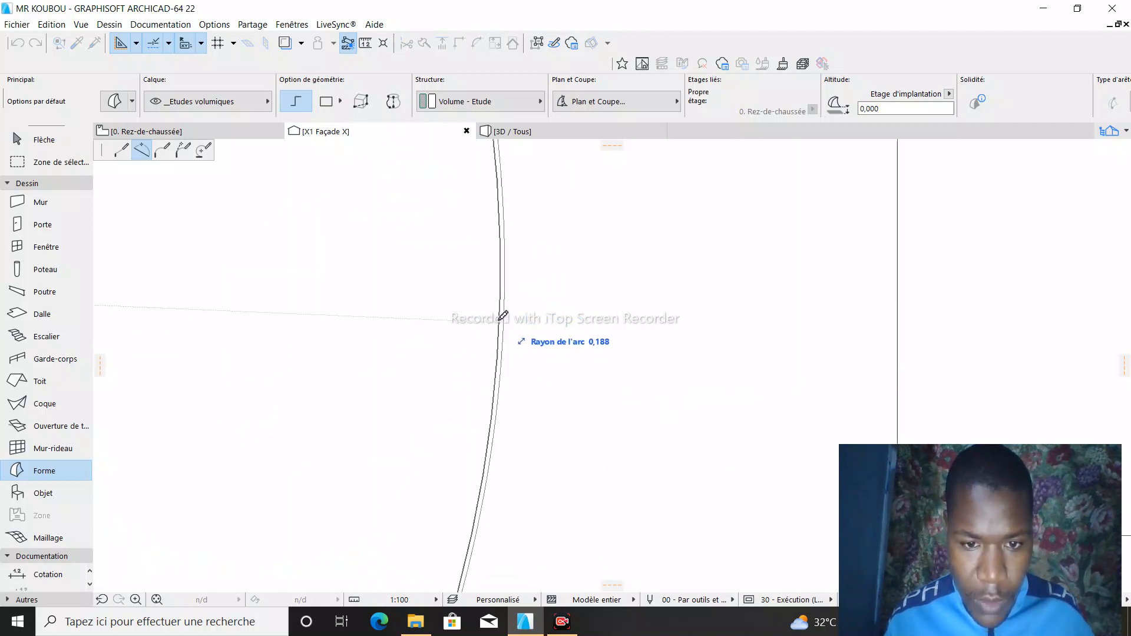
scroll(501, 279, down, 4)
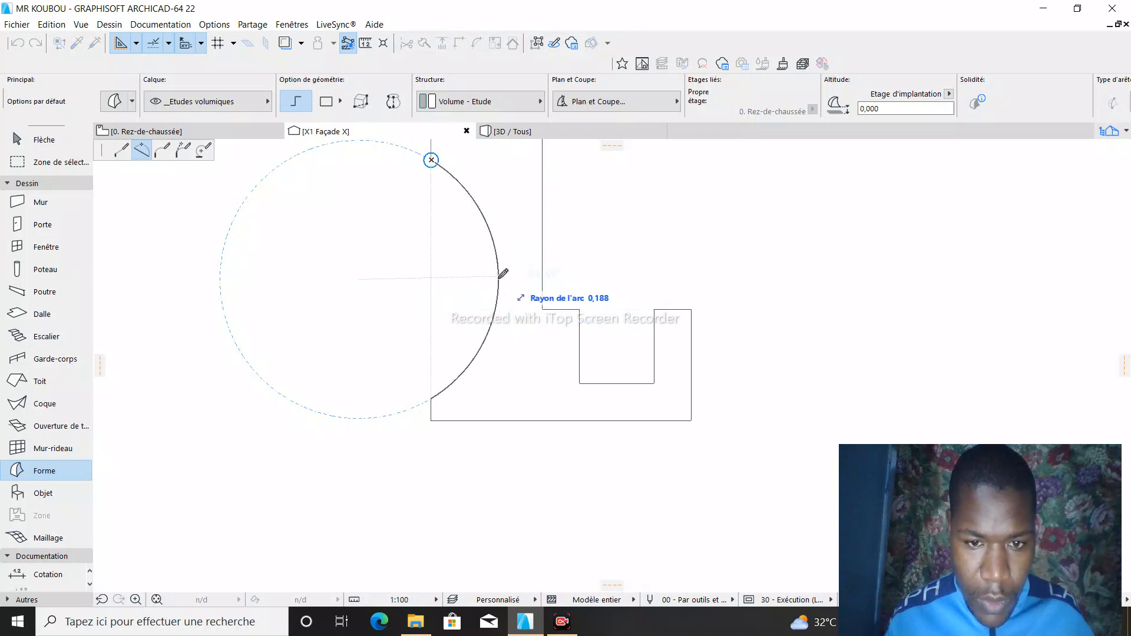
click(501, 277)
scroll(487, 341, down, 4)
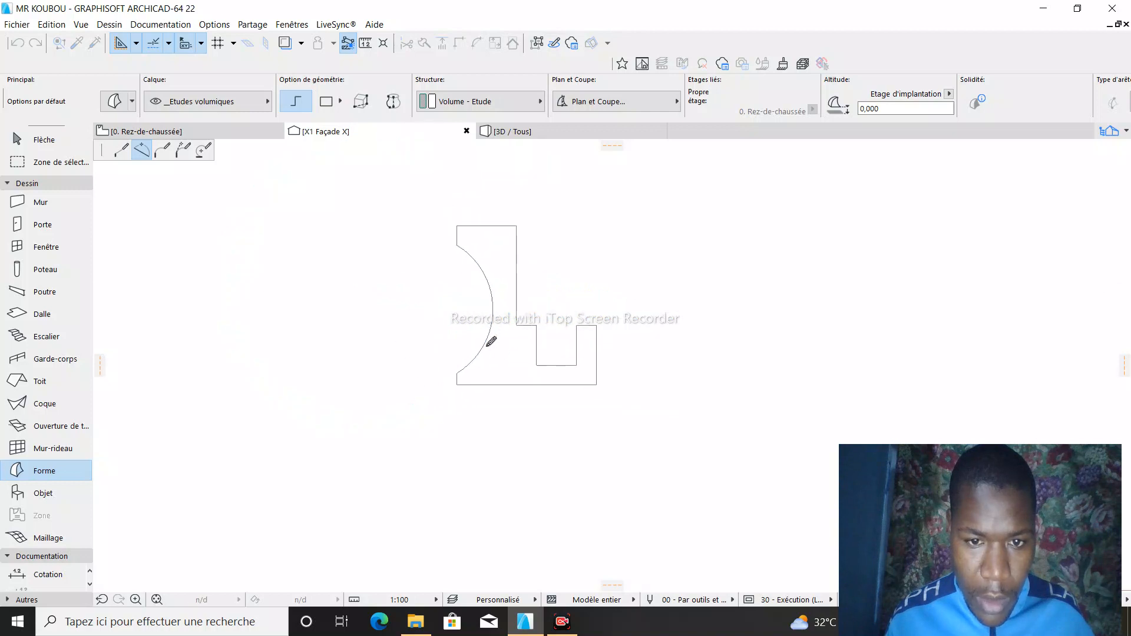
- Close the Forme outline with a straight segment about 0,049 long up to the profile's upper-left corner, and leave the Forme tool
scroll(488, 259, up, 3)
scroll(452, 200, up, 1)
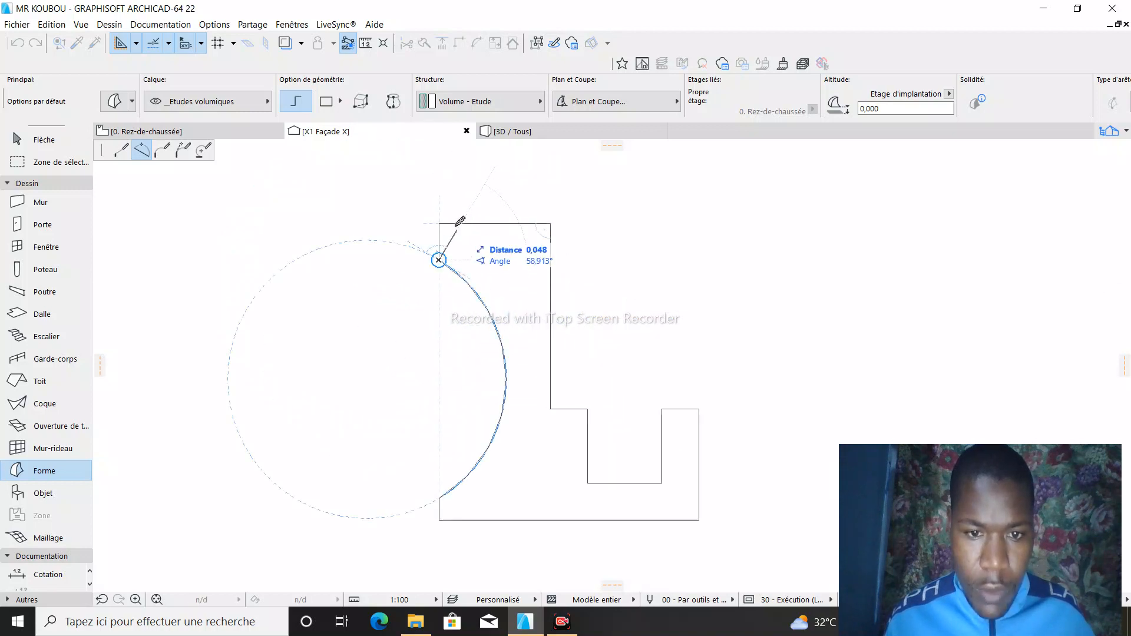
scroll(448, 205, up, 2)
scroll(443, 200, down, 2)
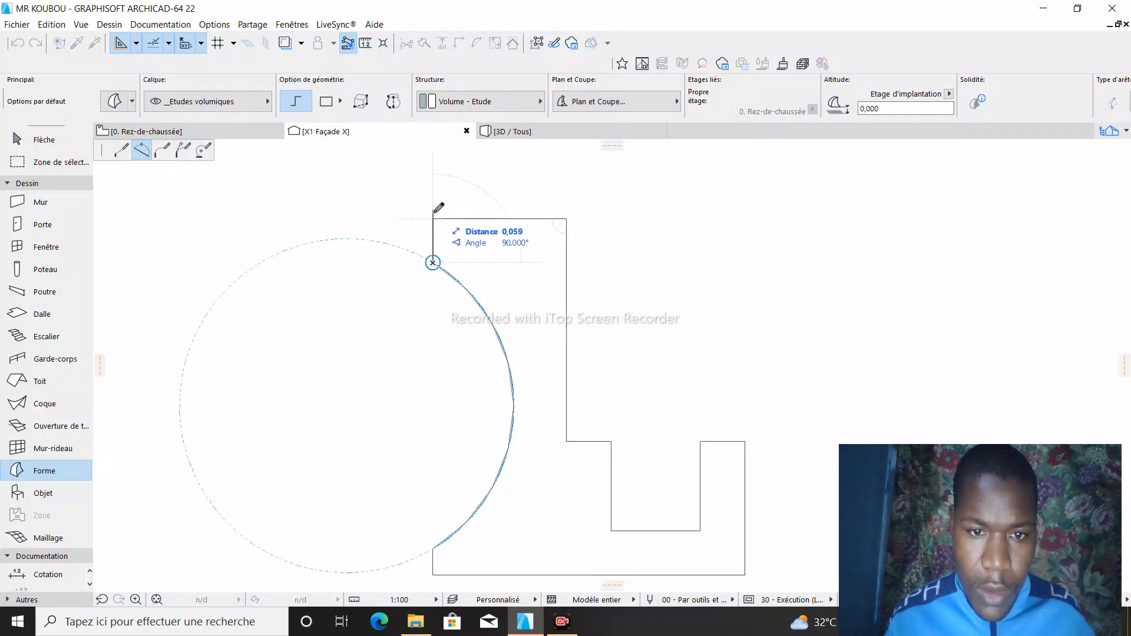
scroll(439, 208, up, 2)
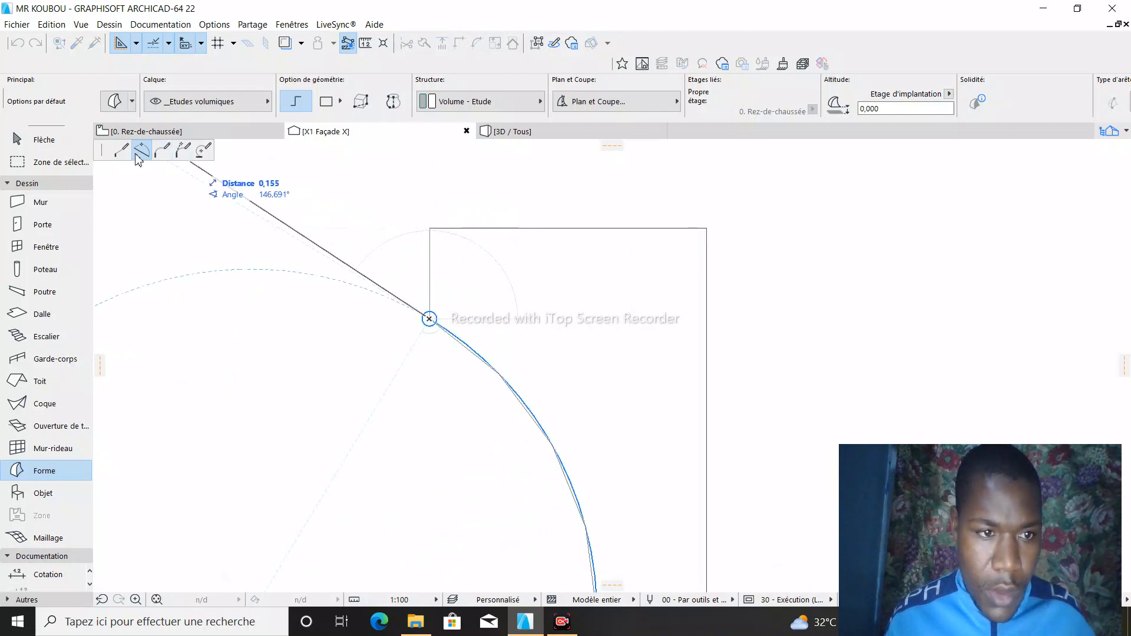
scroll(377, 242, down, 2)
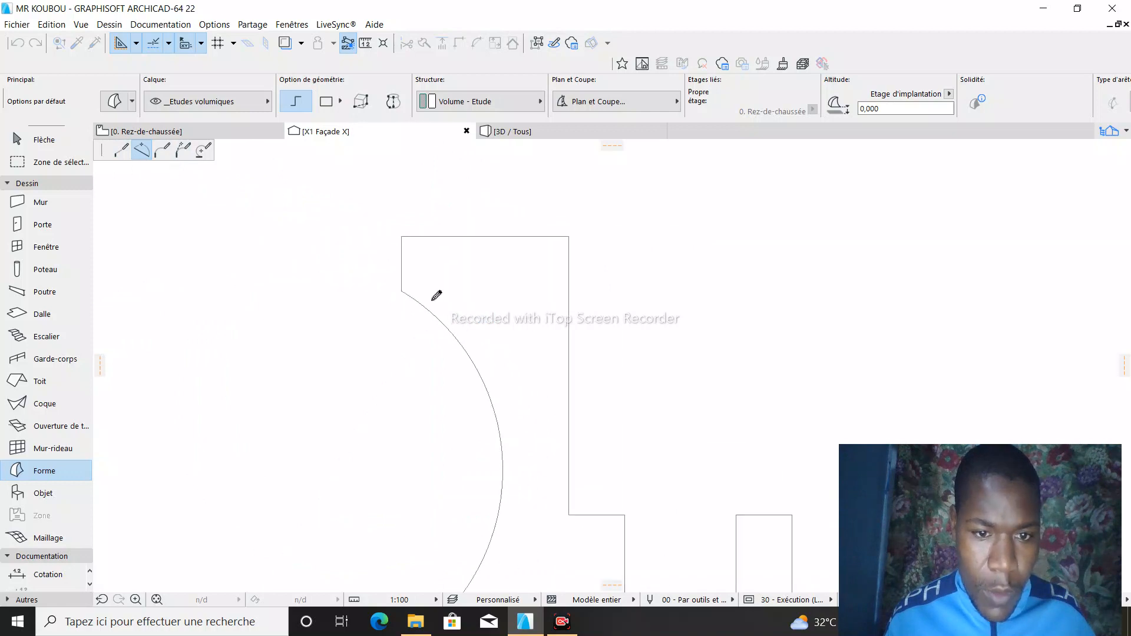
scroll(492, 336, down, 2)
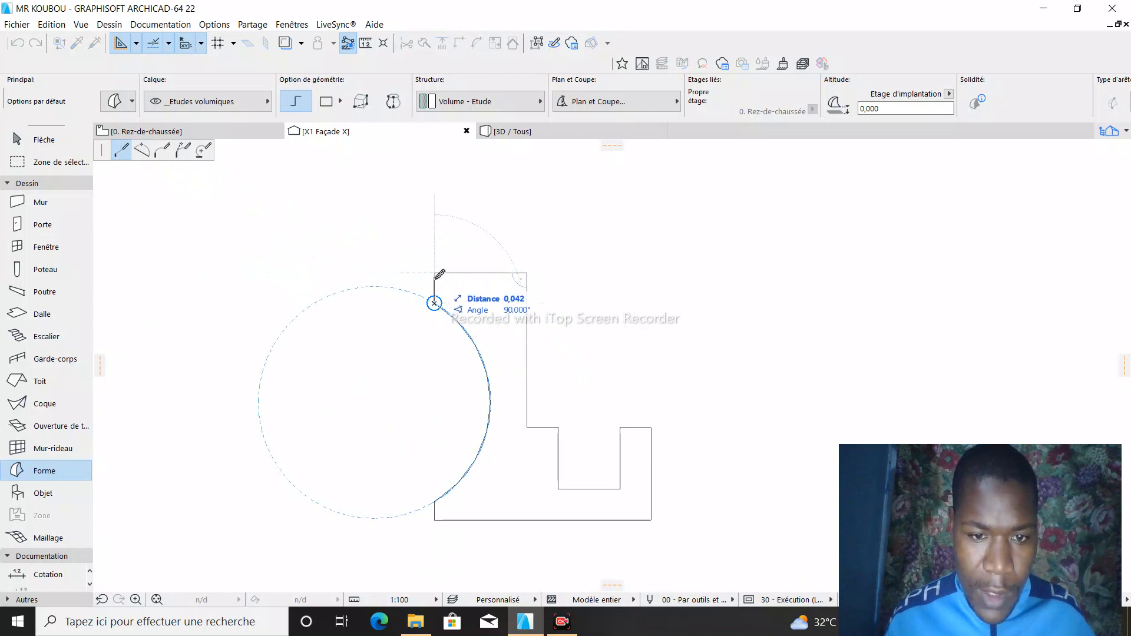
scroll(440, 274, up, 4)
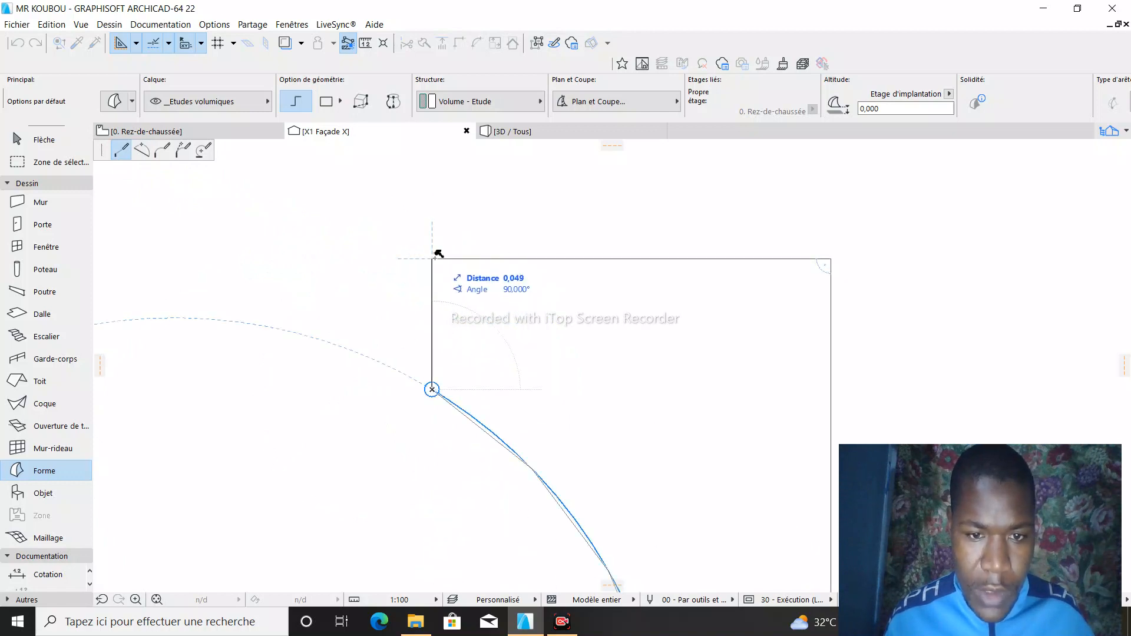
click(437, 257)
scroll(437, 257, down, 5)
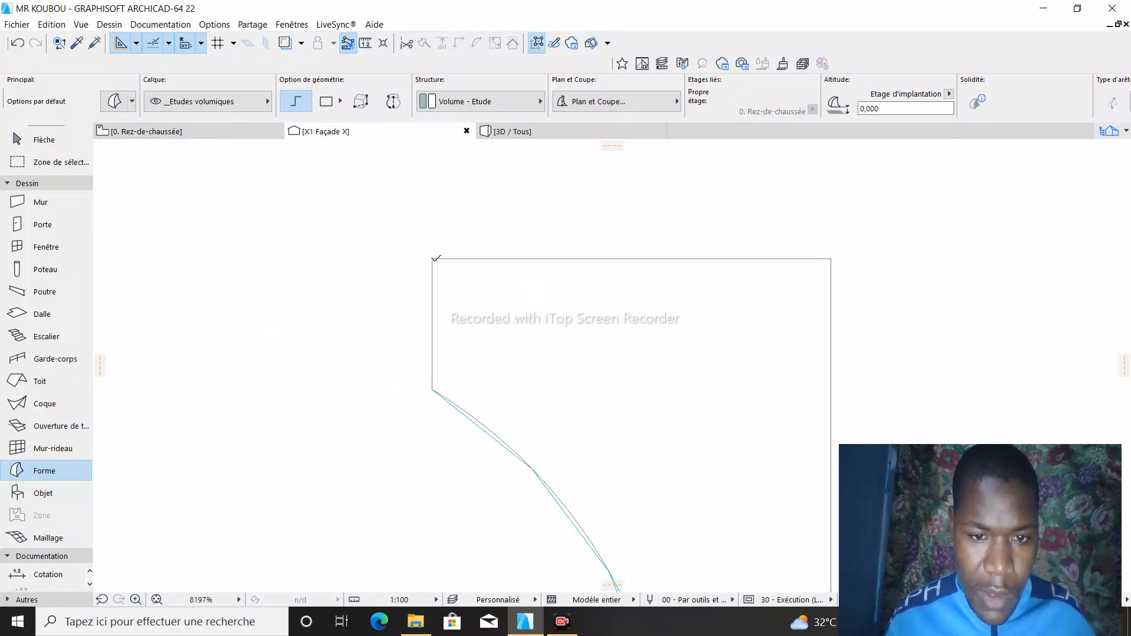
scroll(512, 341, up, 4)
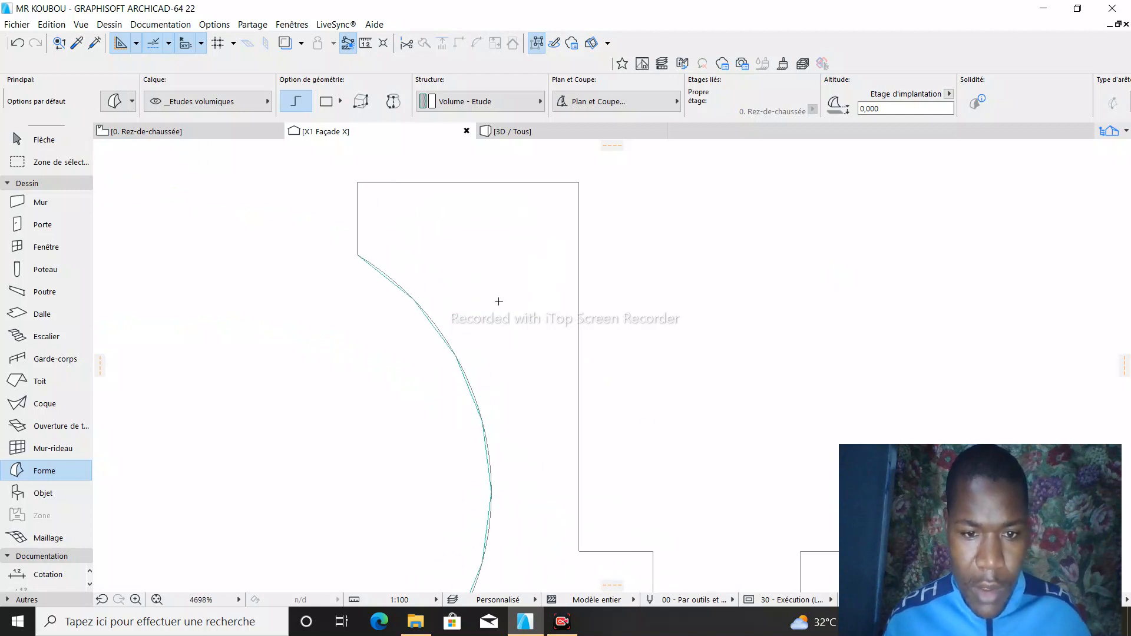
key(Escape)
scroll(501, 293, down, 7)
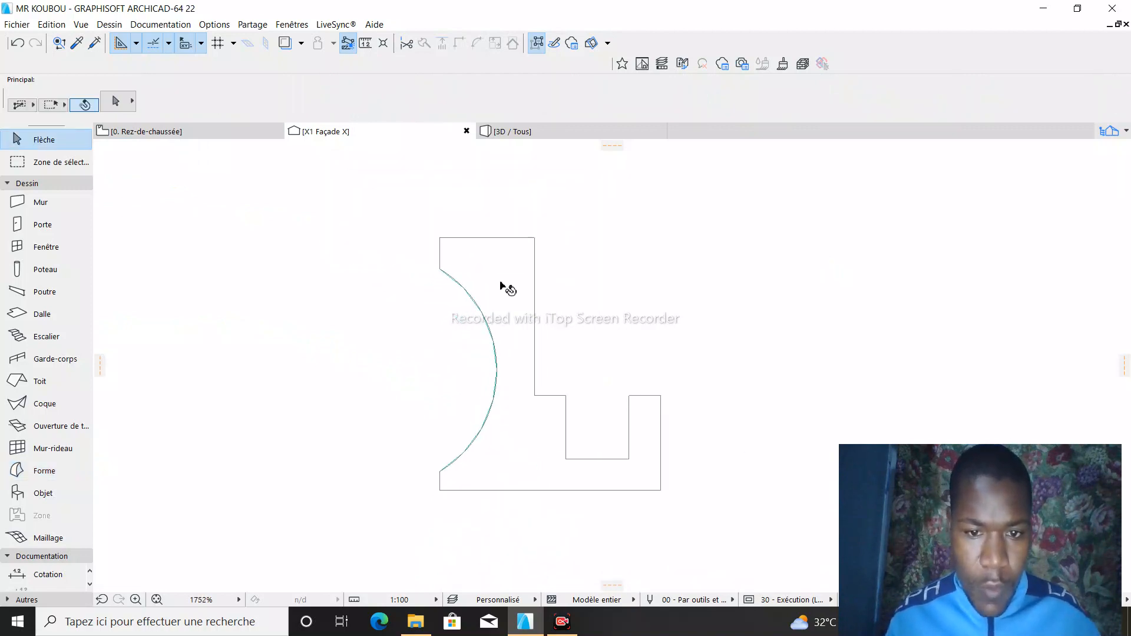
- Select the traced Forme and examine its faceted curve and its position relative to the roof edge
click(500, 301)
scroll(504, 302, up, 5)
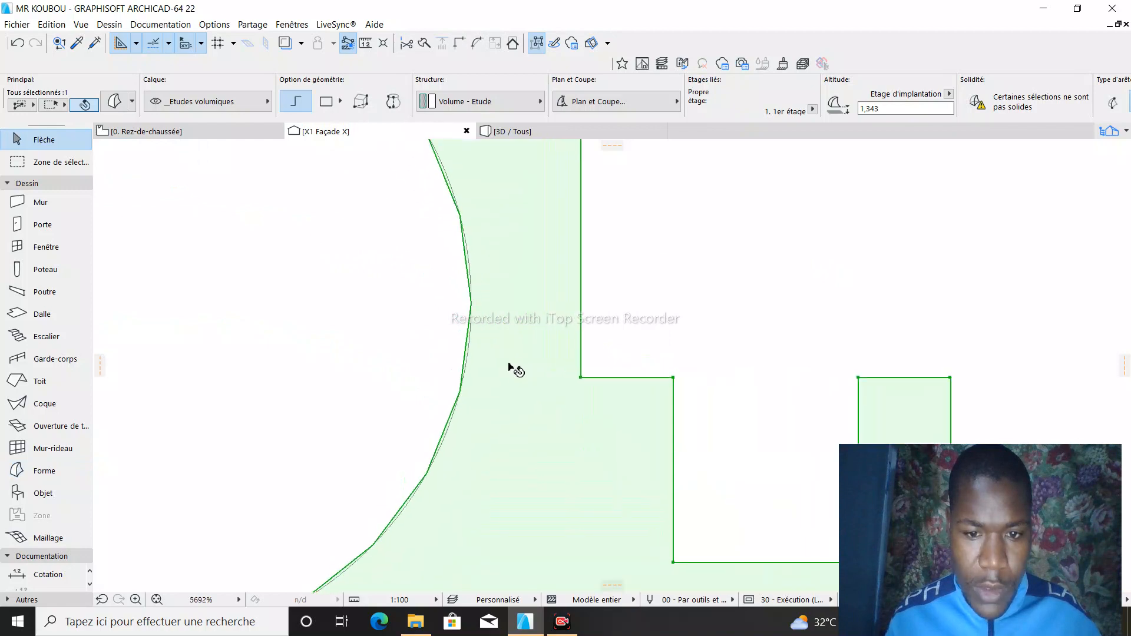
scroll(425, 379, down, 2)
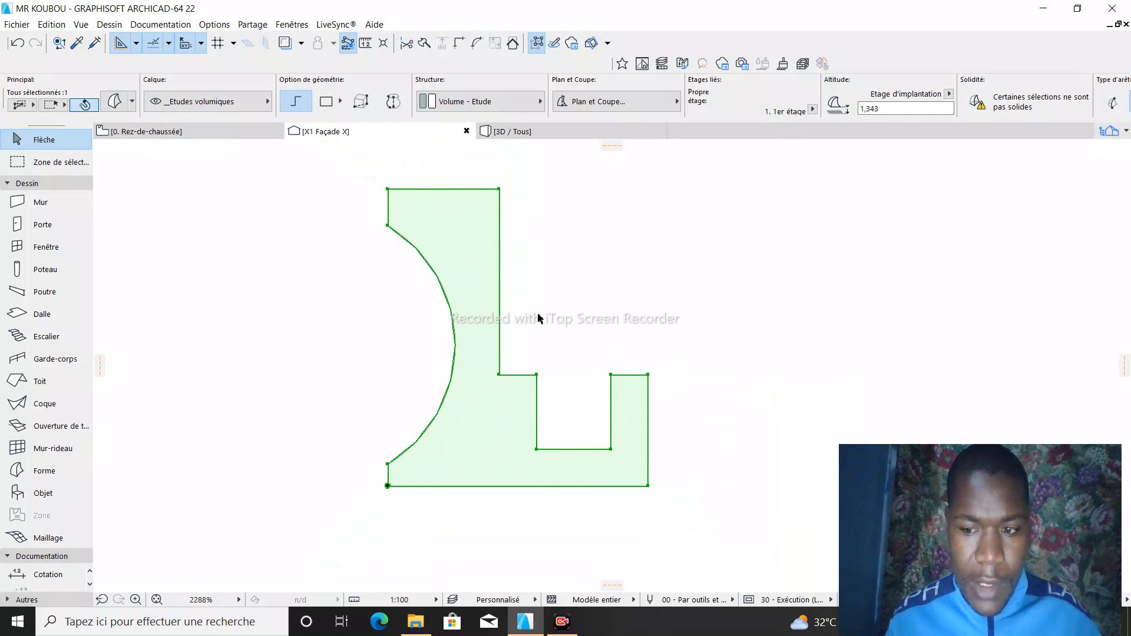
scroll(507, 283, down, 3)
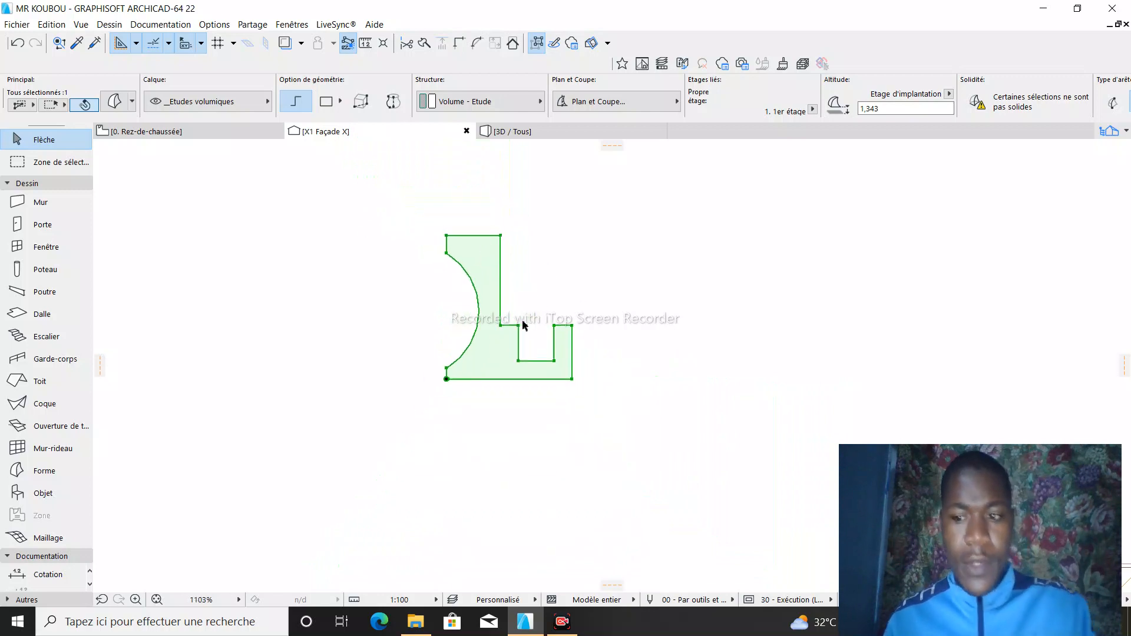
scroll(554, 283, down, 2)
scroll(565, 289, up, 2)
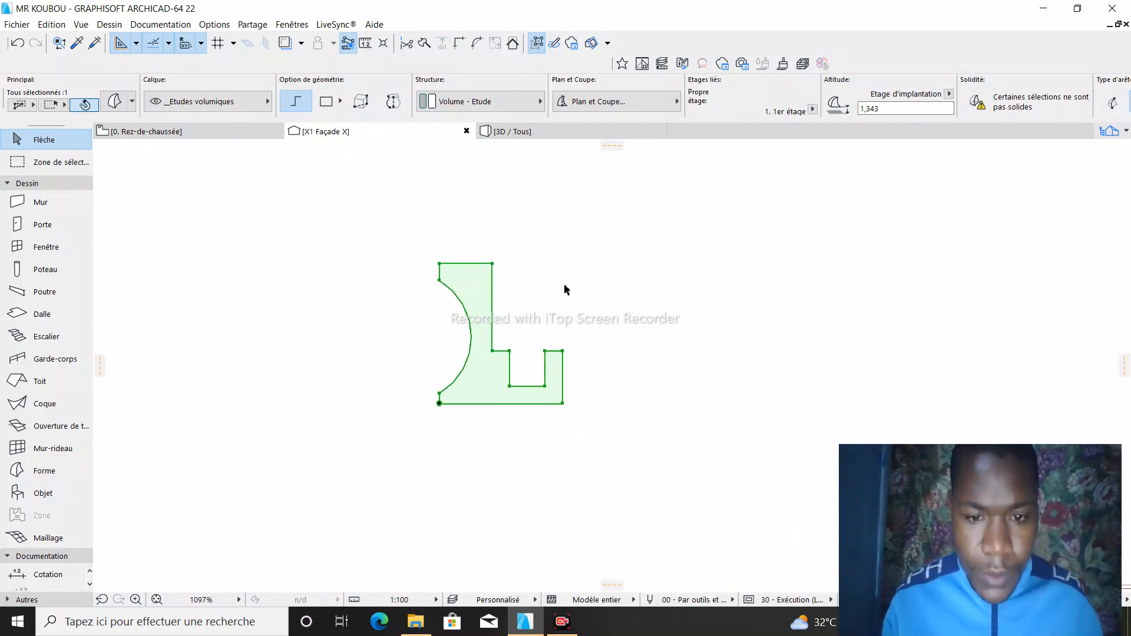
scroll(510, 274, down, 2)
scroll(567, 263, up, 2)
scroll(524, 256, down, 5)
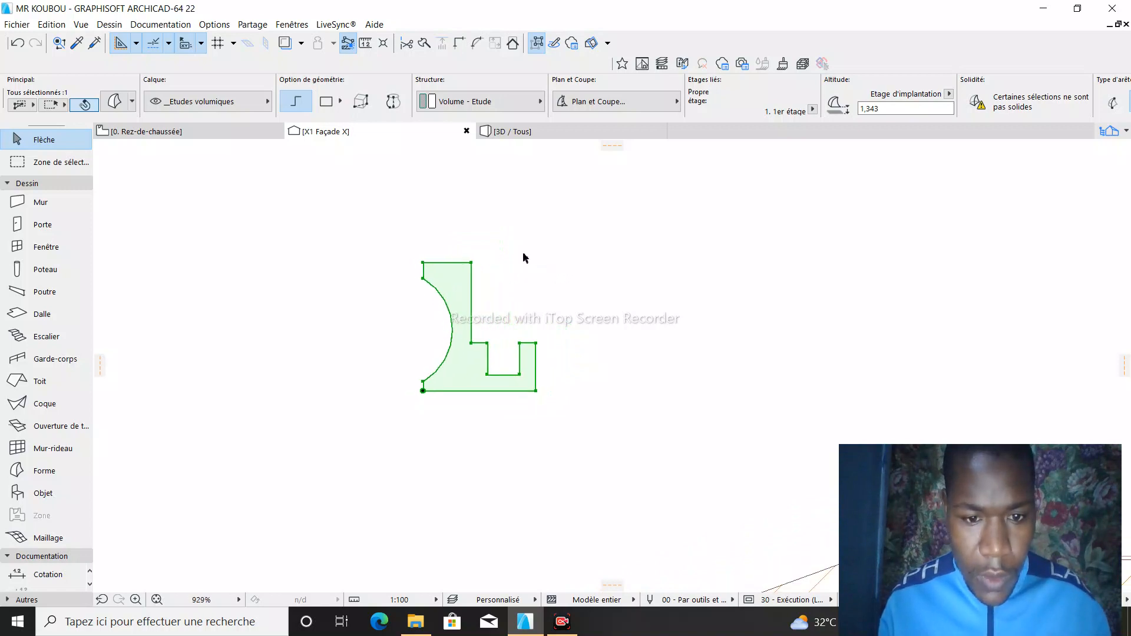
scroll(494, 341, up, 2)
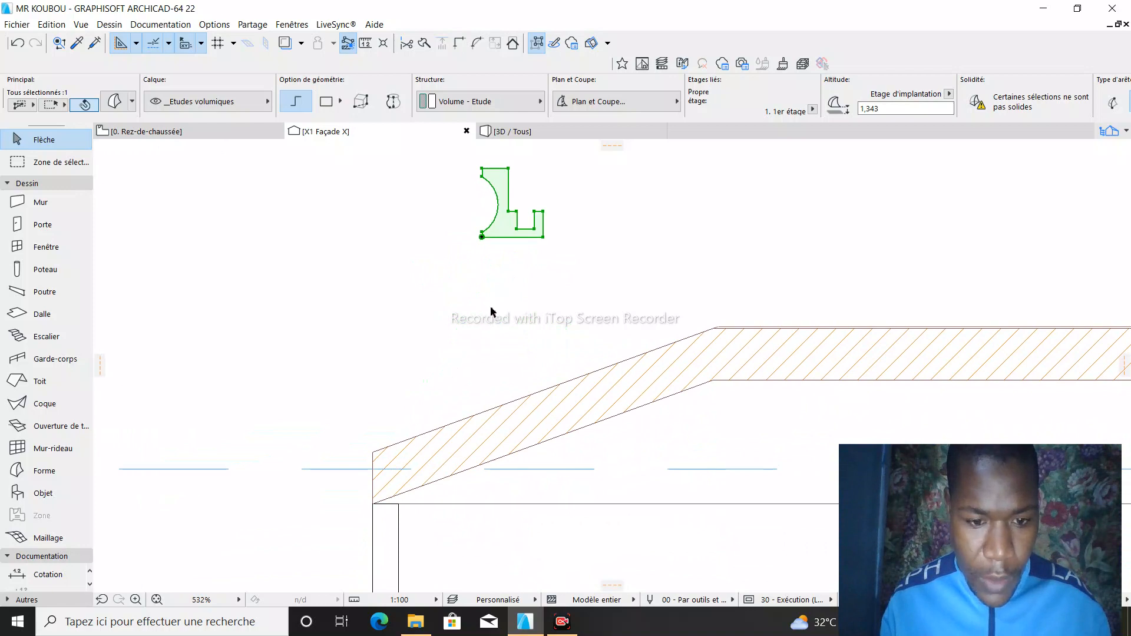
- Select the profile polyline together with its Forme, and try to move them from the profile's inner corner
click(560, 331)
scroll(579, 283, down, 1)
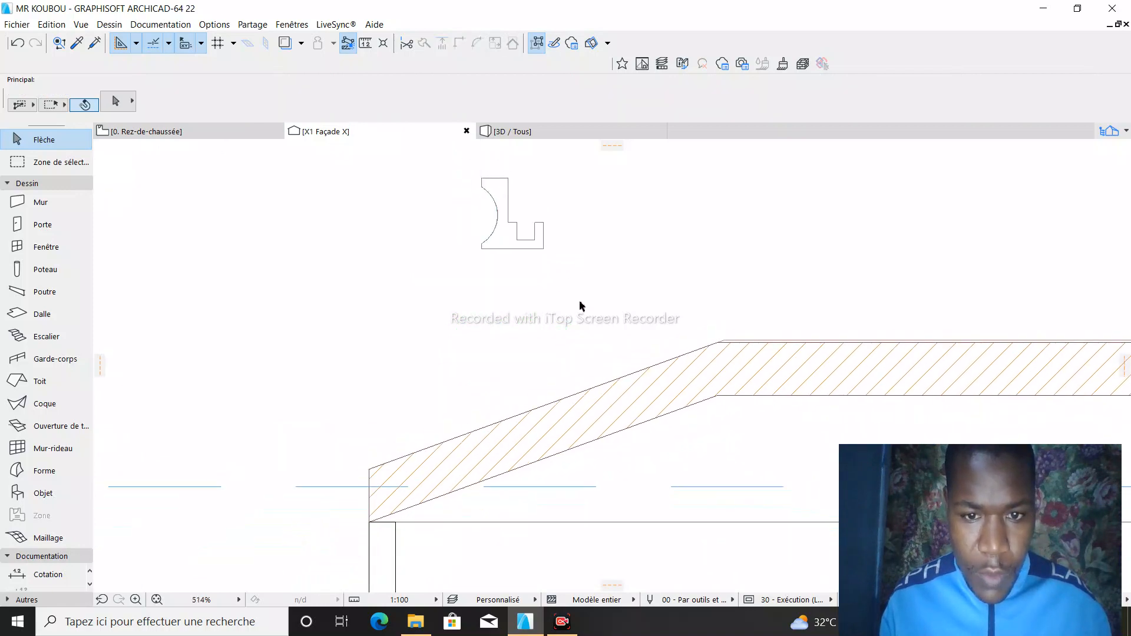
drag(585, 291, 475, 188)
click(522, 237)
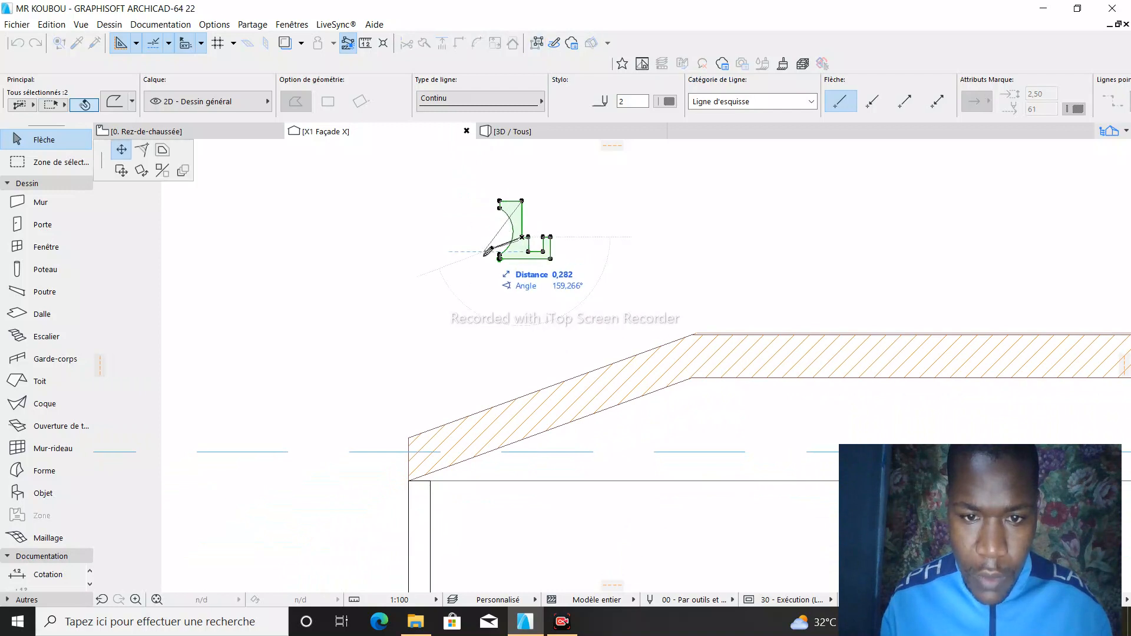
click(121, 171)
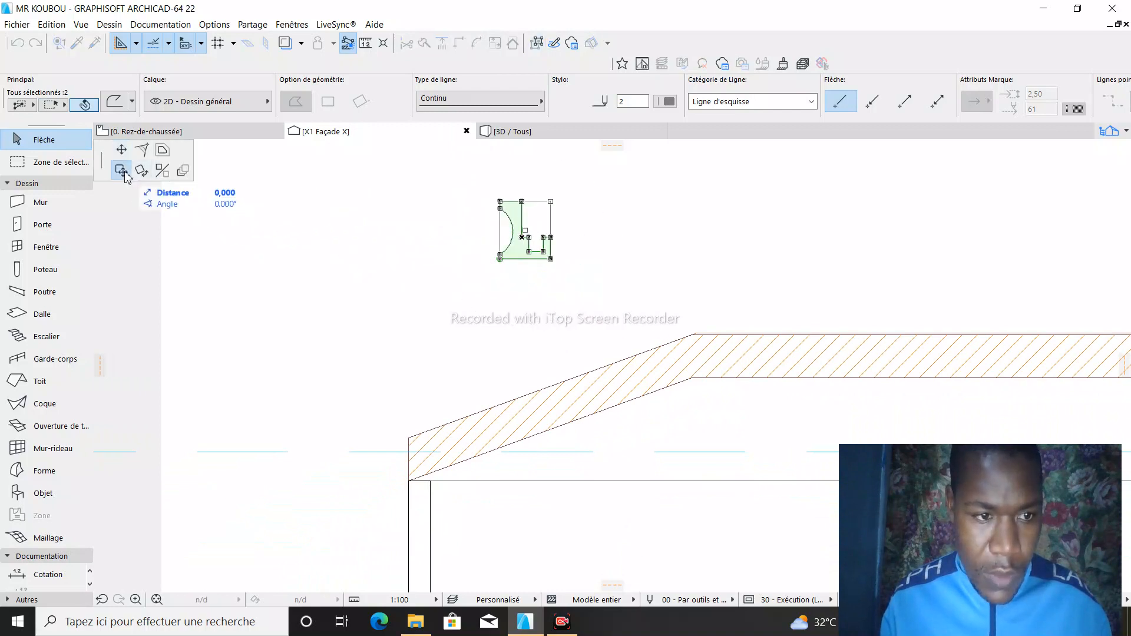
key(Escape)
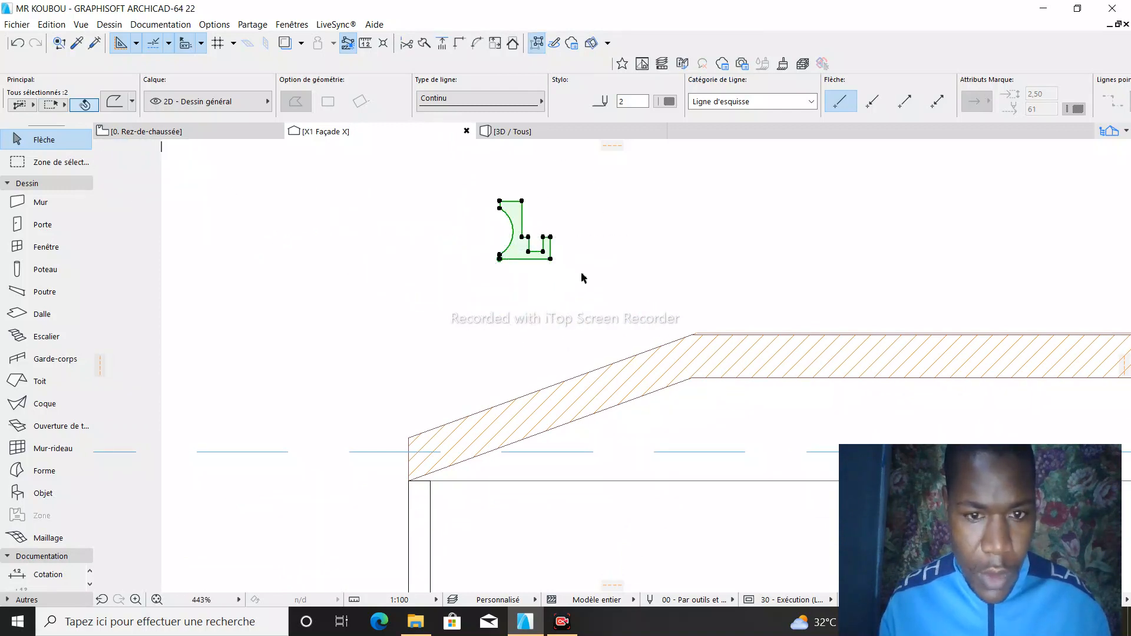
- Move the polyline and Forme together so the right leg's upper outer corner meets the wall's top outer corner under the roof edge
click(500, 257)
click(121, 149)
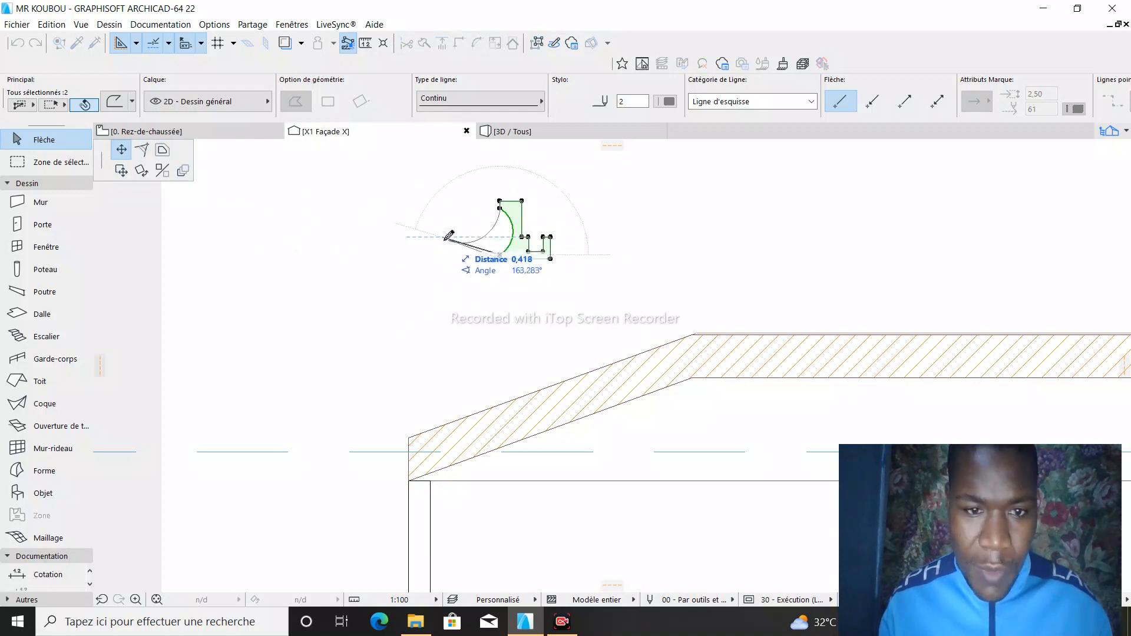
click(121, 172)
scroll(562, 219, down, 4)
scroll(479, 355, up, 2)
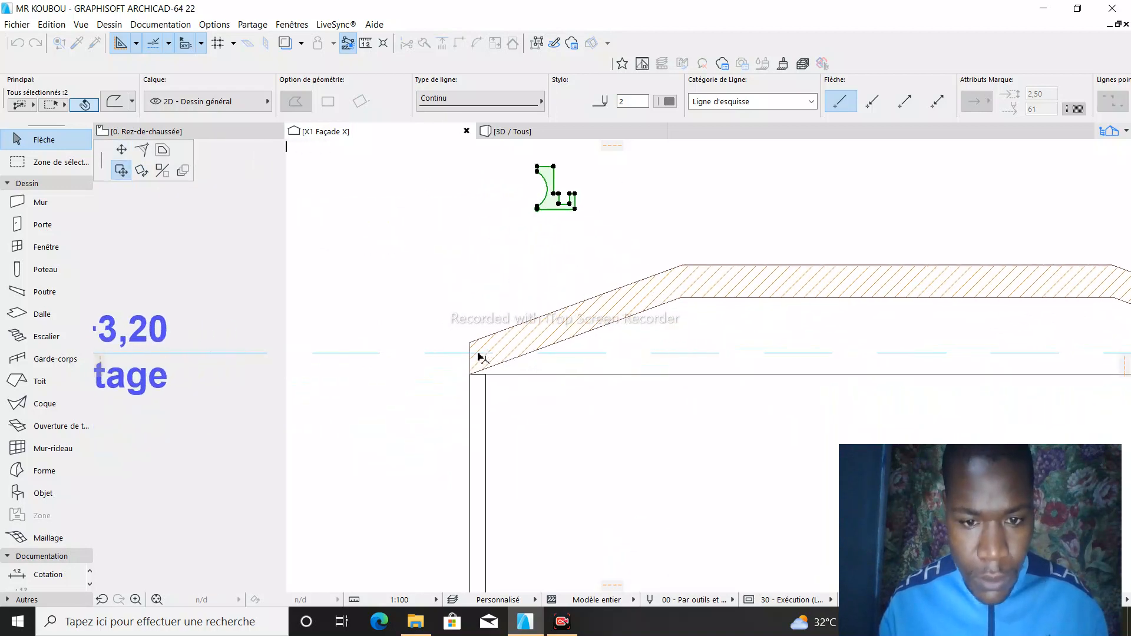
scroll(448, 371, up, 5)
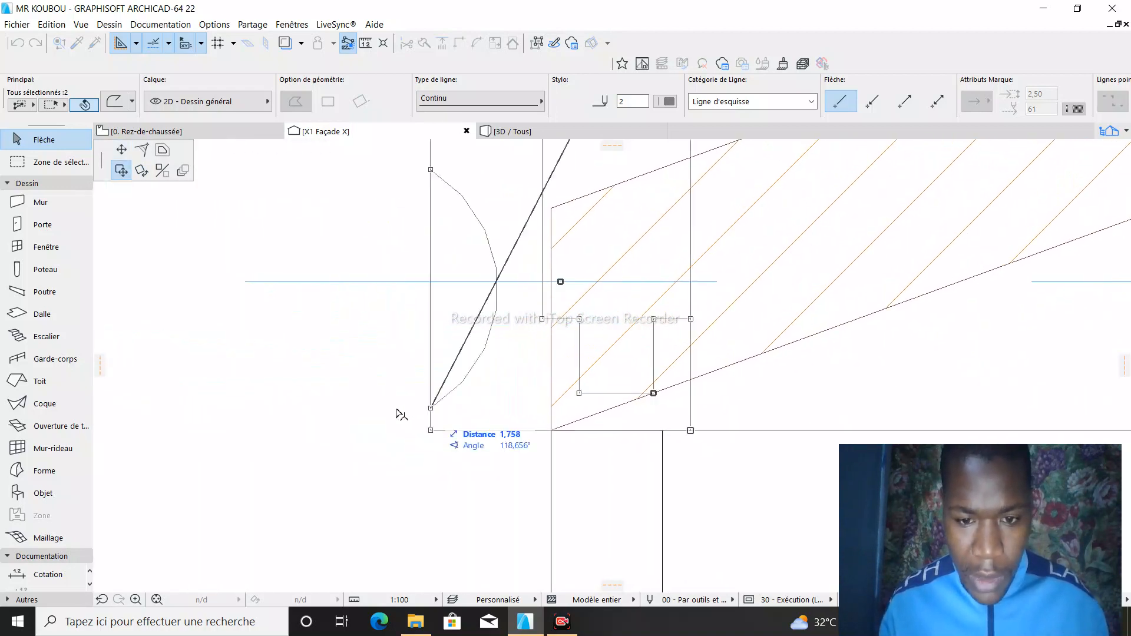
scroll(265, 346, down, 2)
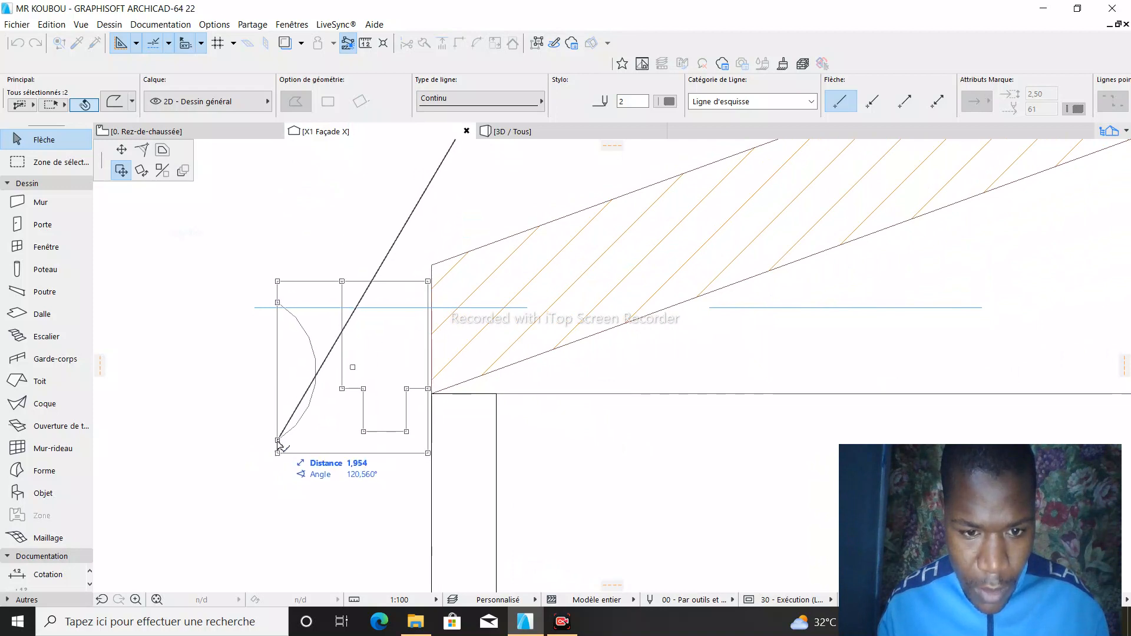
click(280, 447)
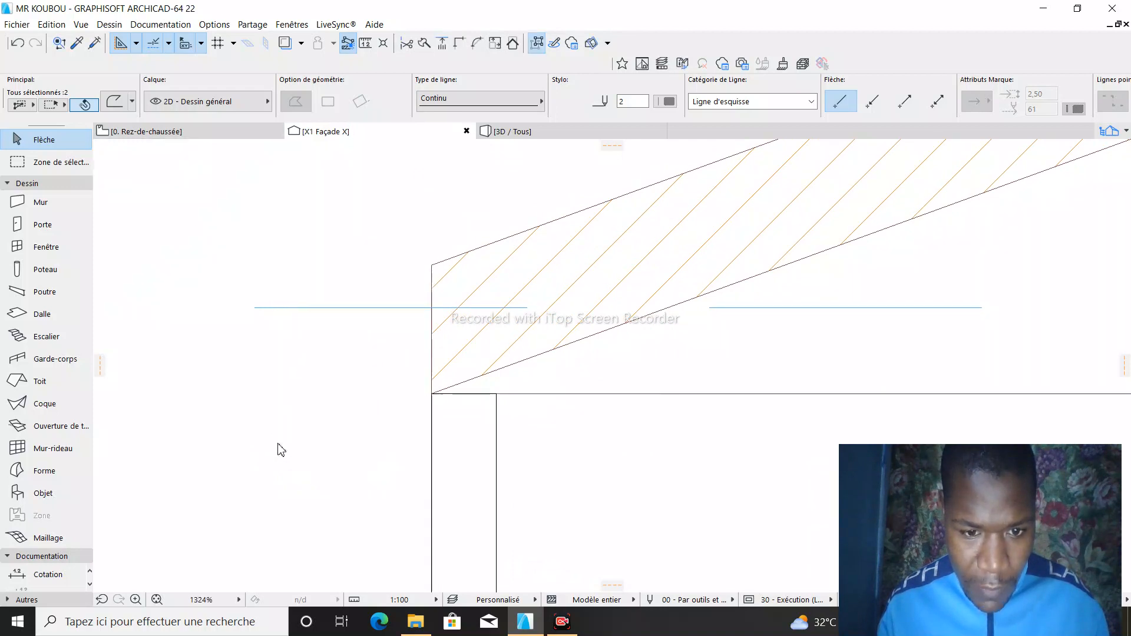
- Raise the two top corners of the profile polyline vertically by about 0,212, keeping its top edge horizontal
scroll(596, 217, down, 2)
scroll(536, 217, up, 2)
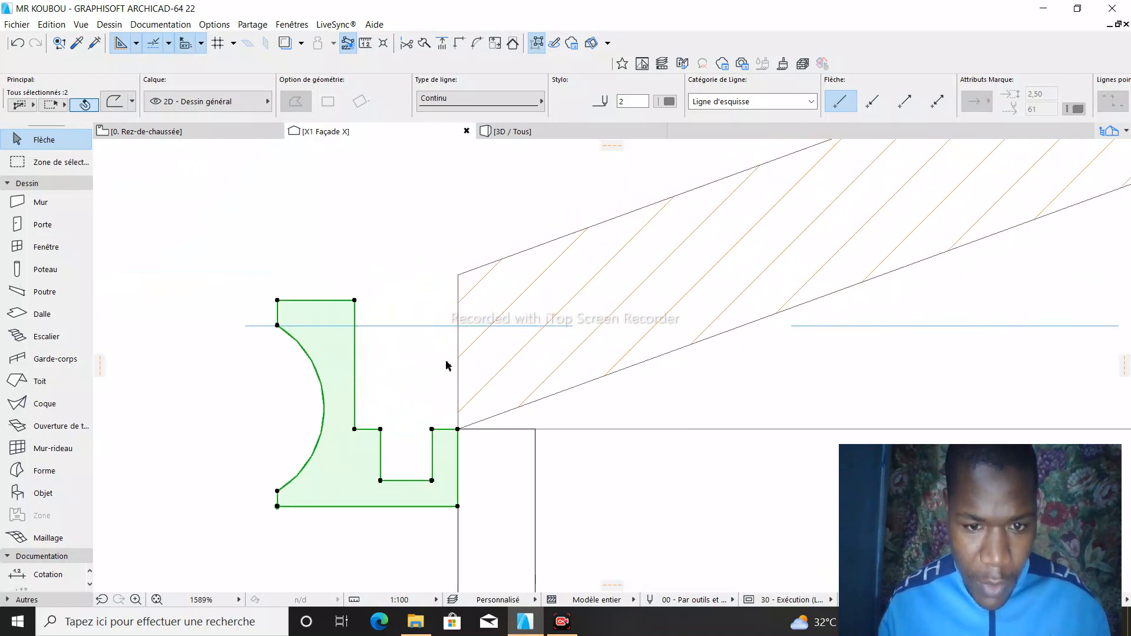
scroll(412, 312, down, 2)
scroll(348, 285, up, 2)
scroll(373, 321, down, 2)
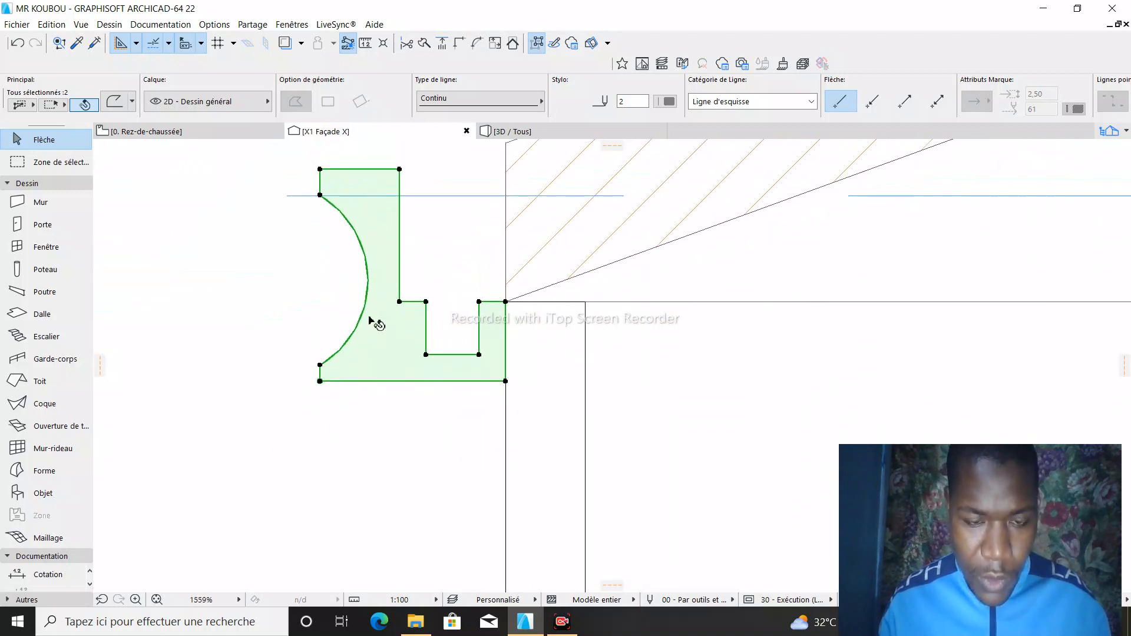
scroll(384, 322, down, 2)
scroll(366, 210, up, 2)
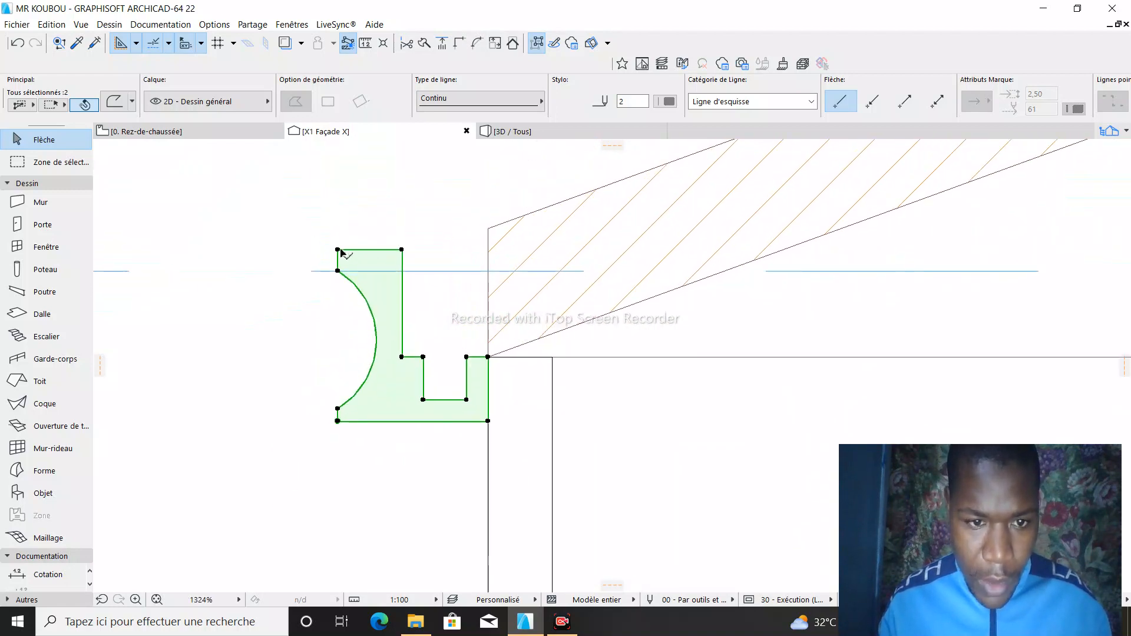
click(402, 250)
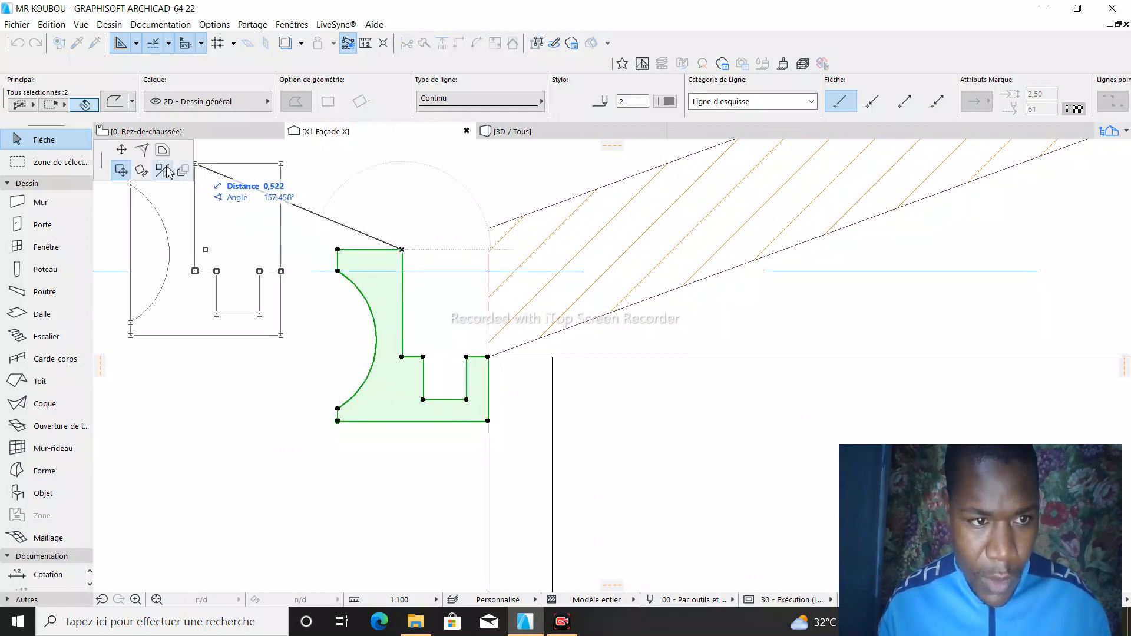
click(120, 150)
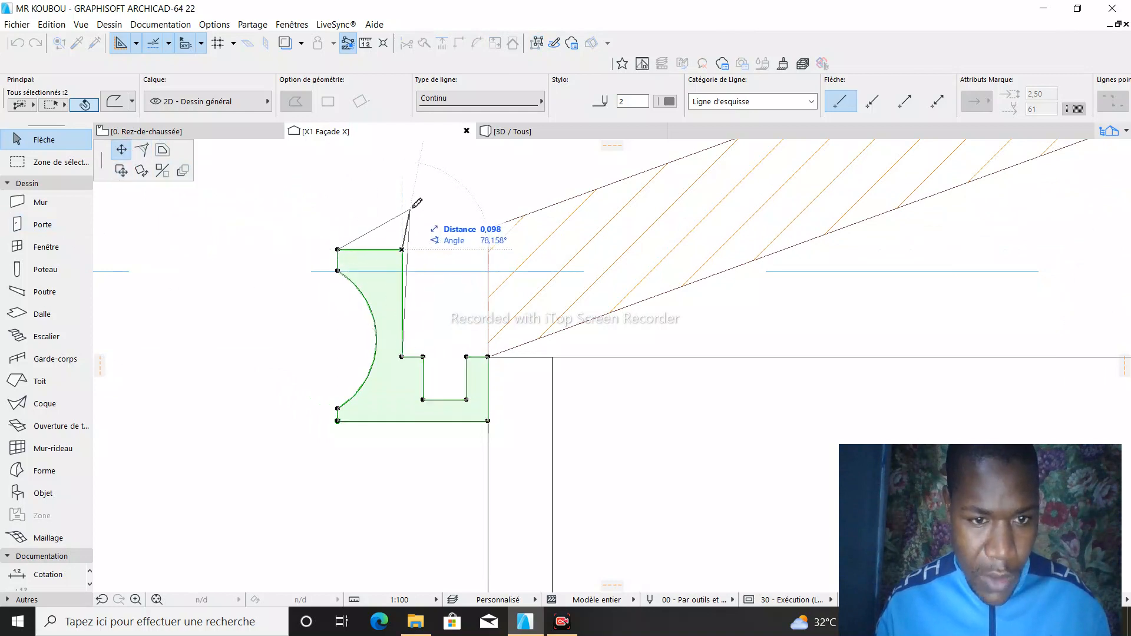
click(402, 158)
click(339, 250)
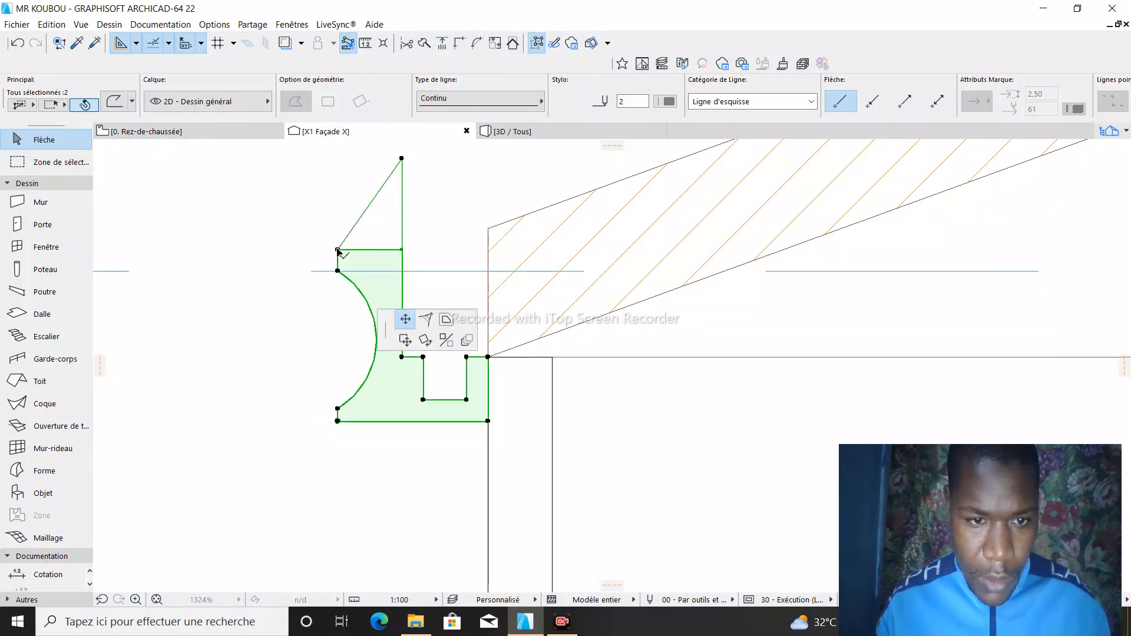
click(337, 157)
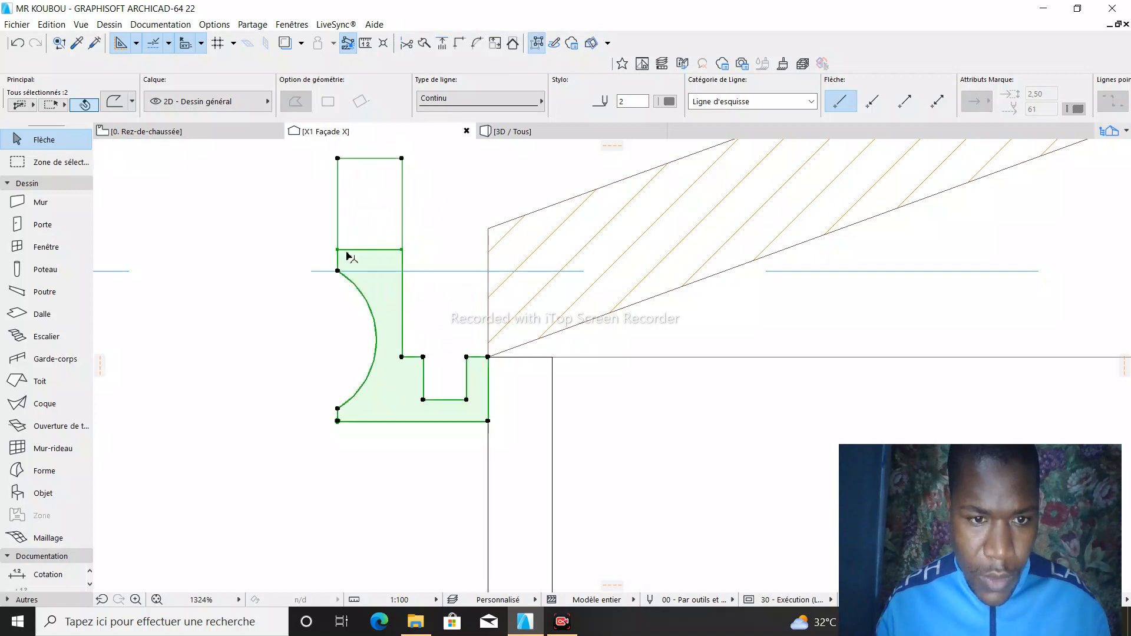
- Move the Forme's two top corners up to match the raised top corners of the polyline
click(338, 251)
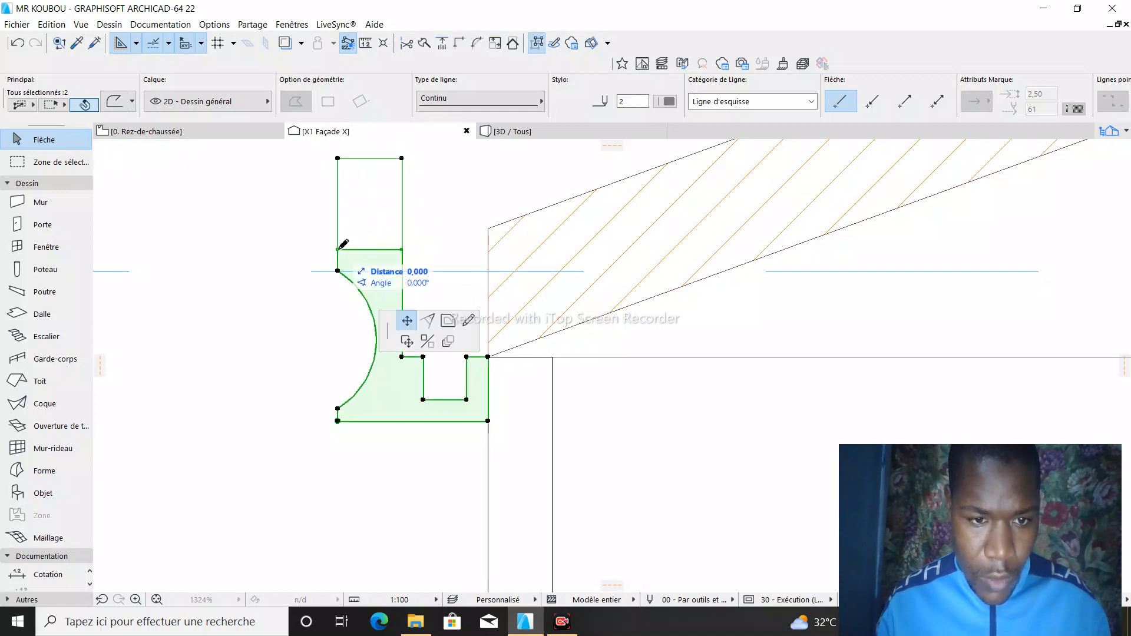
click(338, 158)
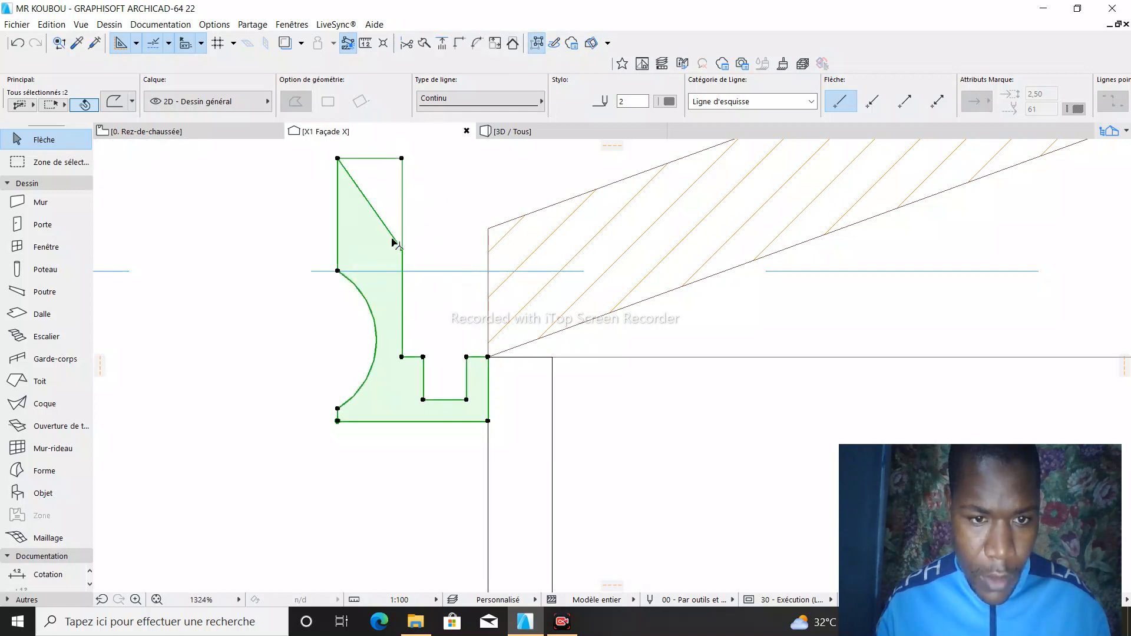
click(401, 249)
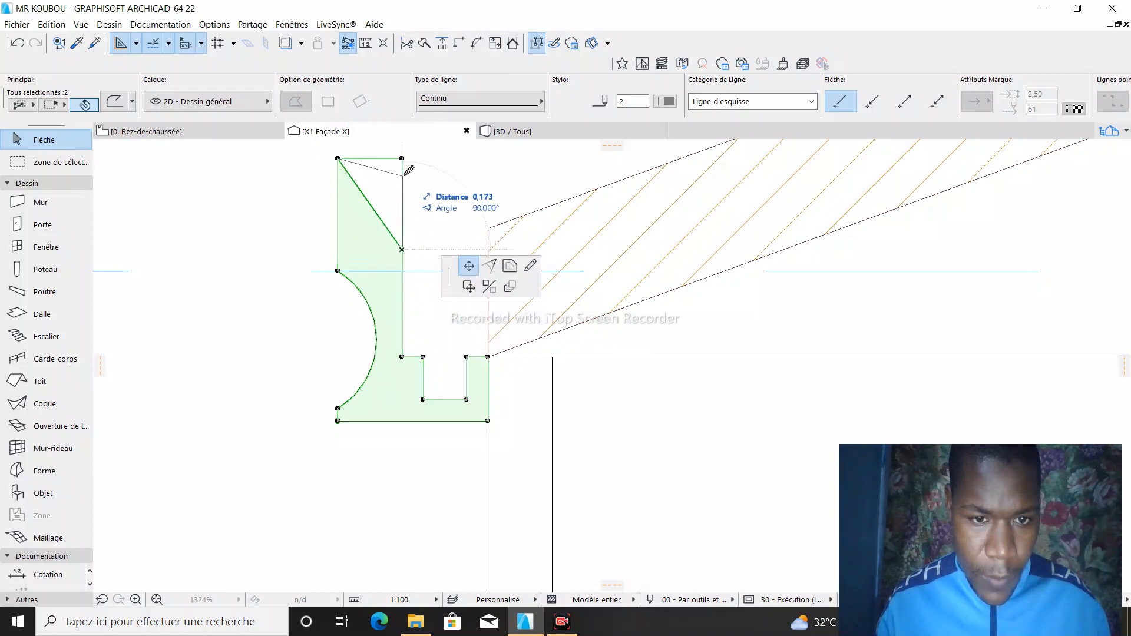
click(402, 160)
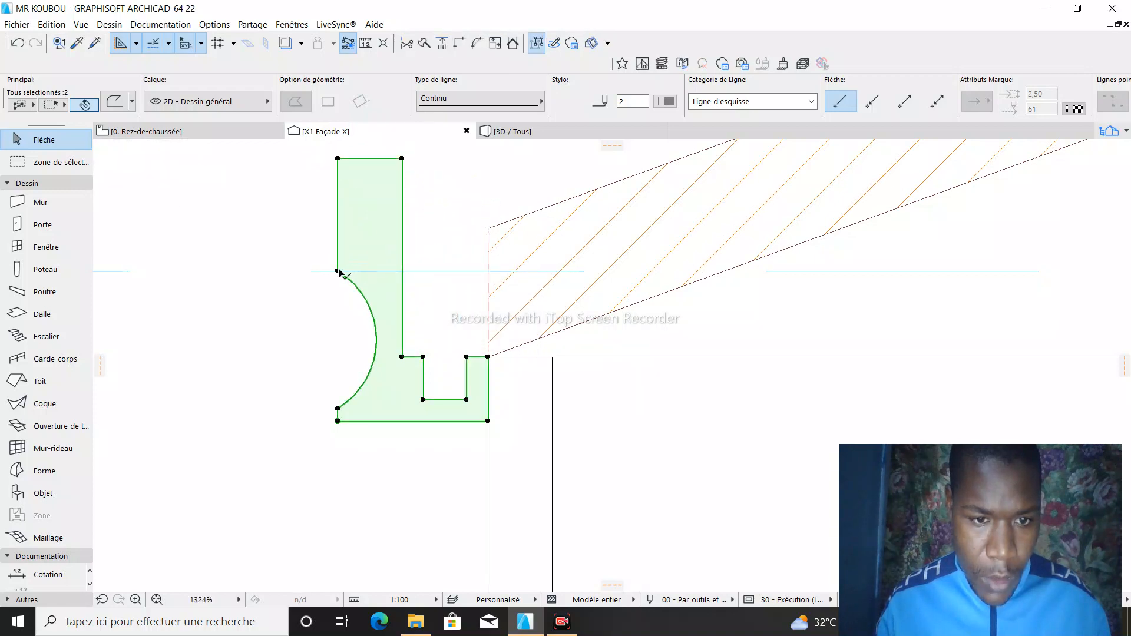
- Move the upper end of the concave arc up by about 0,159 on both the polyline and the Forme
click(338, 271)
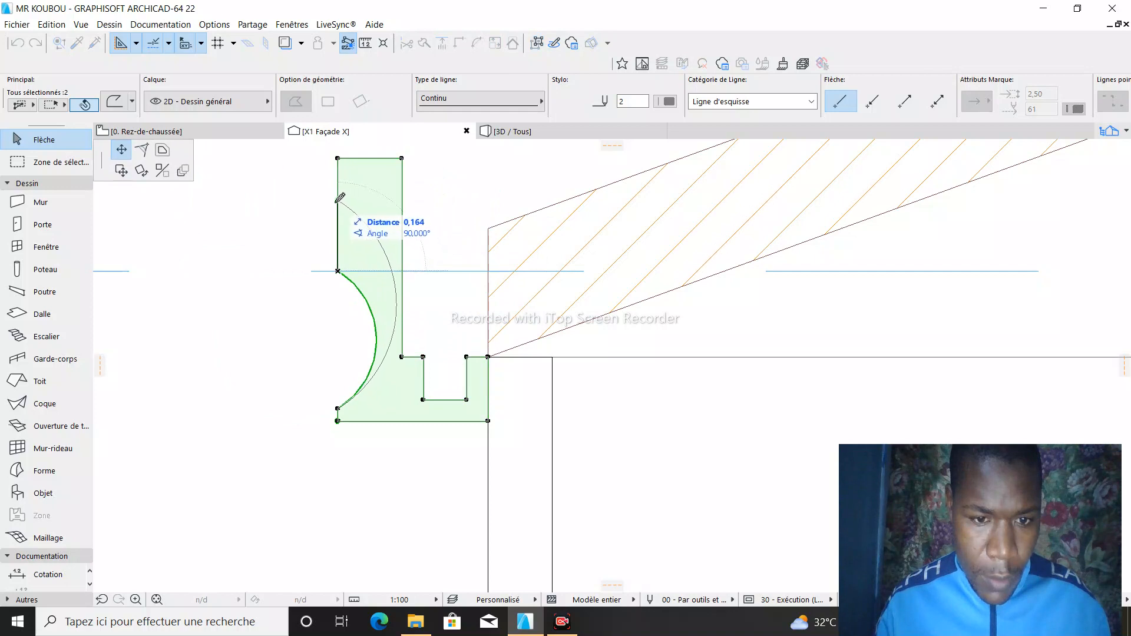
click(338, 203)
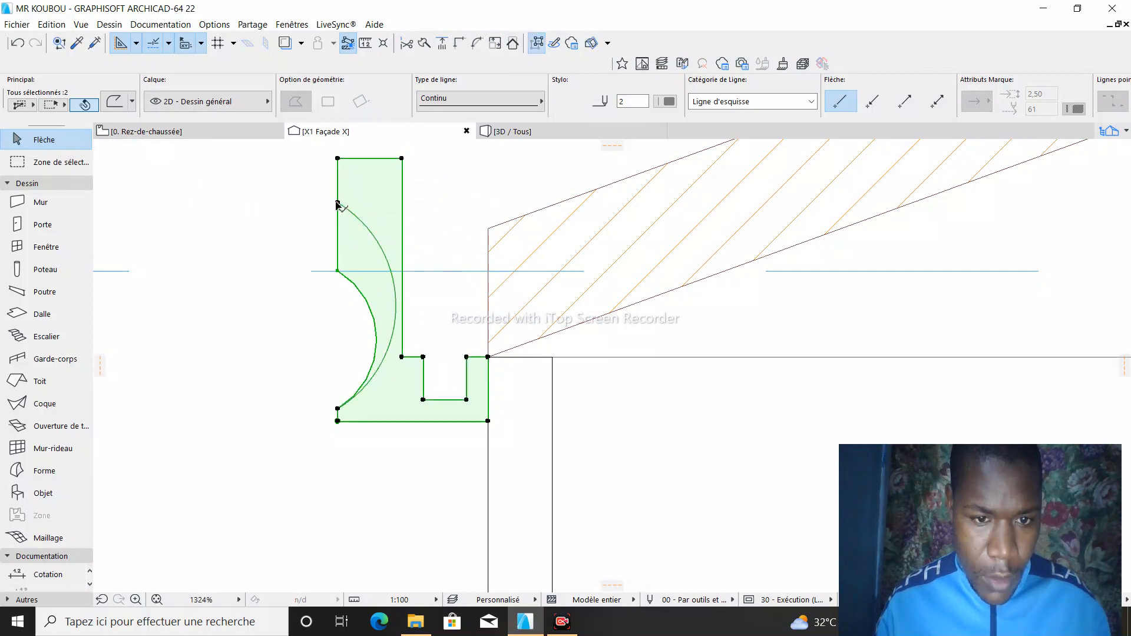
click(338, 272)
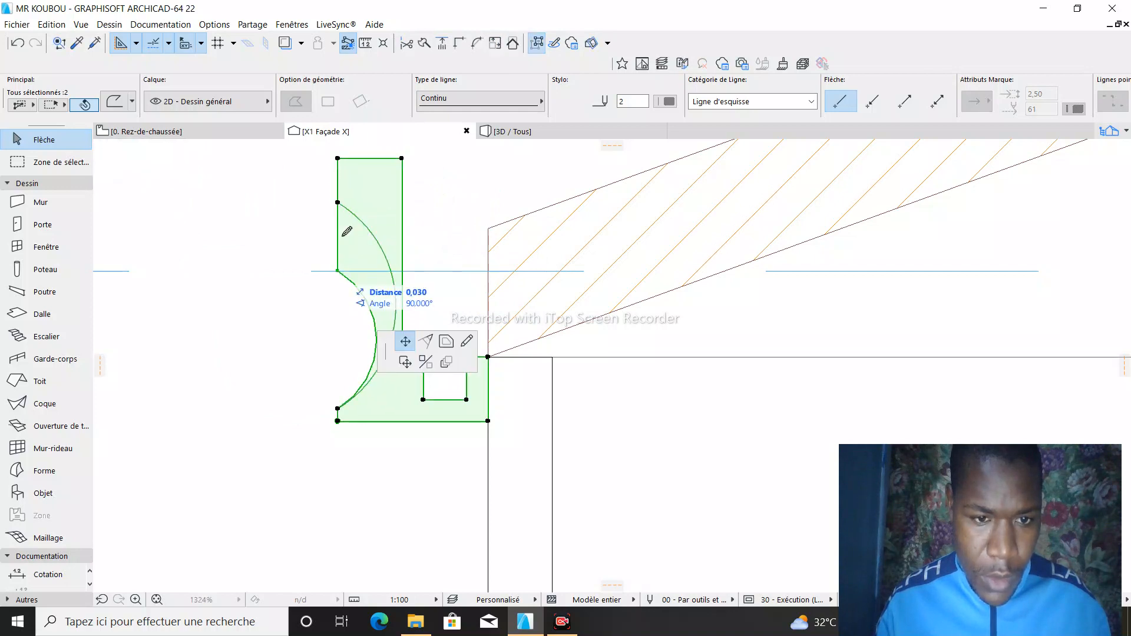
click(338, 203)
- Flatten the concave arc of the polyline and of the Forme to the same shallower curve, and deselect both
click(395, 288)
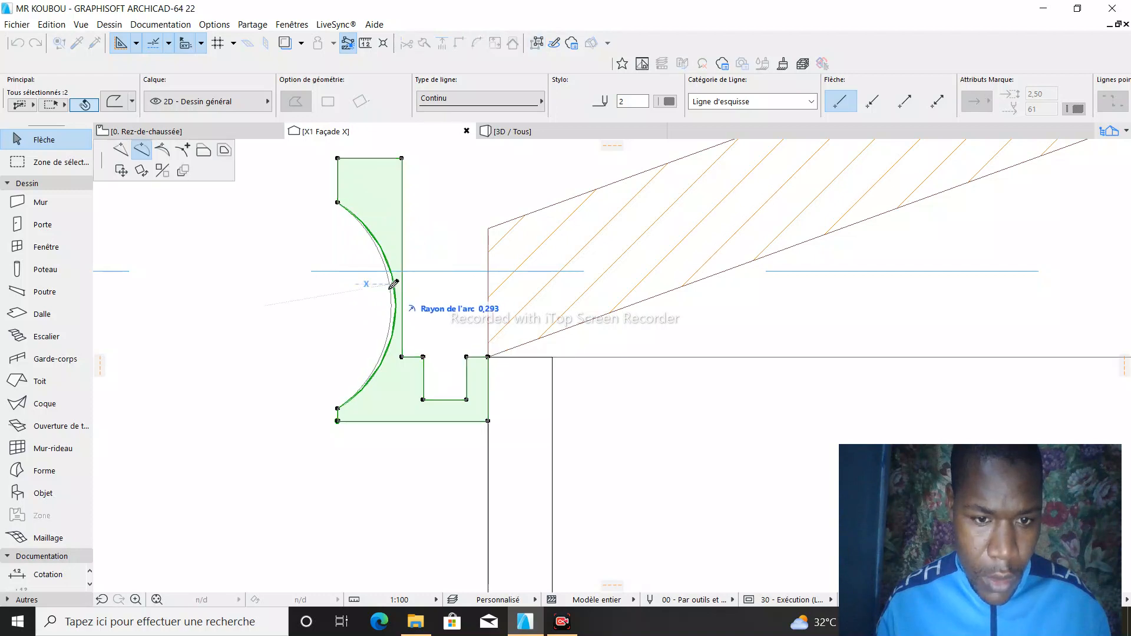
click(396, 297)
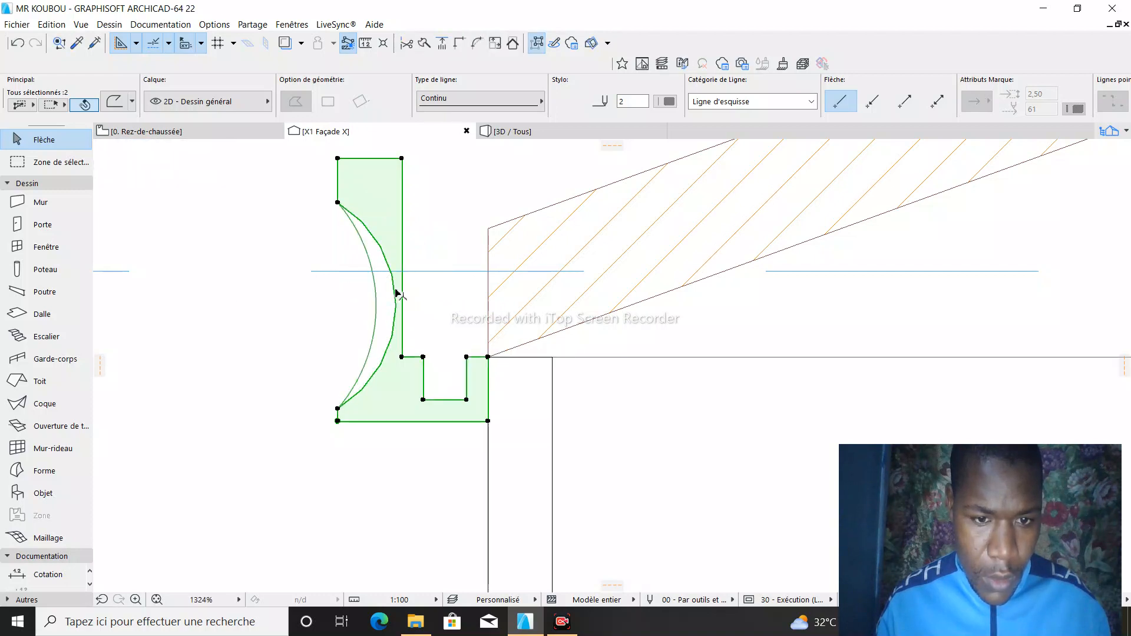
click(390, 291)
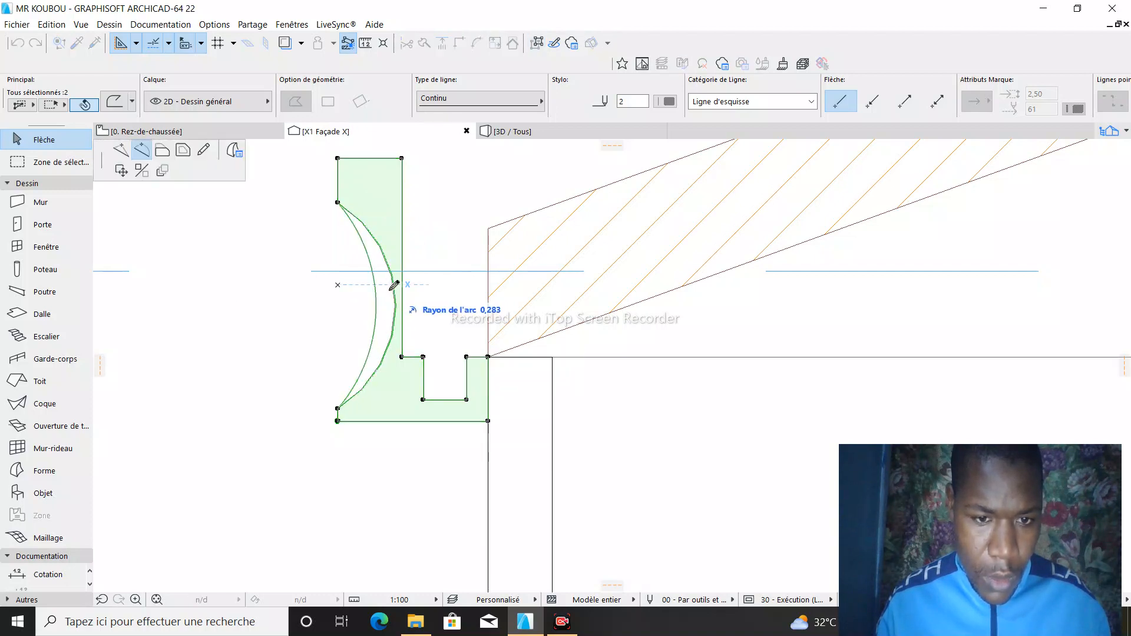
click(380, 287)
scroll(377, 292, down, 5)
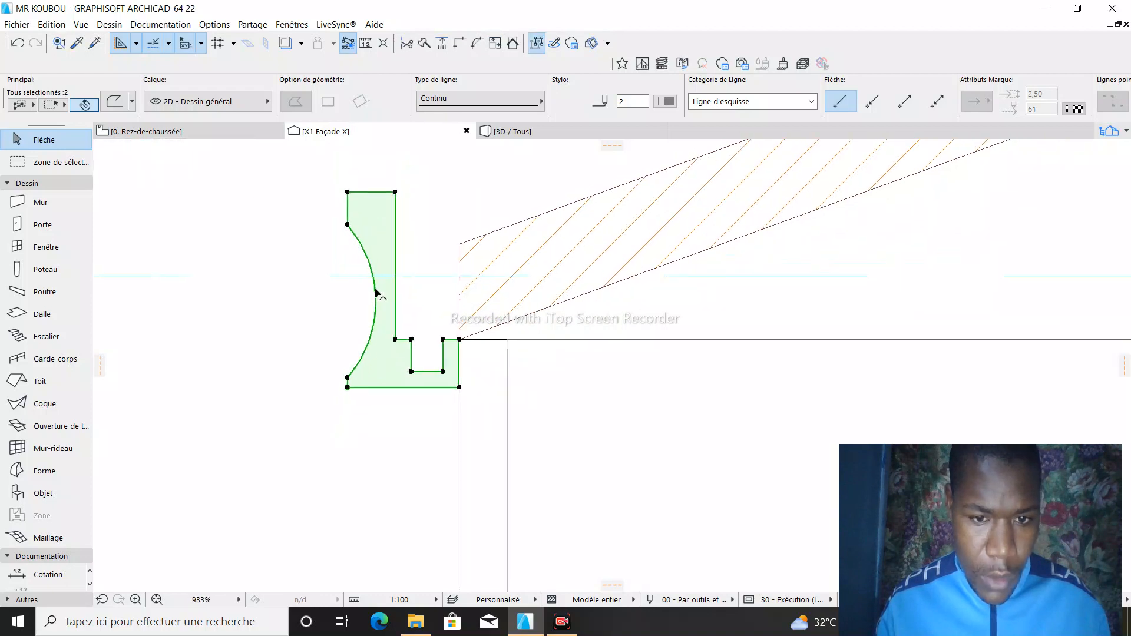
key(Escape)
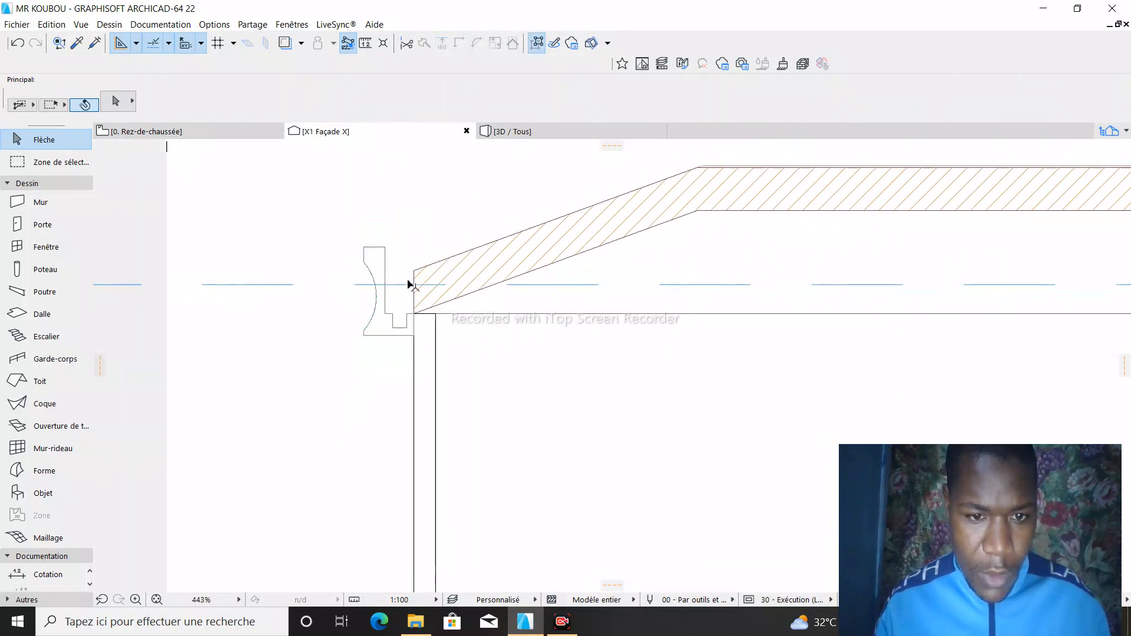
- Open the 3D view and examine the Forme profile's position against the side edge of the roof
scroll(377, 297, up, 5)
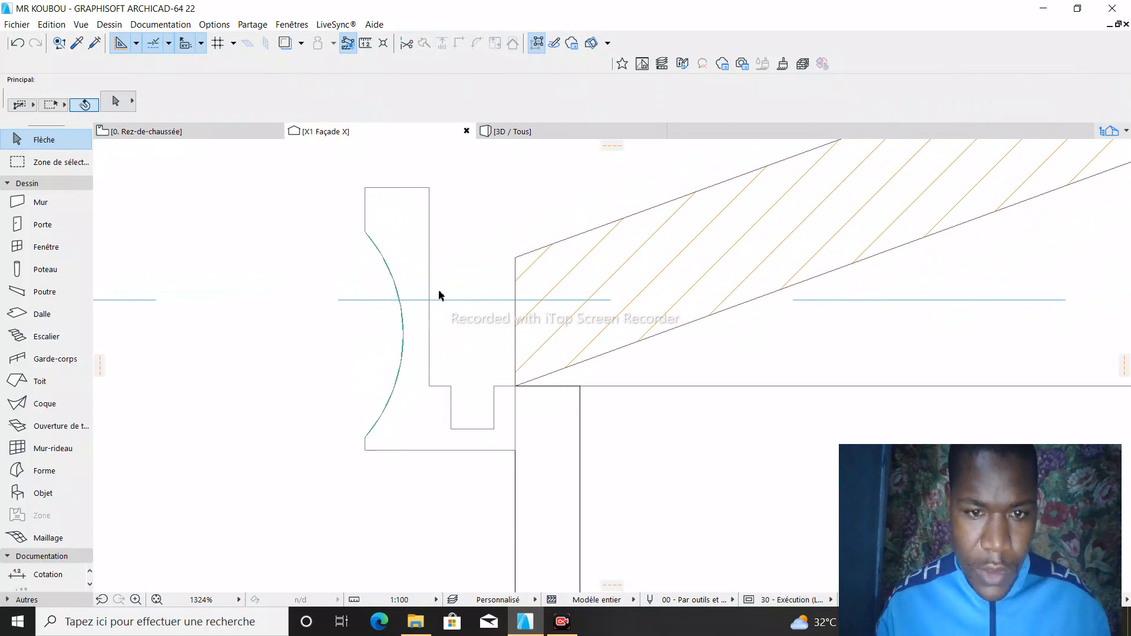
click(551, 135)
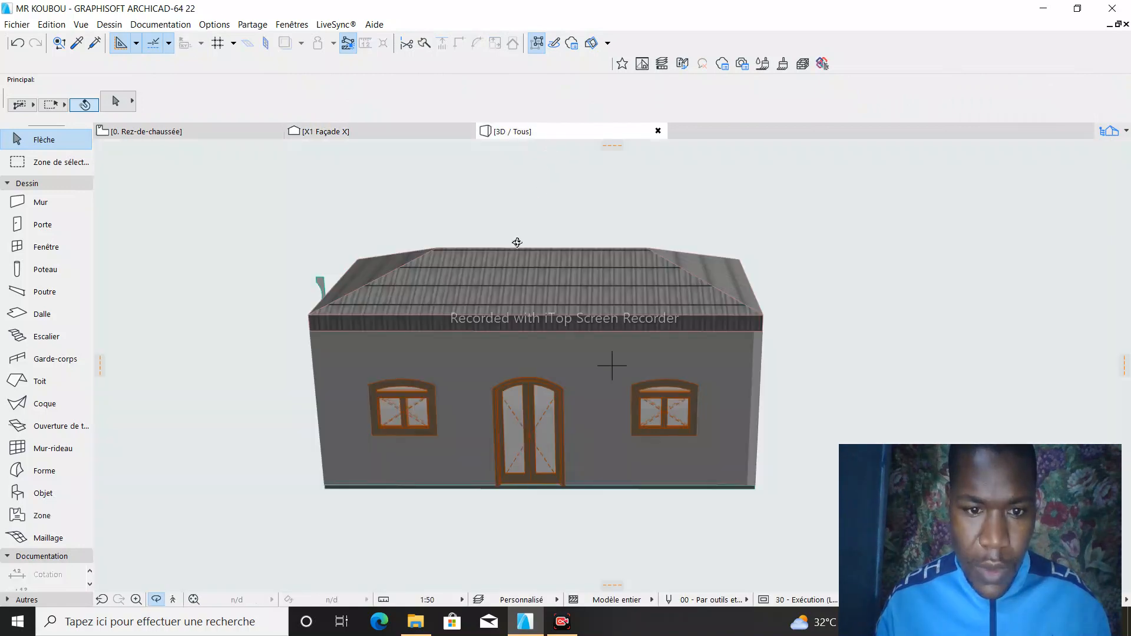
mouse_move(300, 291)
mouse_down()
mouse_move(554, 254)
mouse_move(382, 314)
mouse_move(575, 307)
mouse_move(449, 356)
mouse_move(321, 283)
mouse_up()
scroll(321, 318, up, 4)
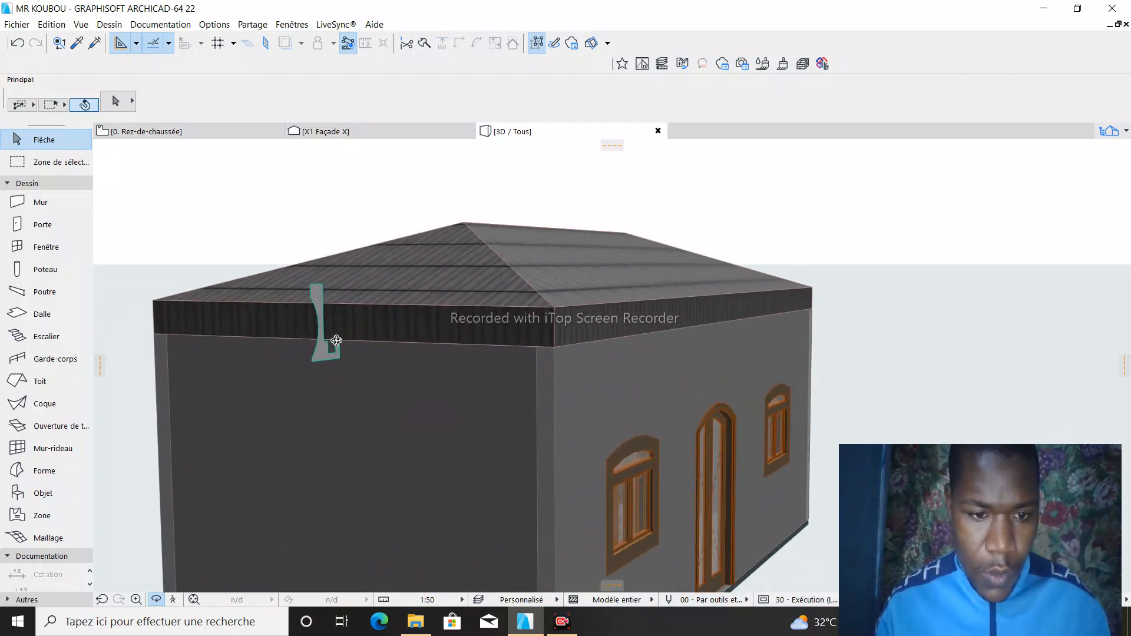
scroll(317, 339, up, 1)
drag(498, 268, 268, 273)
drag(636, 300, 487, 245)
scroll(376, 341, up, 5)
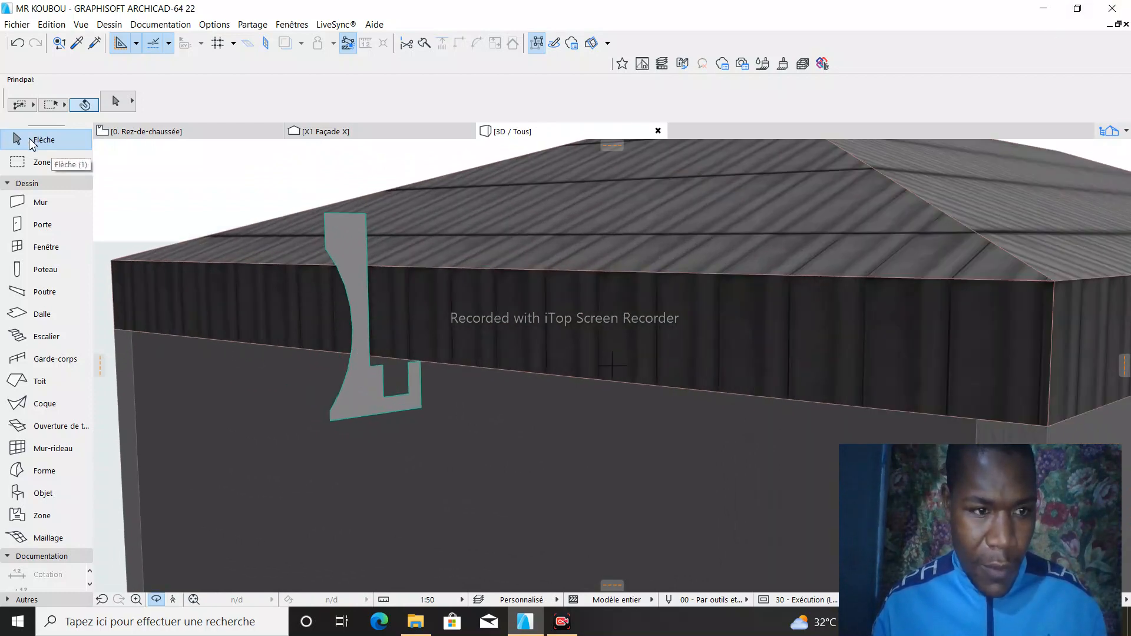
click(158, 600)
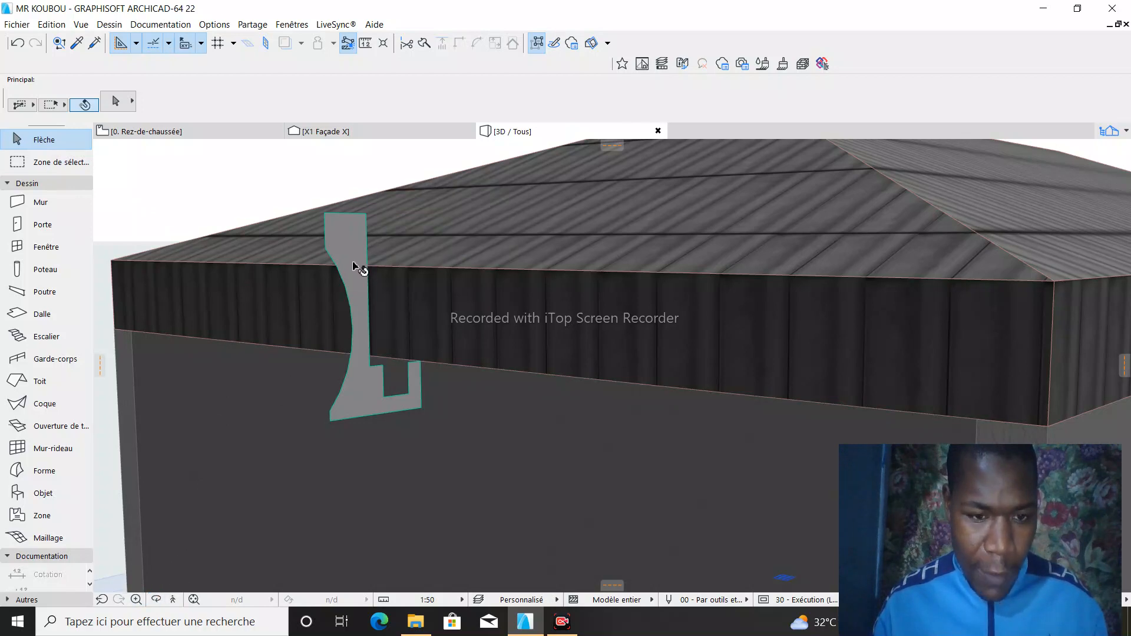
- Sweep the Forme with Tubage from its lower outer corner along the side eave to the front corner of the roof edge
click(347, 373)
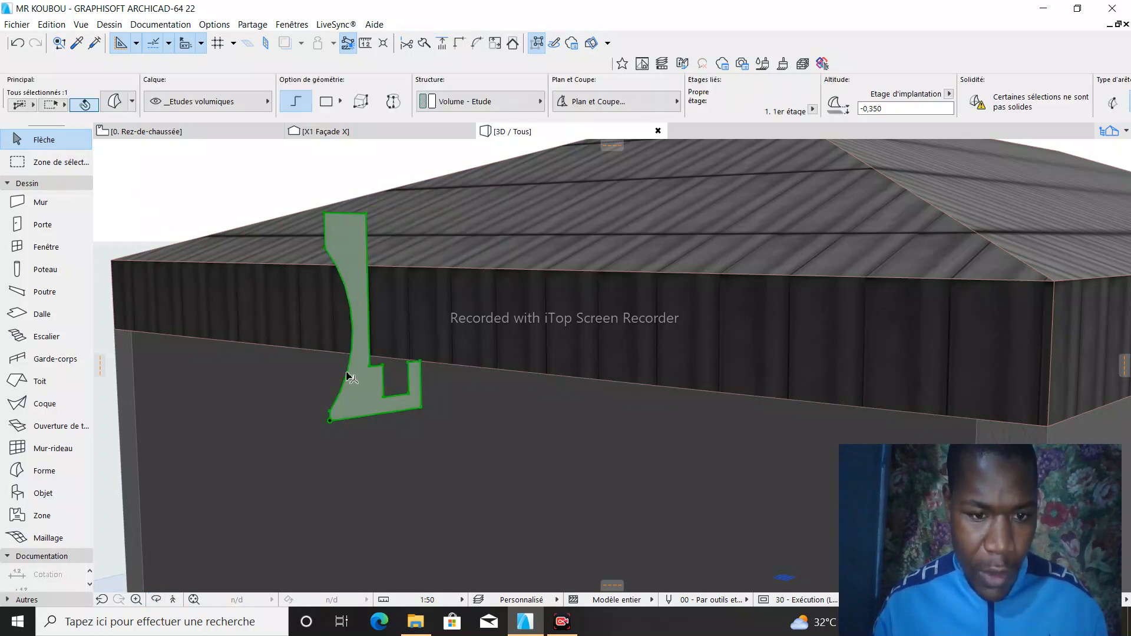
click(334, 423)
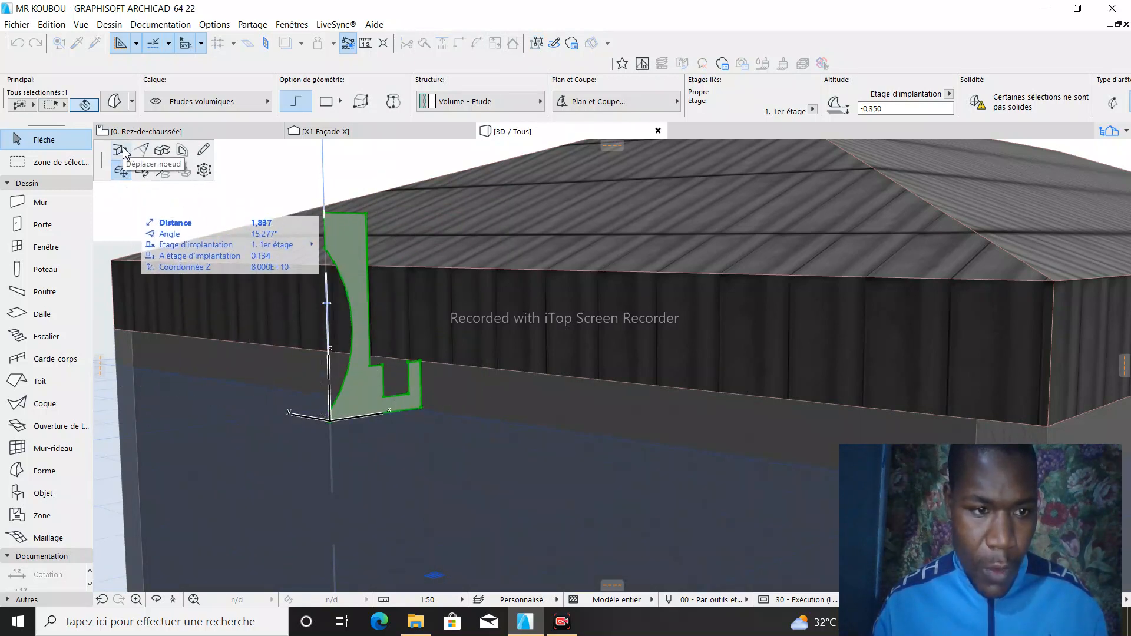
click(168, 149)
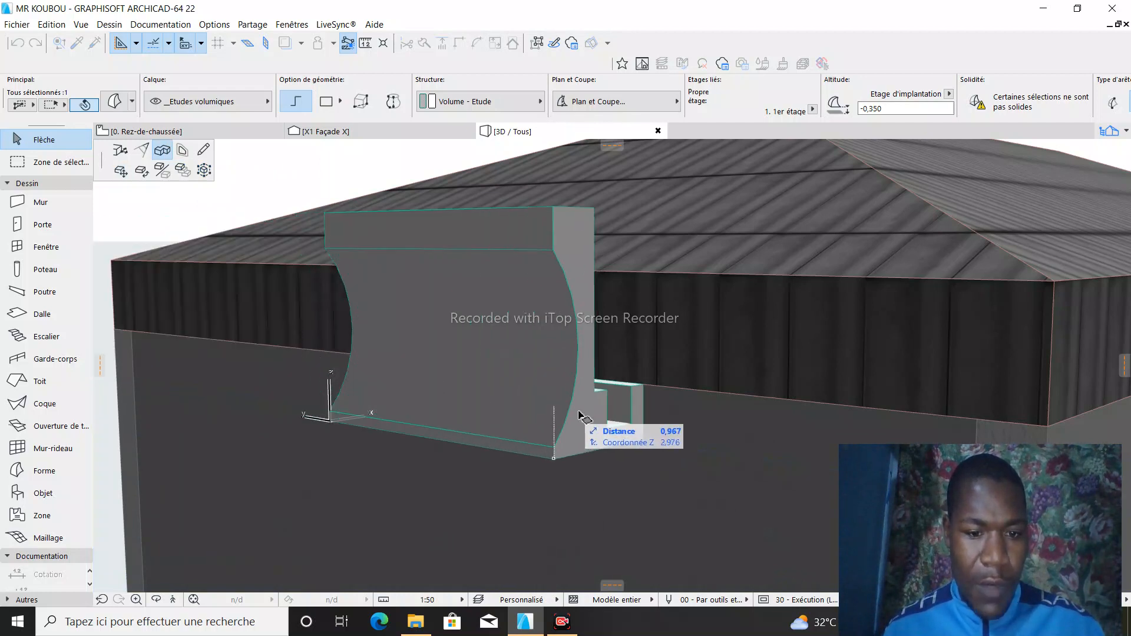
scroll(463, 410, down, 5)
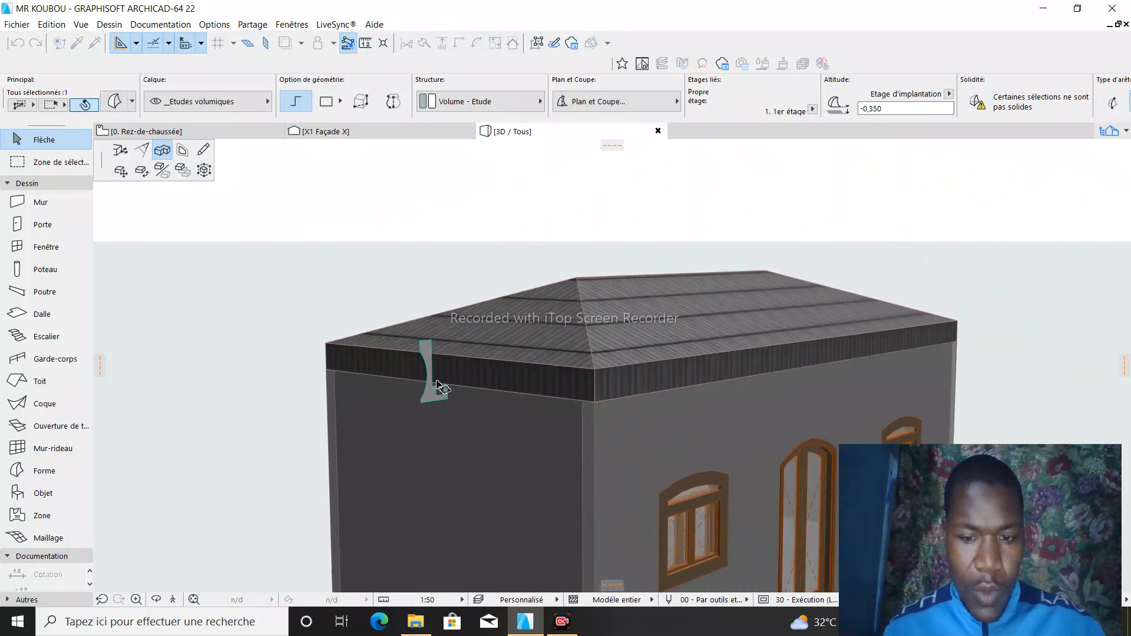
scroll(441, 386, down, 1)
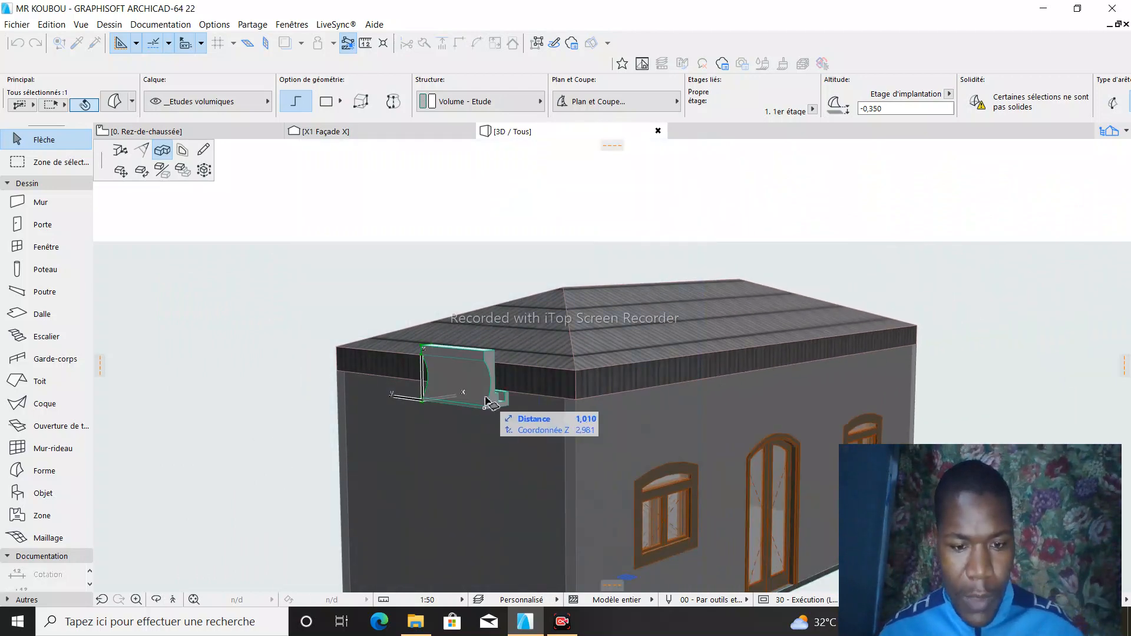
scroll(589, 410, up, 10)
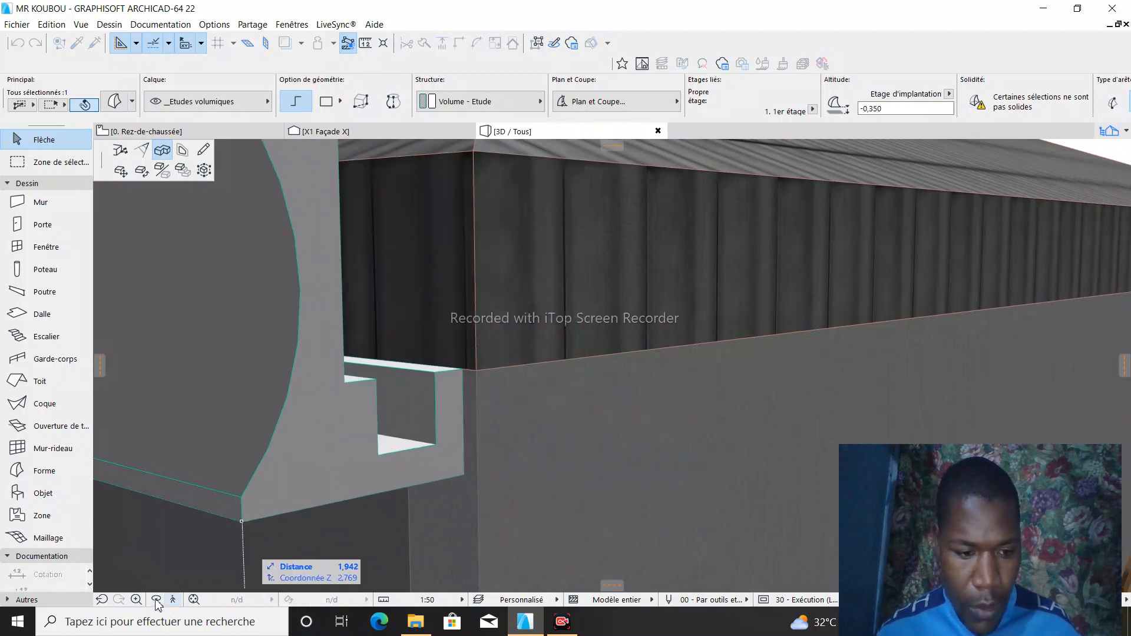
scroll(221, 434, down, 5)
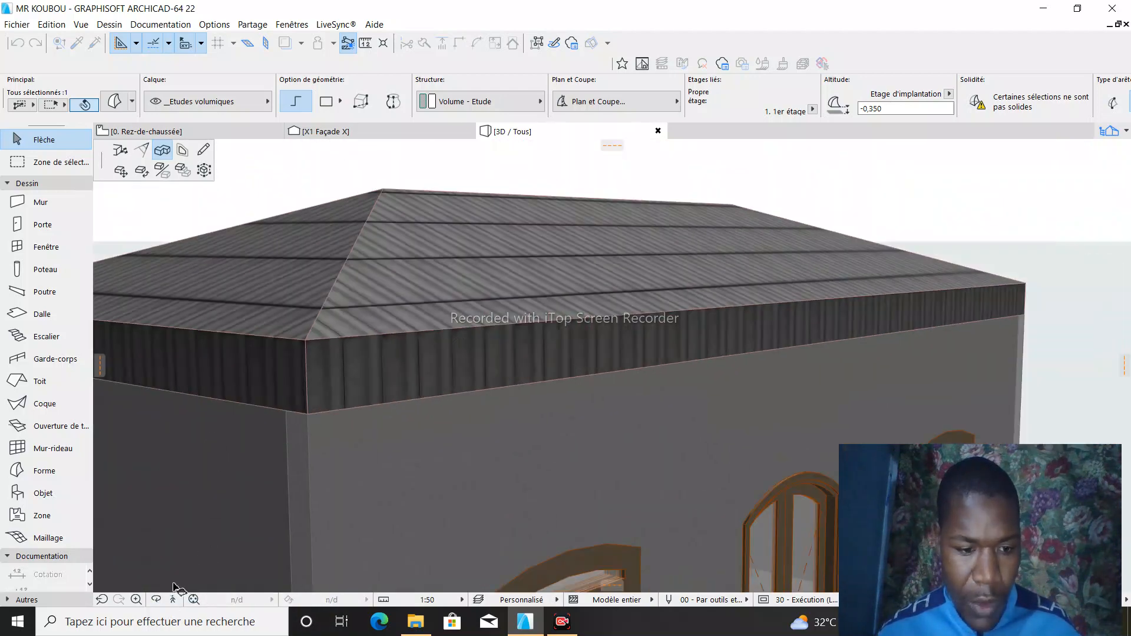
click(157, 601)
drag(436, 353, 298, 519)
click(155, 604)
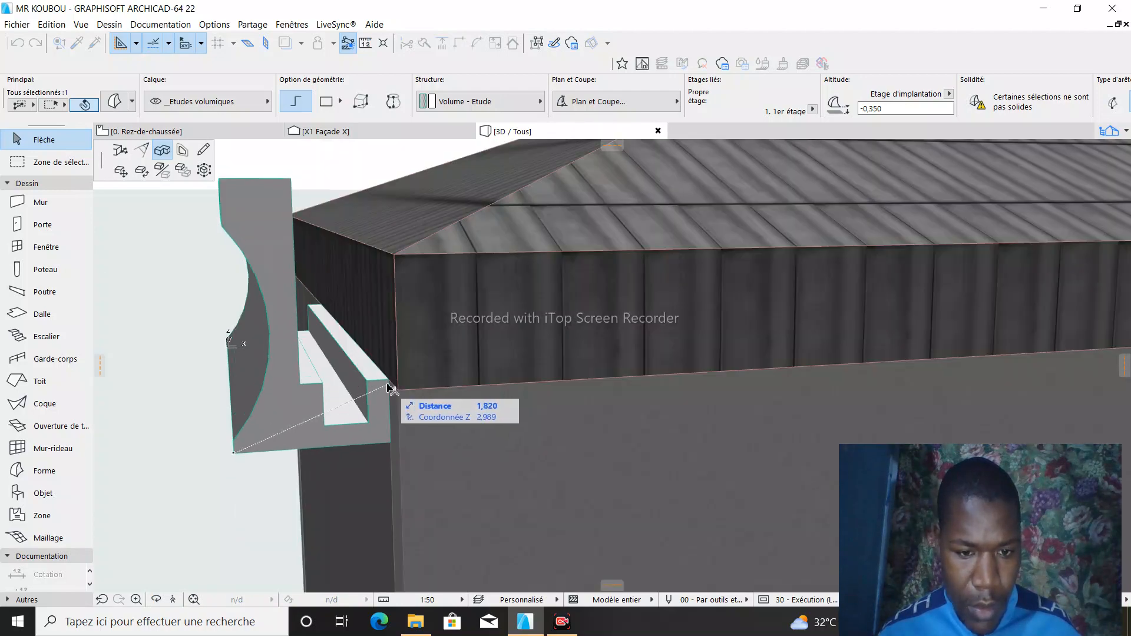
click(400, 391)
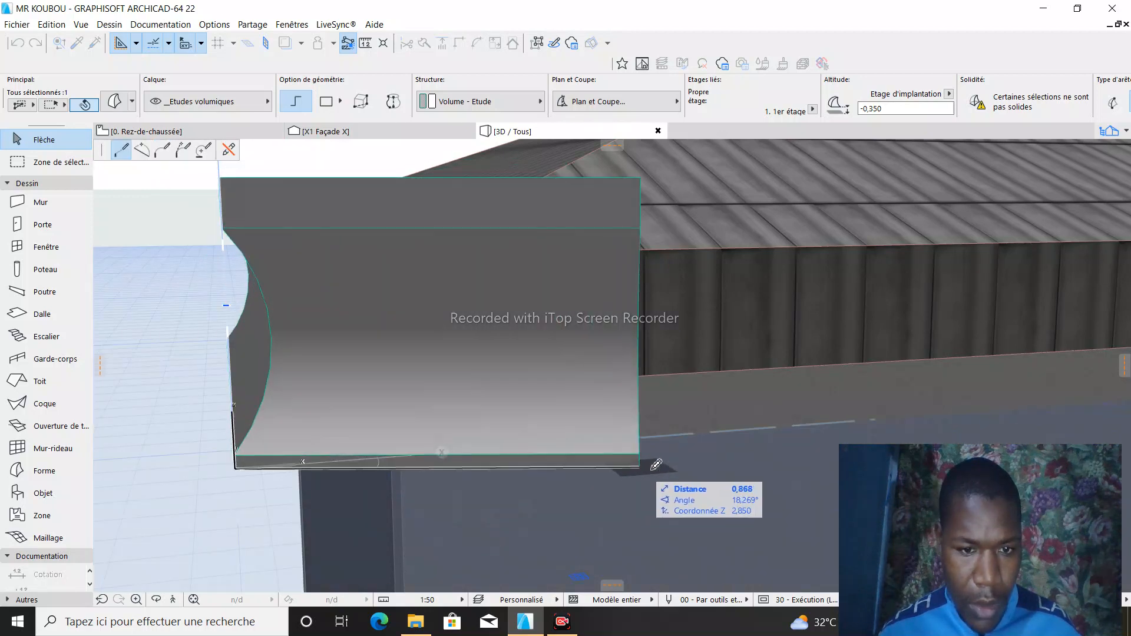
click(153, 601)
scroll(172, 431, down, 6)
drag(492, 371, 398, 365)
scroll(594, 359, down, 3)
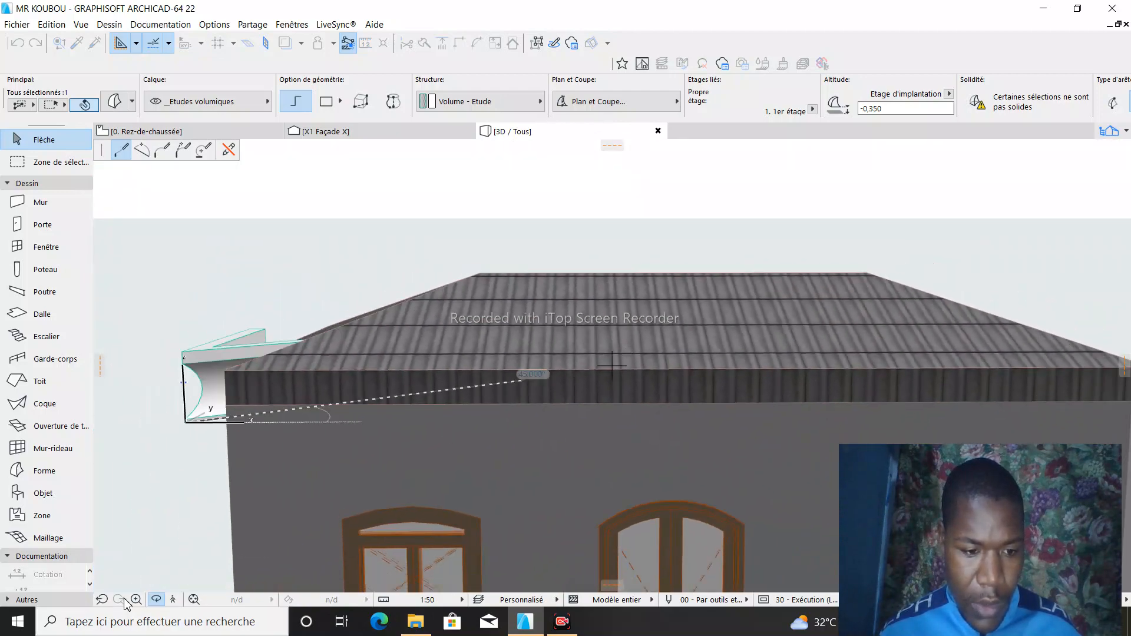
click(152, 602)
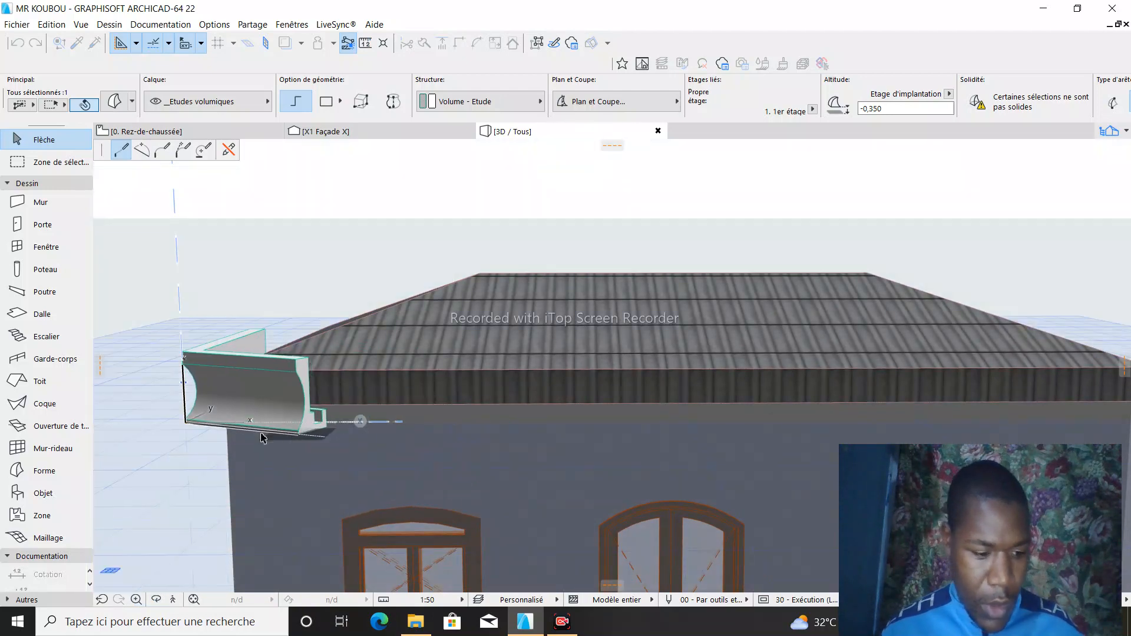
click(156, 601)
drag(273, 372, 548, 370)
scroll(285, 353, up, 4)
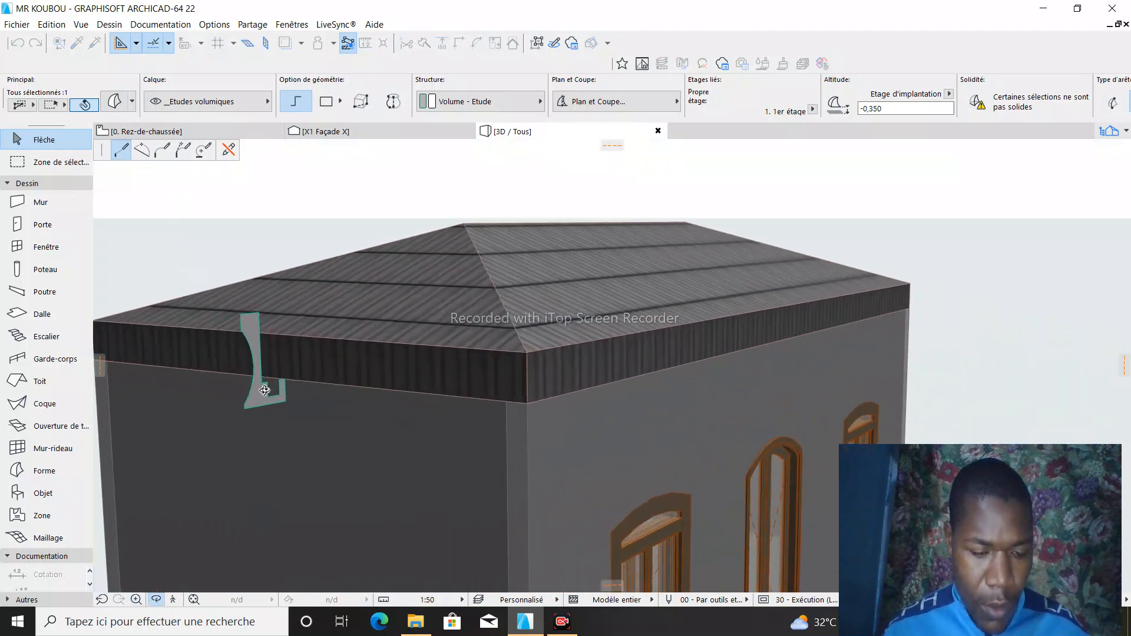
key(Escape)
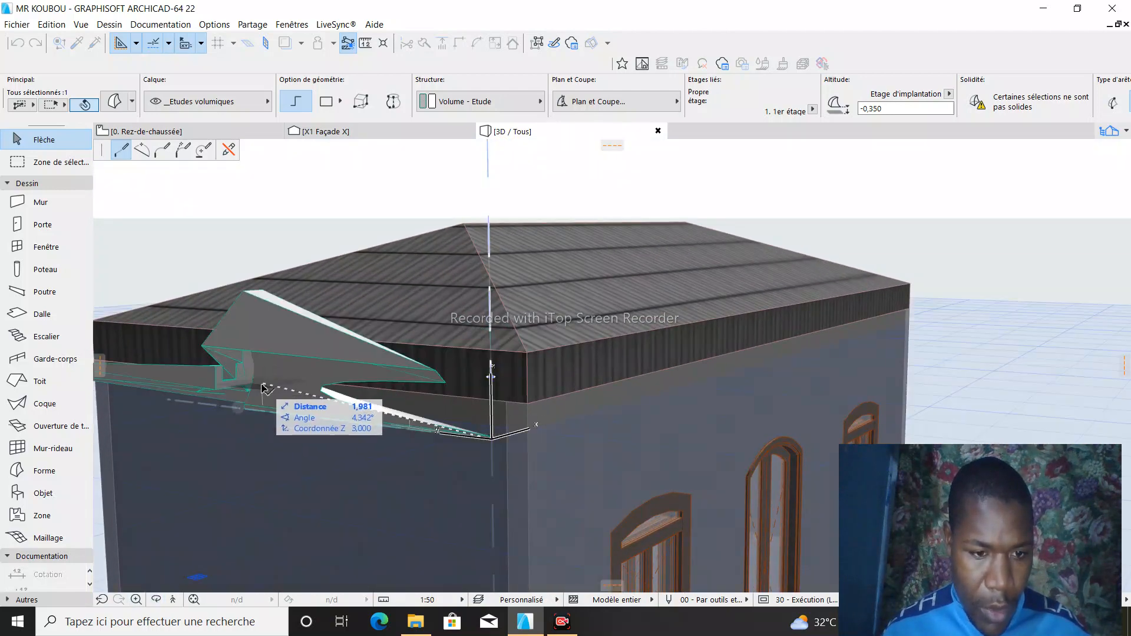
key(Escape)
- Sweep the Forme with Tubage from its lower outer corner along the side eave to the rear corner of the roof edge
scroll(265, 409, up, 1)
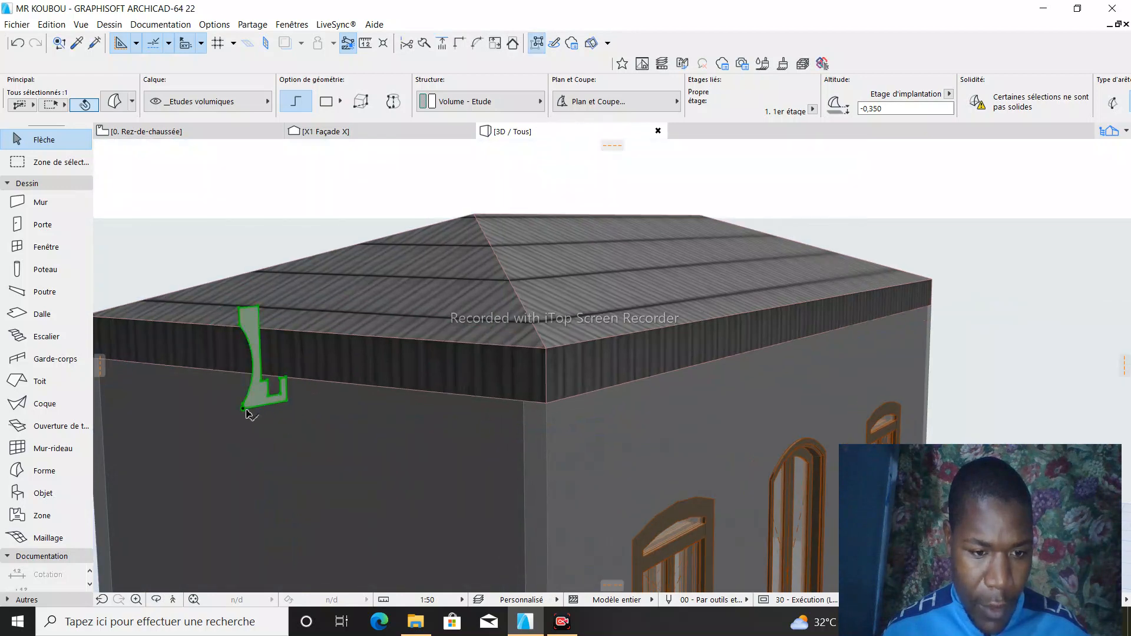
click(244, 411)
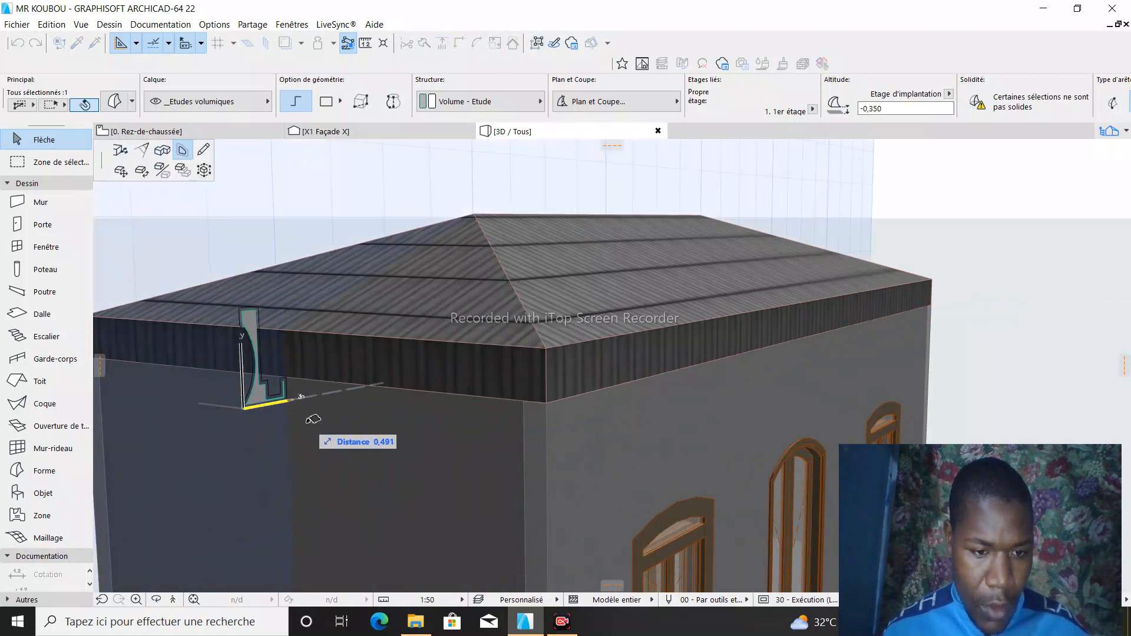
click(162, 150)
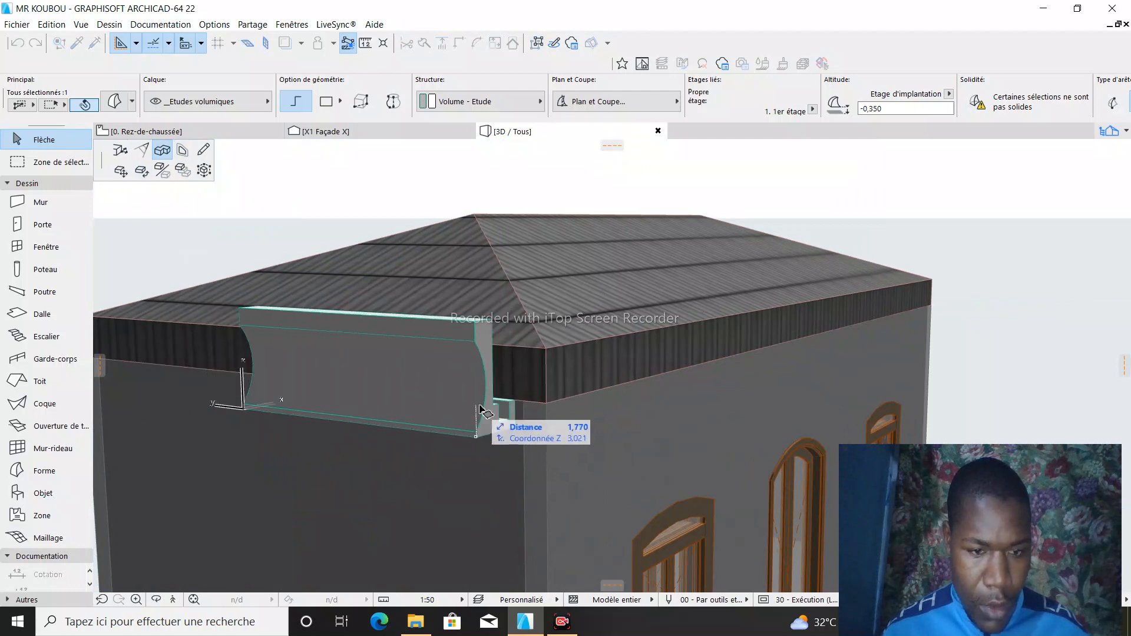
scroll(545, 409, up, 2)
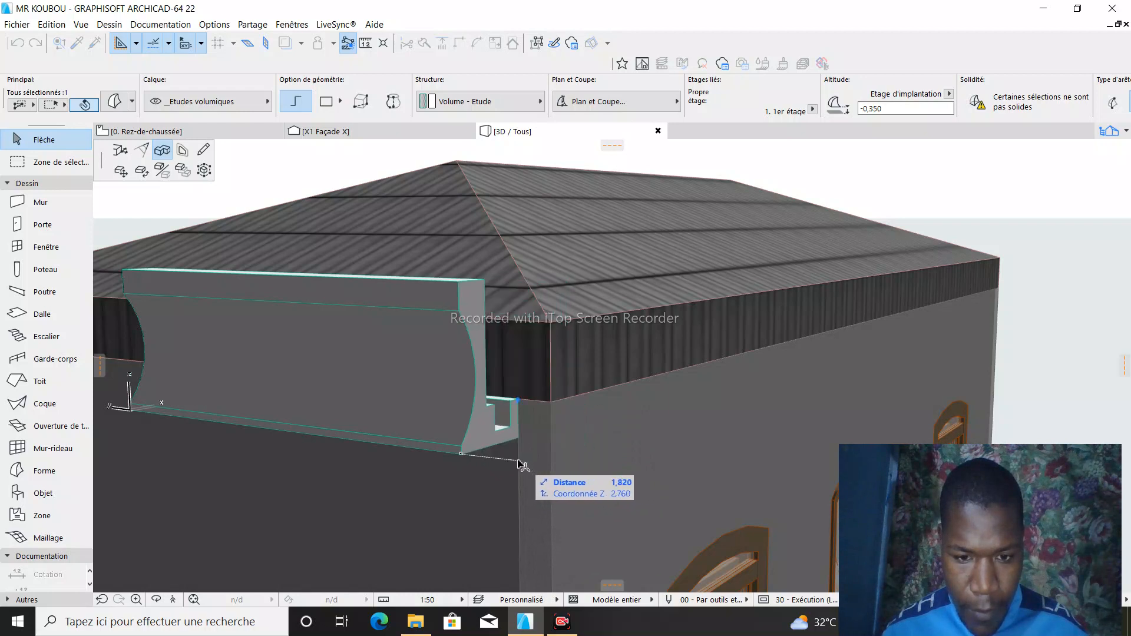
scroll(695, 475, down, 5)
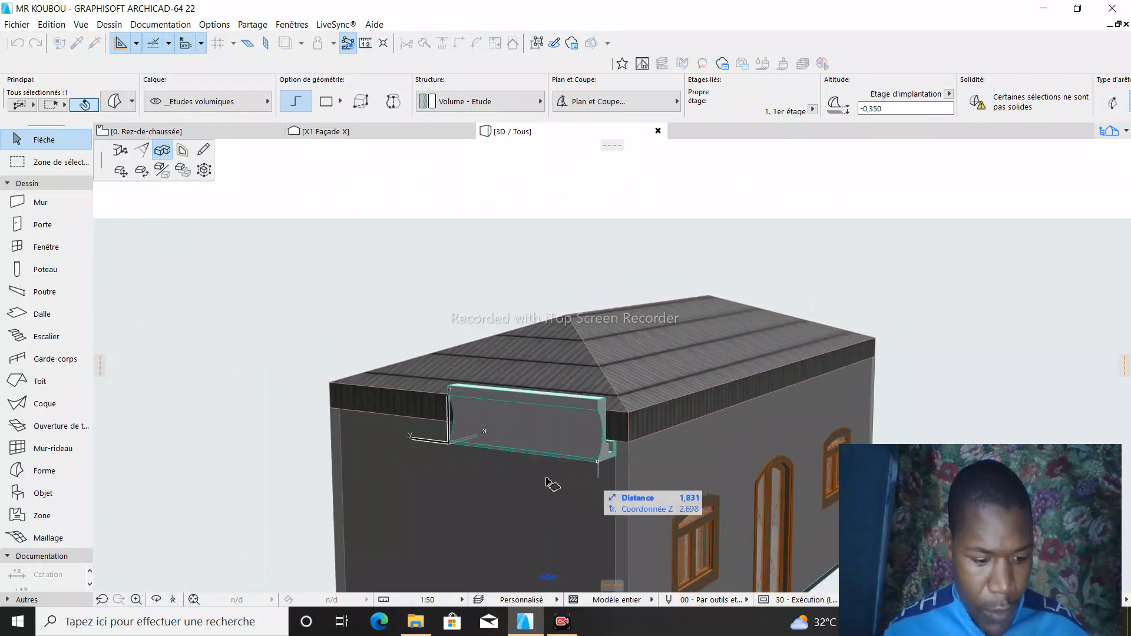
click(156, 601)
drag(240, 389, 703, 403)
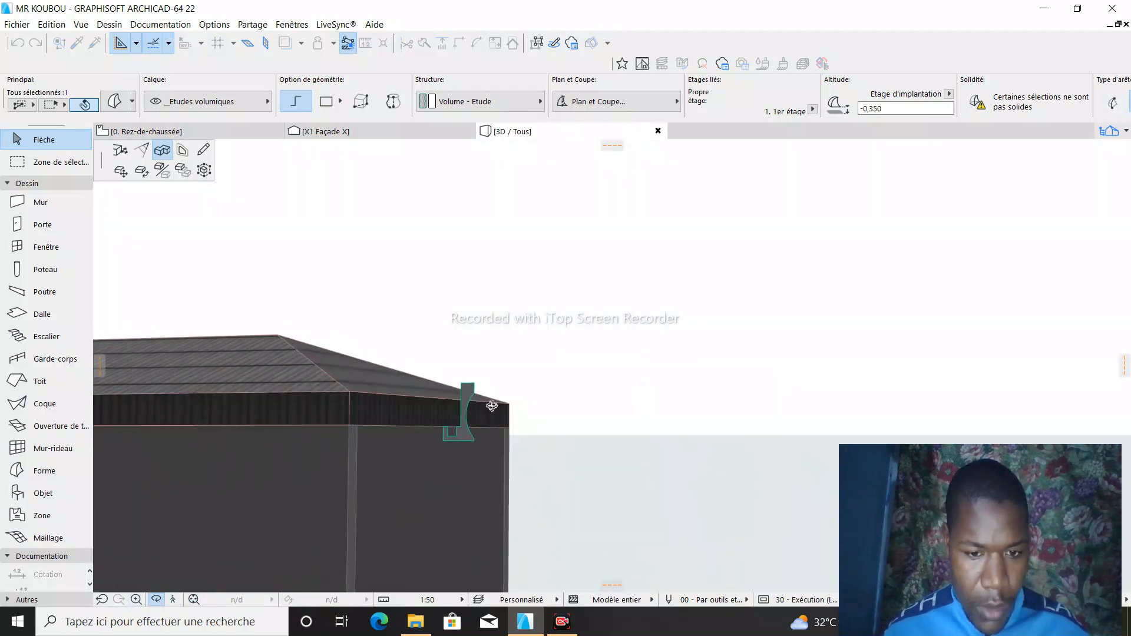
scroll(350, 436, up, 5)
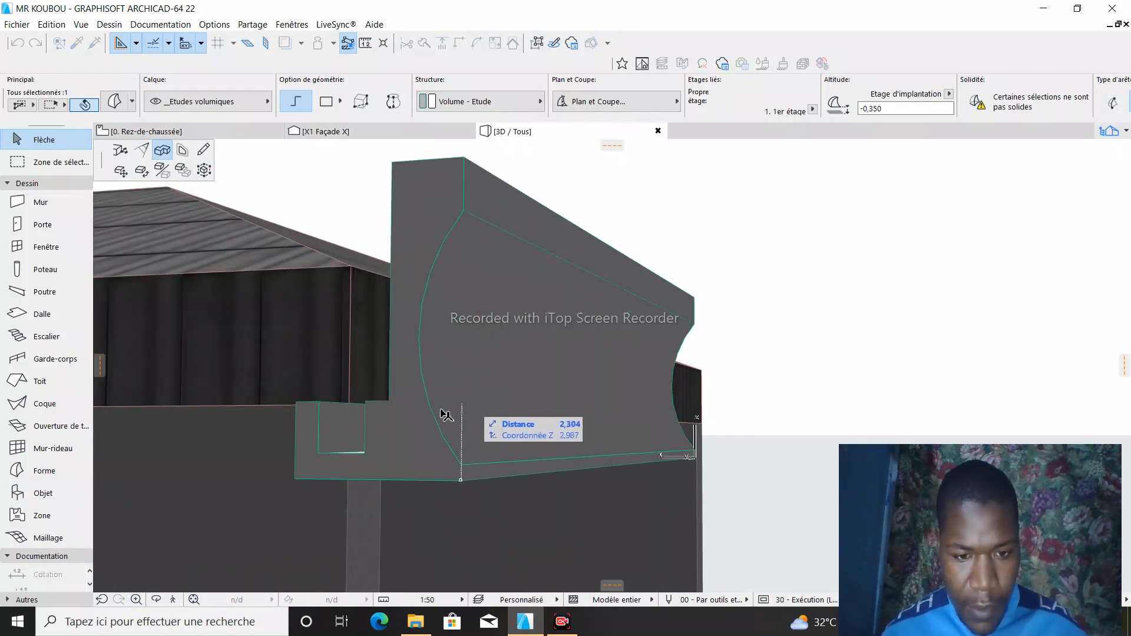
key(Escape)
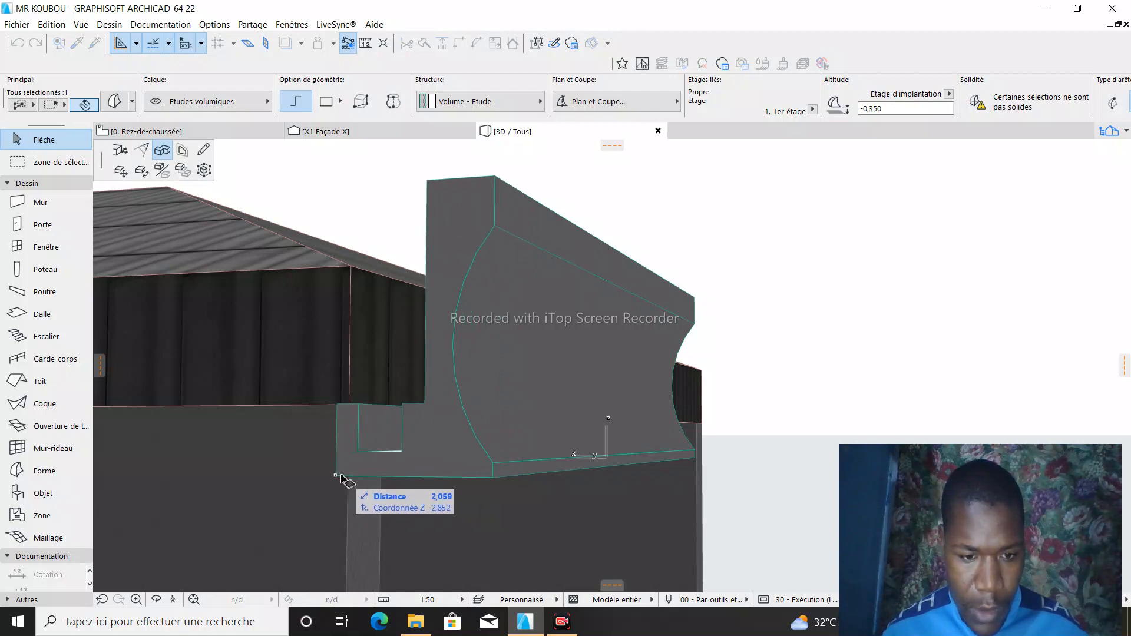
click(349, 478)
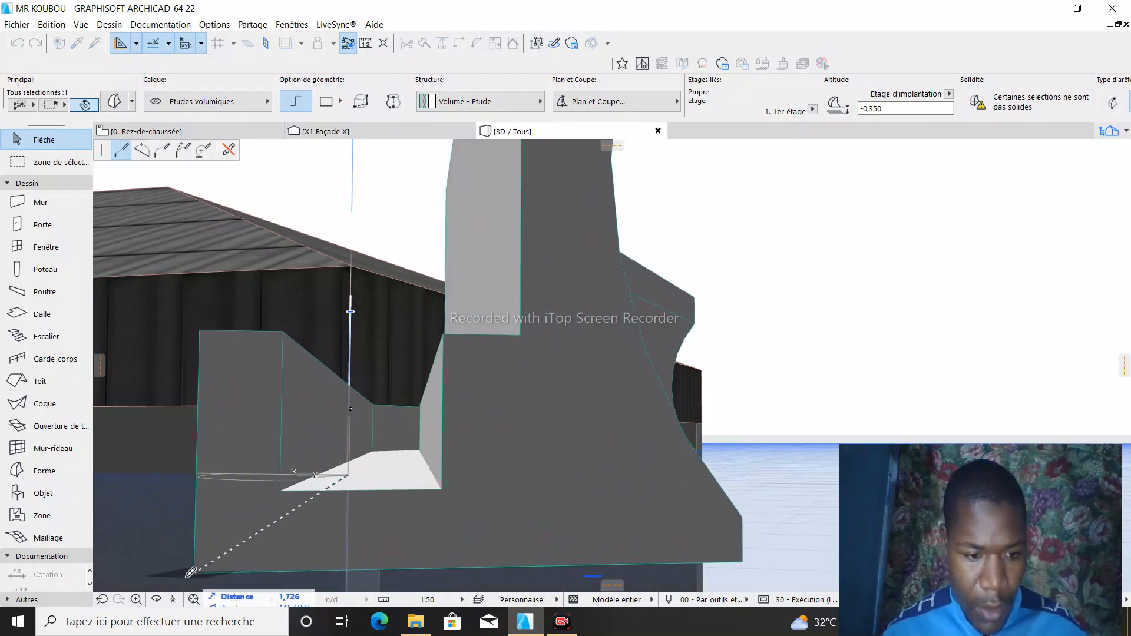
- Extend the Tubage path along the rear eave to the next lower corner of the roof edge
click(158, 602)
scroll(713, 370, down, 10)
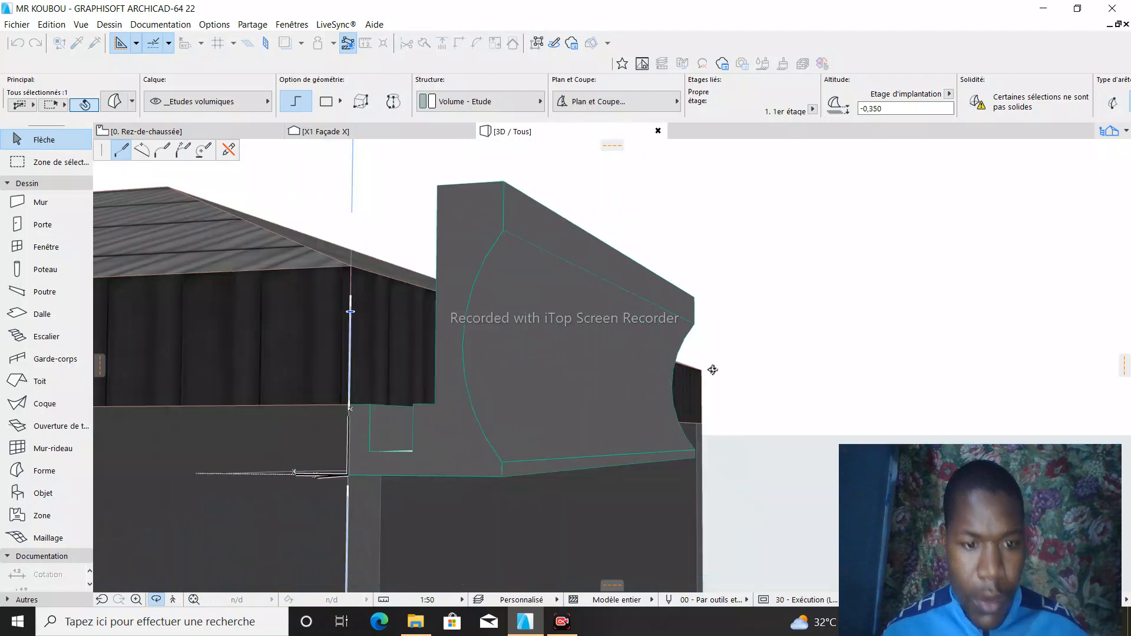
drag(805, 389, 476, 477)
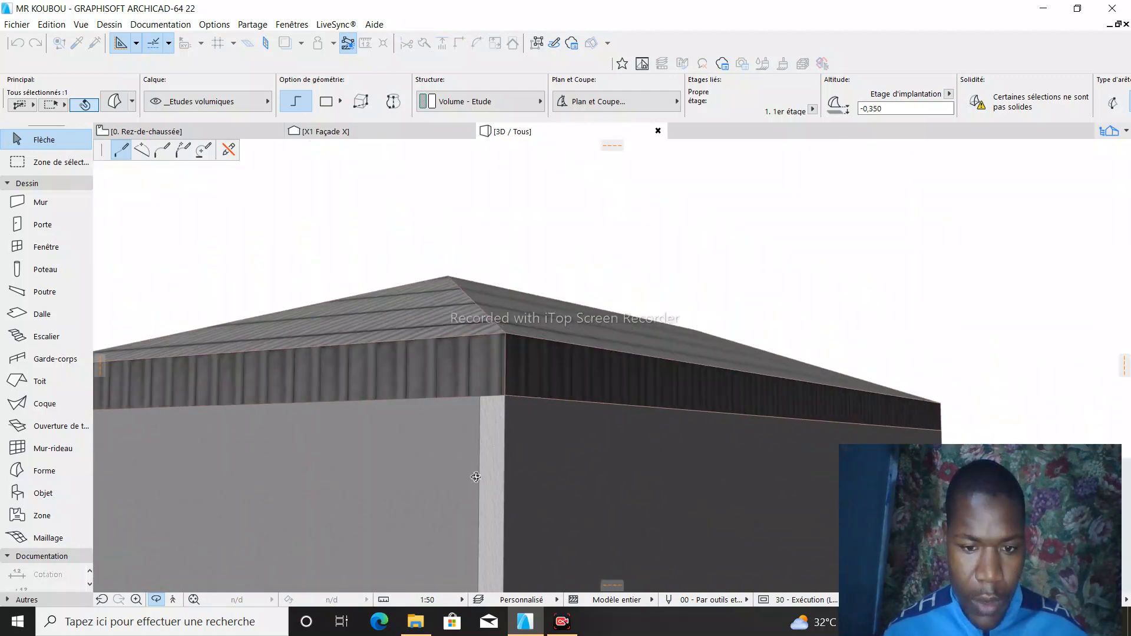
click(161, 595)
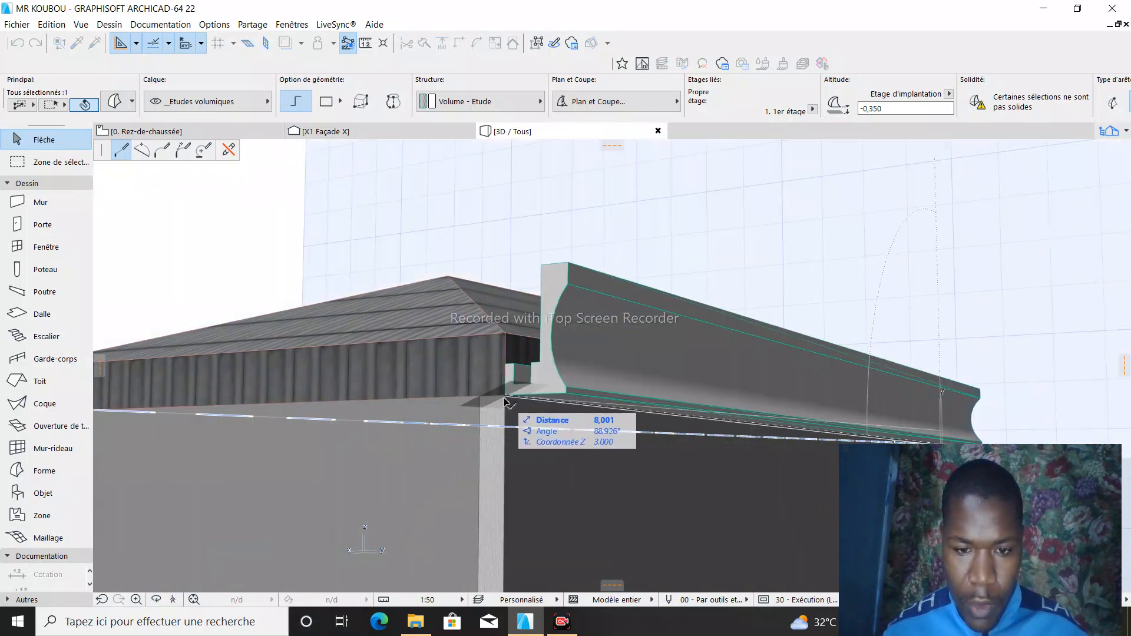
click(505, 399)
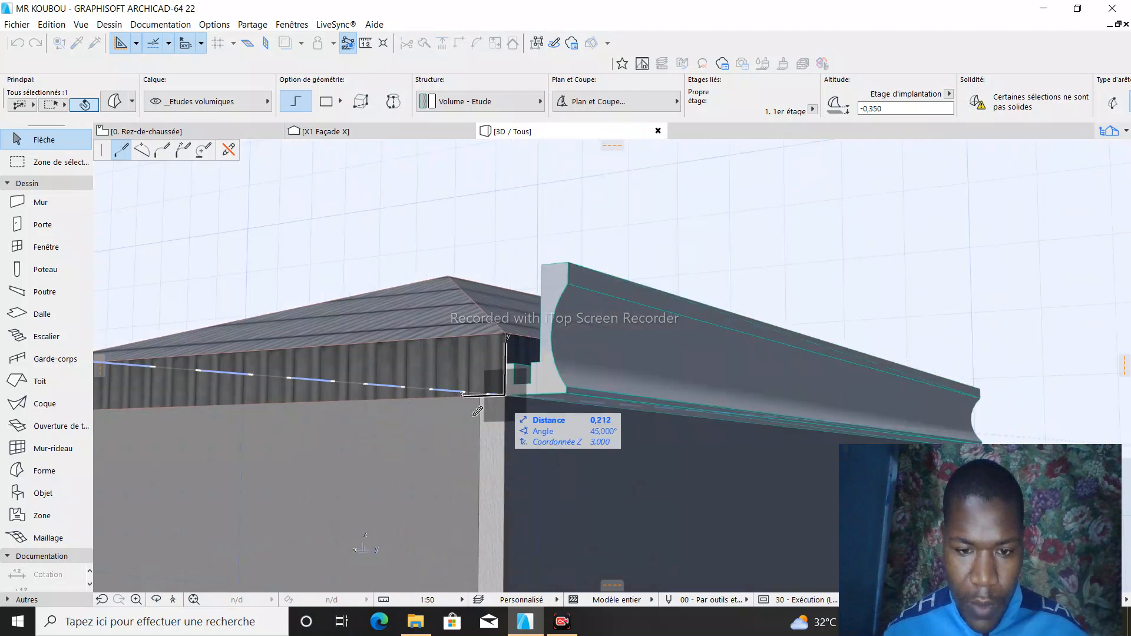
- Continue the Tubage path along the opposite side eave to the front corner of the roof edge
scroll(209, 559, down, 8)
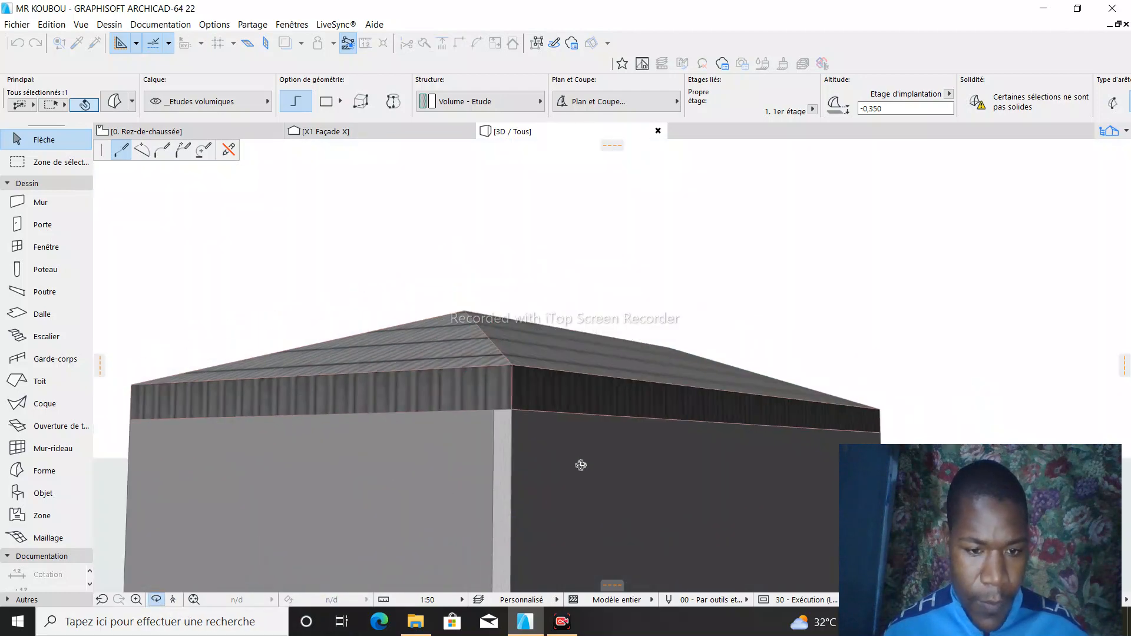
scroll(495, 410, up, 6)
drag(494, 411, 709, 457)
scroll(683, 486, up, 7)
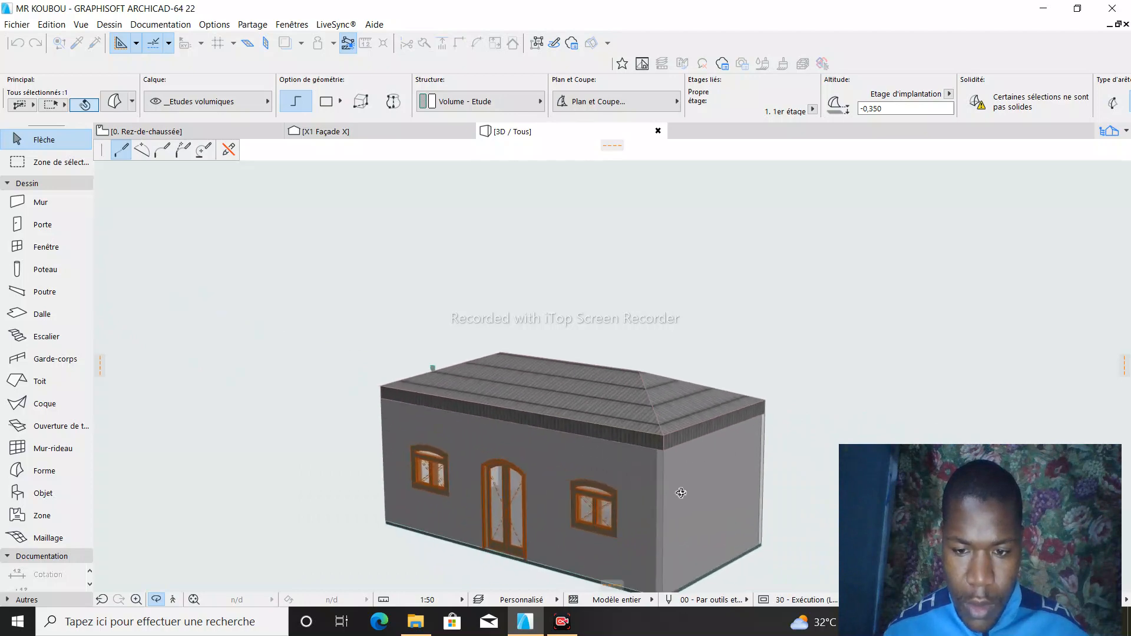
scroll(656, 429, up, 6)
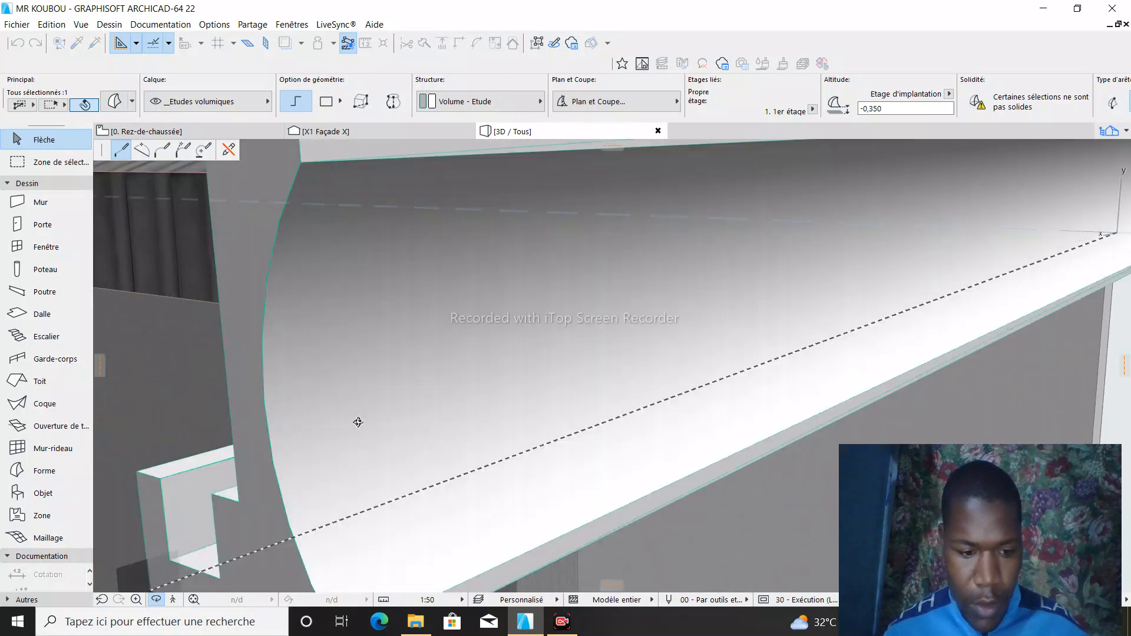
scroll(533, 381, down, 4)
drag(264, 565, 175, 602)
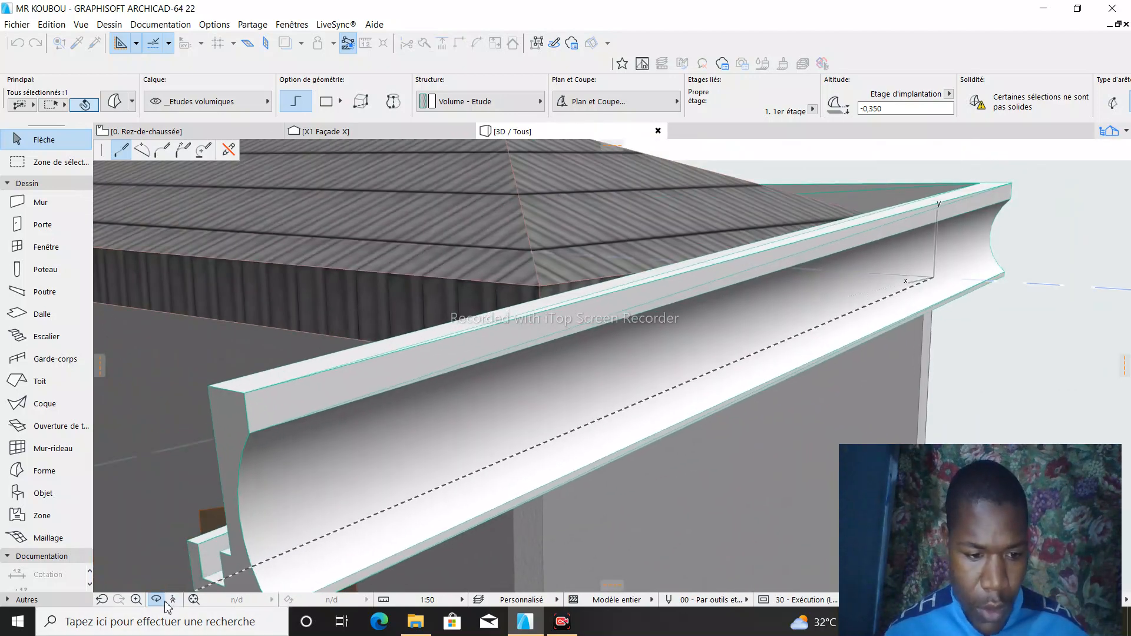
click(162, 602)
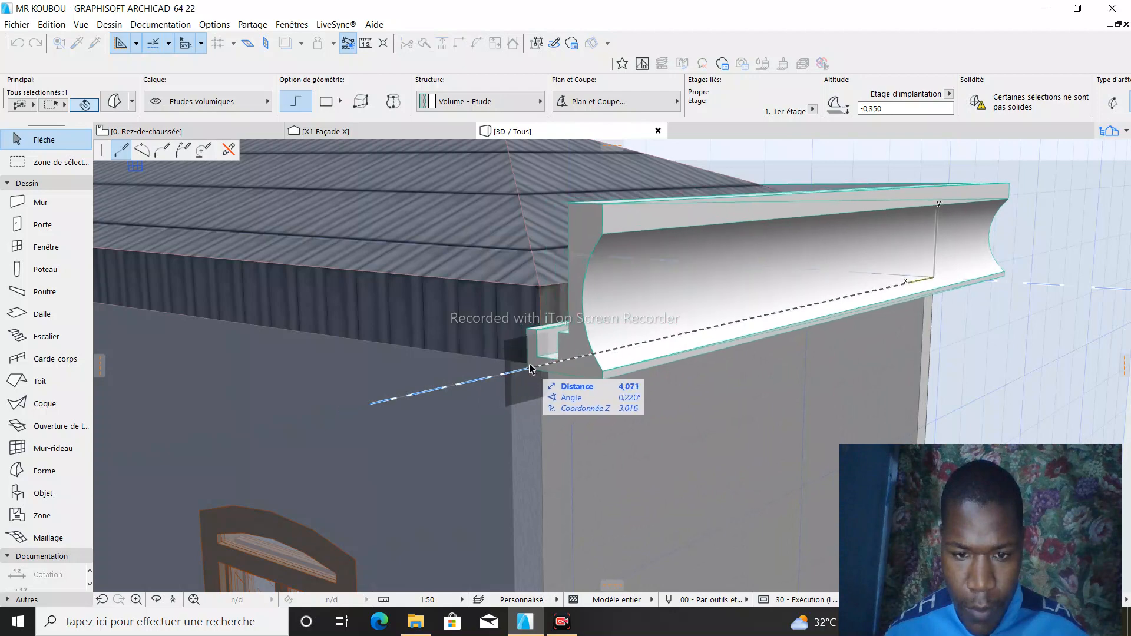
click(542, 365)
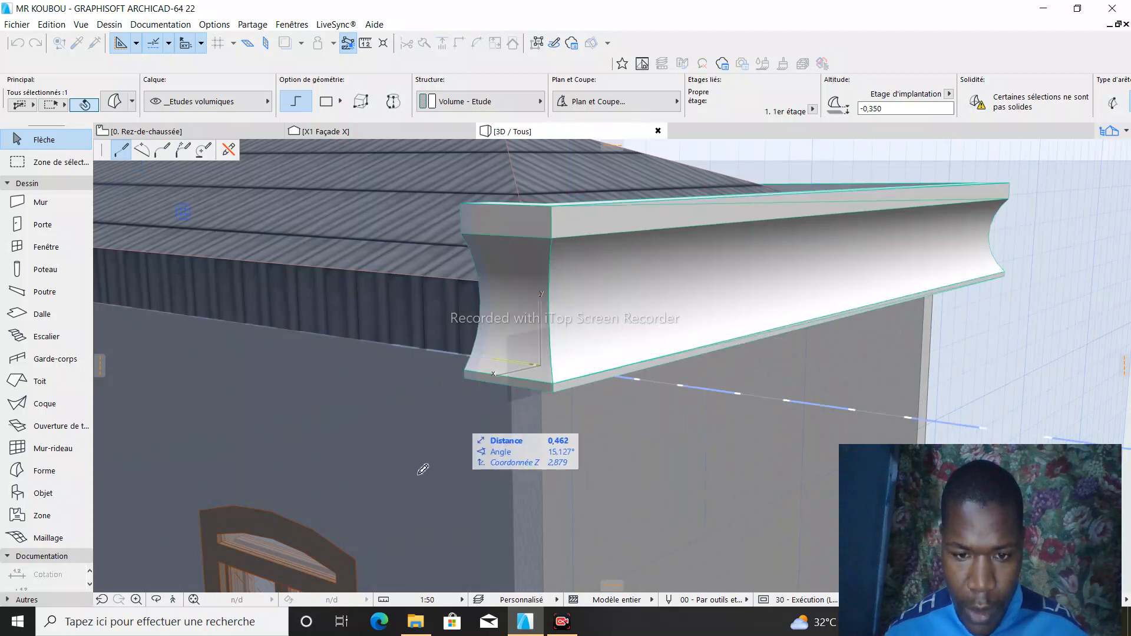
- Extend the Tubage path along the front eave above the windows to the corner beside the starting side
scroll(732, 434, down, 10)
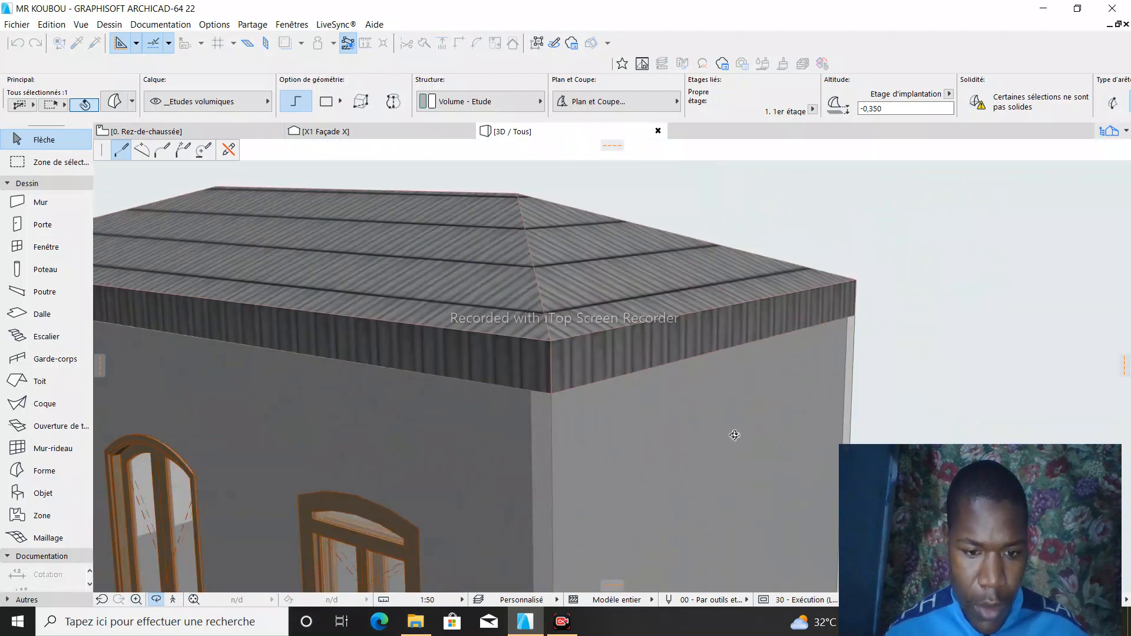
shift+middle_drag(638, 402, 586, 351)
scroll(586, 351, up, 8)
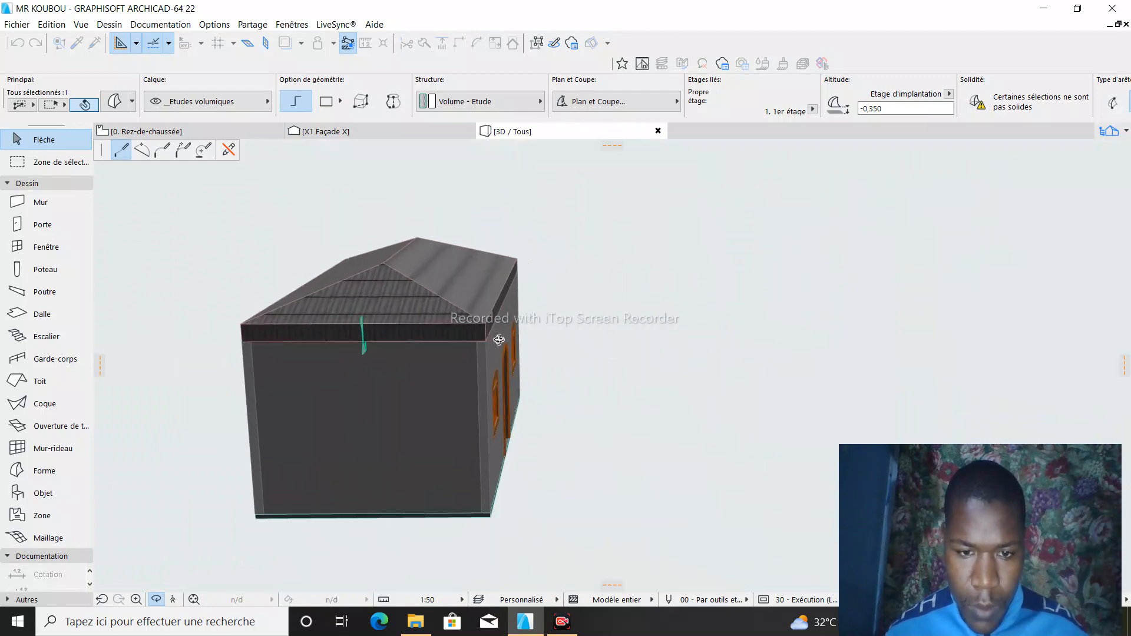
shift+middle_drag(519, 344, 409, 324)
scroll(497, 359, up, 5)
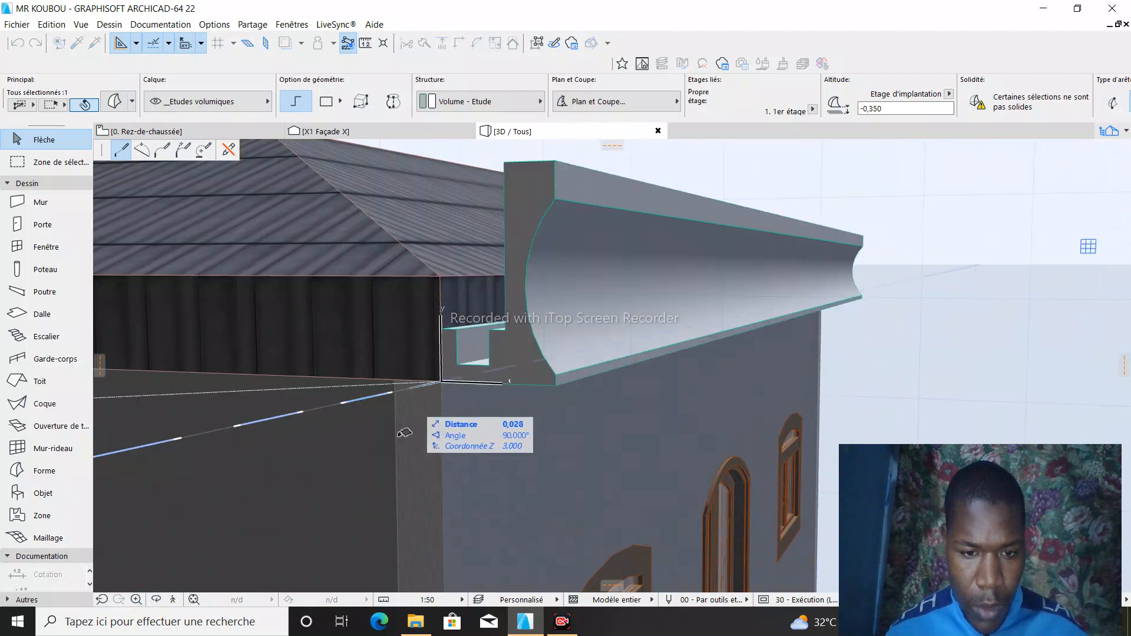
click(443, 382)
- Try to close the Tubage path along the starting side eave at the Forme profile's position
click(157, 601)
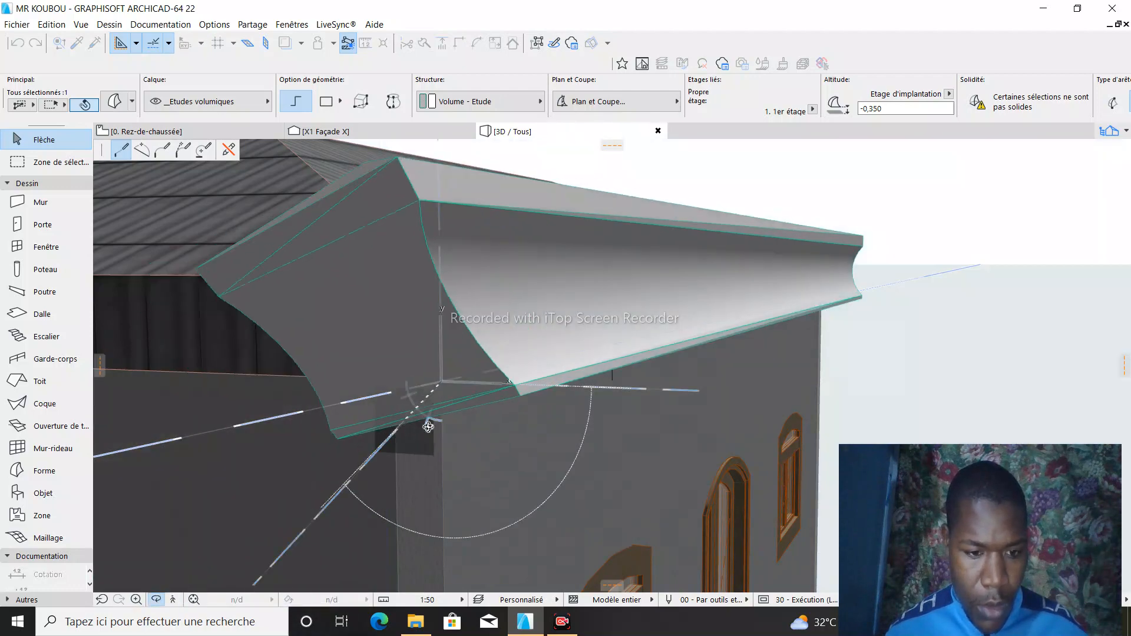
drag(431, 424, 916, 377)
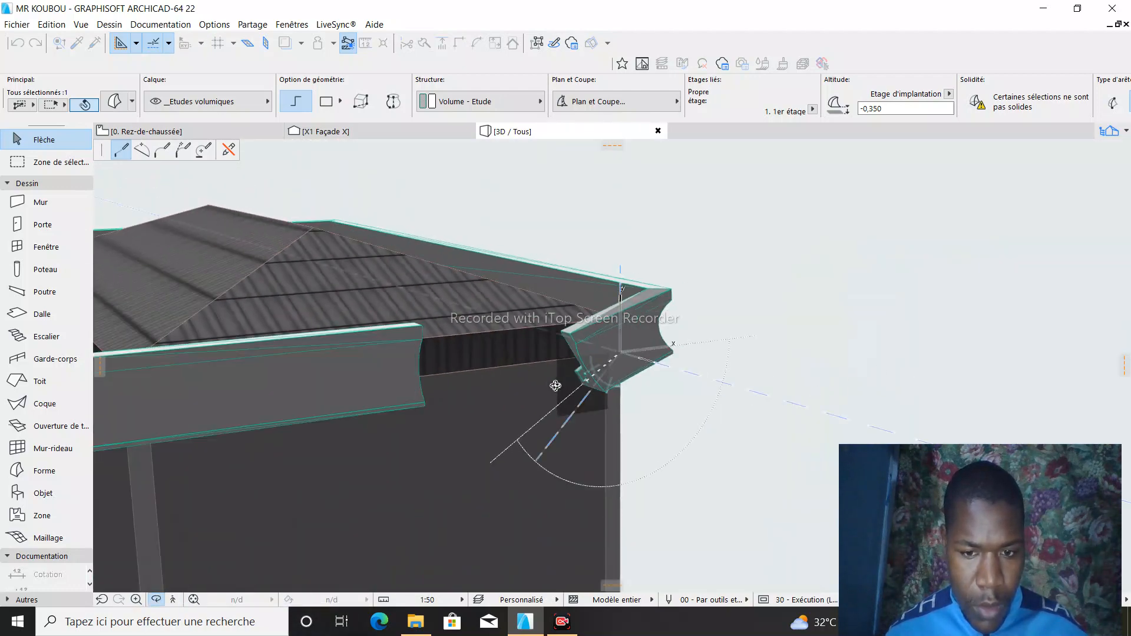
drag(555, 386, 387, 371)
scroll(414, 418, up, 6)
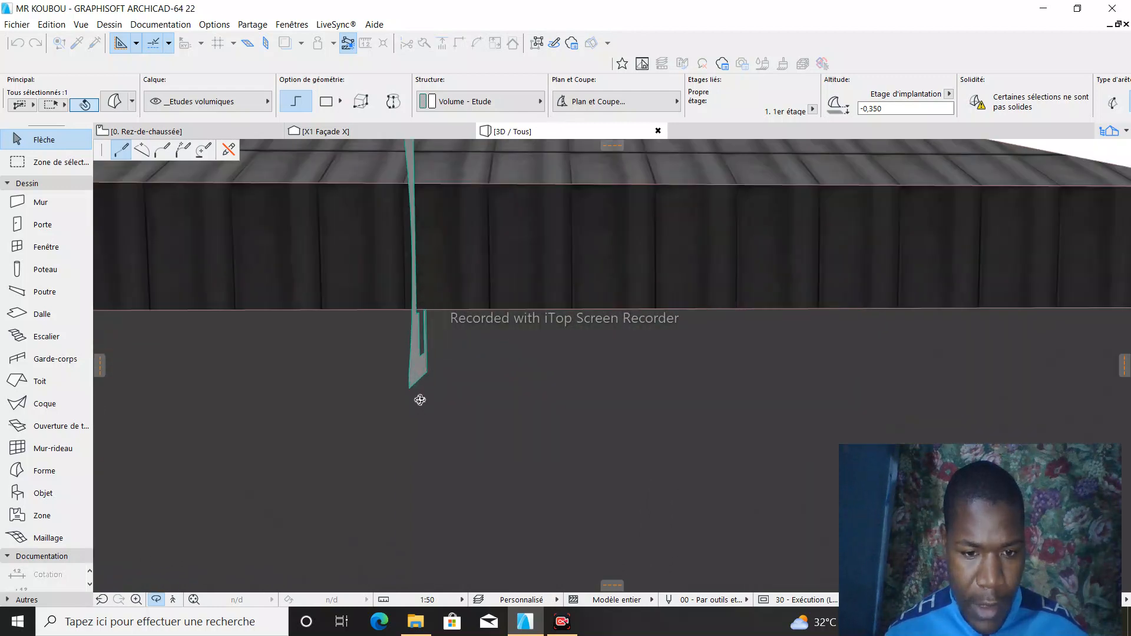
scroll(420, 400, up, 2)
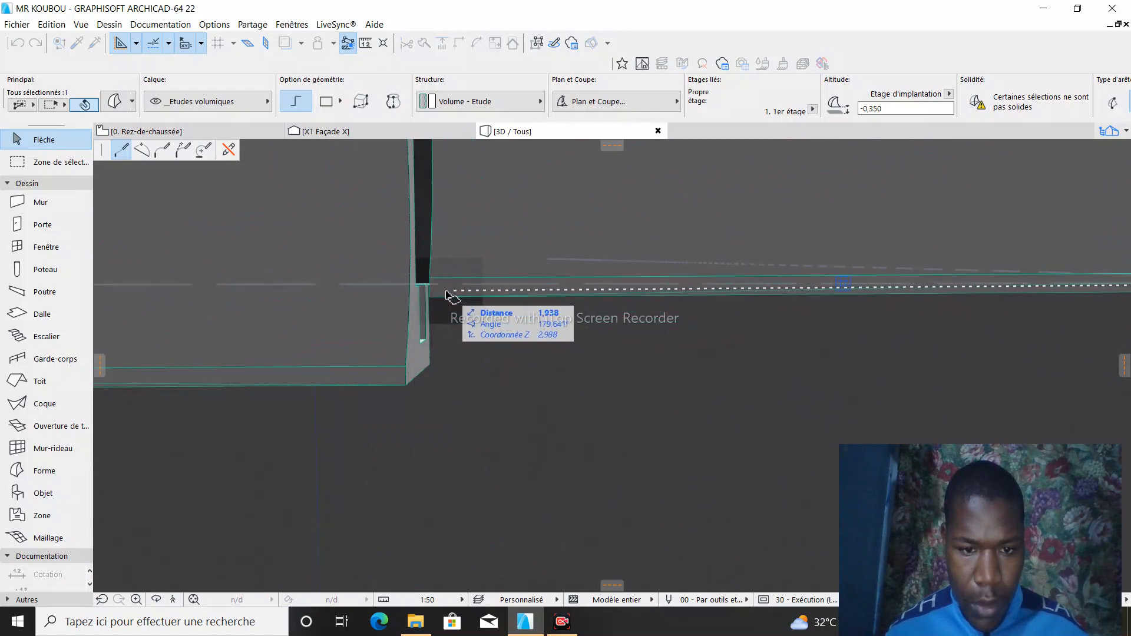
scroll(449, 309, down, 3)
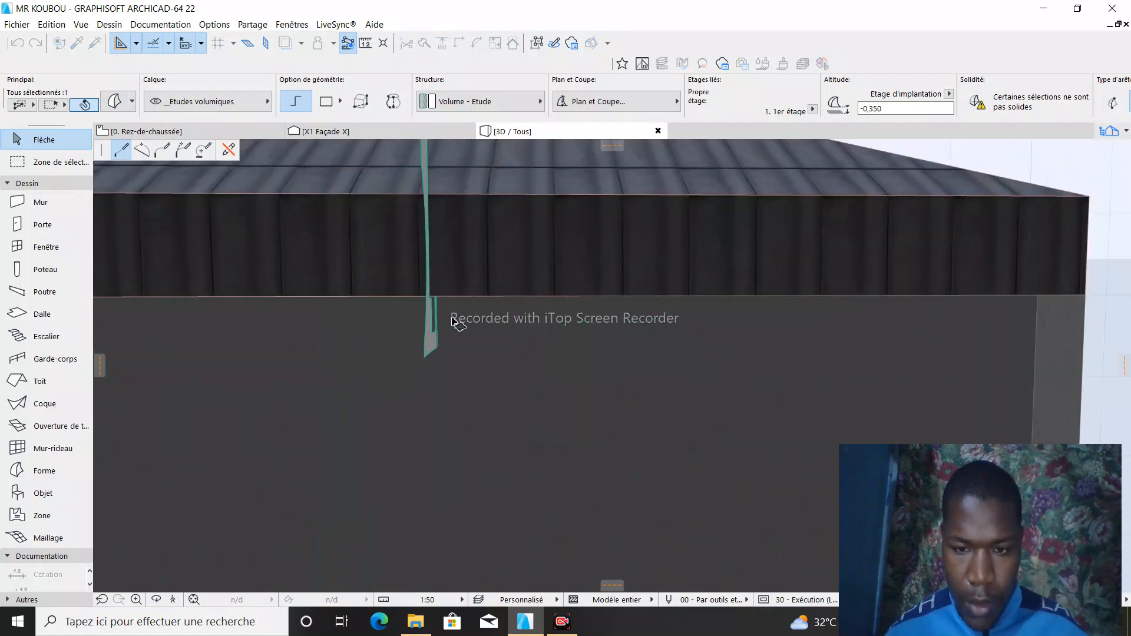
scroll(453, 309, down, 1)
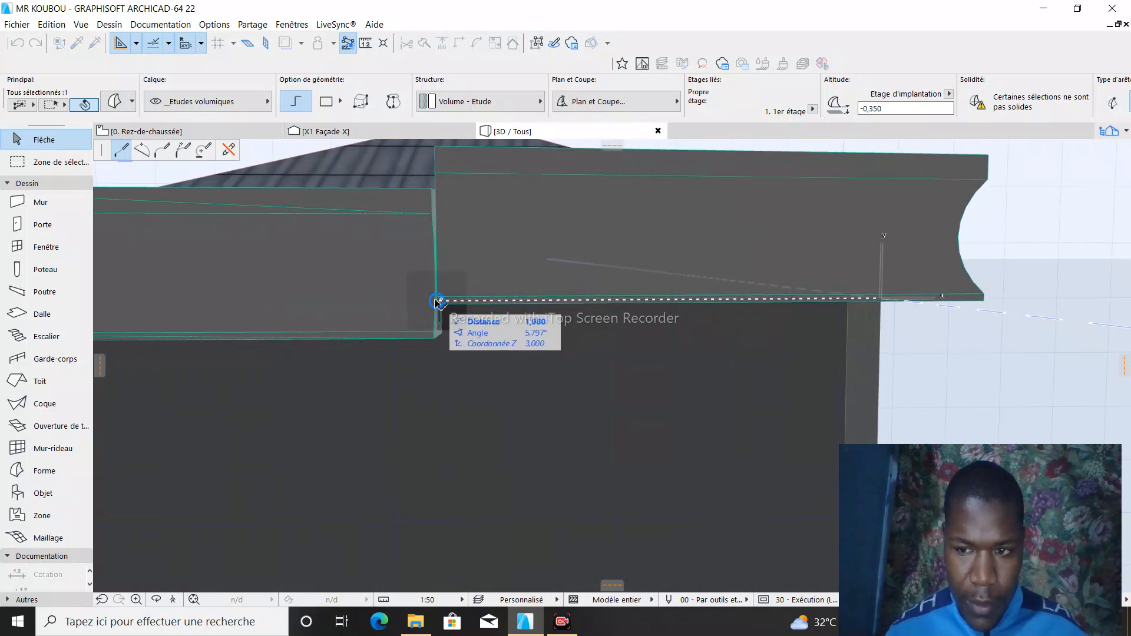
scroll(437, 303, up, 1)
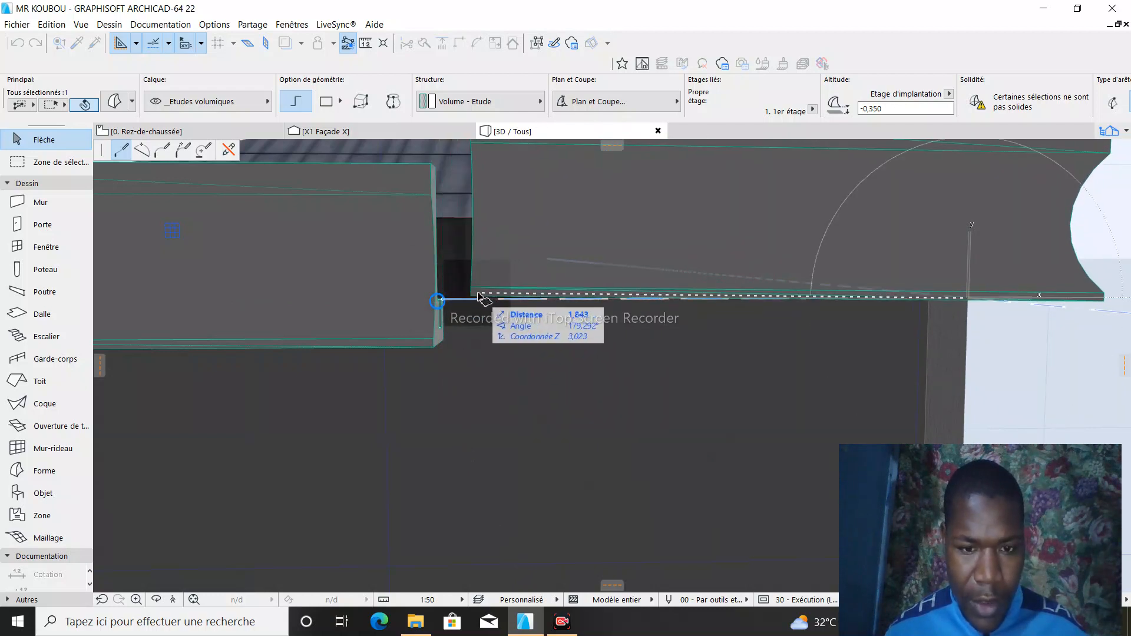
key(Escape)
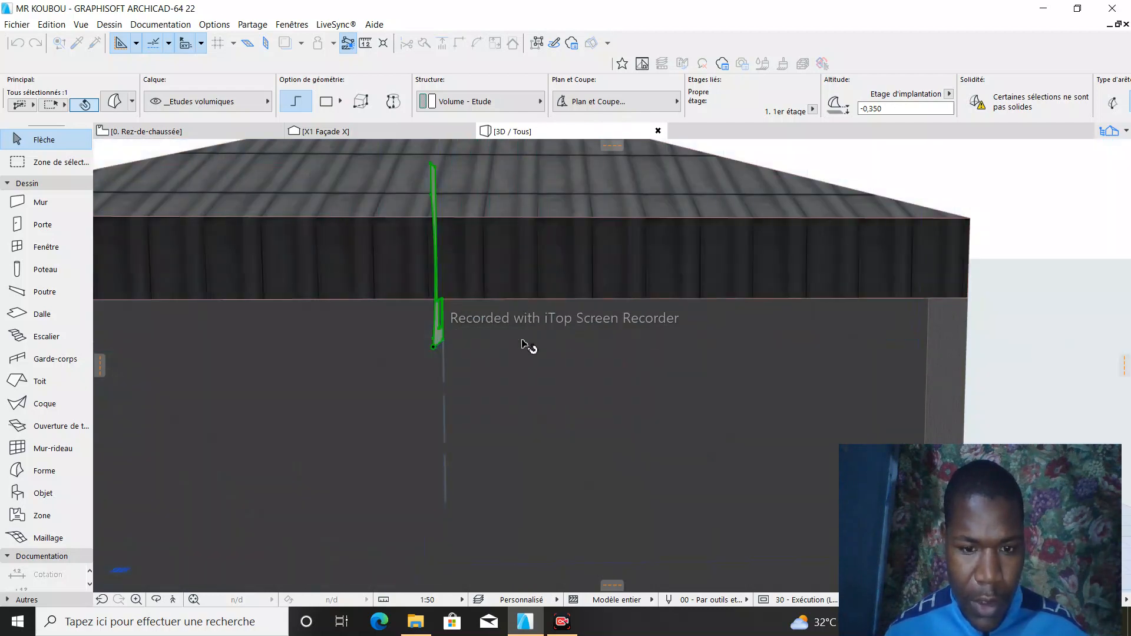
click(570, 627)
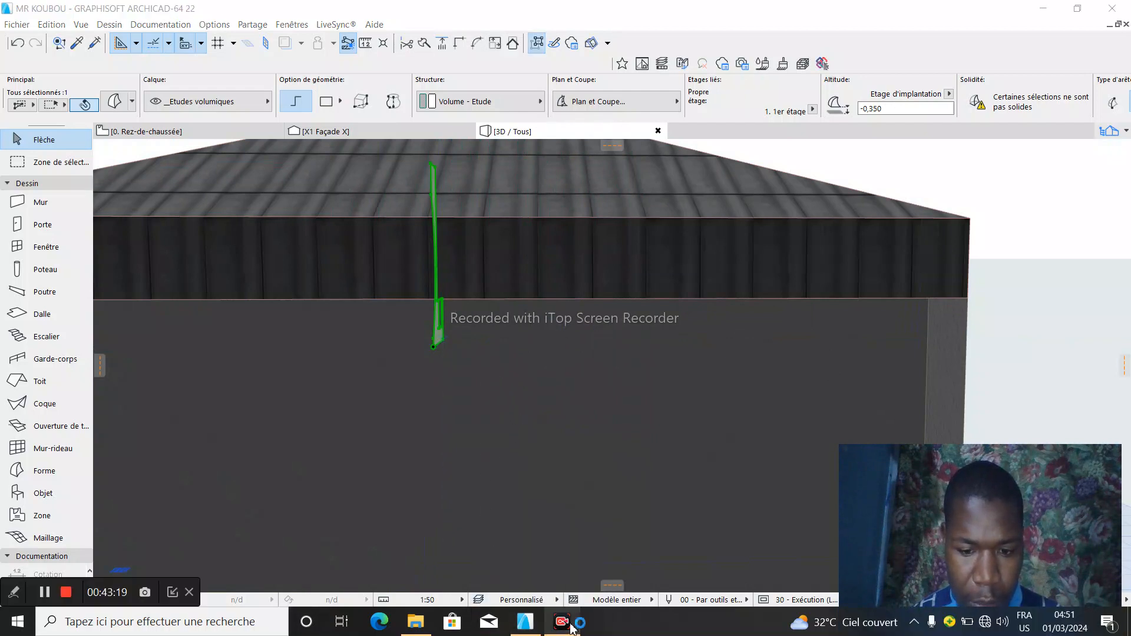
click(45, 592)
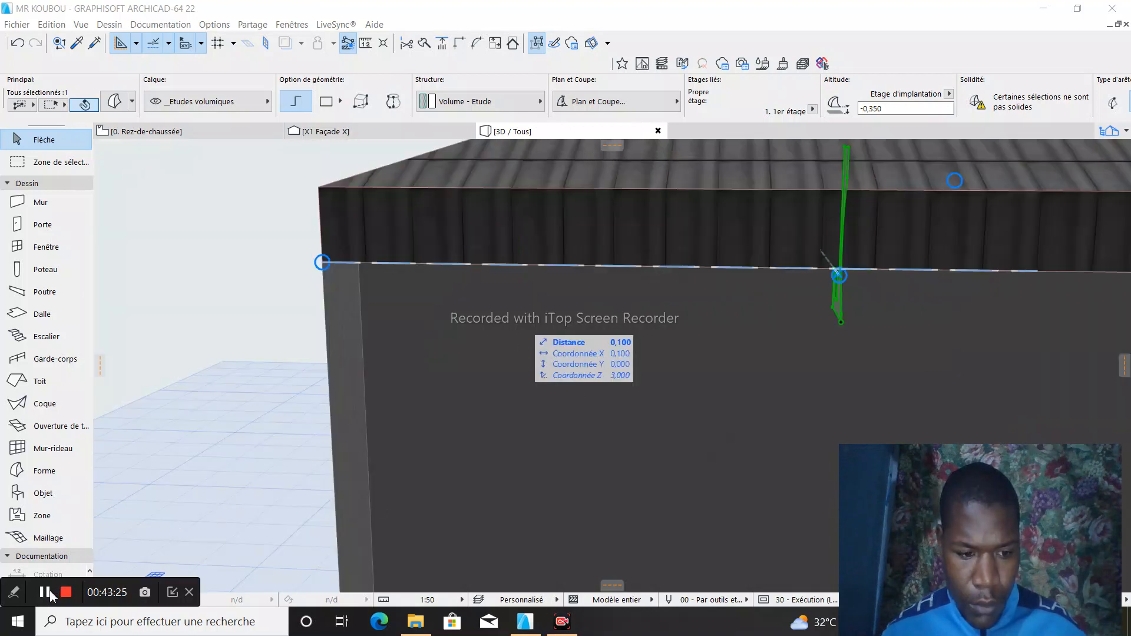
click(45, 592)
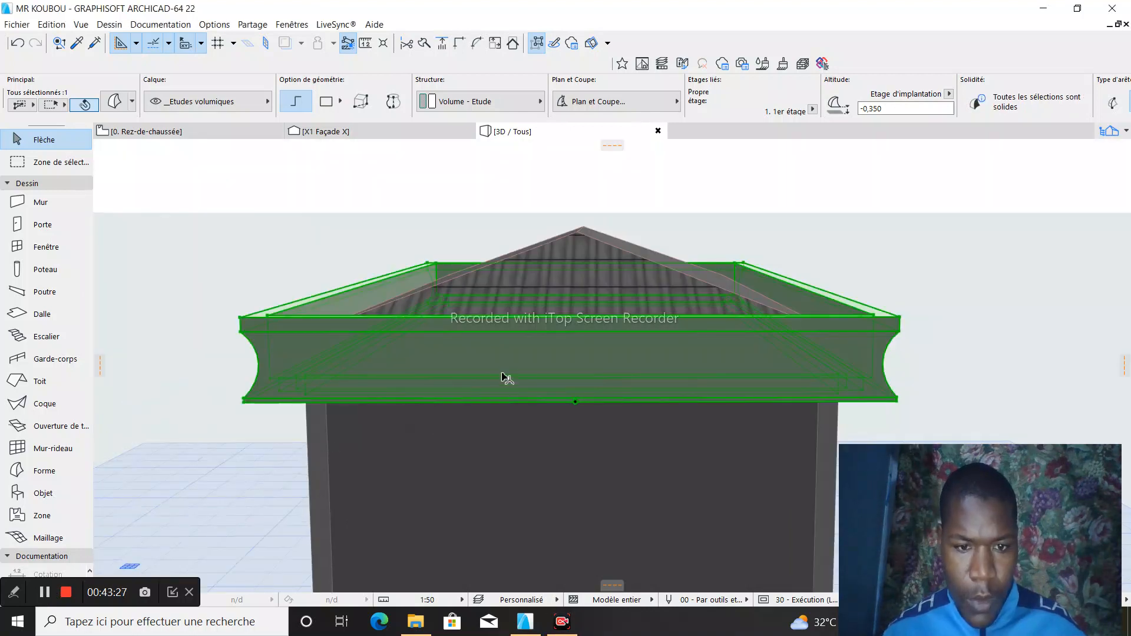
- Examine the swept cornice around the whole roof edge from several sides in the 3D view
scroll(589, 342, down, 5)
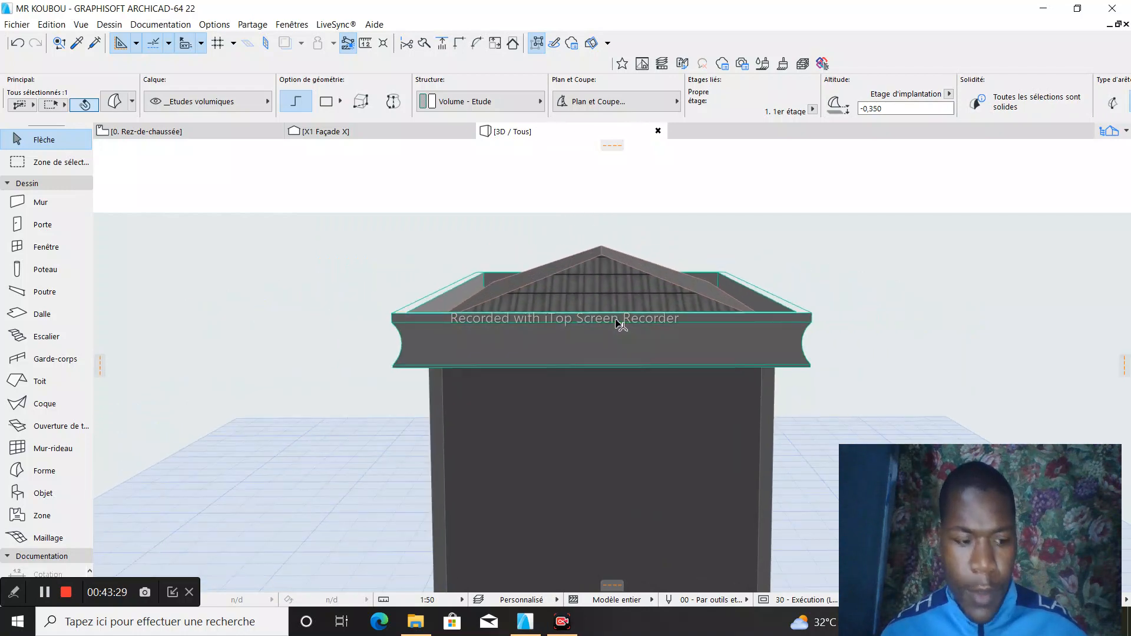
click(609, 330)
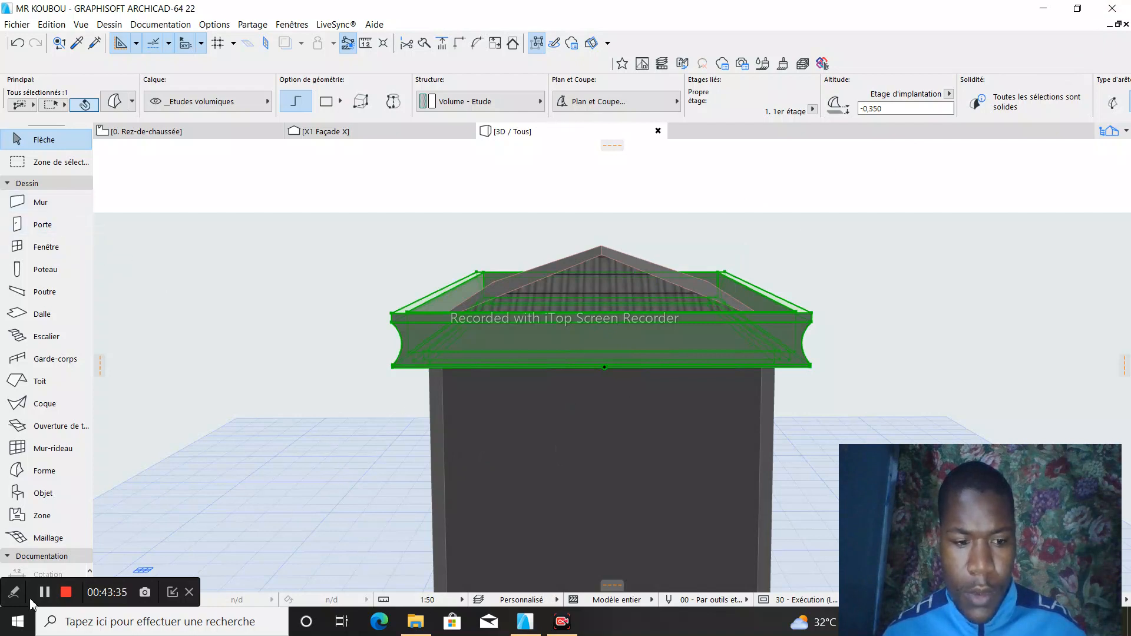
click(172, 593)
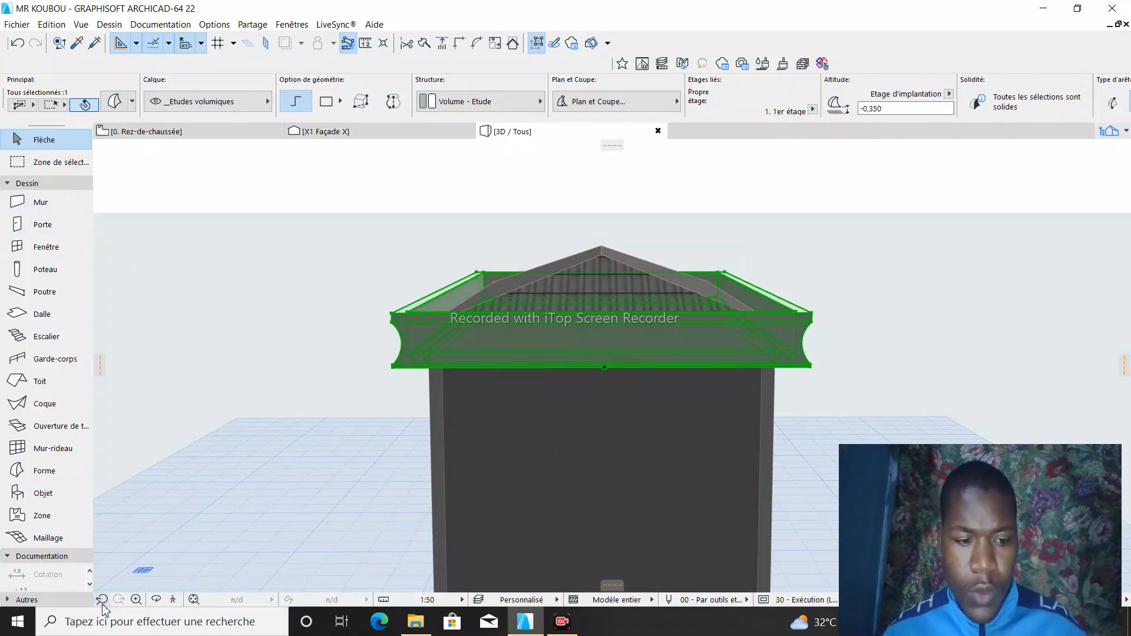
click(156, 600)
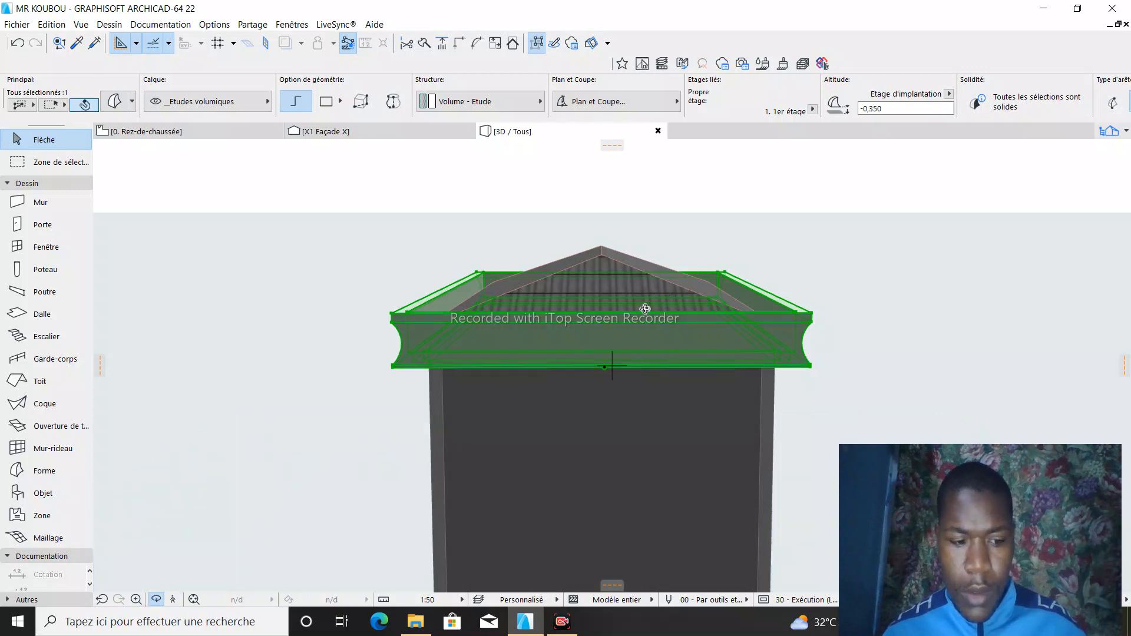
key(Escape)
key(Escape)
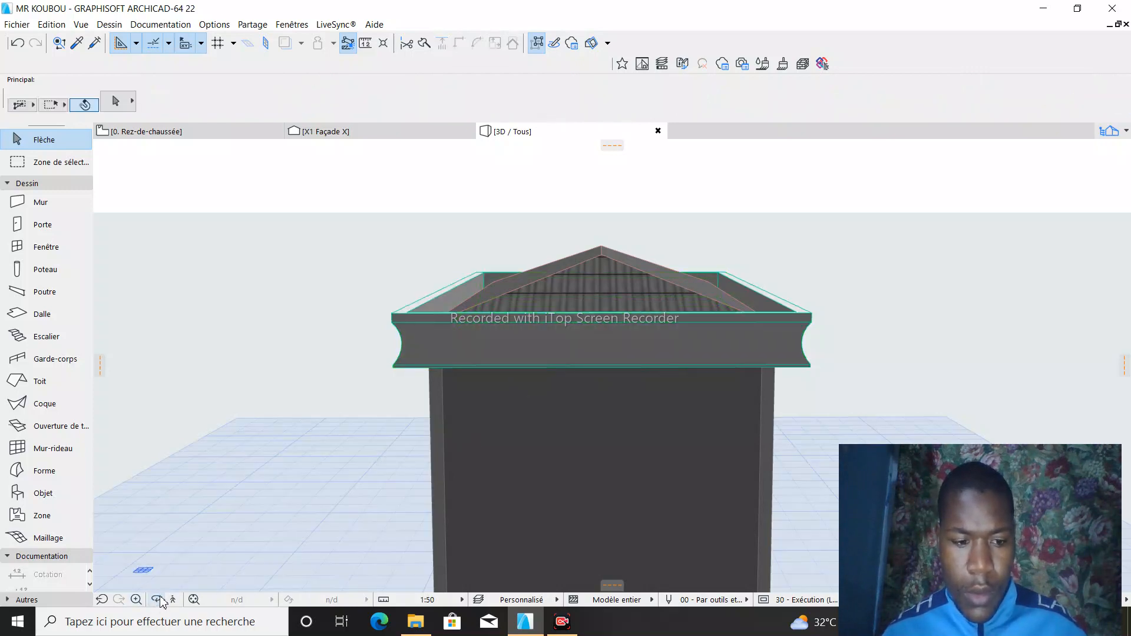
click(157, 600)
drag(253, 390, 436, 323)
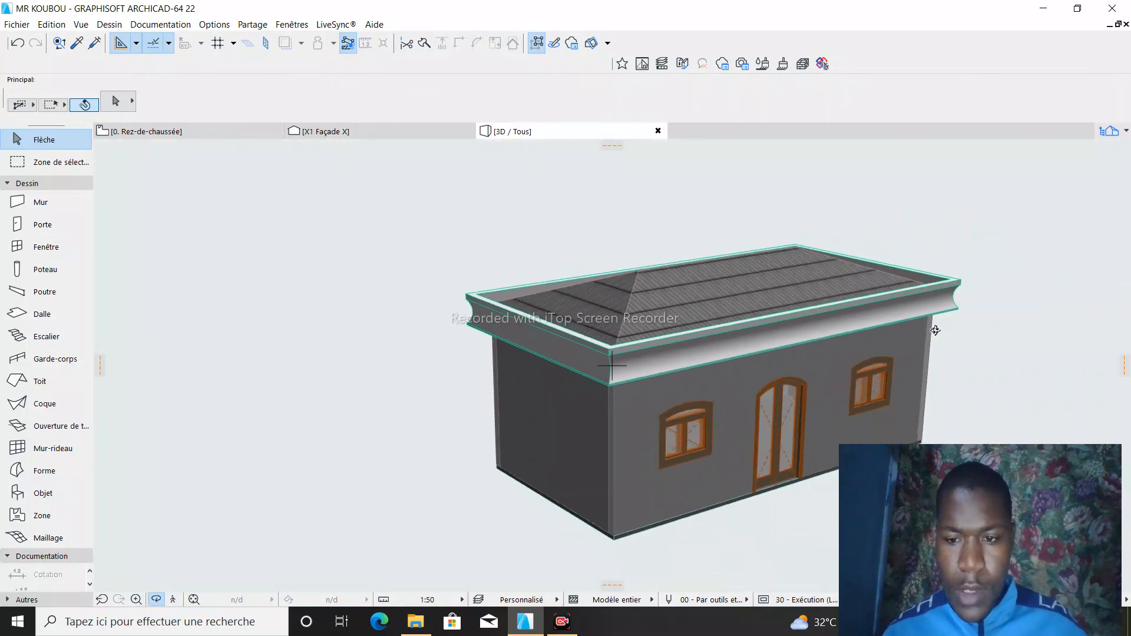
drag(935, 331, 304, 362)
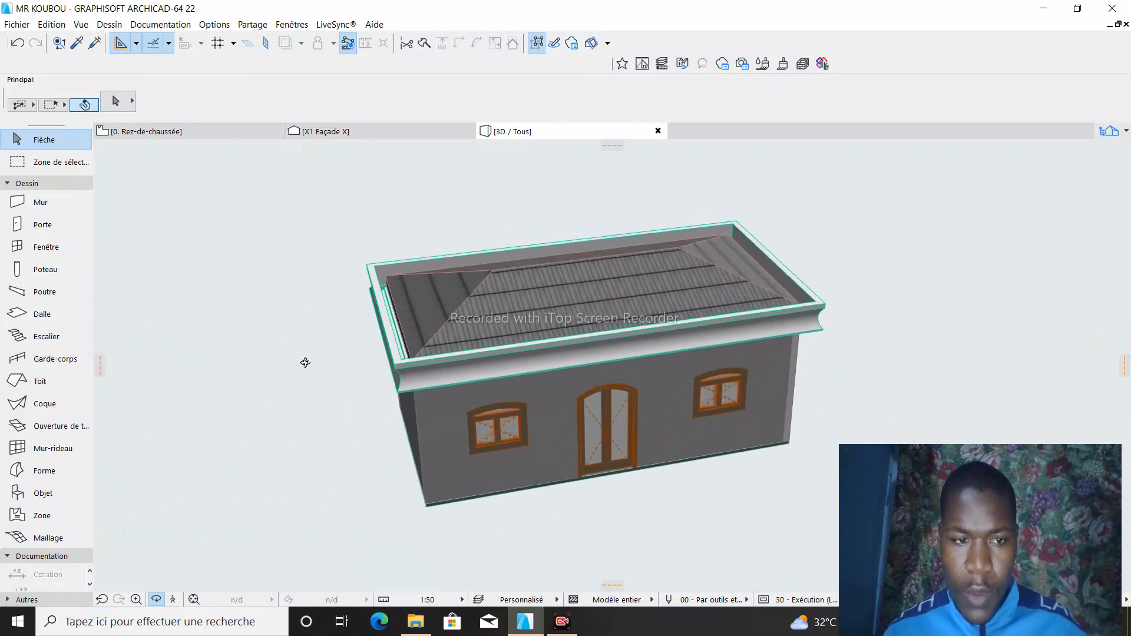
- Draw a rectangular Maillage terrain with a height of 0,2, about 14,8 by 12,0 m, around the house in the Rez-de-chaussée plan
click(176, 132)
scroll(395, 401, down, 3)
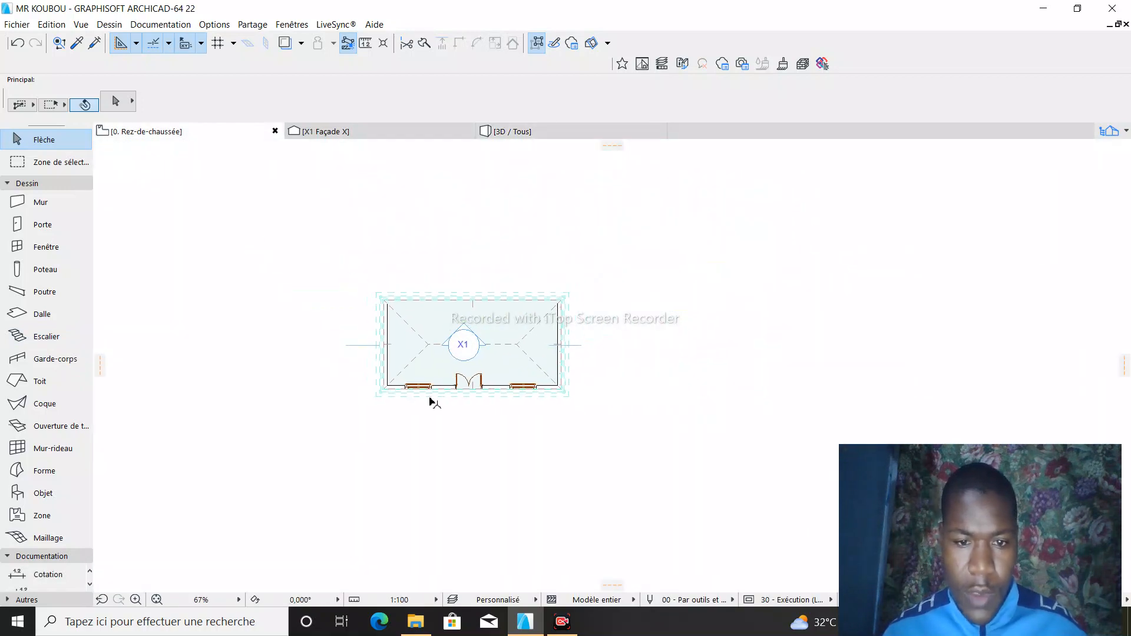
scroll(433, 403, down, 1)
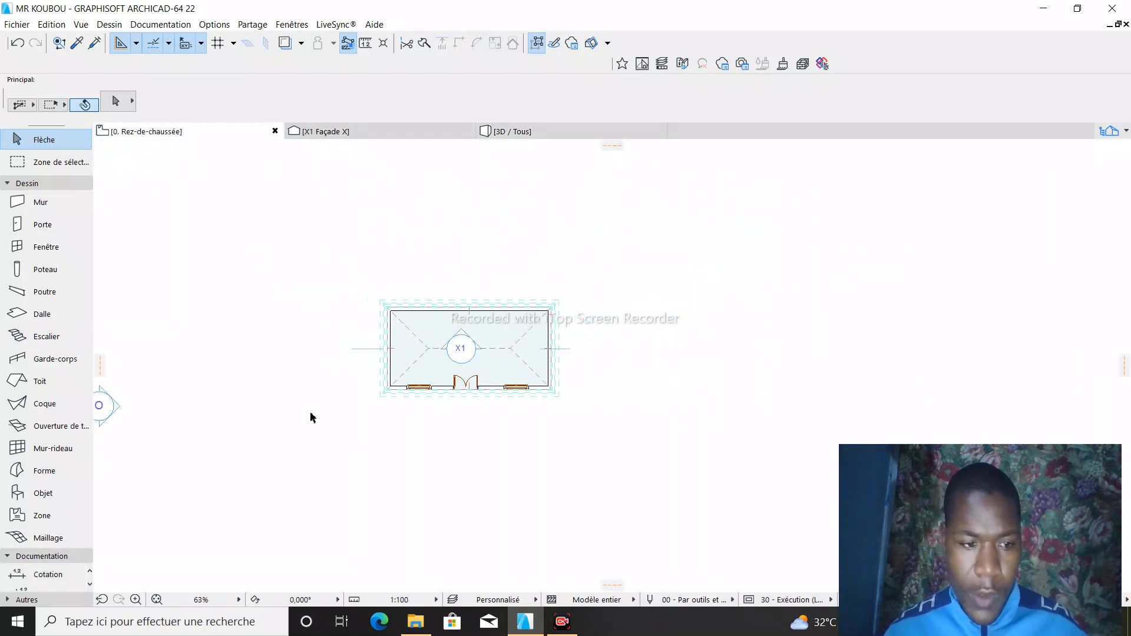
double_click(36, 539)
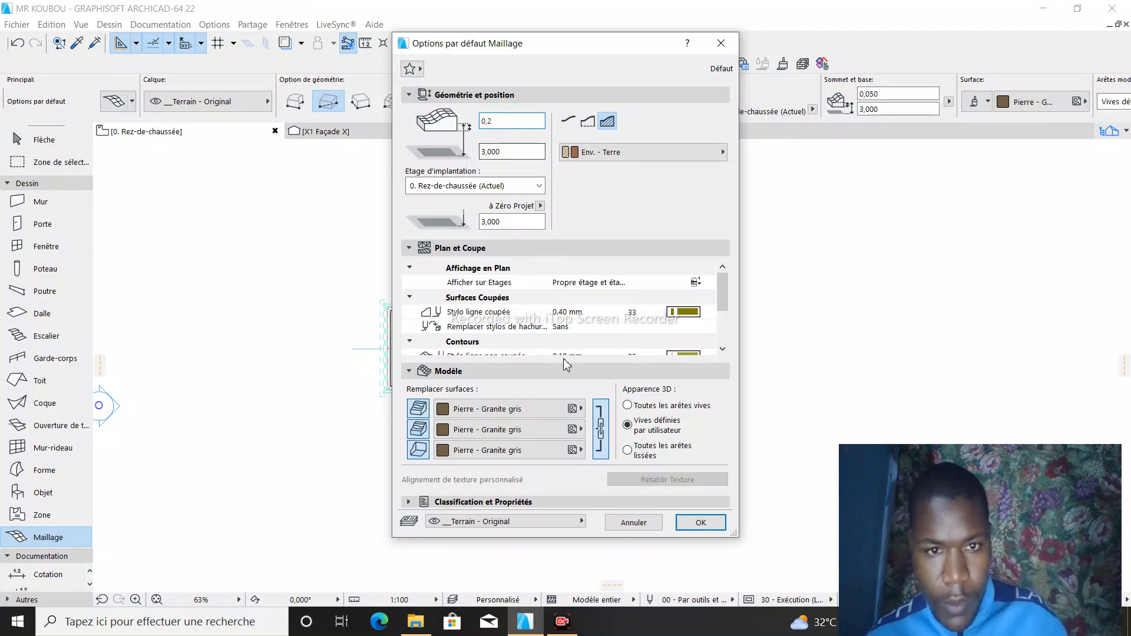
click(697, 524)
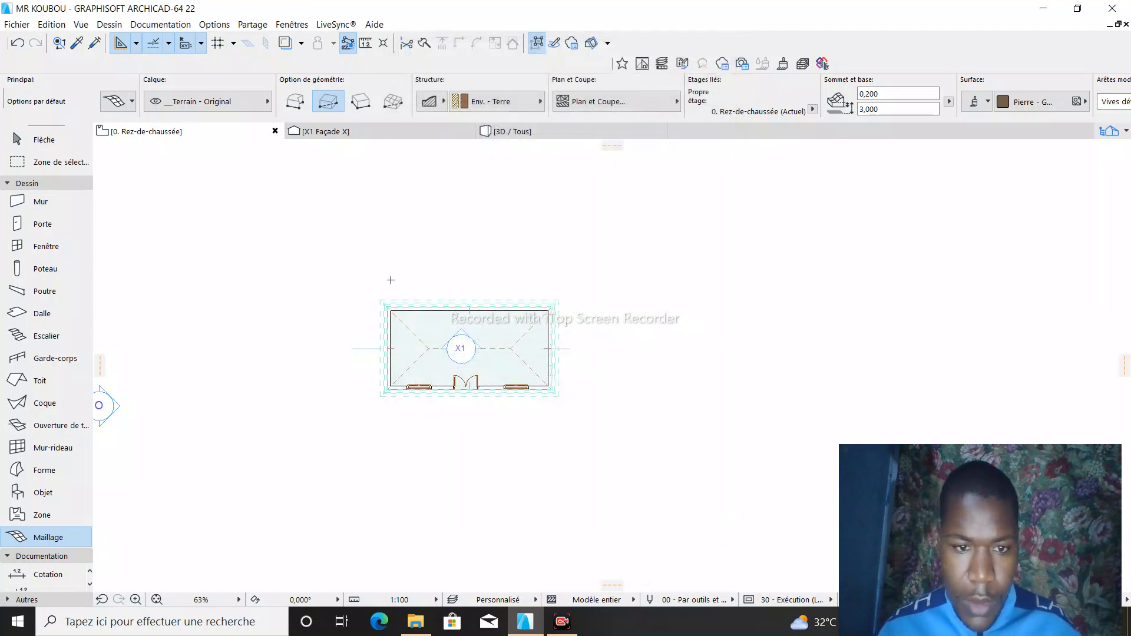
click(328, 227)
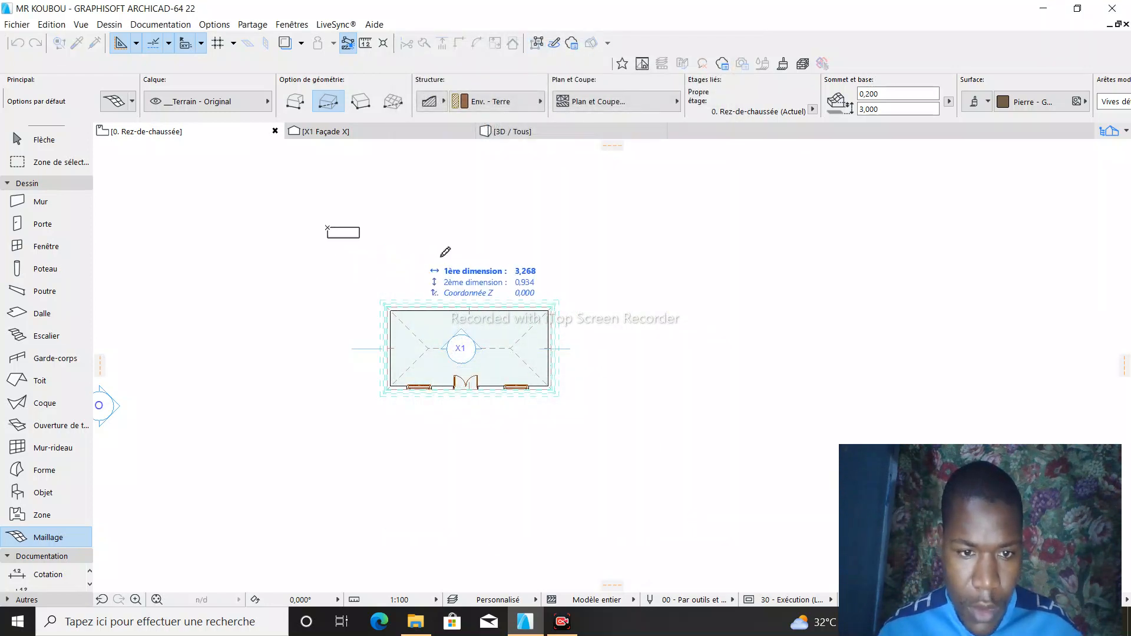
click(630, 474)
- Set the terrain mesh's base elevation to 0 in the 3D view so it sits at the foot of the house
click(571, 131)
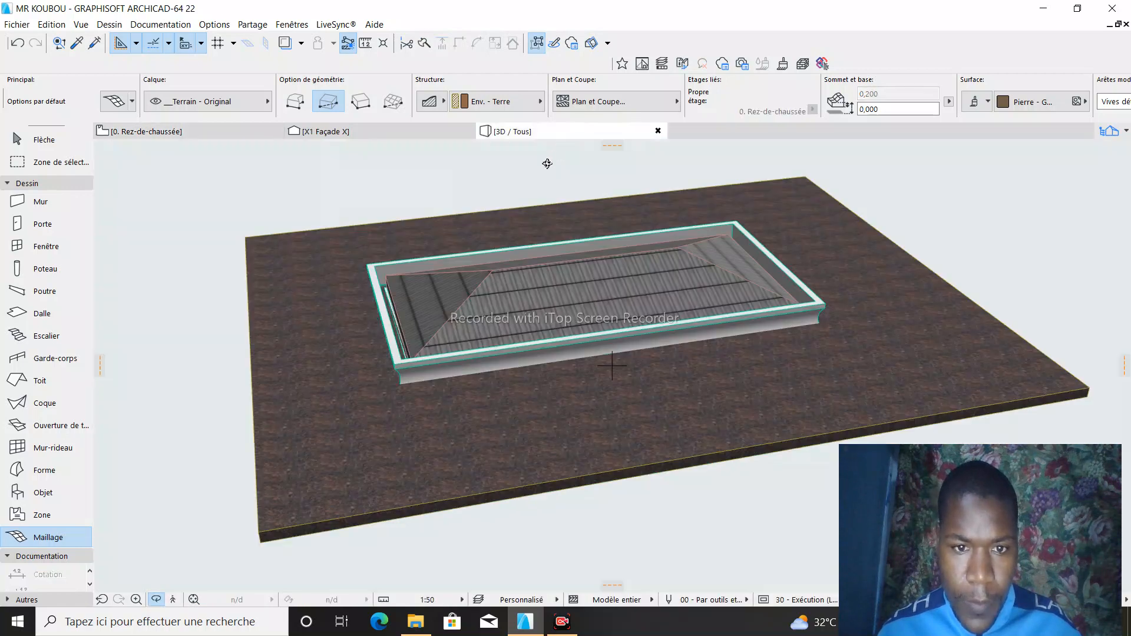
drag(591, 366, 682, 342)
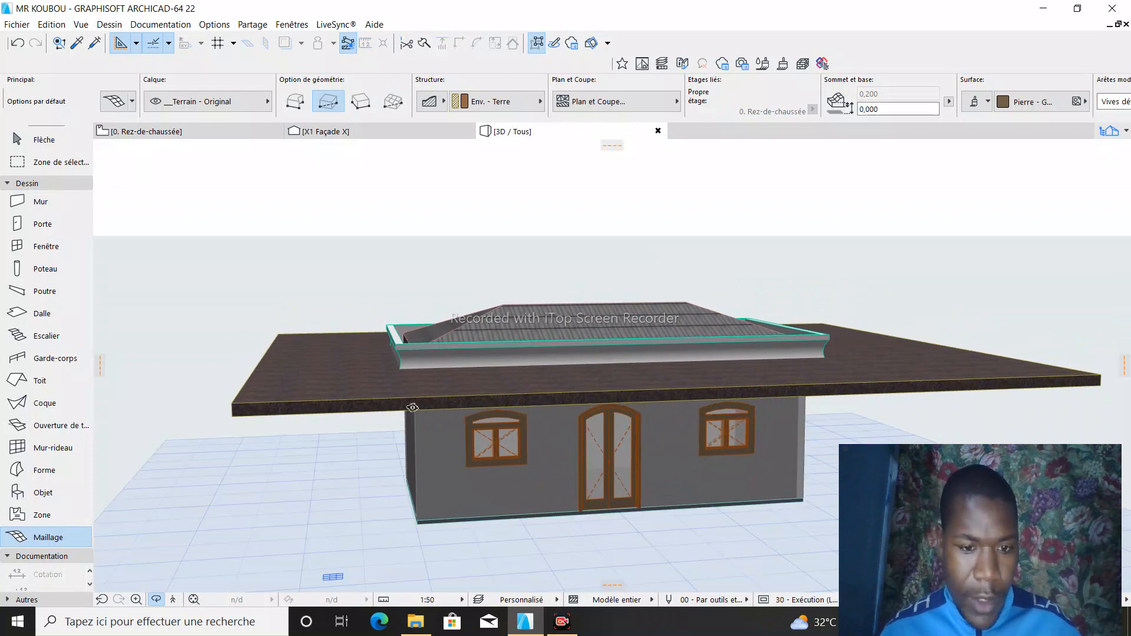
click(362, 406)
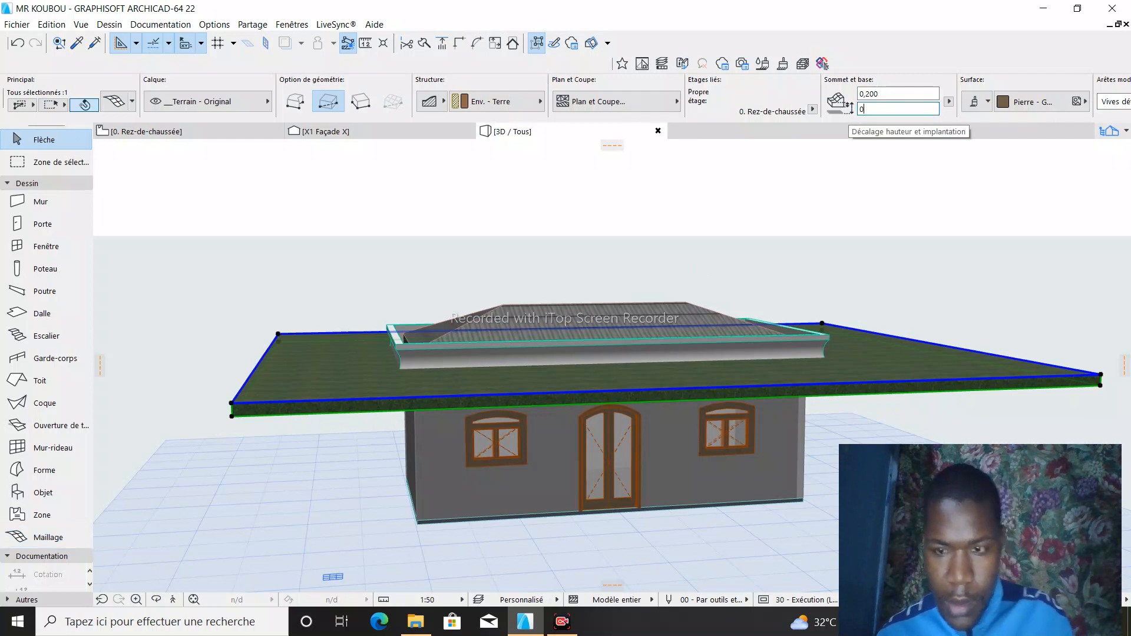
key(Return)
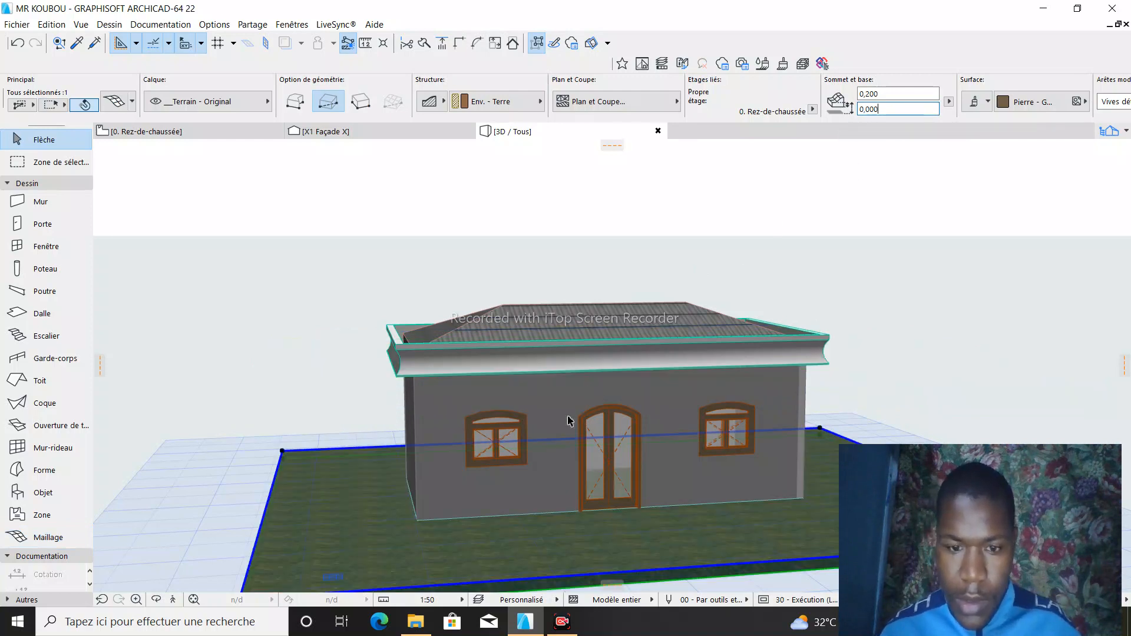
click(234, 582)
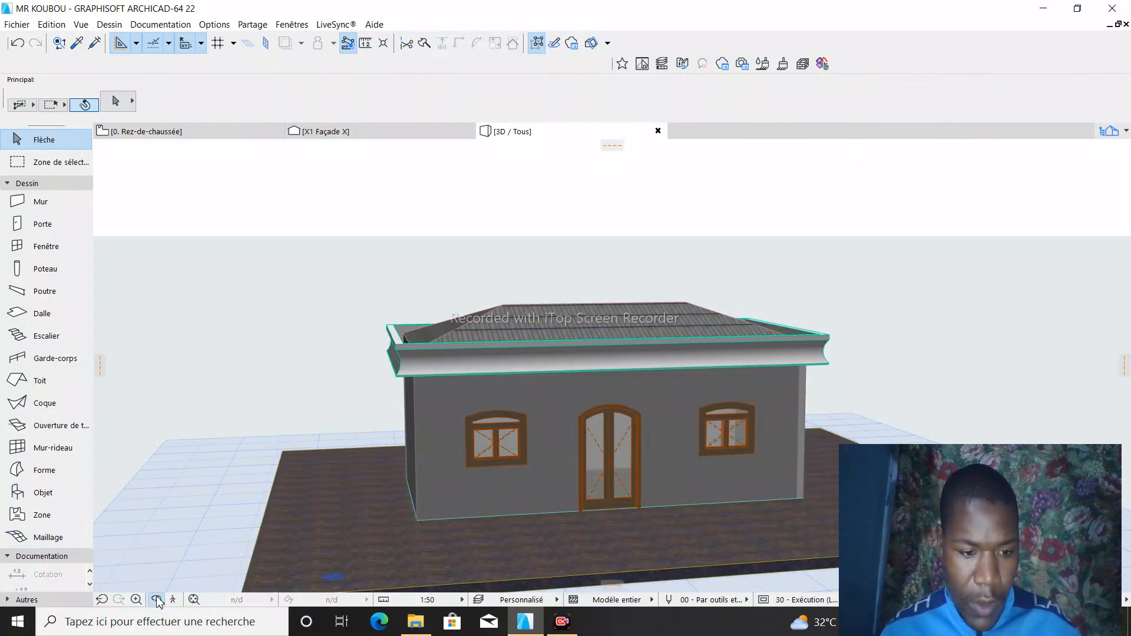
- Inspect the house, its cornice and the surrounding terrain from different angles in 3D
click(156, 600)
scroll(455, 187, down, 2)
drag(455, 188, 723, 400)
scroll(723, 400, up, 4)
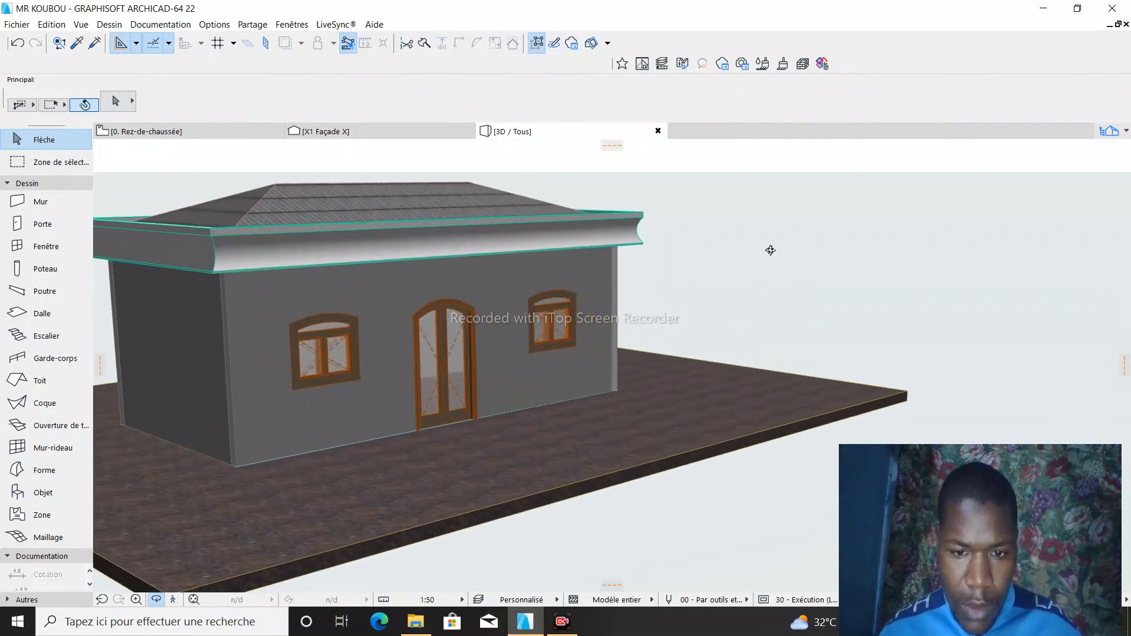
drag(771, 249, 401, 260)
drag(852, 192, 796, 380)
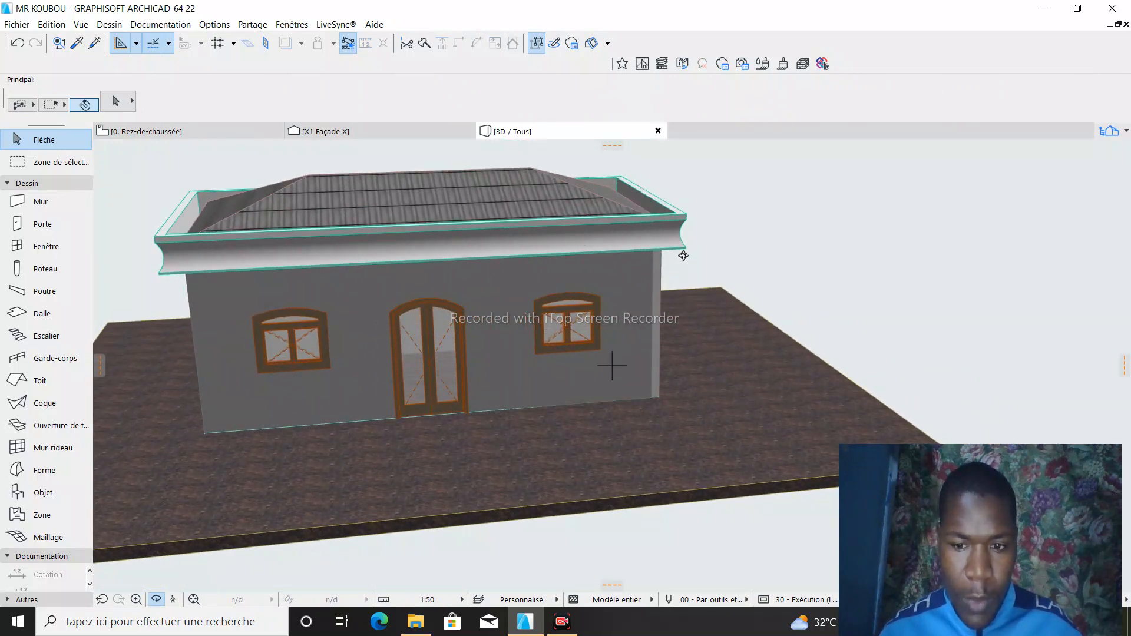
- Search the Objet library for "VOI" and choose the car Voiture 01 22 for the Rez-de-chaussée plan
click(140, 132)
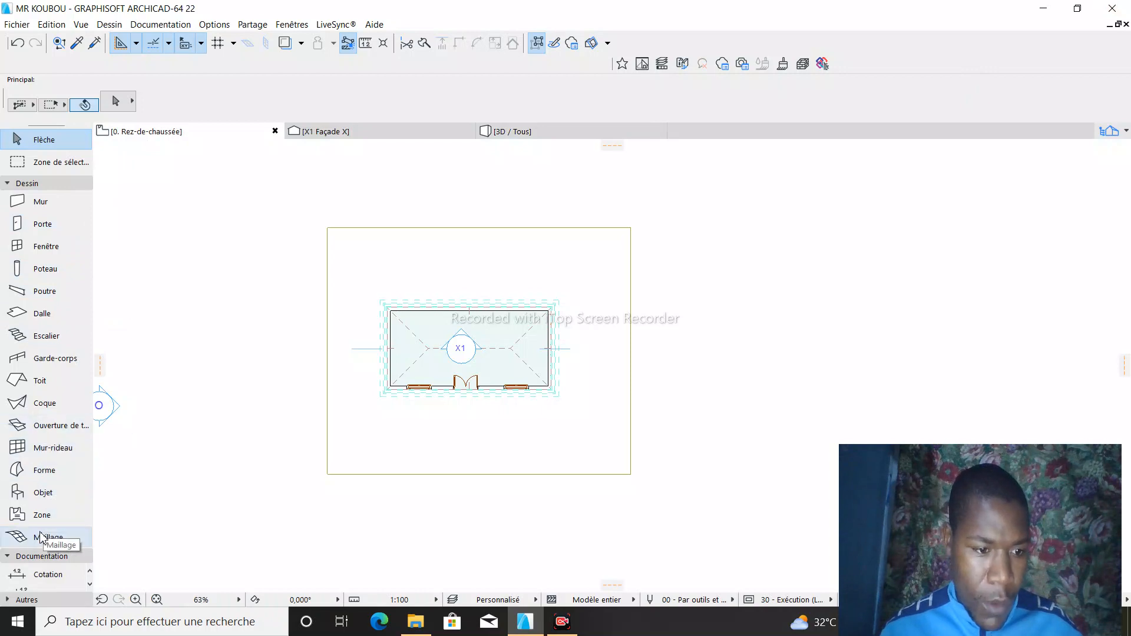
double_click(40, 500)
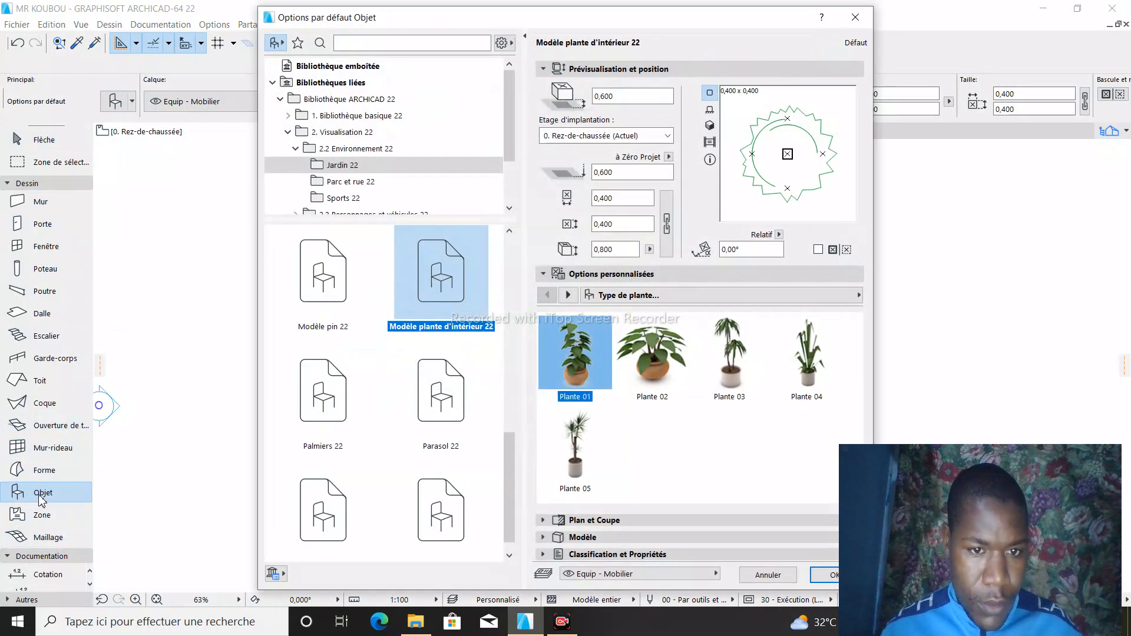
click(360, 44)
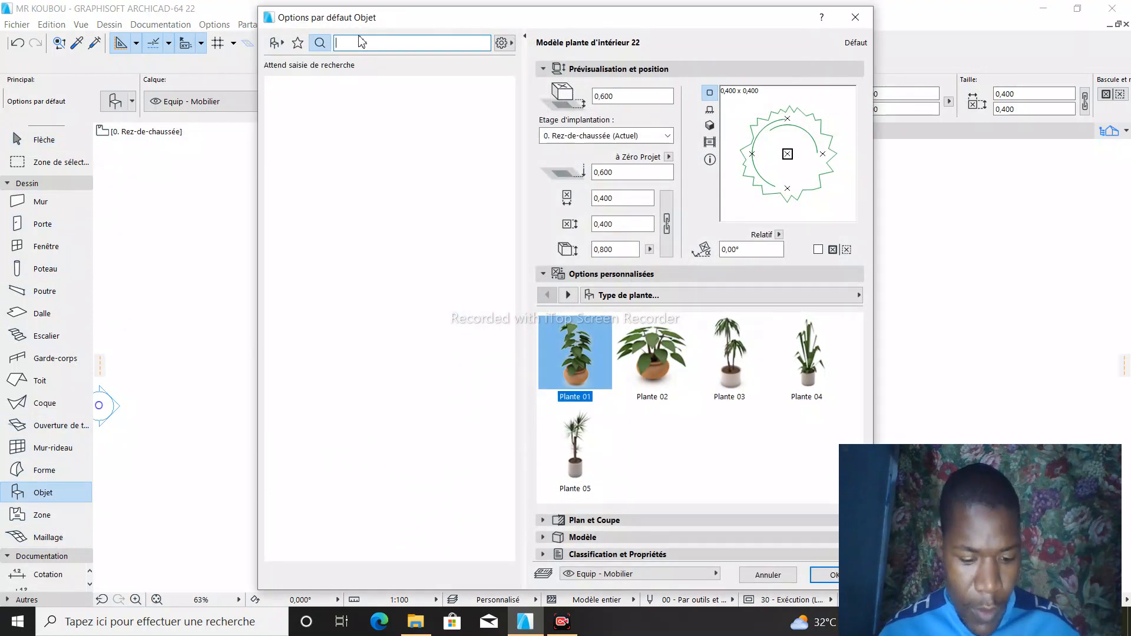
text(VEH)
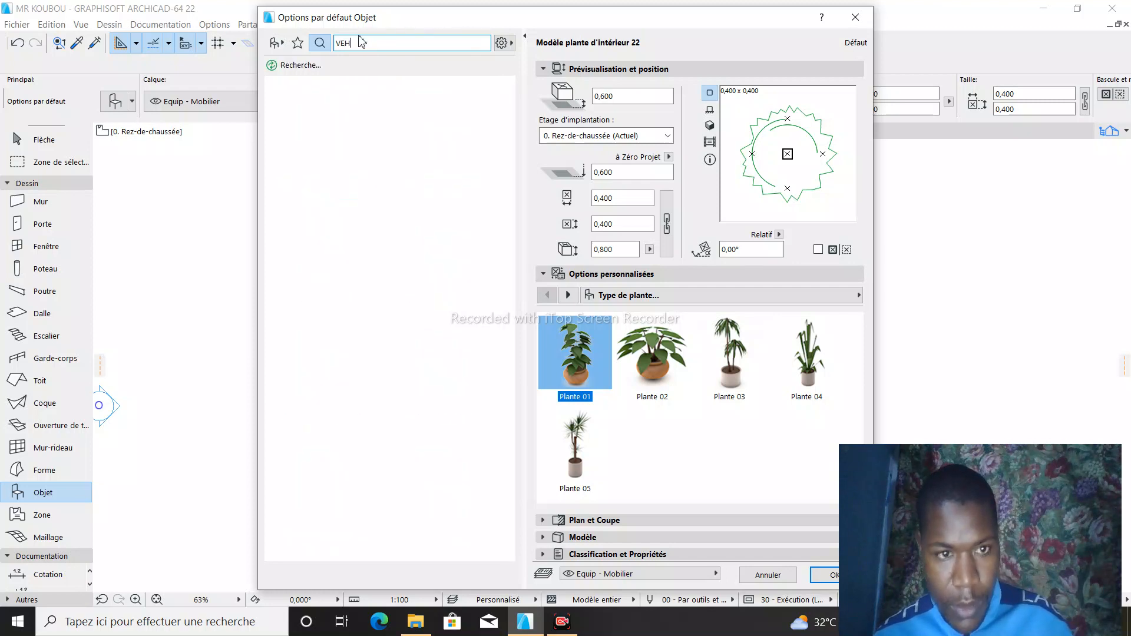
key(BackSpace)
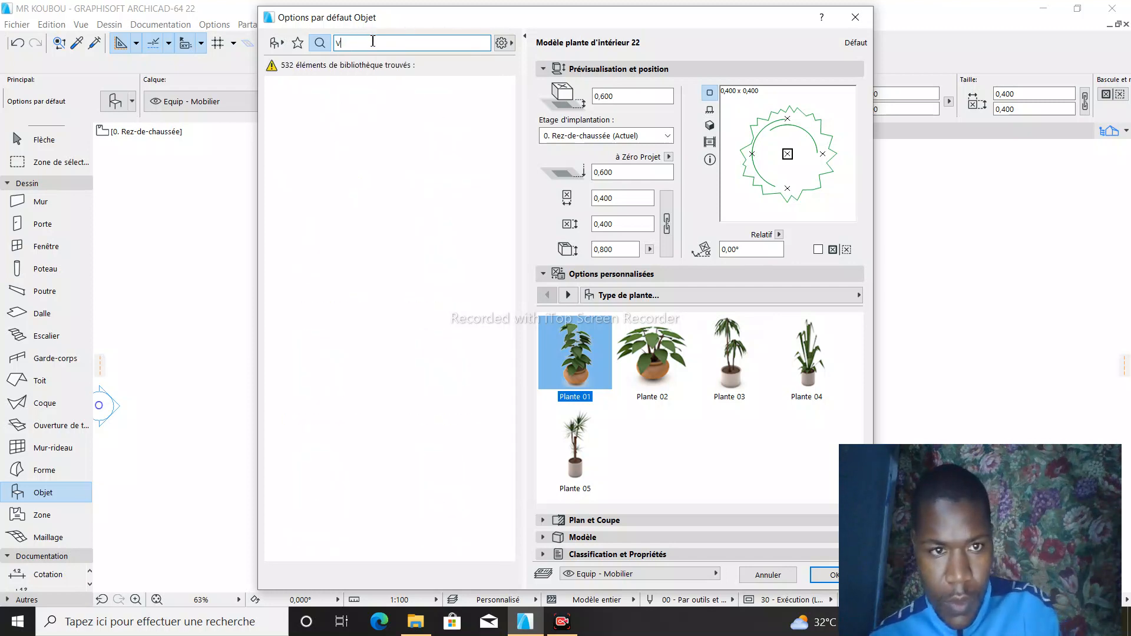
text(VOI)
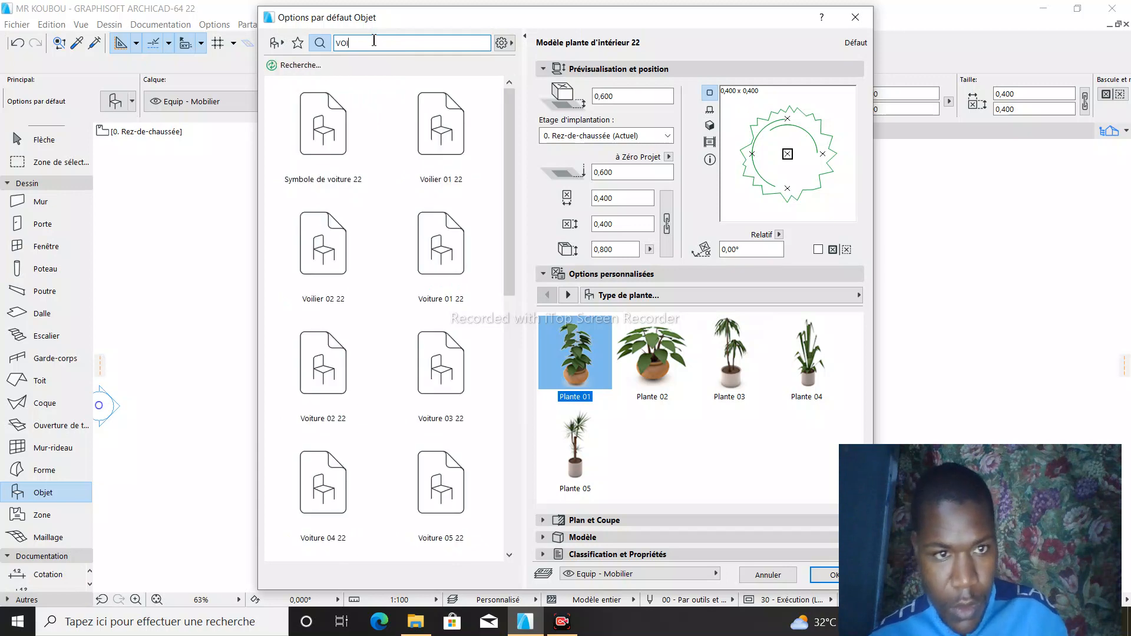
scroll(417, 378, down, 5)
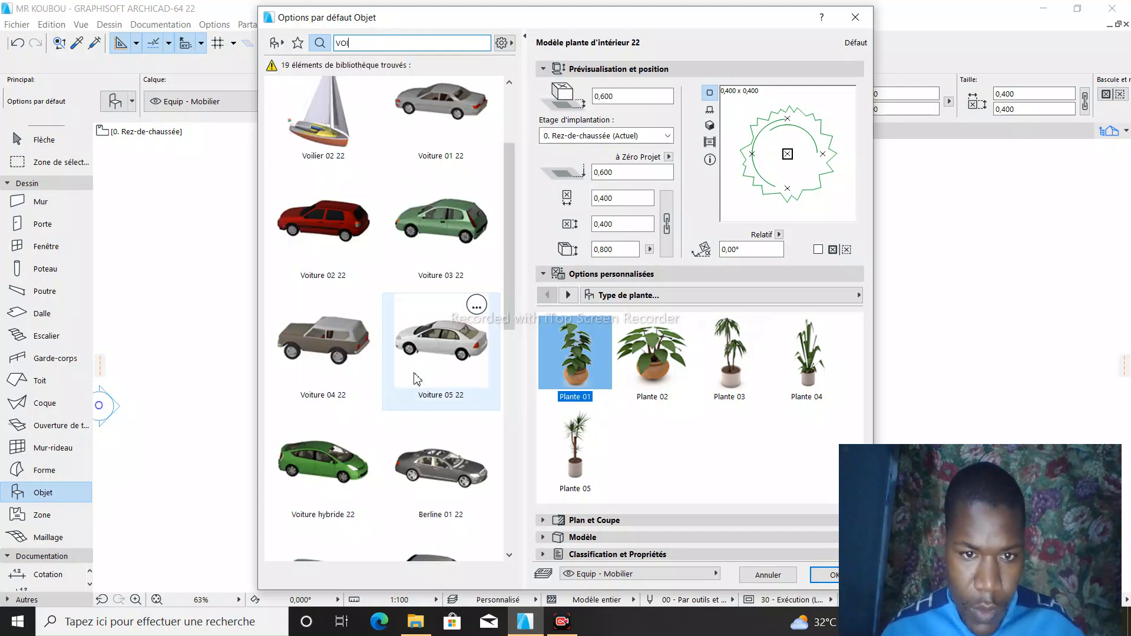
scroll(413, 389, down, 6)
scroll(413, 400, up, 9)
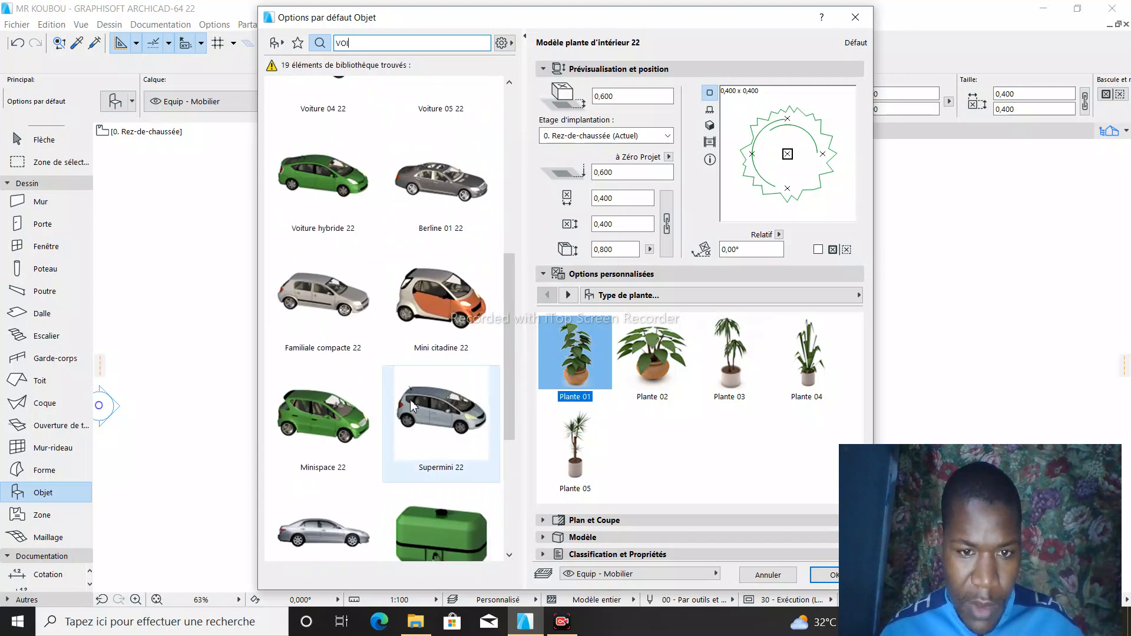
scroll(414, 399, up, 2)
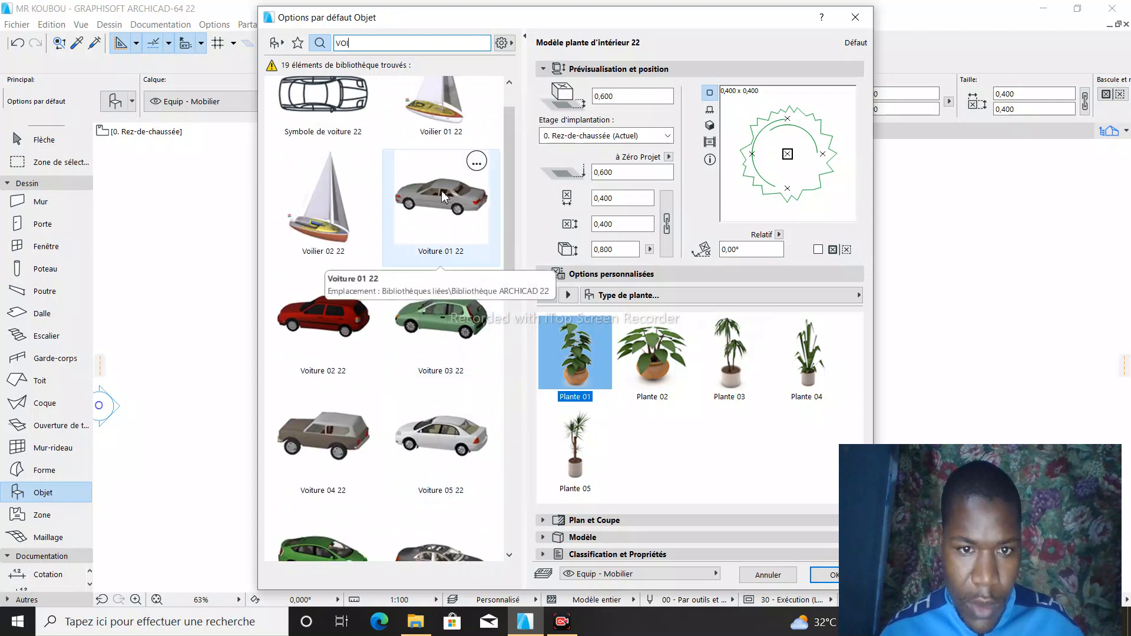
click(443, 196)
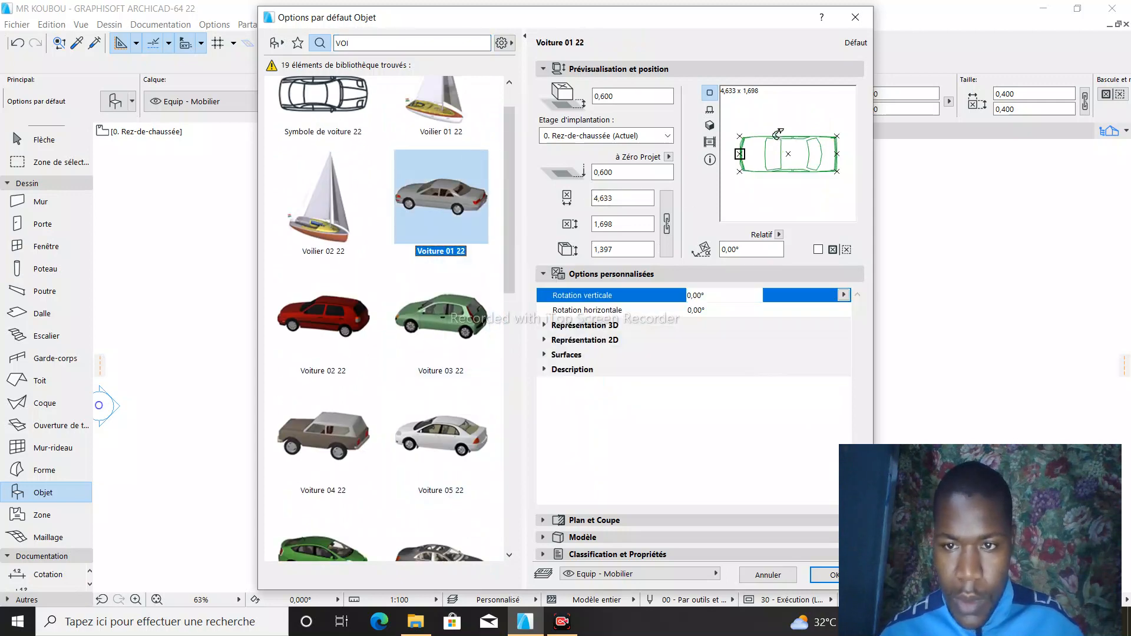
- Rotate the Voiture 01 22 object to 270° and place it on the terrain beside the house's right-hand wall
drag(778, 133, 765, 120)
drag(734, 169, 735, 174)
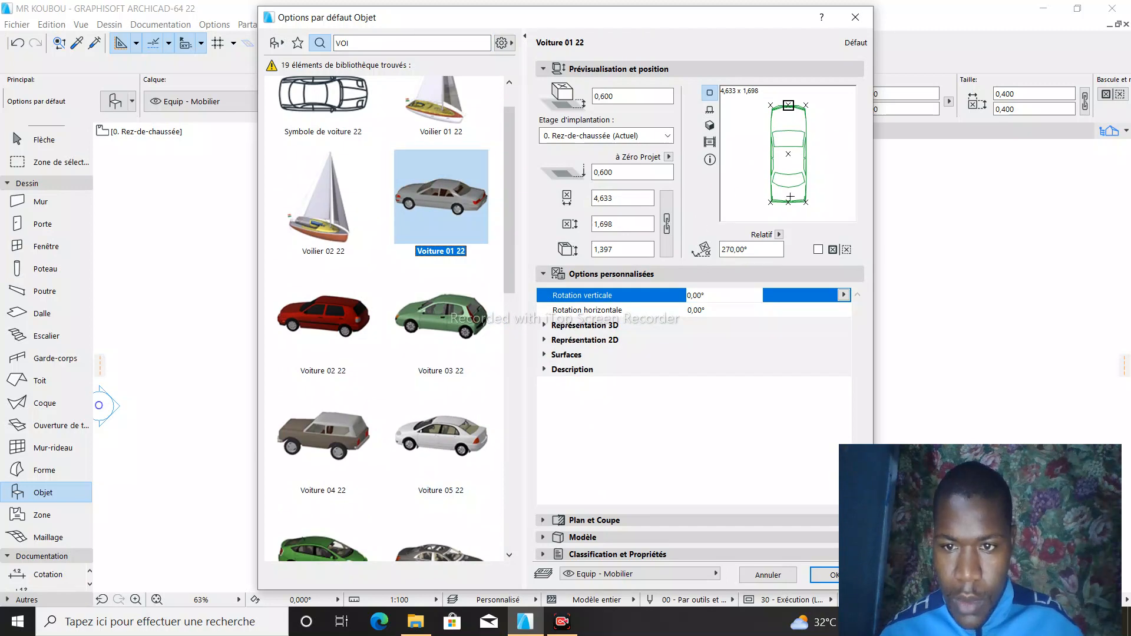
click(826, 575)
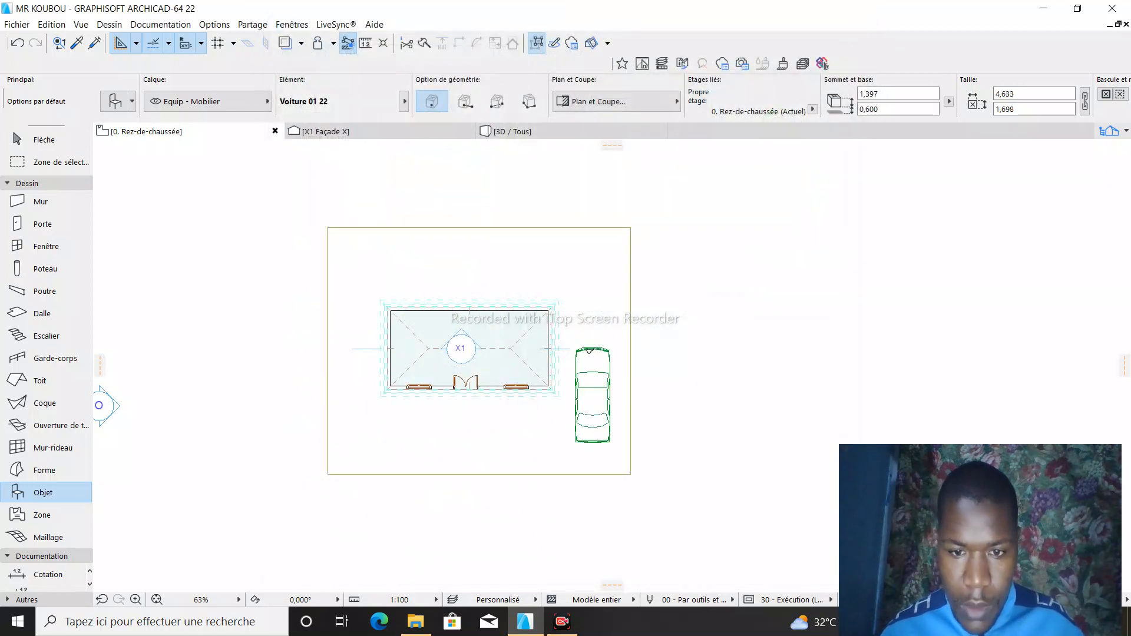
scroll(576, 359, up, 3)
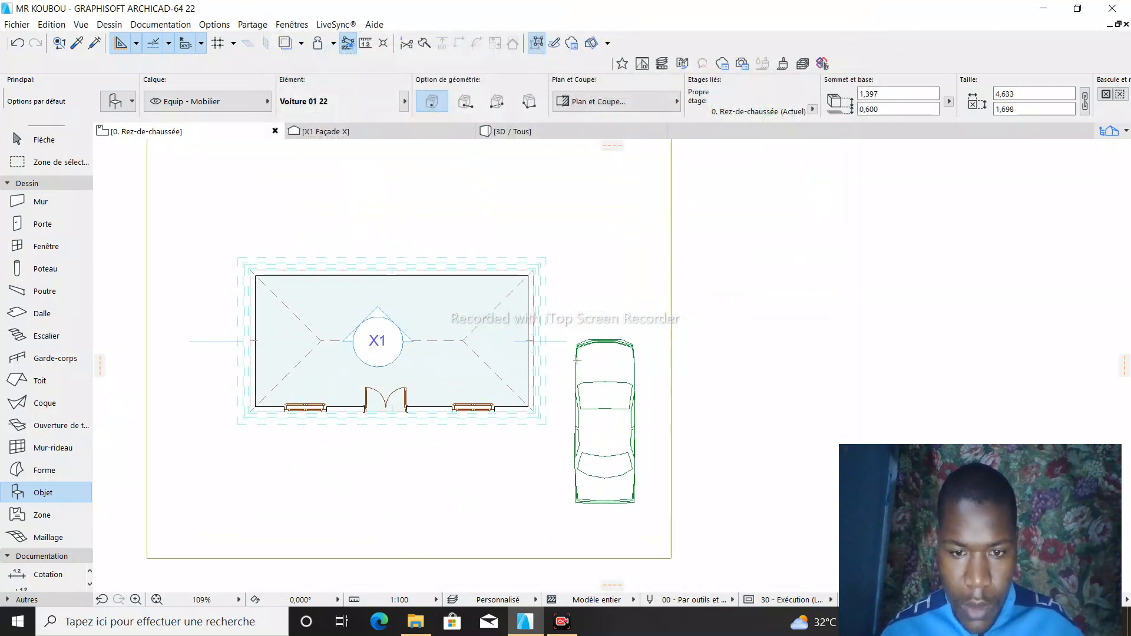
key(Escape)
- Move the Voiture 01 22 car about 0.9 m straight toward the terrain's front edge in the Rez-de-chaussée plan
click(601, 423)
click(605, 422)
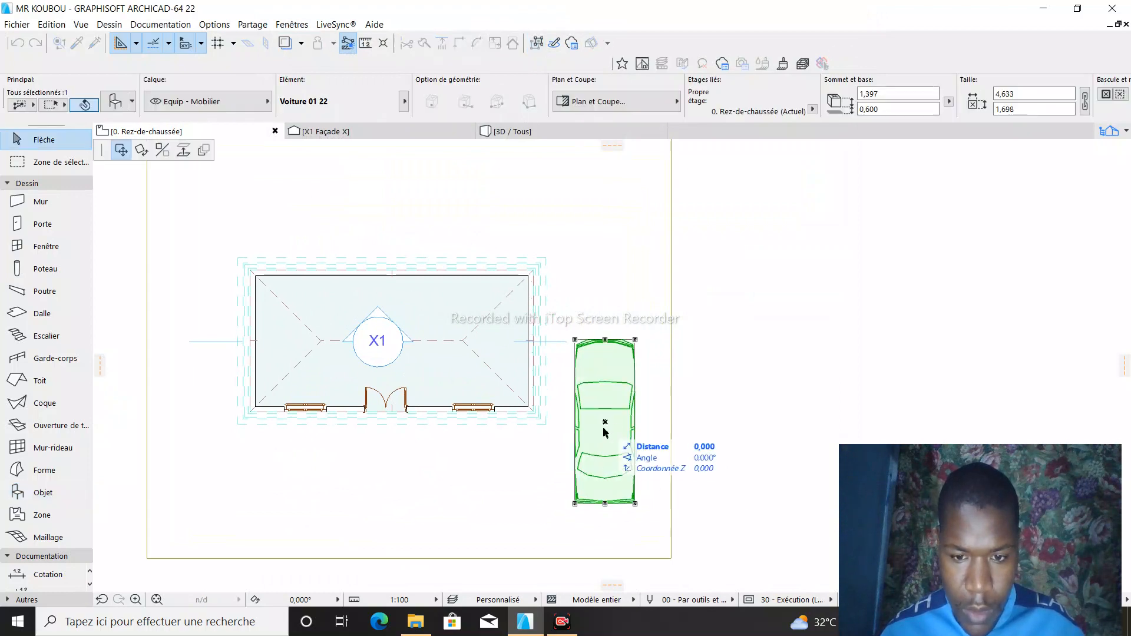
click(607, 458)
key(Escape)
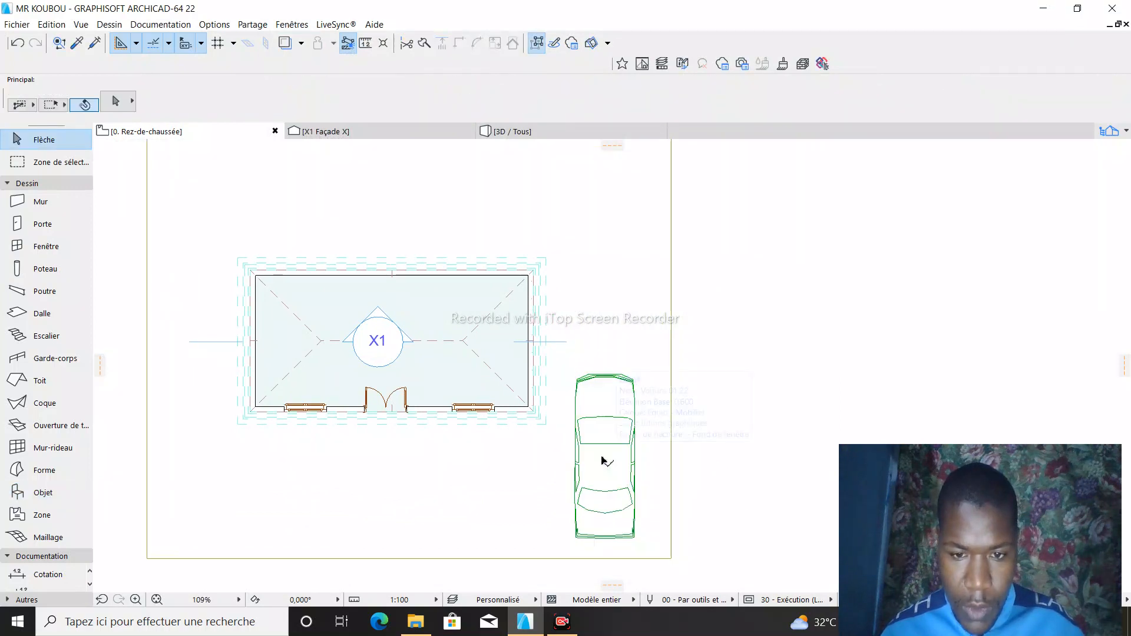
- Set the car's base elevation to 0 in the 3D view so its wheels rest on the terrain
click(514, 132)
drag(886, 311, 643, 345)
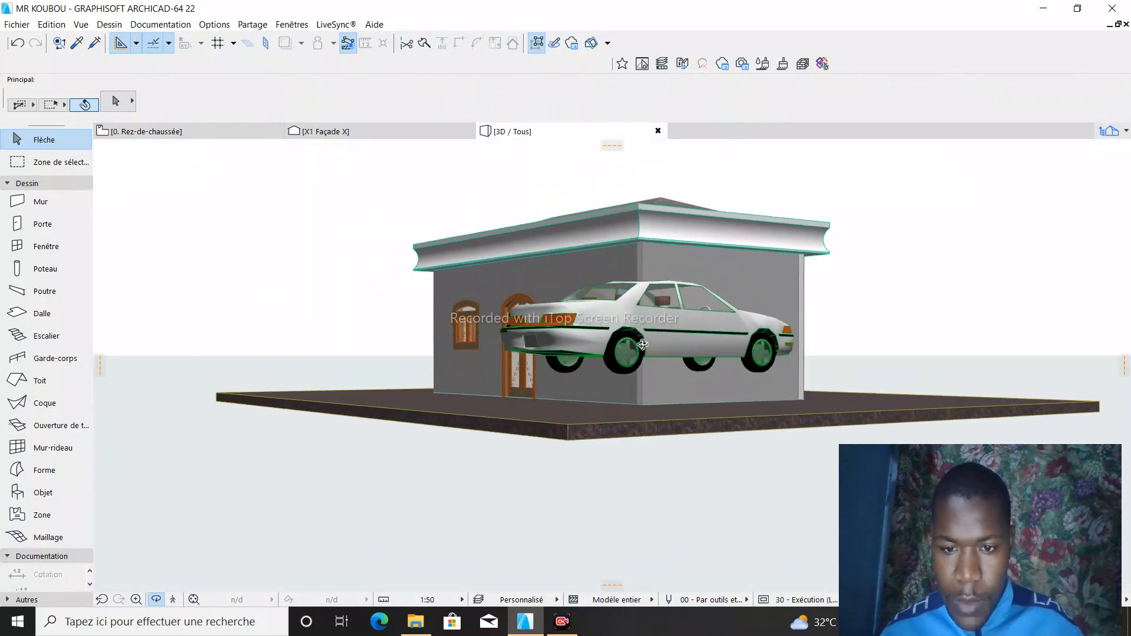
click(660, 335)
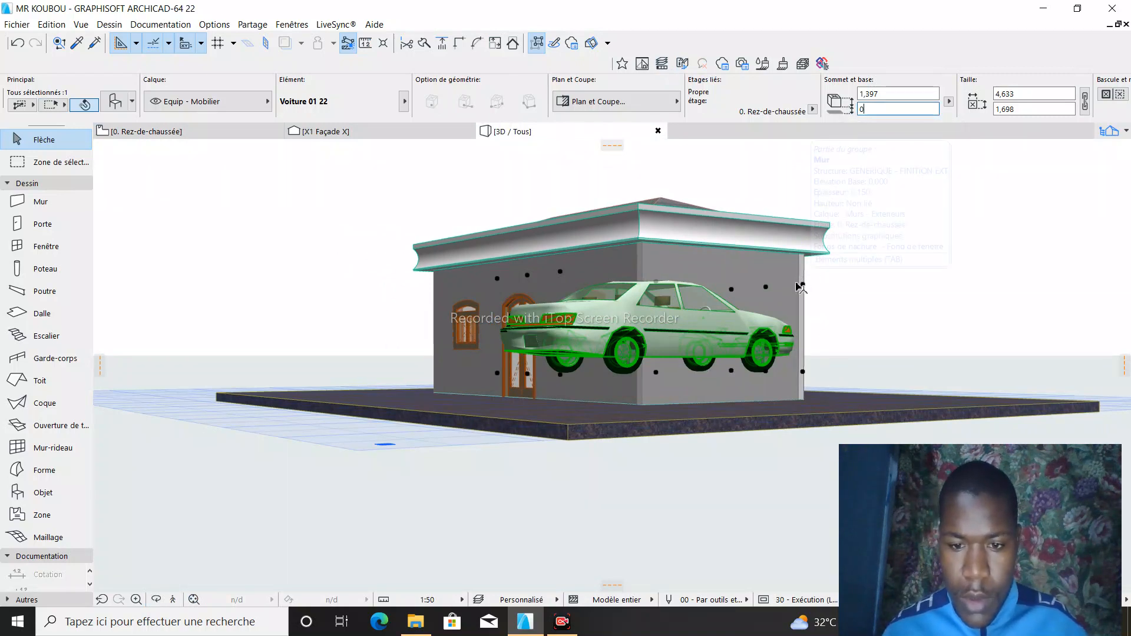
key(Return)
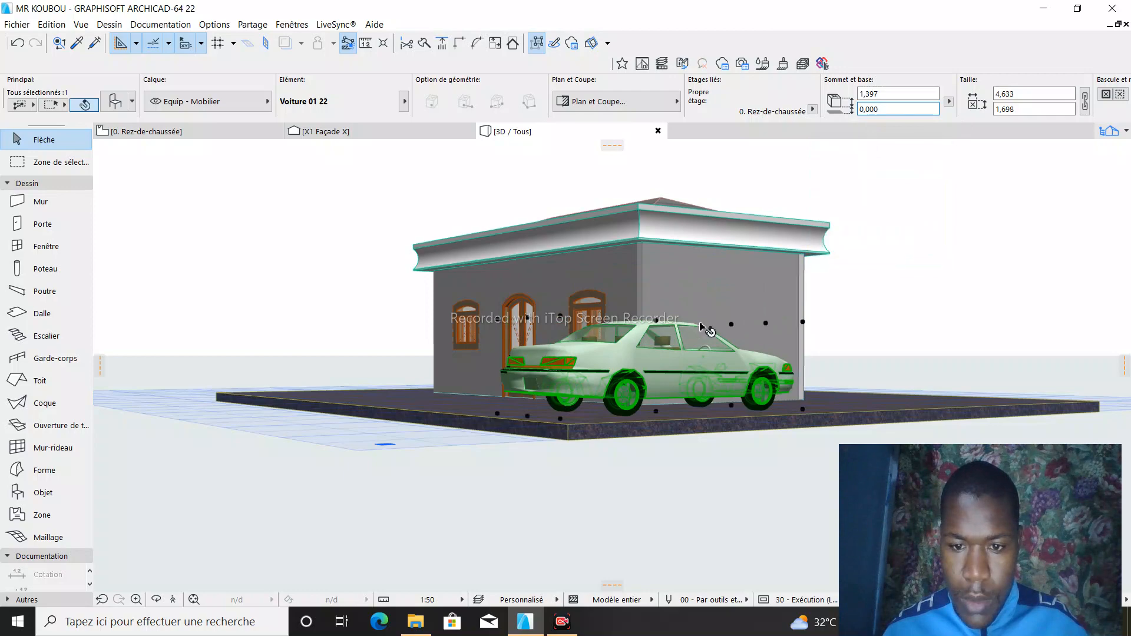
key(Escape)
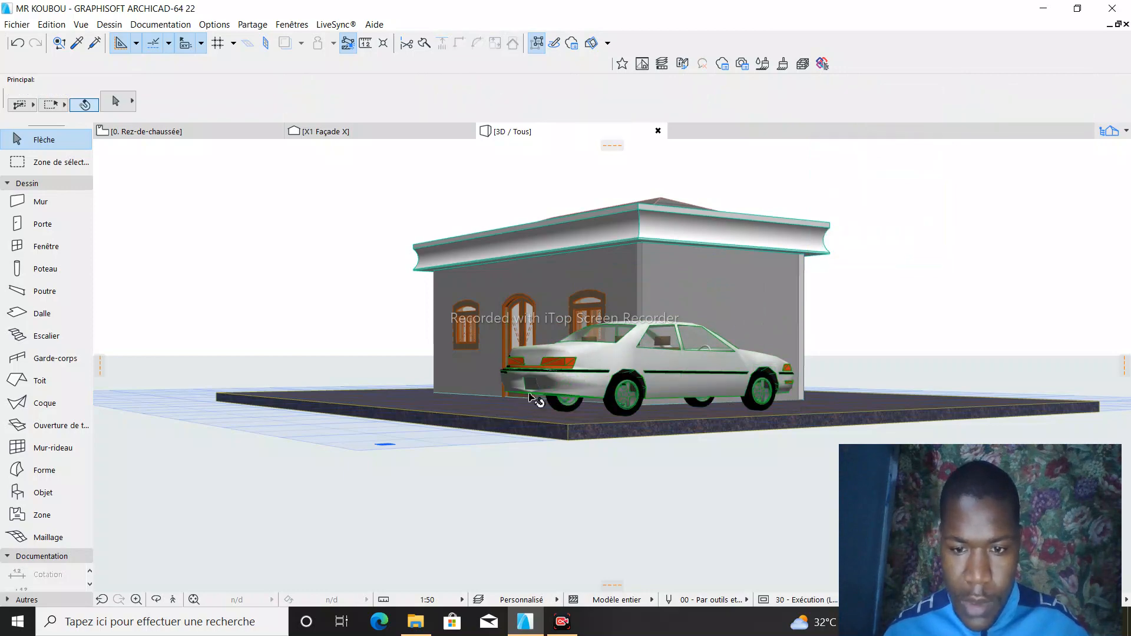
- Examine the finished house, its roof and cornice, the terrain and the parked car from several angles in 3D
click(156, 600)
drag(302, 307, 782, 286)
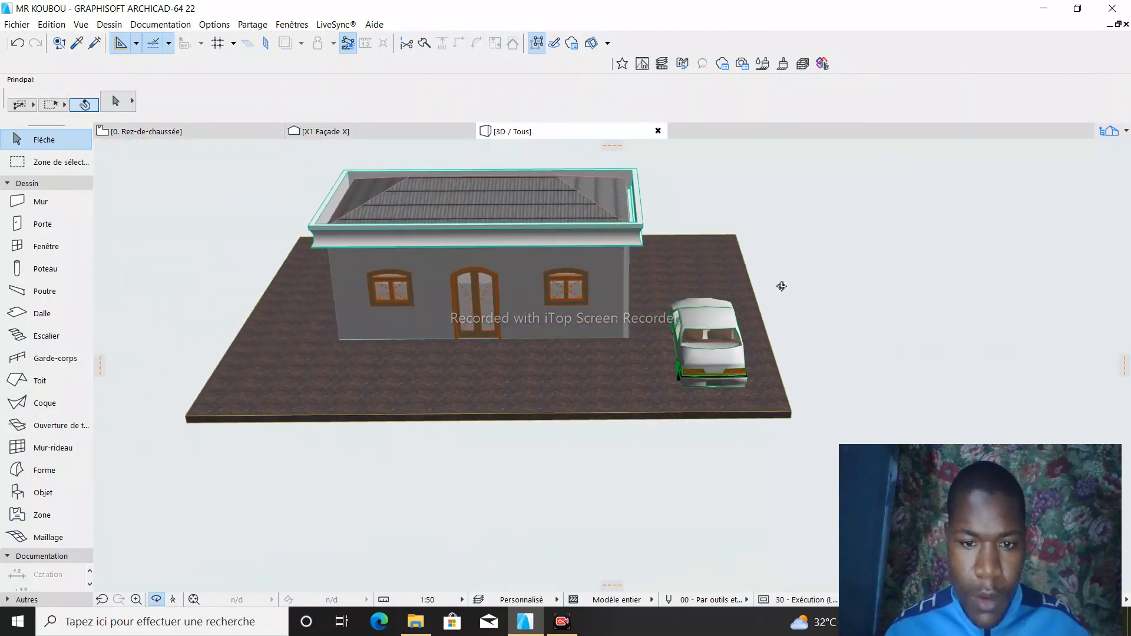
drag(379, 245, 432, 447)
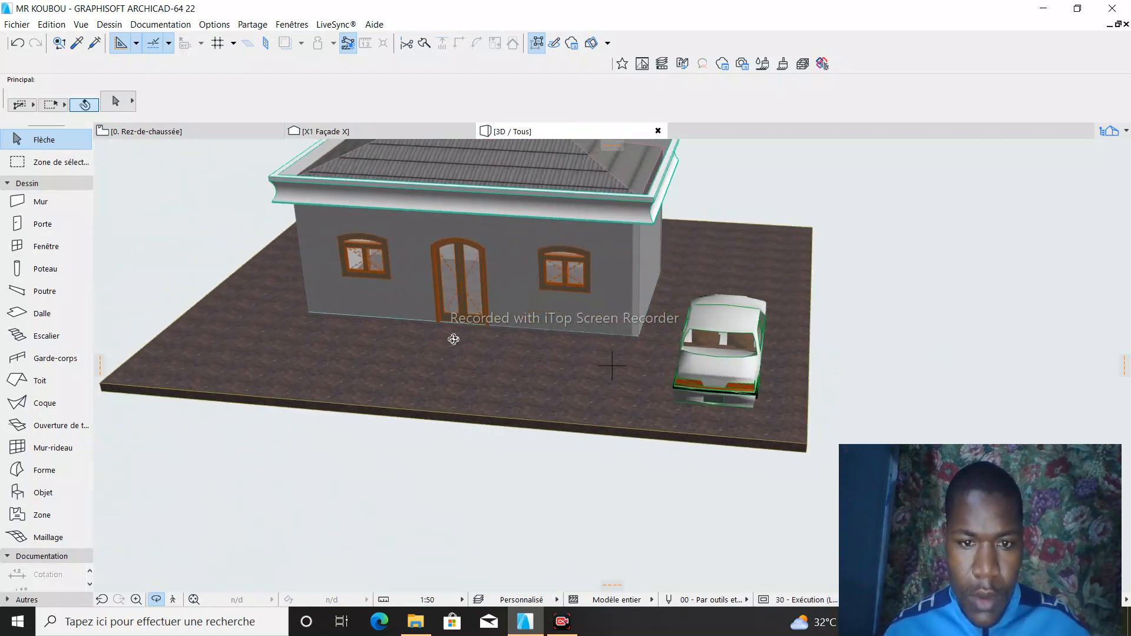
drag(454, 340, 434, 409)
drag(598, 275, 661, 194)
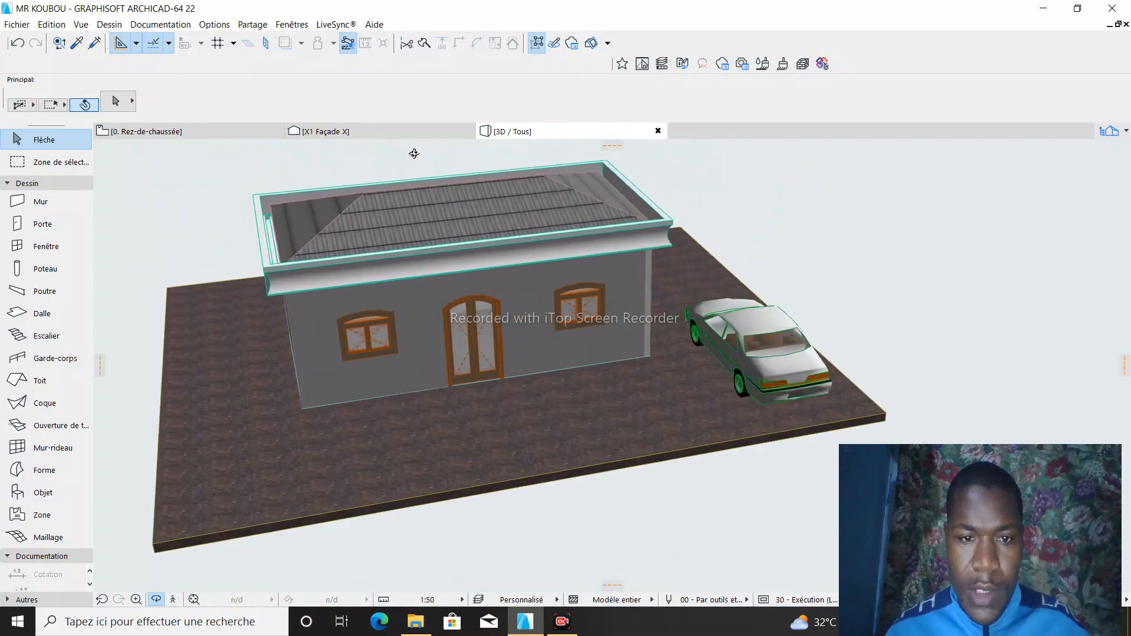
drag(414, 154, 325, 346)
drag(290, 306, 297, 300)
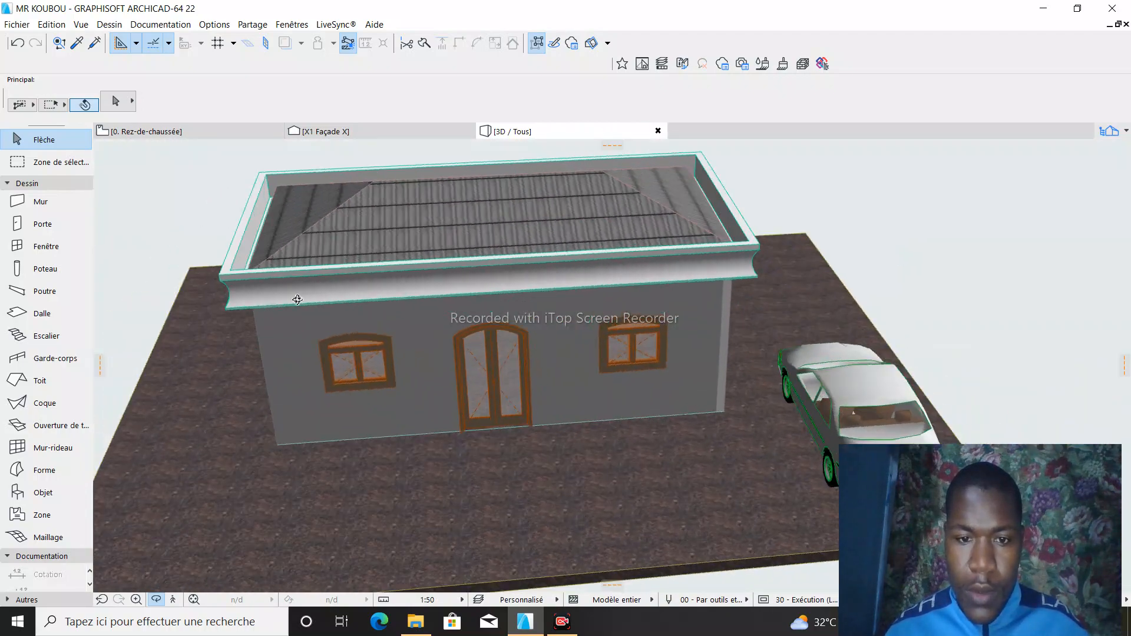
drag(511, 237, 603, 264)
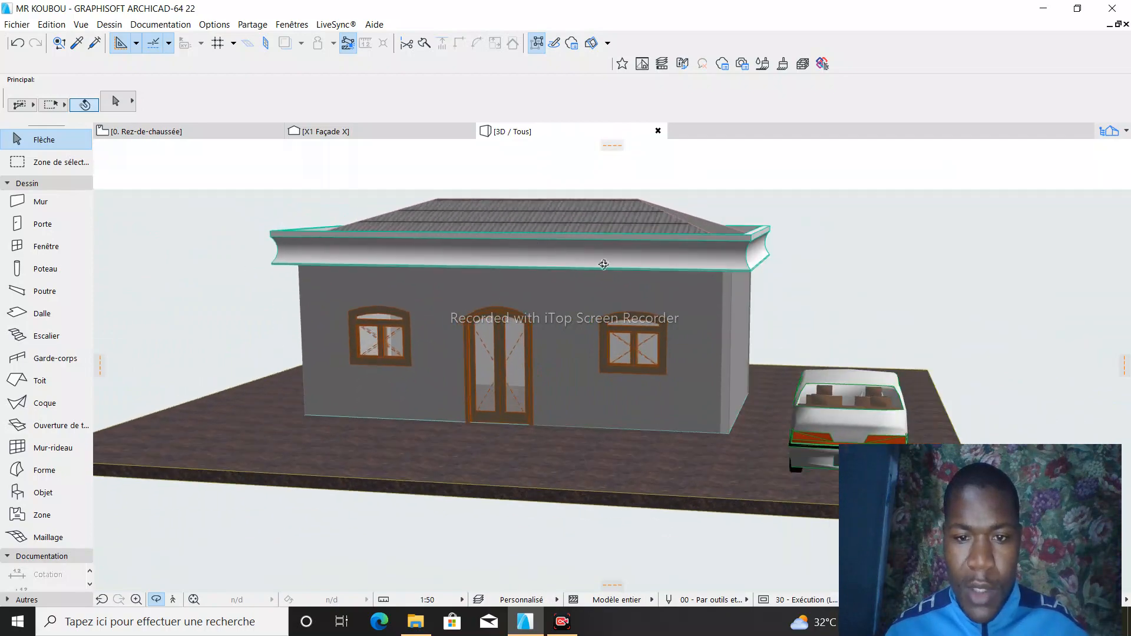
mouse_move(585, 224)
mouse_down()
mouse_move(575, 246)
mouse_move(586, 234)
mouse_up()
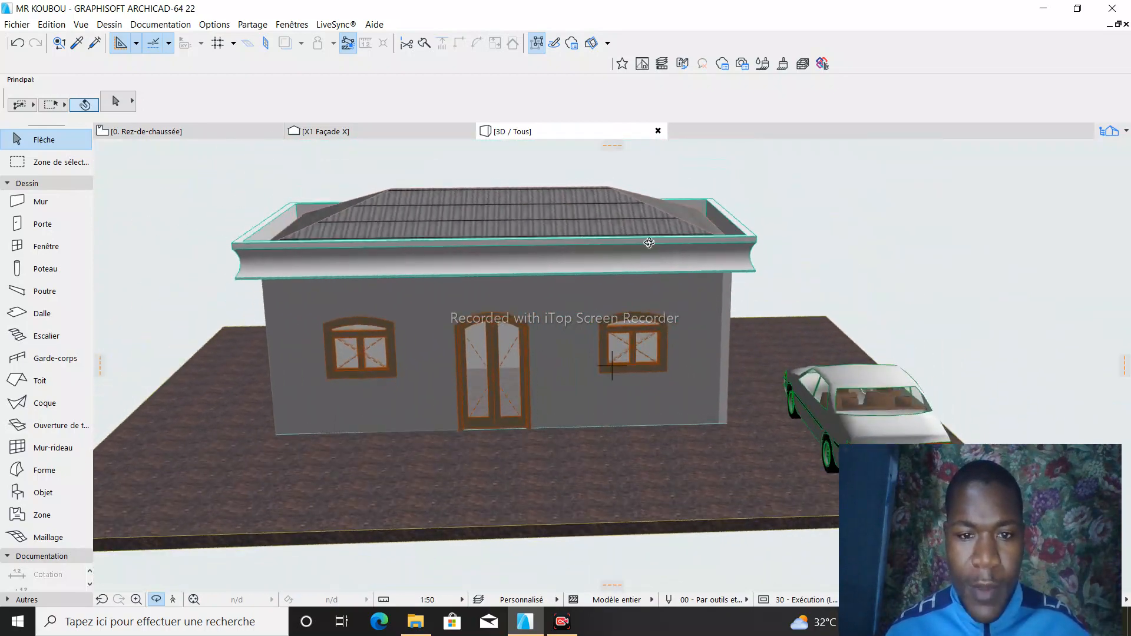
drag(822, 207, 610, 268)
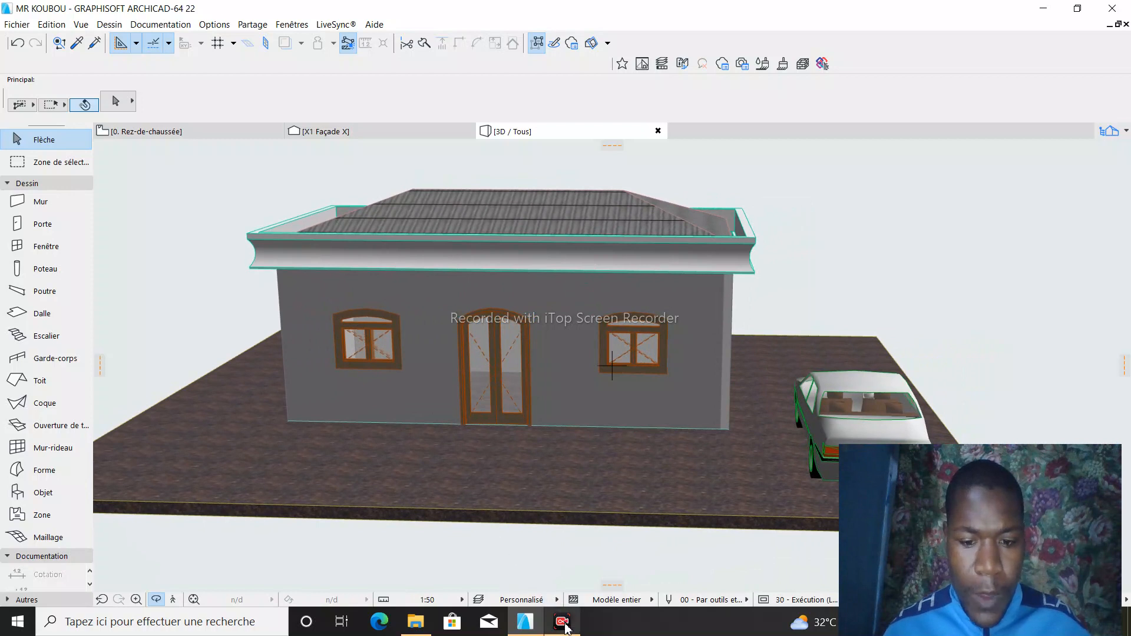
mouse_move(564, 628)
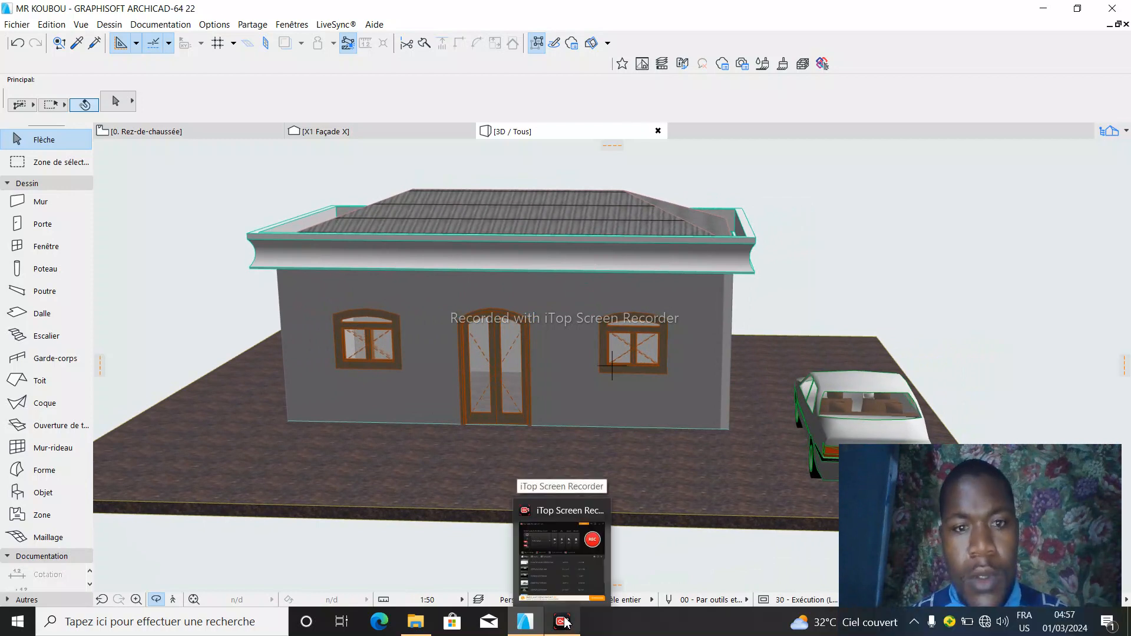
mouse_move(567, 567)
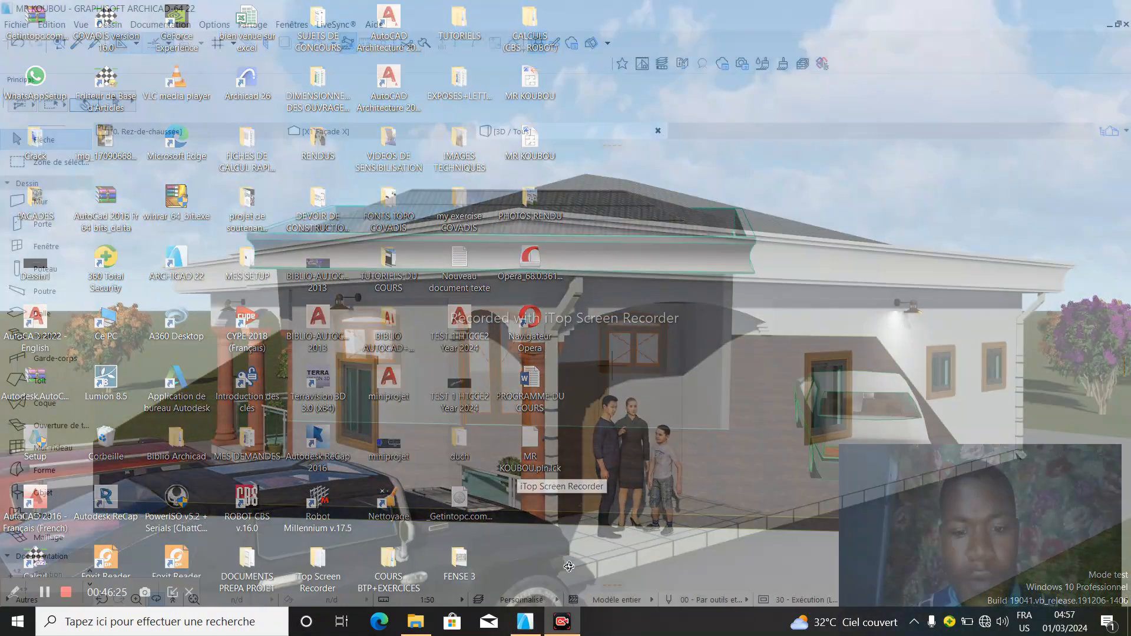